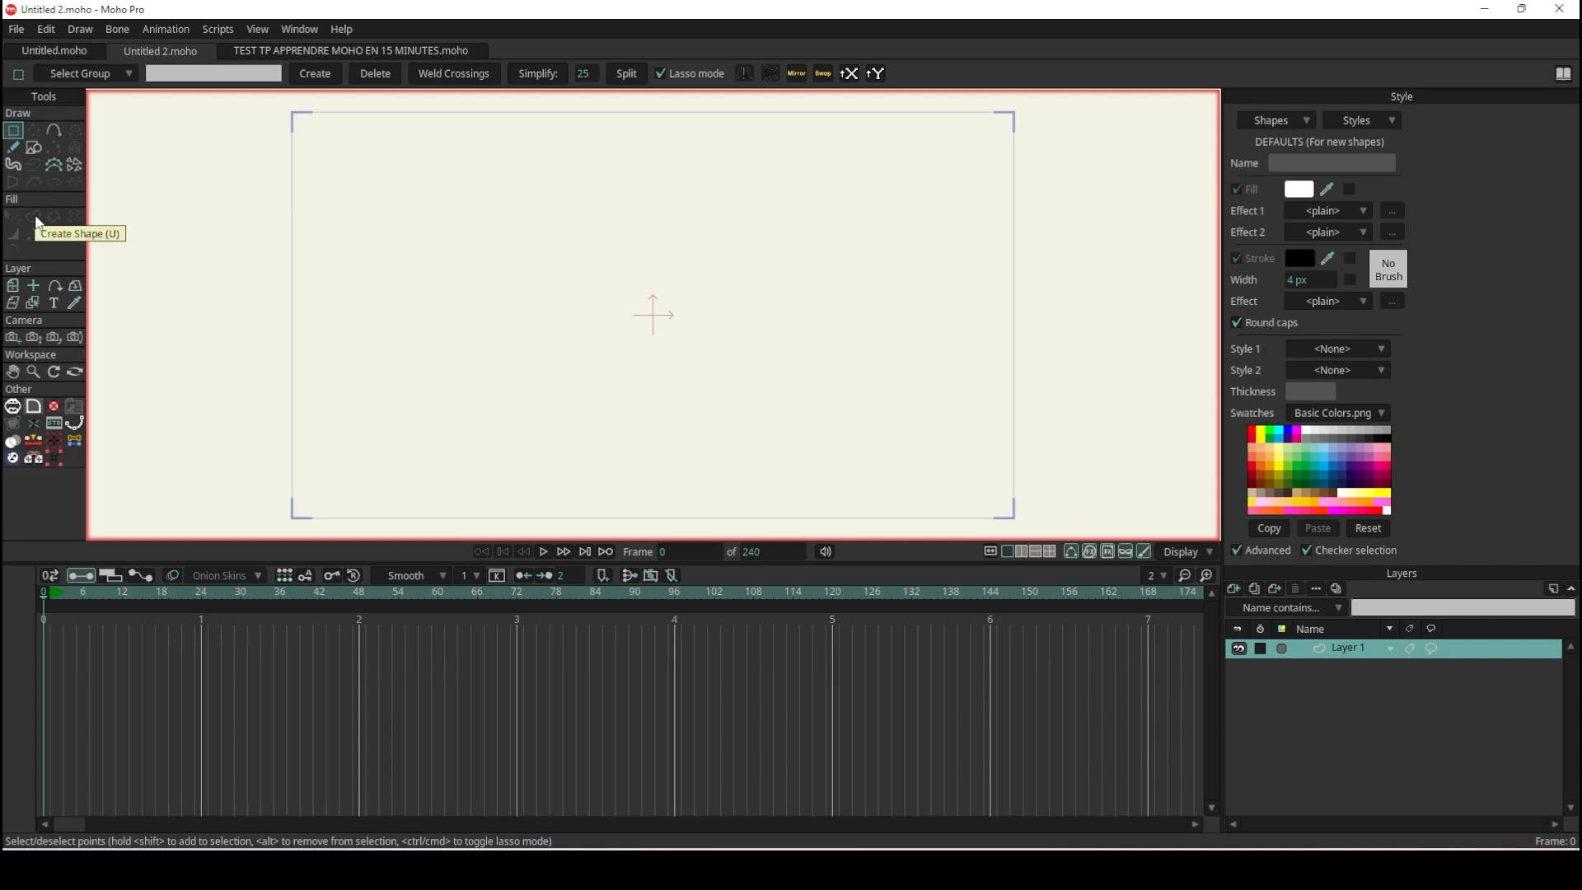
Draw a white-filled circle with a black outline at the centre of the canvas using the Draw Shape tool.
{"action": "left_click", "coordinate": [33, 146]}
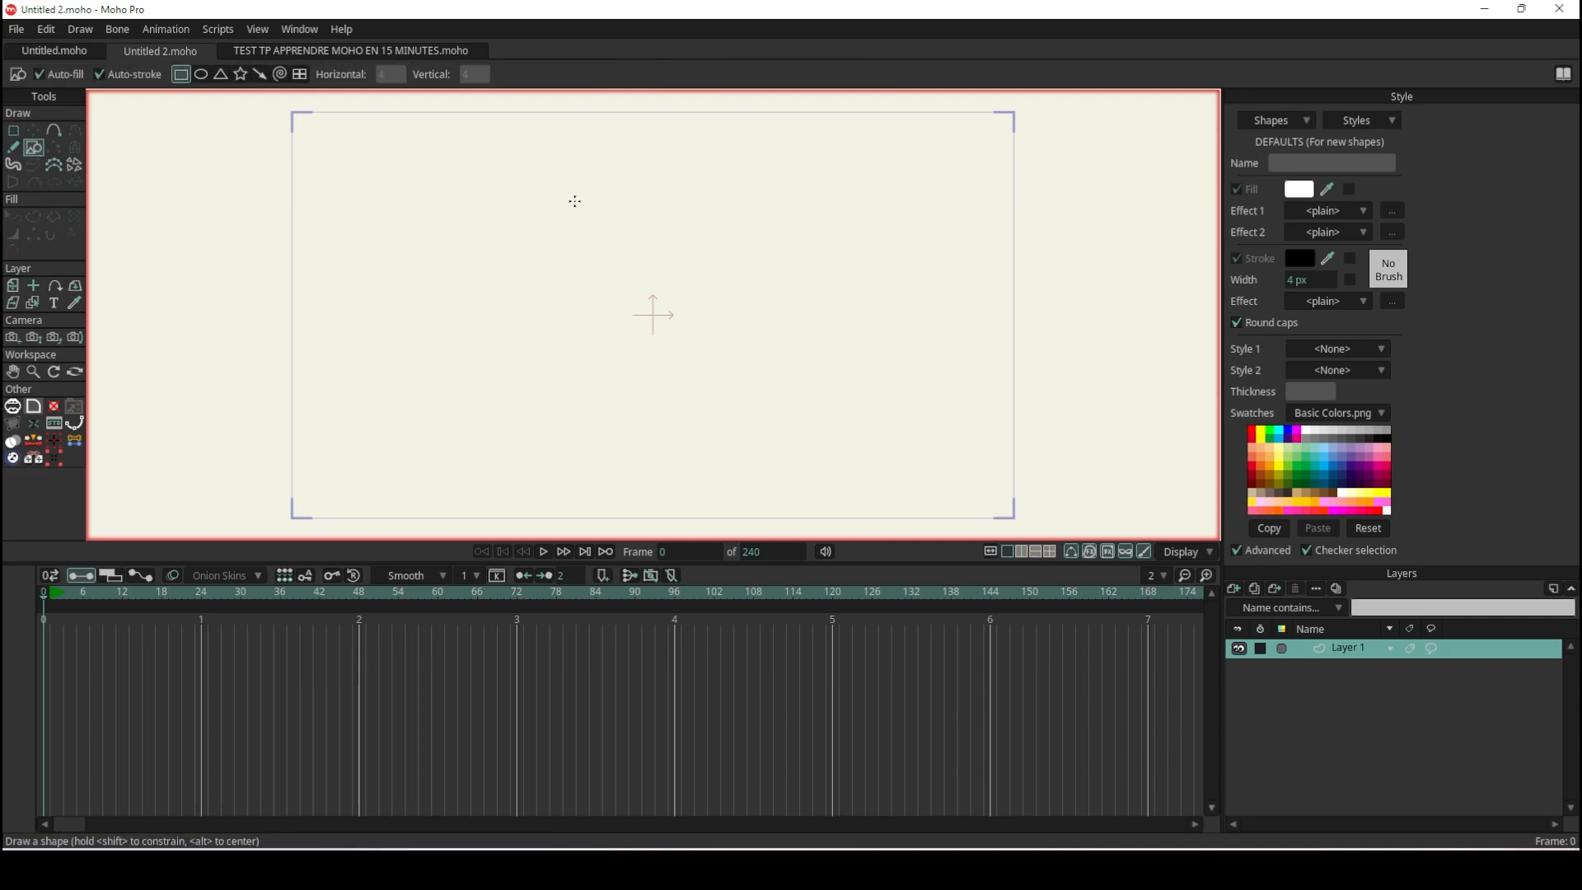
{"action": "left_click", "coordinate": [202, 75]}
{"action": "left_click_drag", "start_coordinate": [653, 316], "coordinate": [708, 368]}
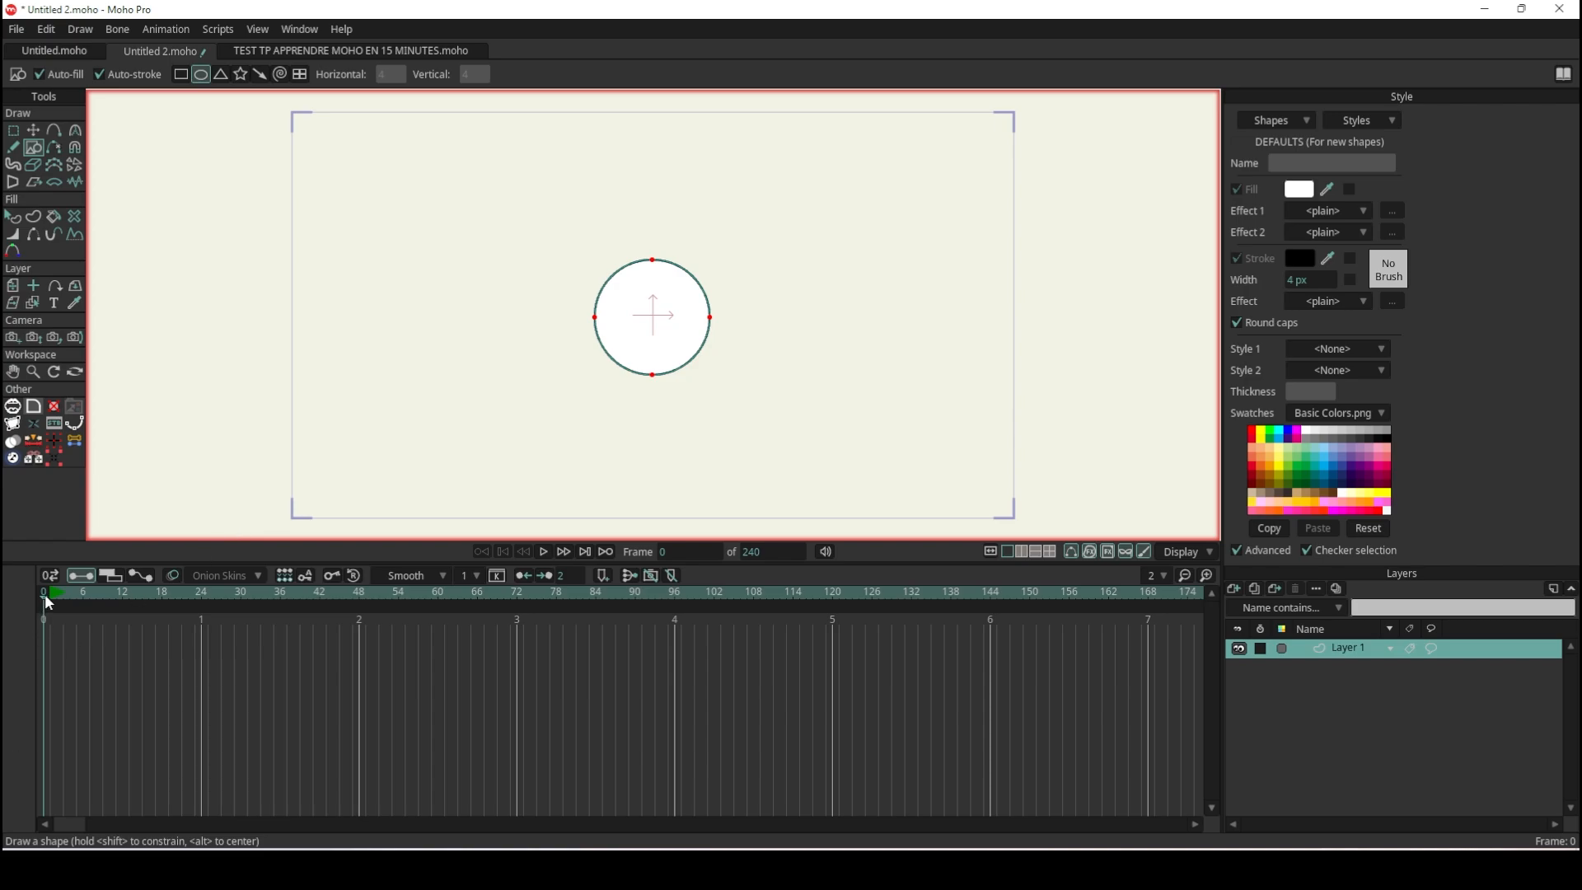
Activate the Select Points tool, and scrub the timeline to frame 6 and back to frame 0.
{"action": "key", "text": "g"}
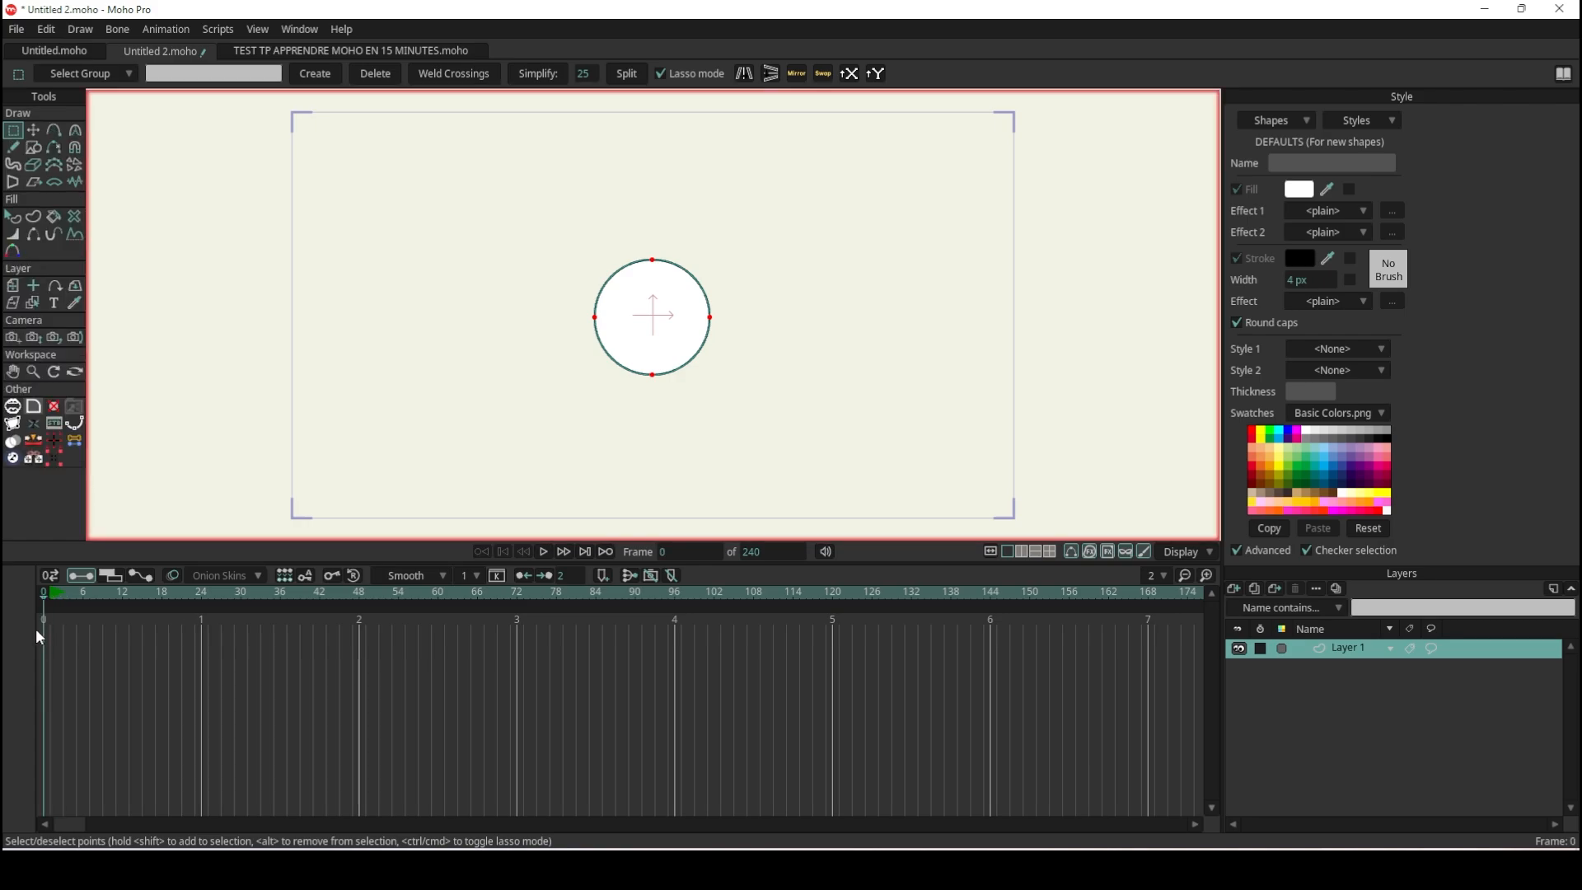
{"action": "left_click_drag", "start_coordinate": [36, 627], "coordinate": [84, 629]}
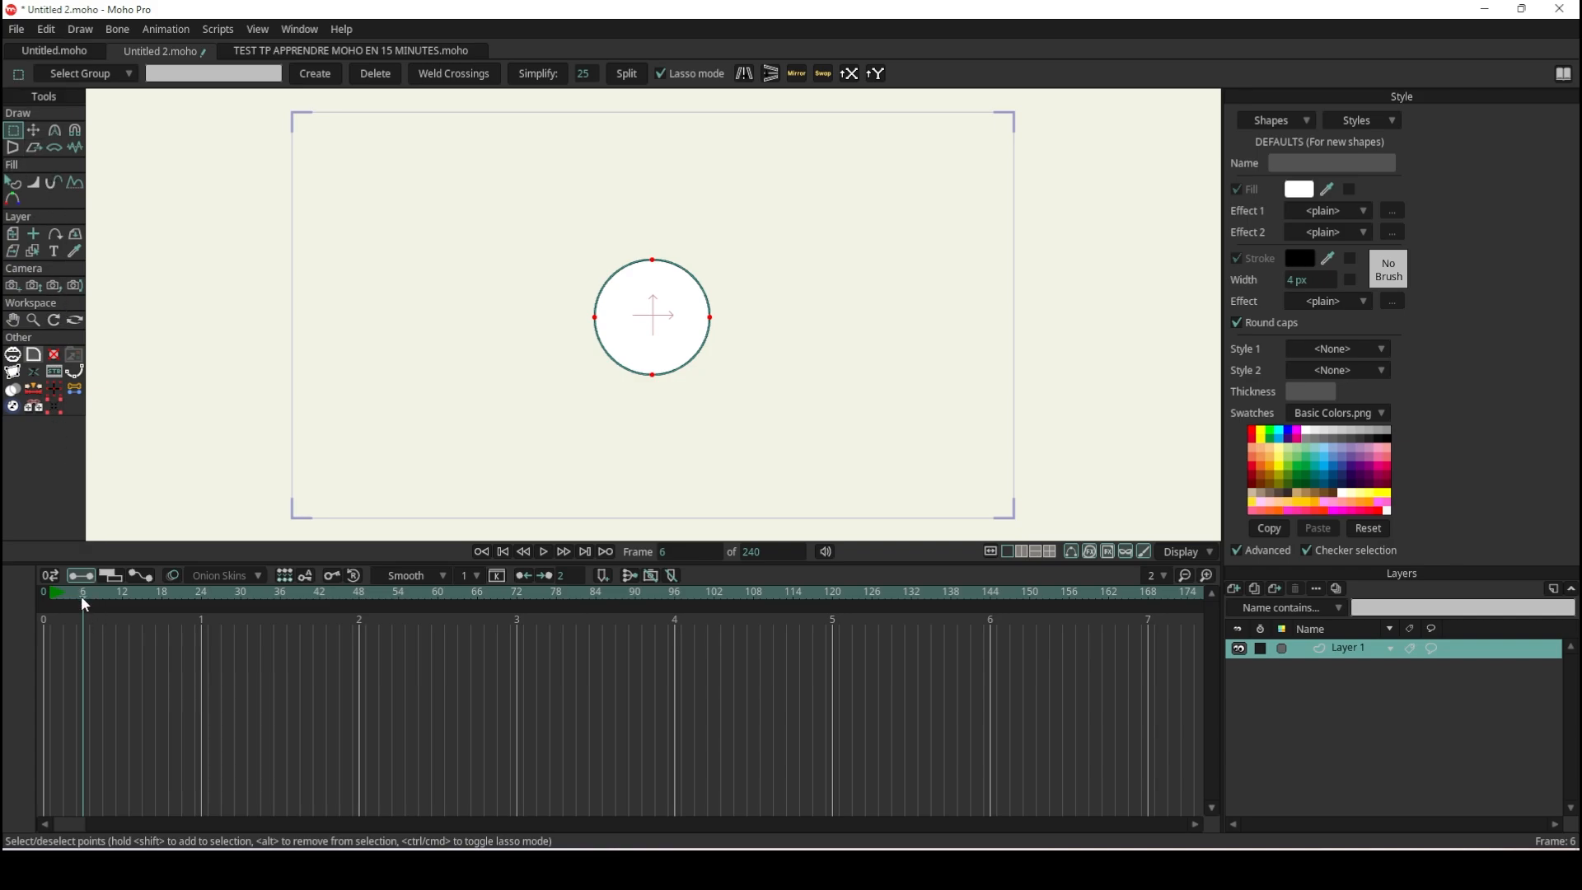
{"action": "left_click_drag", "start_coordinate": [76, 596], "coordinate": [41, 600]}
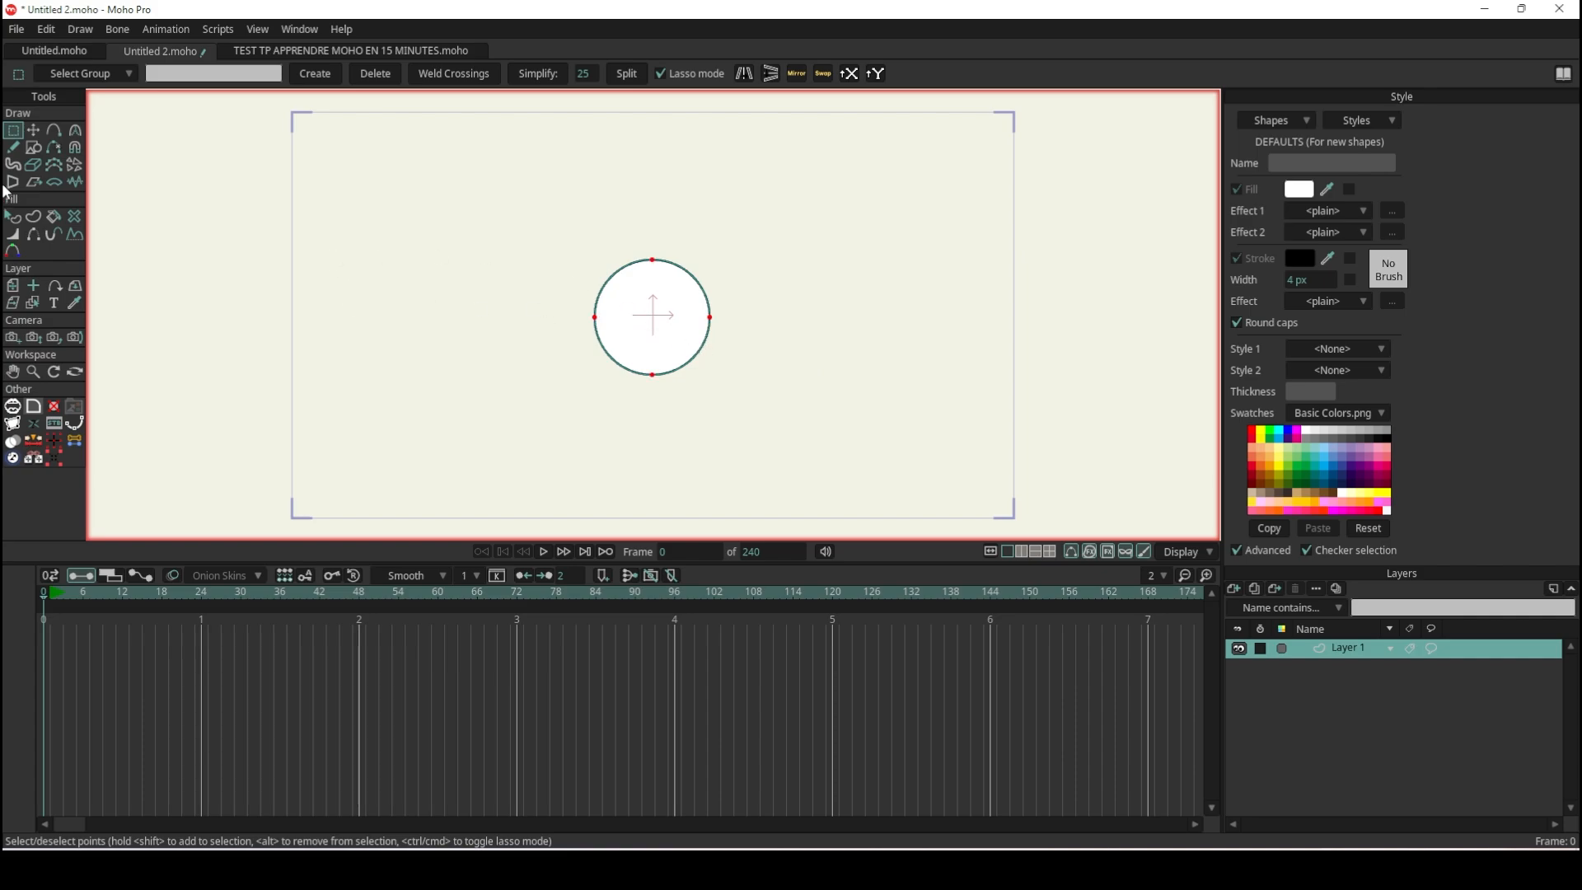
Shift the circle's points slightly up and left so the circle is centred on the layer origin.
{"action": "left_click", "coordinate": [33, 131]}
{"action": "left_click_drag", "start_coordinate": [669, 342], "coordinate": [666, 334]}
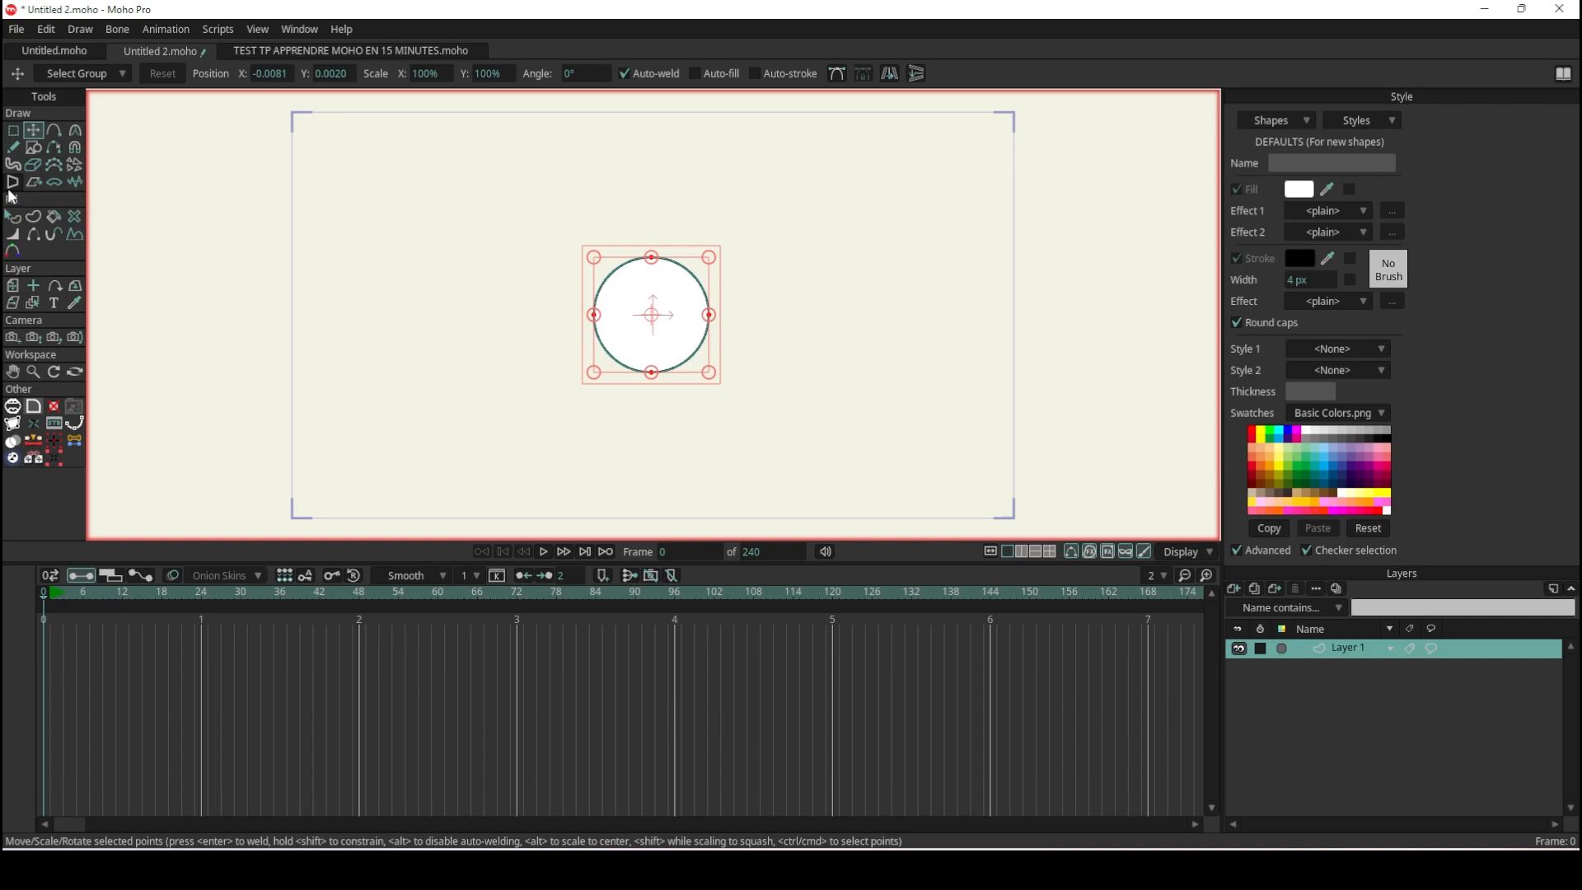
Select the circle's shape and set its fill colour to orange FF8105 with 100% alpha.
{"action": "left_click", "coordinate": [13, 216]}
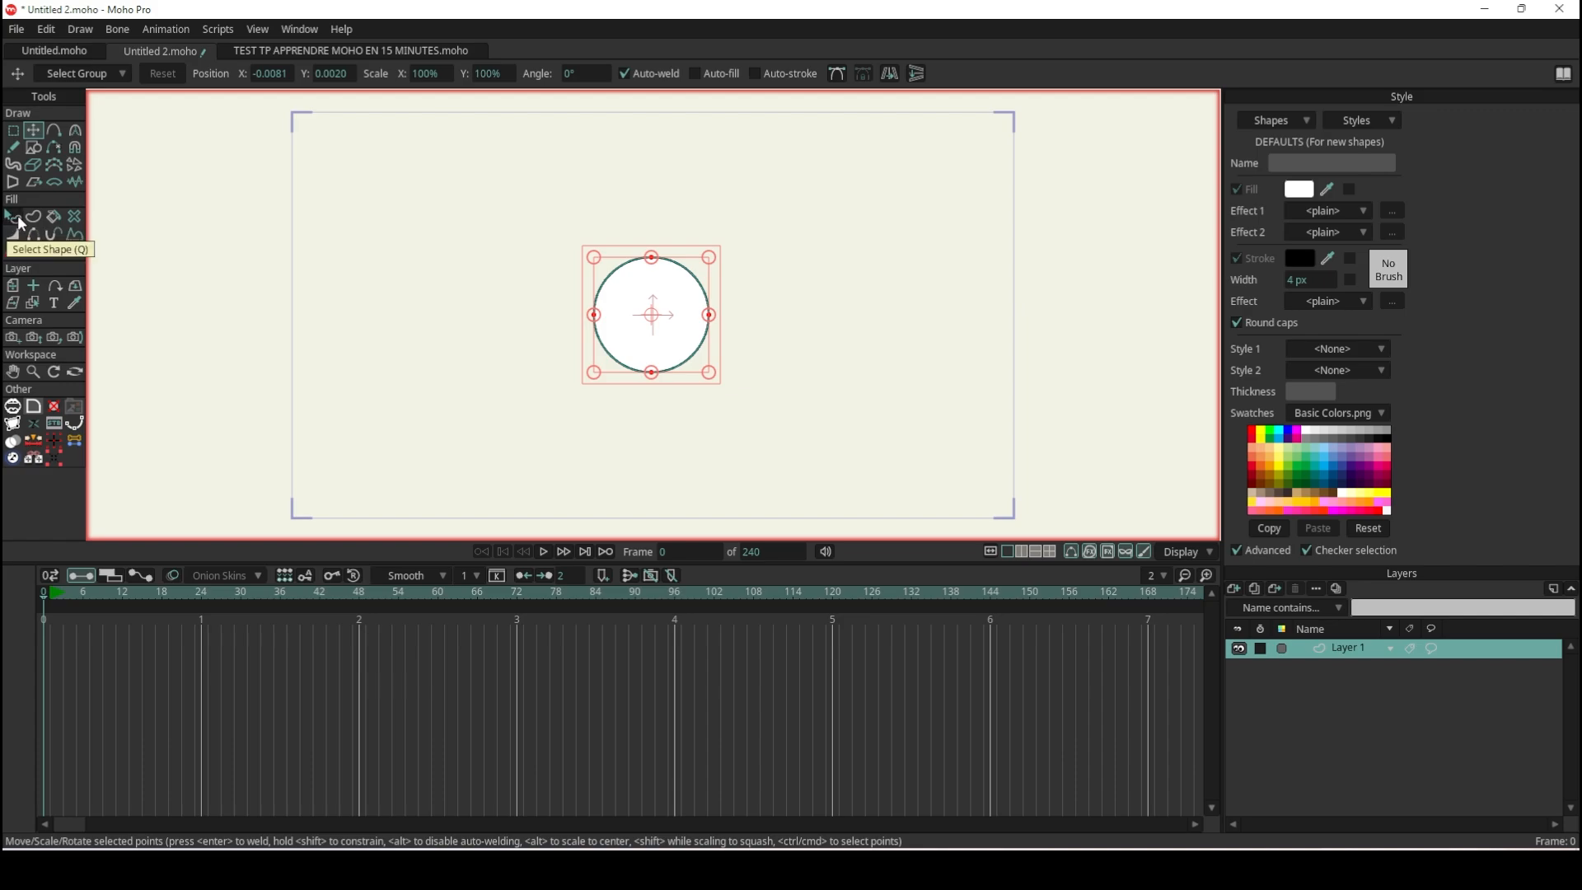
{"action": "left_click", "coordinate": [17, 219]}
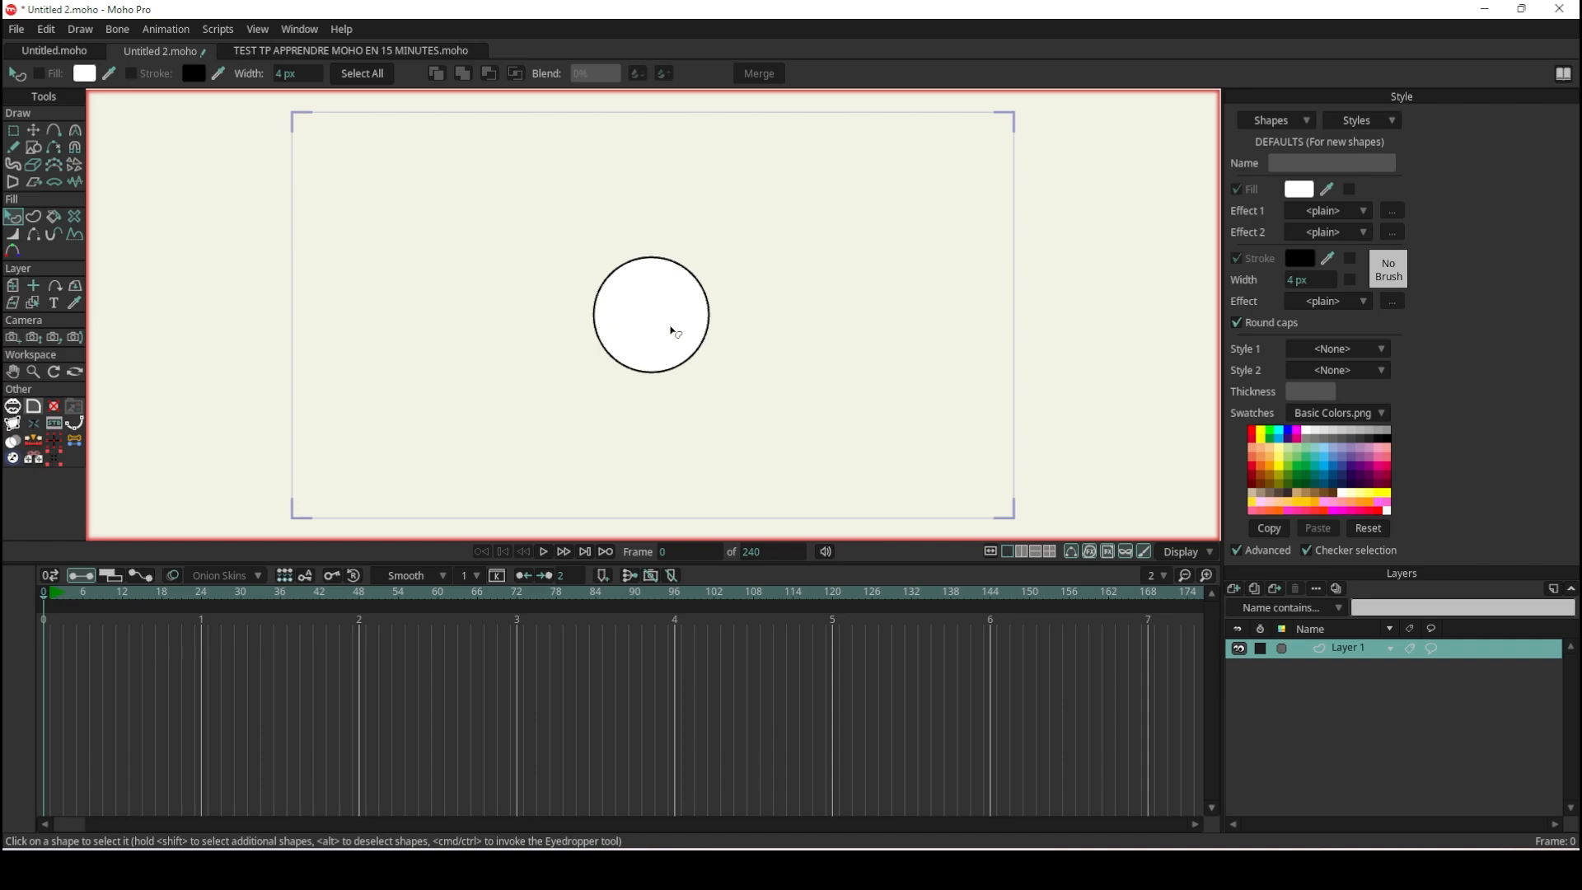
{"action": "left_click", "coordinate": [674, 324]}
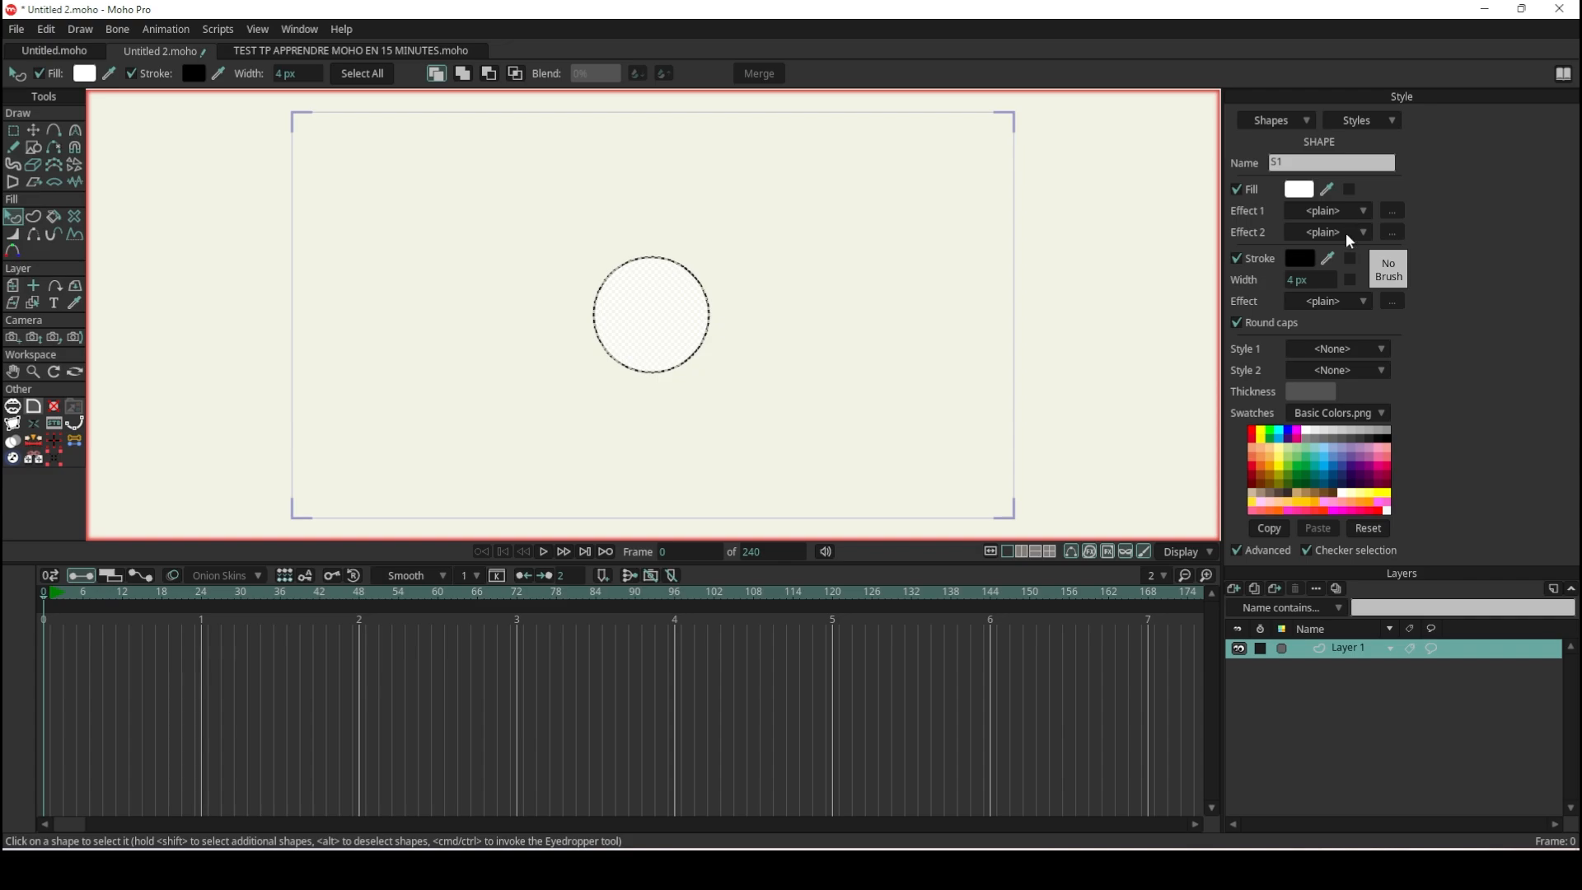
{"action": "left_click", "coordinate": [1300, 190]}
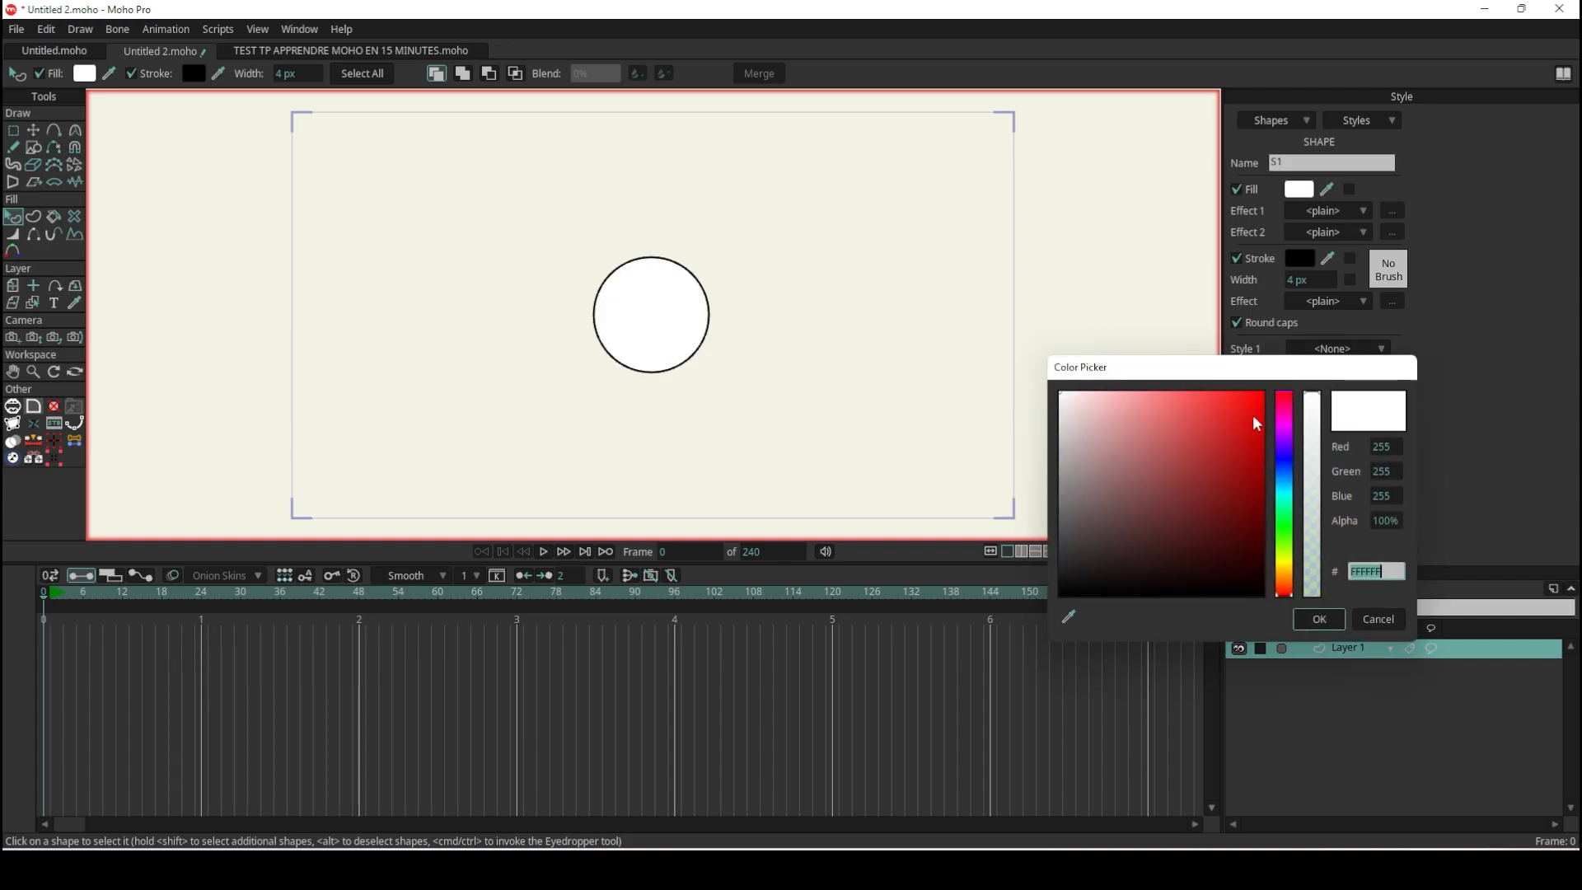
{"action": "left_click_drag", "start_coordinate": [1294, 582], "coordinate": [1284, 590]}
{"action": "mouse_move", "coordinate": [1238, 445]}
{"action": "left_mouse_down"}
{"action": "mouse_move", "coordinate": [1236, 405]}
{"action": "mouse_move", "coordinate": [1260, 394]}
{"action": "left_mouse_up"}
{"action": "left_click_drag", "start_coordinate": [1284, 588], "coordinate": [1291, 585]}
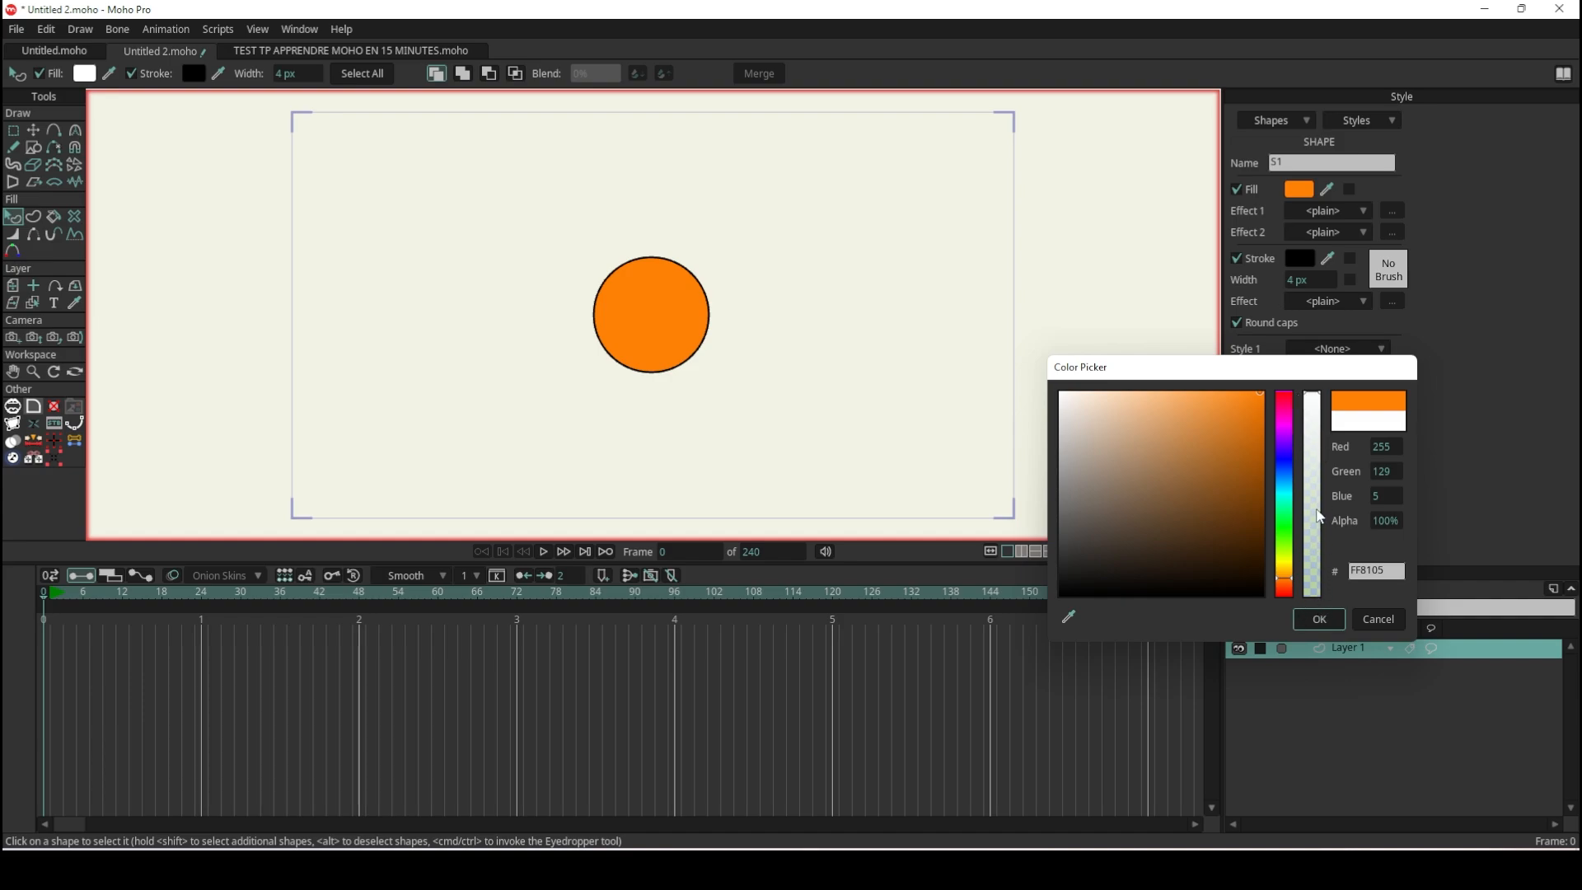
{"action": "left_click_drag", "start_coordinate": [1316, 419], "coordinate": [1322, 603]}
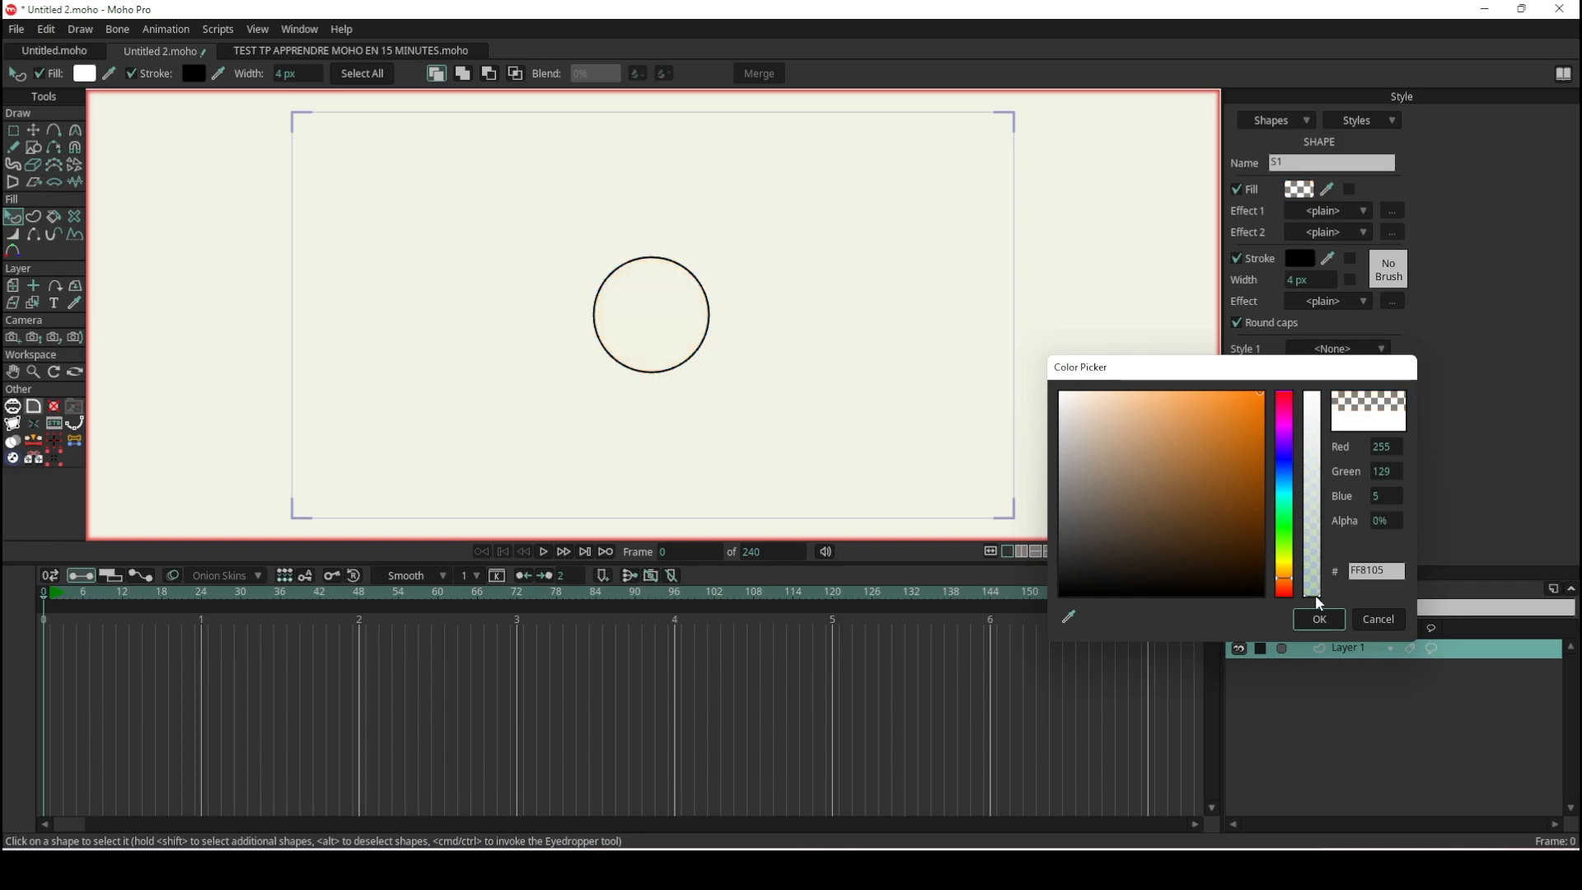
{"action": "left_click_drag", "start_coordinate": [1311, 595], "coordinate": [1312, 393]}
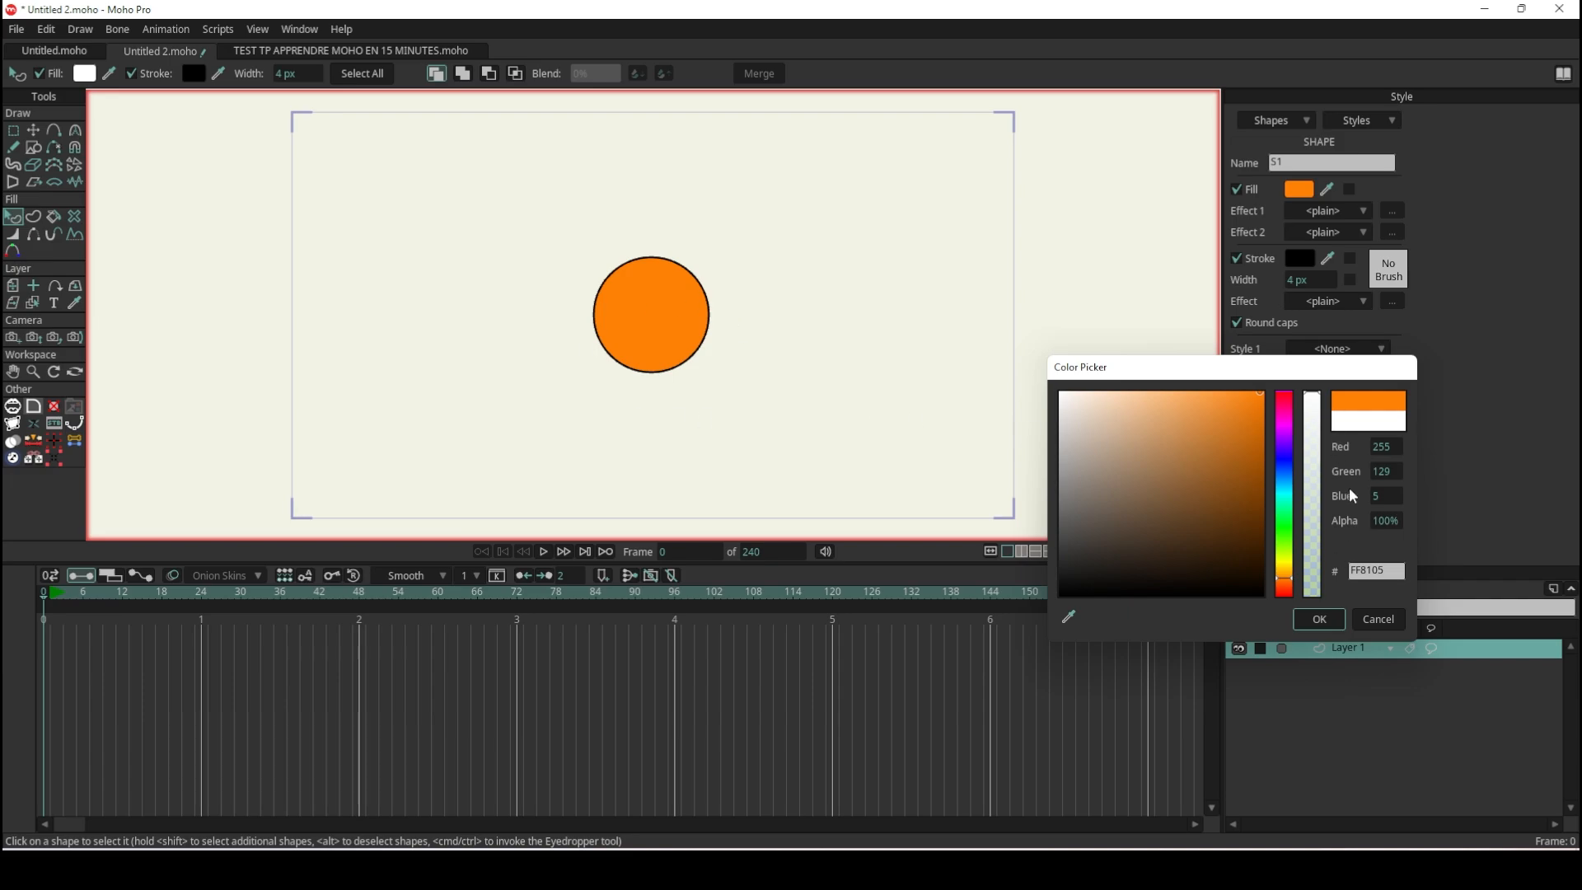
{"action": "left_click", "coordinate": [1321, 619]}
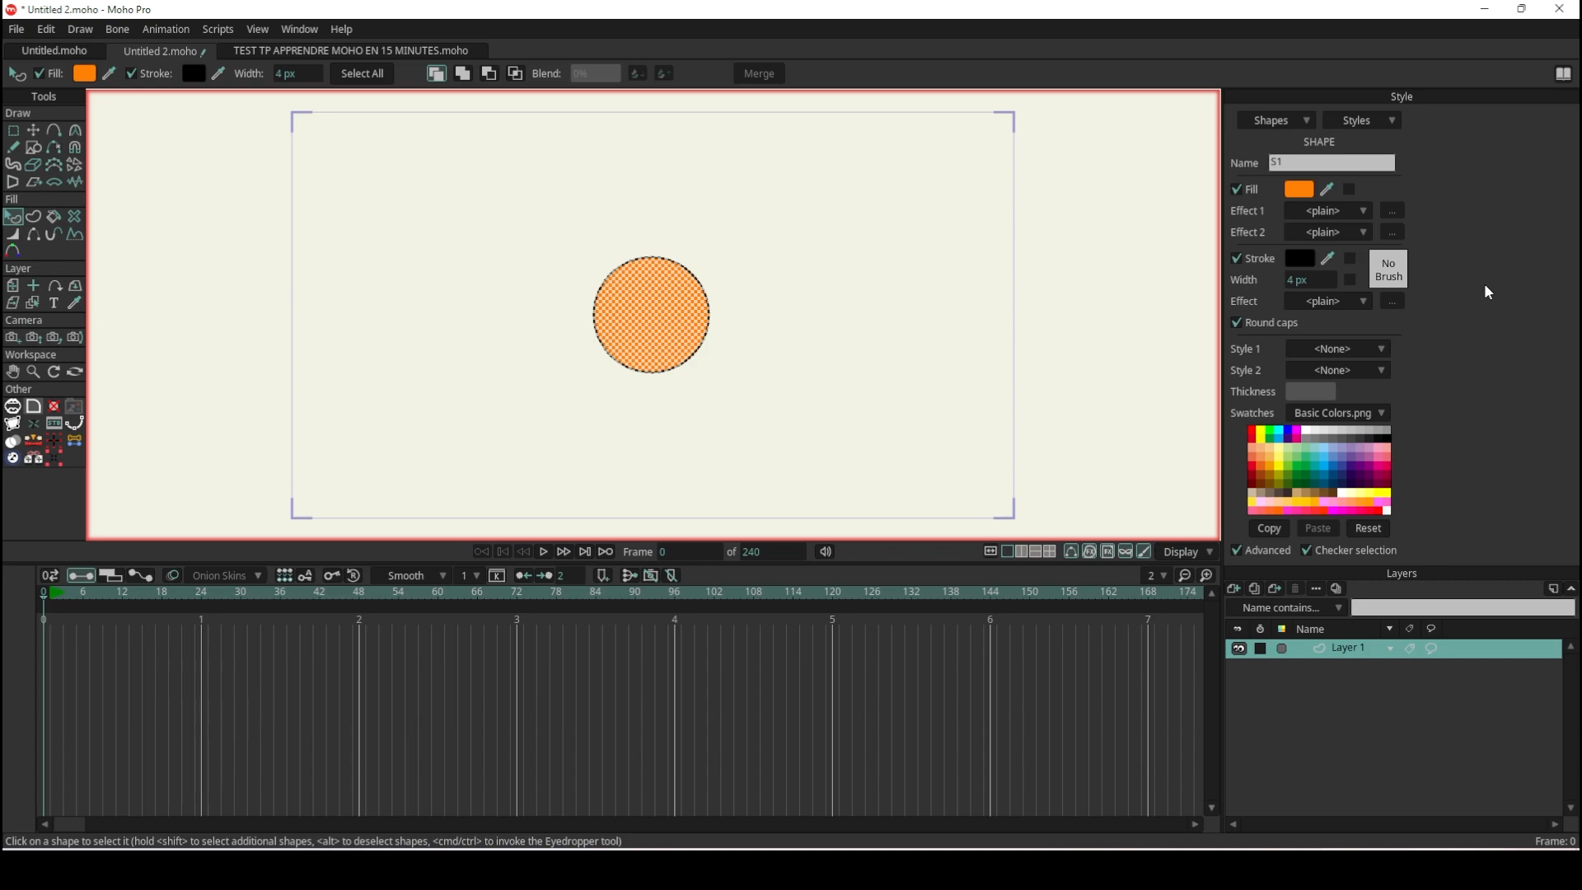
Set the circle's stroke width to 17 px and its stroke colour to coral red F86161.
{"action": "mouse_move", "coordinate": [1296, 283]}
{"action": "left_mouse_down"}
{"action": "mouse_move", "coordinate": [1557, 253]}
{"action": "mouse_move", "coordinate": [1109, 304]}
{"action": "mouse_move", "coordinate": [1334, 305]}
{"action": "mouse_move", "coordinate": [1213, 319]}
{"action": "left_mouse_up"}
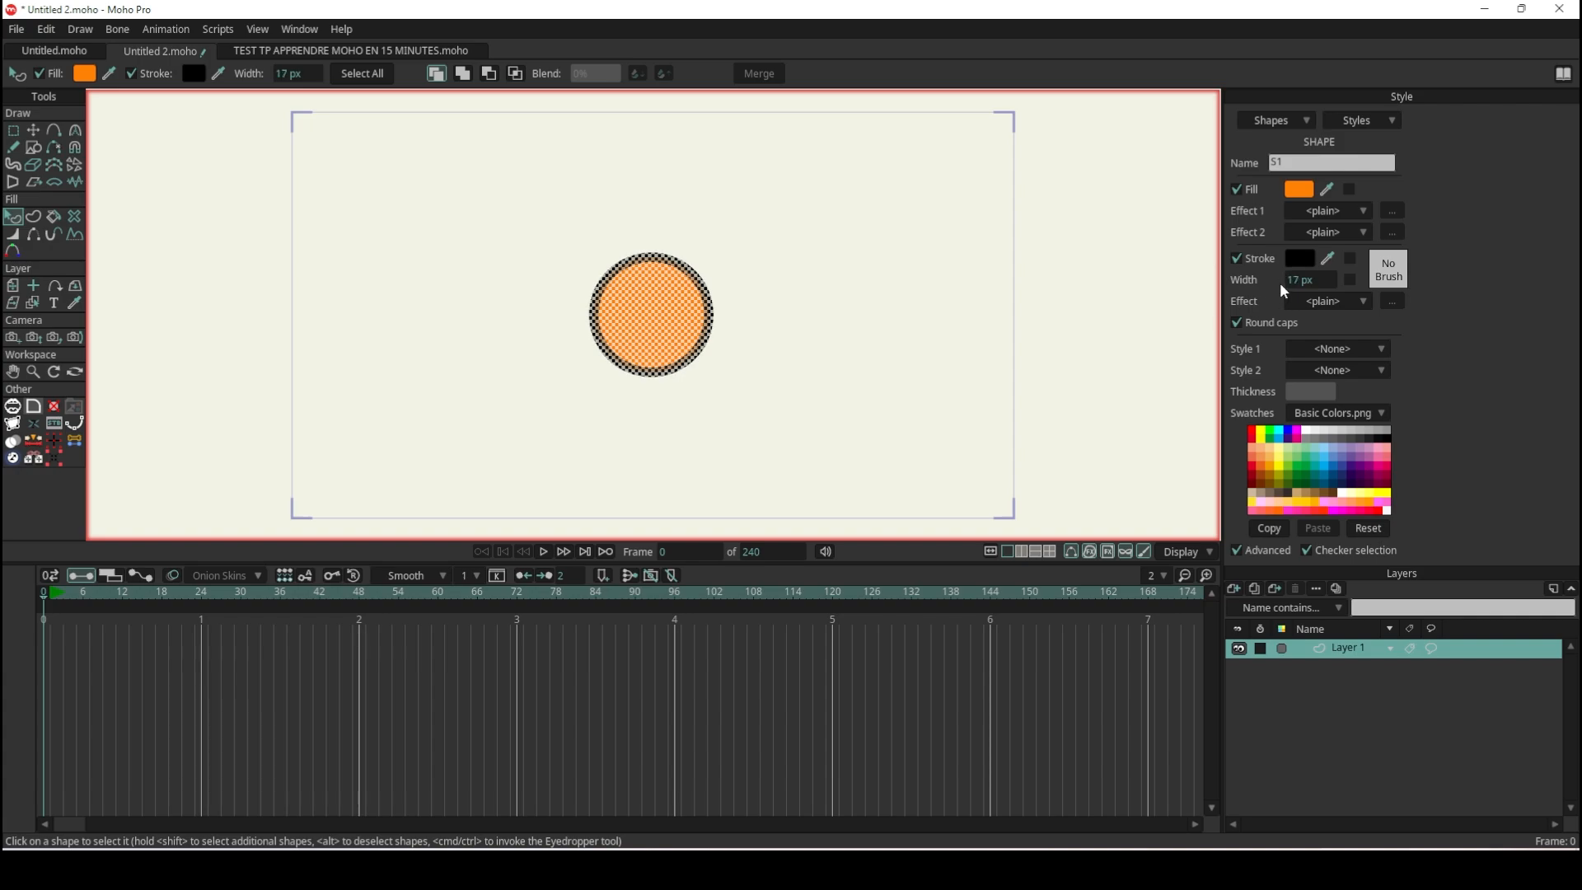
{"action": "left_click", "coordinate": [1299, 258]}
{"action": "mouse_move", "coordinate": [1255, 461]}
{"action": "left_mouse_down"}
{"action": "mouse_move", "coordinate": [1193, 421]}
{"action": "mouse_move", "coordinate": [1207, 433]}
{"action": "mouse_move", "coordinate": [1183, 396]}
{"action": "left_mouse_up"}
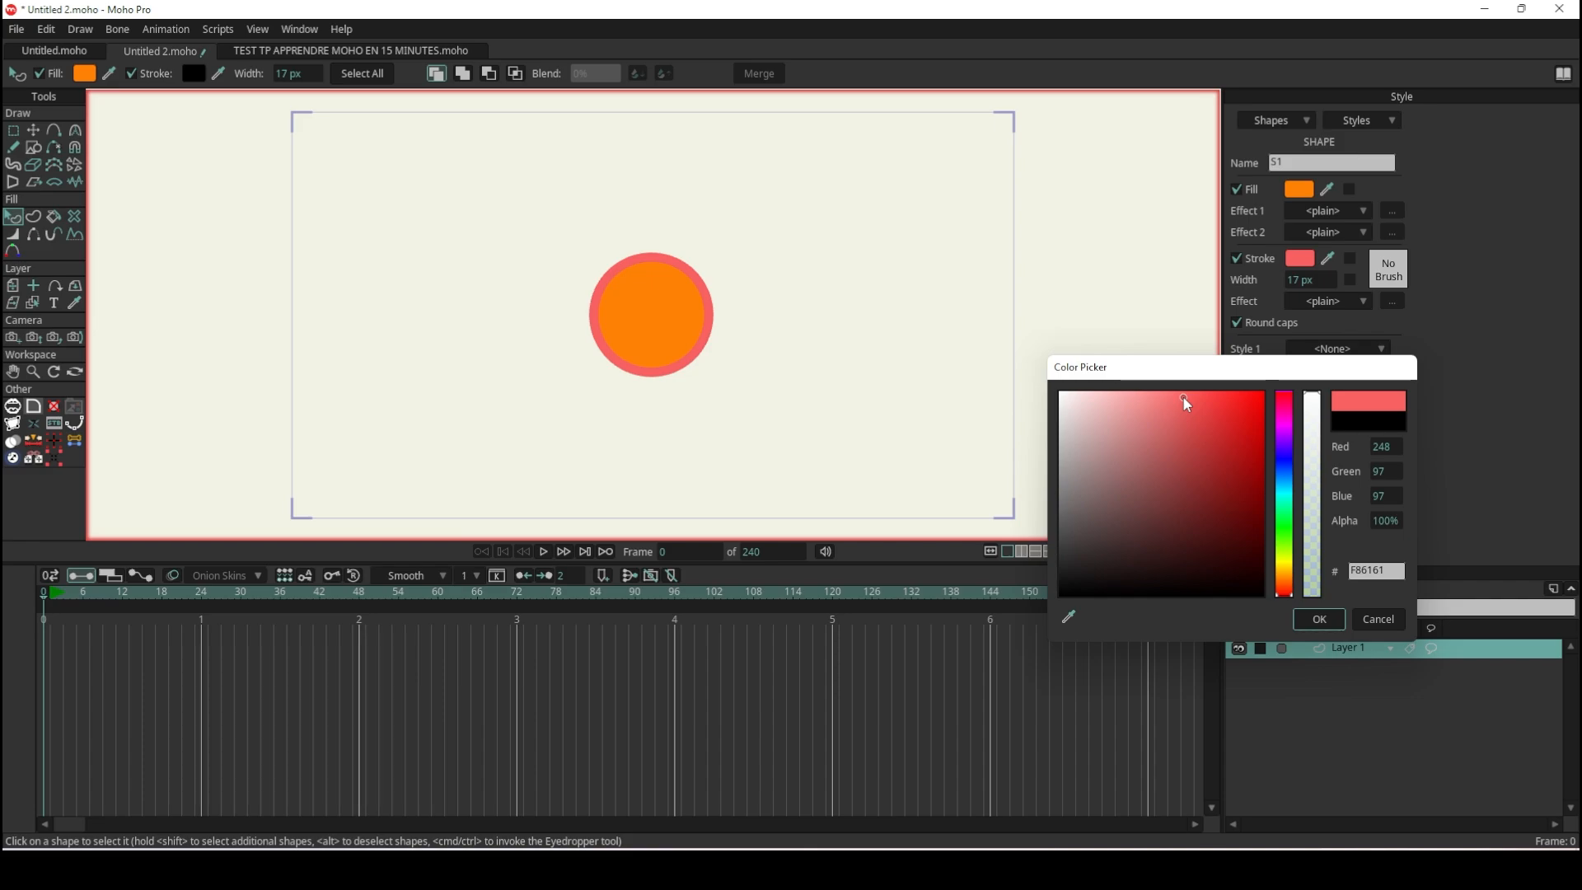
{"action": "left_click", "coordinate": [1319, 619]}
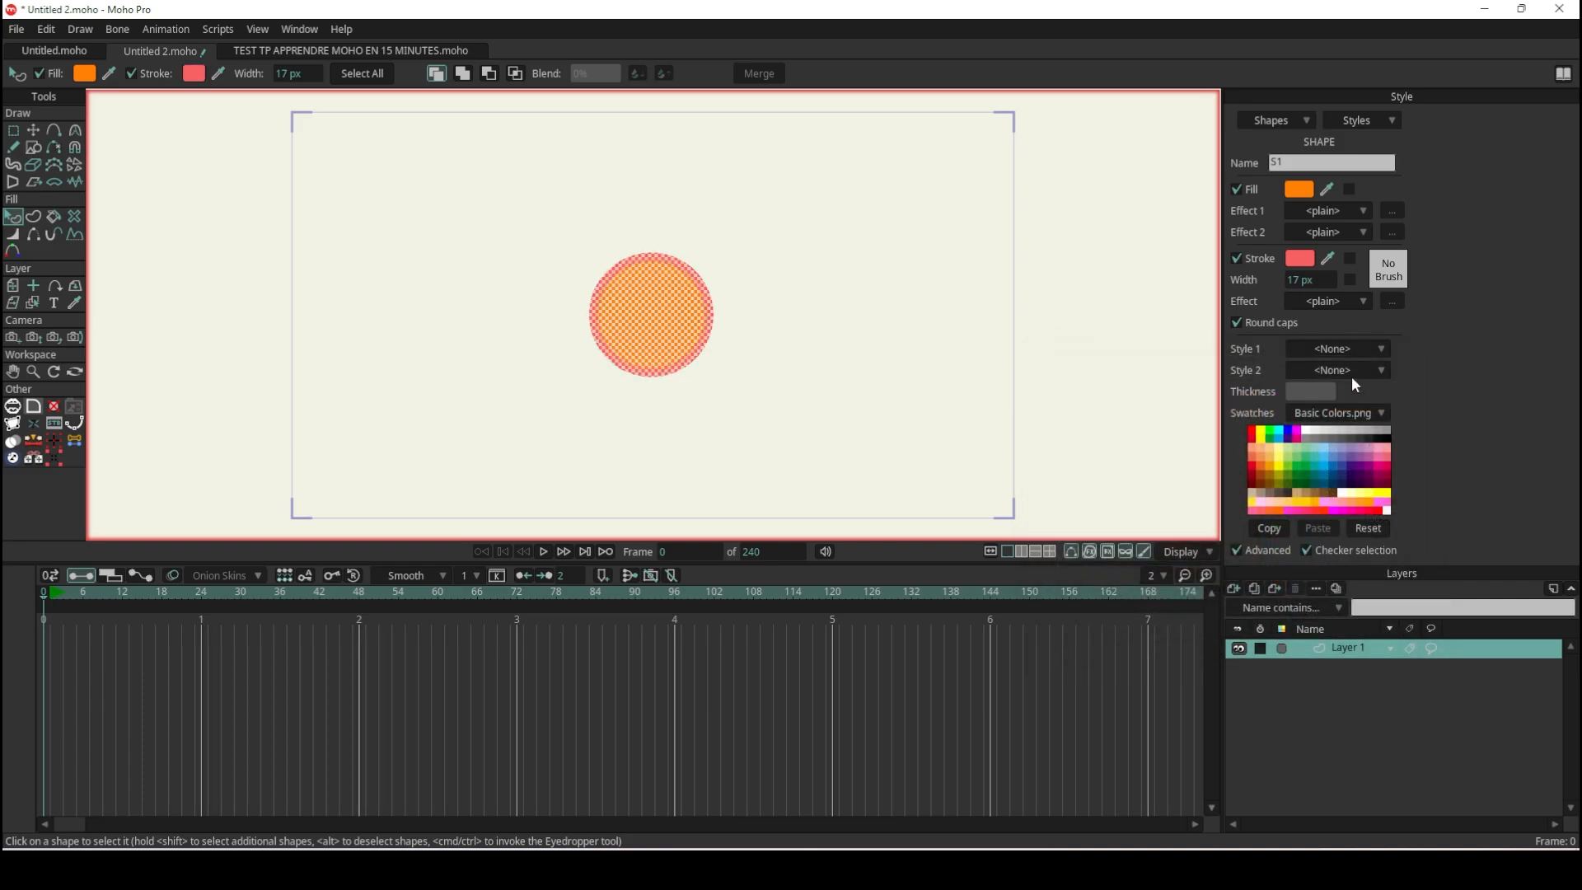
Toggle the circle's stroke off and back on, and deselect the shape.
{"action": "left_click", "coordinate": [1236, 261]}
{"action": "left_click", "coordinate": [1236, 261]}
{"action": "left_click", "coordinate": [1242, 262]}
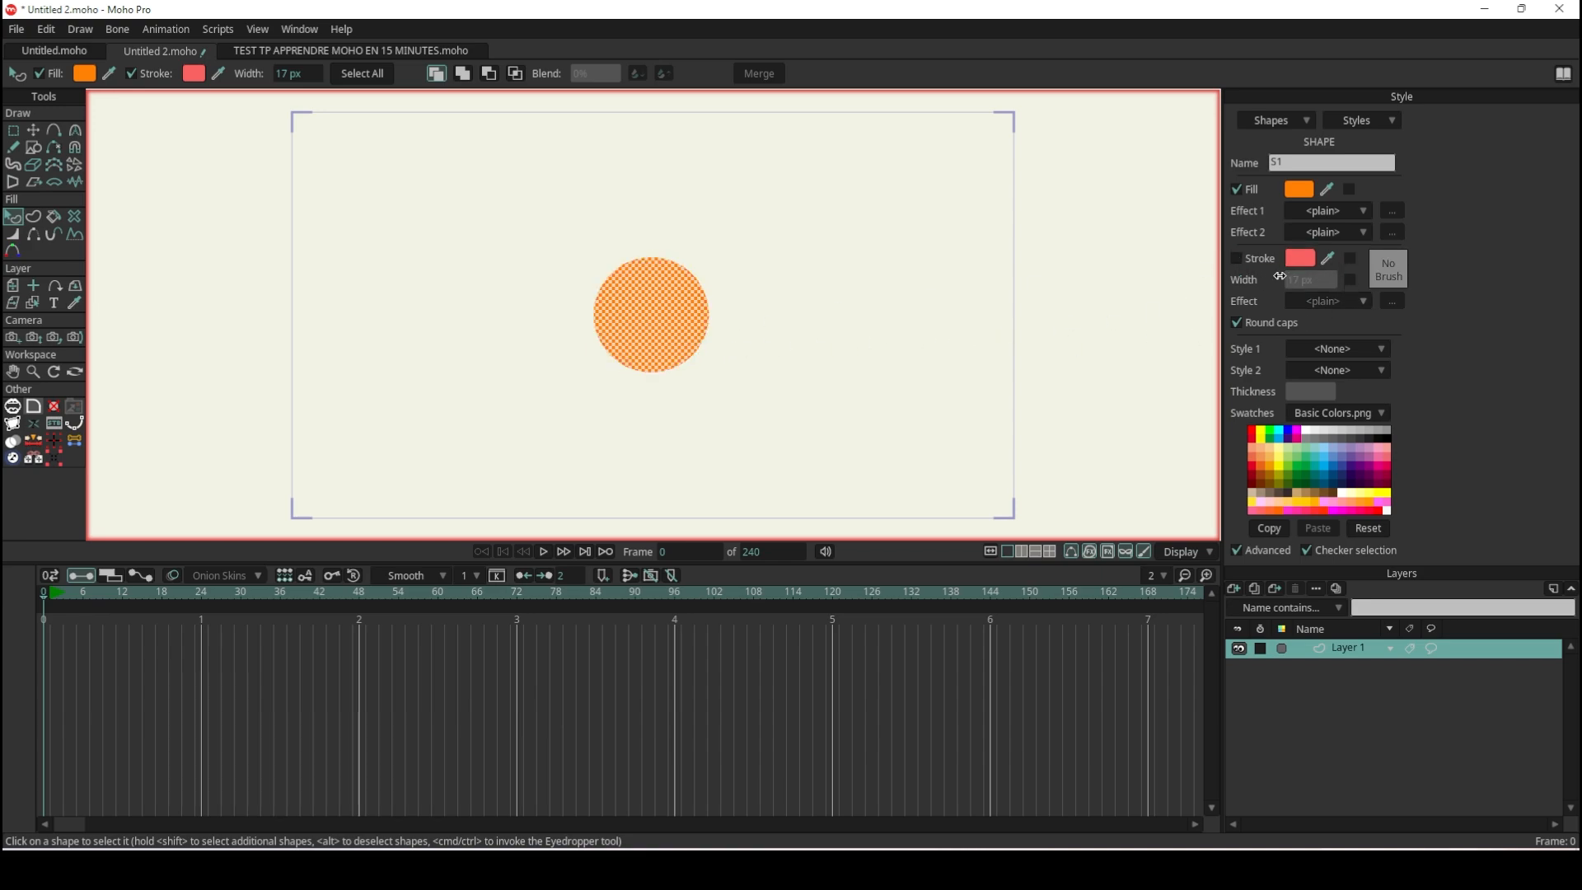
{"action": "left_click", "coordinate": [1237, 257]}
{"action": "left_click", "coordinate": [854, 393]}
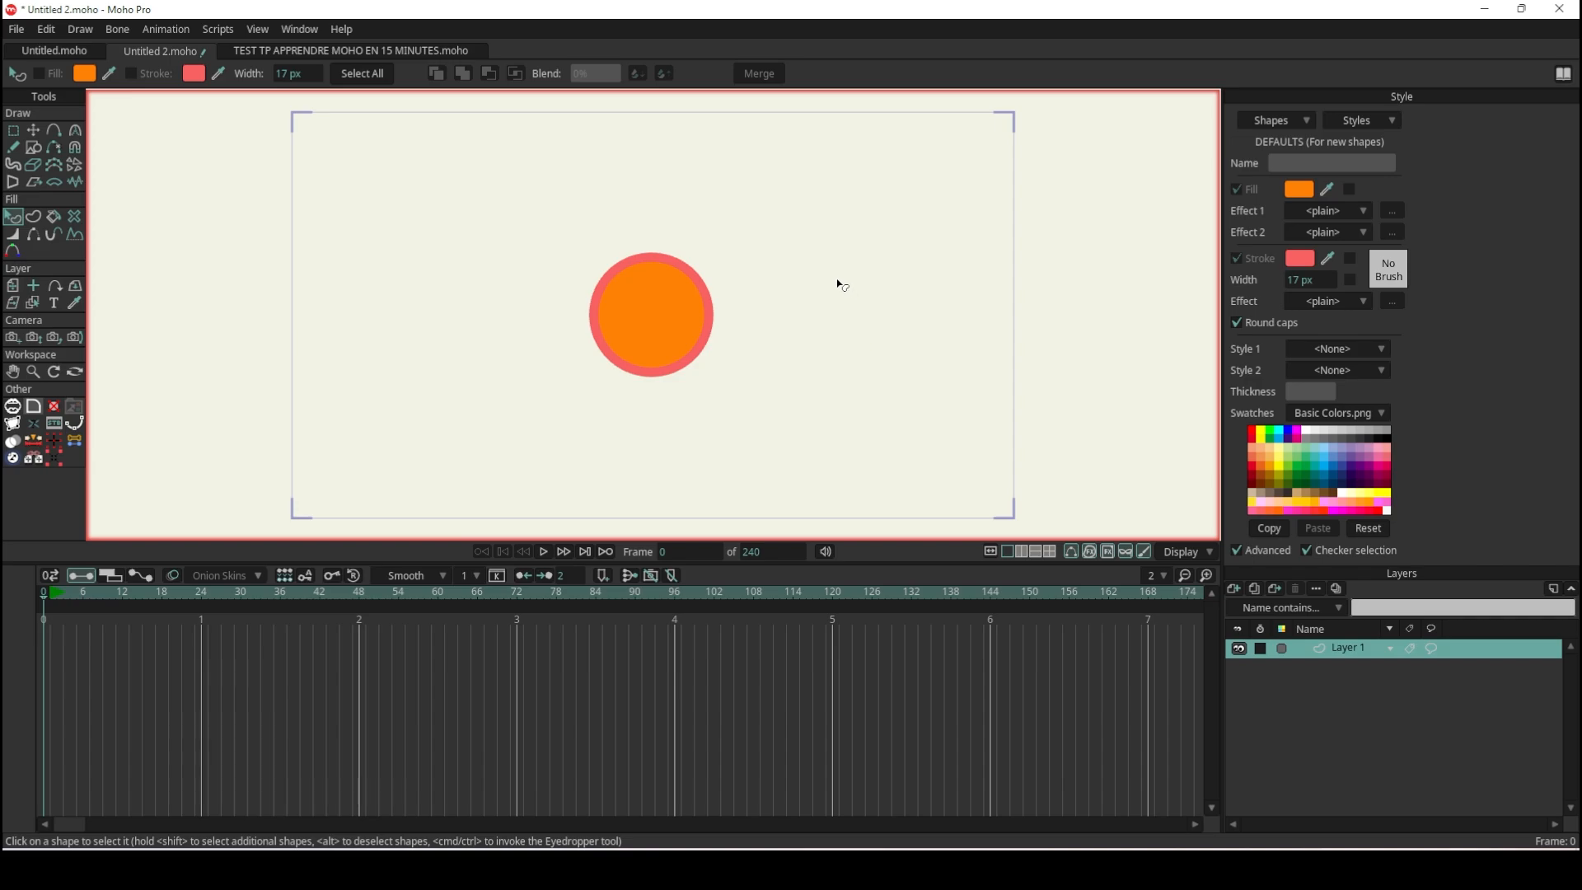
Add a vector layer named MAIN G above Layer 1.
{"action": "scroll", "coordinate": [832, 293], "scroll_direction": "down", "scroll_amount": 3}
{"action": "scroll", "coordinate": [779, 277], "scroll_direction": "up", "scroll_amount": 5}
{"action": "scroll", "coordinate": [773, 273], "scroll_direction": "up", "scroll_amount": 1}
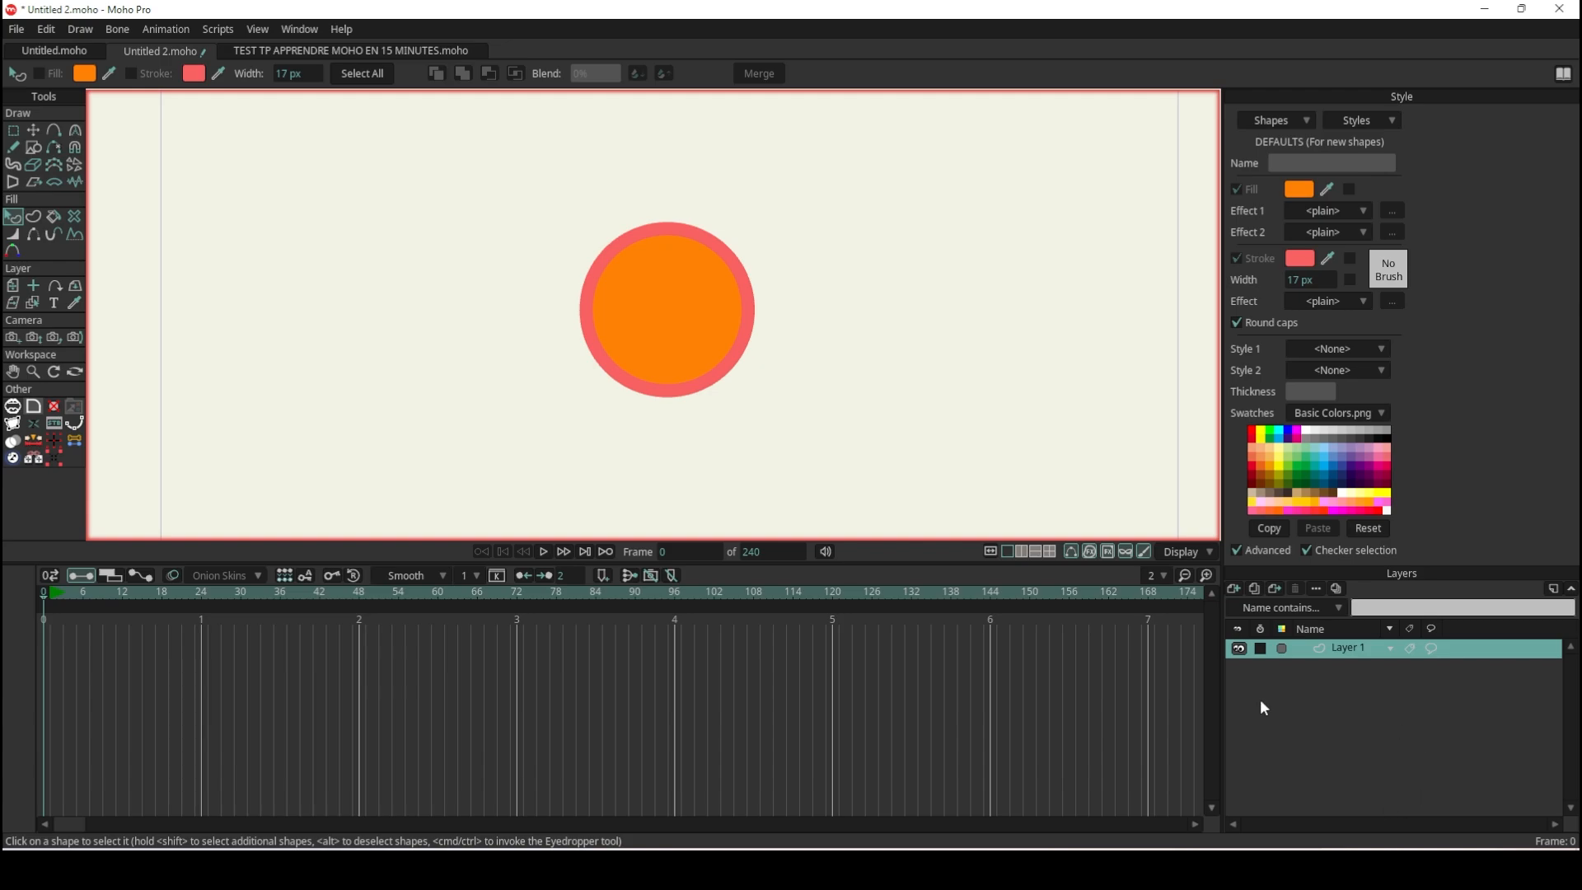
{"action": "left_click", "coordinate": [1235, 589]}
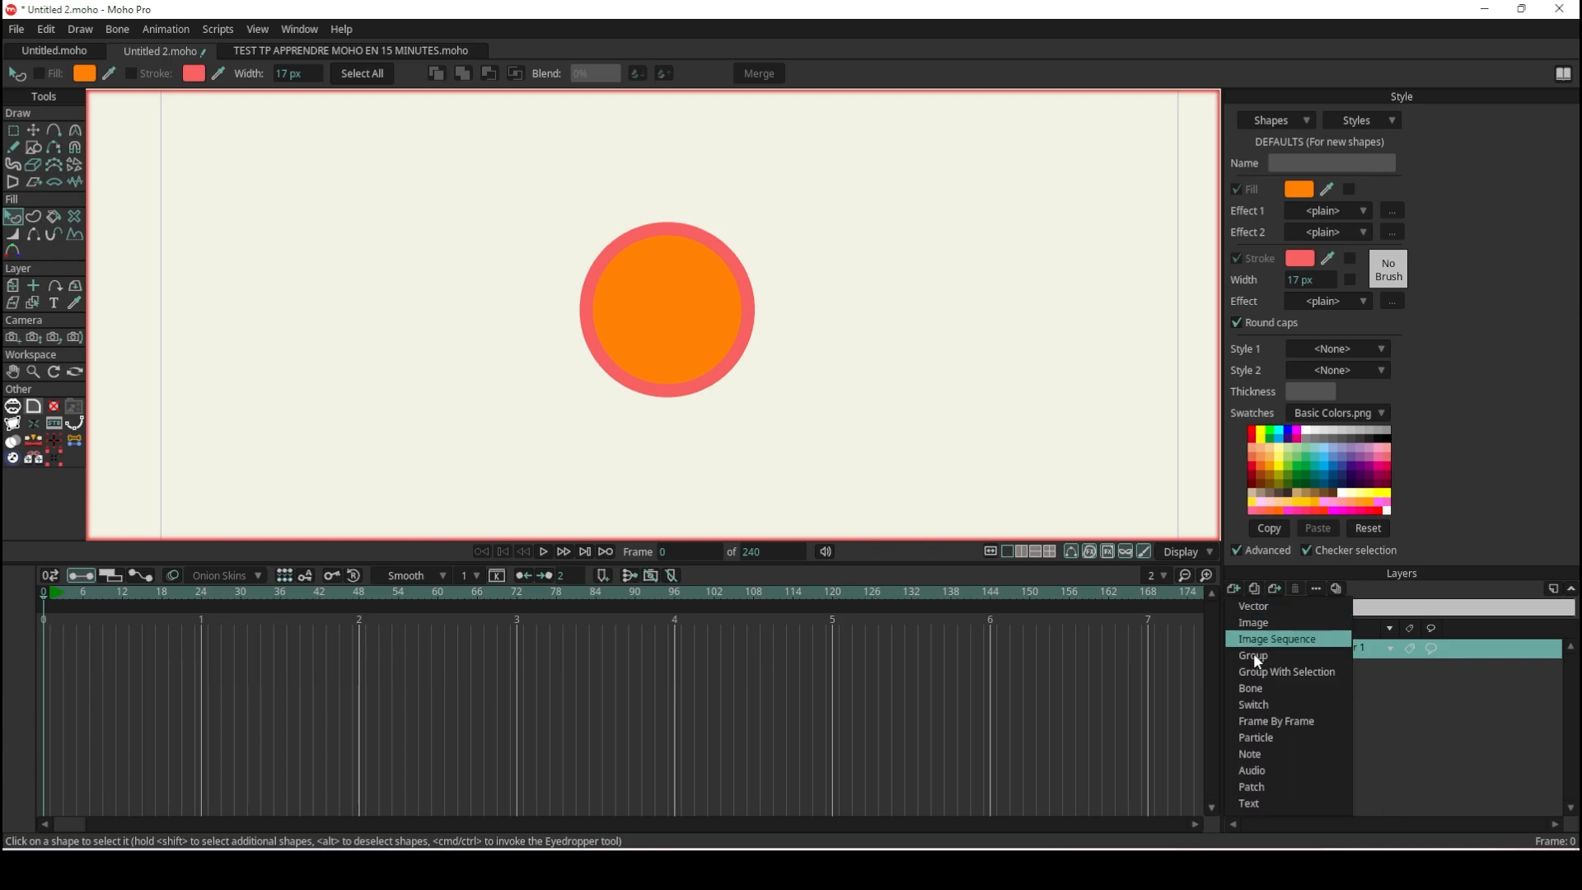
{"action": "left_click", "coordinate": [1260, 606]}
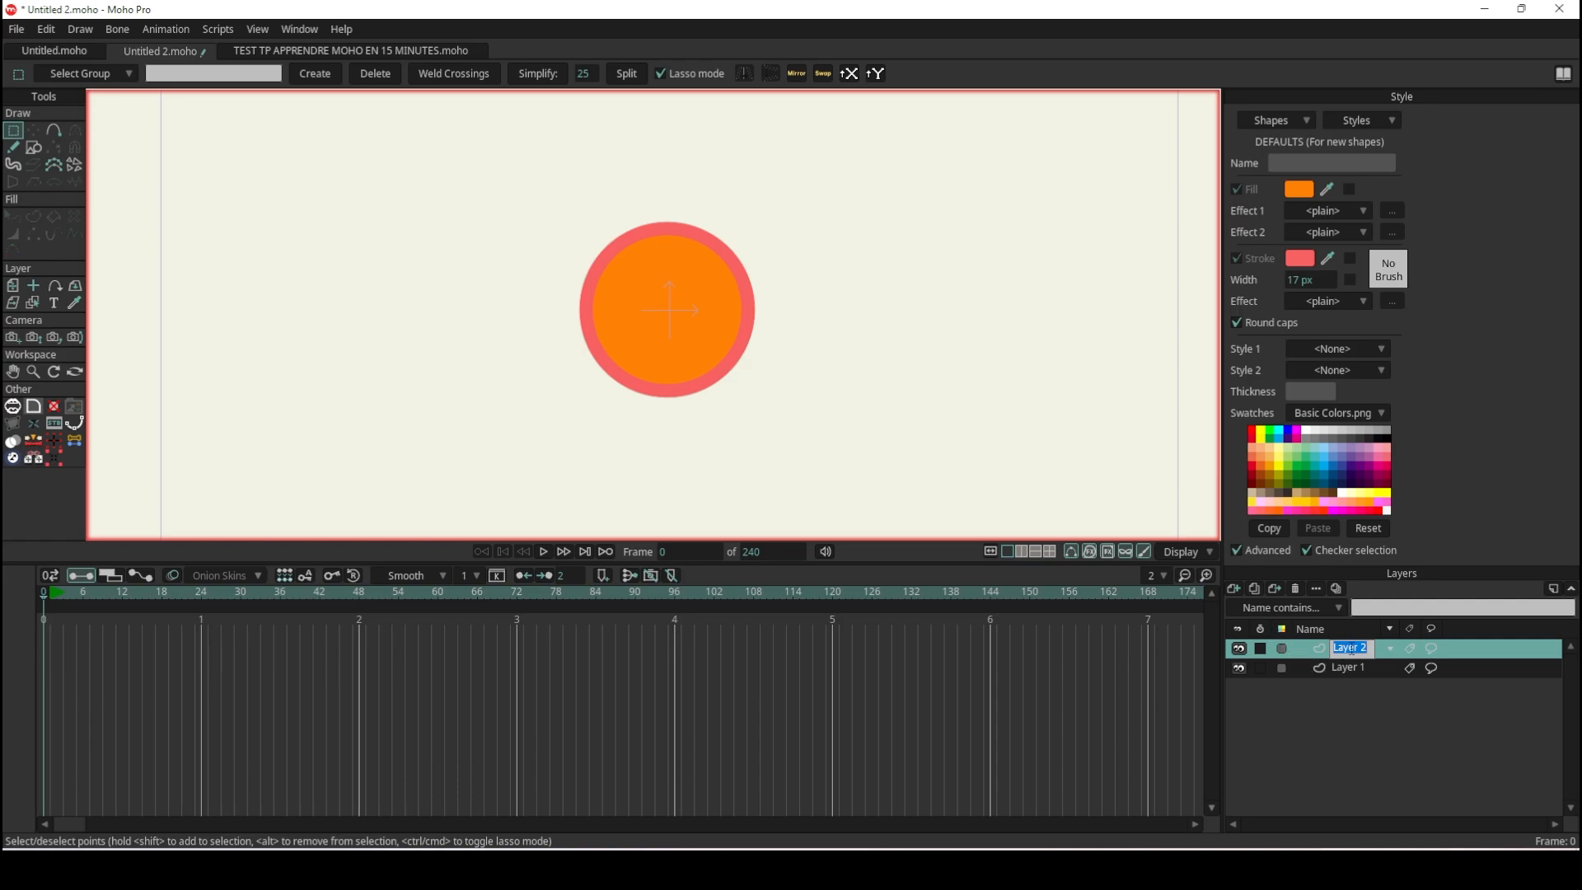
{"action": "type", "text": "MAIN G"}
{"action": "key", "text": "Return"}
Rename the circle's layer, Layer 1, as BALLE.
{"action": "left_click", "coordinate": [1354, 671]}
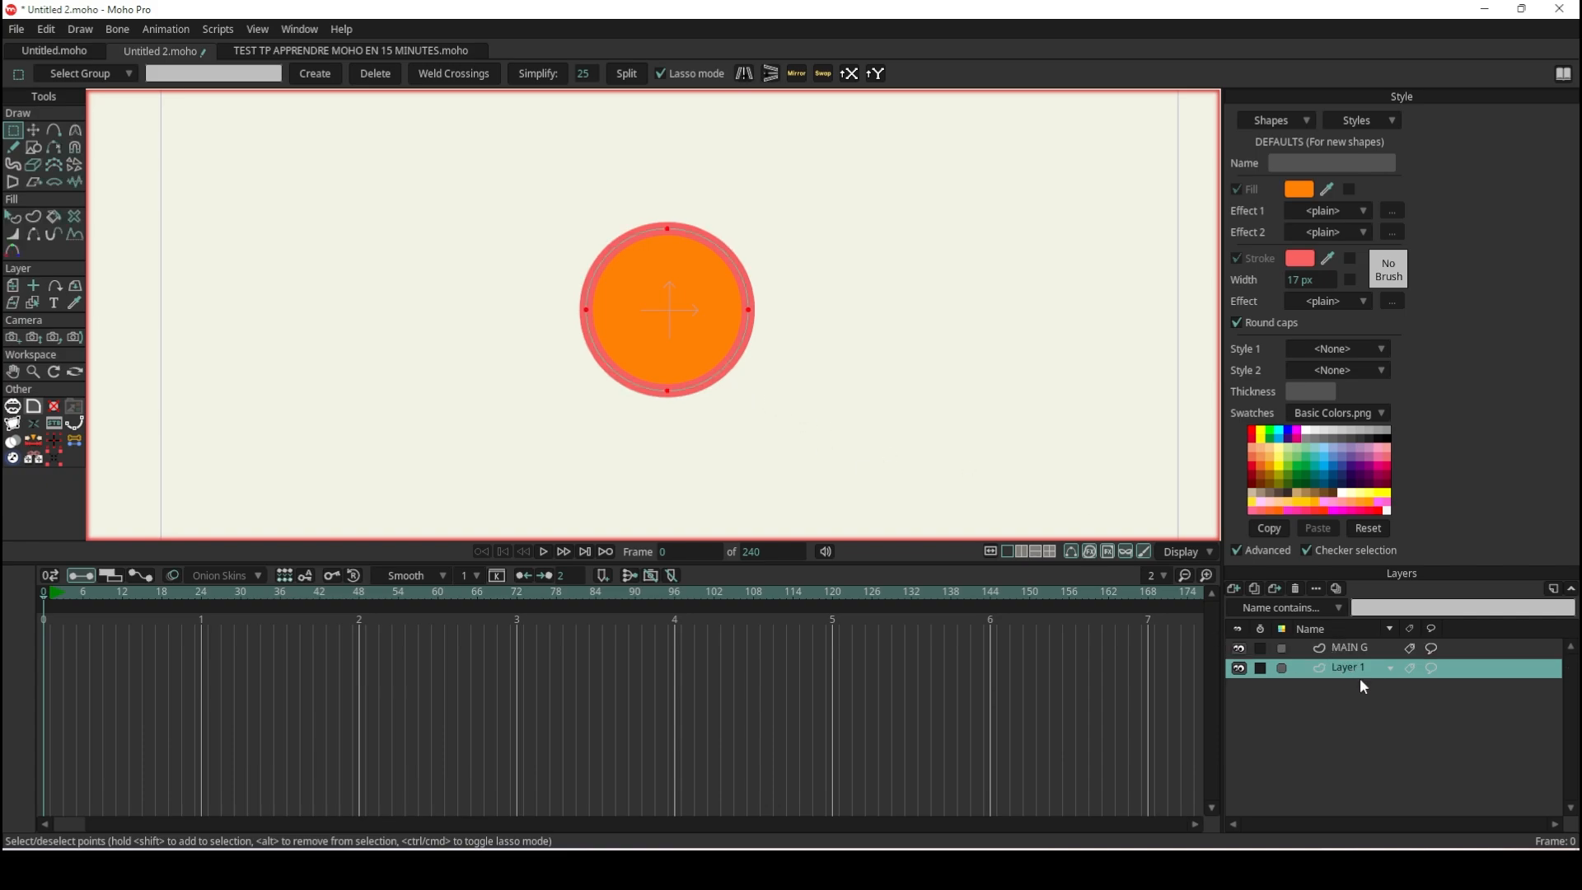
{"action": "double_click", "coordinate": [1353, 671]}
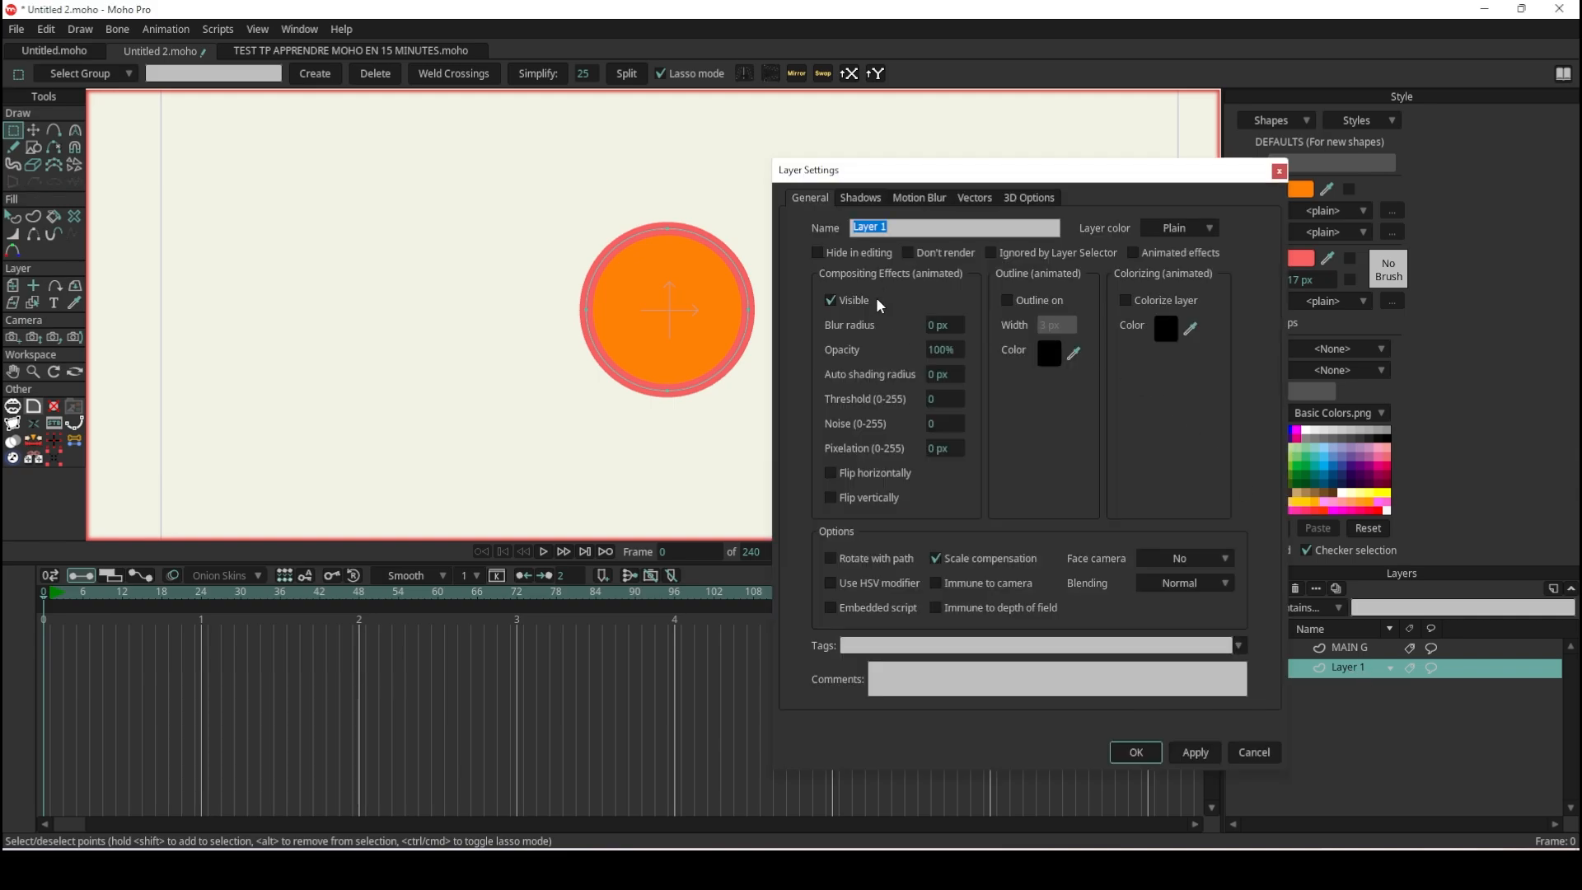
{"action": "left_click", "coordinate": [1248, 752]}
{"action": "left_click", "coordinate": [1348, 676]}
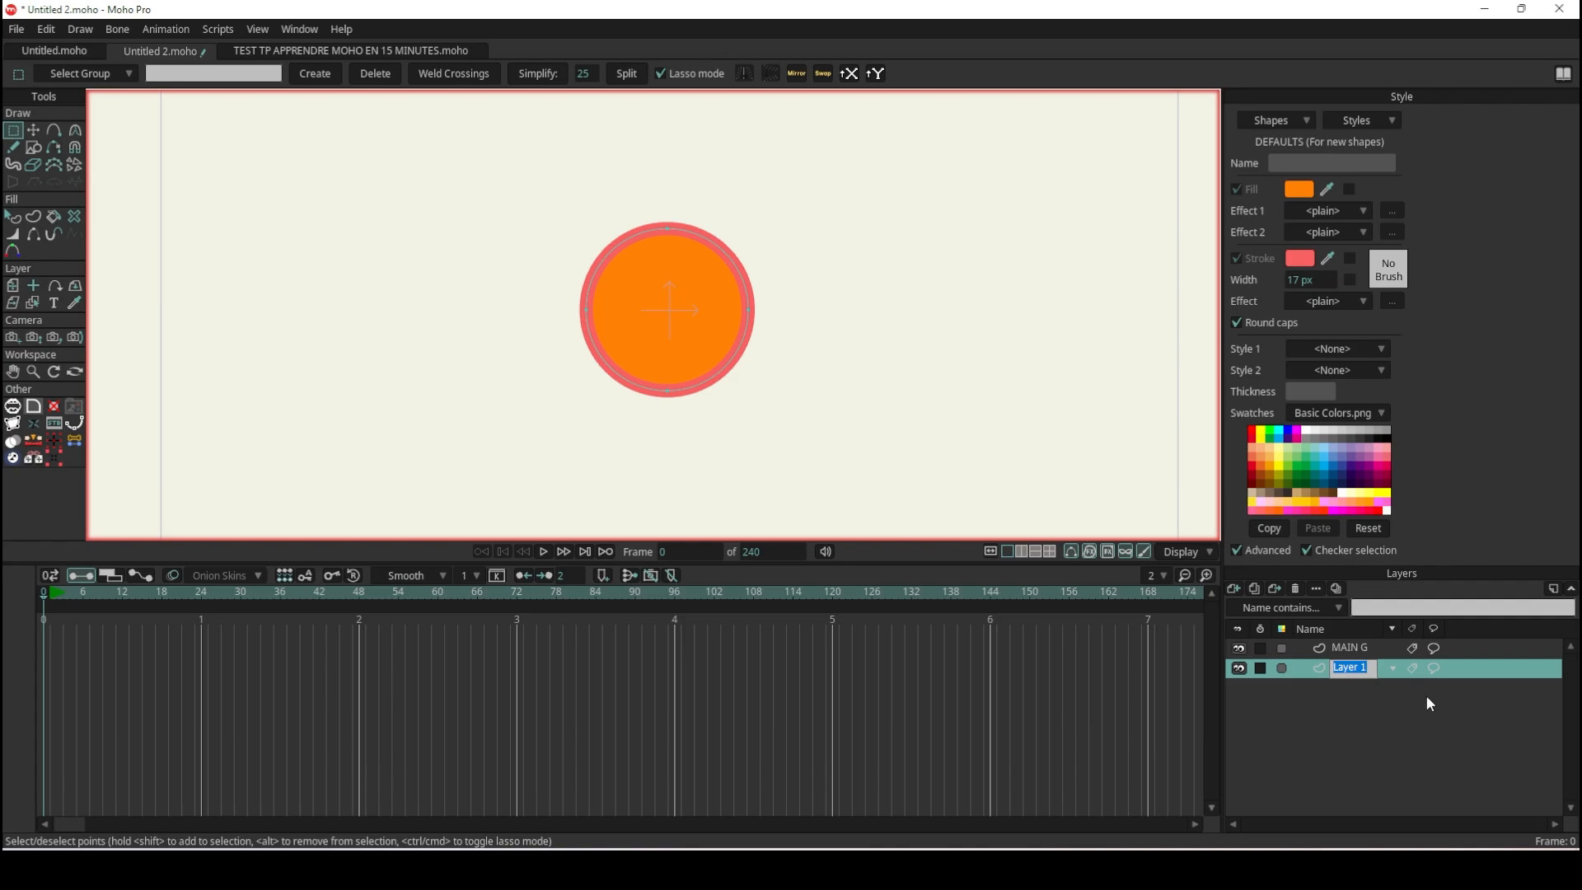
{"action": "type", "text": "BALLE"}
{"action": "key", "text": "Return"}
Add another vector layer named MAIN D above the MAIN G layer.
{"action": "left_click", "coordinate": [1341, 652]}
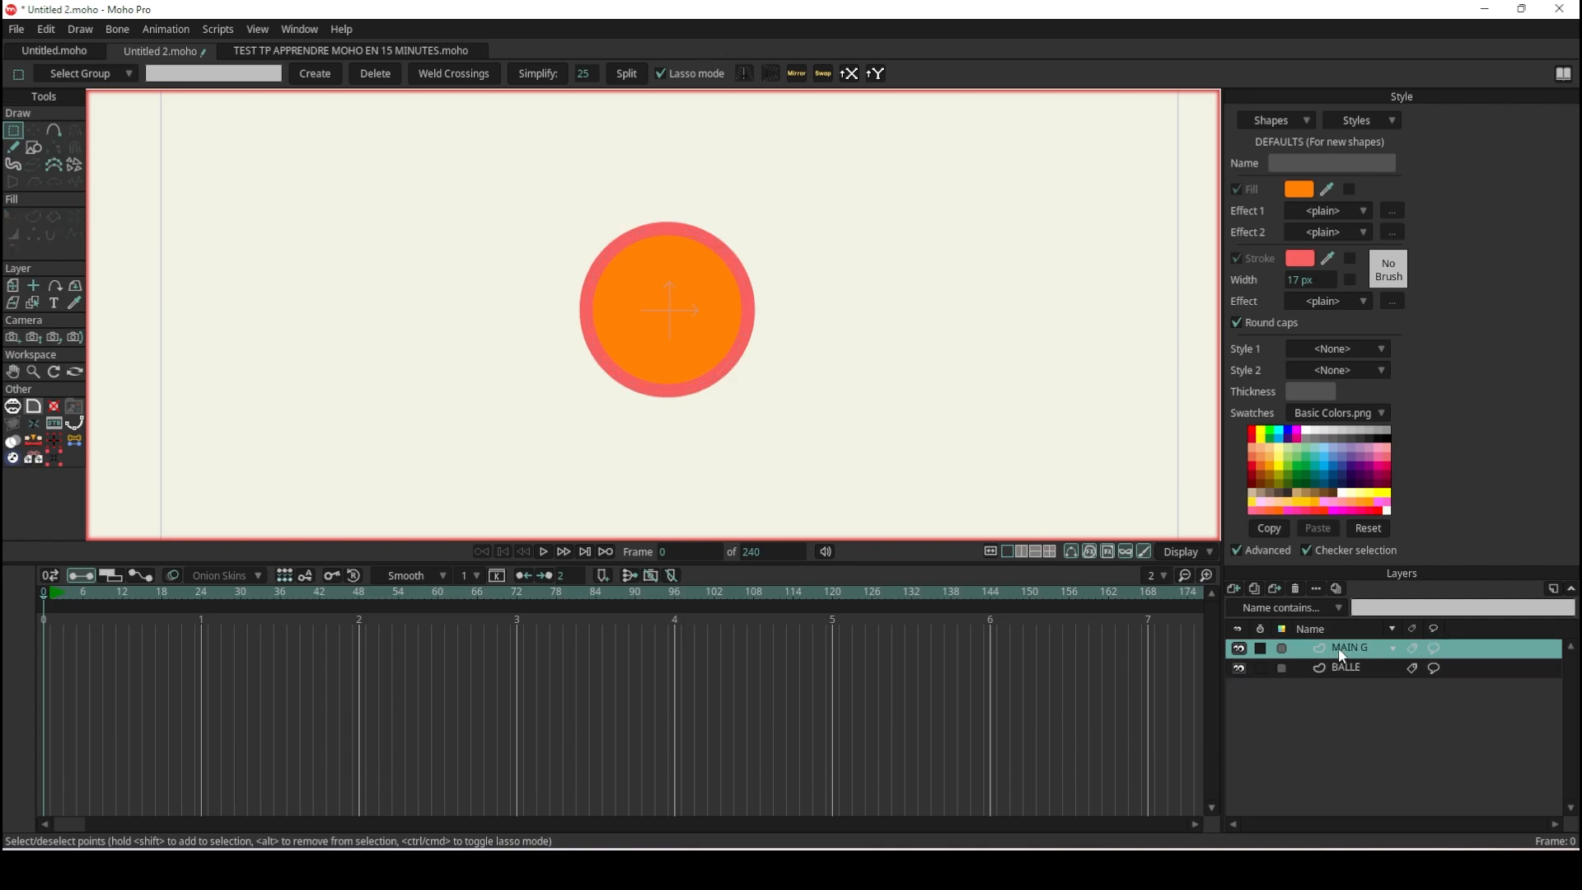
{"action": "left_click", "coordinate": [1233, 587]}
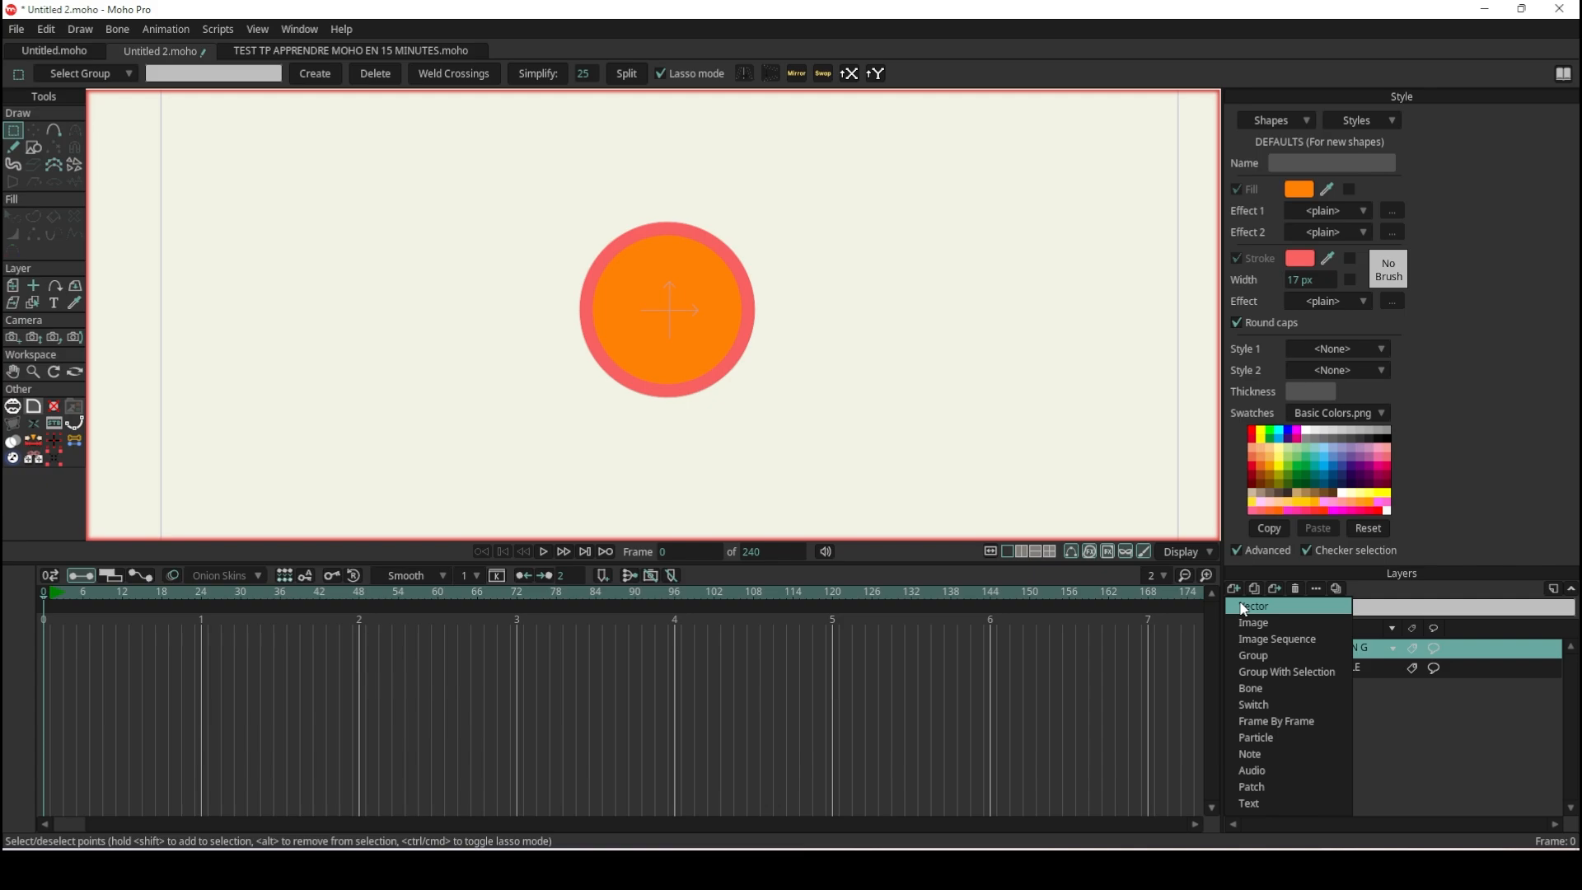
{"action": "left_click", "coordinate": [1246, 608]}
{"action": "type", "text": "MAIN D"}
{"action": "key", "text": "Return"}
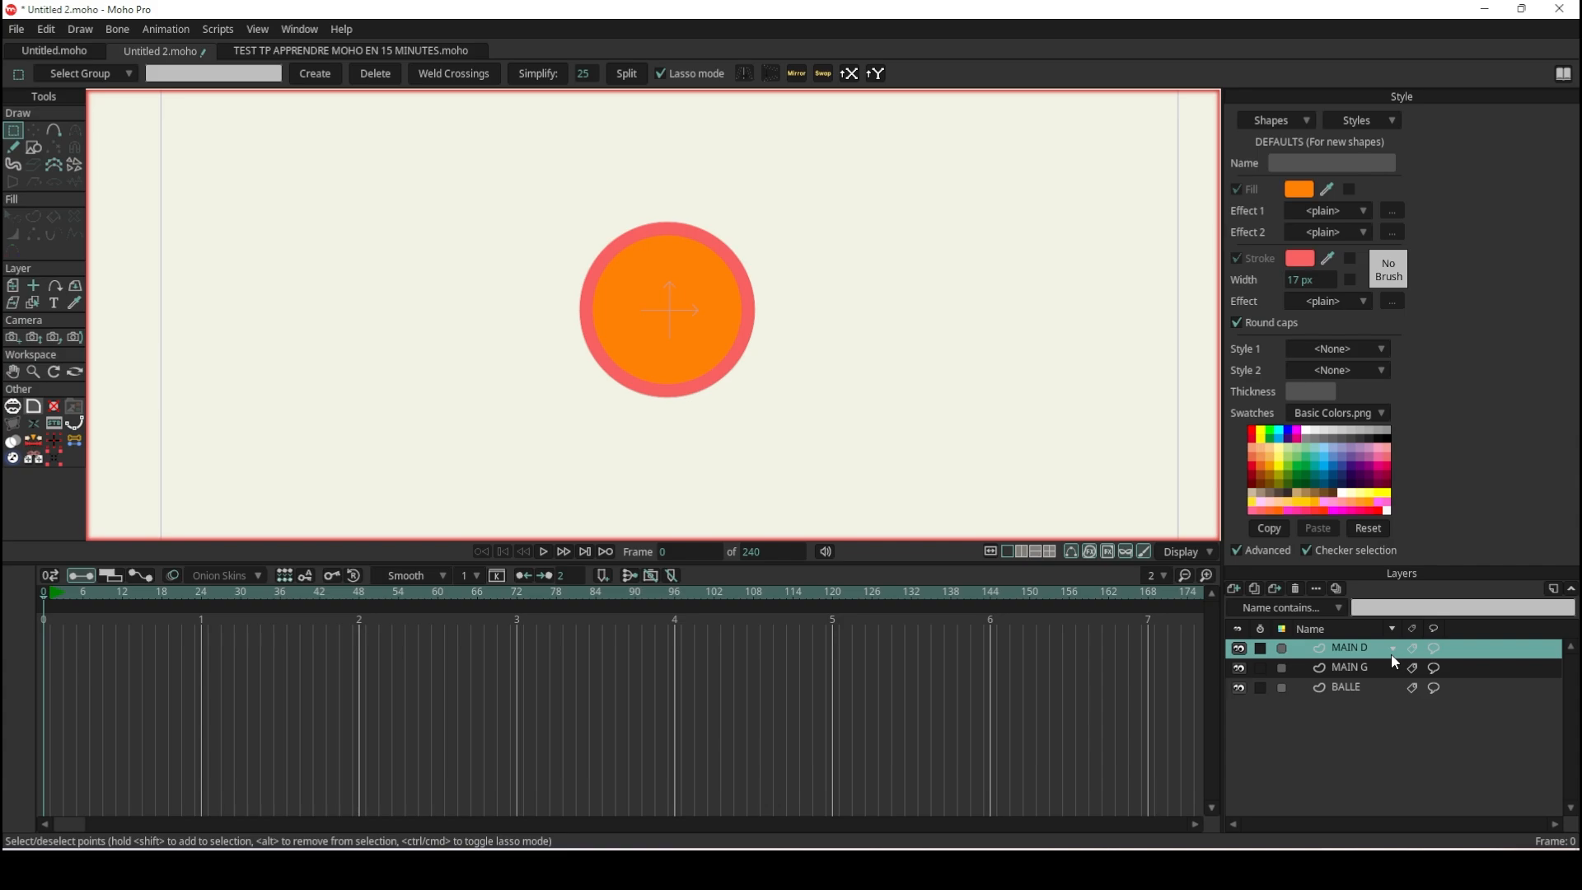
Make MAIN G the active layer and switch to the Freehand drawing tool.
{"action": "left_click", "coordinate": [1350, 668]}
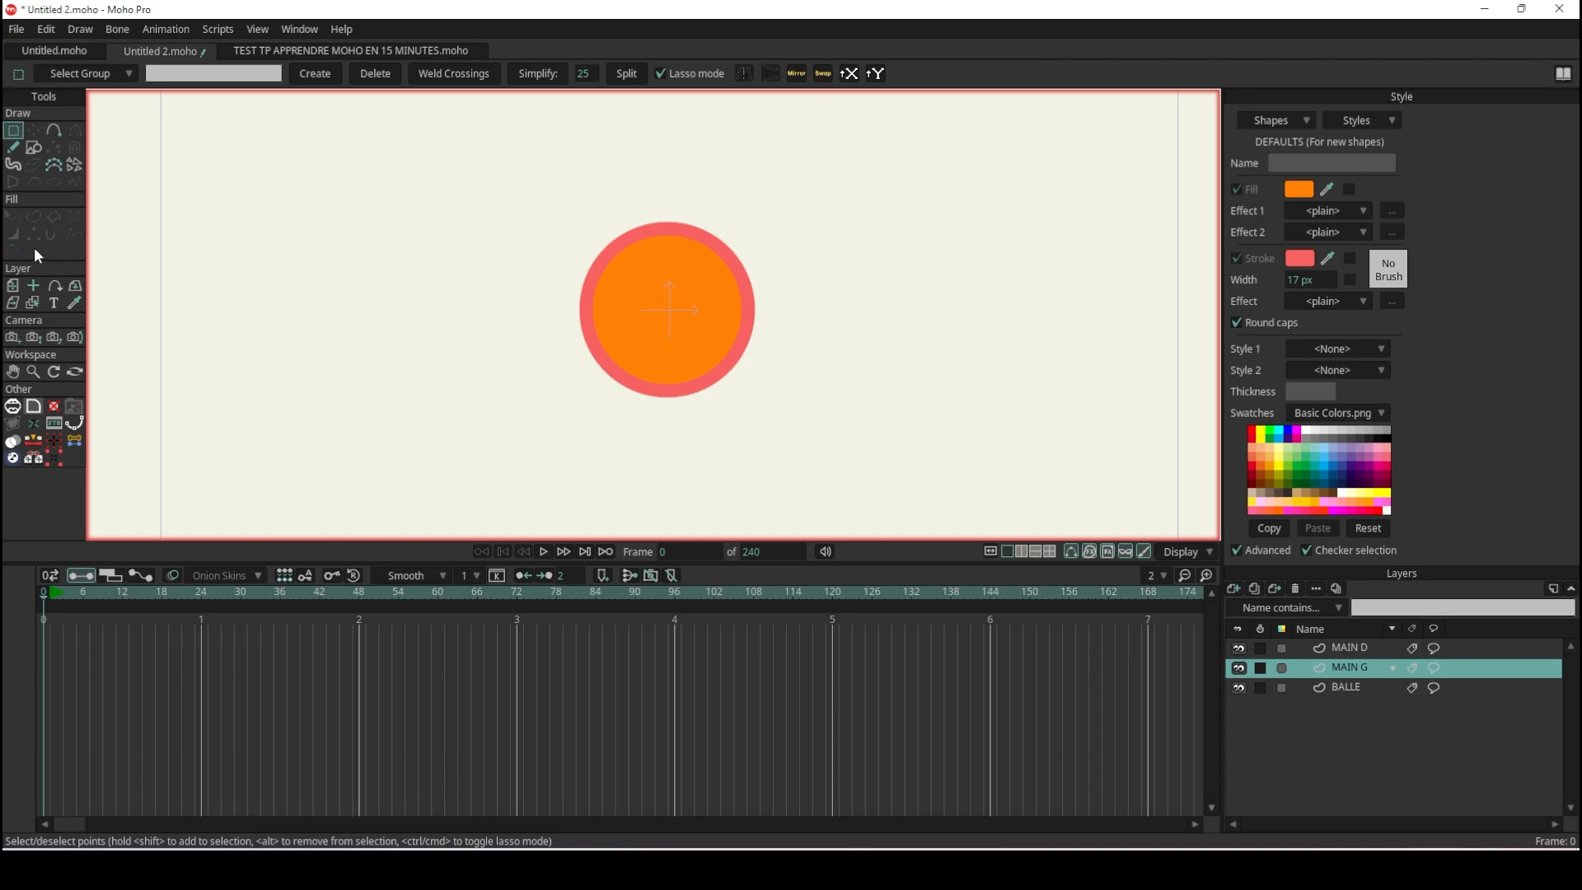
{"action": "left_click", "coordinate": [39, 149]}
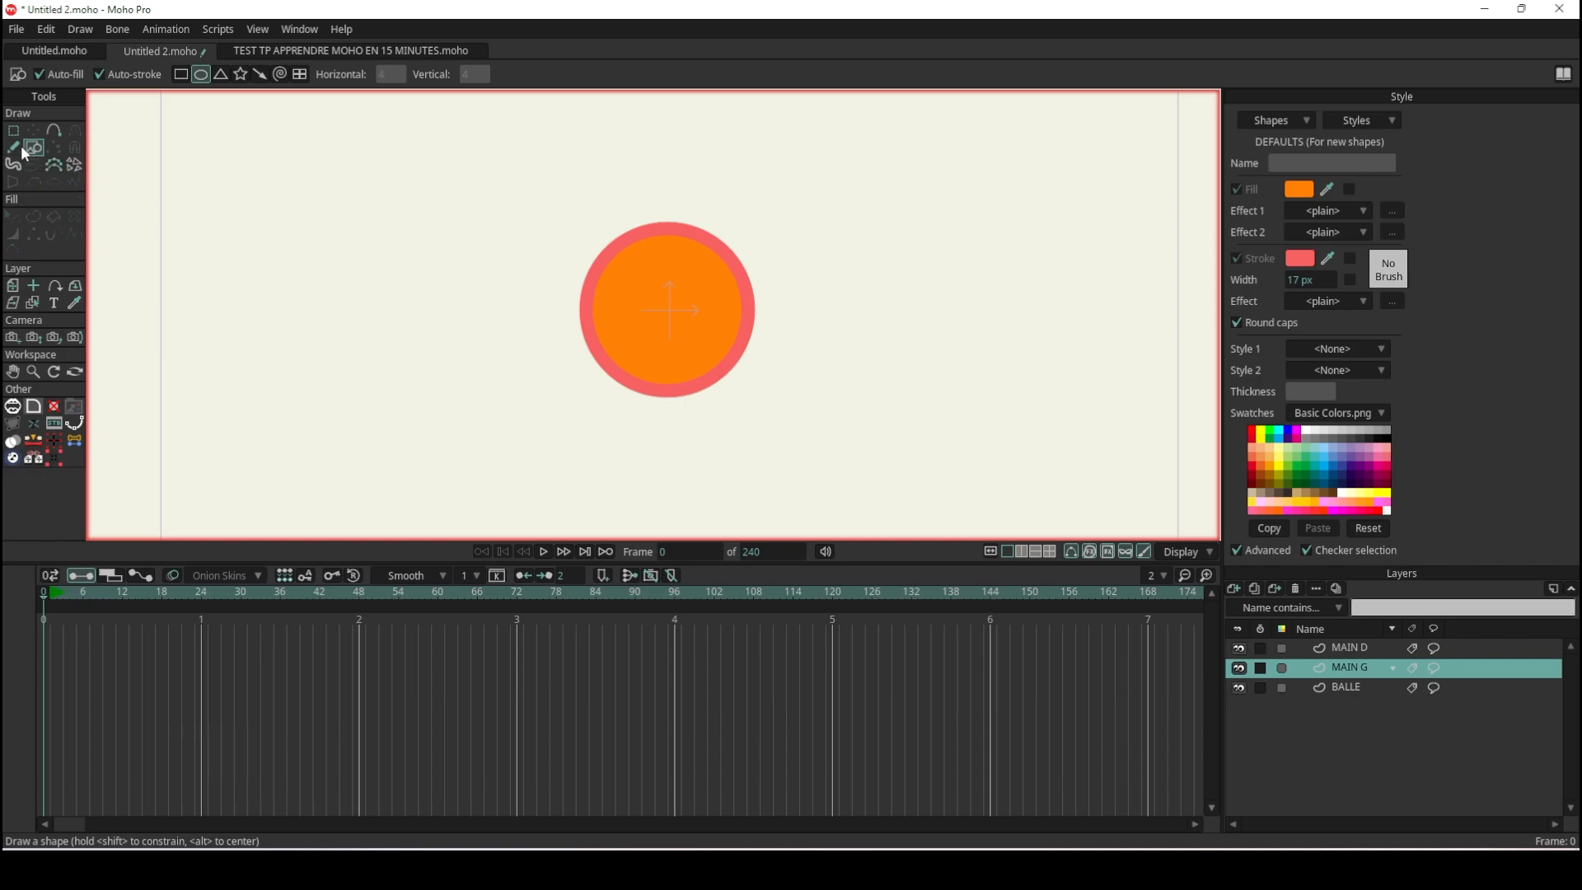
{"action": "left_click", "coordinate": [14, 148]}
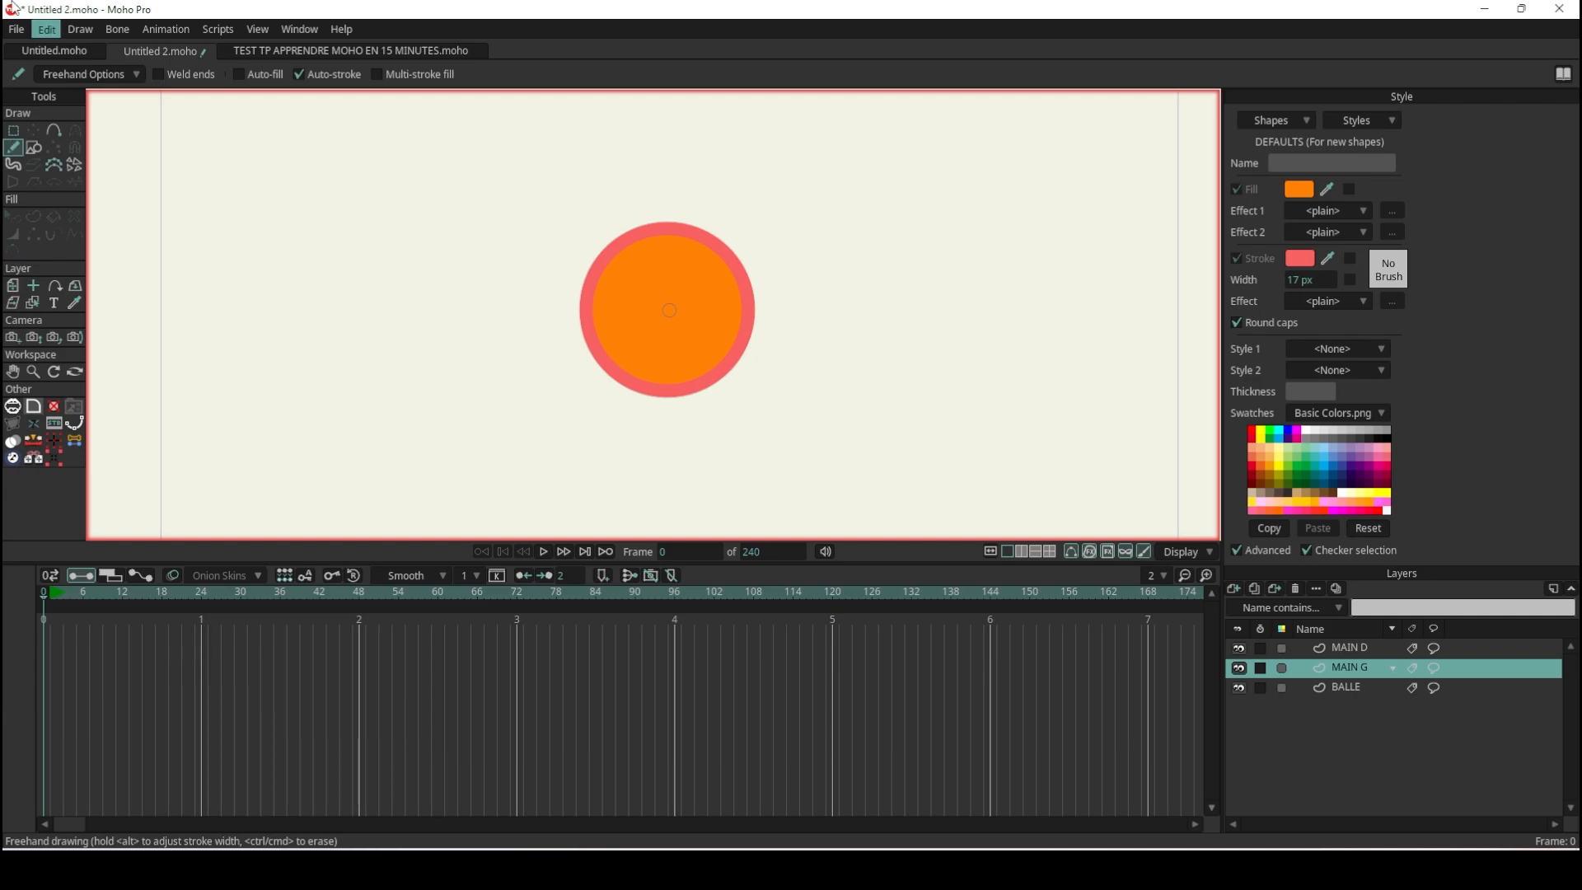
Draw a trial freehand stroke across the upper part of the canvas and undo it.
{"action": "mouse_move", "coordinate": [421, 211]}
{"action": "left_mouse_down"}
{"action": "mouse_move", "coordinate": [396, 267]}
{"action": "mouse_move", "coordinate": [460, 294]}
{"action": "mouse_move", "coordinate": [475, 382]}
{"action": "mouse_move", "coordinate": [520, 416]}
{"action": "mouse_move", "coordinate": [941, 269]}
{"action": "left_mouse_up"}
{"action": "key", "text": "ctrl+z"}
Lower the Freehand tool's smoothing, test it with scribbled strokes around the ball, and undo those strokes.
{"action": "left_click", "coordinate": [100, 77]}
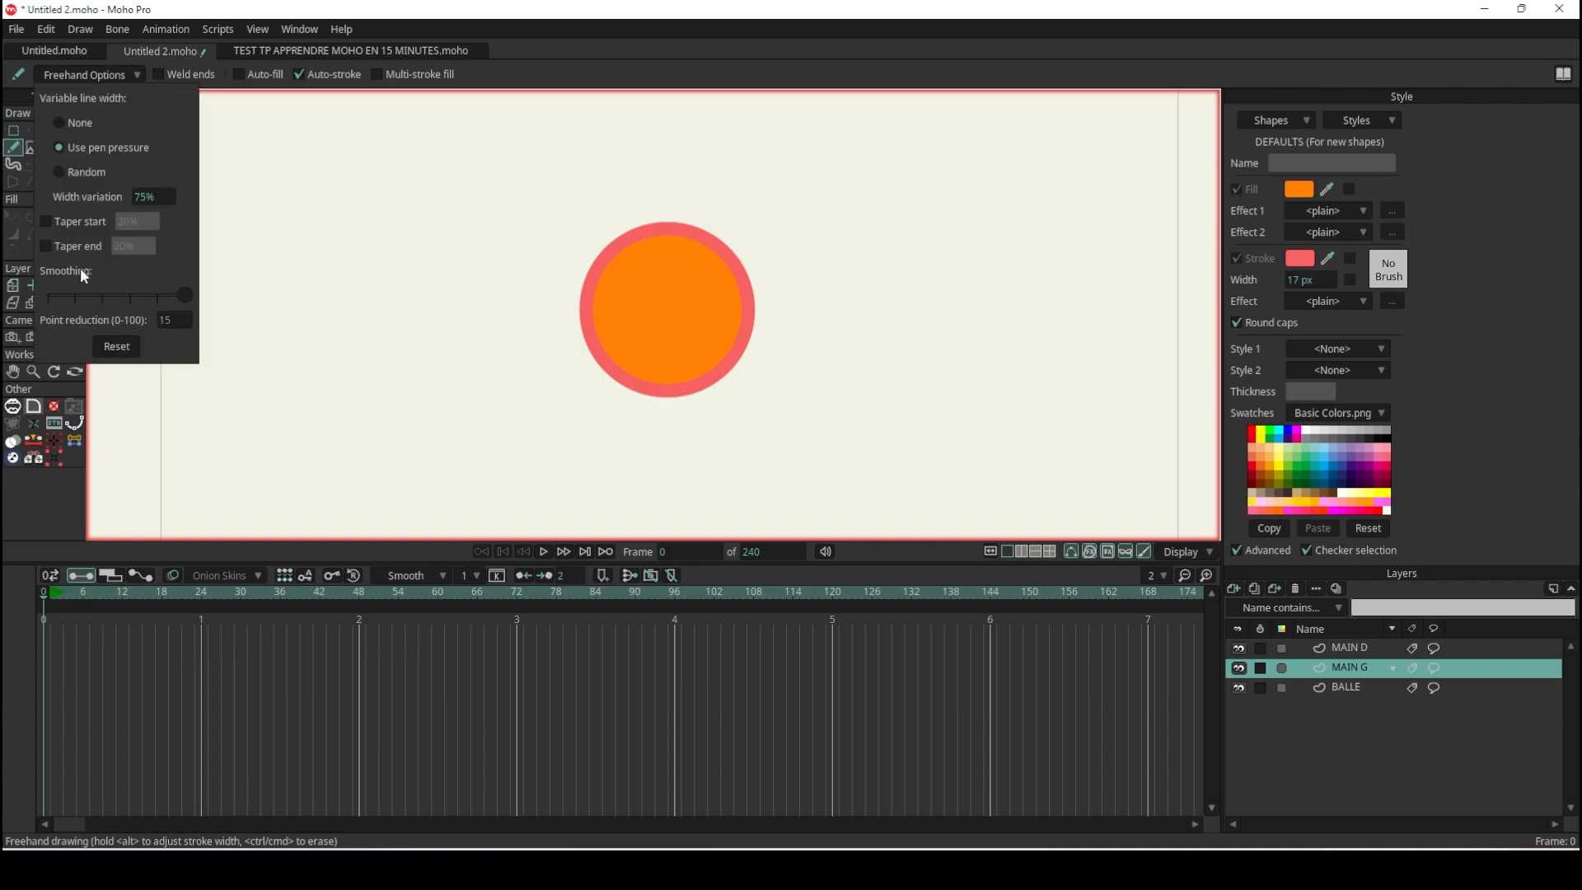
{"action": "left_click", "coordinate": [80, 295]}
{"action": "left_click_drag", "start_coordinate": [416, 230], "coordinate": [385, 313]}
{"action": "mouse_move", "coordinate": [464, 272]}
{"action": "left_mouse_down"}
{"action": "mouse_move", "coordinate": [608, 332]}
{"action": "mouse_move", "coordinate": [759, 275]}
{"action": "mouse_move", "coordinate": [505, 162]}
{"action": "mouse_move", "coordinate": [492, 223]}
{"action": "left_mouse_up"}
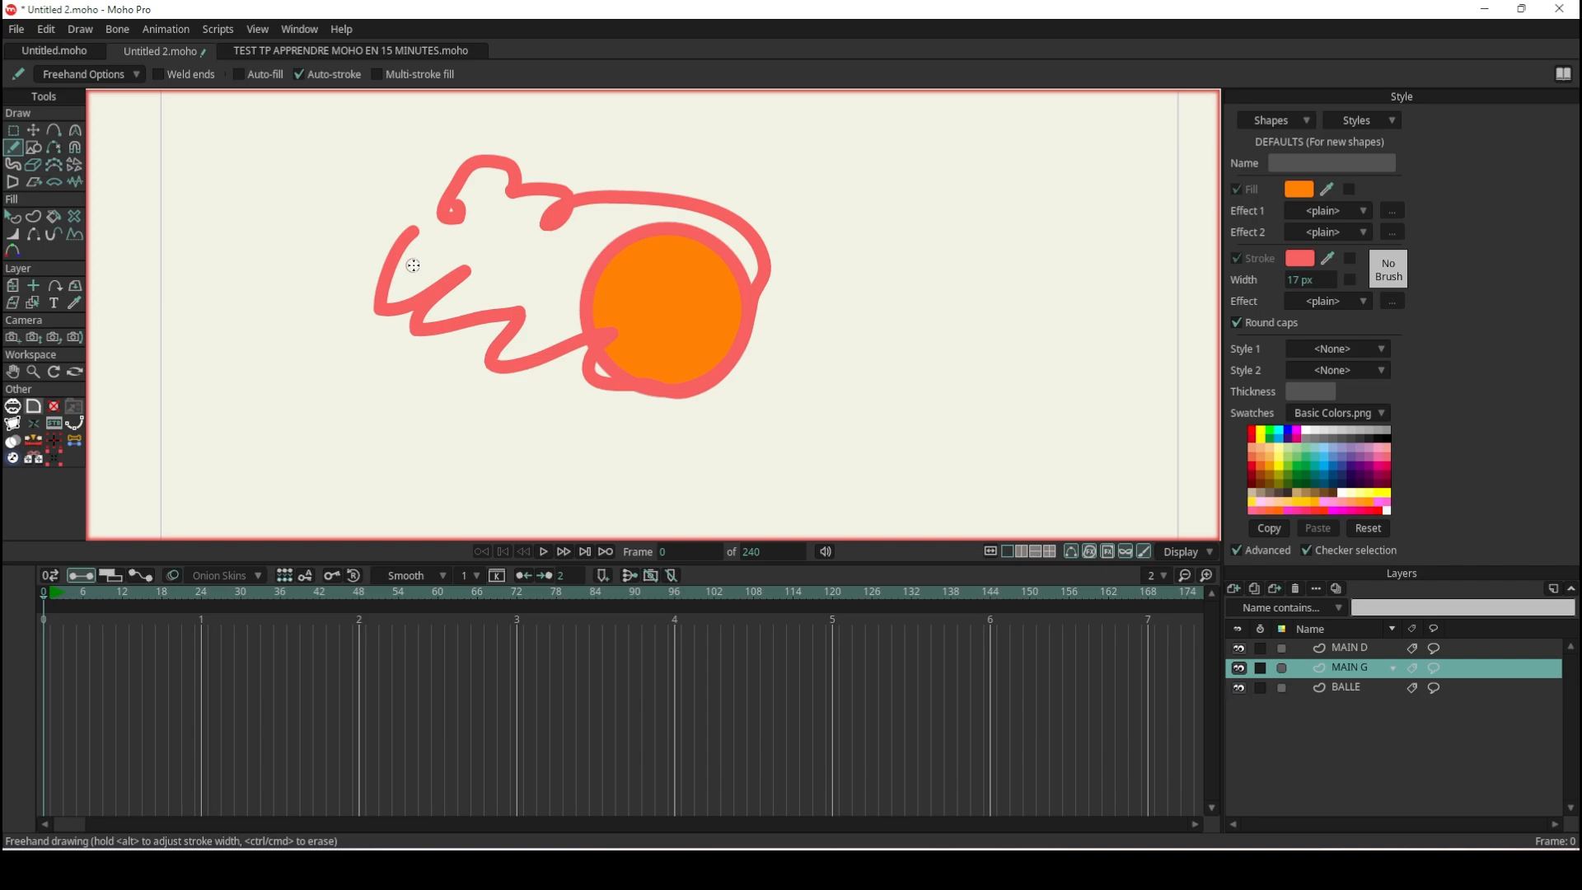
{"action": "key", "text": "ctrl+z"}
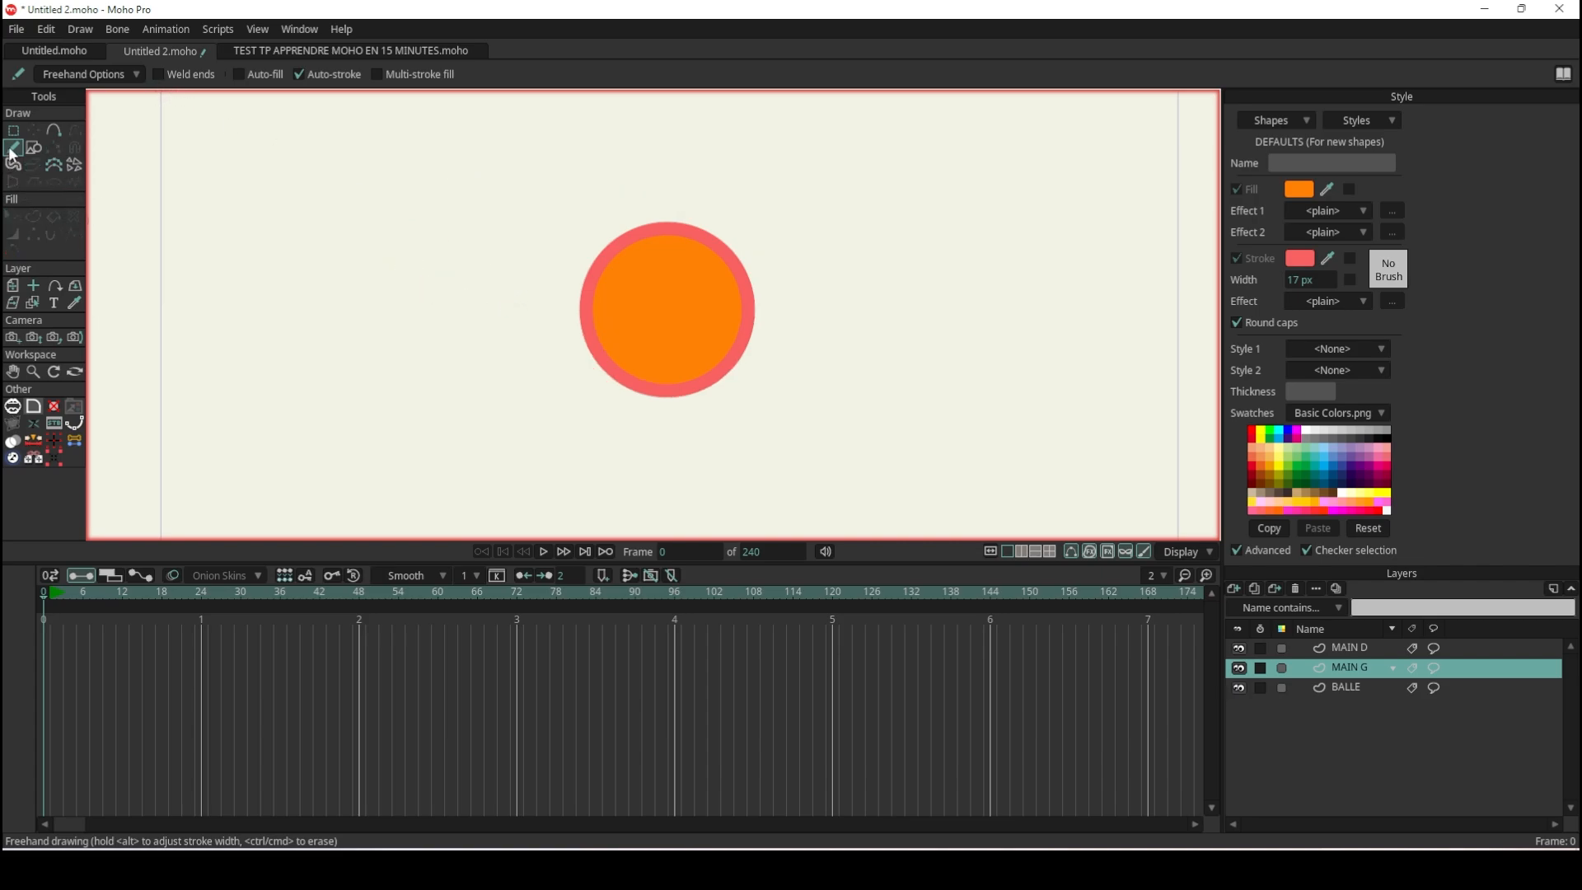
Test the Freehand smoothing settings with a wavy trial loop around the ball and undo the stroke.
{"action": "left_click", "coordinate": [69, 75]}
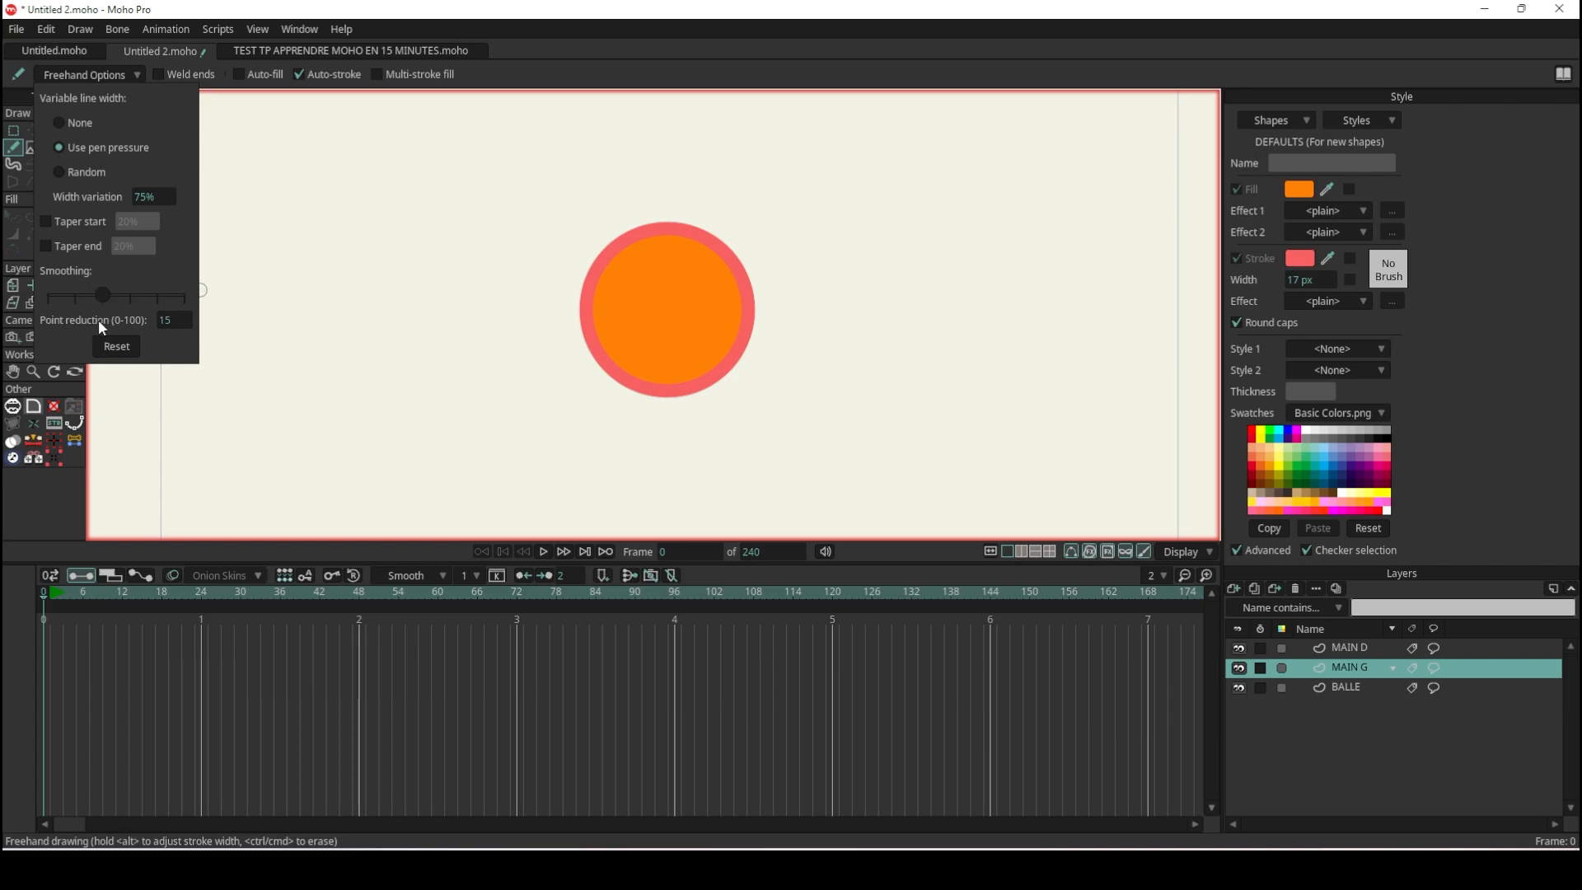
{"action": "mouse_move", "coordinate": [437, 244]}
{"action": "left_mouse_down"}
{"action": "mouse_move", "coordinate": [446, 299]}
{"action": "mouse_move", "coordinate": [518, 305]}
{"action": "mouse_move", "coordinate": [537, 342]}
{"action": "mouse_move", "coordinate": [444, 396]}
{"action": "mouse_move", "coordinate": [602, 403]}
{"action": "mouse_move", "coordinate": [575, 435]}
{"action": "mouse_move", "coordinate": [764, 442]}
{"action": "mouse_move", "coordinate": [724, 473]}
{"action": "mouse_move", "coordinate": [814, 466]}
{"action": "mouse_move", "coordinate": [881, 410]}
{"action": "mouse_move", "coordinate": [938, 448]}
{"action": "mouse_move", "coordinate": [955, 342]}
{"action": "mouse_move", "coordinate": [852, 261]}
{"action": "mouse_move", "coordinate": [866, 218]}
{"action": "mouse_move", "coordinate": [720, 214]}
{"action": "mouse_move", "coordinate": [672, 159]}
{"action": "mouse_move", "coordinate": [621, 195]}
{"action": "mouse_move", "coordinate": [529, 220]}
{"action": "left_mouse_up"}
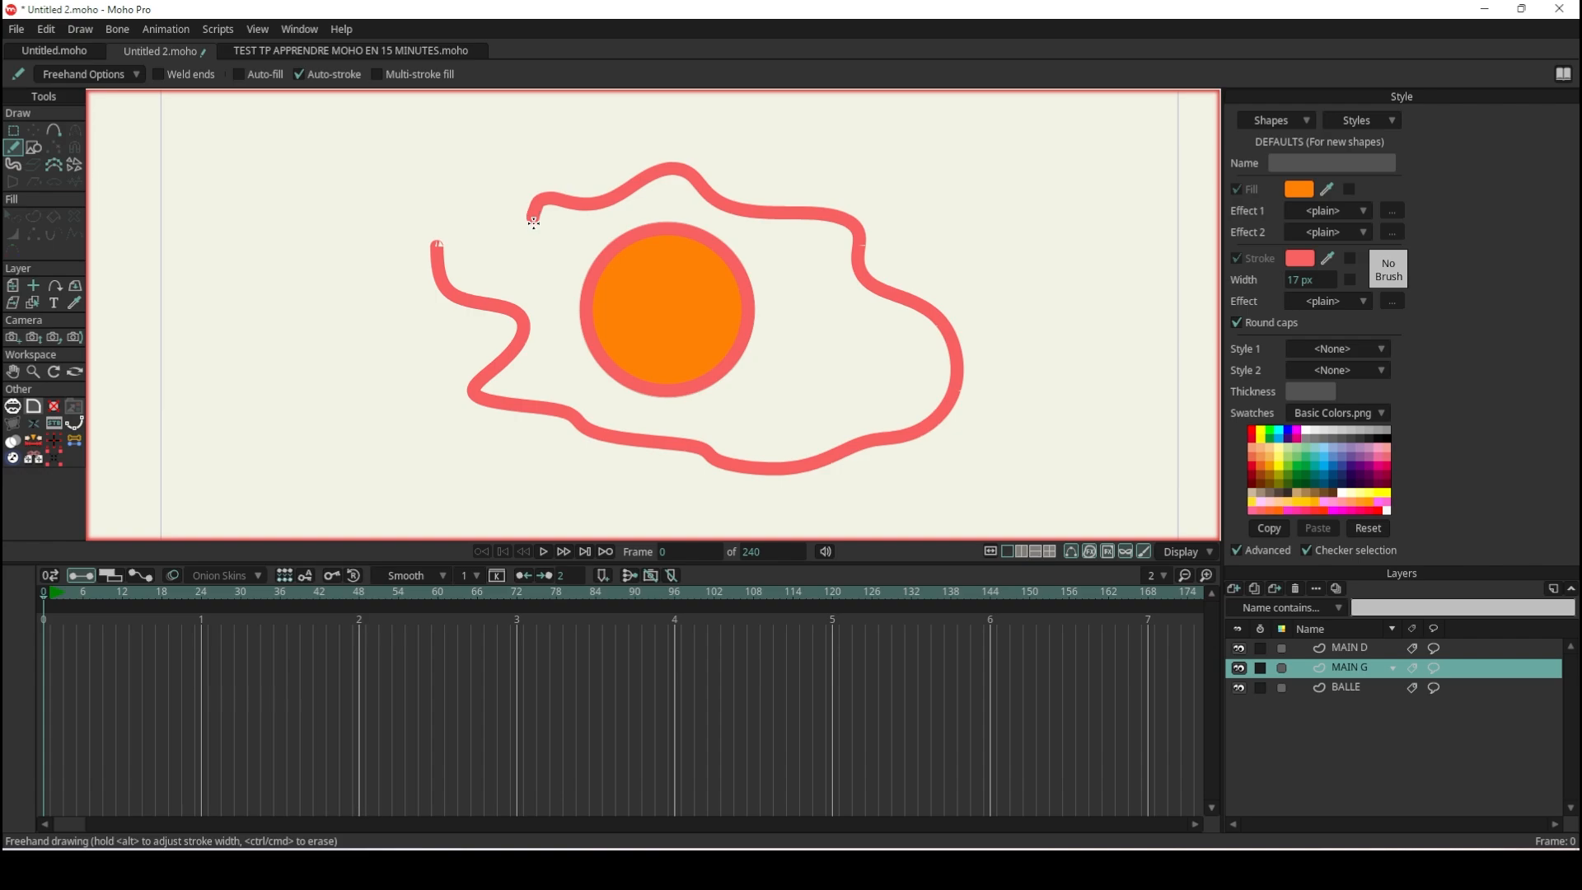
{"action": "key", "text": "ctrl+z"}
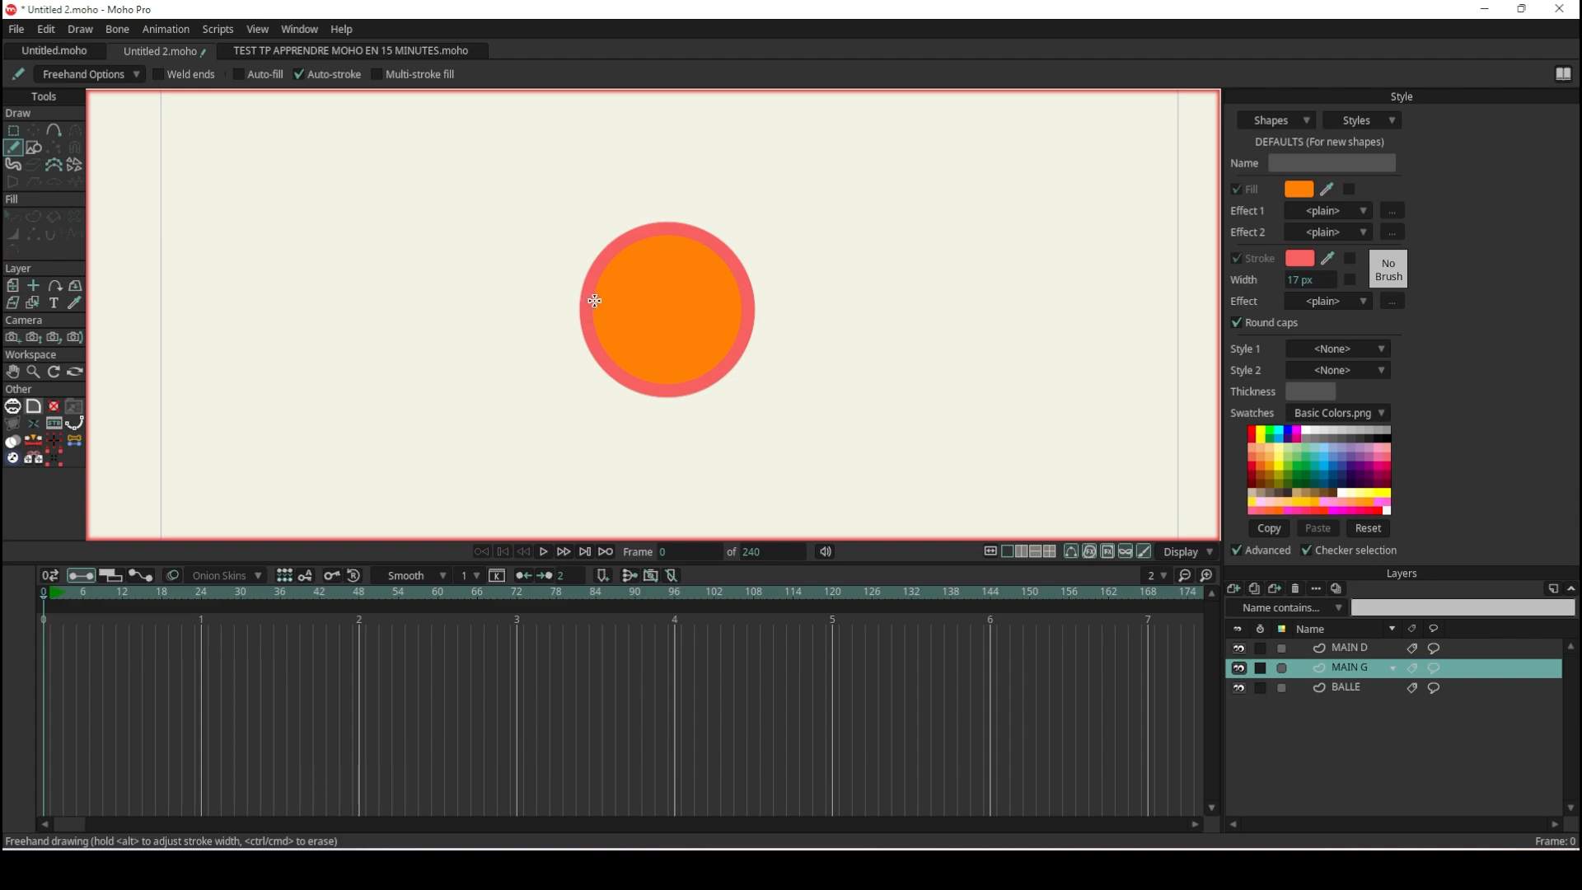
Draw a short curved freehand stroke outward from the ball's left edge on MAIN G and test selecting it with Select Shape.
{"action": "mouse_move", "coordinate": [600, 315]}
{"action": "left_mouse_down"}
{"action": "mouse_move", "coordinate": [535, 323]}
{"action": "mouse_move", "coordinate": [476, 294]}
{"action": "left_mouse_up"}
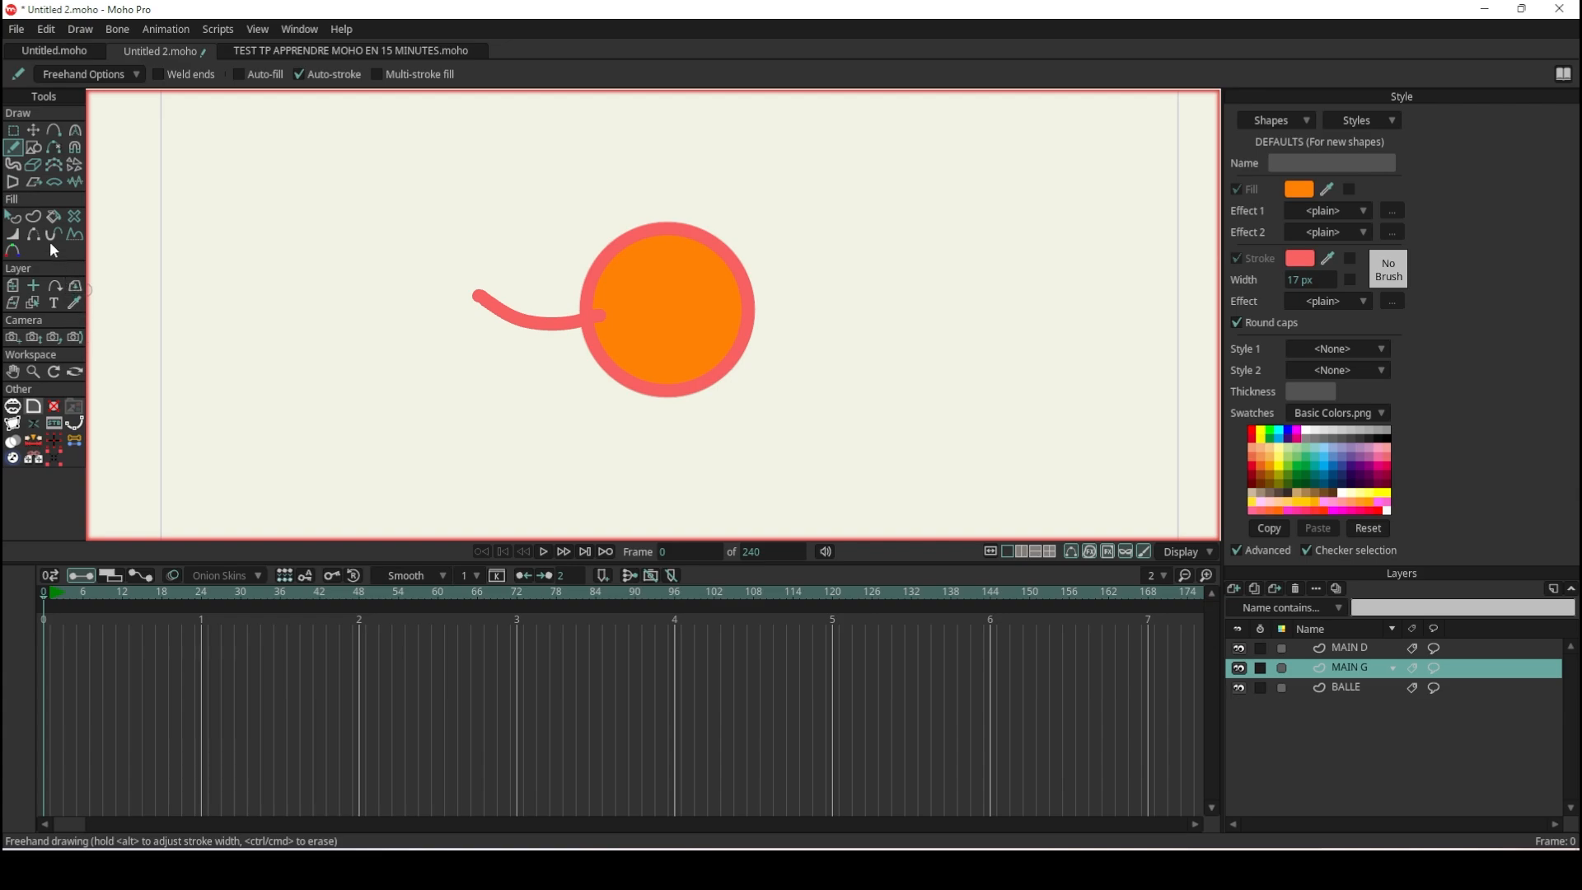
{"action": "left_click", "coordinate": [18, 220]}
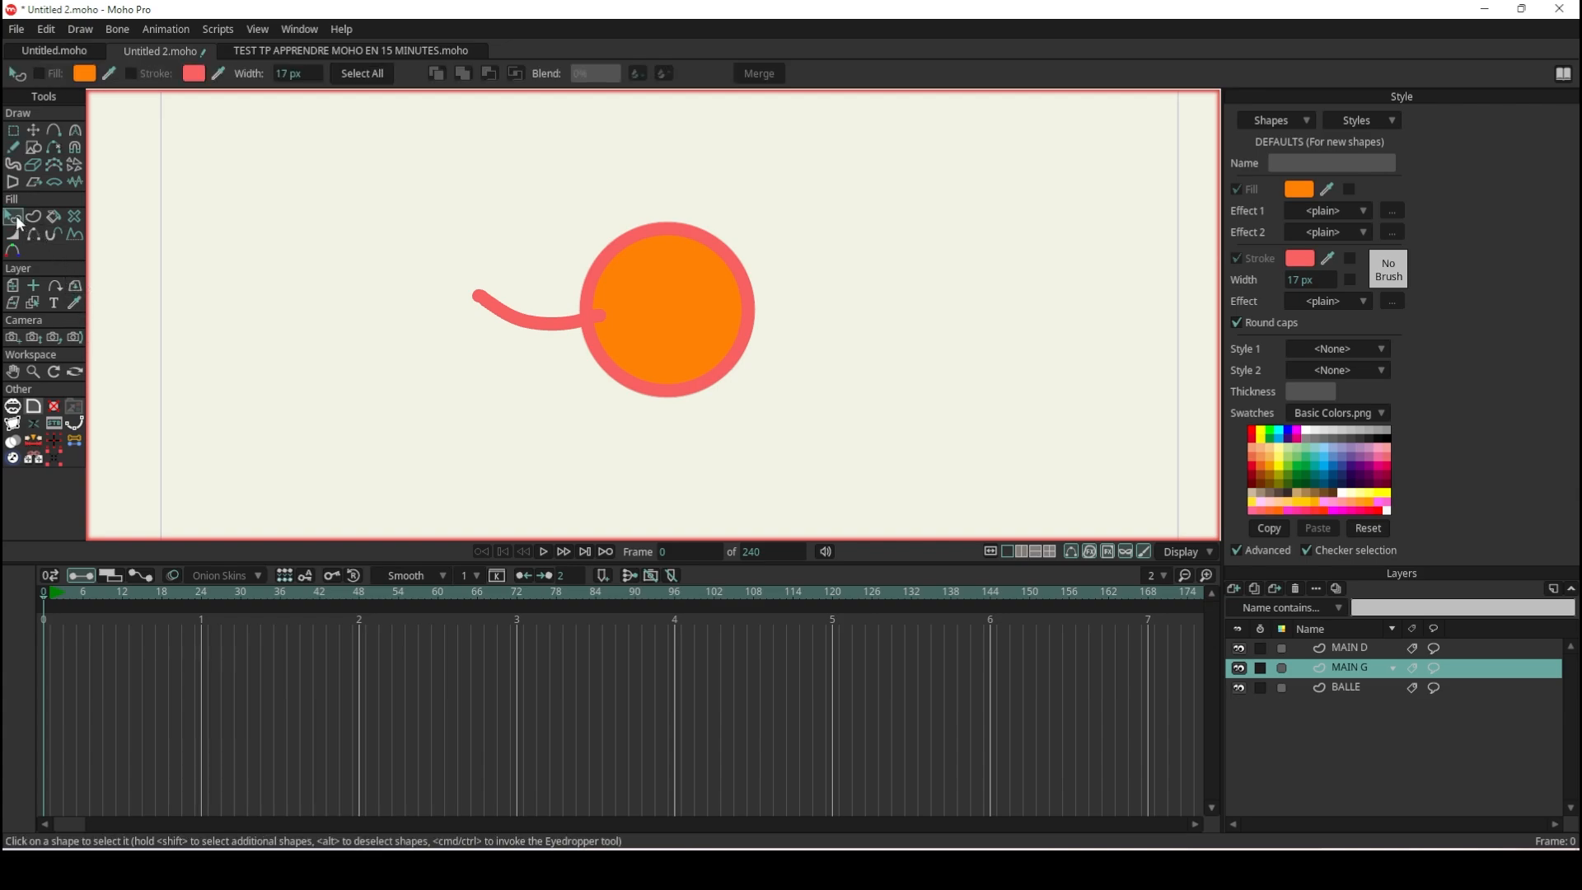
{"action": "left_click", "coordinate": [552, 328]}
{"action": "left_click", "coordinate": [434, 356]}
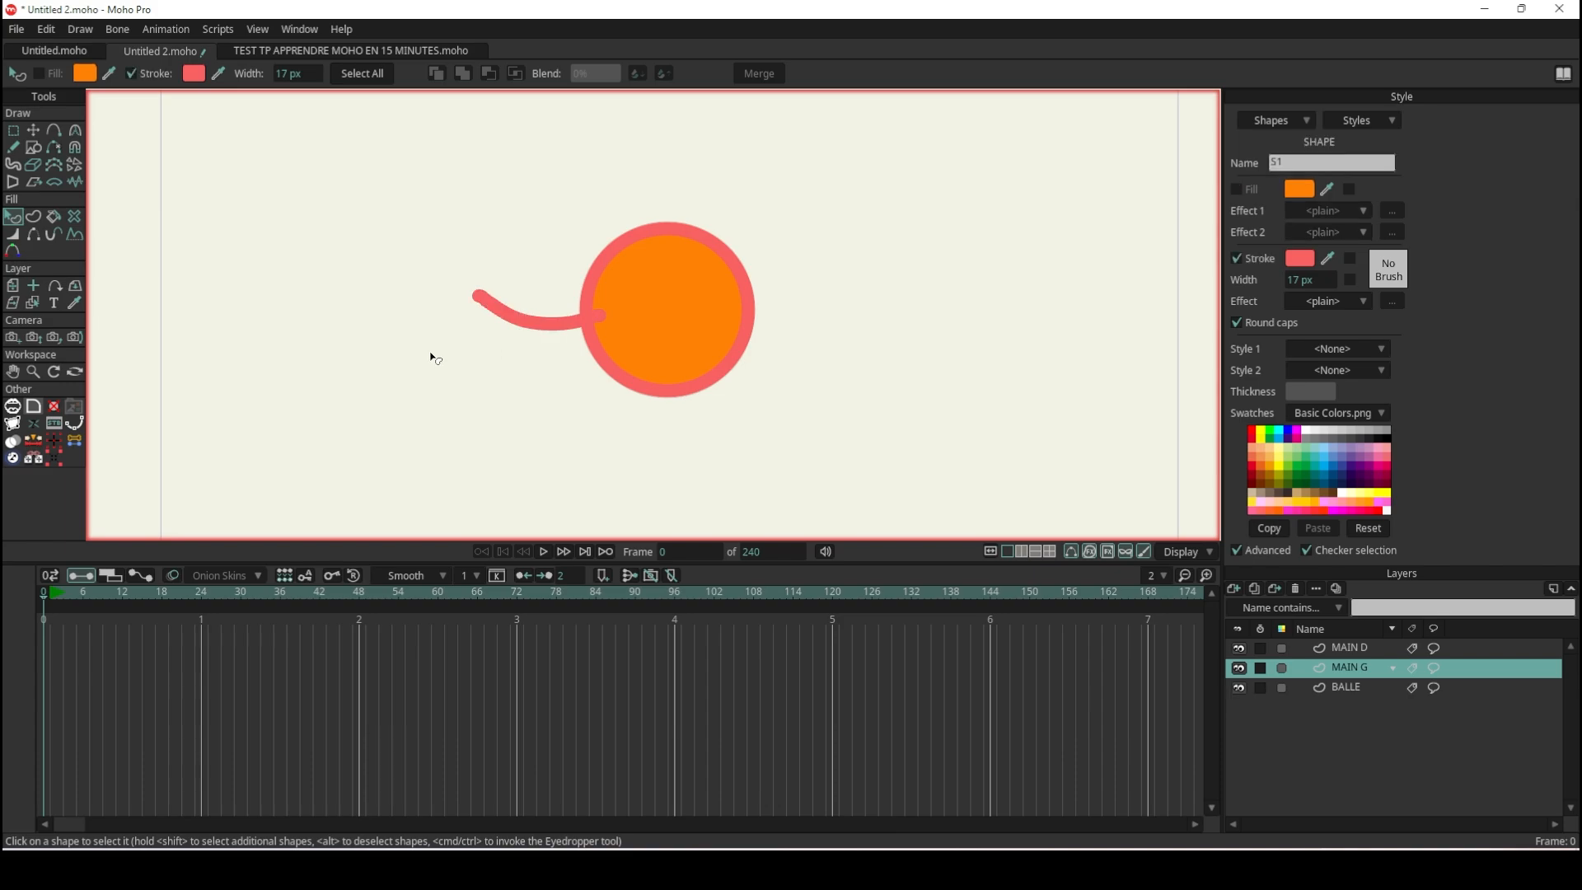
{"action": "left_click", "coordinate": [541, 330]}
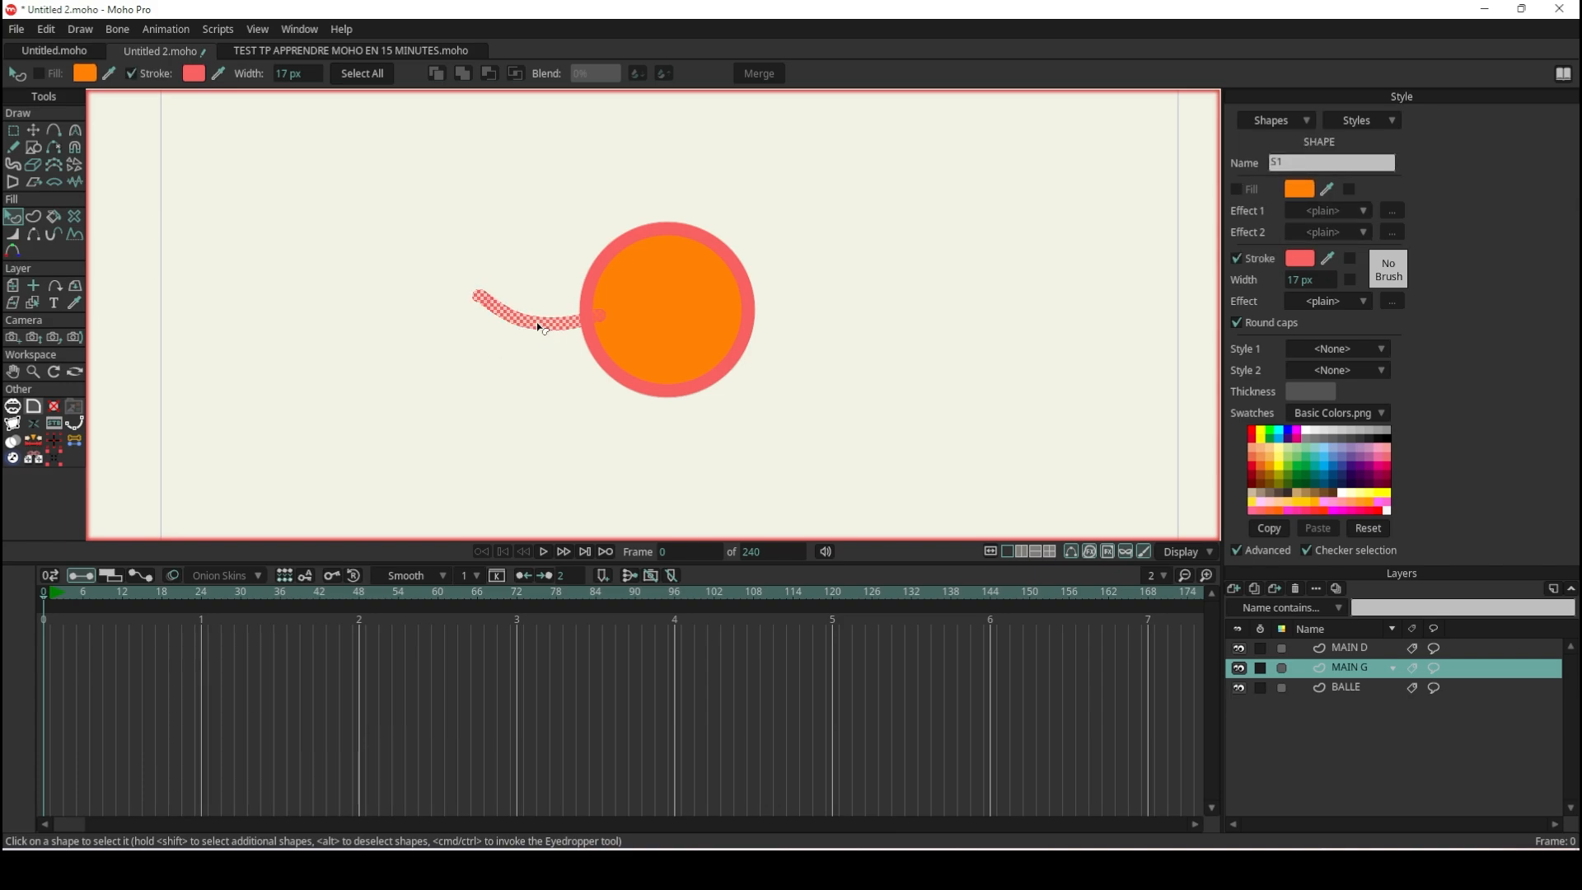
{"action": "left_click", "coordinate": [418, 359]}
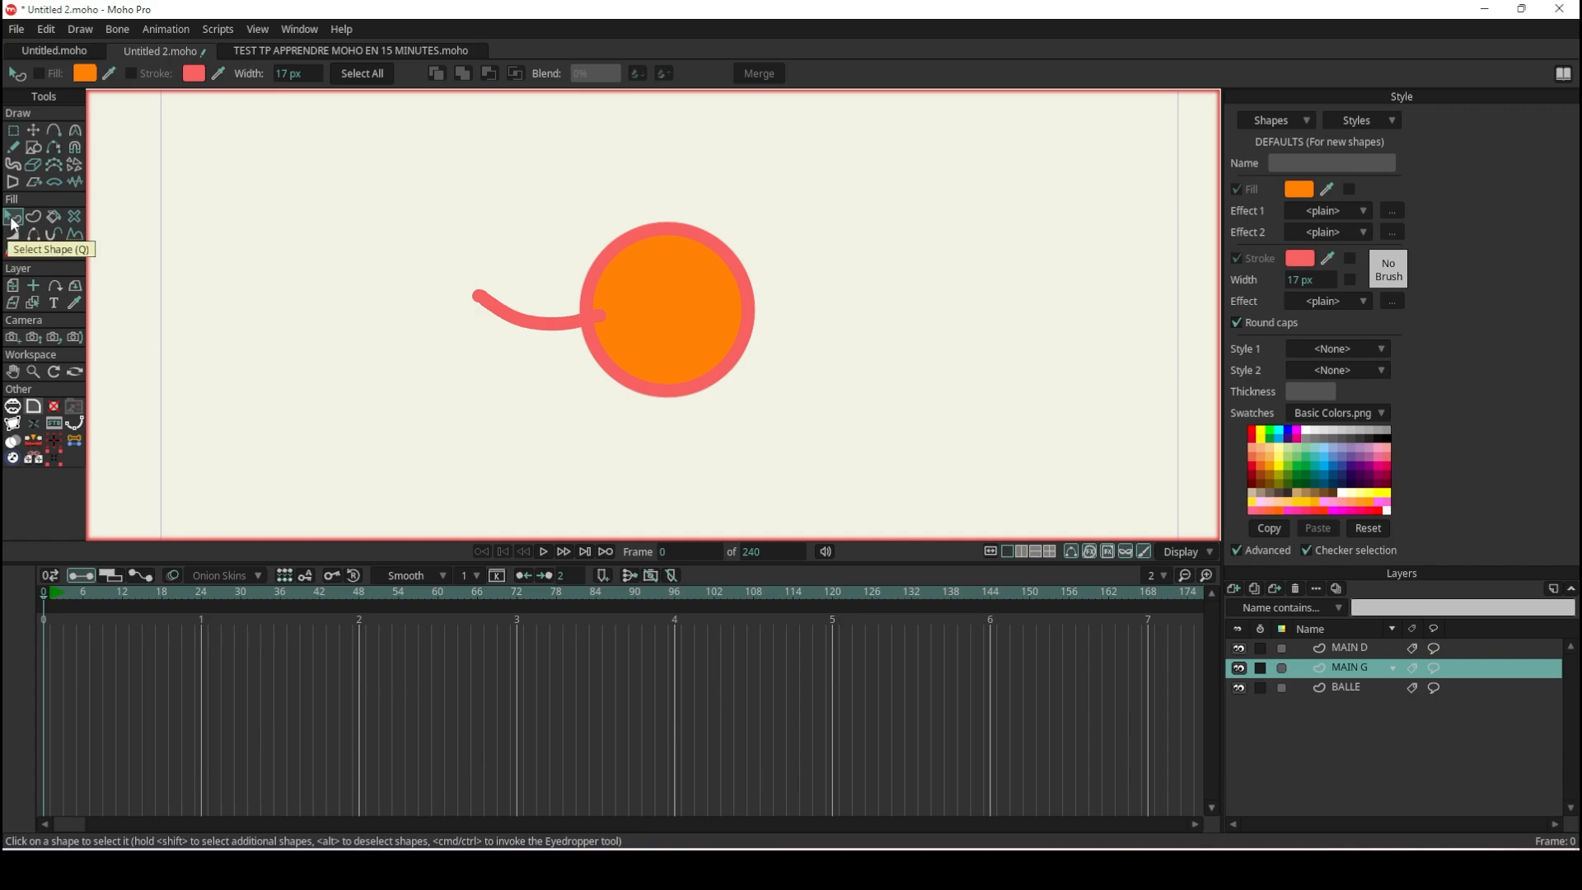
Select the hand stroke on MAIN G and set its width to 44 px and its colour to dark brown 2D0707.
{"action": "left_click", "coordinate": [528, 321]}
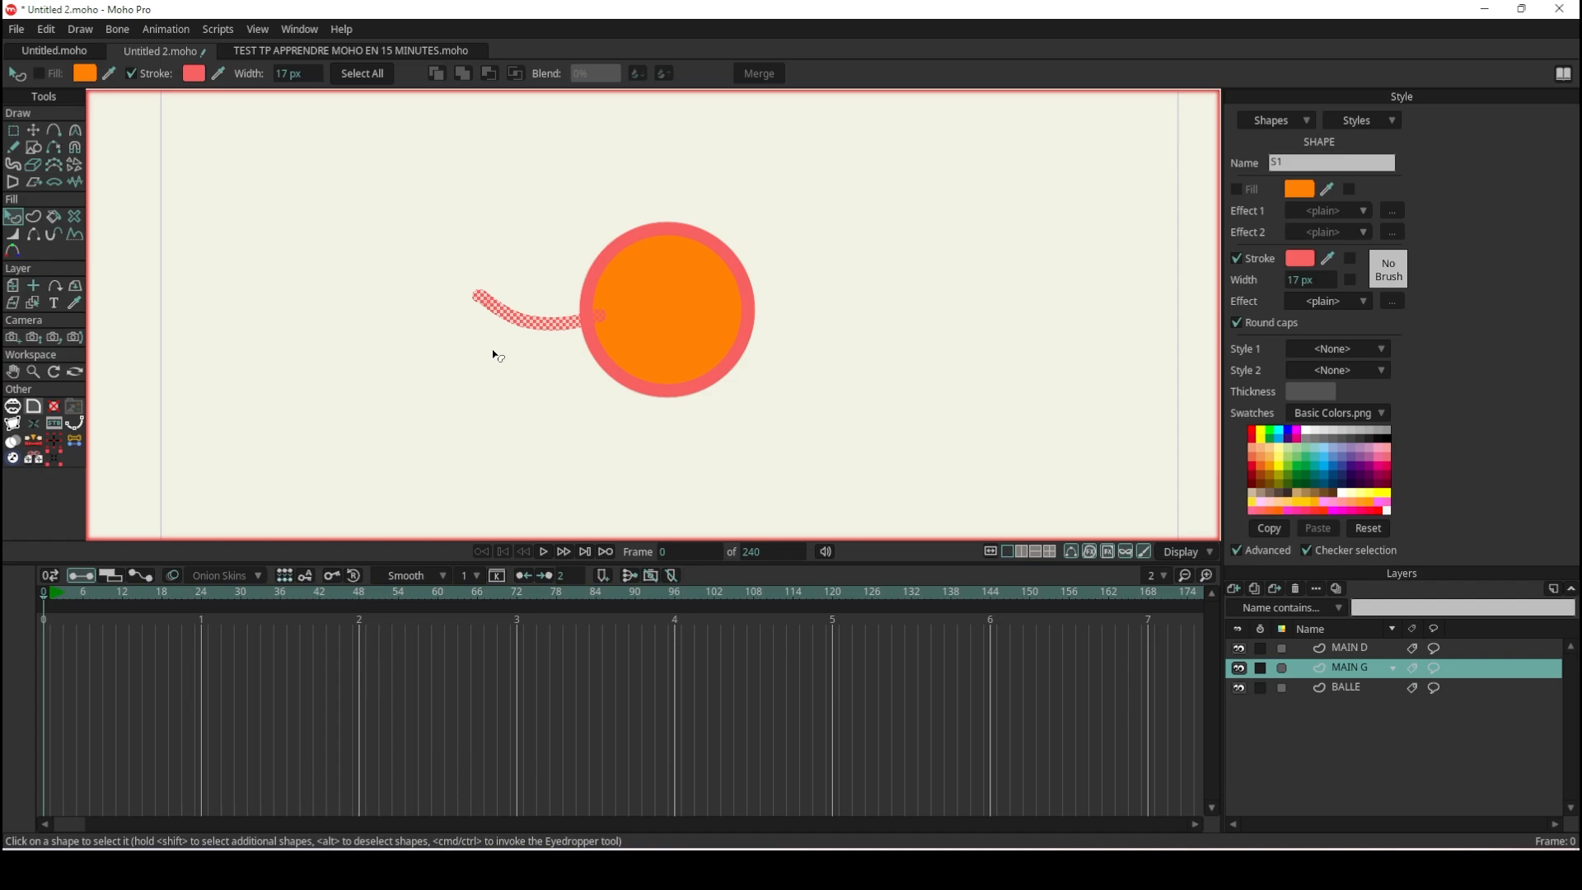
{"action": "mouse_move", "coordinate": [1307, 281]}
{"action": "left_mouse_down"}
{"action": "mouse_move", "coordinate": [1575, 233]}
{"action": "mouse_move", "coordinate": [1534, 240]}
{"action": "left_mouse_up"}
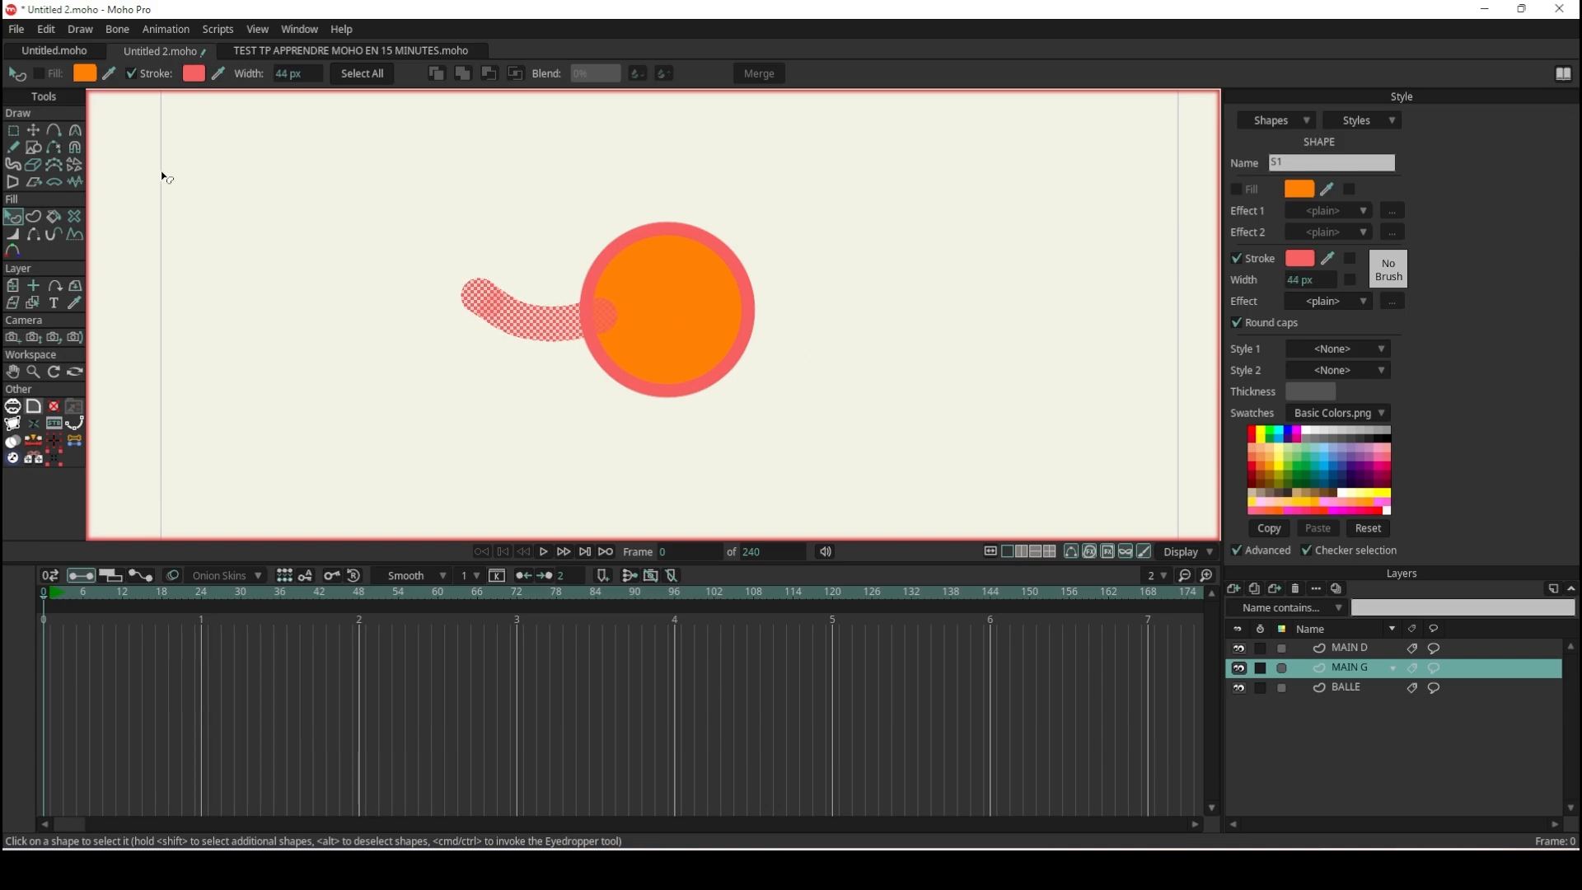
{"action": "left_click", "coordinate": [1303, 257]}
{"action": "mouse_move", "coordinate": [1198, 441]}
{"action": "left_mouse_down"}
{"action": "mouse_move", "coordinate": [1231, 470]}
{"action": "mouse_move", "coordinate": [1135, 564]}
{"action": "mouse_move", "coordinate": [1151, 548]}
{"action": "mouse_move", "coordinate": [1233, 560]}
{"action": "left_mouse_up"}
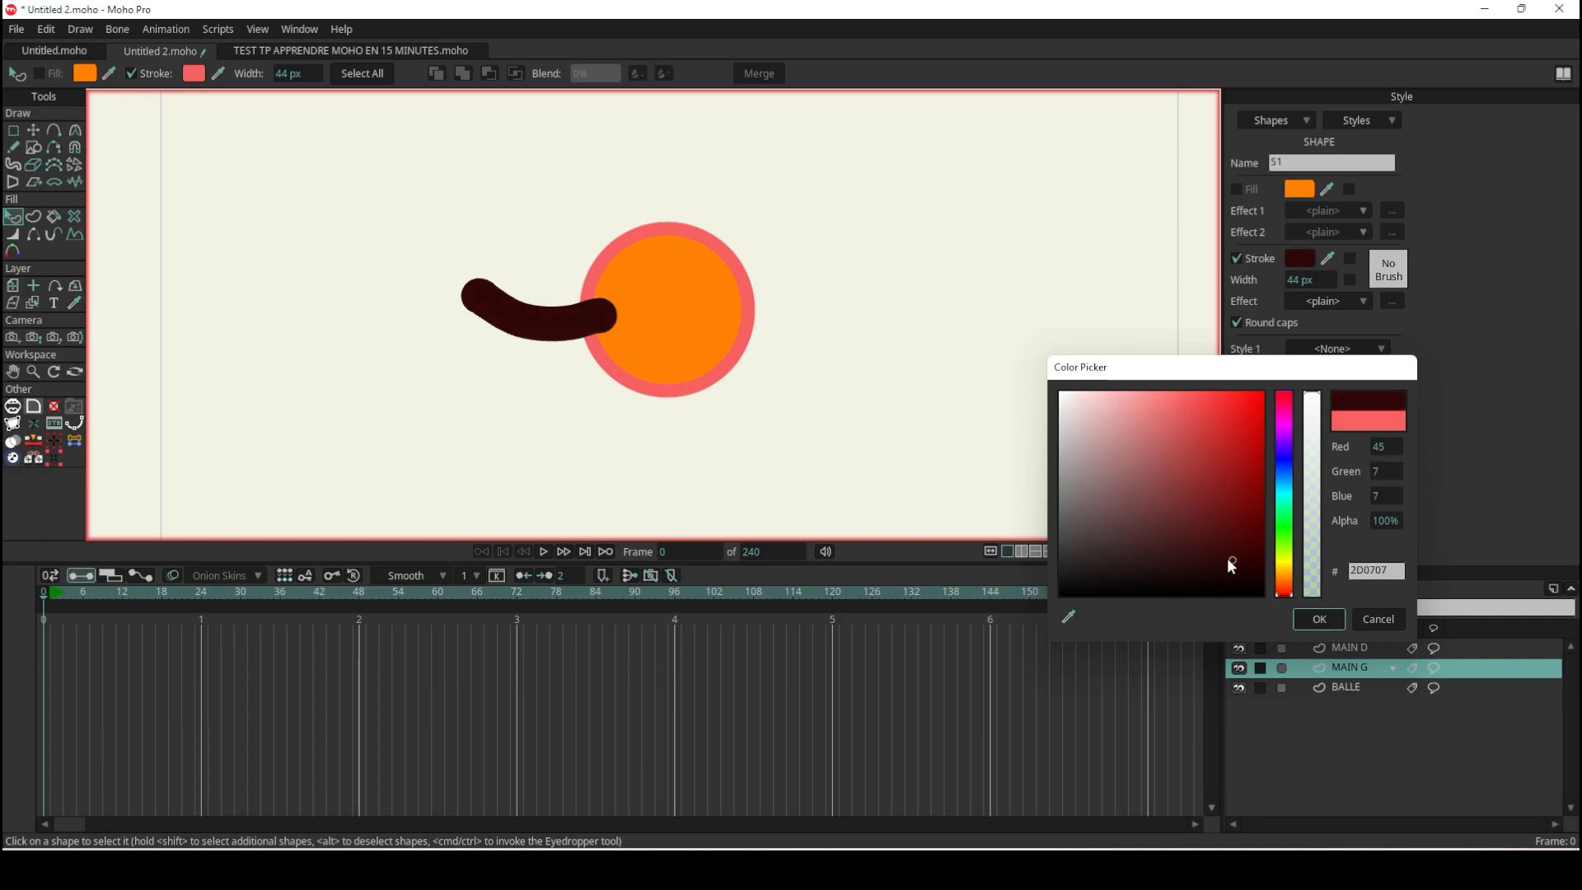
{"action": "left_click", "coordinate": [1320, 618]}
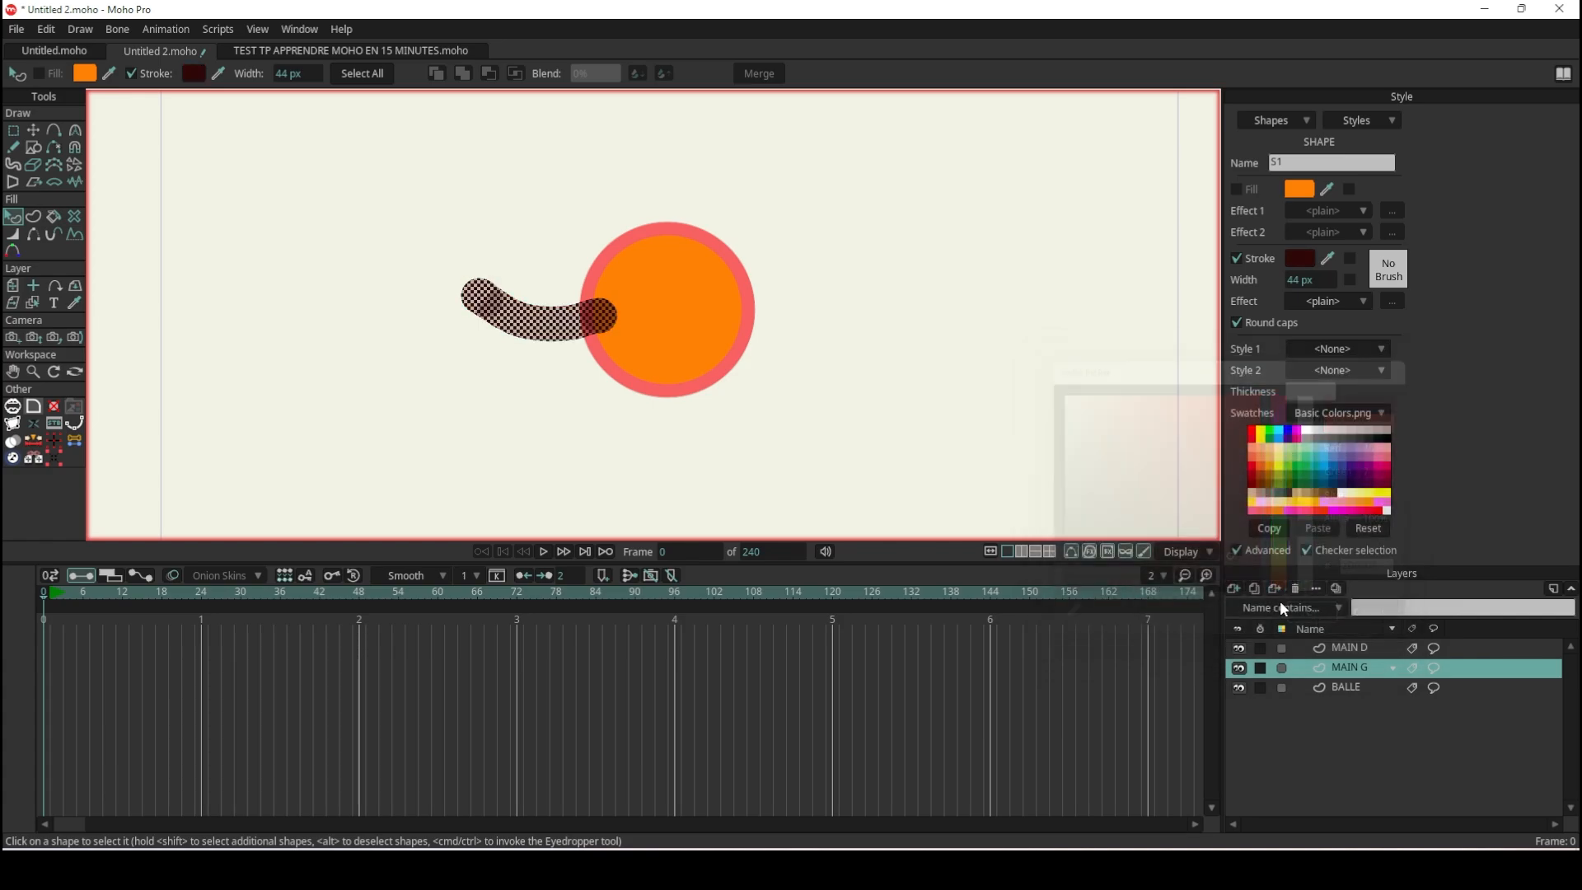
Slightly reposition the two lower inner points of the hand stroke with Transform Points.
{"action": "left_click", "coordinate": [42, 127]}
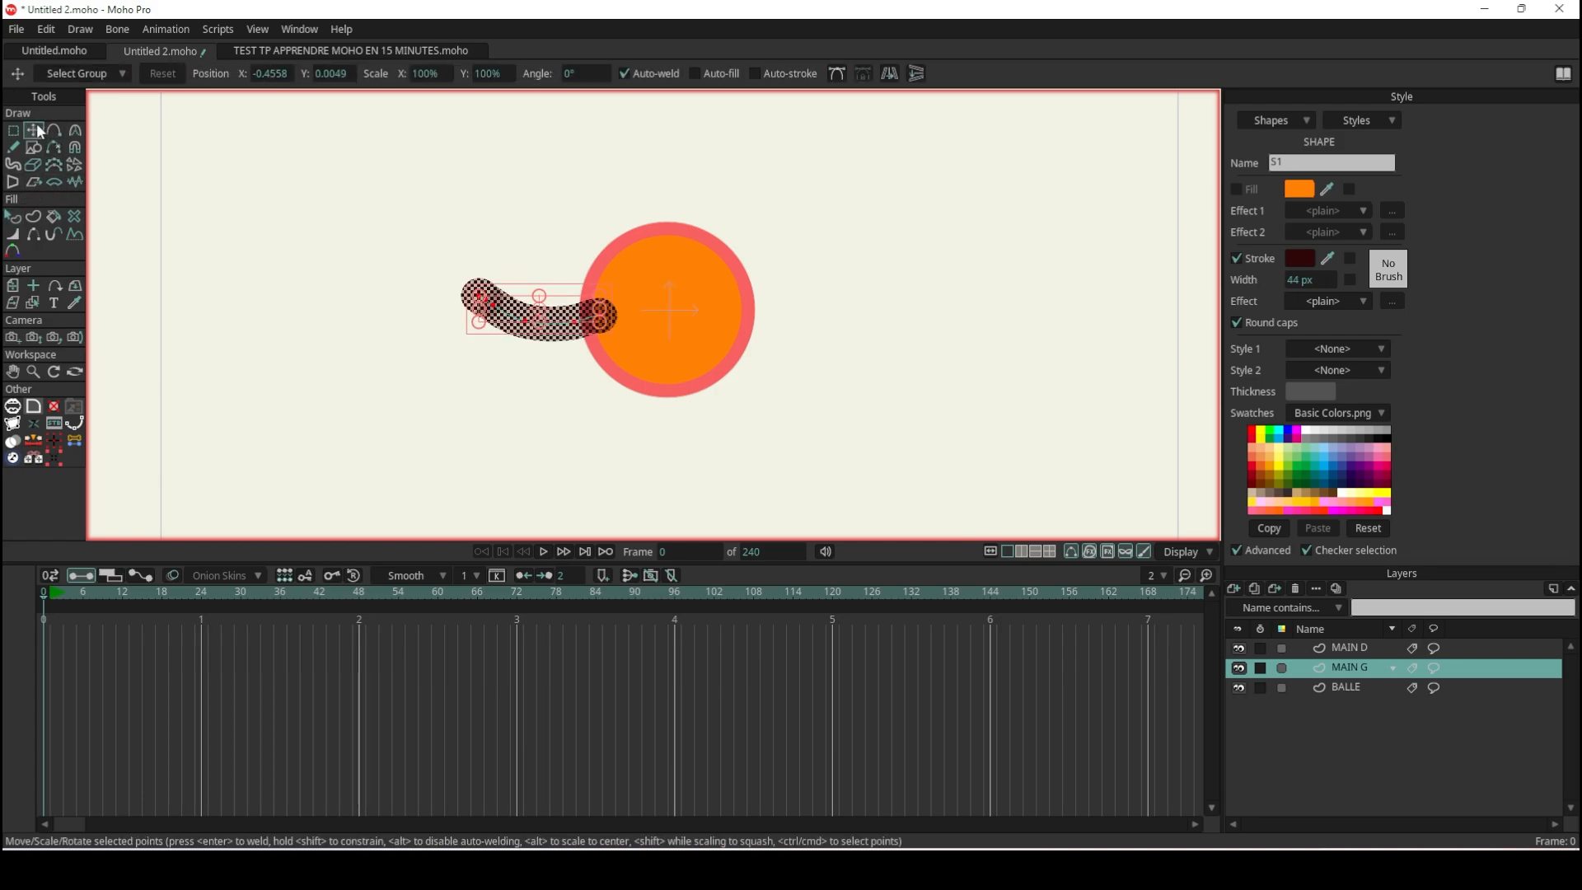
{"action": "scroll", "coordinate": [529, 290], "scroll_direction": "up", "scroll_amount": 1}
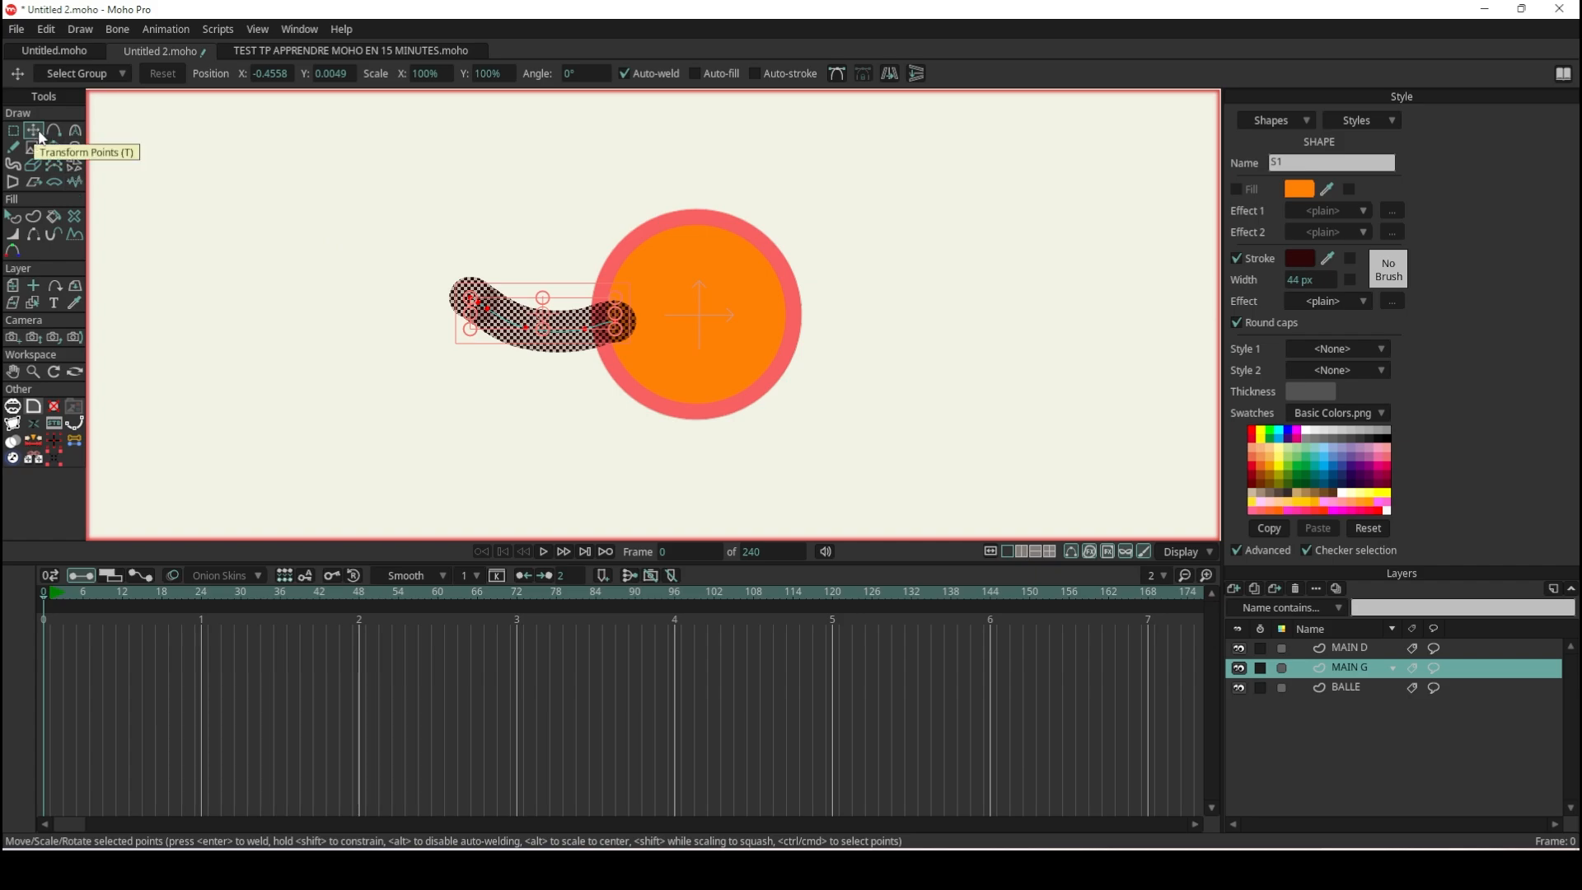
{"action": "scroll", "coordinate": [494, 303], "scroll_direction": "up", "scroll_amount": 5}
{"action": "scroll", "coordinate": [601, 338], "scroll_direction": "up", "scroll_amount": 1}
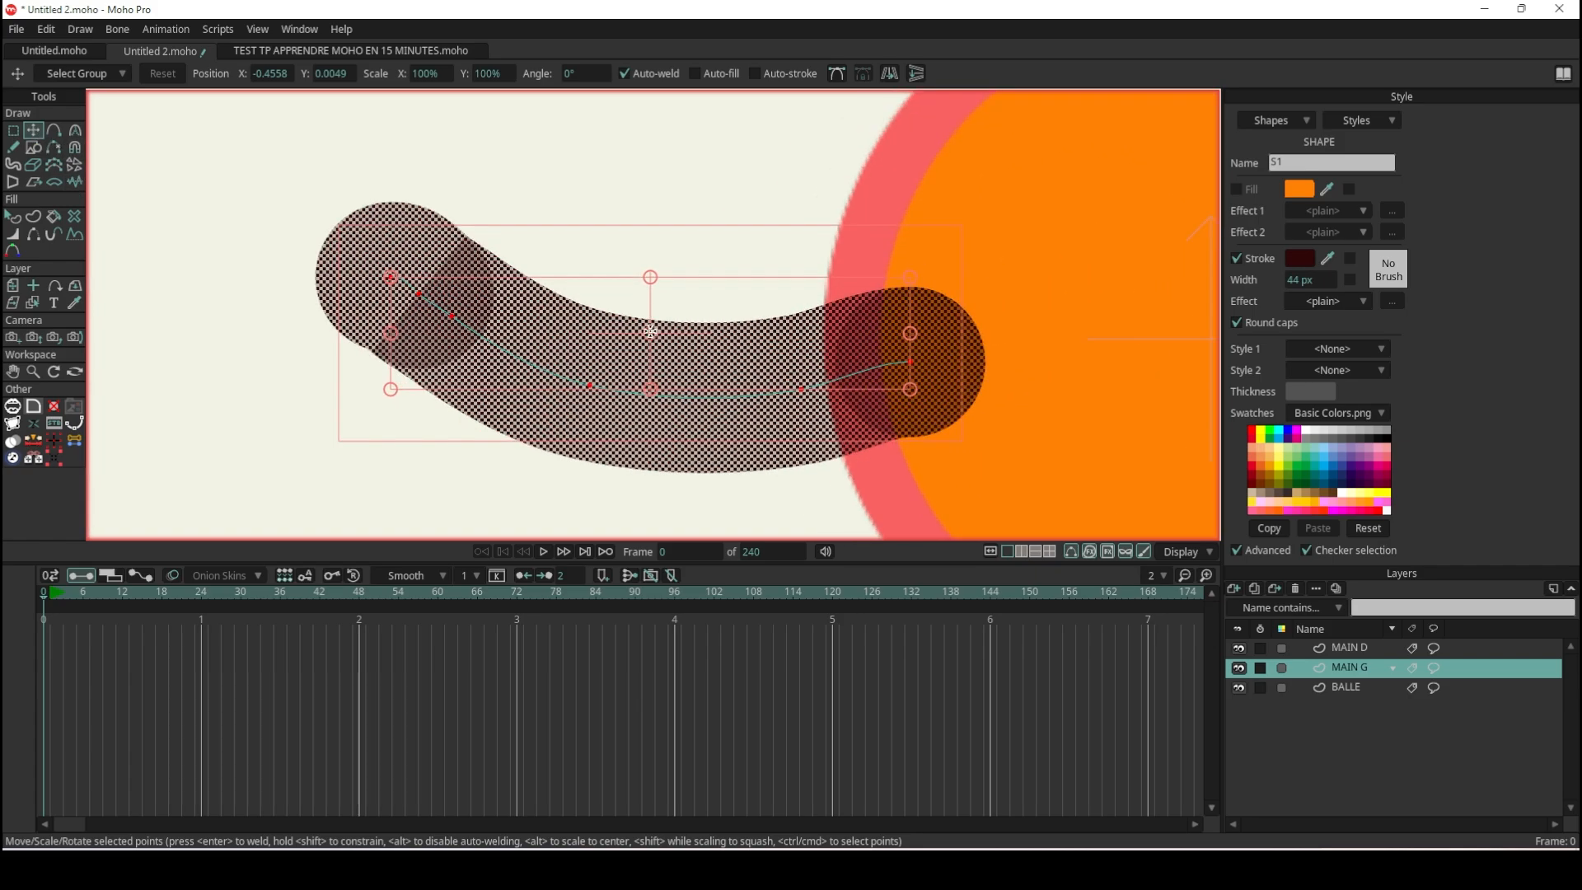
{"action": "left_click", "coordinate": [911, 362]}
{"action": "left_click", "coordinate": [912, 363]}
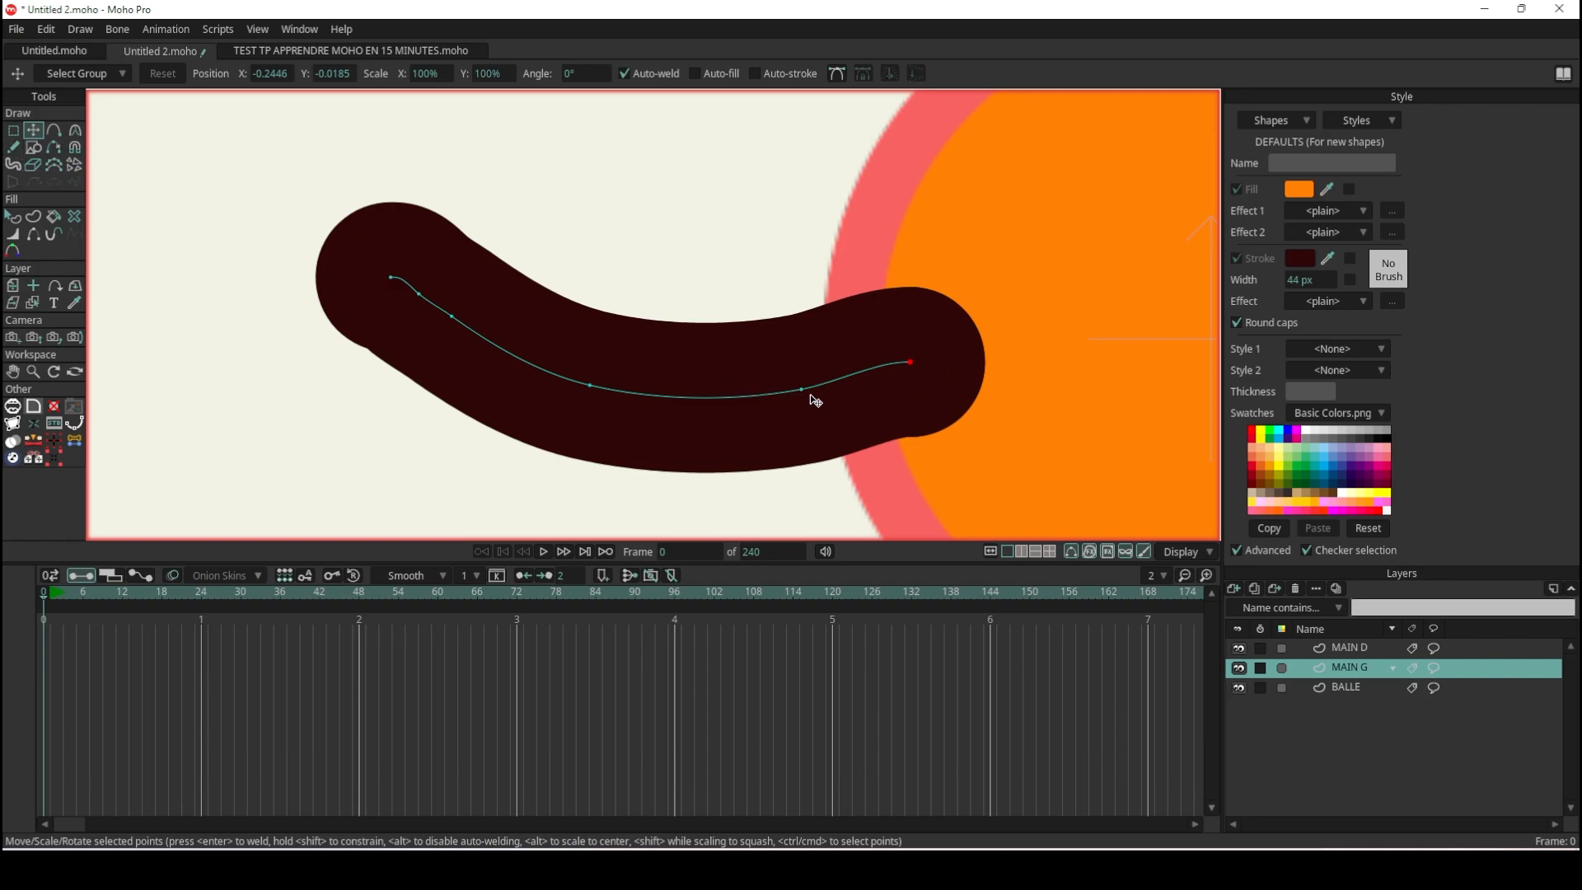
{"action": "left_click_drag", "start_coordinate": [803, 391], "coordinate": [790, 396]}
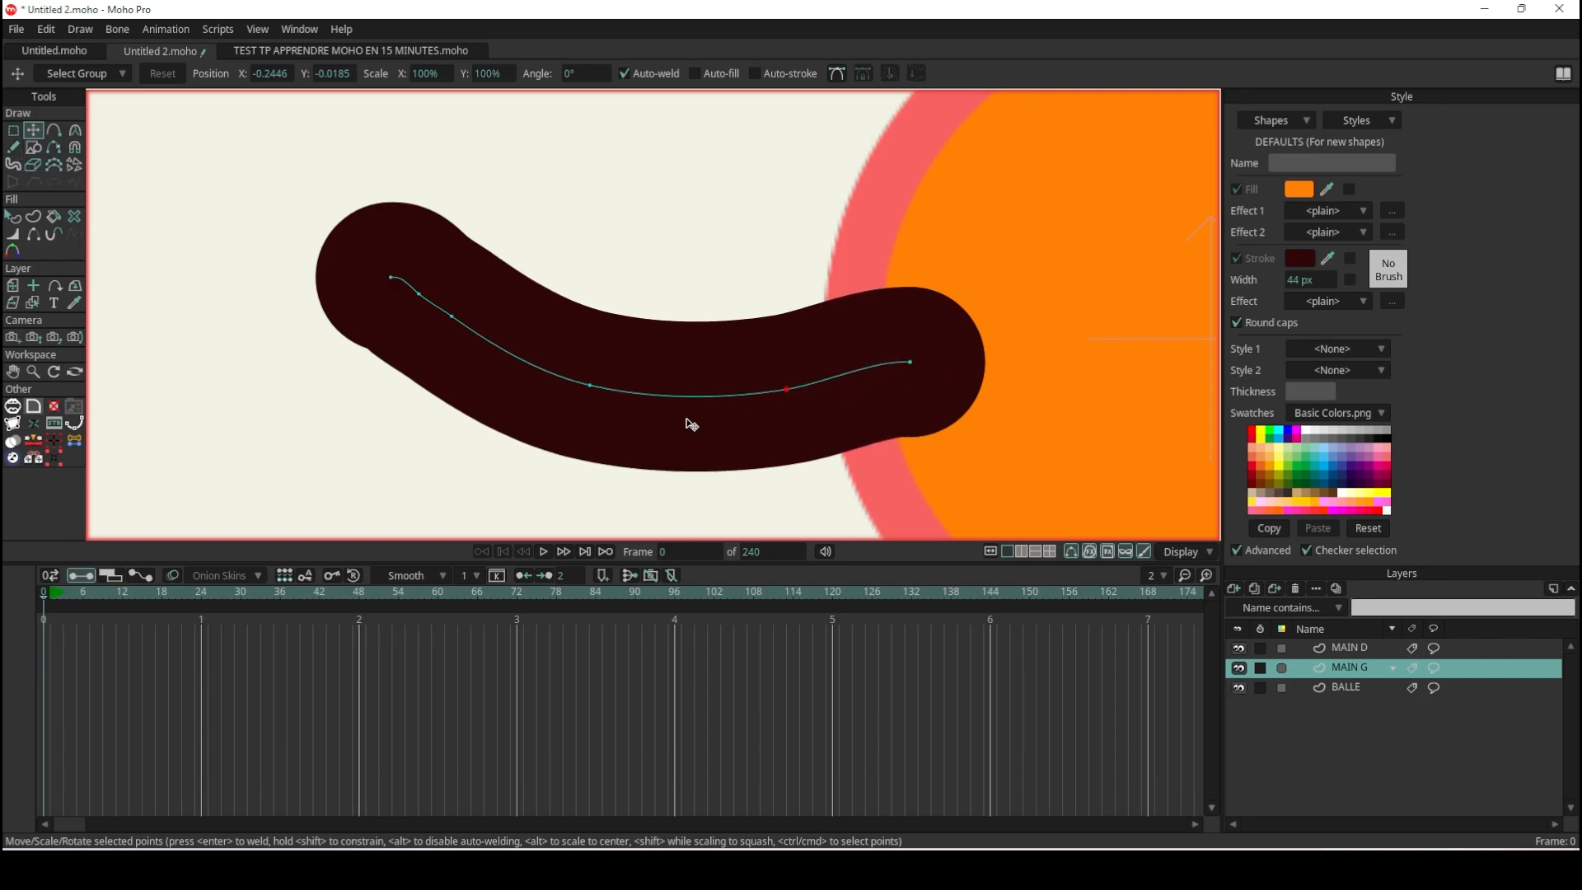
{"action": "left_click_drag", "start_coordinate": [593, 395], "coordinate": [596, 392]}
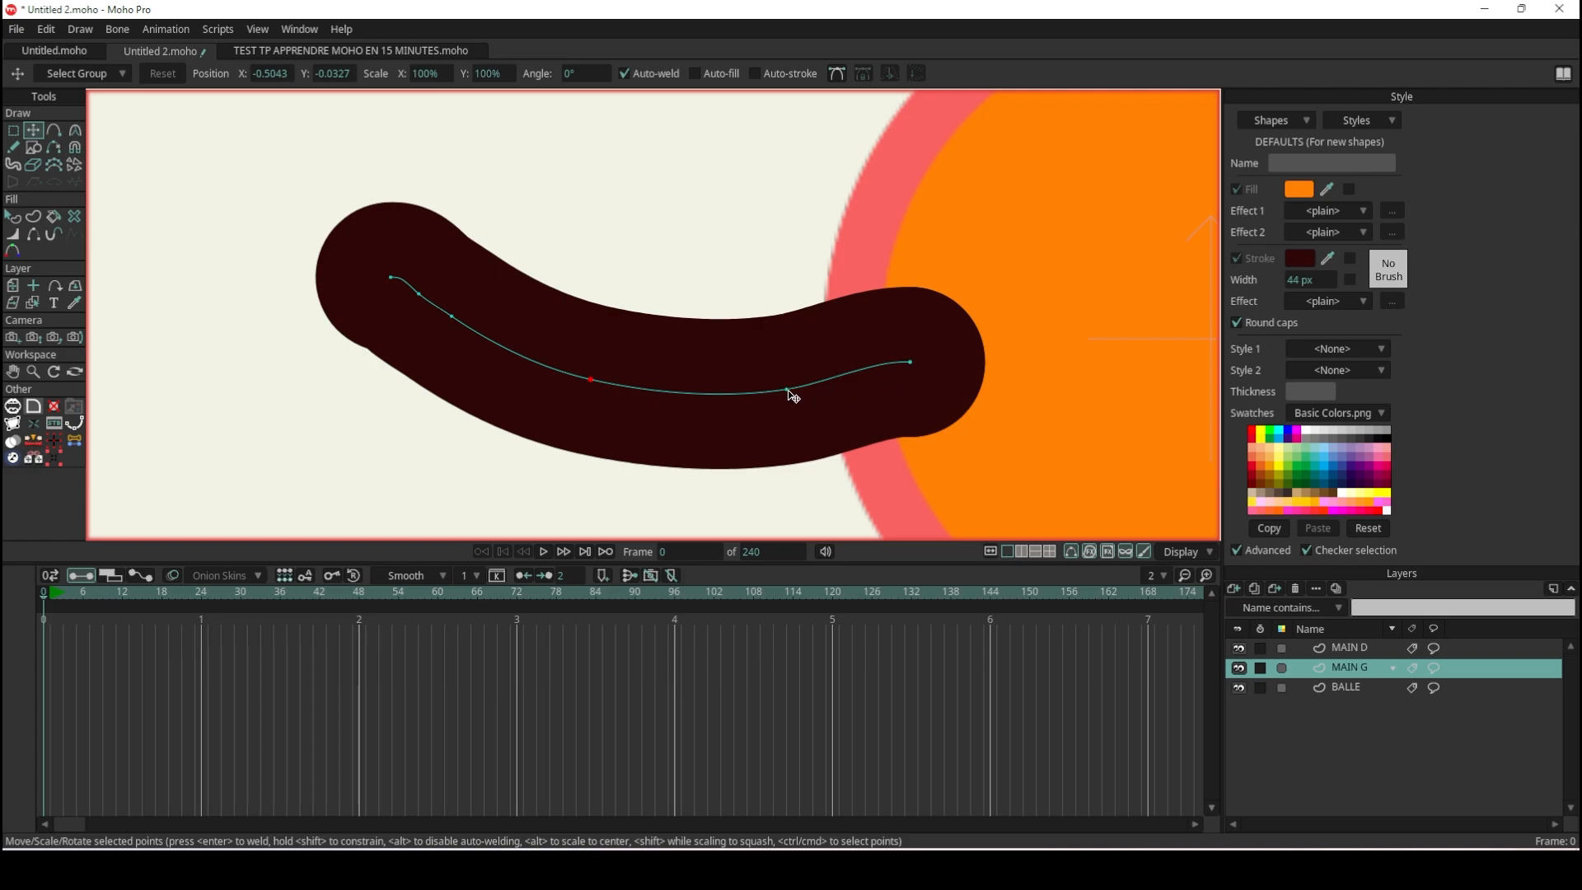
{"action": "left_click_drag", "start_coordinate": [793, 396], "coordinate": [795, 401]}
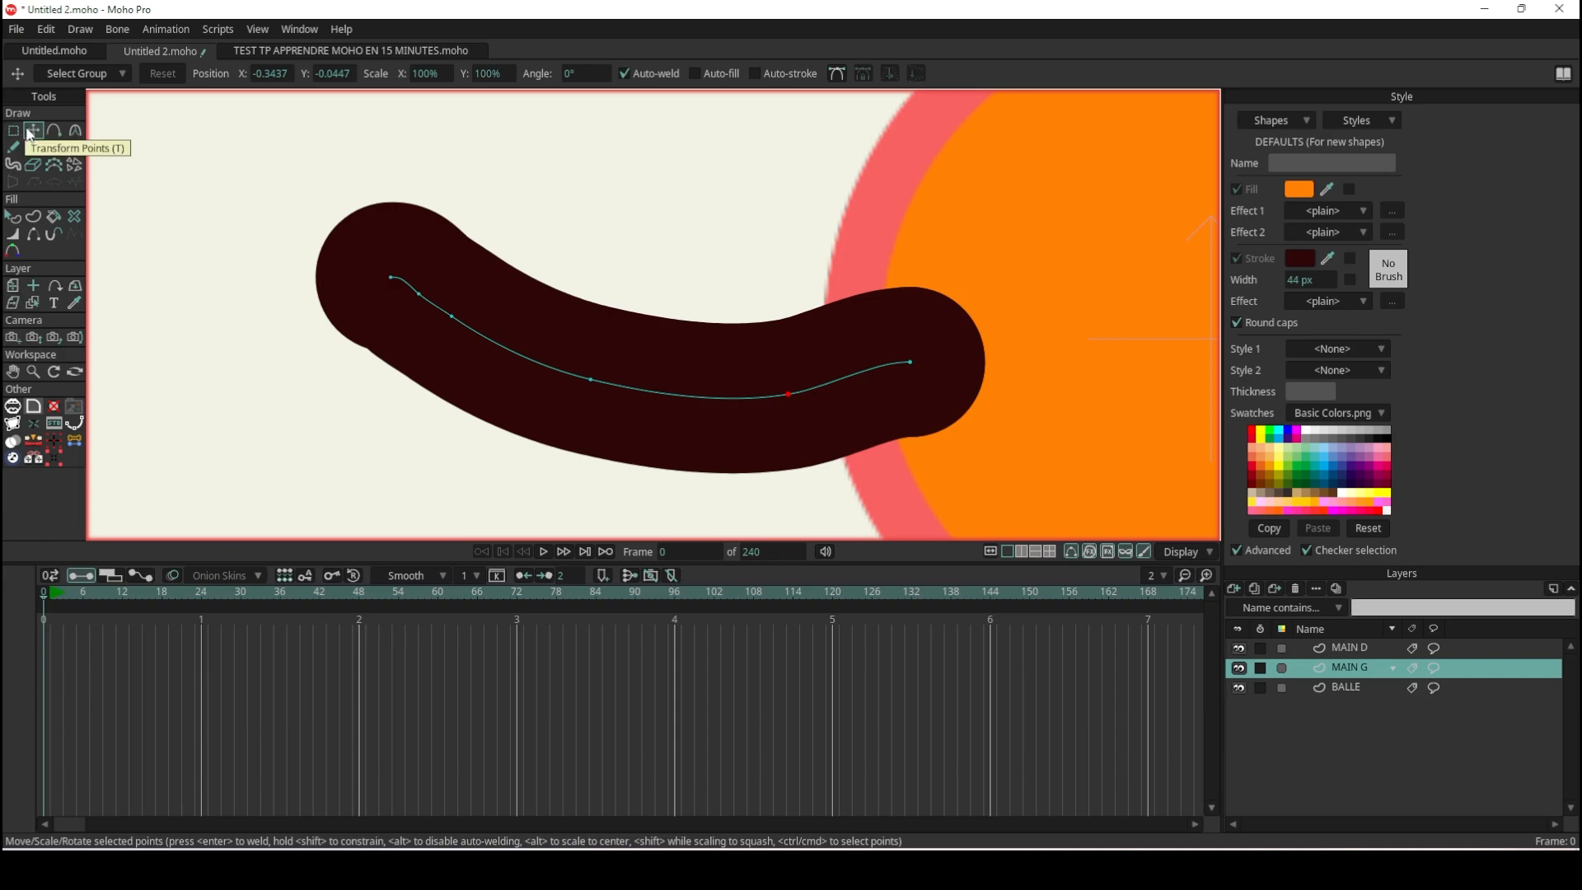
Delete three surplus inner points, keeping both ends and one middle point of the hand stroke, and nudge the middle point toward the ball.
{"action": "left_click_drag", "start_coordinate": [789, 396], "coordinate": [781, 397]}
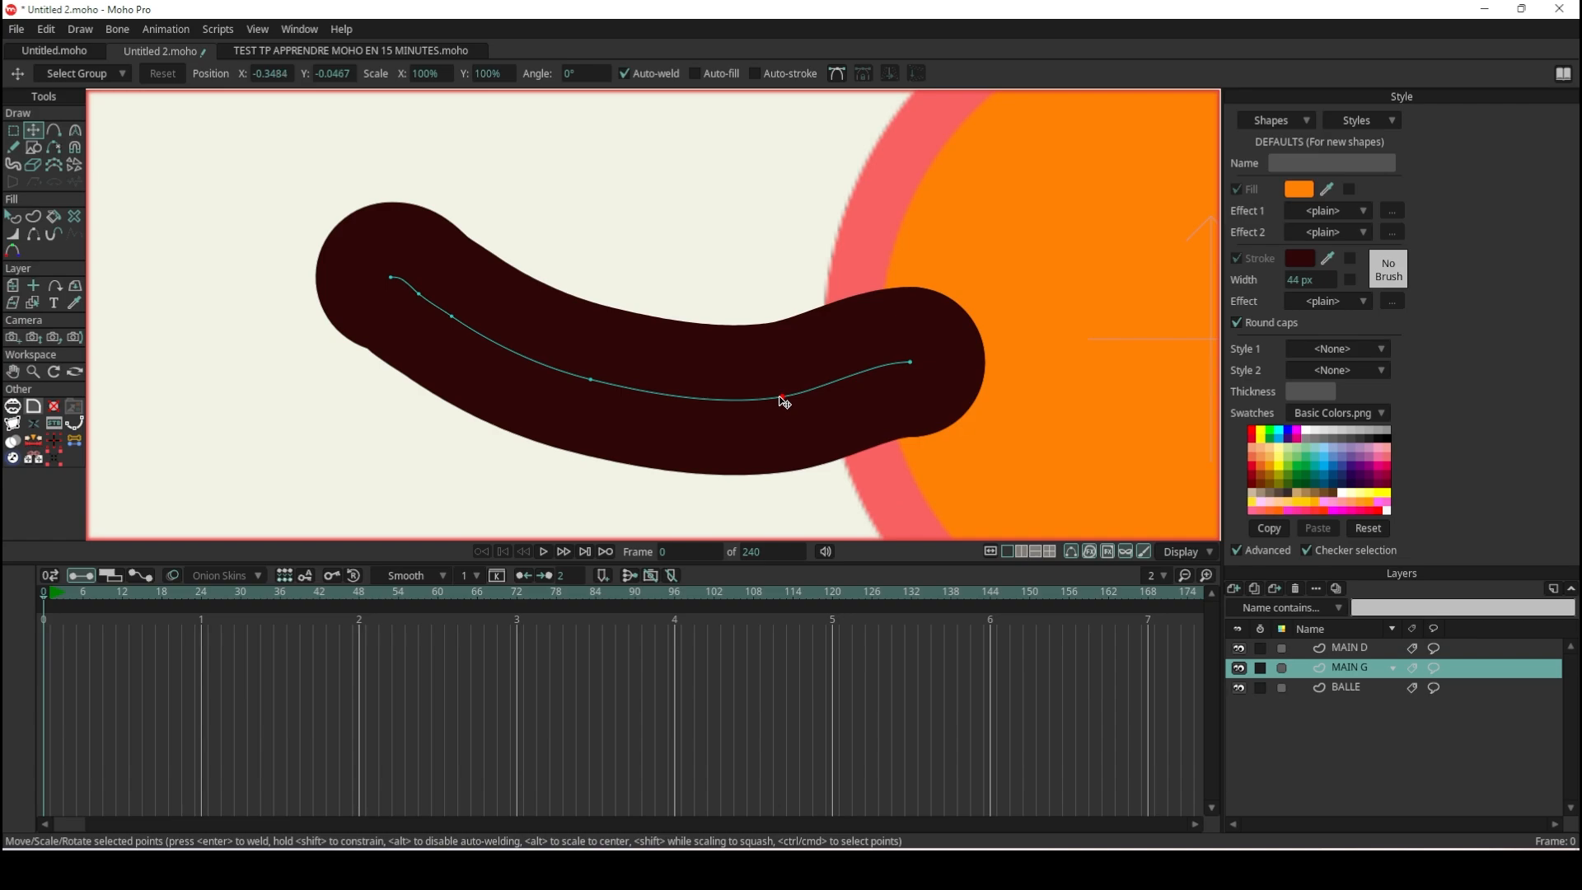
{"action": "key", "text": "Delete"}
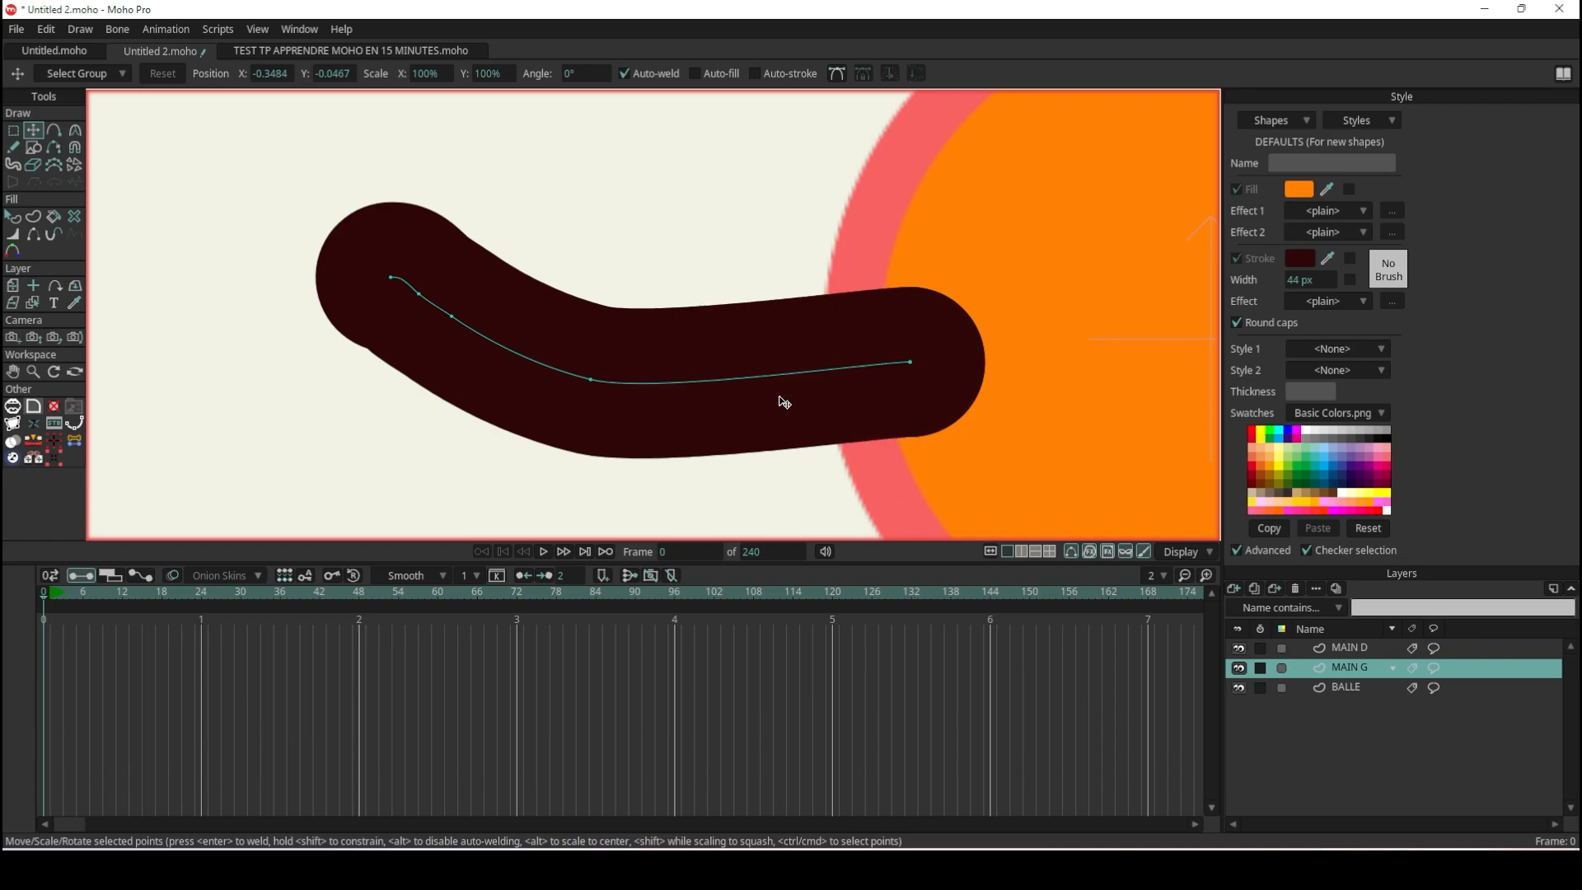
{"action": "left_click", "coordinate": [451, 317]}
{"action": "left_click_drag", "start_coordinate": [456, 322], "coordinate": [416, 298]}
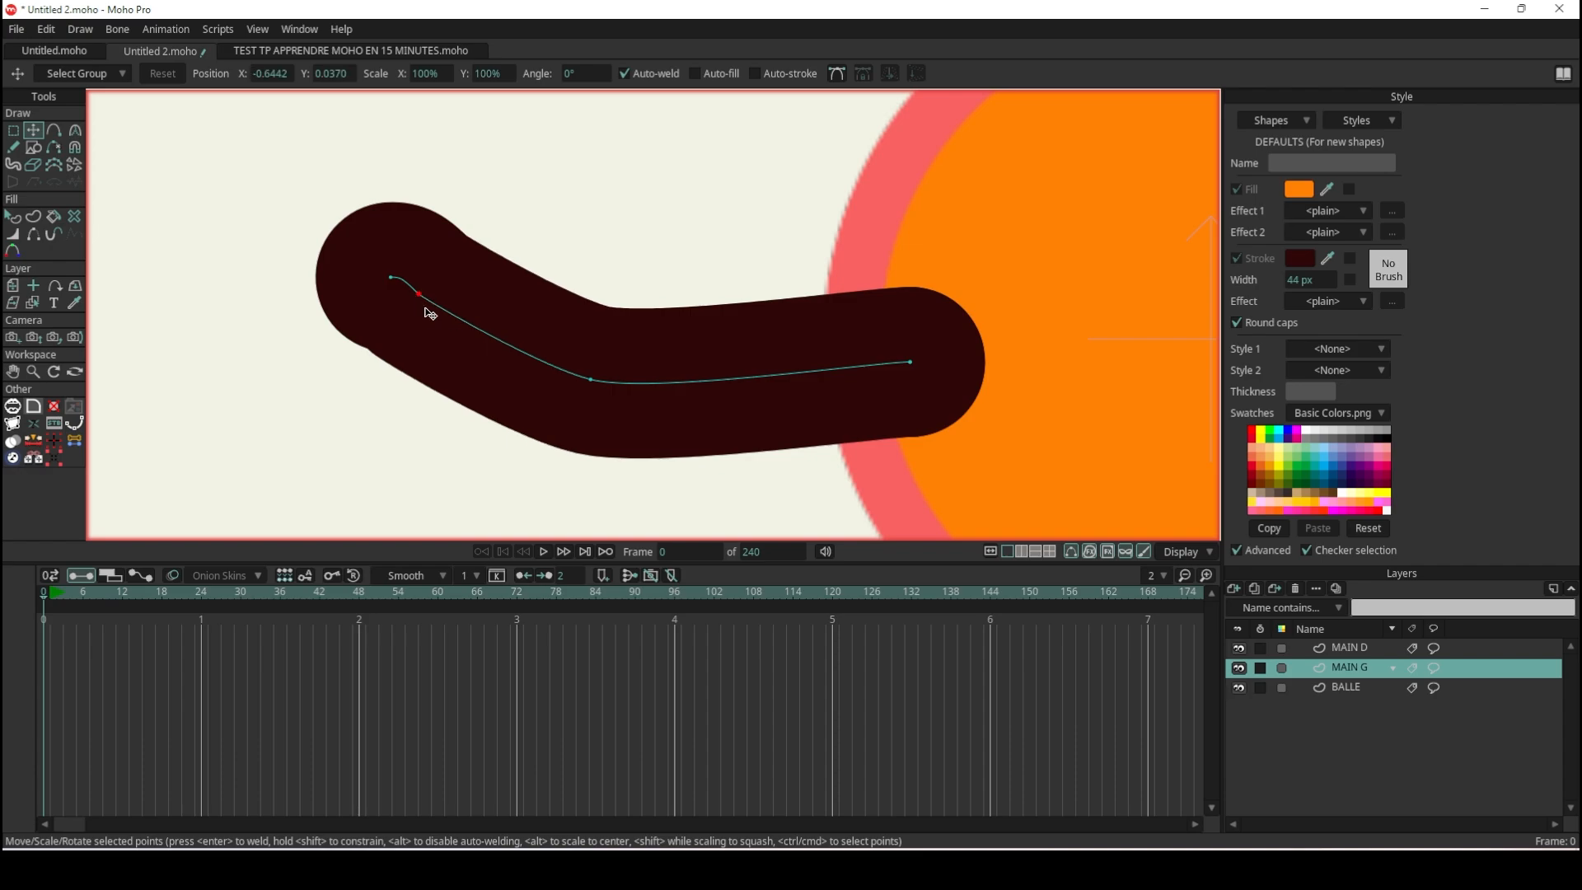
{"action": "key", "text": "Delete"}
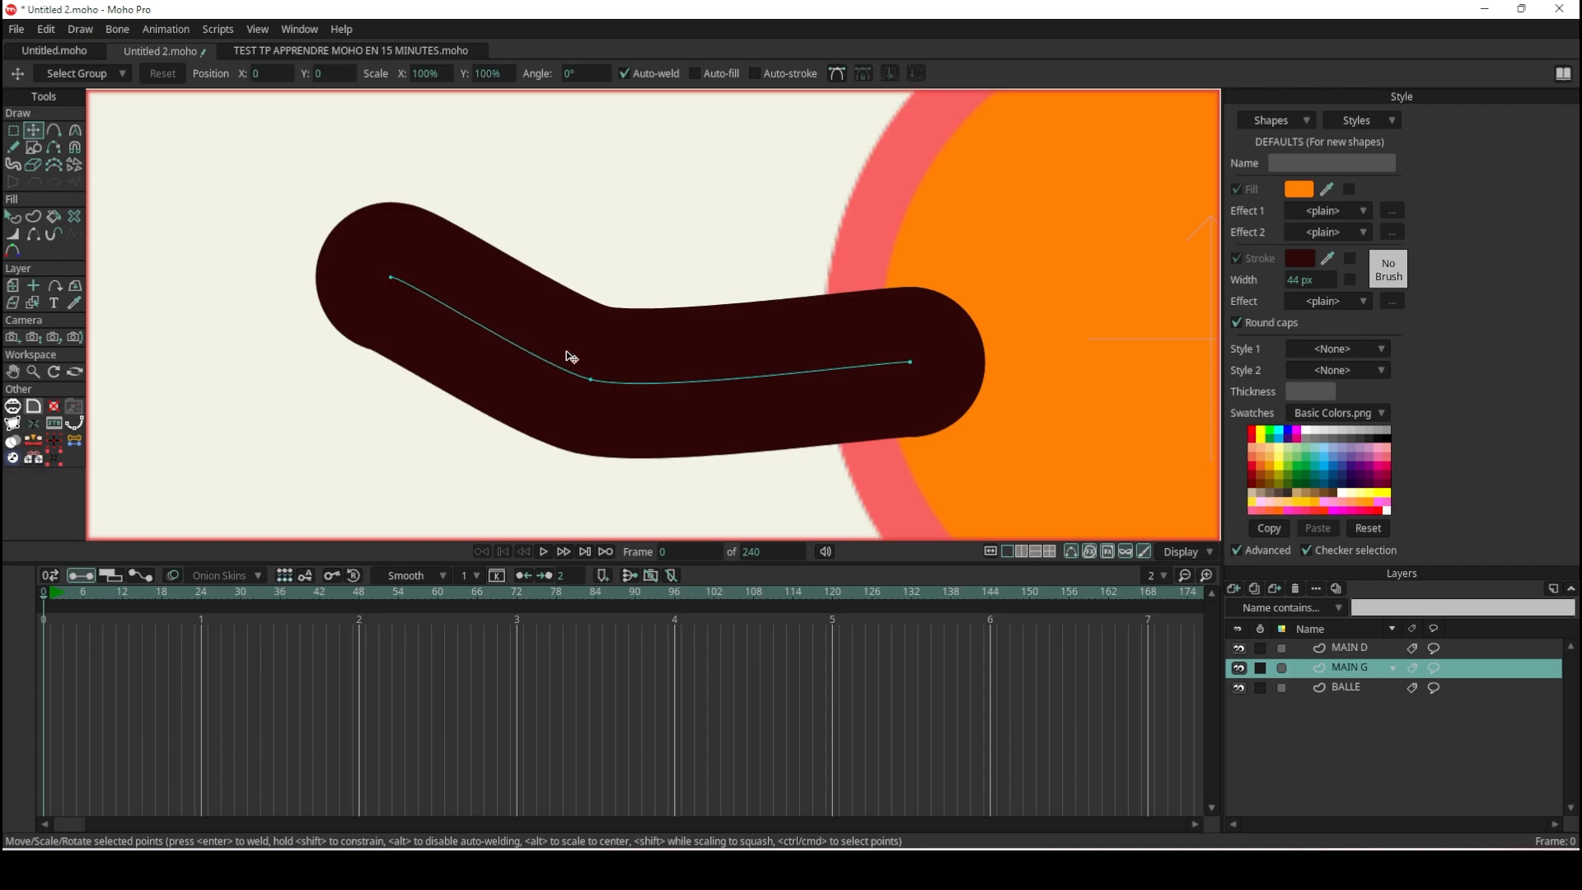
{"action": "mouse_move", "coordinate": [591, 380]}
{"action": "left_mouse_down"}
{"action": "mouse_move", "coordinate": [603, 410]}
{"action": "mouse_move", "coordinate": [614, 360]}
{"action": "mouse_move", "coordinate": [617, 376]}
{"action": "left_mouse_up"}
{"action": "scroll", "coordinate": [730, 296], "scroll_direction": "down", "scroll_amount": 5}
{"action": "scroll", "coordinate": [764, 276], "scroll_direction": "up", "scroll_amount": 5}
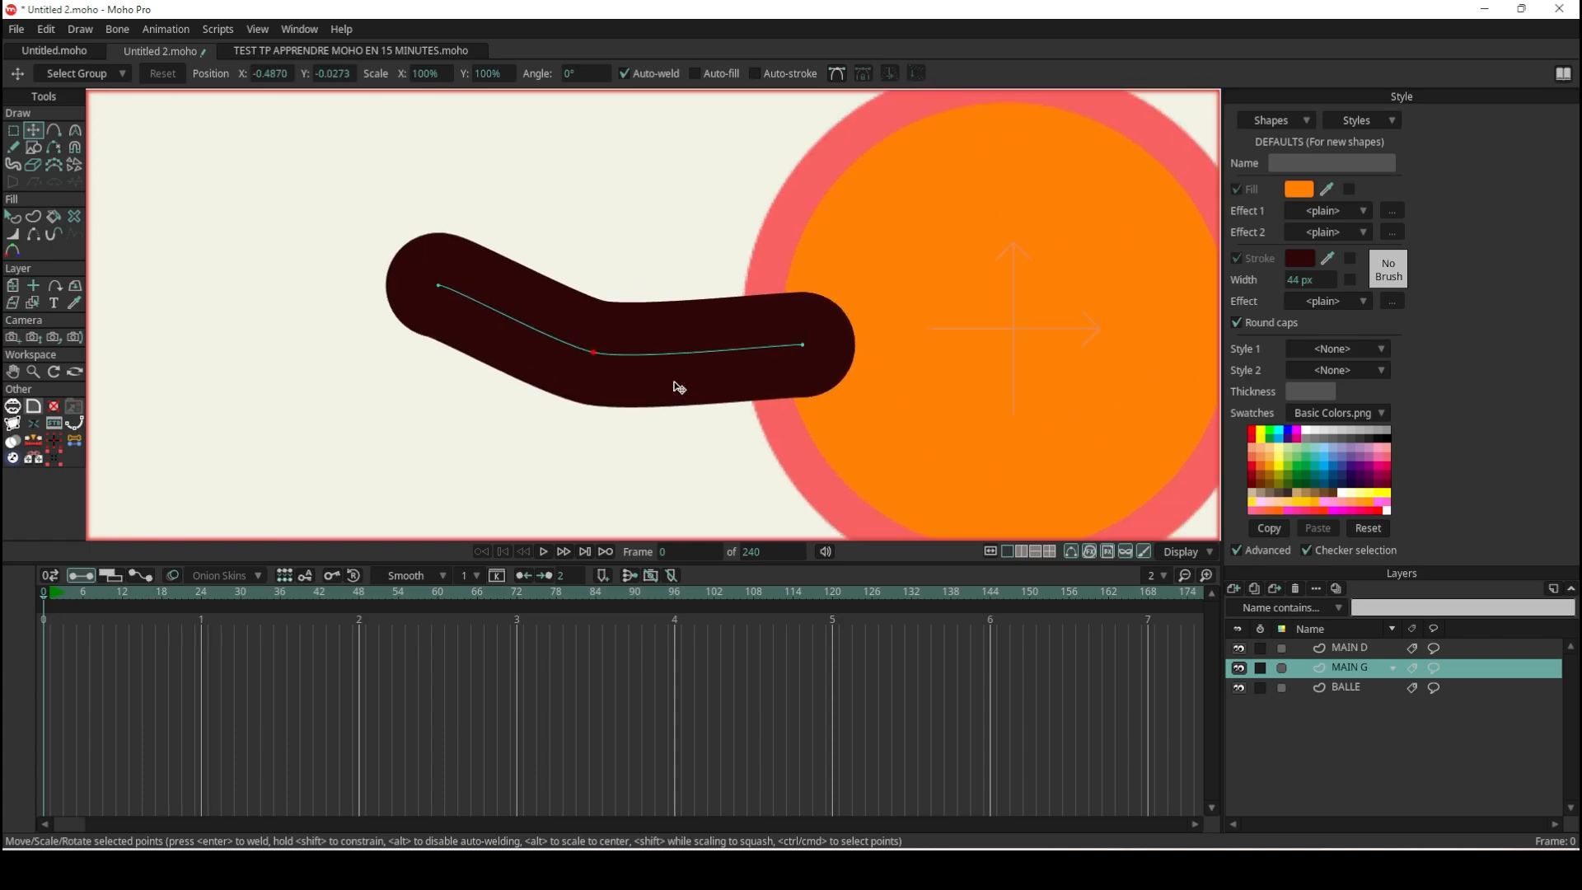
Try adding three extra points along the hand stroke with Add Point, bending it at two of them, and undo the additions.
{"action": "left_click", "coordinate": [54, 130]}
{"action": "left_click_drag", "start_coordinate": [700, 339], "coordinate": [690, 293]}
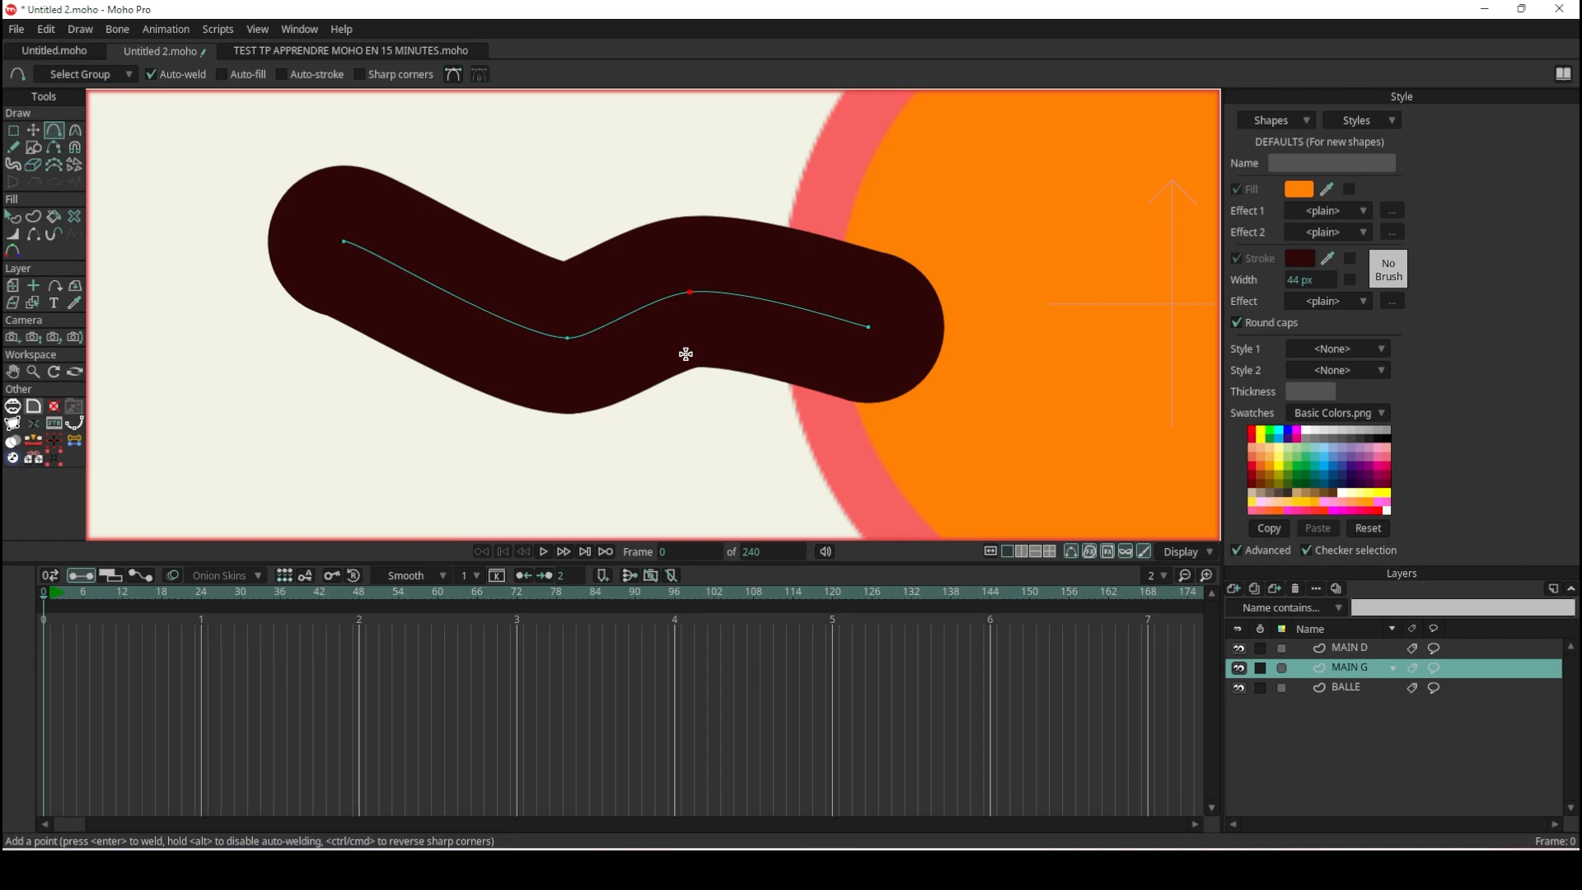
{"action": "left_click", "coordinate": [454, 295]}
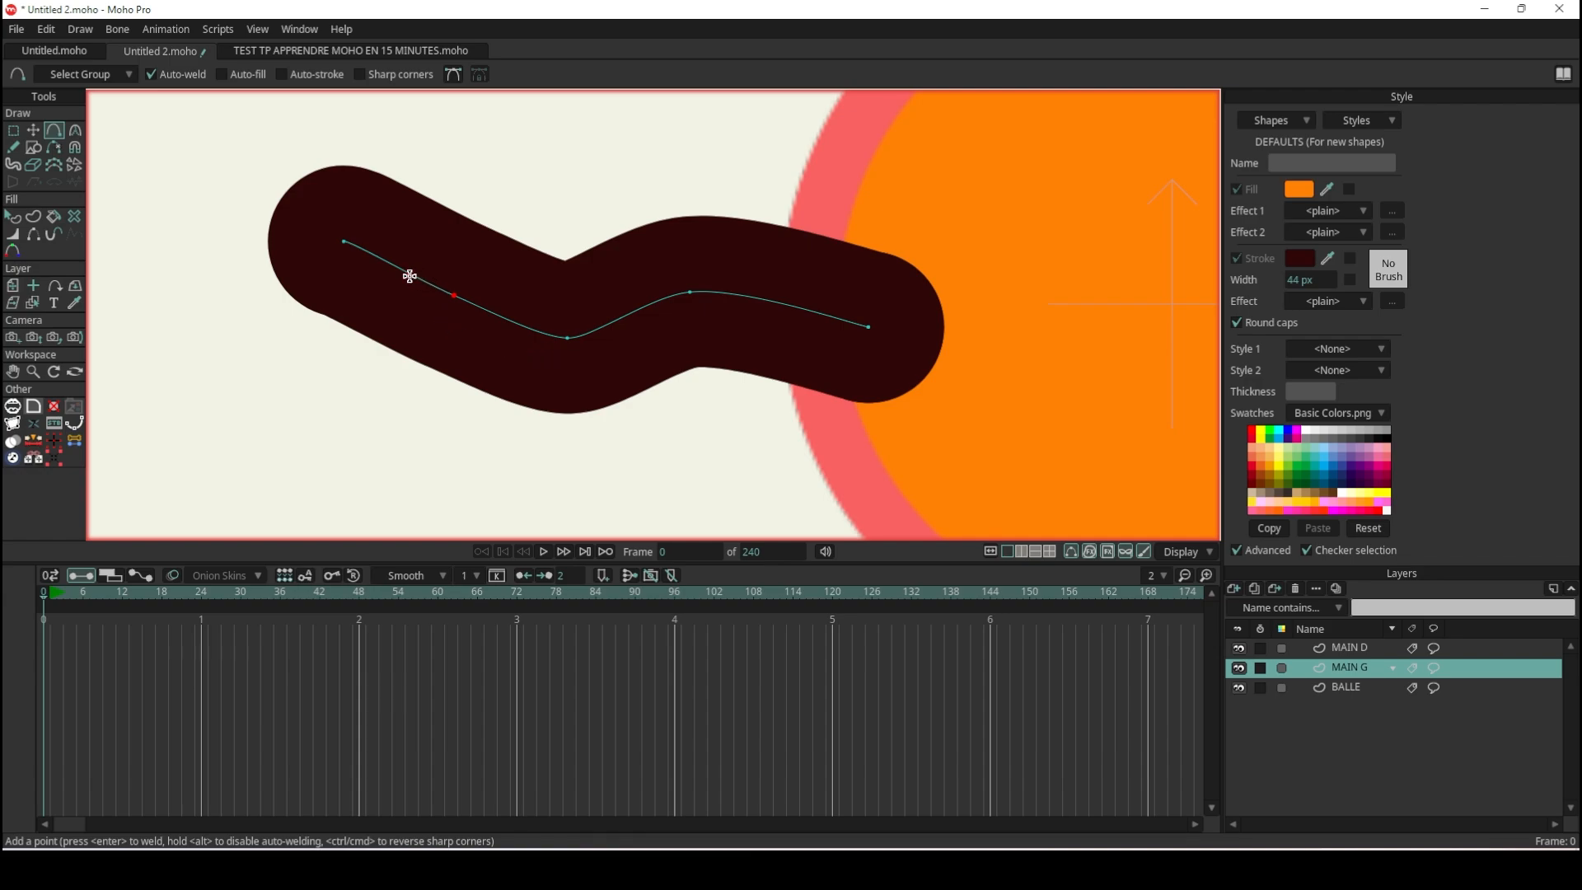
{"action": "mouse_move", "coordinate": [403, 270]}
{"action": "left_mouse_down"}
{"action": "mouse_move", "coordinate": [442, 201]}
{"action": "mouse_move", "coordinate": [374, 318]}
{"action": "mouse_move", "coordinate": [419, 205]}
{"action": "left_mouse_up"}
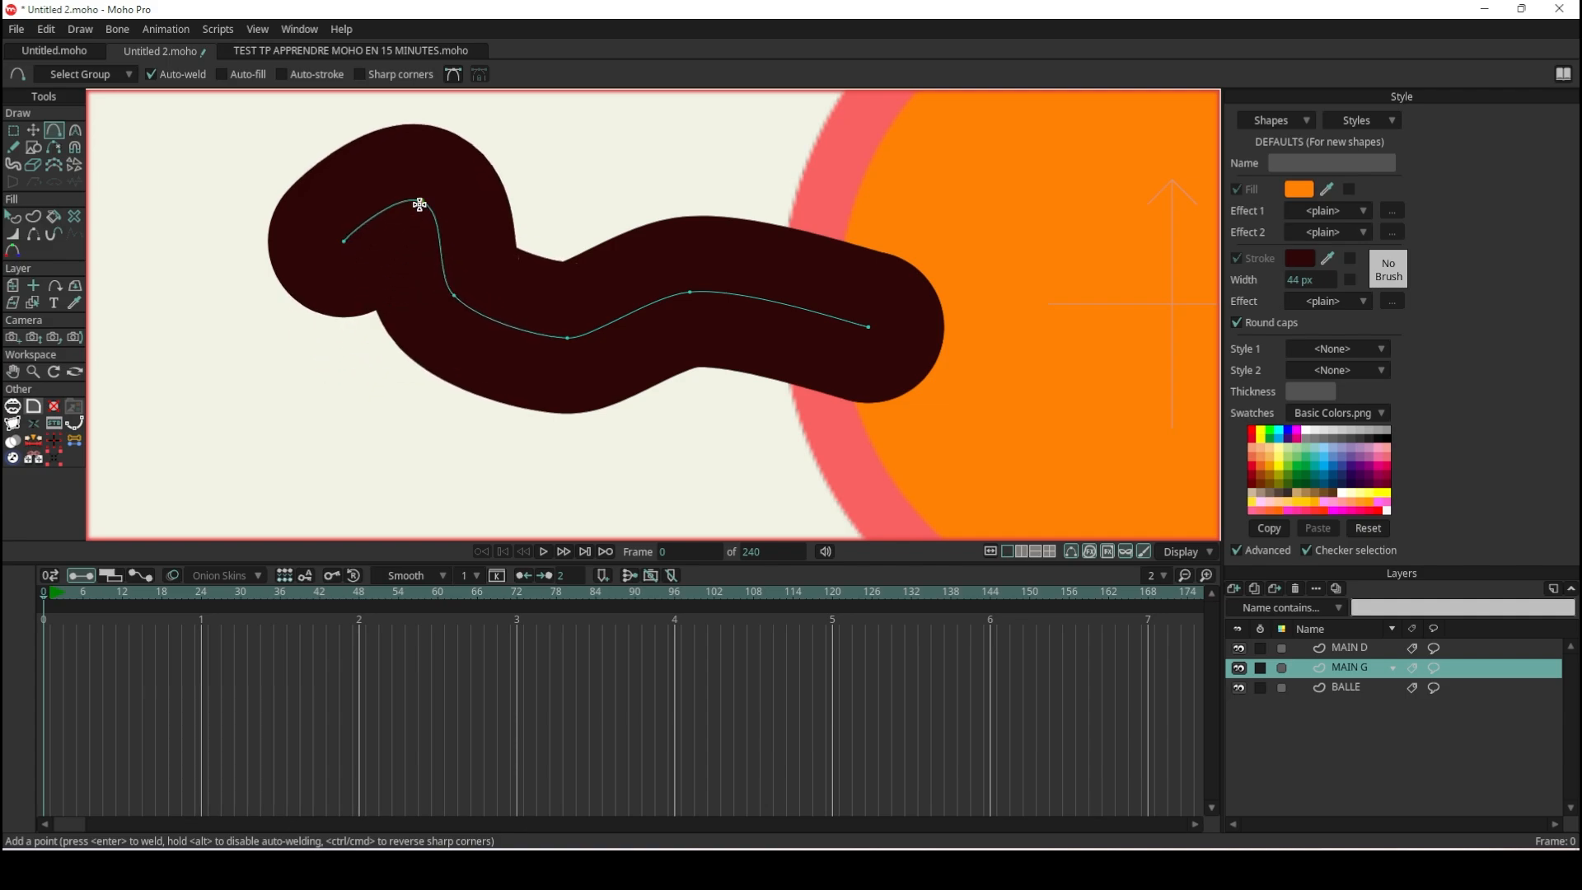
{"action": "scroll", "coordinate": [651, 260], "scroll_direction": "down", "scroll_amount": 5}
{"action": "scroll", "coordinate": [661, 242], "scroll_direction": "up", "scroll_amount": 4}
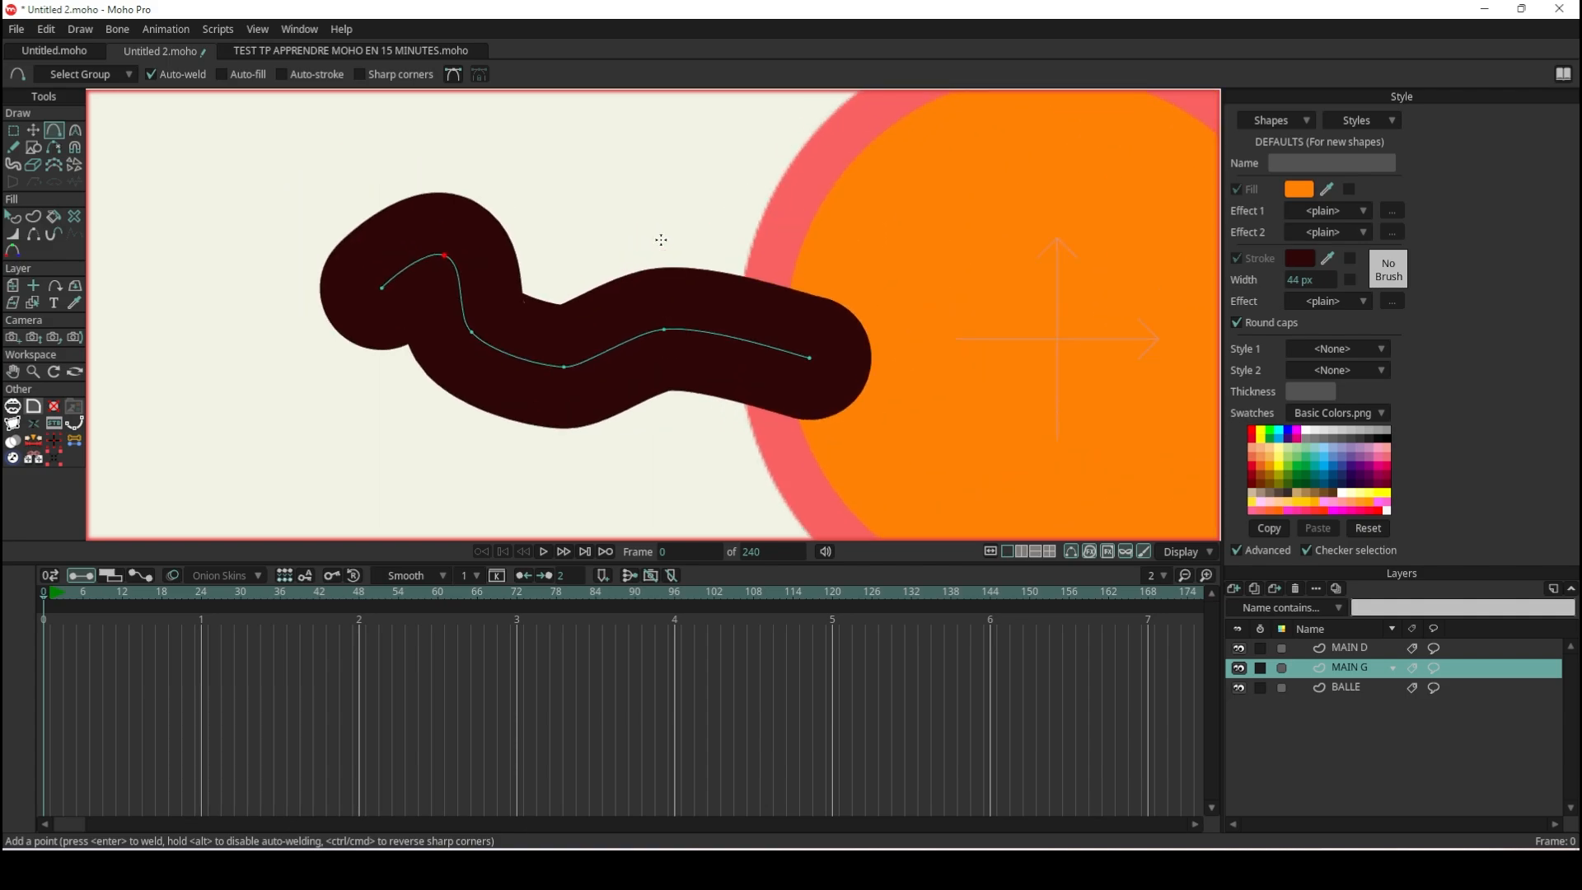
{"action": "key", "text": "ctrl+z"}
{"action": "key", "text": "ctrl+z"}
{"action": "key", "text": "ctrl+z"}
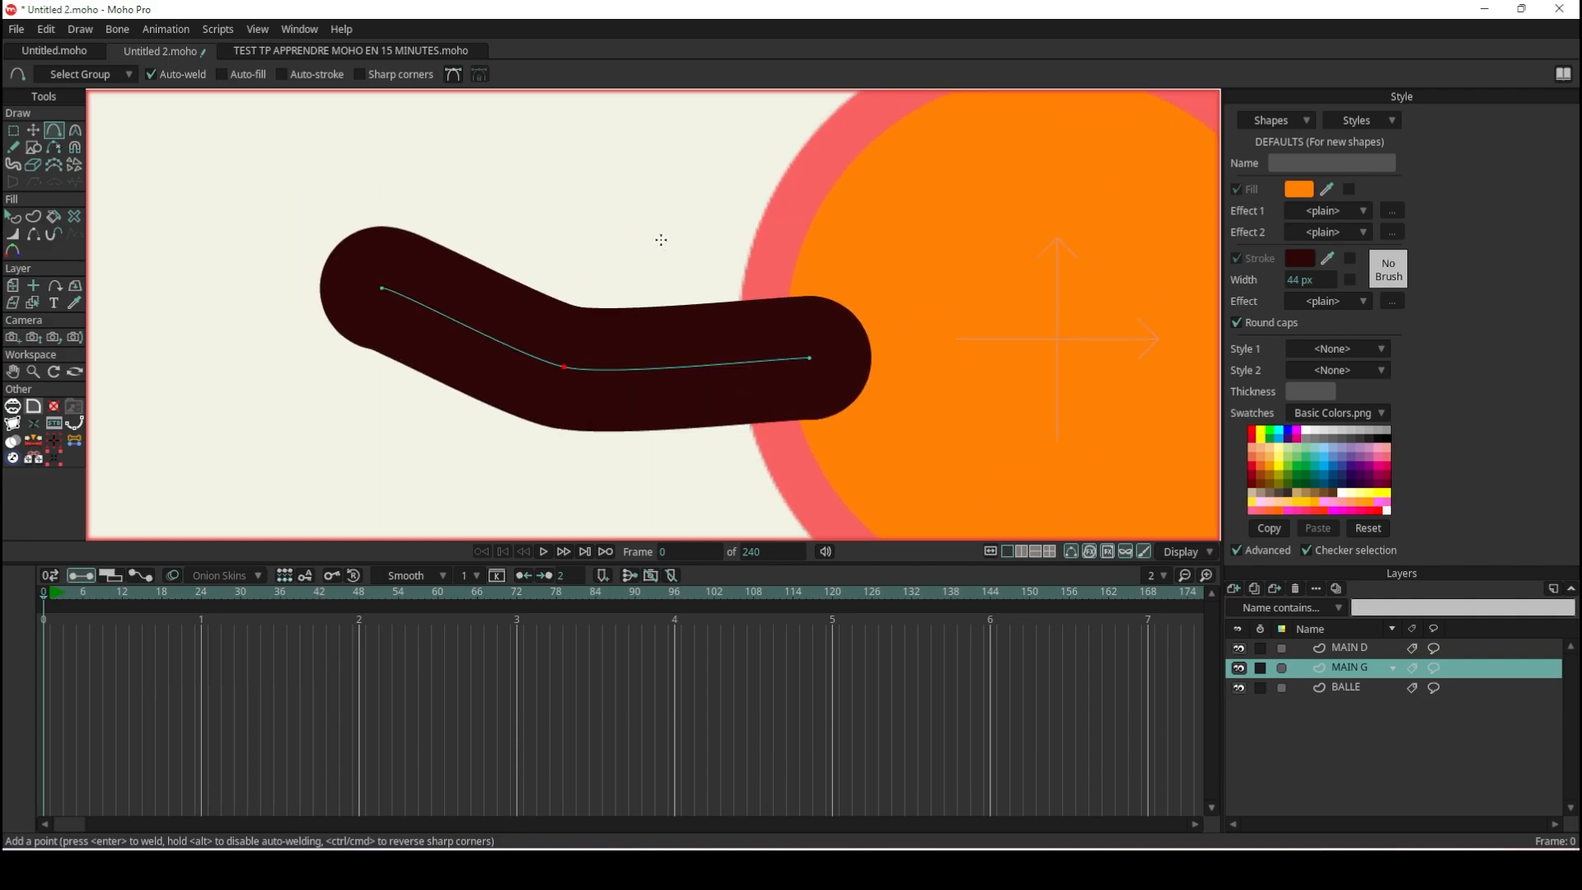
Switch from MAIN G to the MAIN D layer, making it active for the second hand.
{"action": "scroll", "coordinate": [638, 327], "scroll_direction": "down", "scroll_amount": 4}
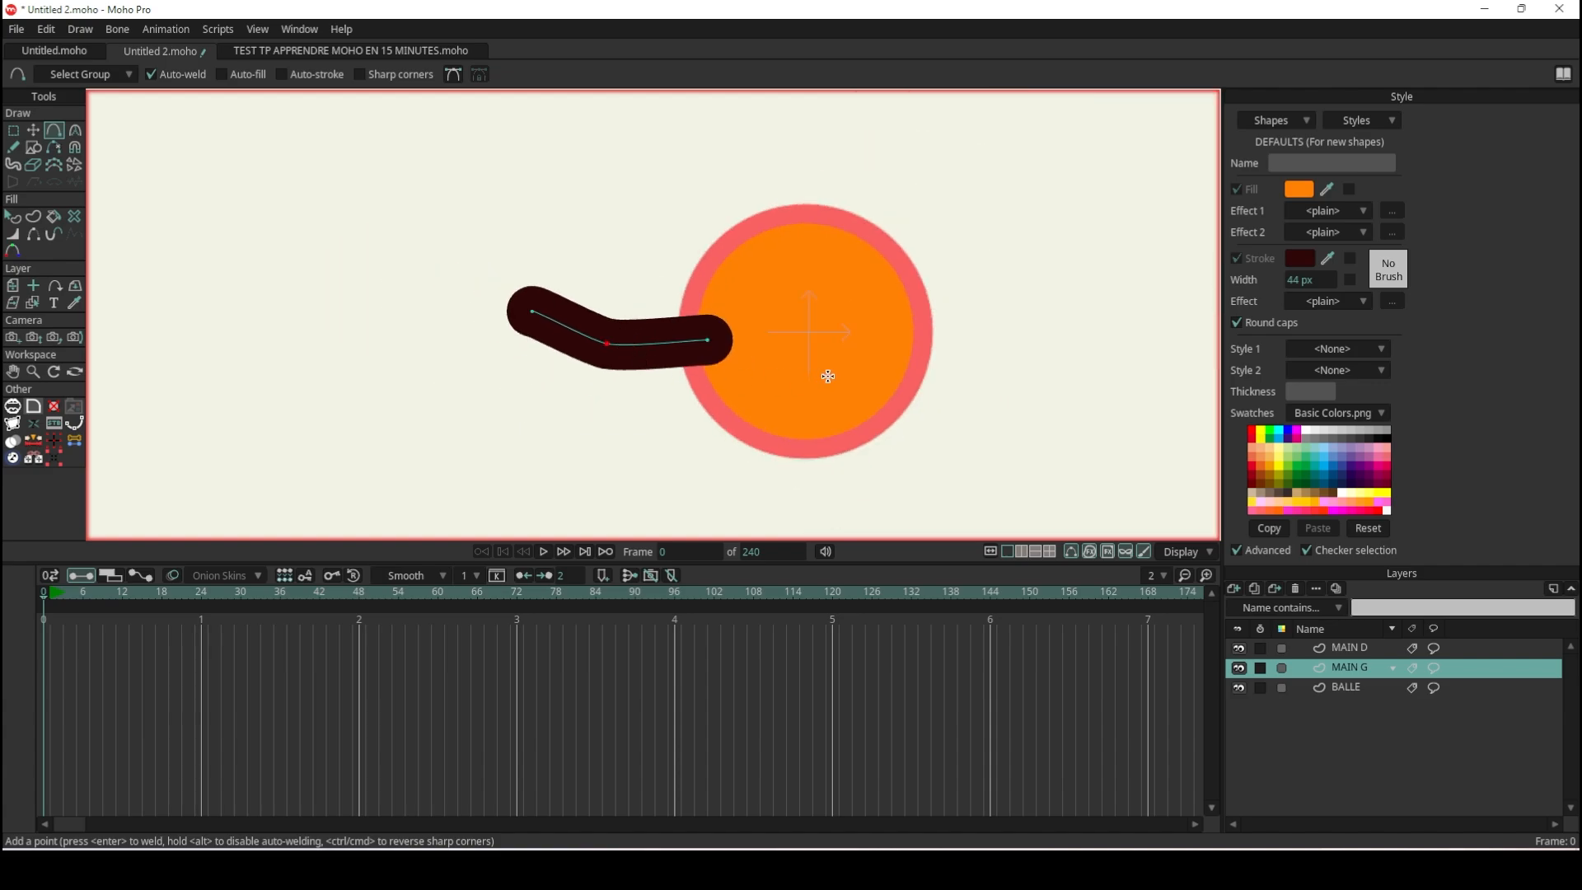
{"action": "scroll", "coordinate": [755, 355], "scroll_direction": "up", "scroll_amount": 2}
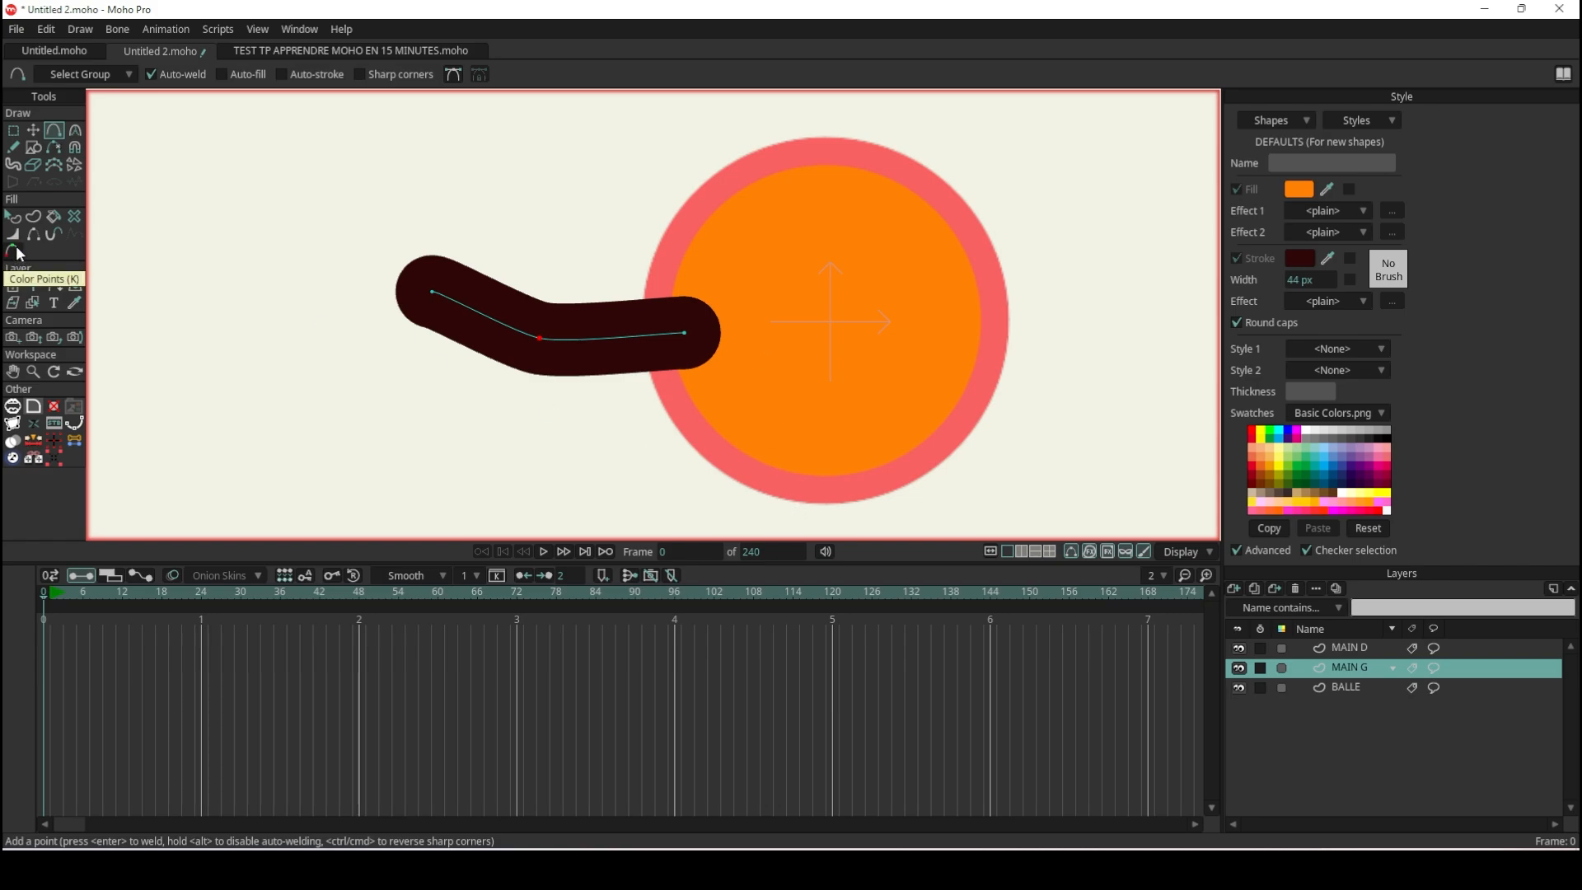
{"action": "left_click", "coordinate": [13, 217]}
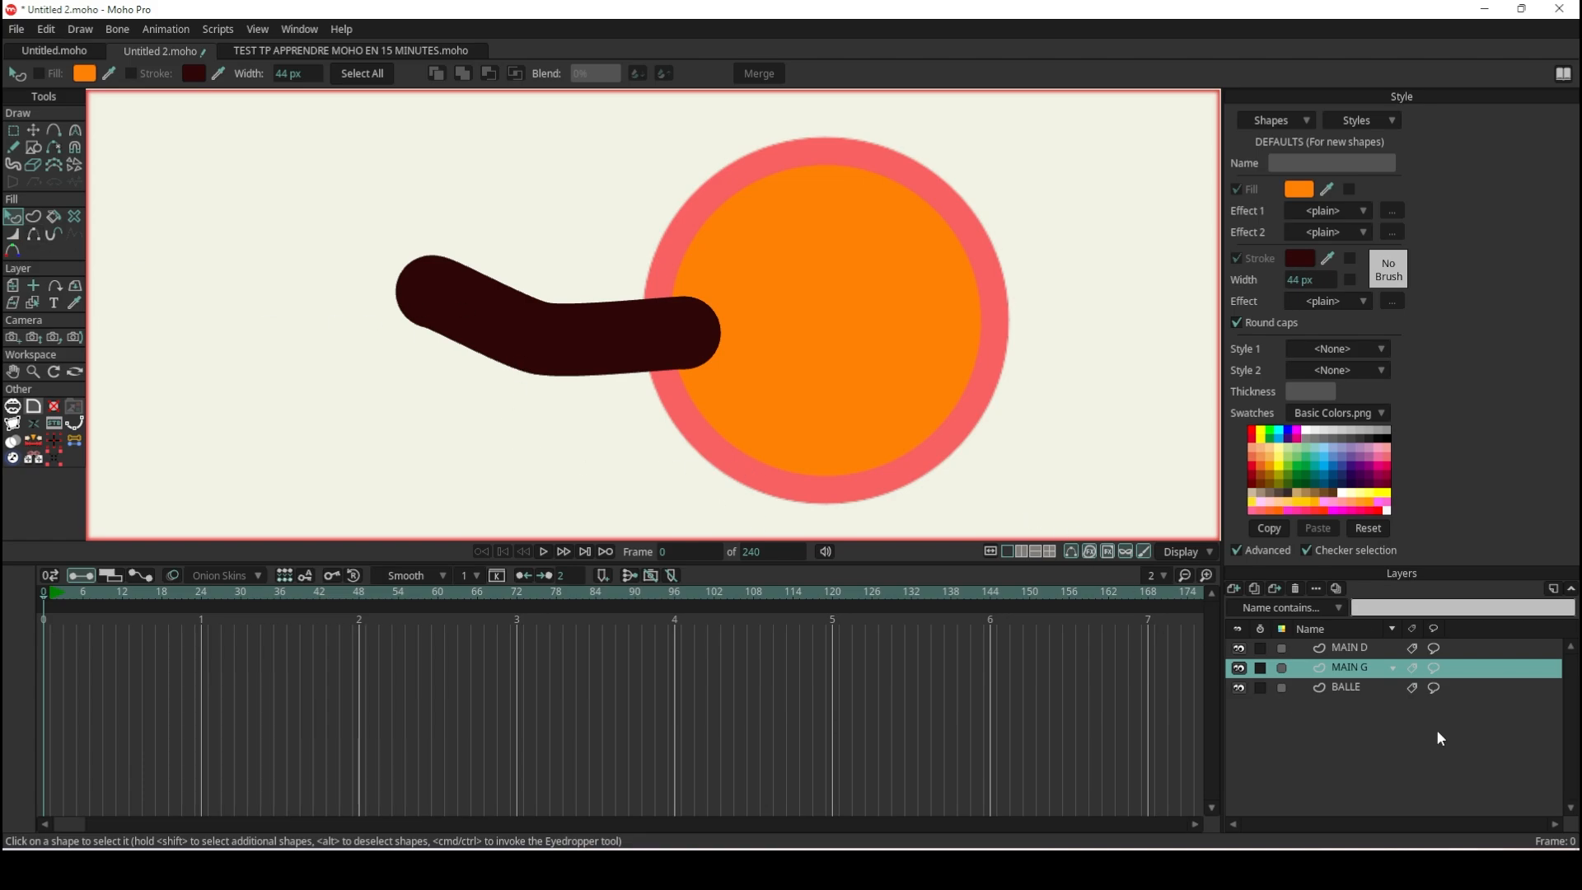
{"action": "left_click", "coordinate": [1347, 650]}
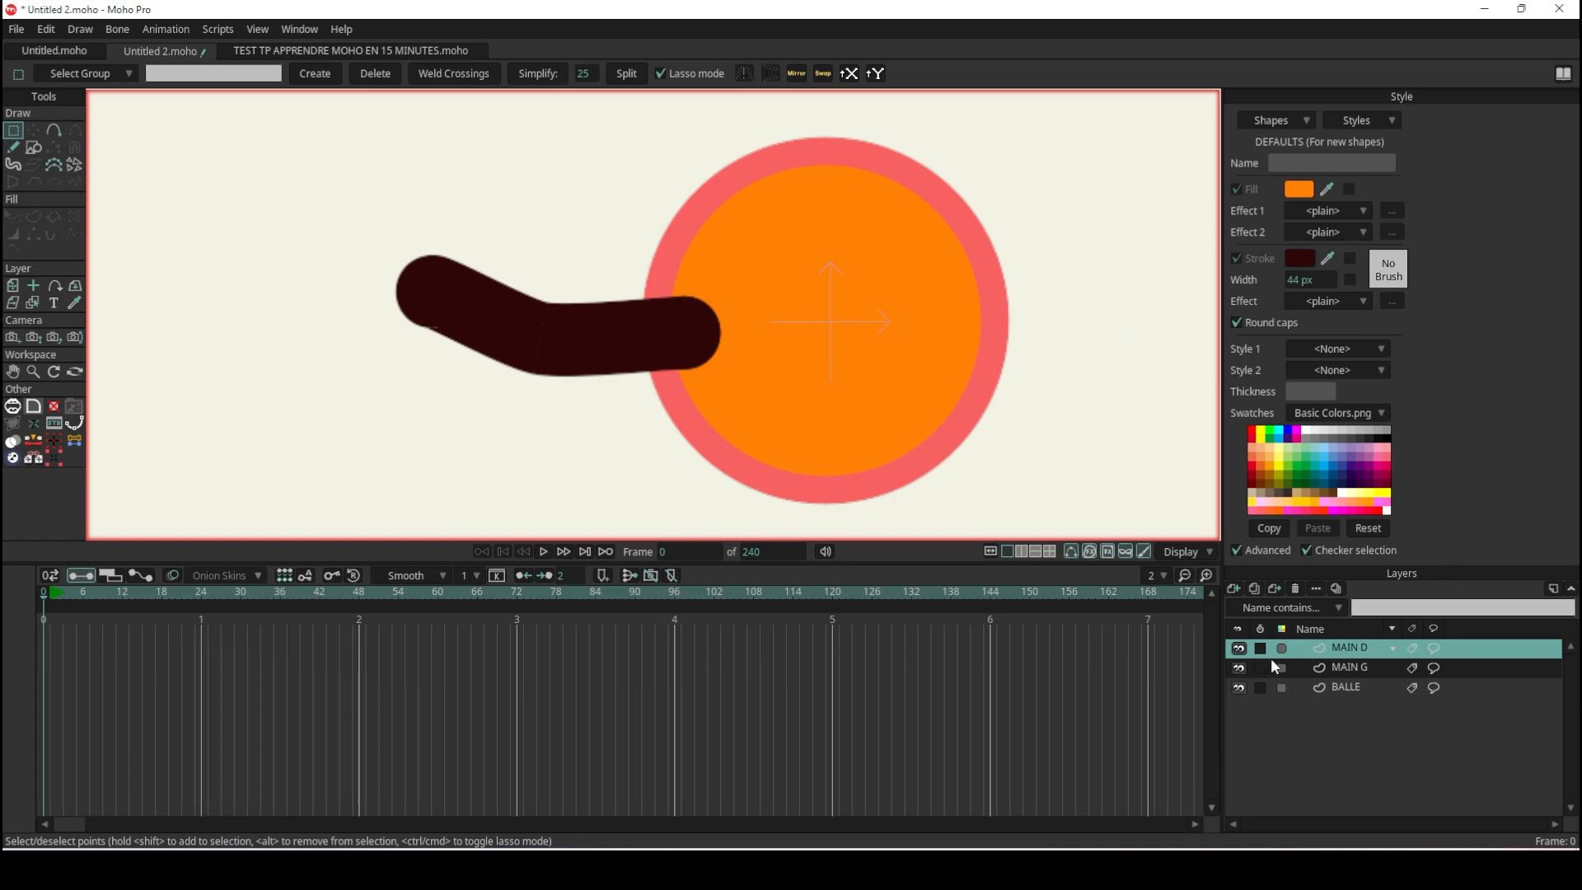
{"action": "left_click", "coordinate": [1334, 669]}
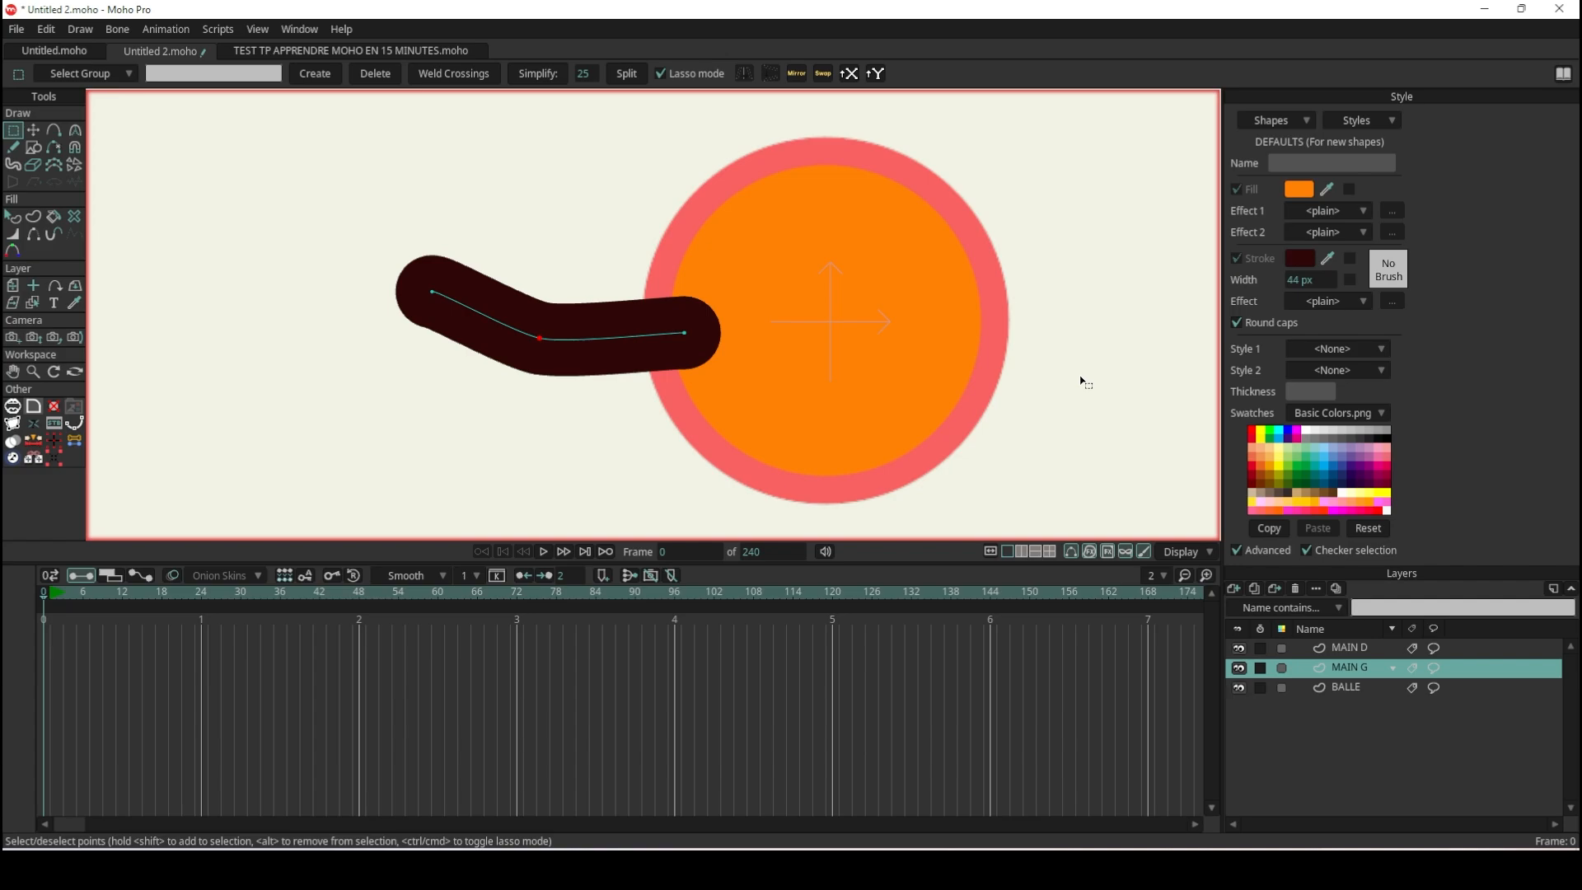
{"action": "left_click", "coordinate": [1342, 650]}
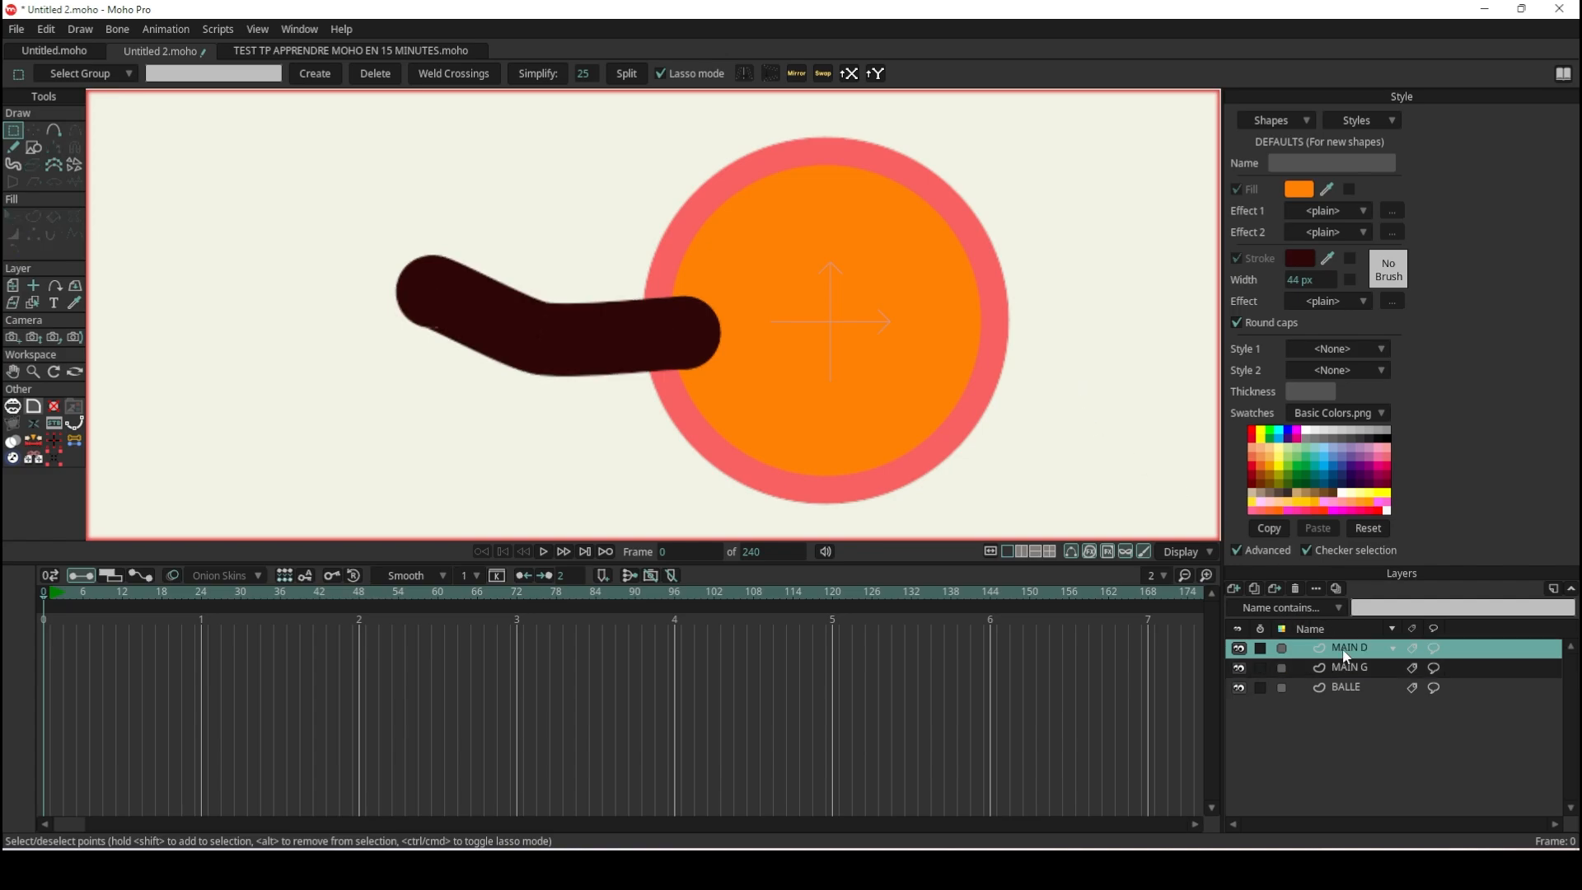
Delete the MAIN D layer and make the MAIN G layer active again.
{"action": "left_click", "coordinate": [1295, 589]}
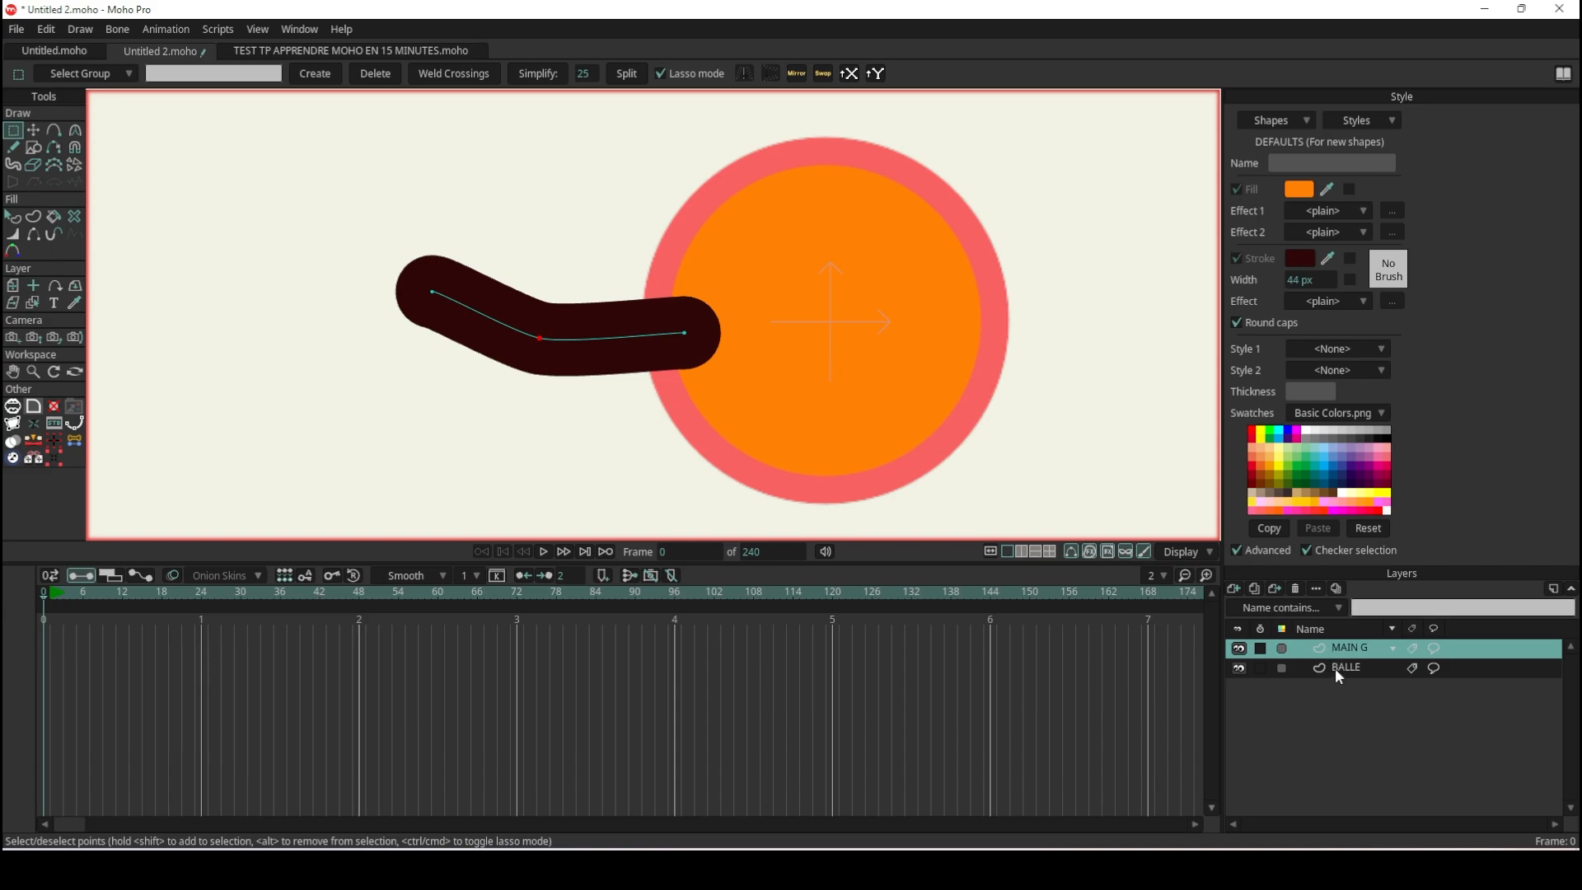
{"action": "left_click", "coordinate": [1336, 669]}
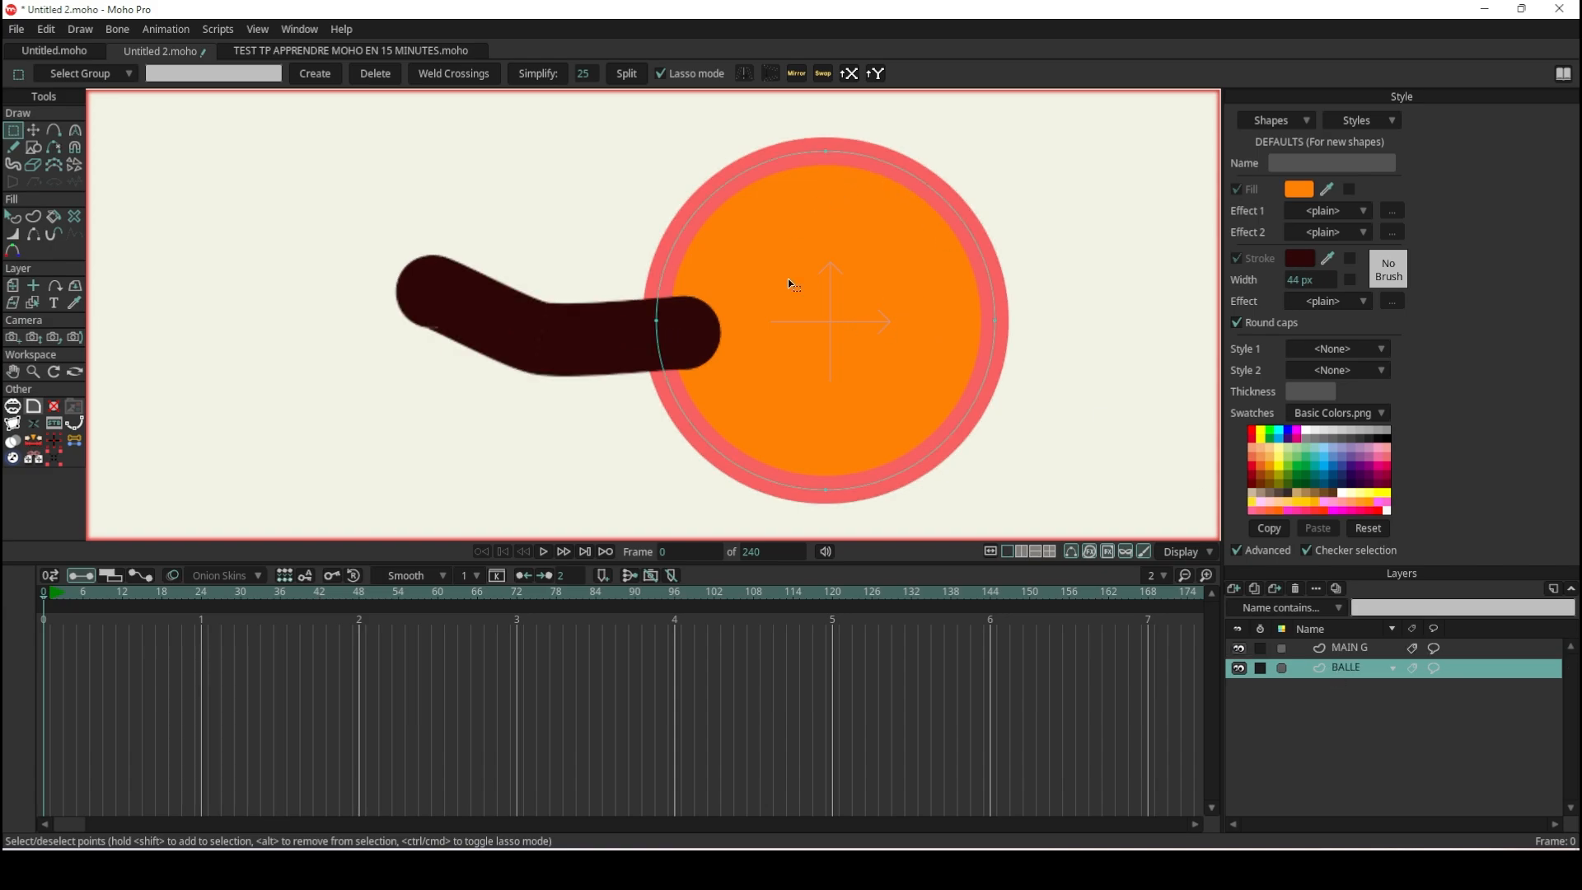
{"action": "left_click", "coordinate": [1369, 650]}
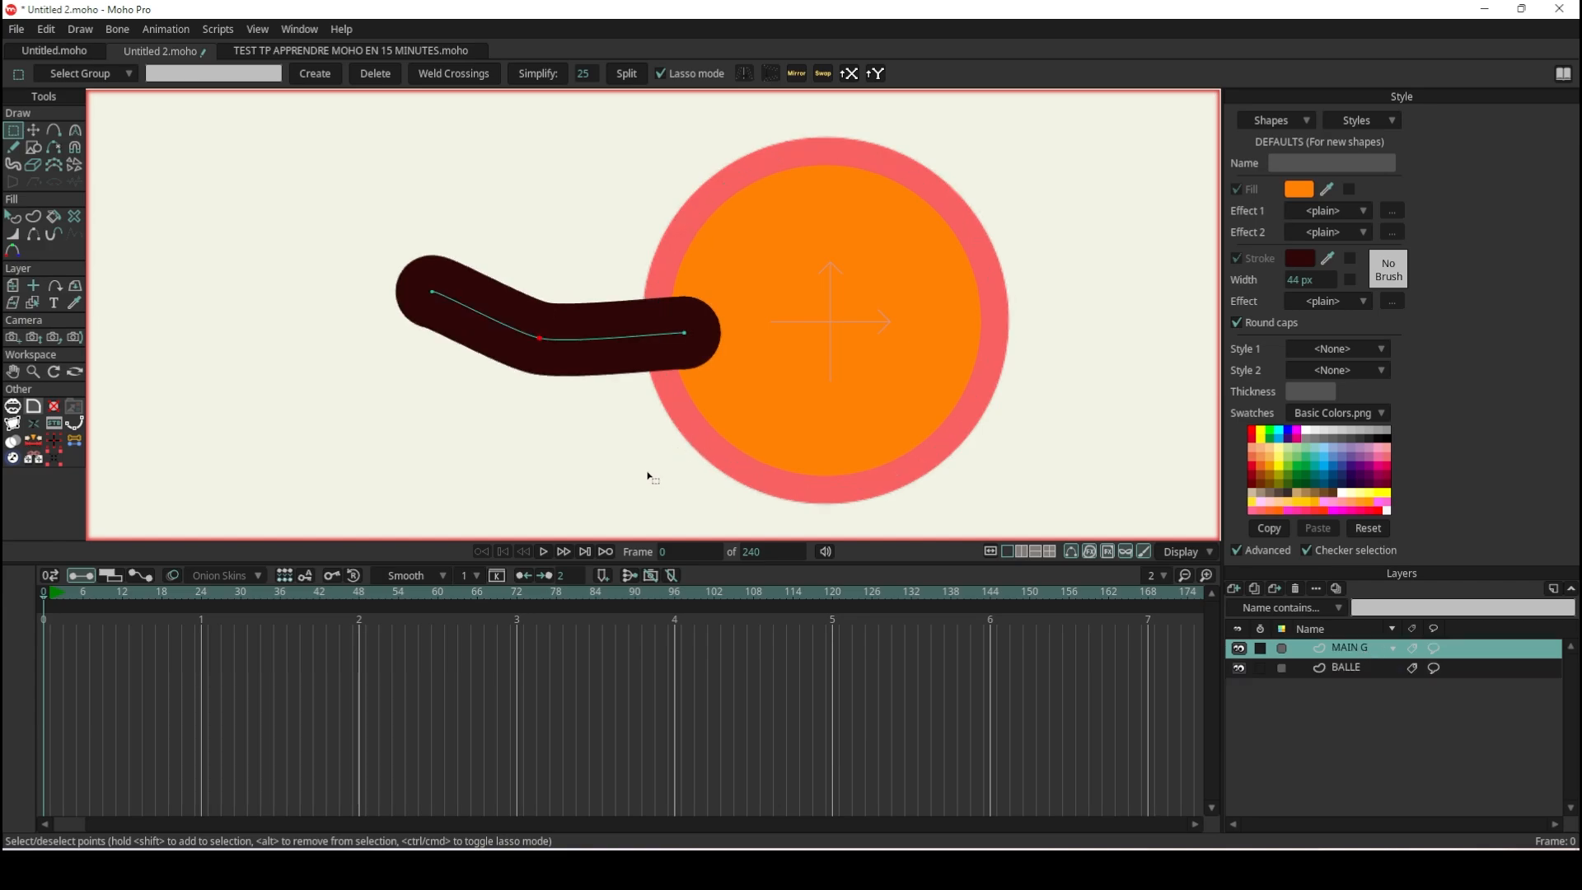
Duplicate the MAIN G layer and name the copy MAIN D.
{"action": "left_click", "coordinate": [1253, 588]}
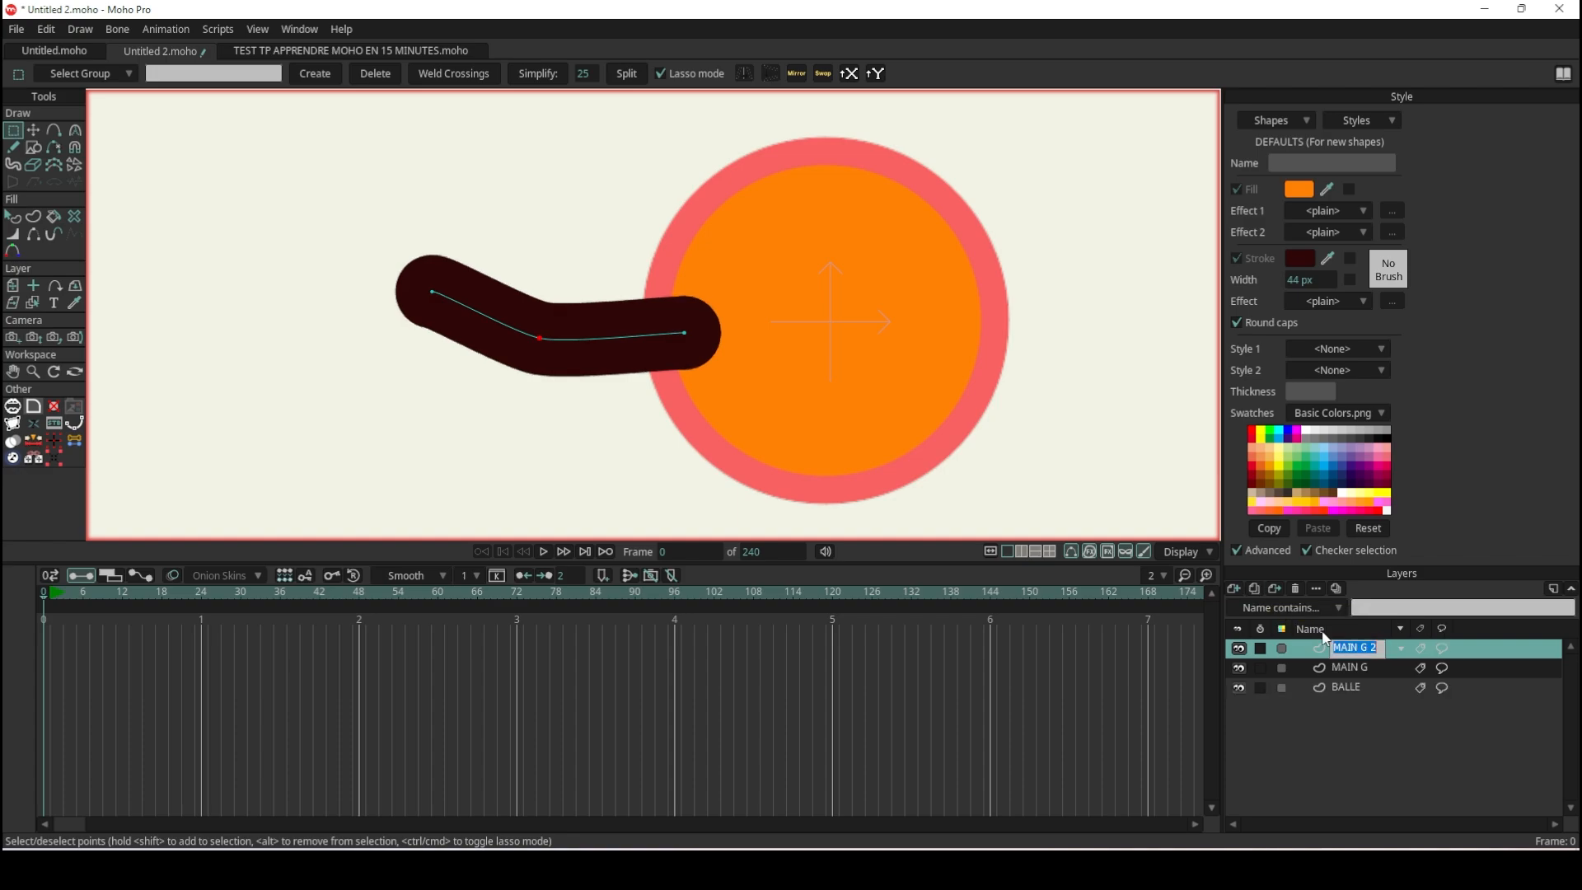
{"action": "left_click_drag", "start_coordinate": [1360, 650], "coordinate": [1380, 650]}
{"action": "type", "text": "D"}
{"action": "key", "text": "Return"}
Check the two overlapping hand layers by toggling the visibility of MAIN D and MAIN G off and back on.
{"action": "left_click", "coordinate": [1240, 649]}
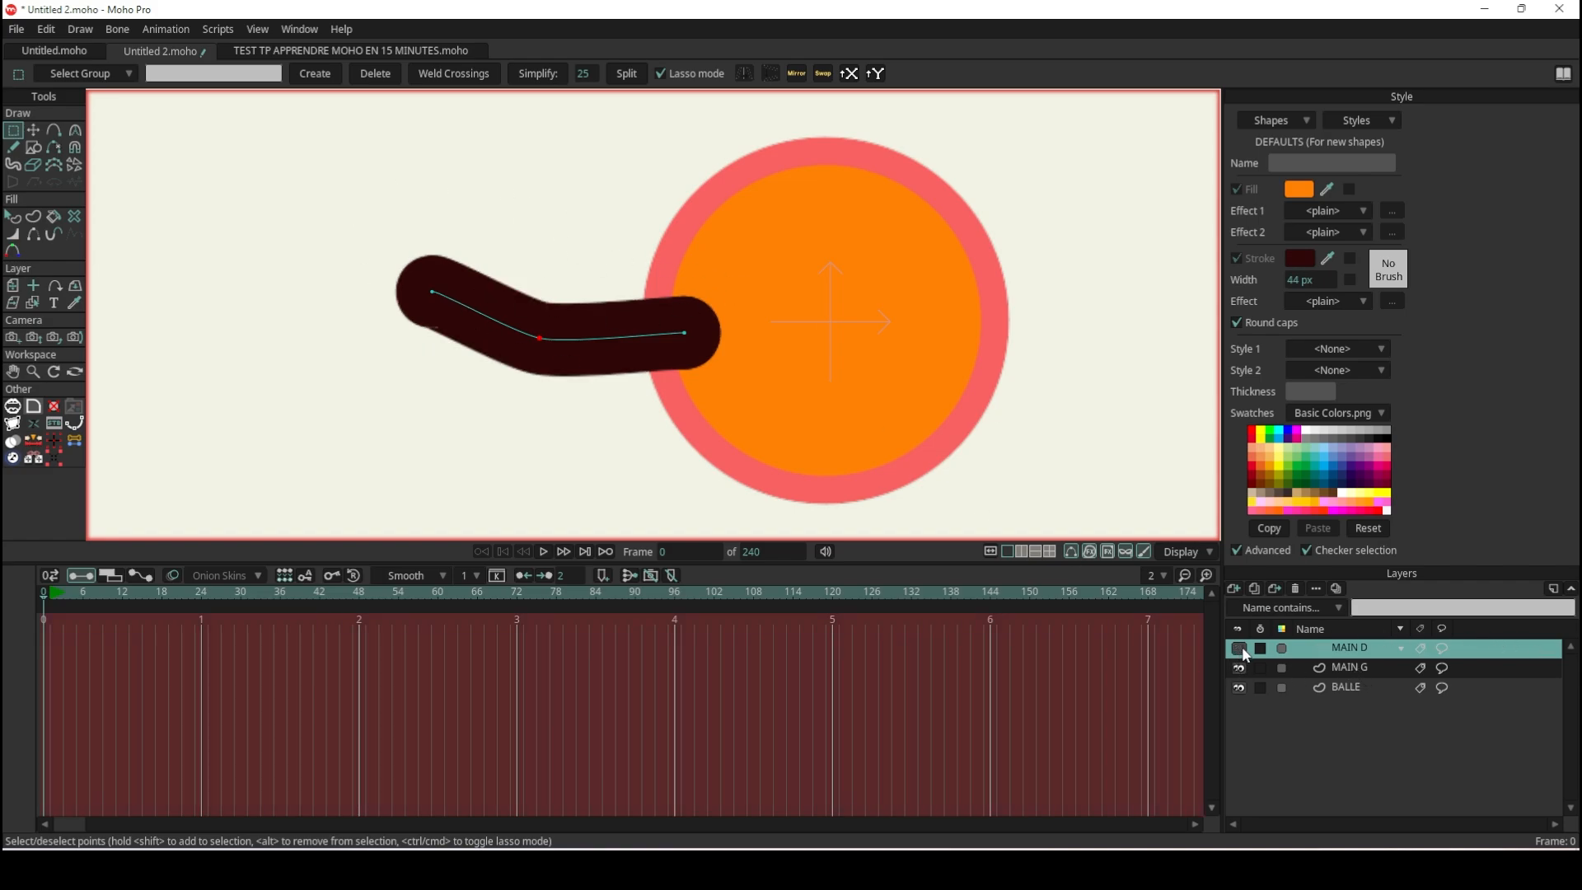
{"action": "left_click", "coordinate": [1242, 667]}
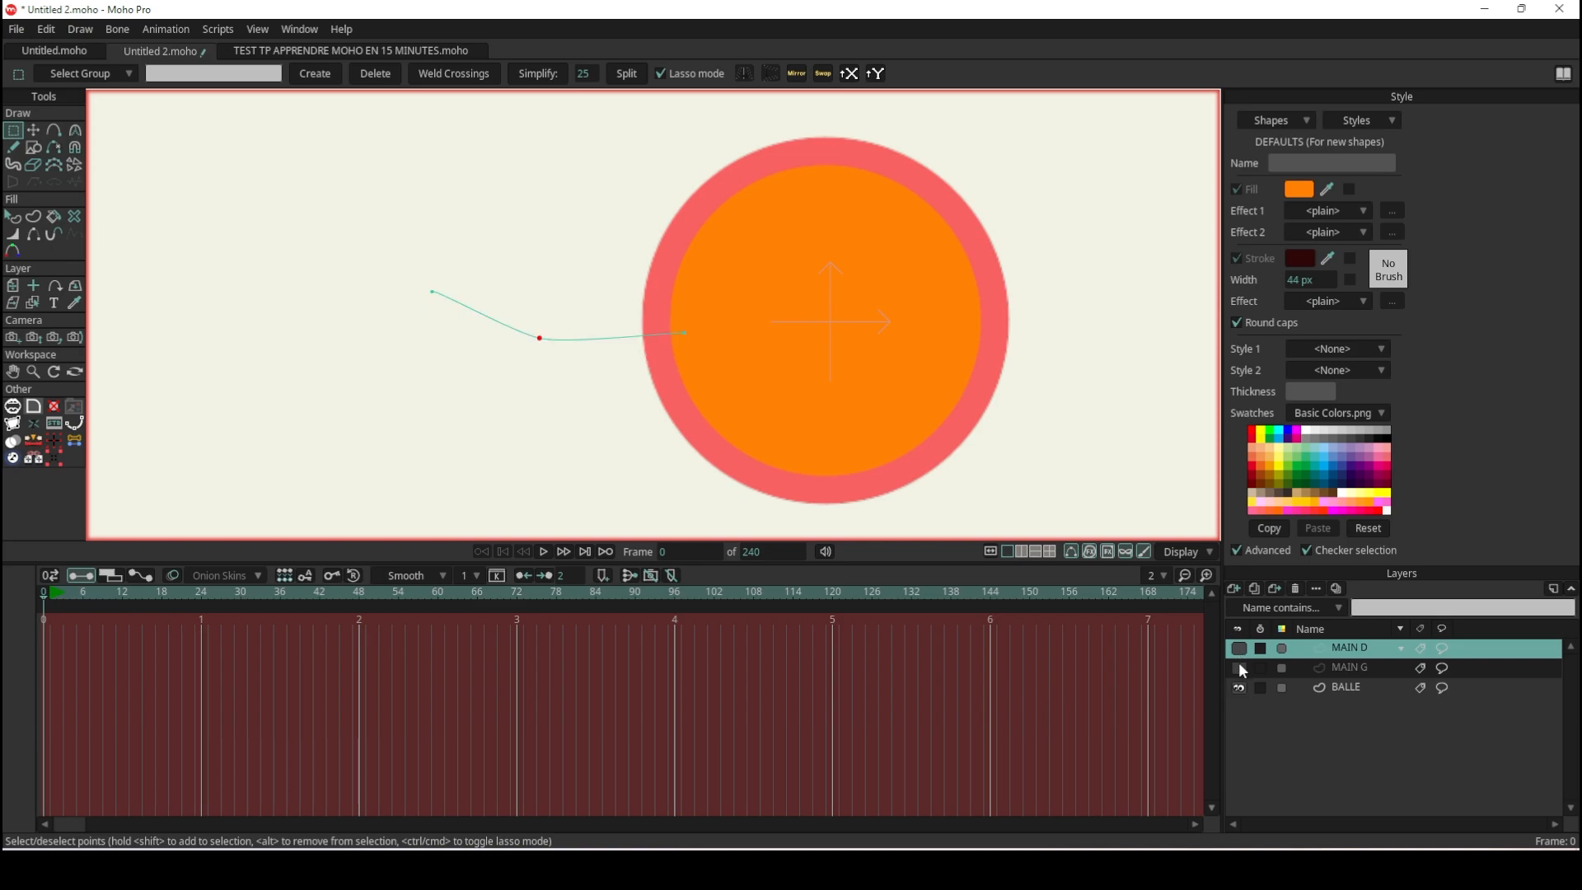
{"action": "left_click", "coordinate": [1239, 648]}
{"action": "left_click", "coordinate": [1239, 648]}
{"action": "left_click", "coordinate": [1240, 649]}
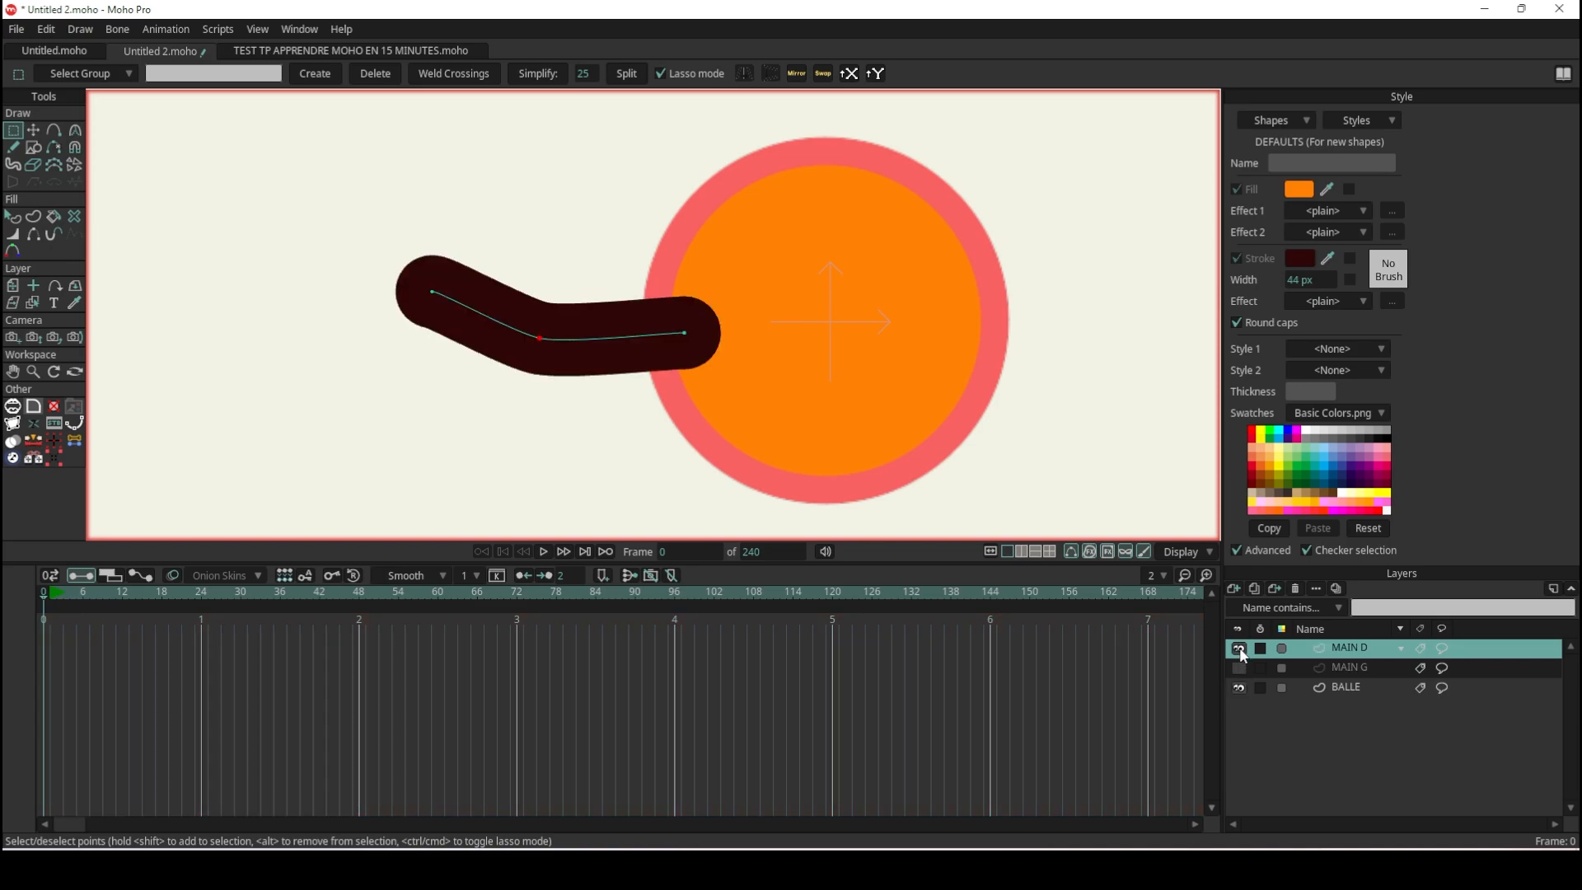
{"action": "left_click", "coordinate": [1238, 666]}
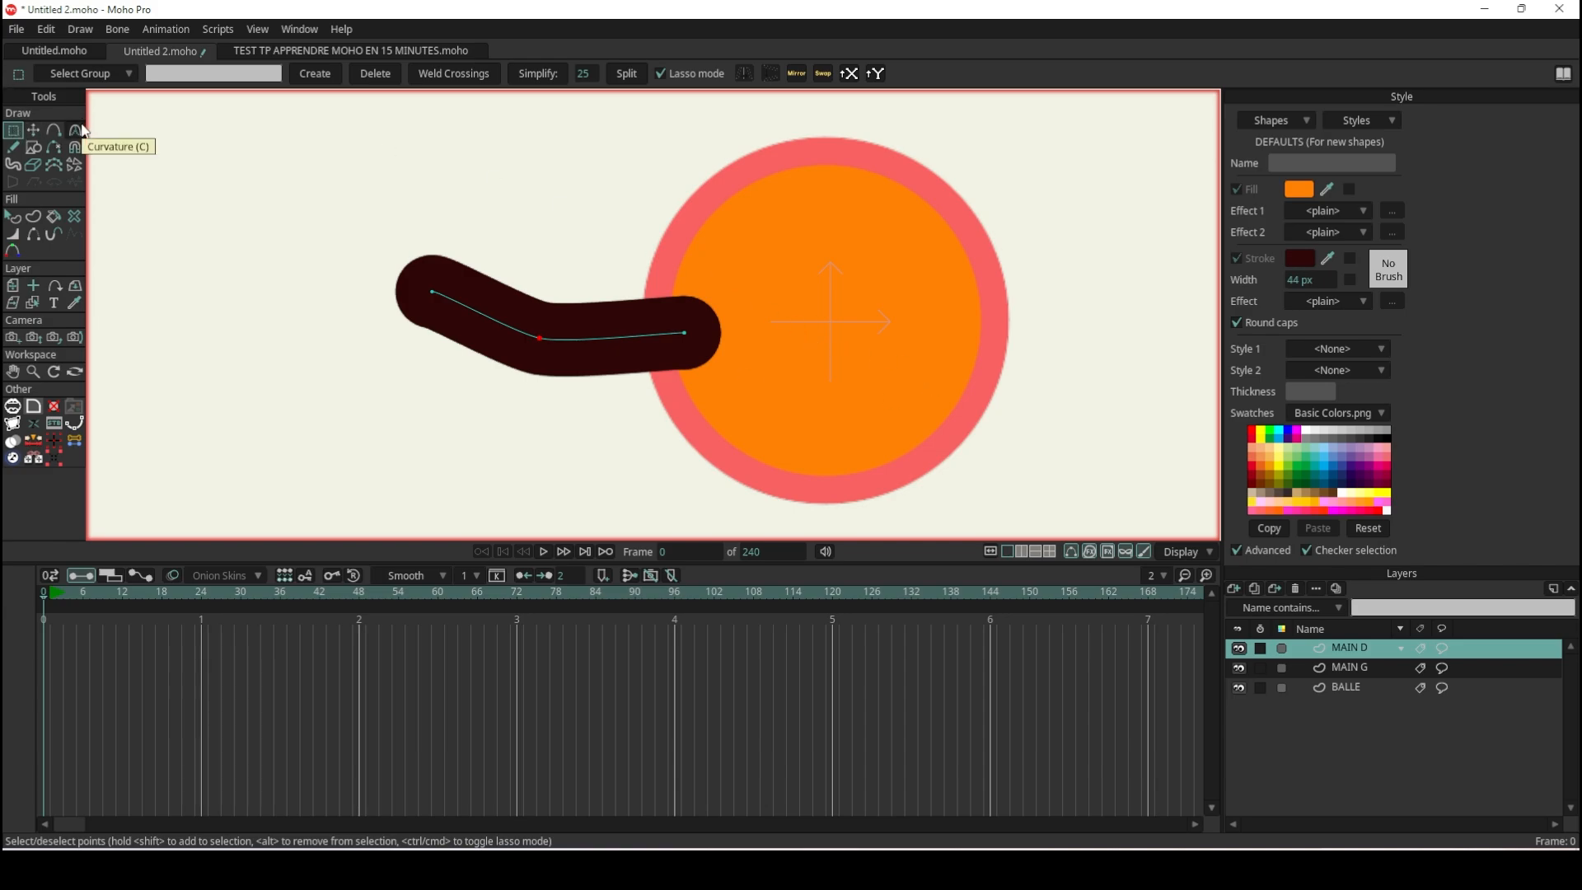
Flip the MAIN D layer horizontally with Transform Layer, placing the second hand on the opposite side of the ball.
{"action": "left_click", "coordinate": [14, 287]}
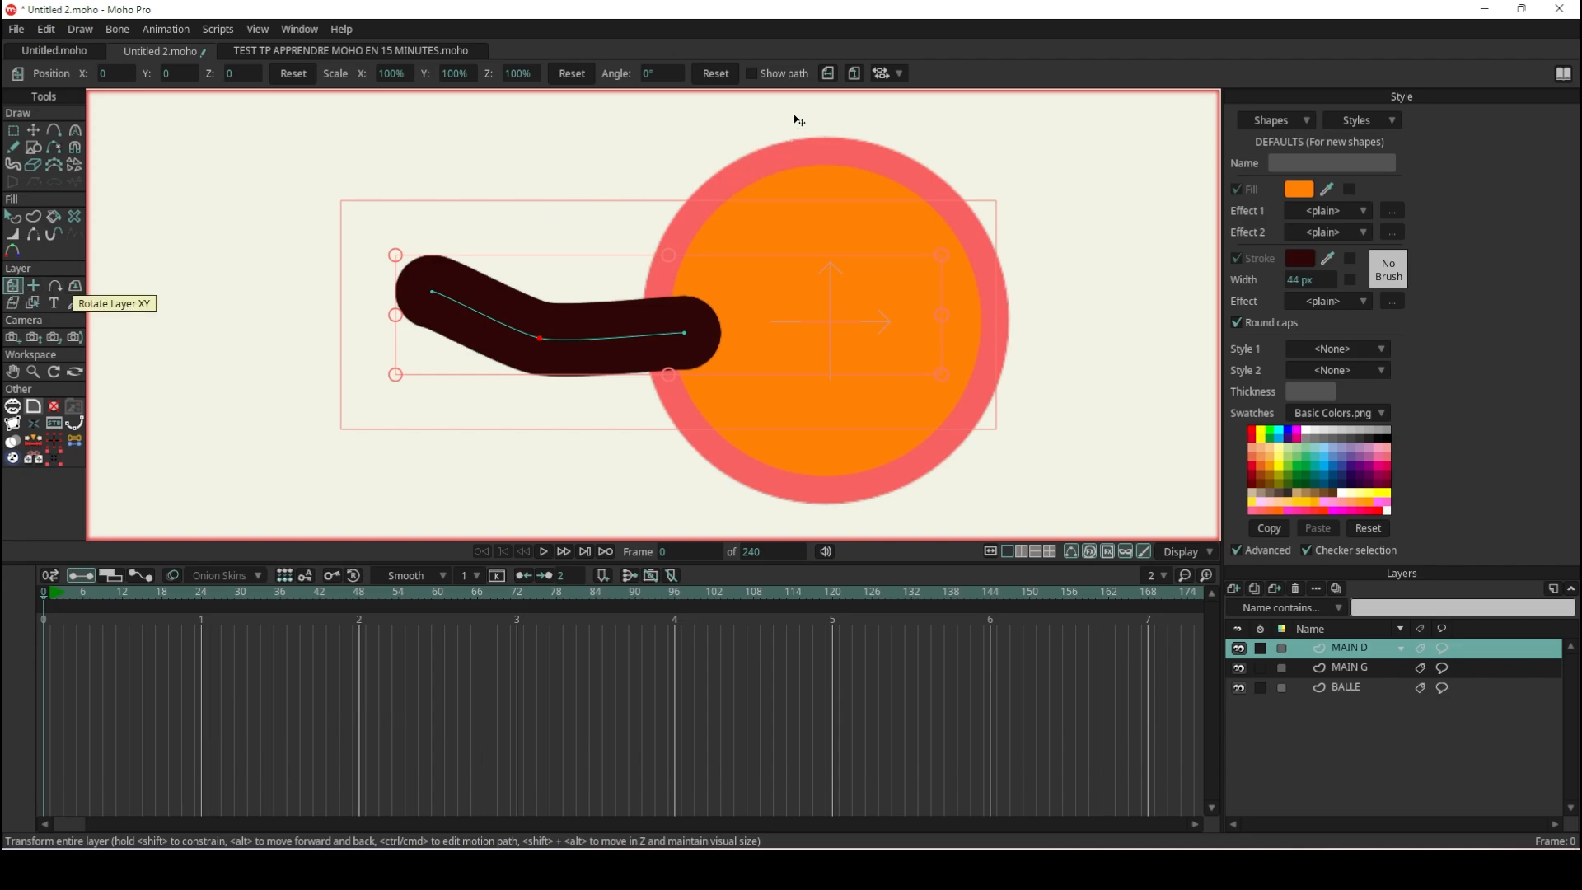
{"action": "left_click", "coordinate": [829, 74]}
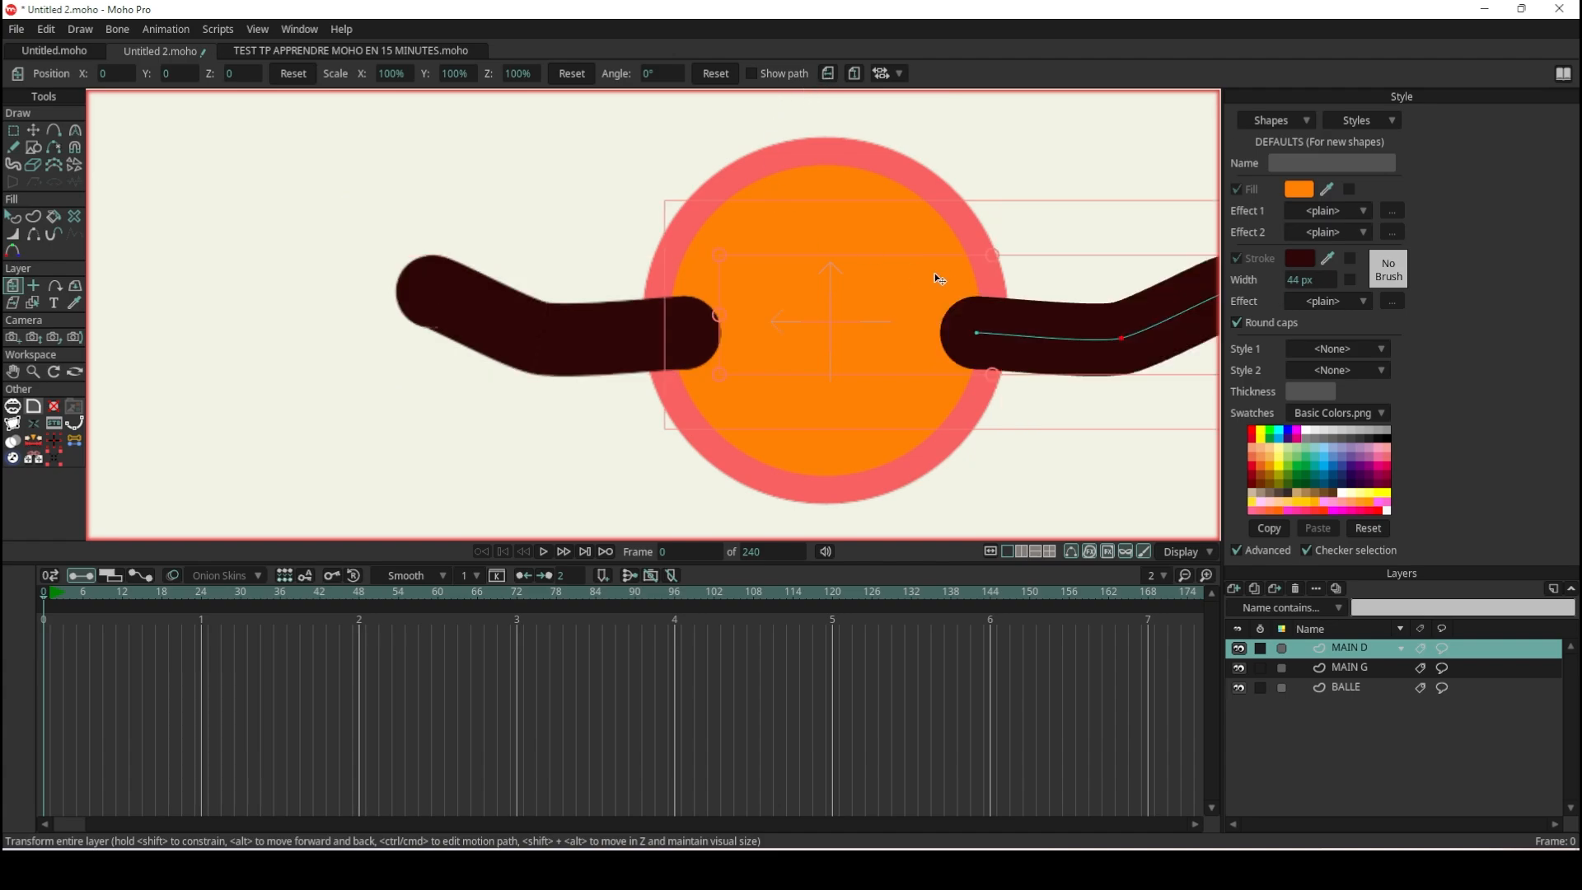
{"action": "scroll", "coordinate": [934, 273], "scroll_direction": "down", "scroll_amount": 4}
{"action": "scroll", "coordinate": [837, 335], "scroll_direction": "up", "scroll_amount": 5}
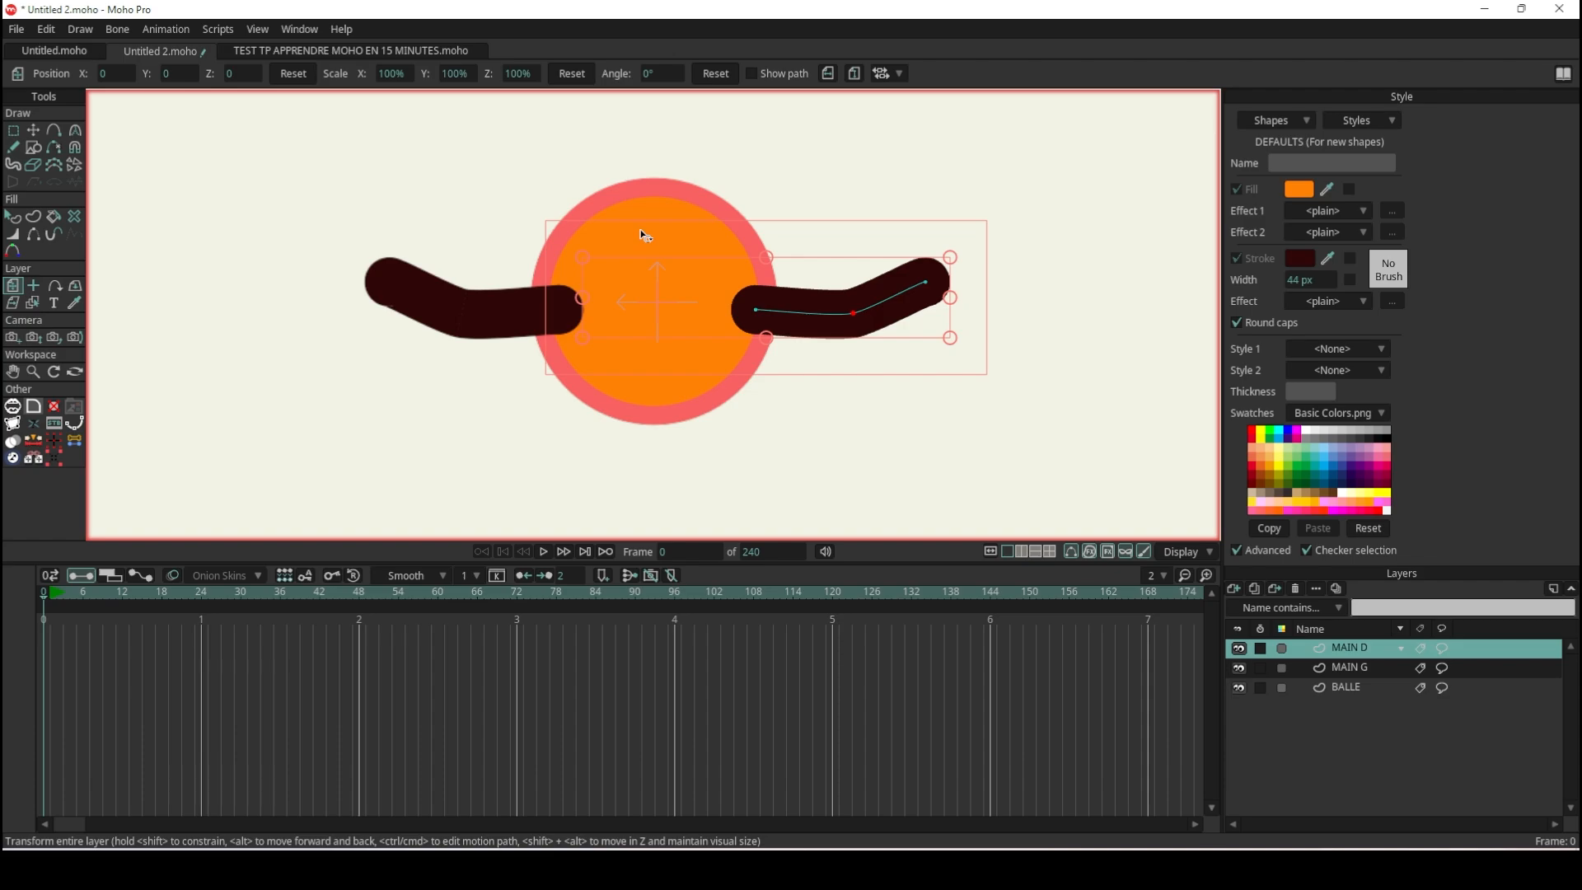
{"action": "scroll", "coordinate": [640, 229], "scroll_direction": "down", "scroll_amount": 4}
{"action": "scroll", "coordinate": [640, 229], "scroll_direction": "up", "scroll_amount": 5}
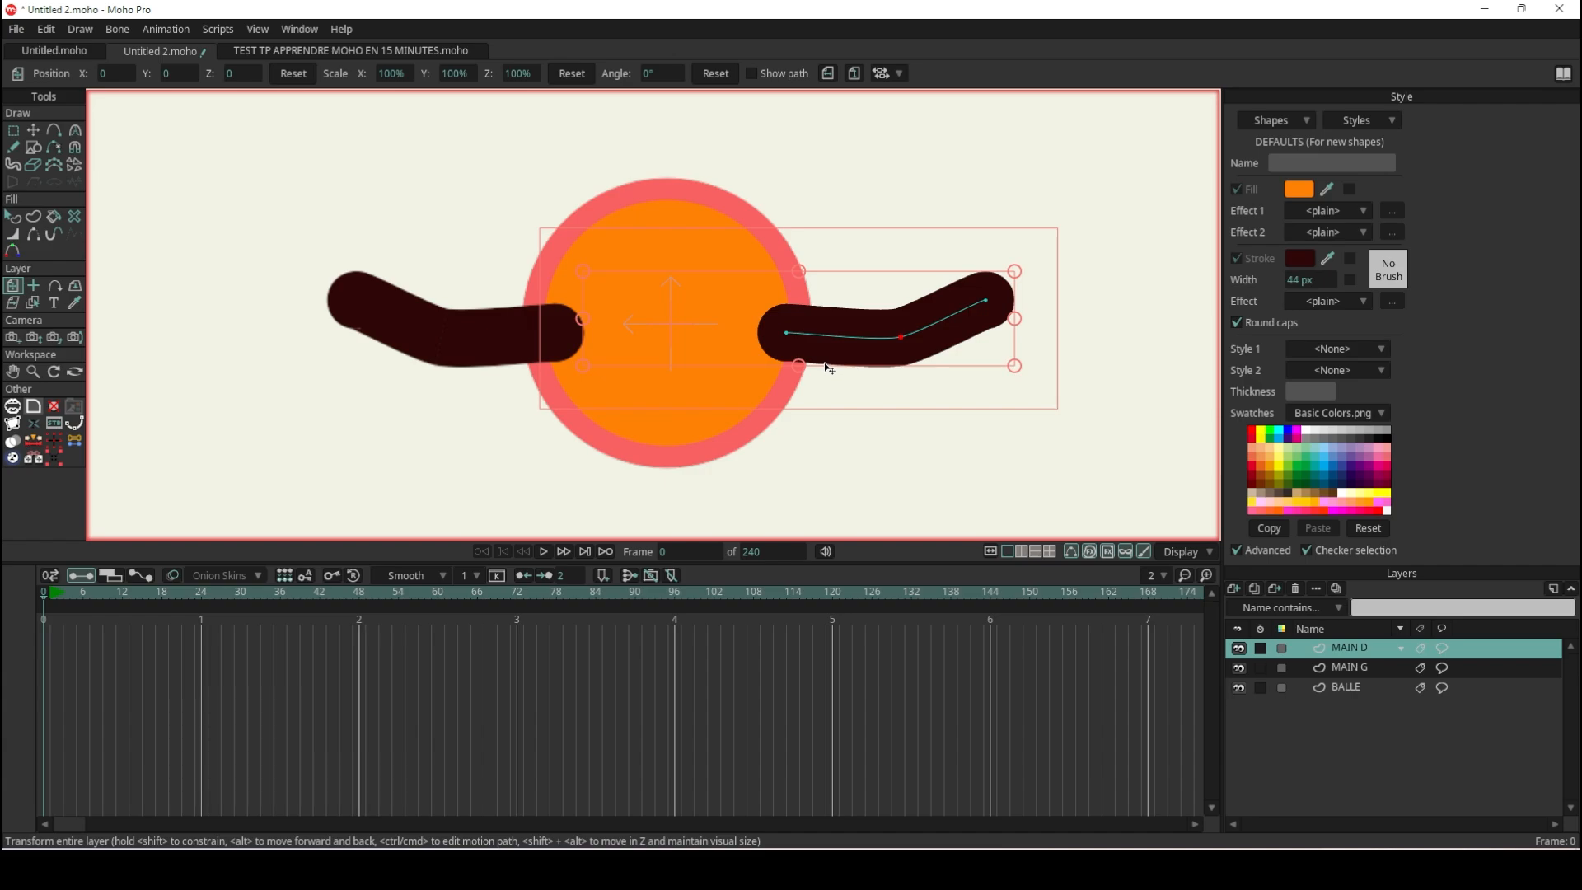
Move the BALLE layer above MAIN D and MAIN G so the ball covers the inner ends of the hands.
{"action": "left_click", "coordinate": [1354, 687]}
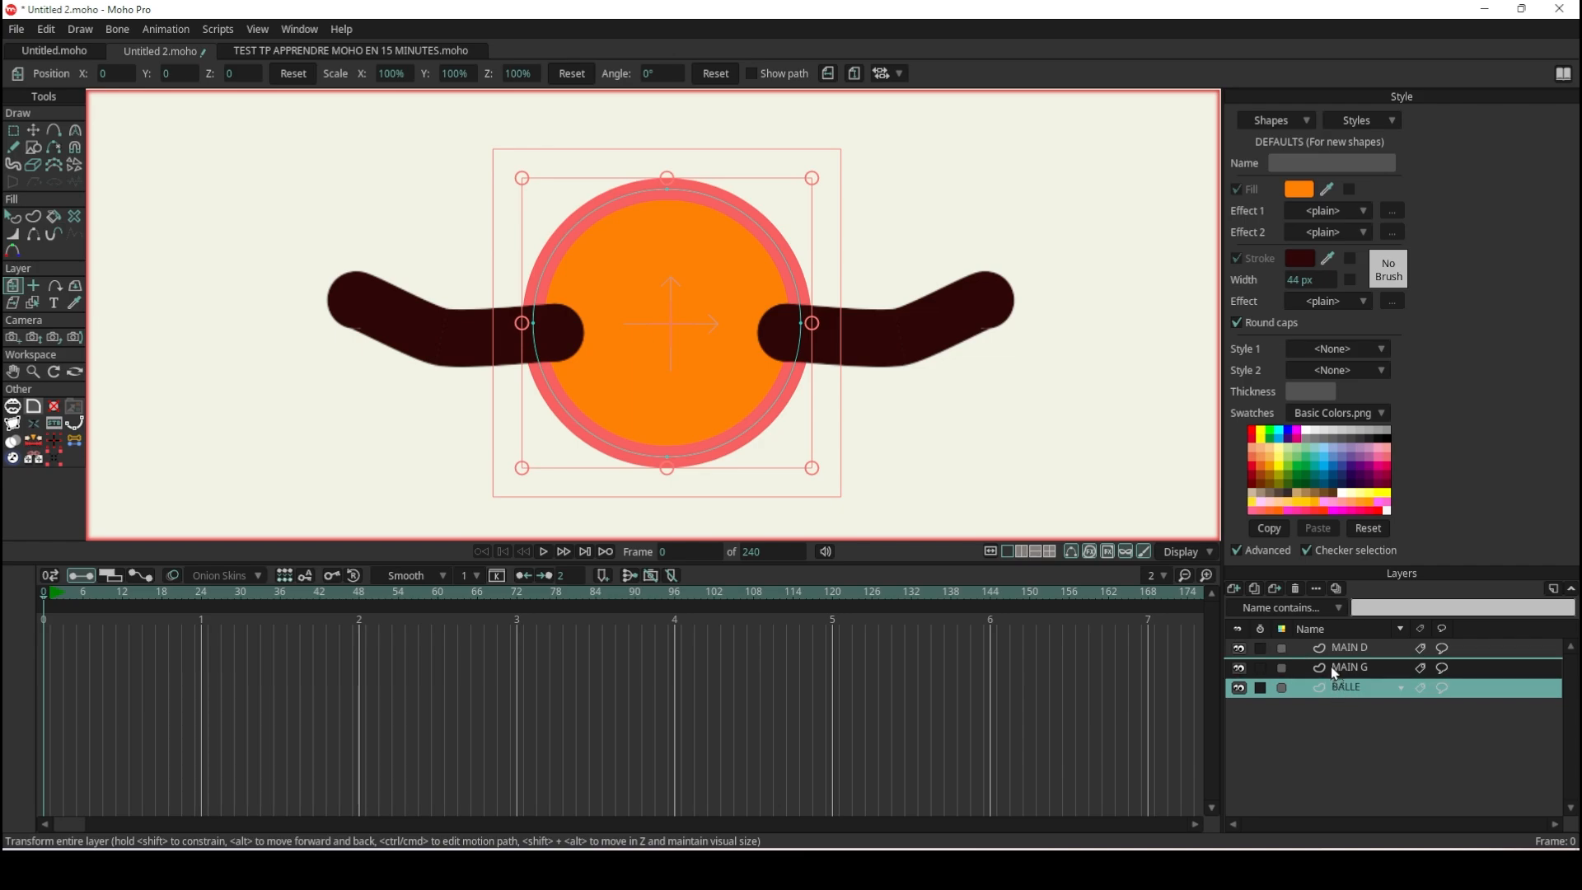
{"action": "left_click_drag", "start_coordinate": [1332, 655], "coordinate": [1326, 648]}
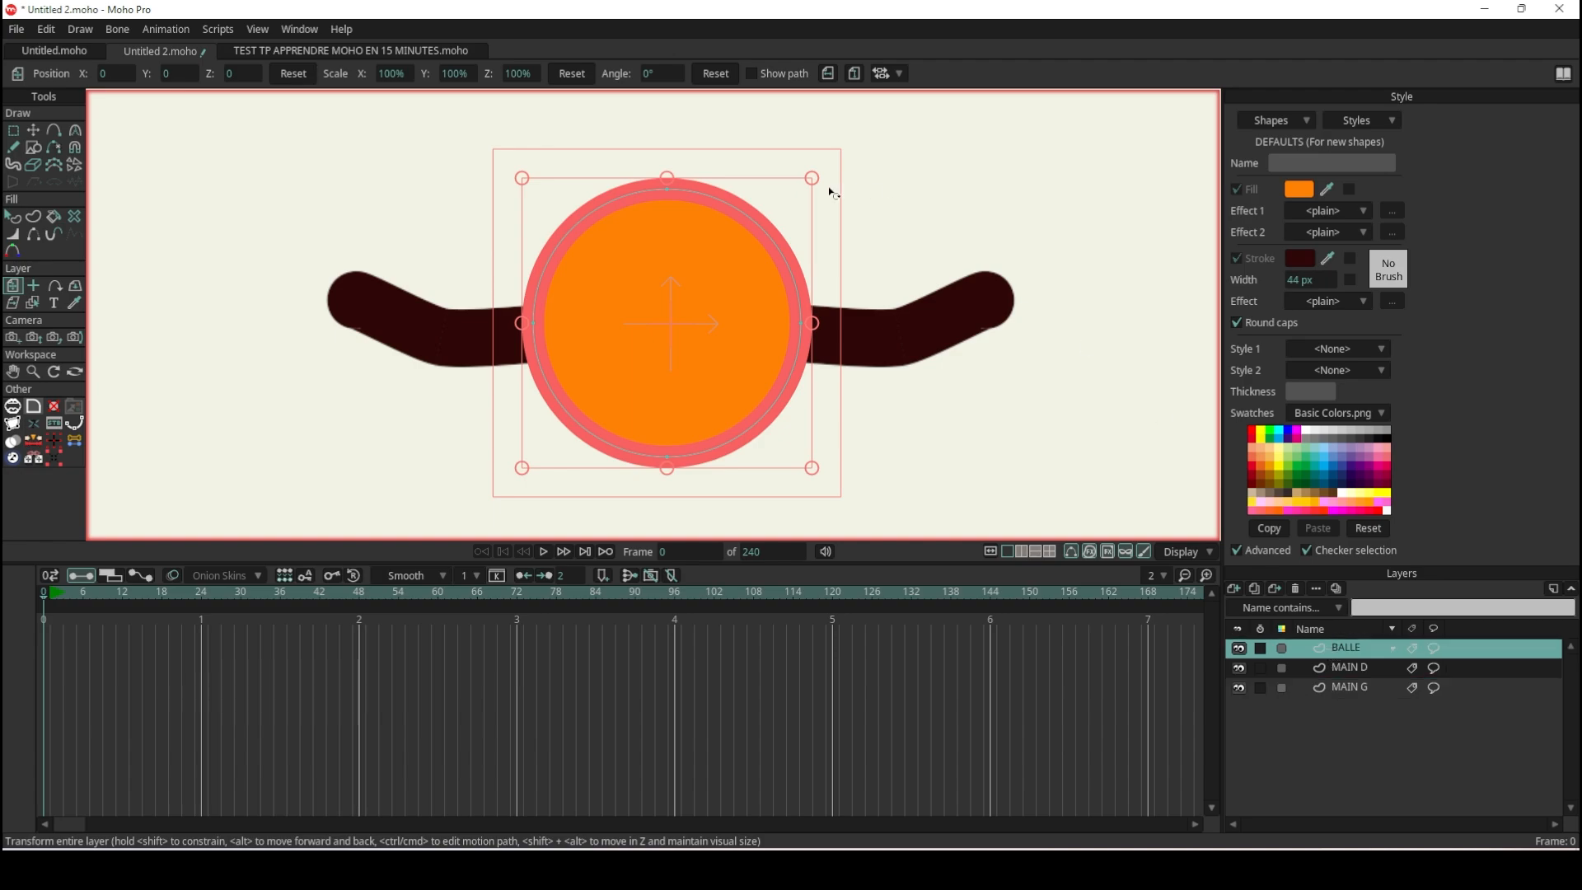
{"action": "left_click", "coordinate": [13, 216]}
{"action": "scroll", "coordinate": [715, 320], "scroll_direction": "down", "scroll_amount": 4}
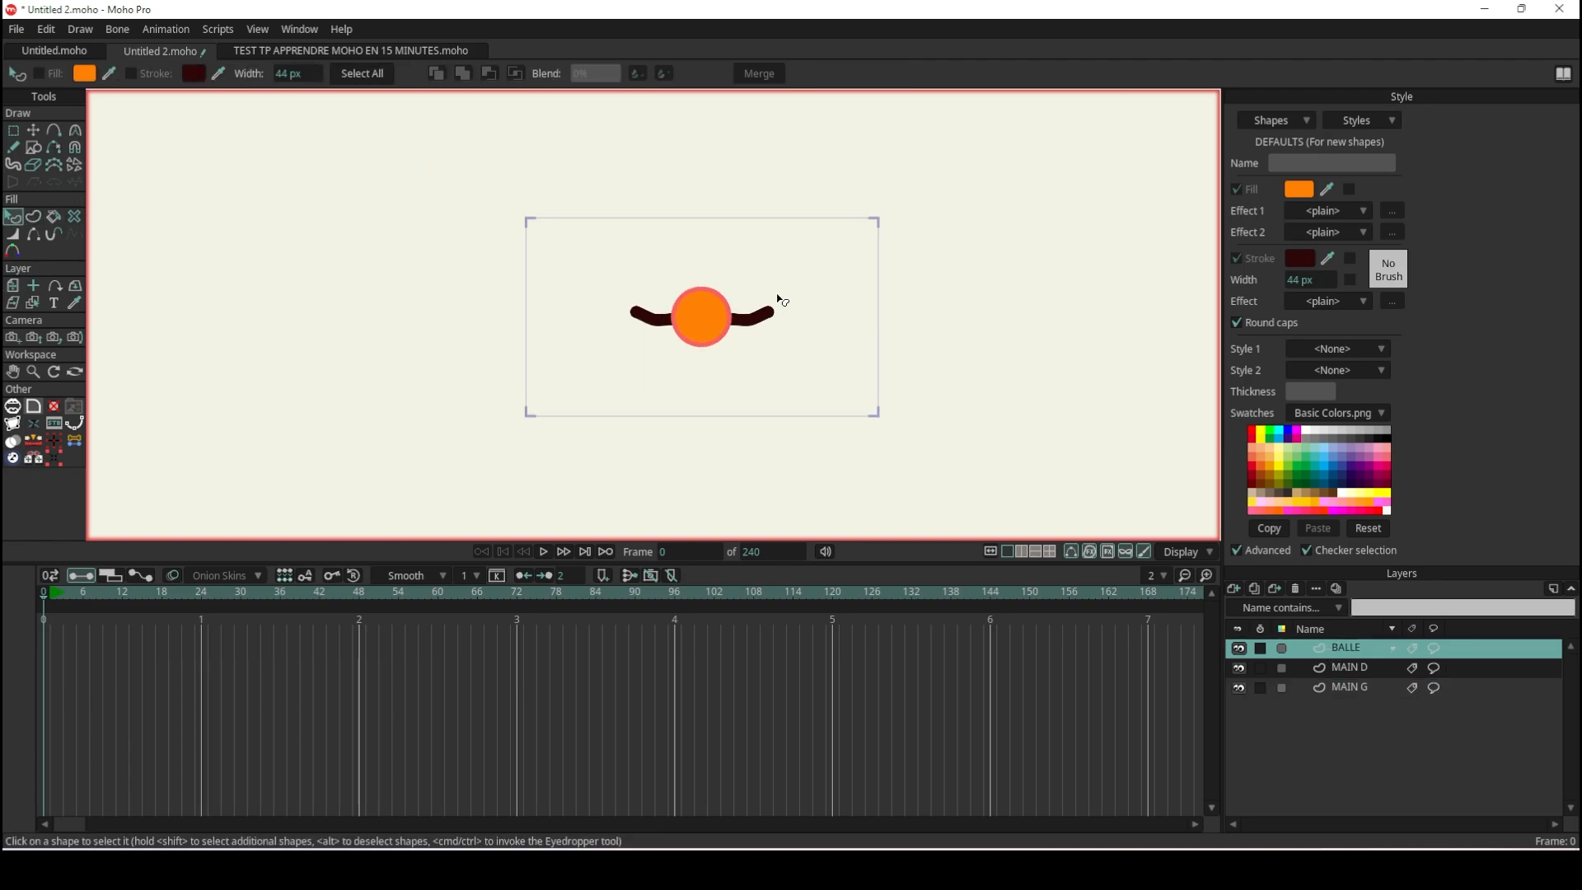
{"action": "scroll", "coordinate": [704, 323], "scroll_direction": "up", "scroll_amount": 5}
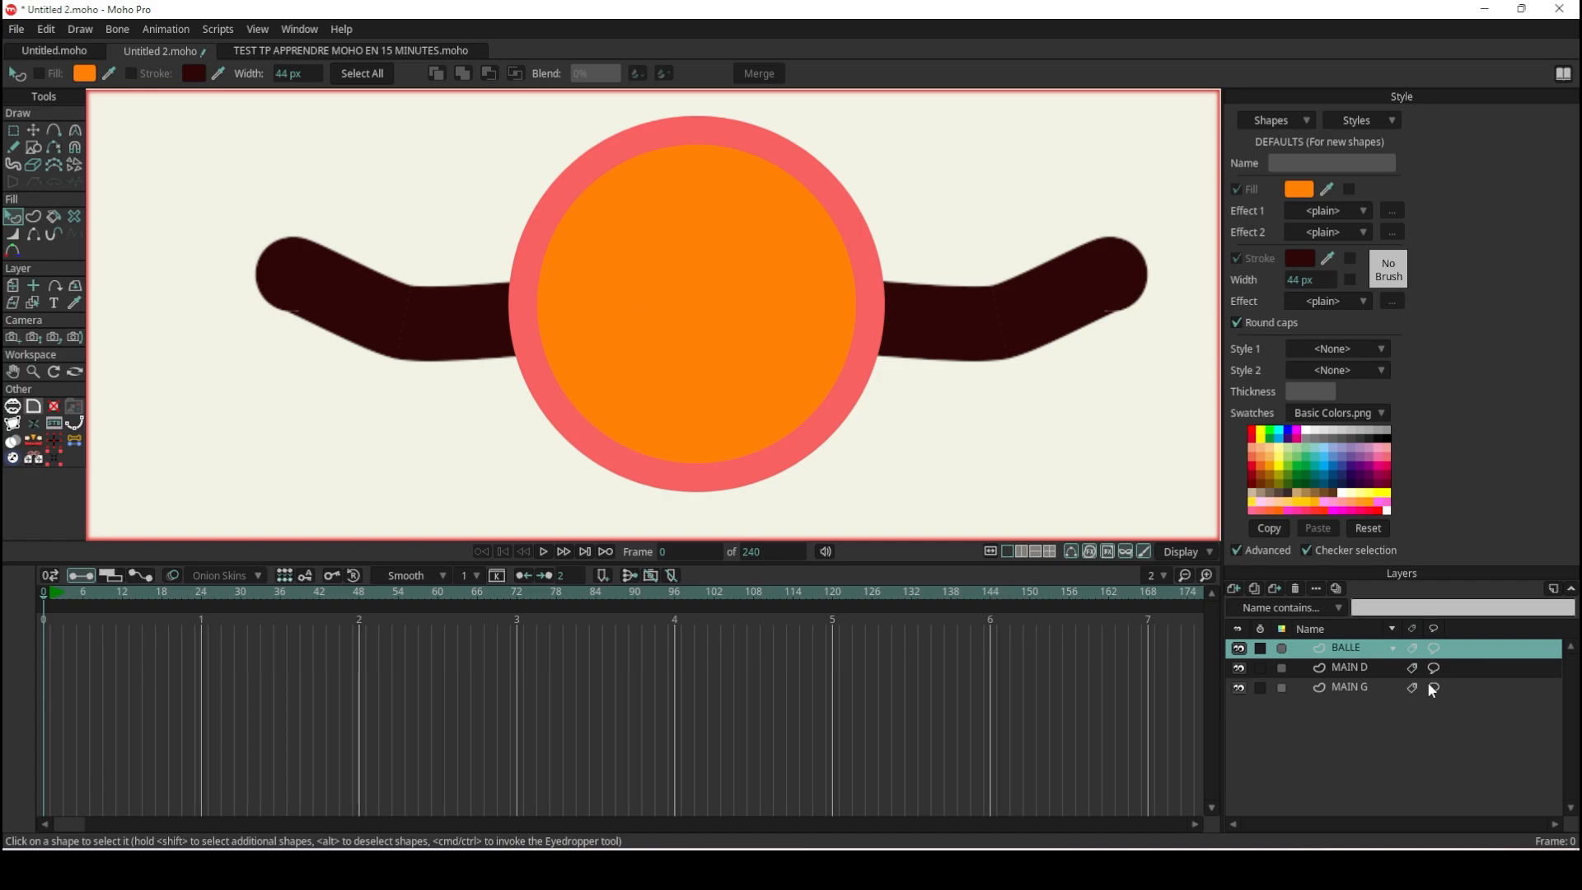
Group the BALLE, MAIN D and MAIN G layers with Group With Selection and name the group BALLE REBONDISSANTE.
{"action": "double_click", "coordinate": [1345, 648]}
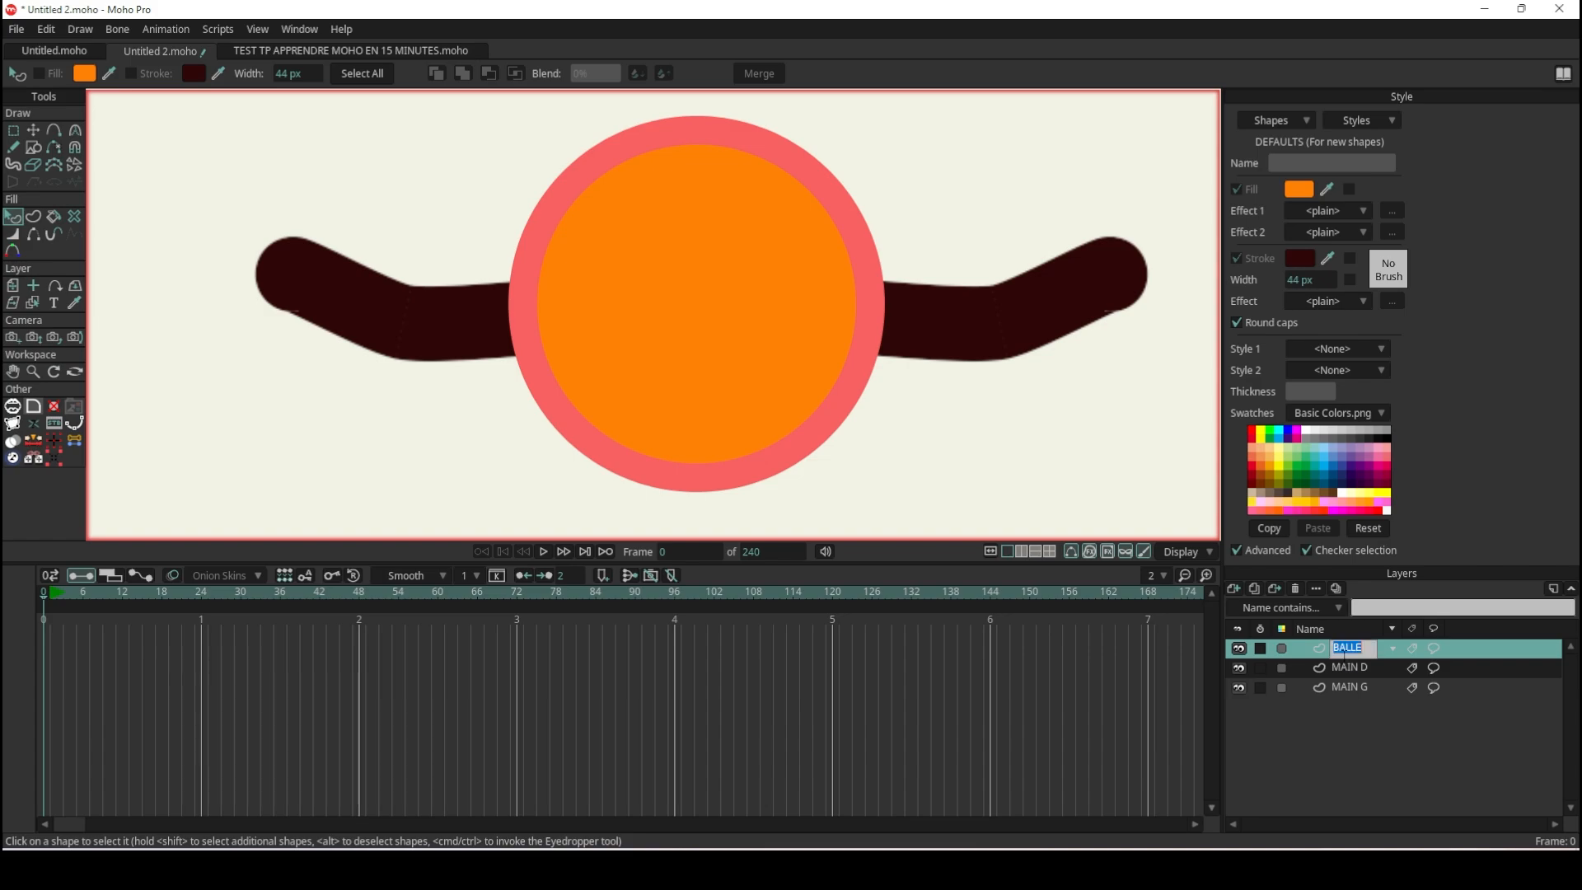
{"action": "left_click", "coordinate": [1323, 654]}
{"action": "left_click", "coordinate": [1333, 688], "text": "shift"}
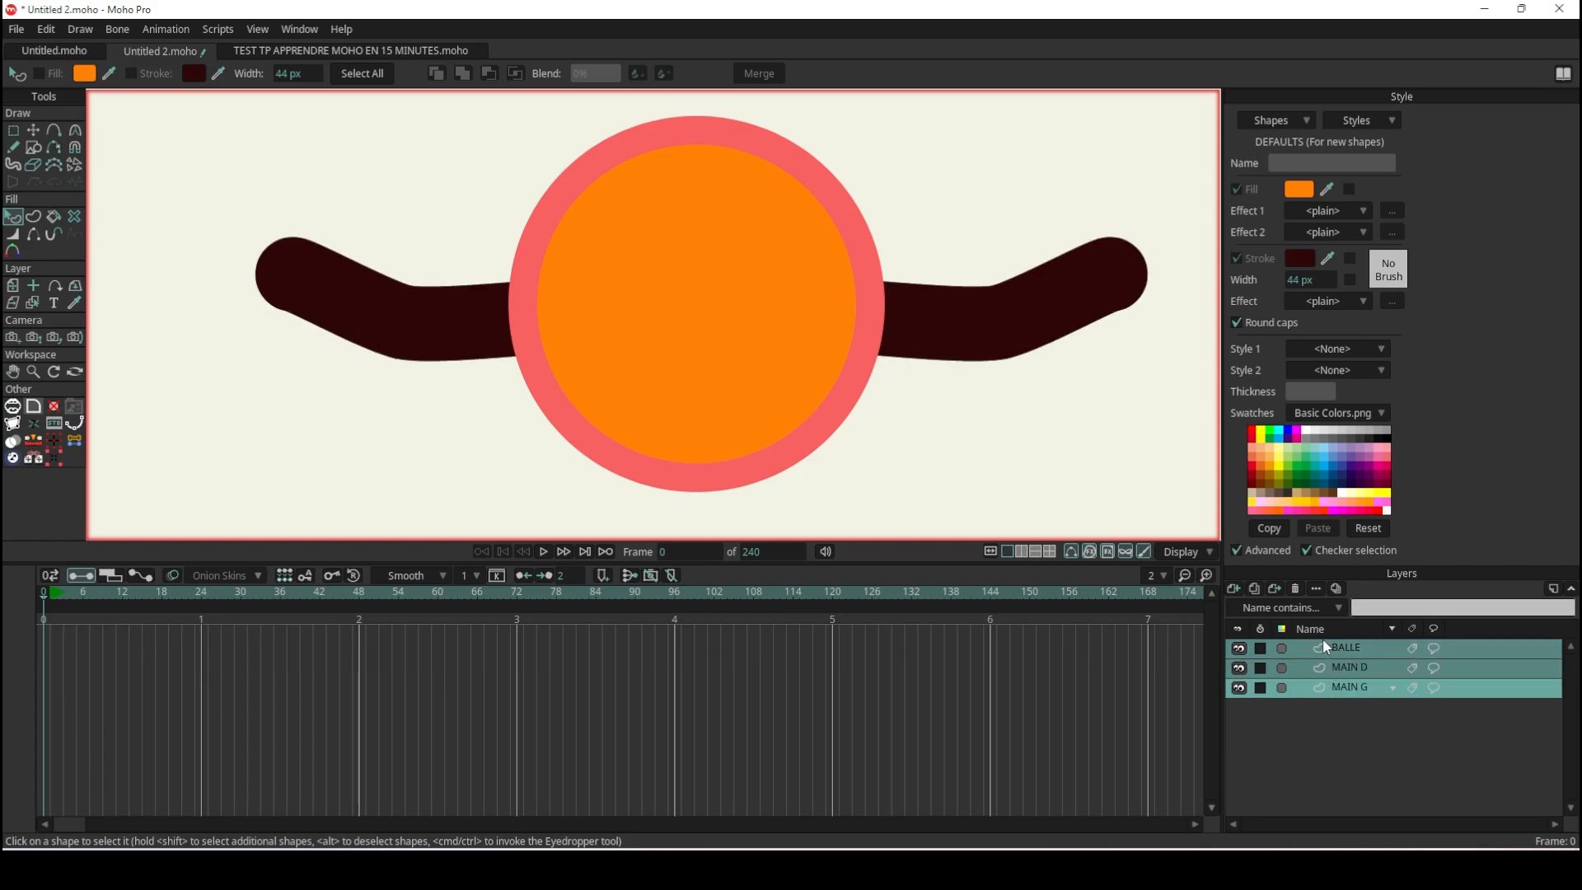
{"action": "left_click", "coordinate": [1234, 591]}
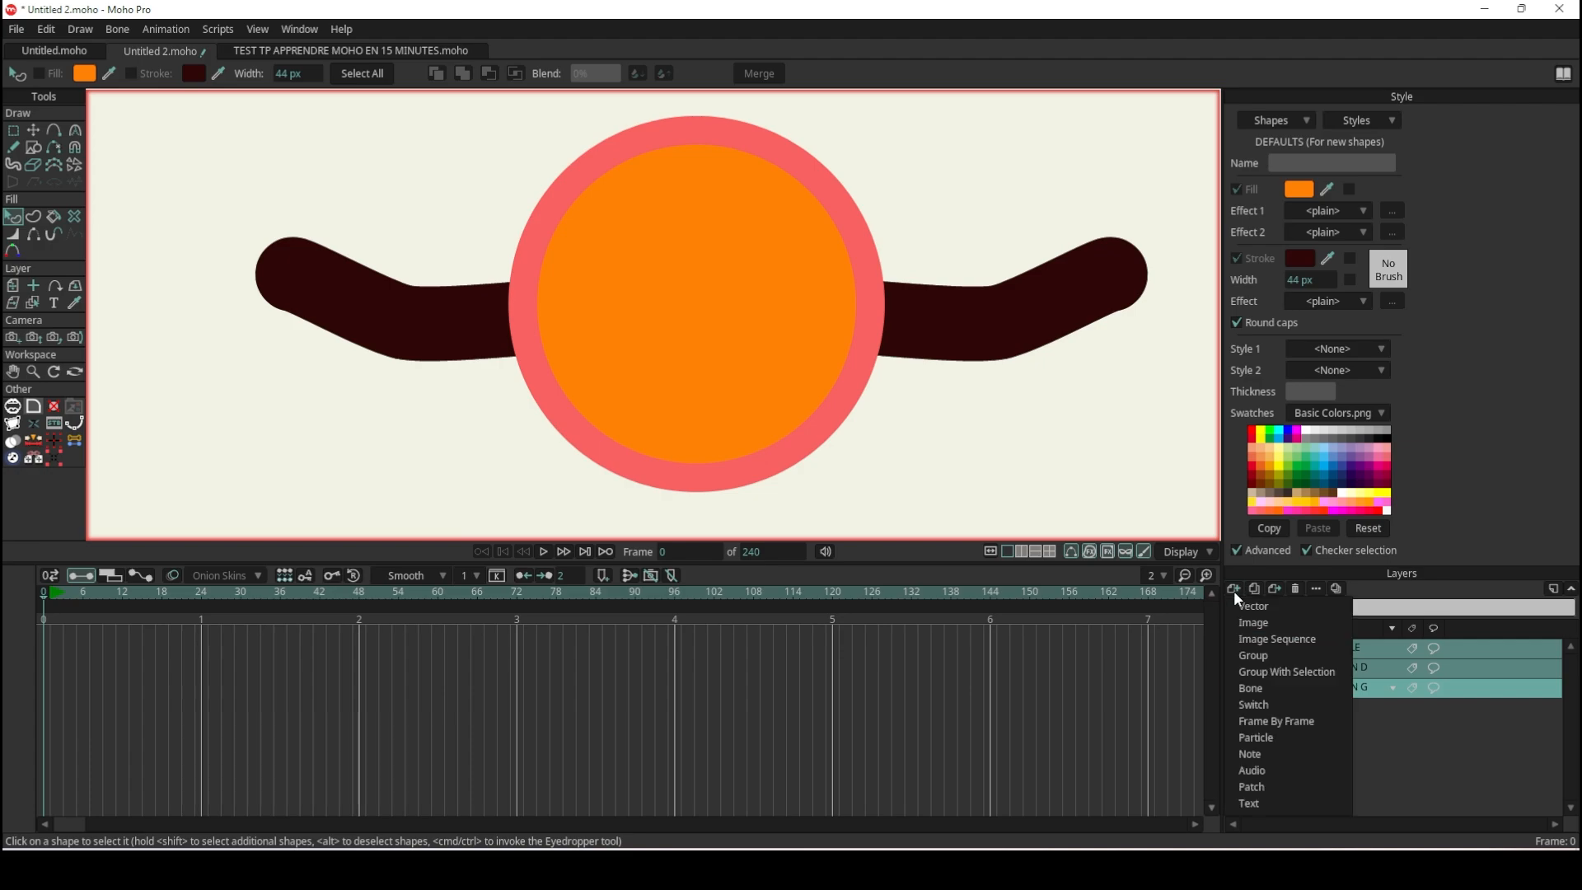
{"action": "left_click", "coordinate": [1270, 671]}
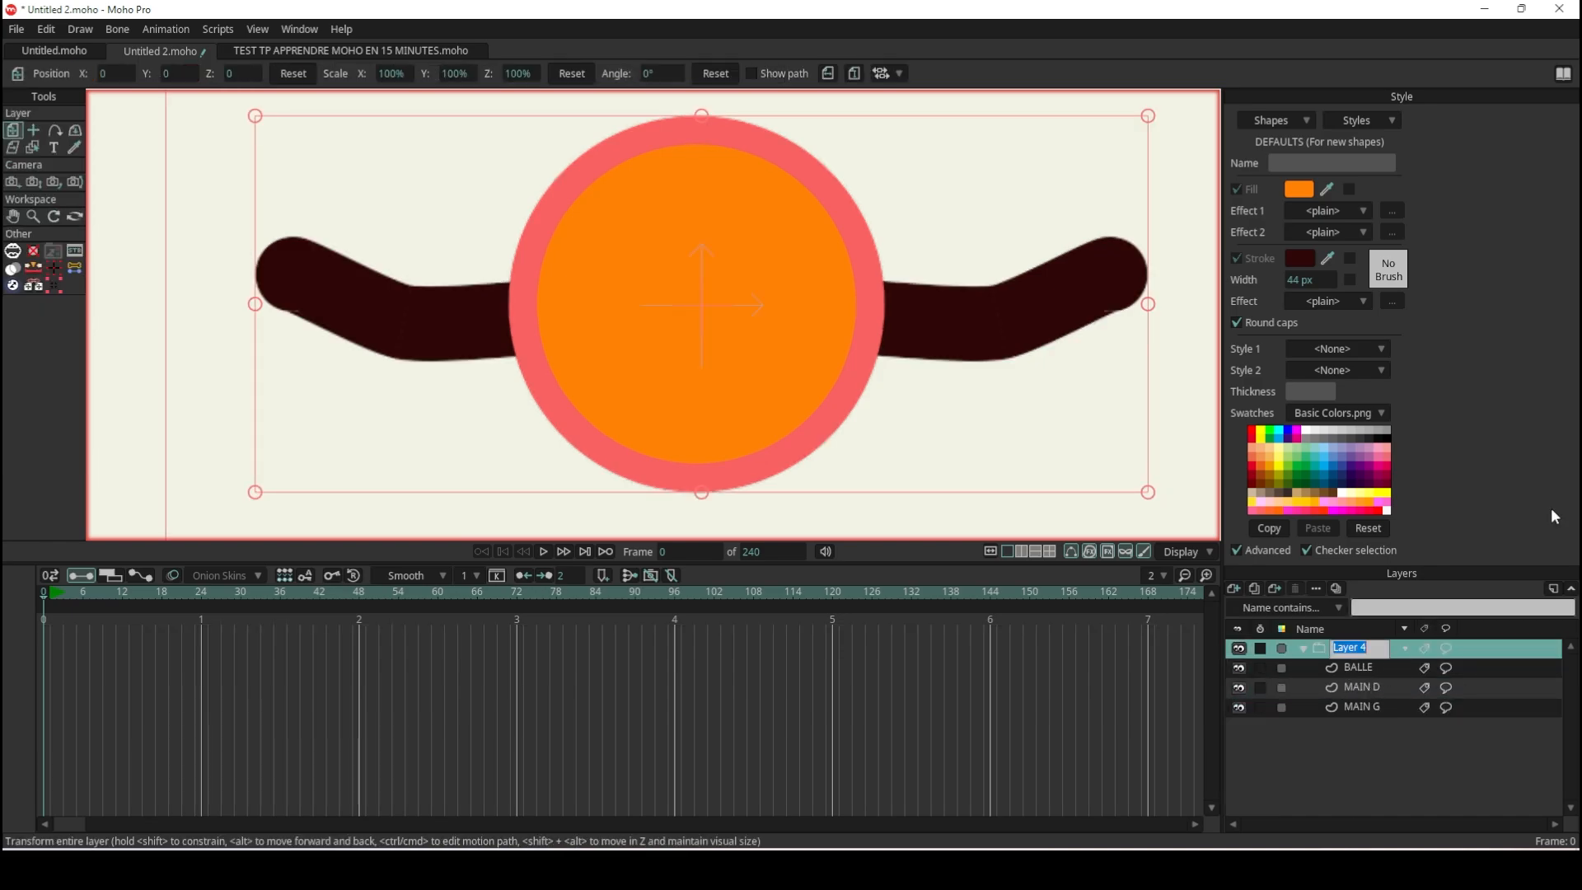
{"action": "type", "text": "BALLE RE"}
{"action": "type", "text": "BONDISSAN"}
{"action": "type", "text": "T"}
{"action": "key", "text": "Return"}
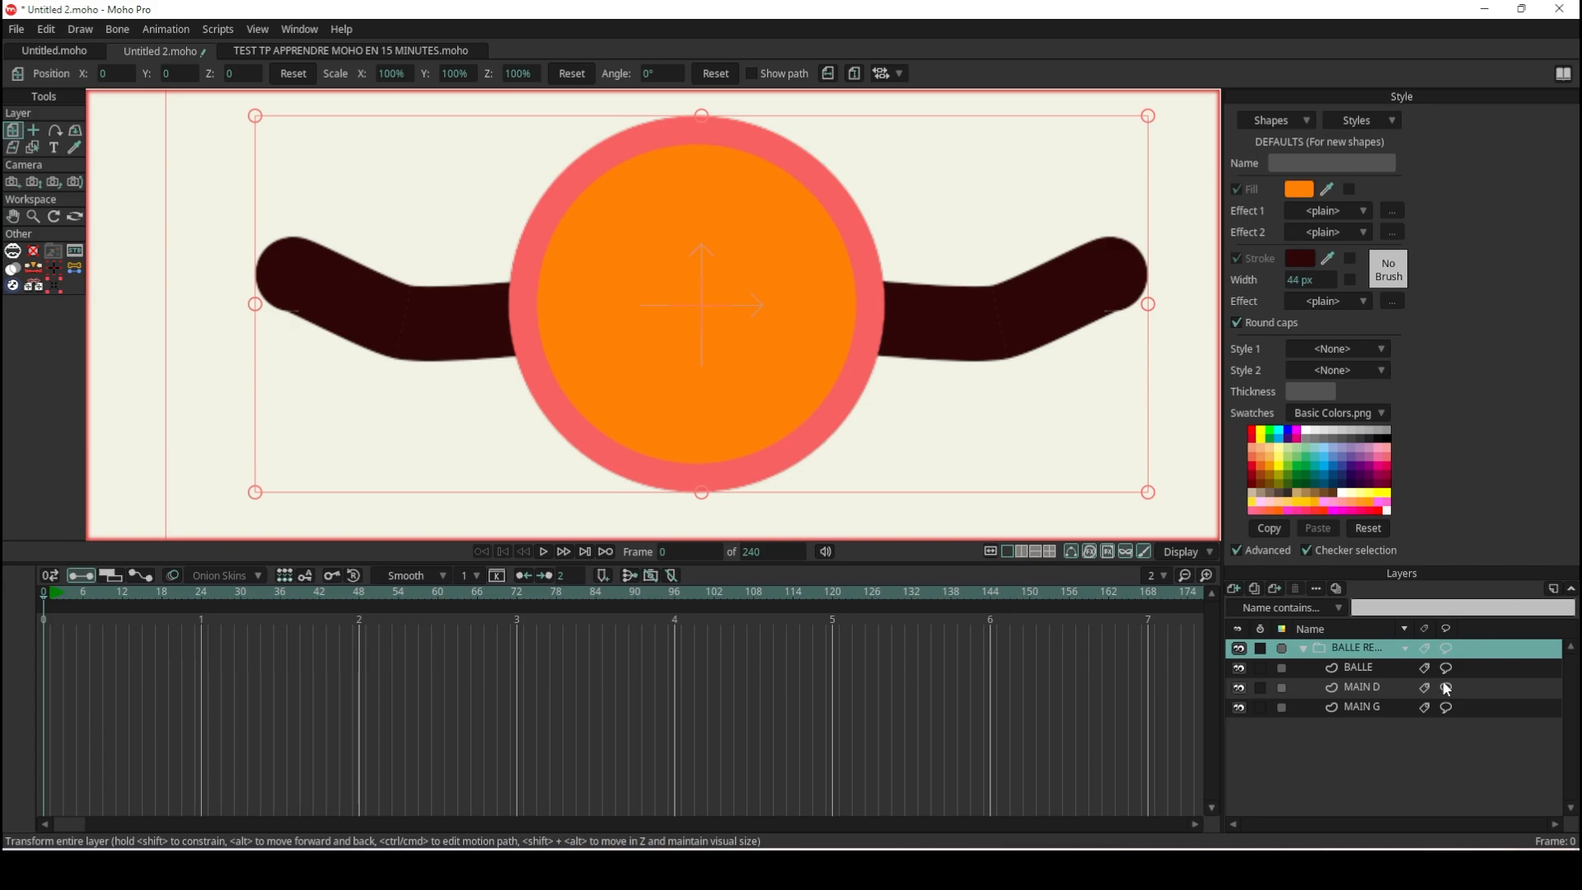
Collapse the BALLE REBONDISSANTE group and add a bone layer named BALLE BONES above it.
{"action": "scroll", "coordinate": [799, 318], "scroll_direction": "down", "scroll_amount": 5}
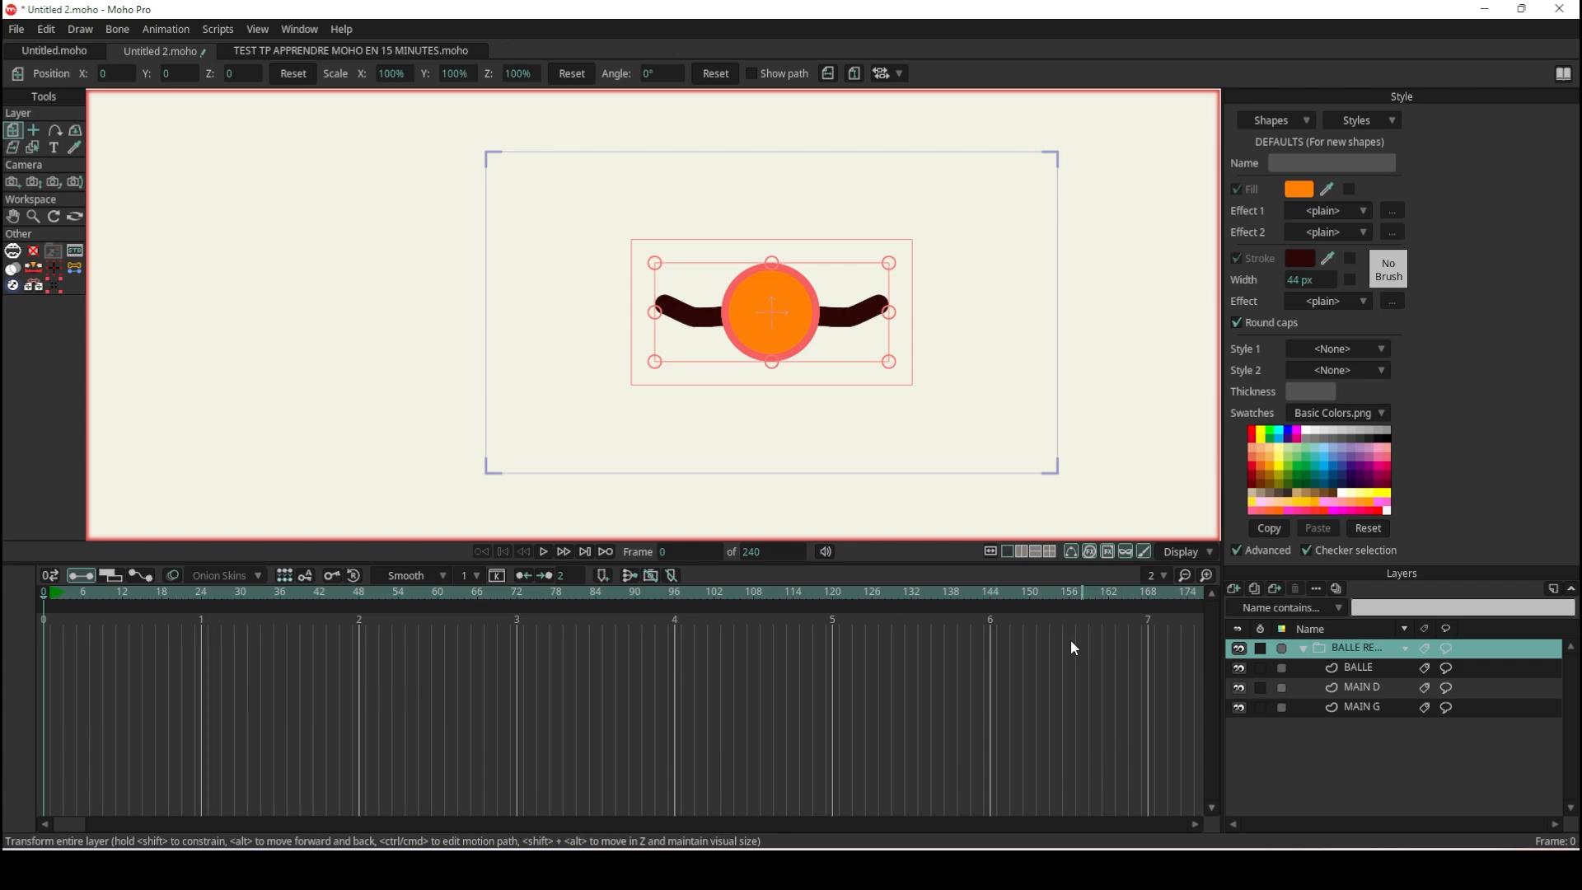
{"action": "left_click", "coordinate": [1303, 650]}
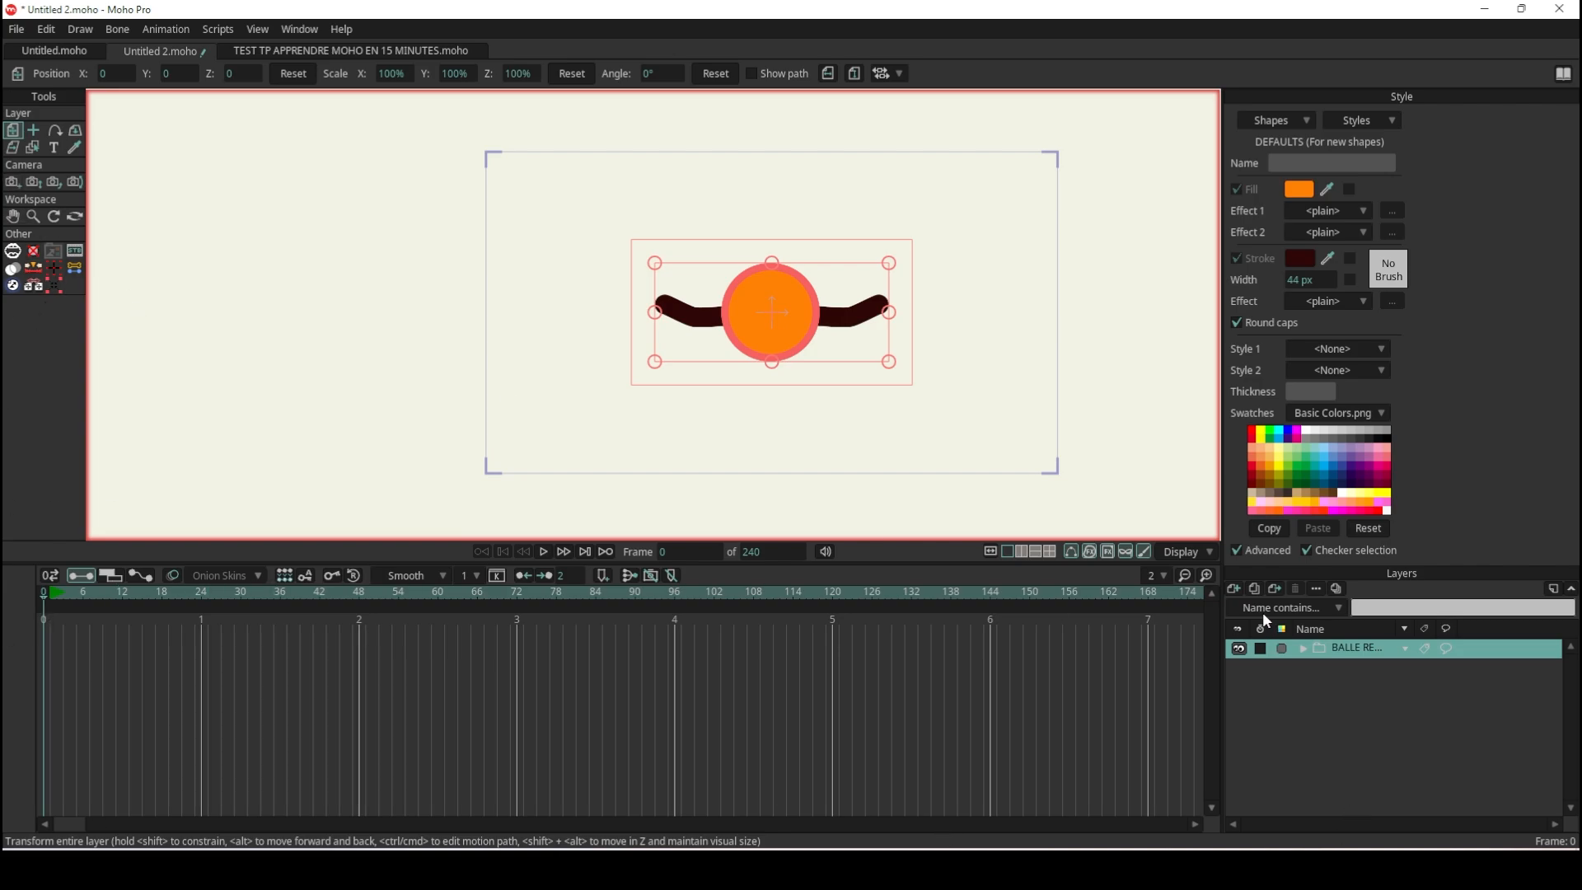
{"action": "left_click", "coordinate": [1238, 587]}
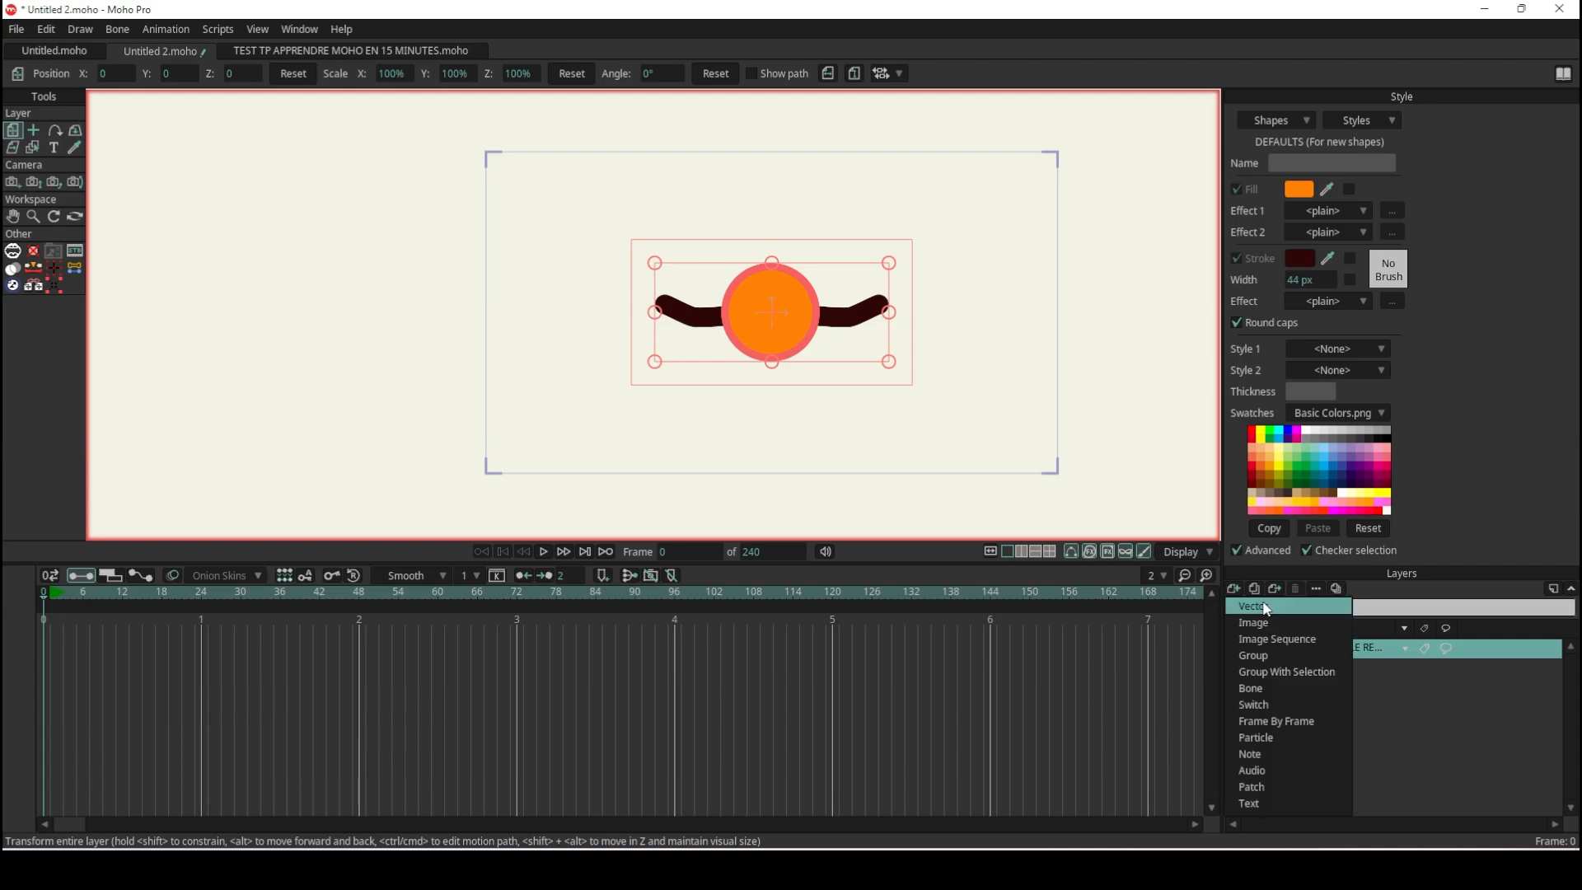
{"action": "left_click", "coordinate": [1262, 692]}
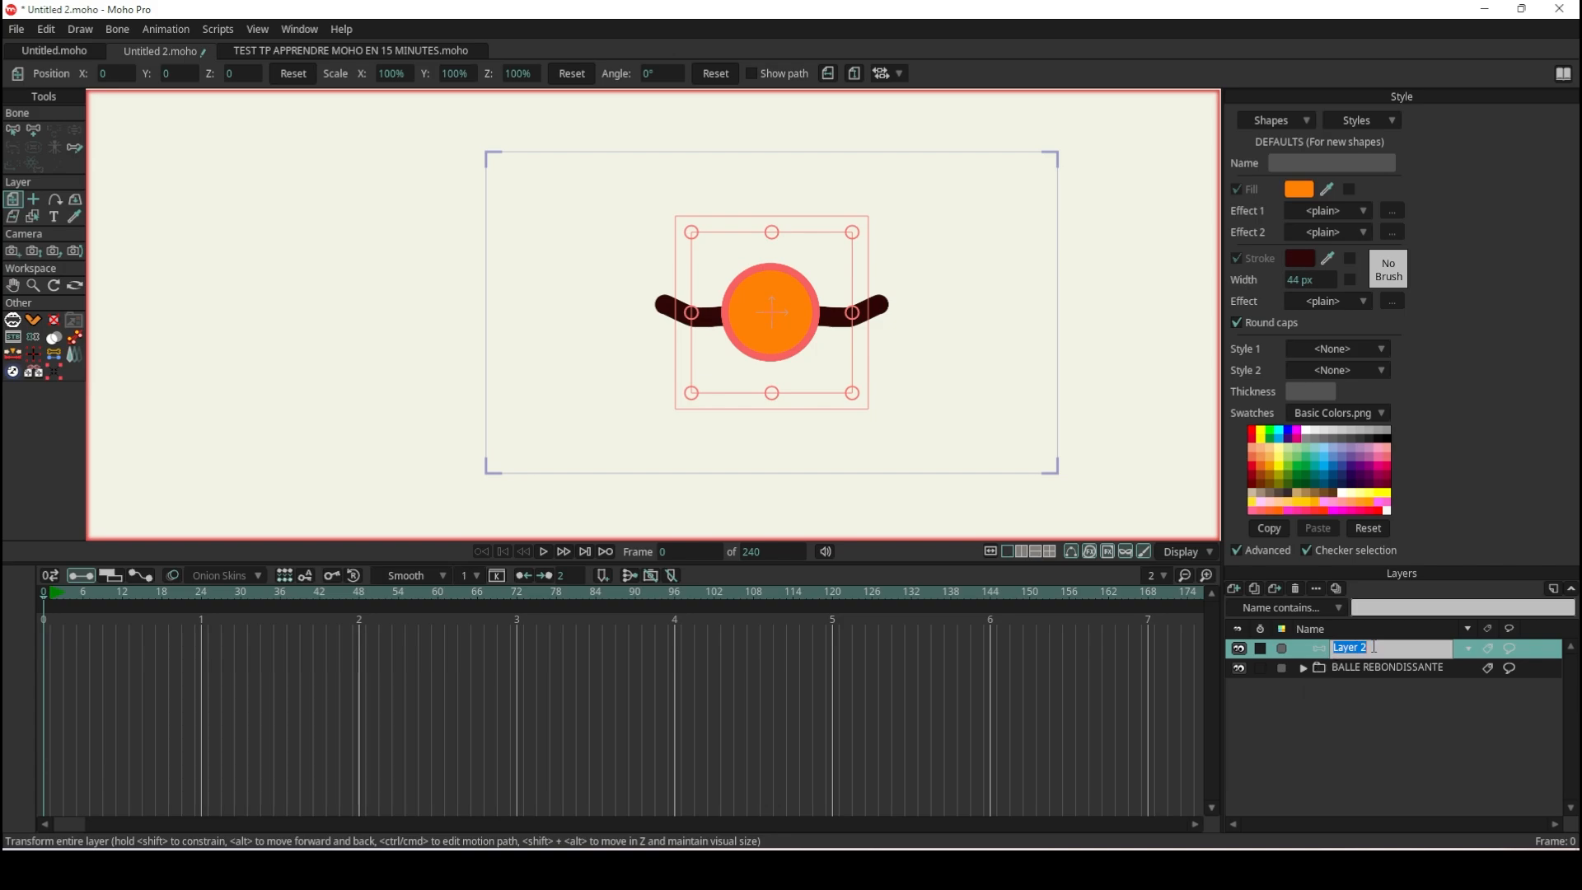
{"action": "type", "text": "BALLE BO"}
{"action": "key", "text": "BackSpace"}
{"action": "key", "text": "BackSpace"}
{"action": "type", "text": "BONES"}
{"action": "key", "text": "Return"}
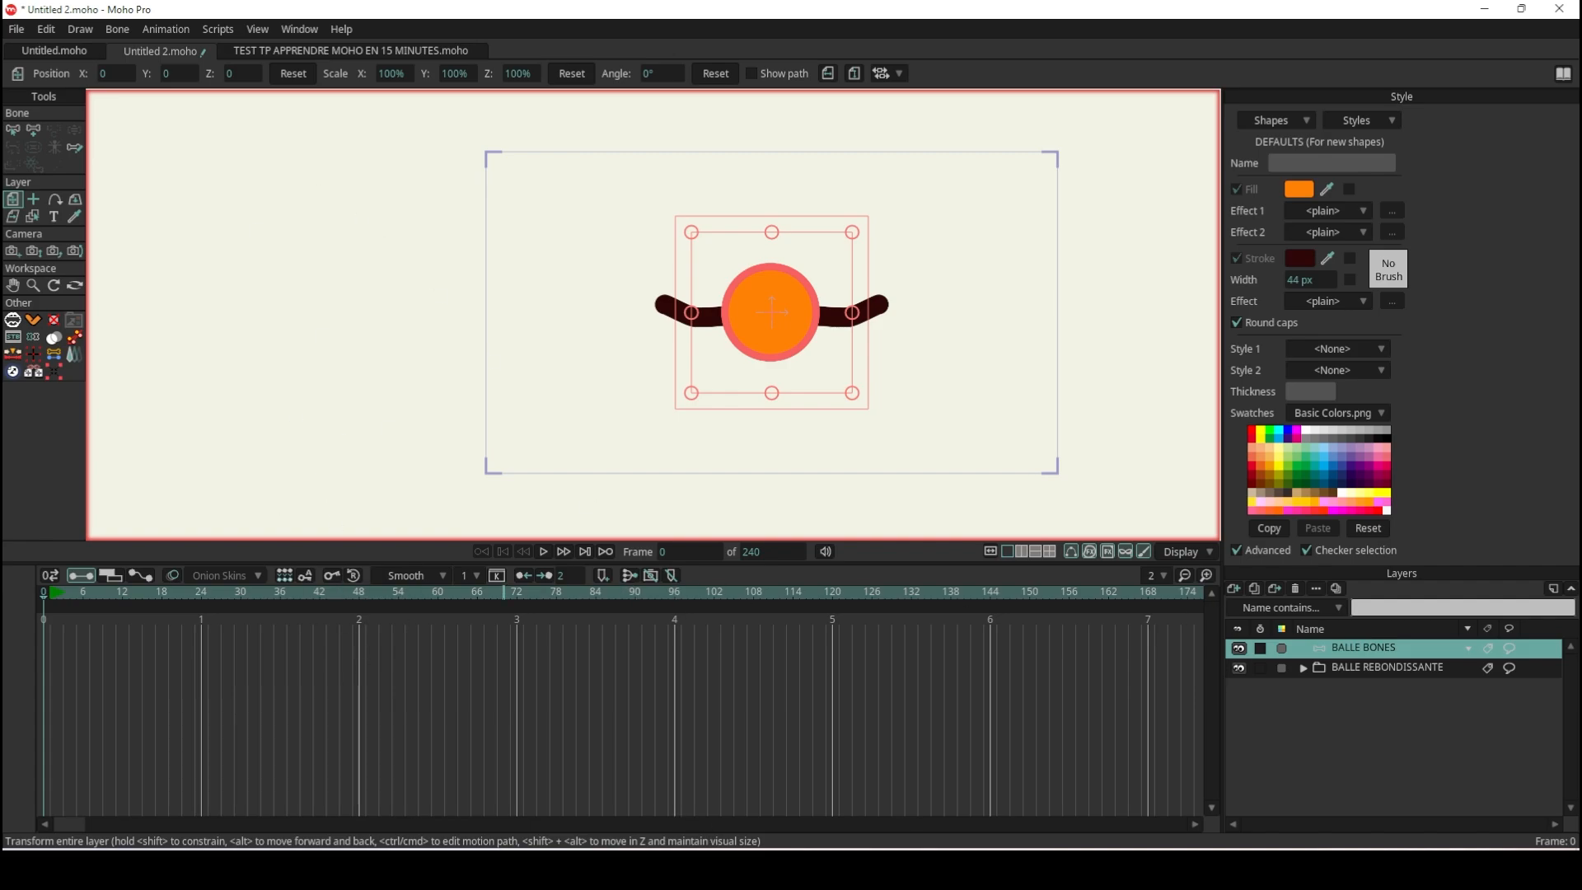
Draw a vertical chain of three connected bones left of the character with Add Bone, and hide the BALLE REBONDISSANTE group.
{"action": "left_click", "coordinate": [13, 130]}
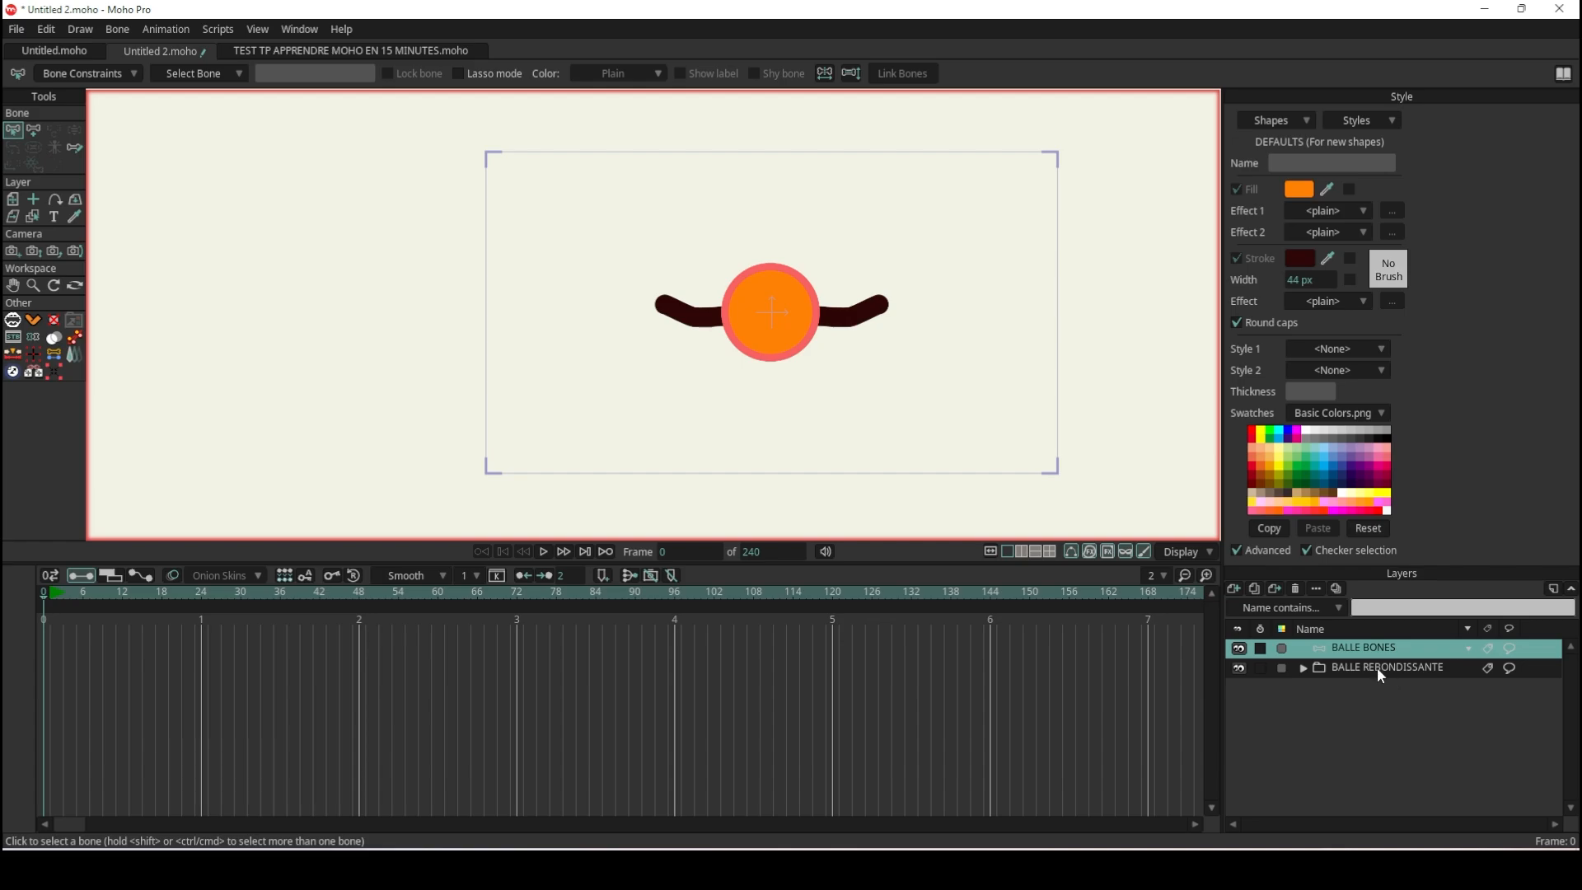
{"action": "key", "text": "0"}
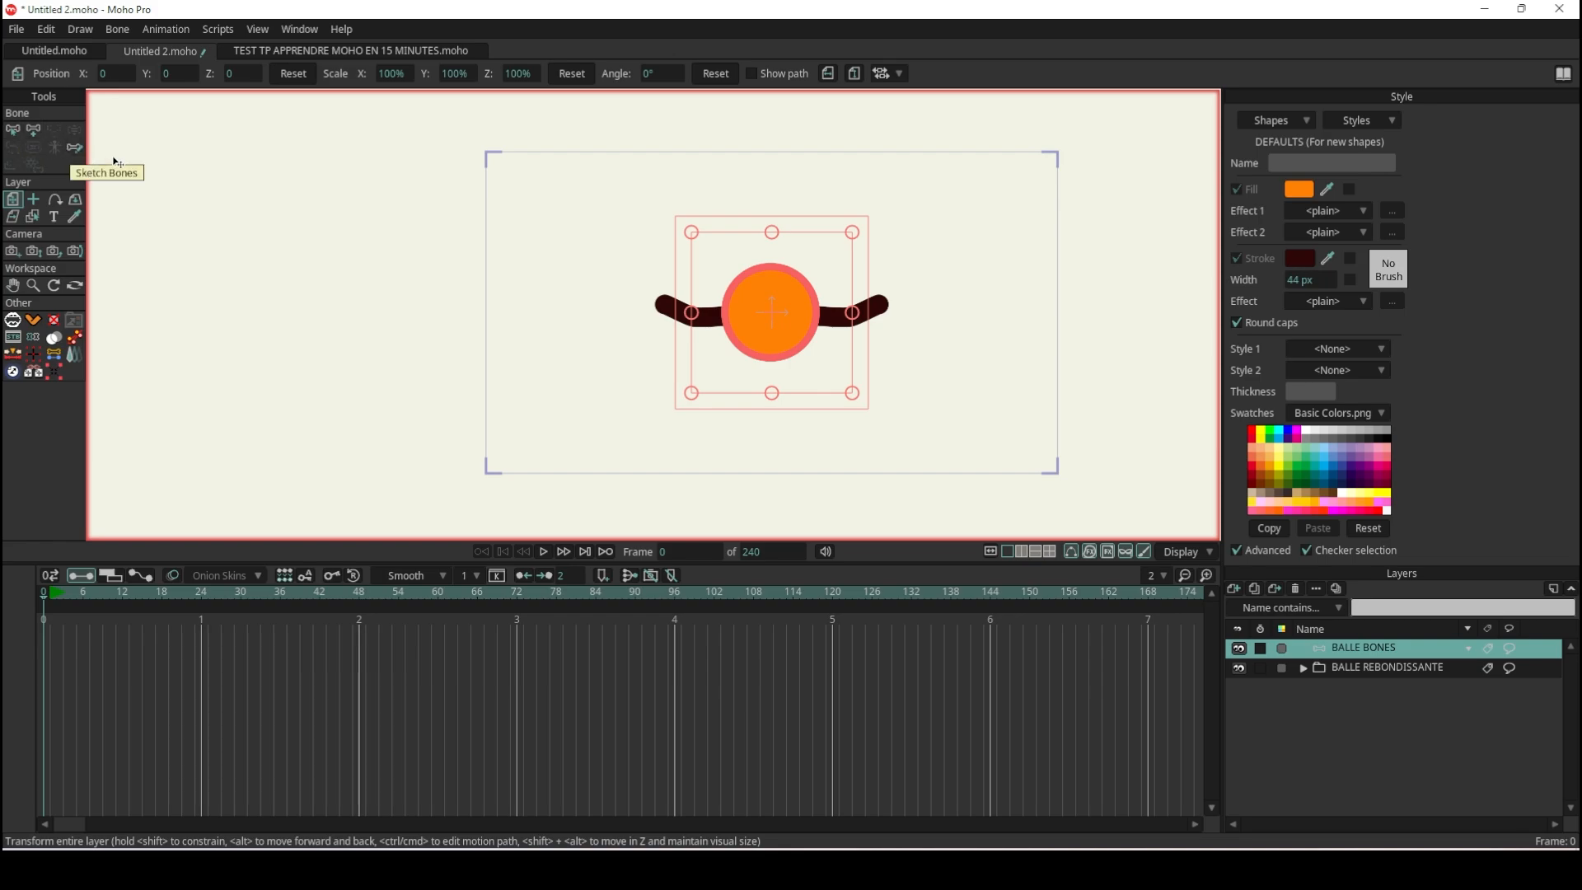
{"action": "left_click", "coordinate": [33, 130]}
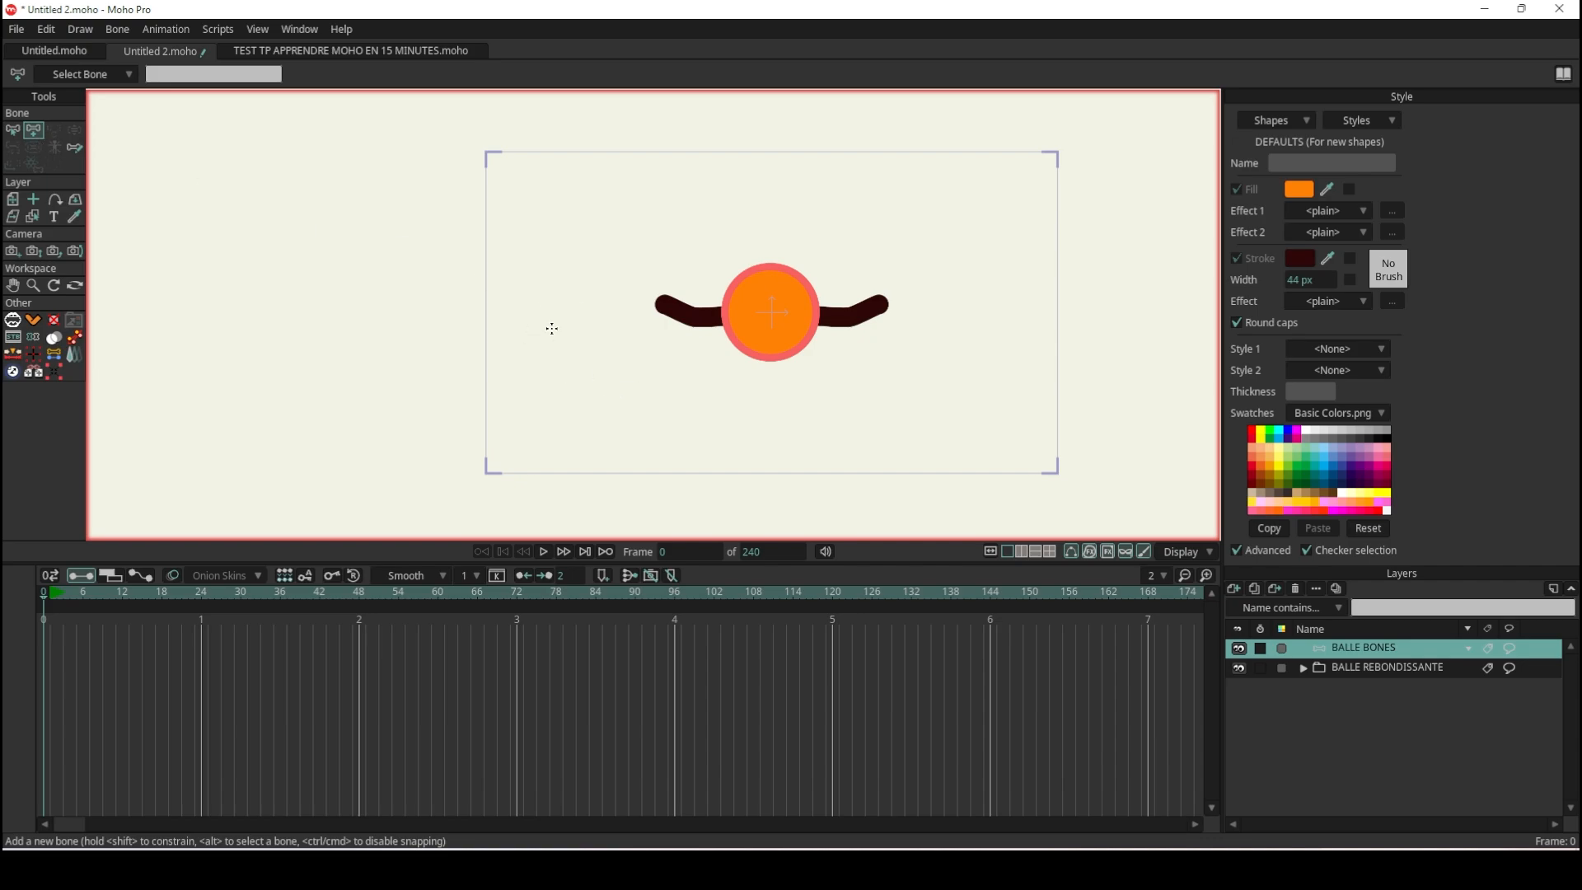
{"action": "left_click_drag", "start_coordinate": [557, 333], "coordinate": [557, 271]}
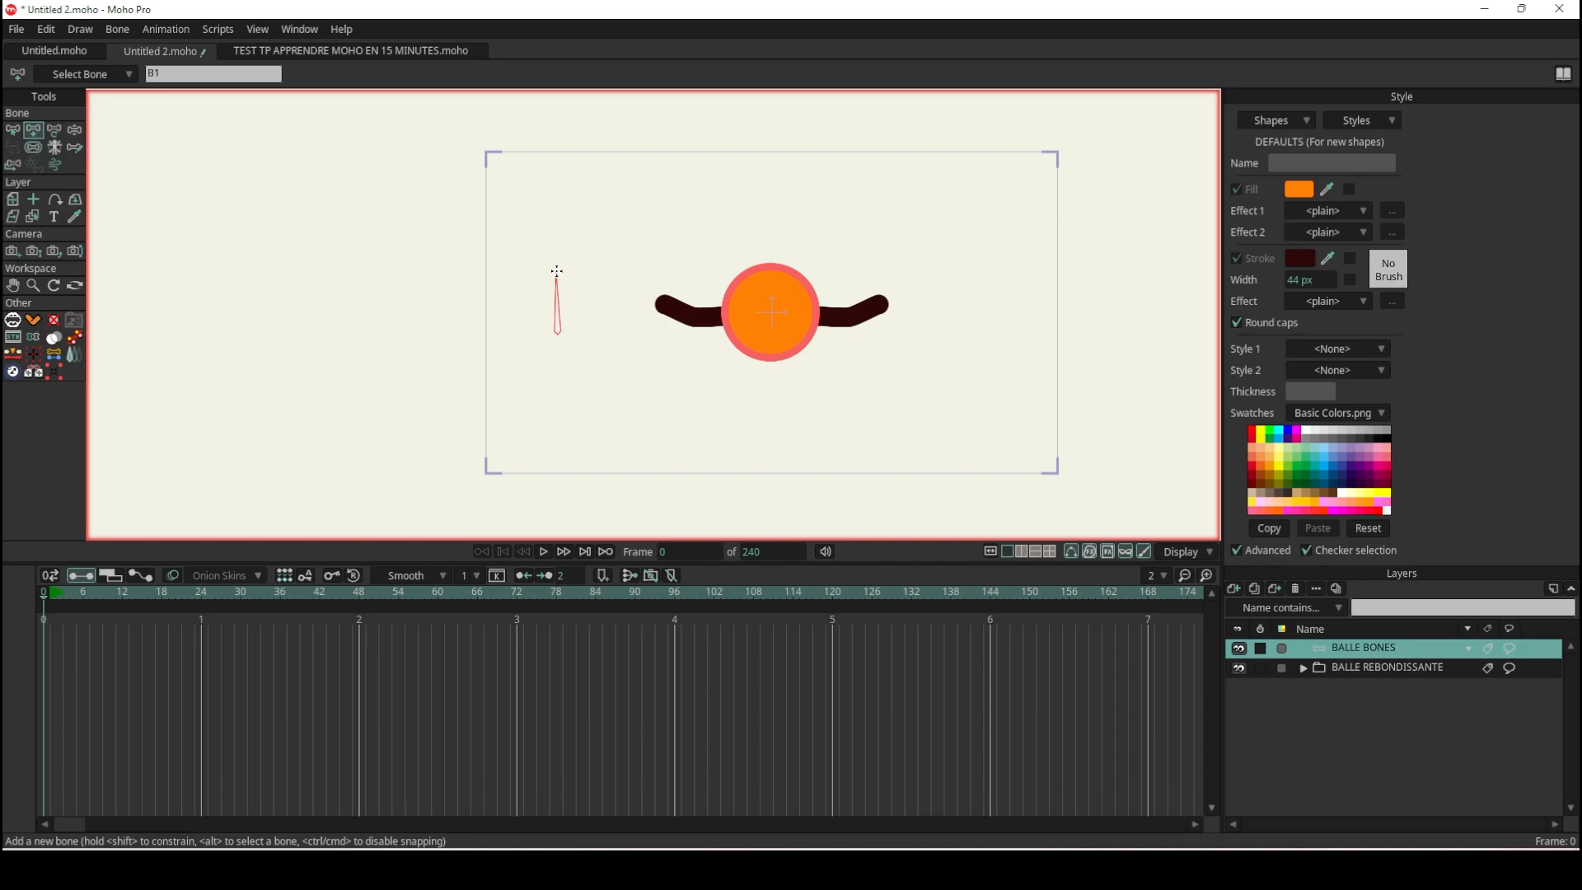
{"action": "left_click_drag", "start_coordinate": [557, 271], "coordinate": [557, 151]}
{"action": "left_click", "coordinate": [1239, 669]}
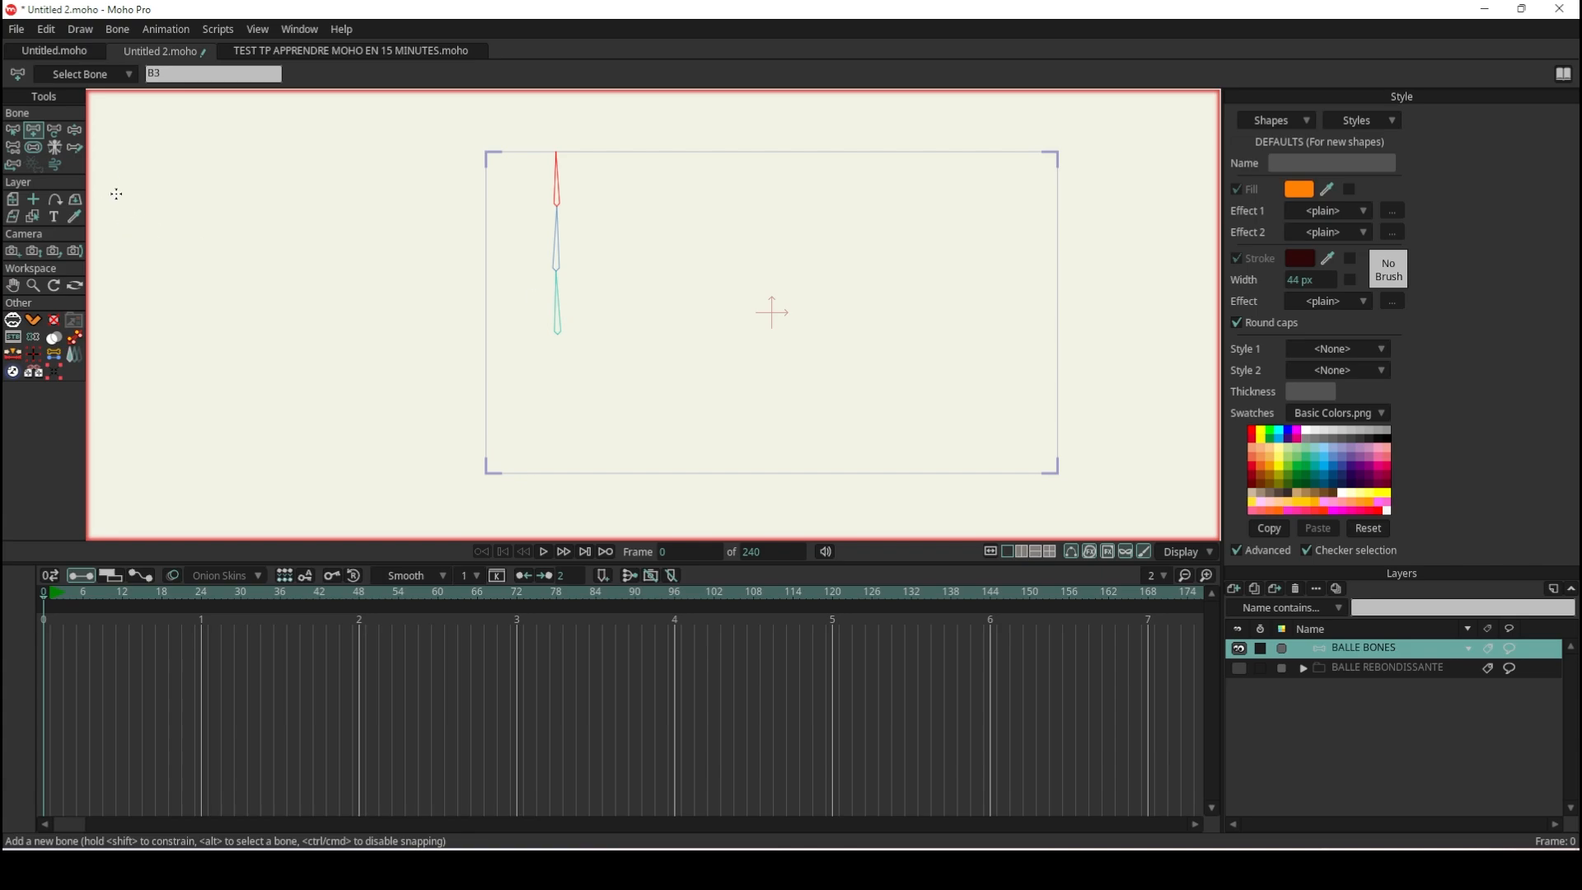
Test the three-bone chain with Manipulate Bones, bending its upper bones toward the canvas centre and pulling on the base bone.
{"action": "left_click", "coordinate": [71, 133]}
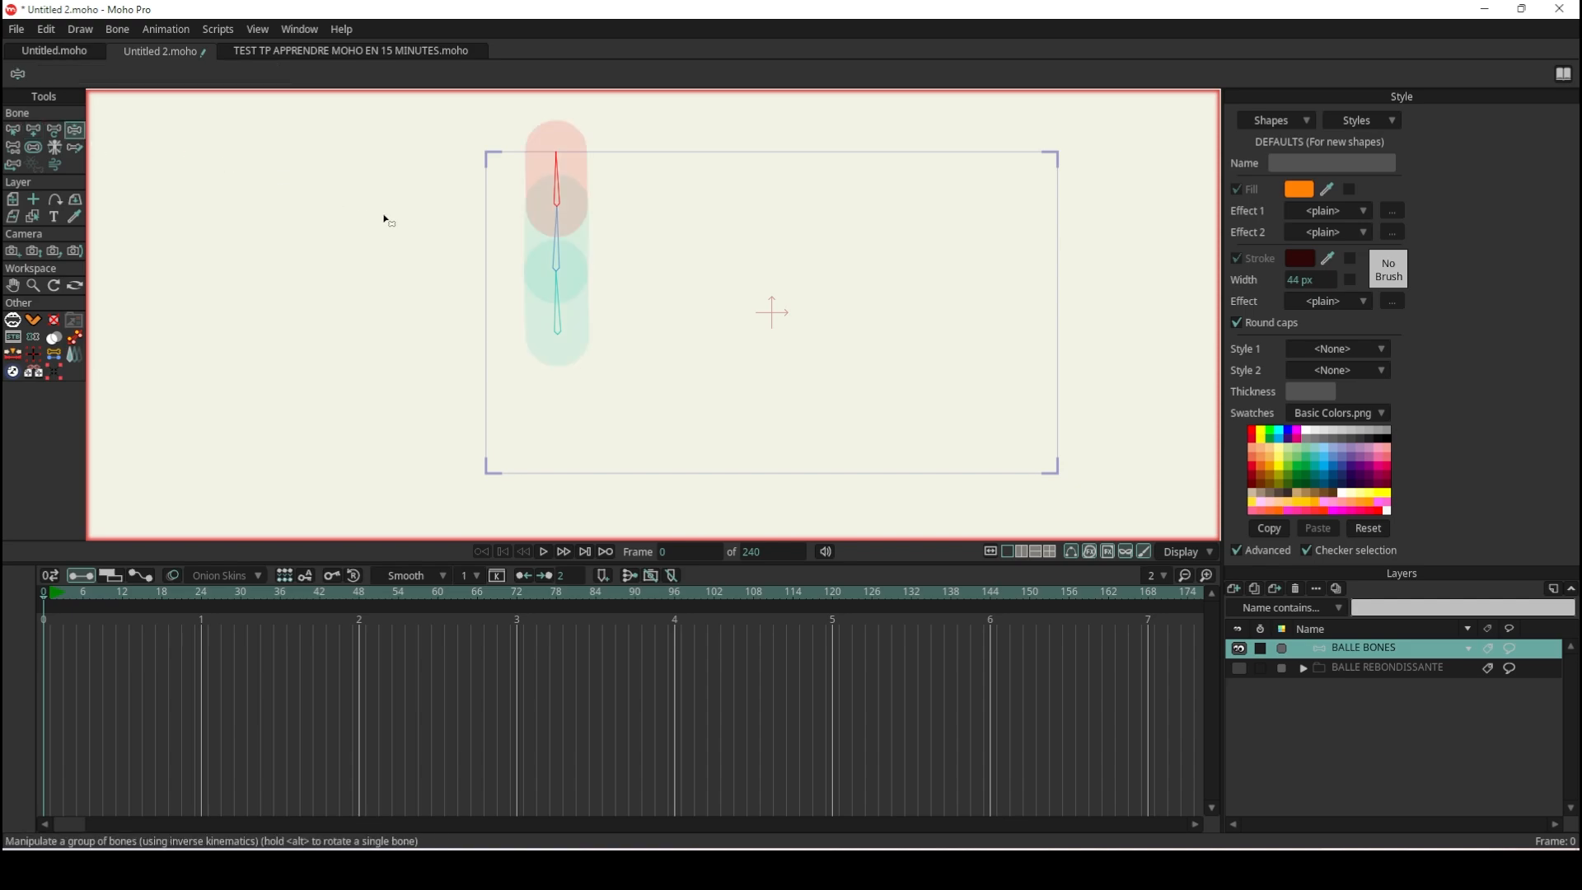
{"action": "left_click_drag", "start_coordinate": [543, 241], "coordinate": [636, 252]}
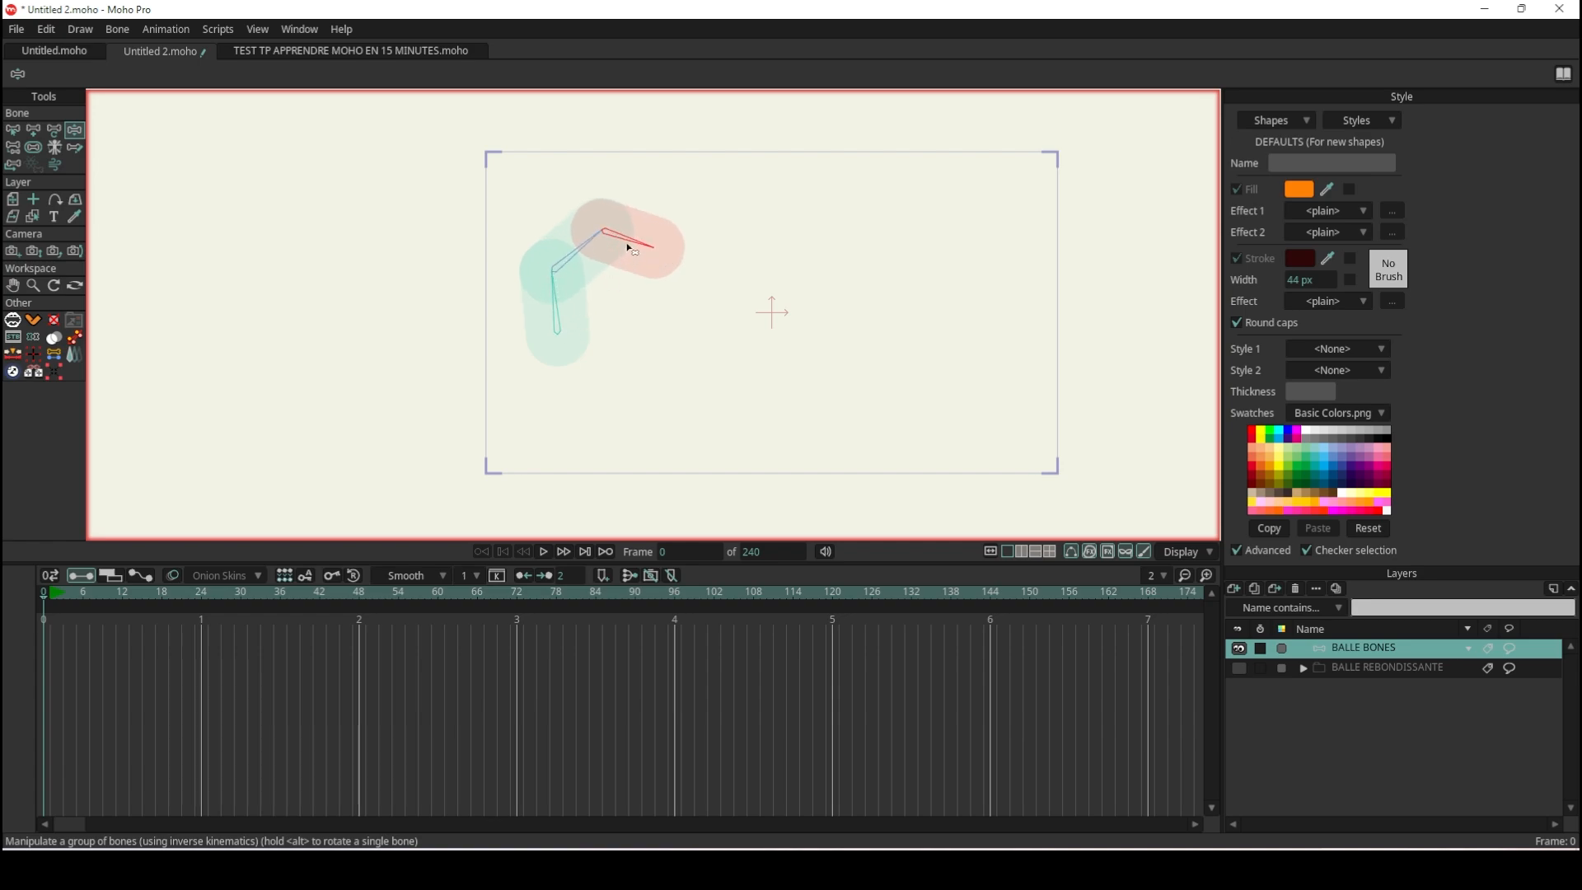
{"action": "left_click_drag", "start_coordinate": [633, 245], "coordinate": [640, 280]}
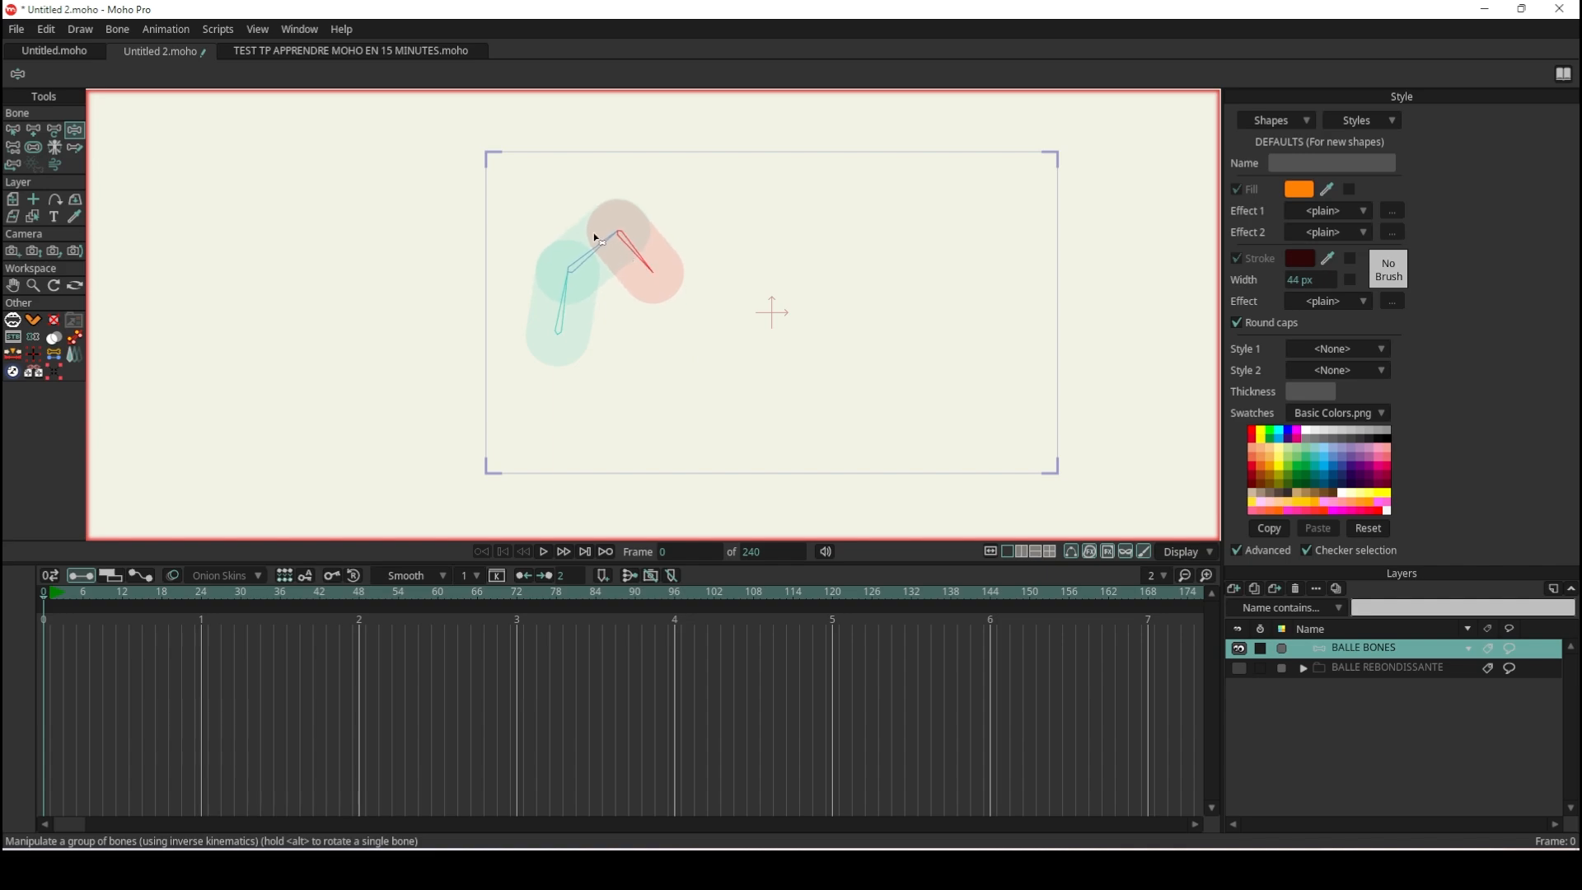
{"action": "mouse_move", "coordinate": [555, 319]}
{"action": "left_mouse_down"}
{"action": "mouse_move", "coordinate": [554, 355]}
{"action": "mouse_move", "coordinate": [568, 326]}
{"action": "left_mouse_up"}
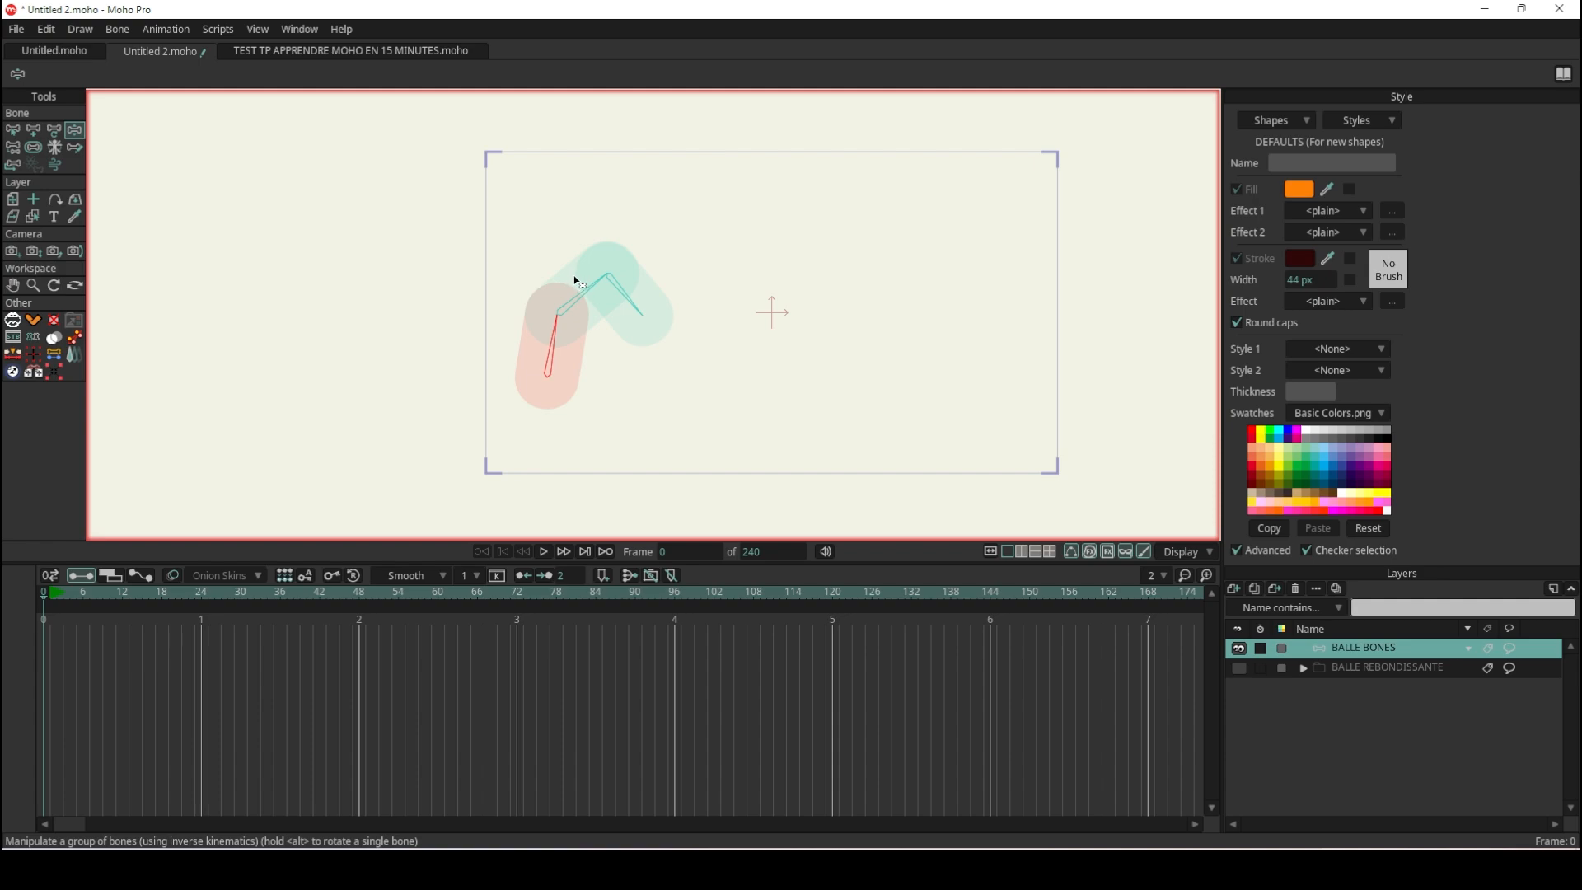
Flex the three-bone test chain further with Manipulate Bones, pulling on its middle and end bones.
{"action": "left_click_drag", "start_coordinate": [585, 293], "coordinate": [561, 255]}
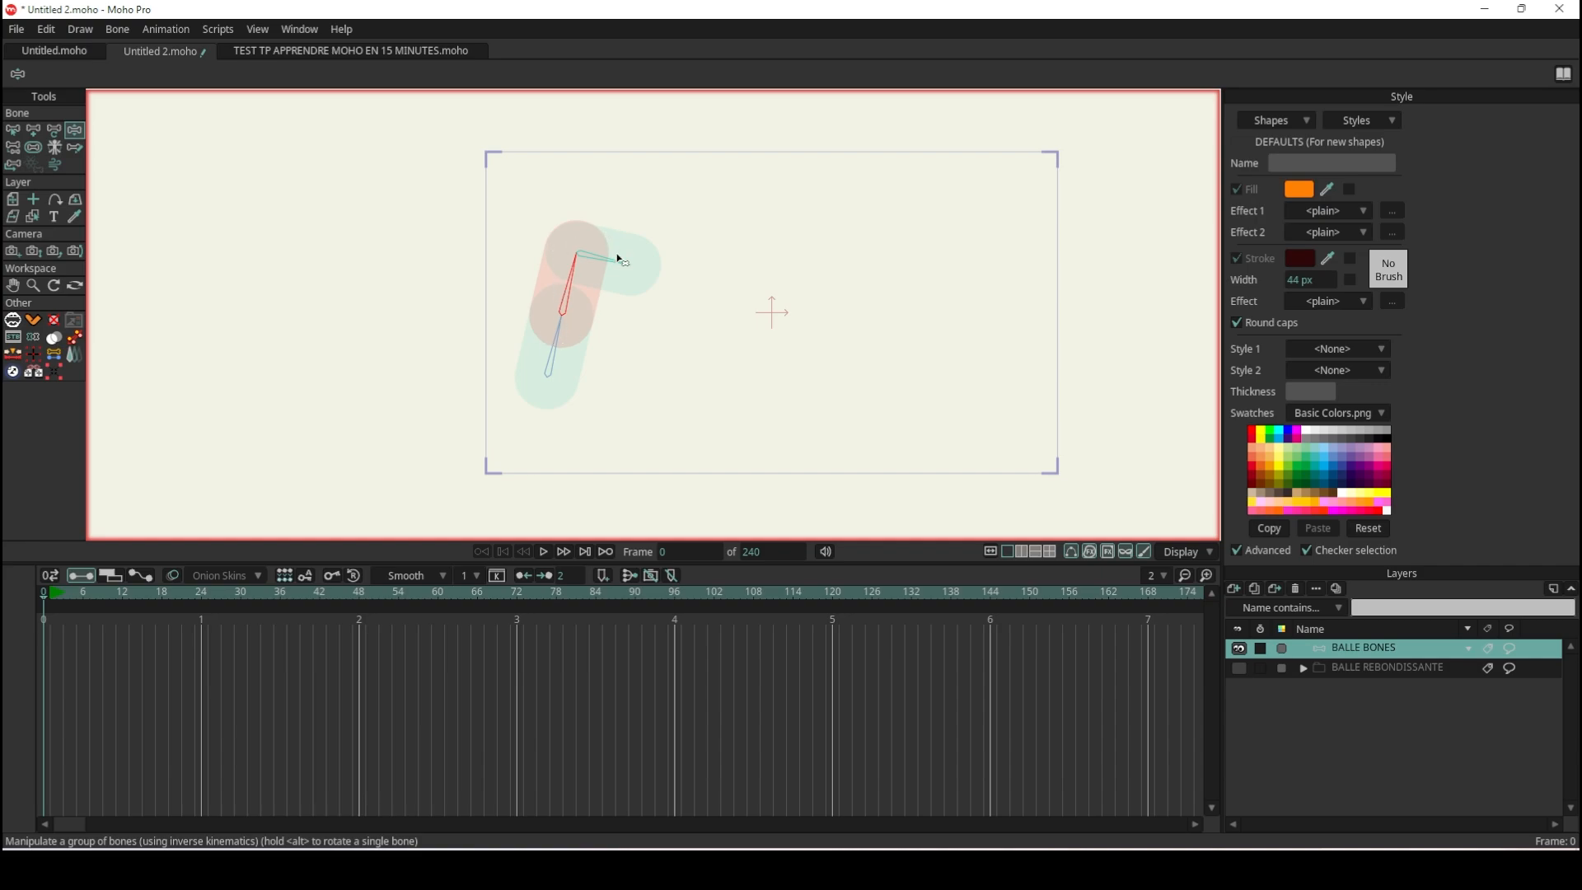
{"action": "mouse_move", "coordinate": [618, 256]}
{"action": "left_mouse_down"}
{"action": "mouse_move", "coordinate": [540, 201]}
{"action": "mouse_move", "coordinate": [437, 192]}
{"action": "mouse_move", "coordinate": [452, 219]}
{"action": "mouse_move", "coordinate": [607, 184]}
{"action": "mouse_move", "coordinate": [626, 234]}
{"action": "left_mouse_up"}
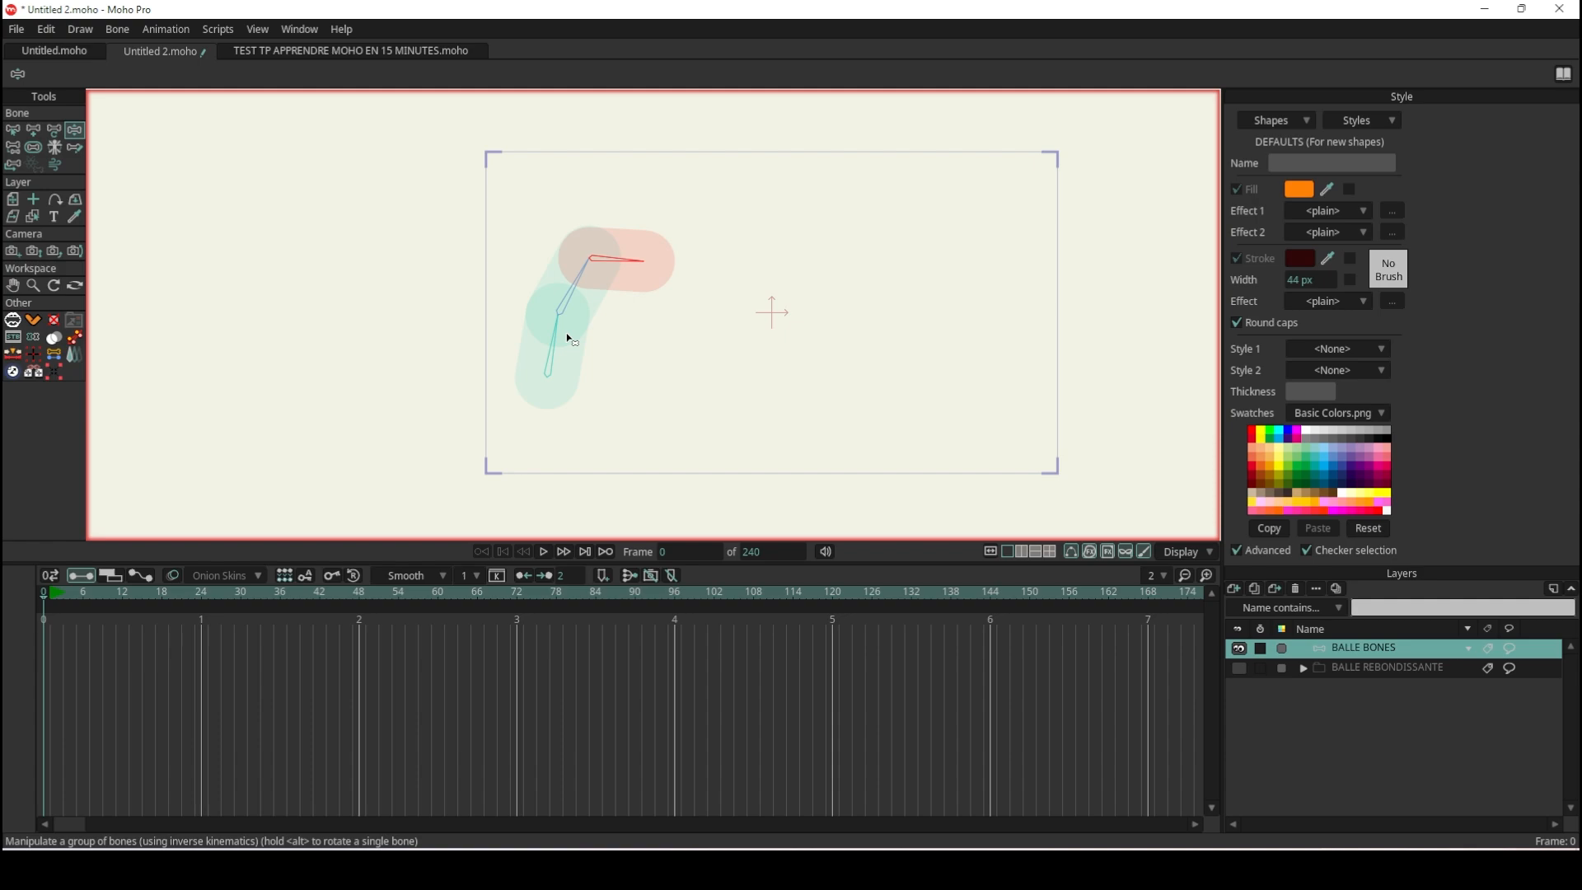
{"action": "mouse_move", "coordinate": [582, 314]}
{"action": "left_mouse_down"}
{"action": "mouse_move", "coordinate": [572, 288]}
{"action": "mouse_move", "coordinate": [583, 343]}
{"action": "mouse_move", "coordinate": [590, 325]}
{"action": "left_mouse_up"}
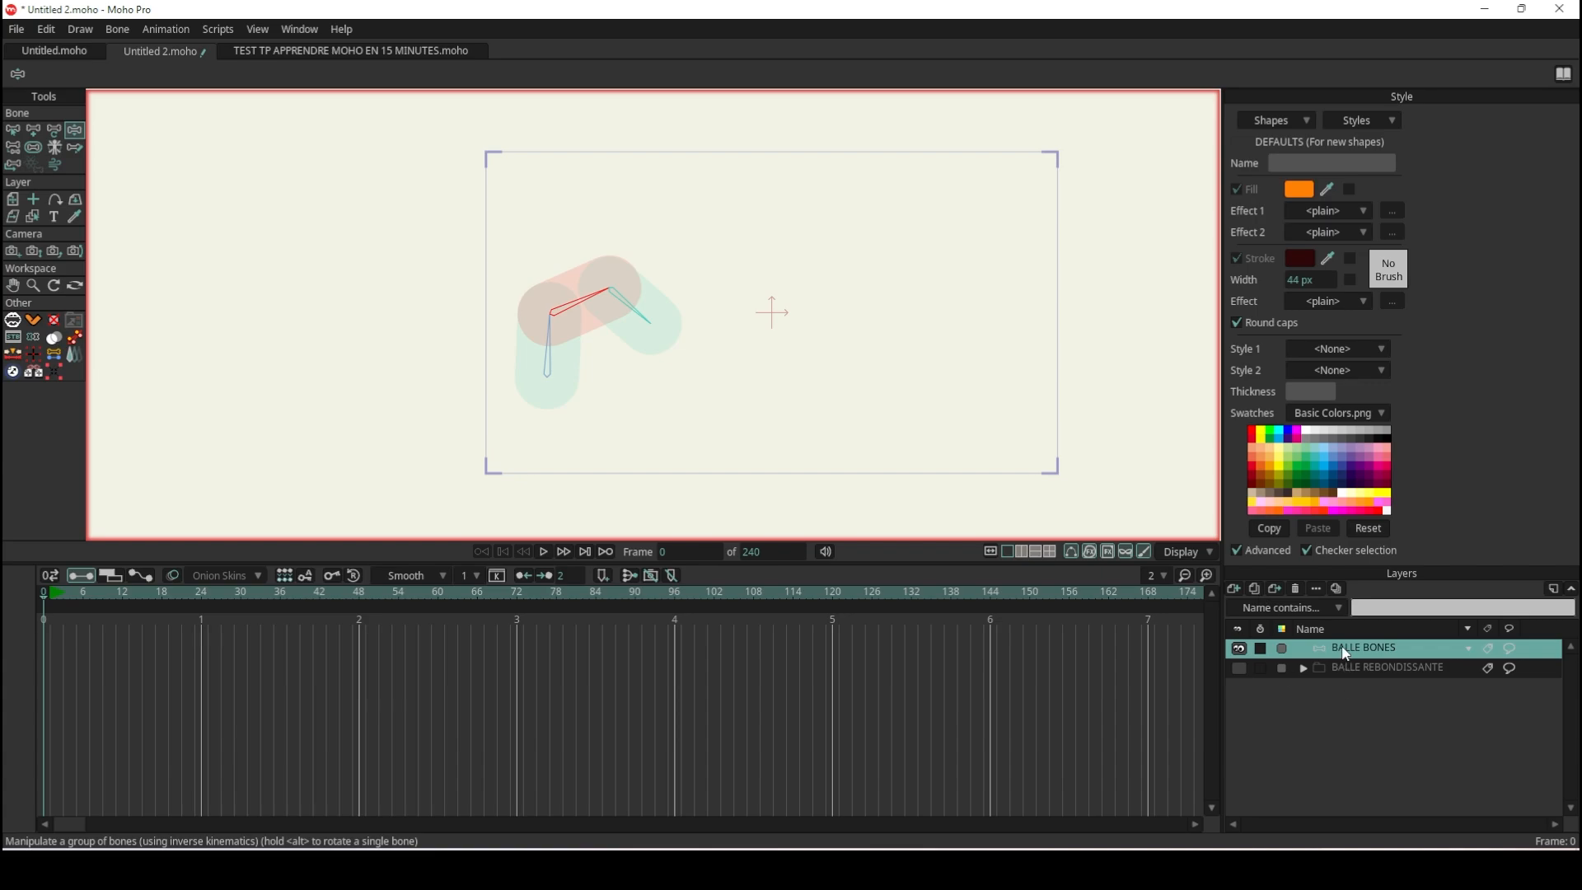
Delete the BALLE BONES layer, then show and expand the BALLE REBONDISSANTE group.
{"action": "left_click", "coordinate": [1296, 590]}
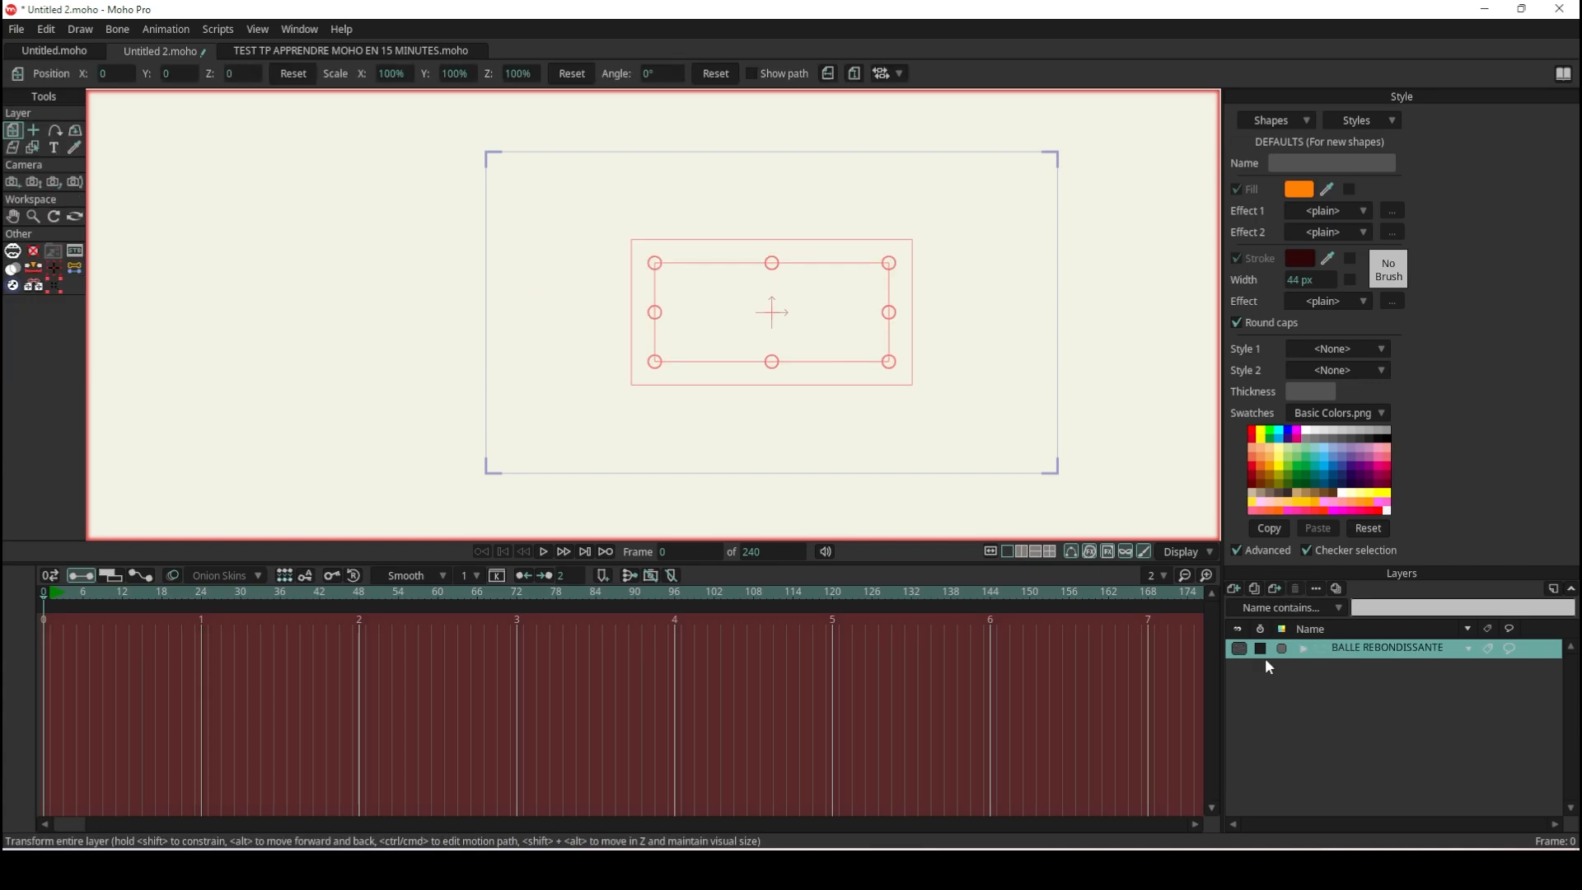
{"action": "left_click", "coordinate": [1239, 649]}
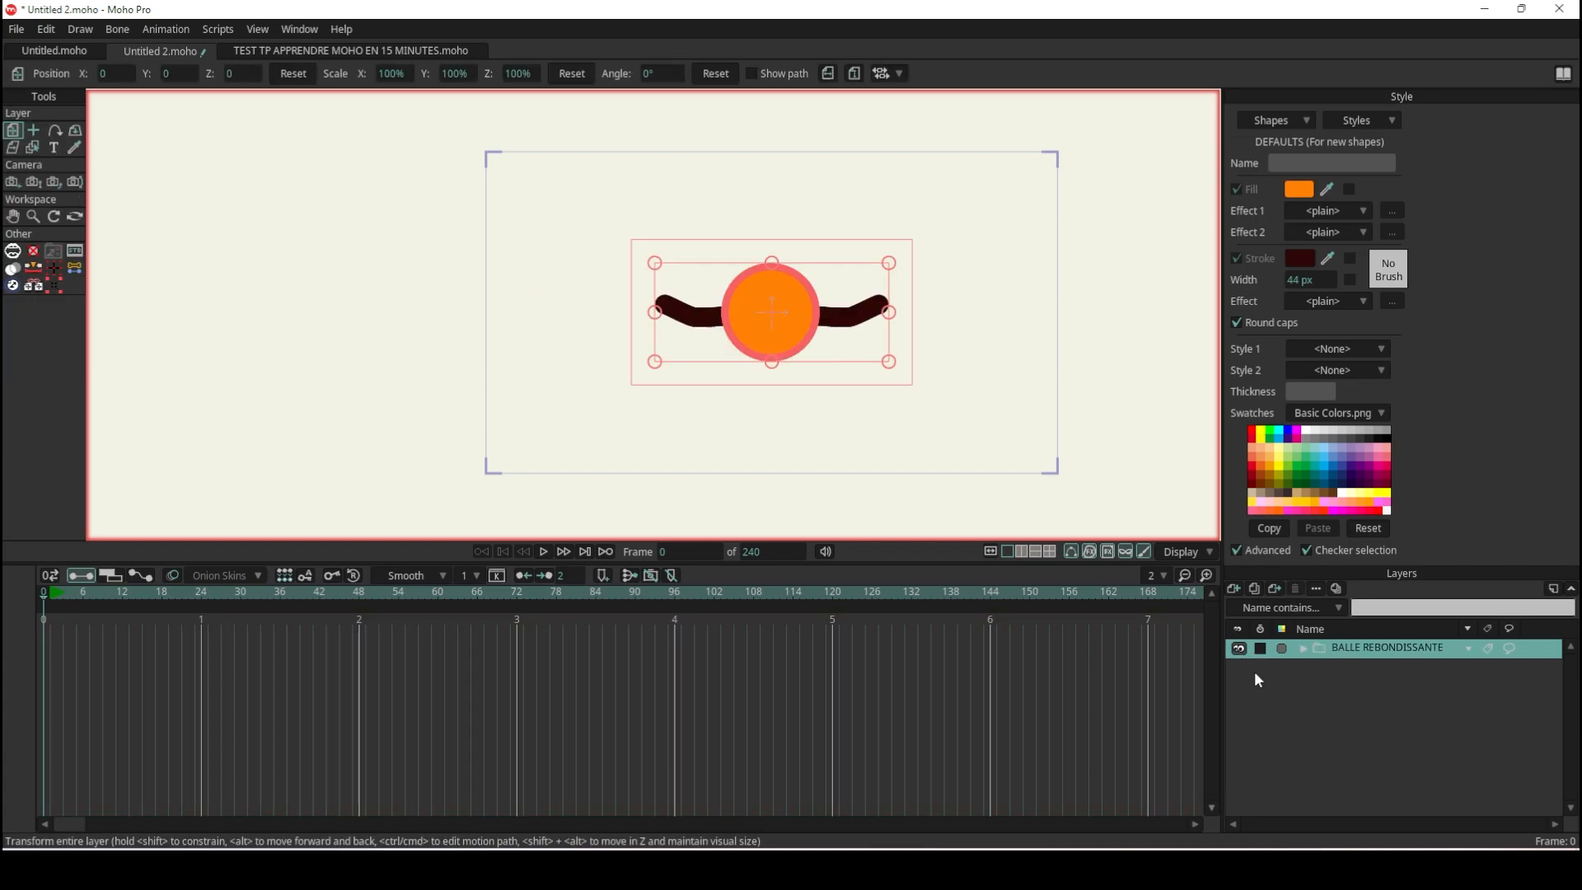
{"action": "left_click", "coordinate": [1303, 649]}
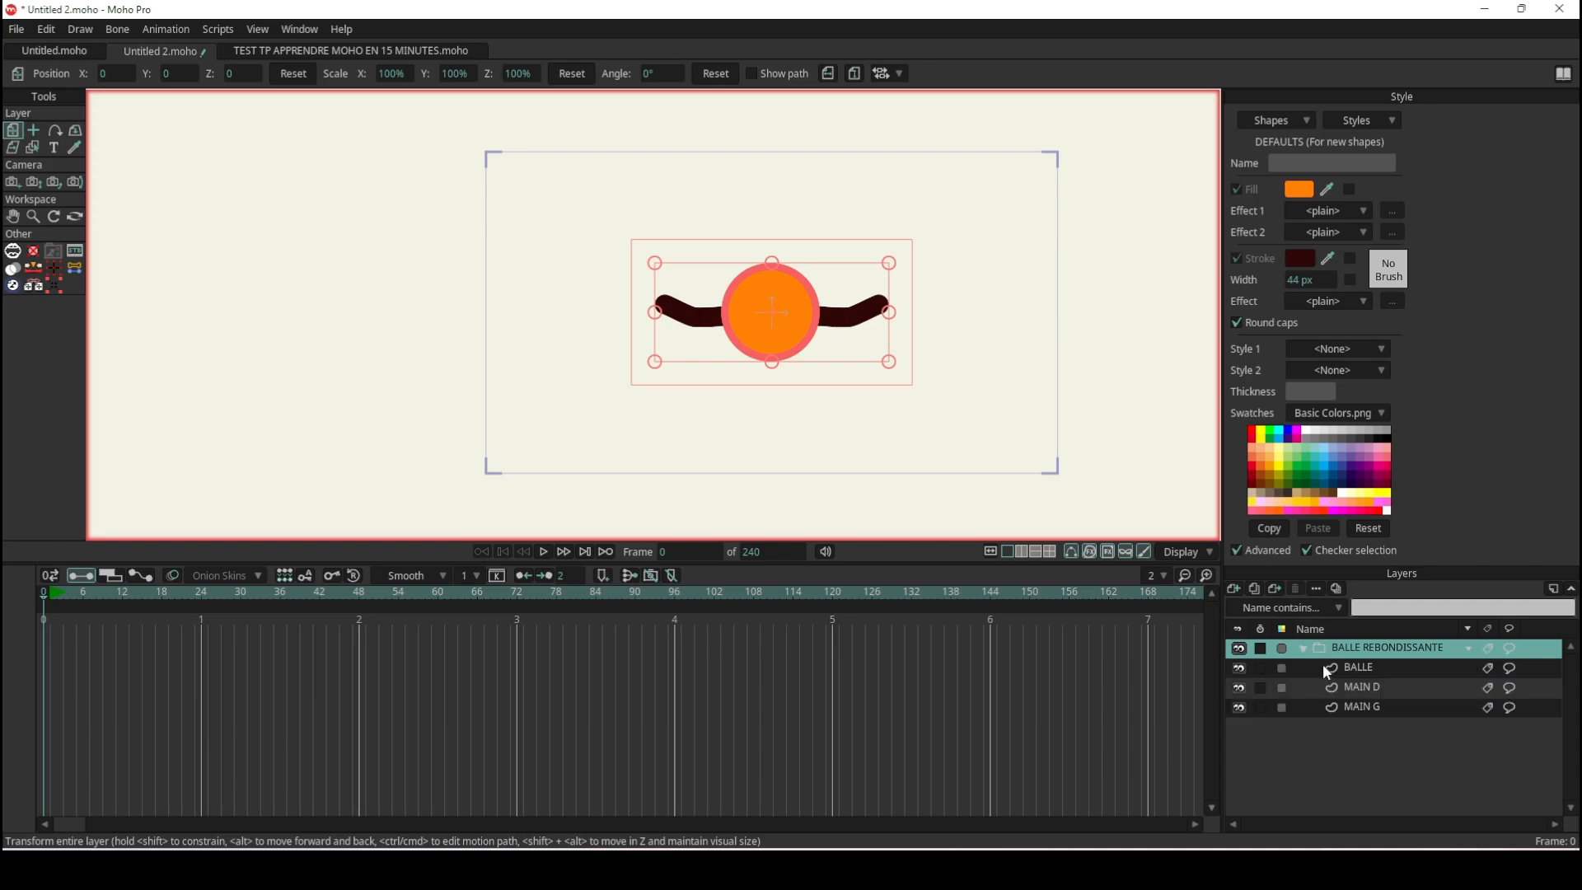
Add a new bone layer above BALLE inside the BALLE REBONDISSANTE group.
{"action": "left_click", "coordinate": [1374, 668]}
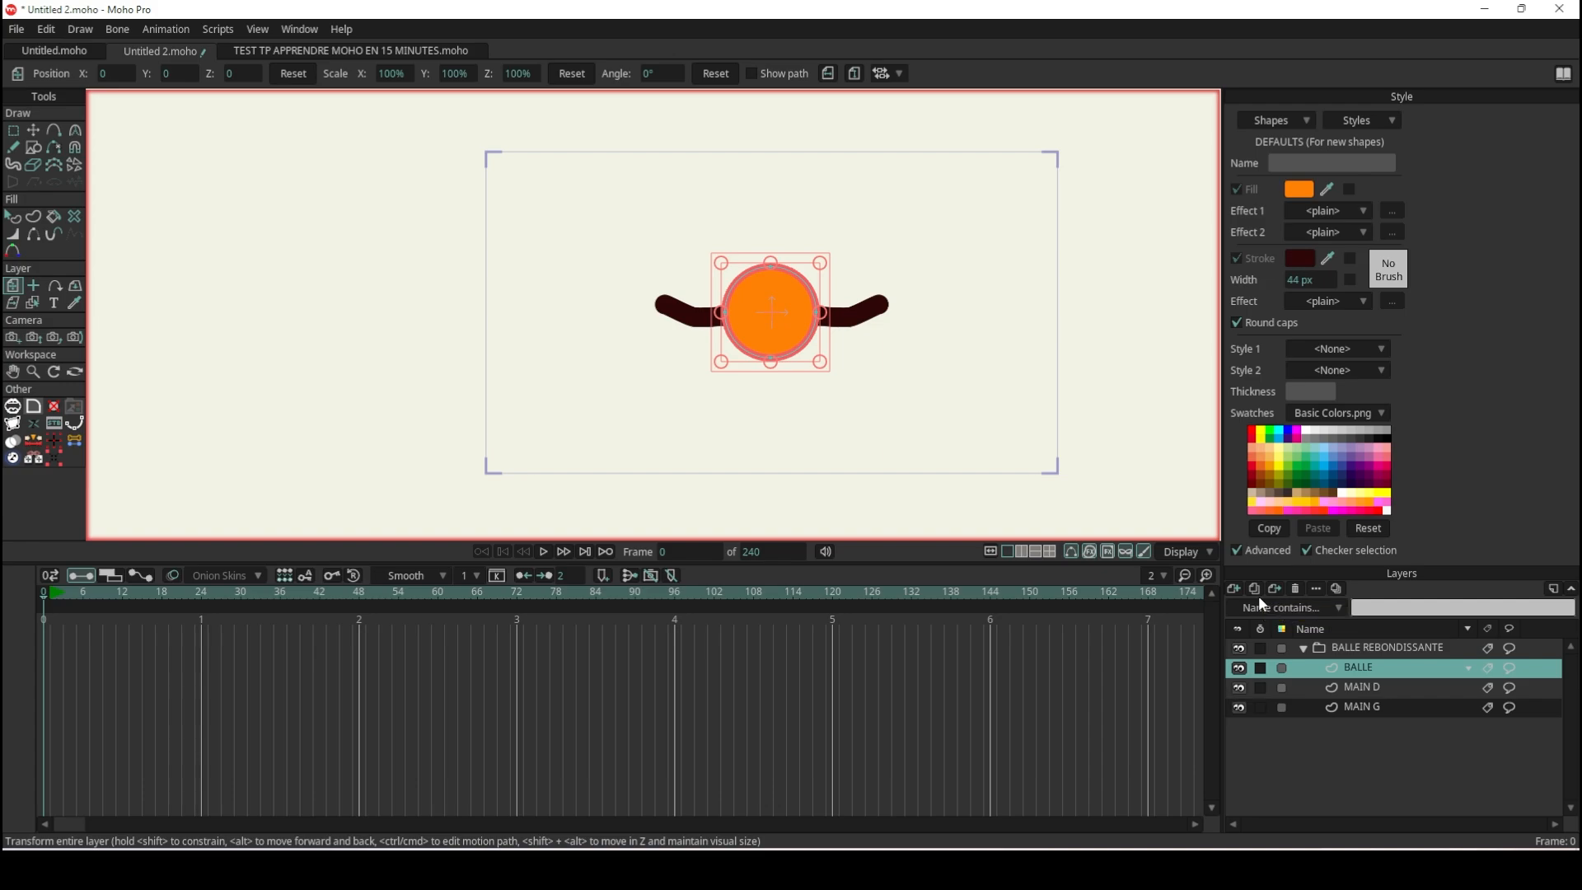
{"action": "left_click", "coordinate": [1232, 590]}
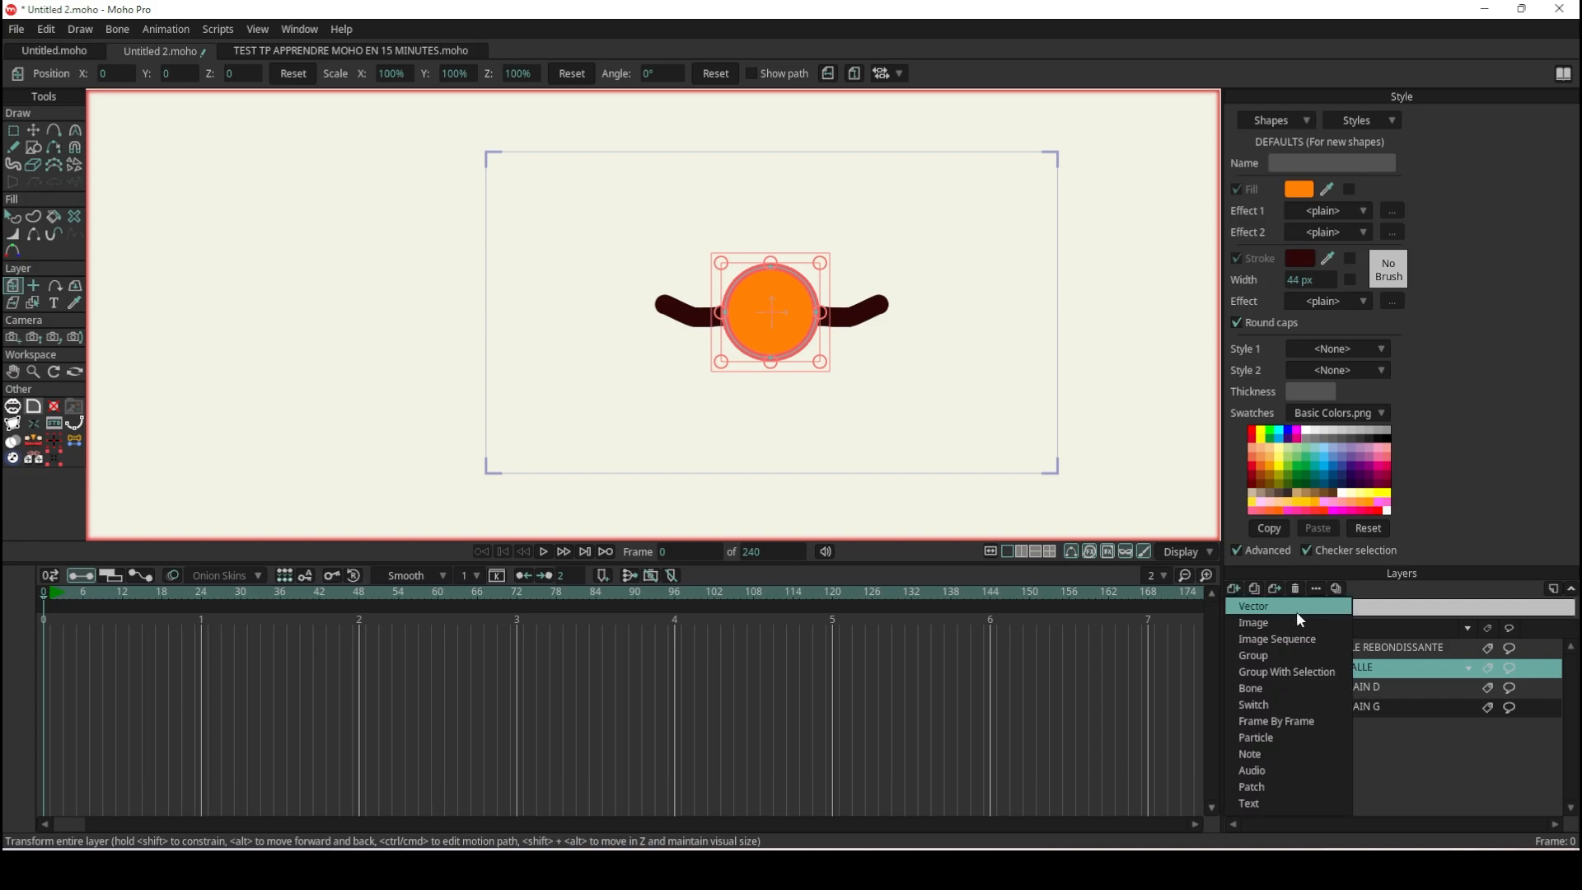
{"action": "left_click", "coordinate": [1403, 653]}
{"action": "left_click", "coordinate": [1392, 653]}
{"action": "left_click", "coordinate": [1380, 669]}
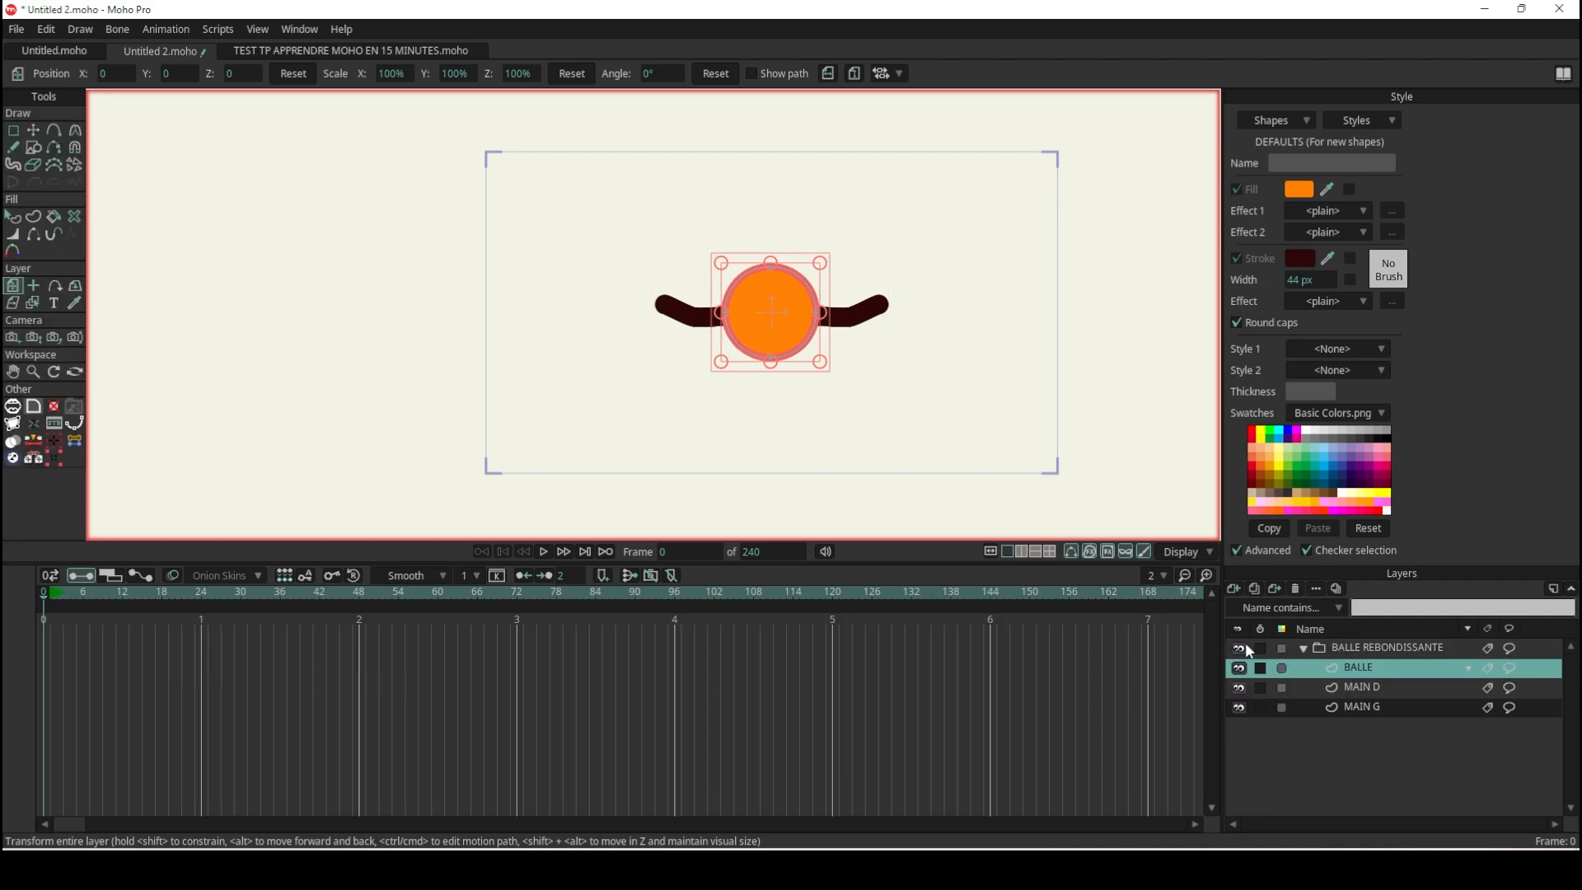
{"action": "left_click", "coordinate": [1233, 589]}
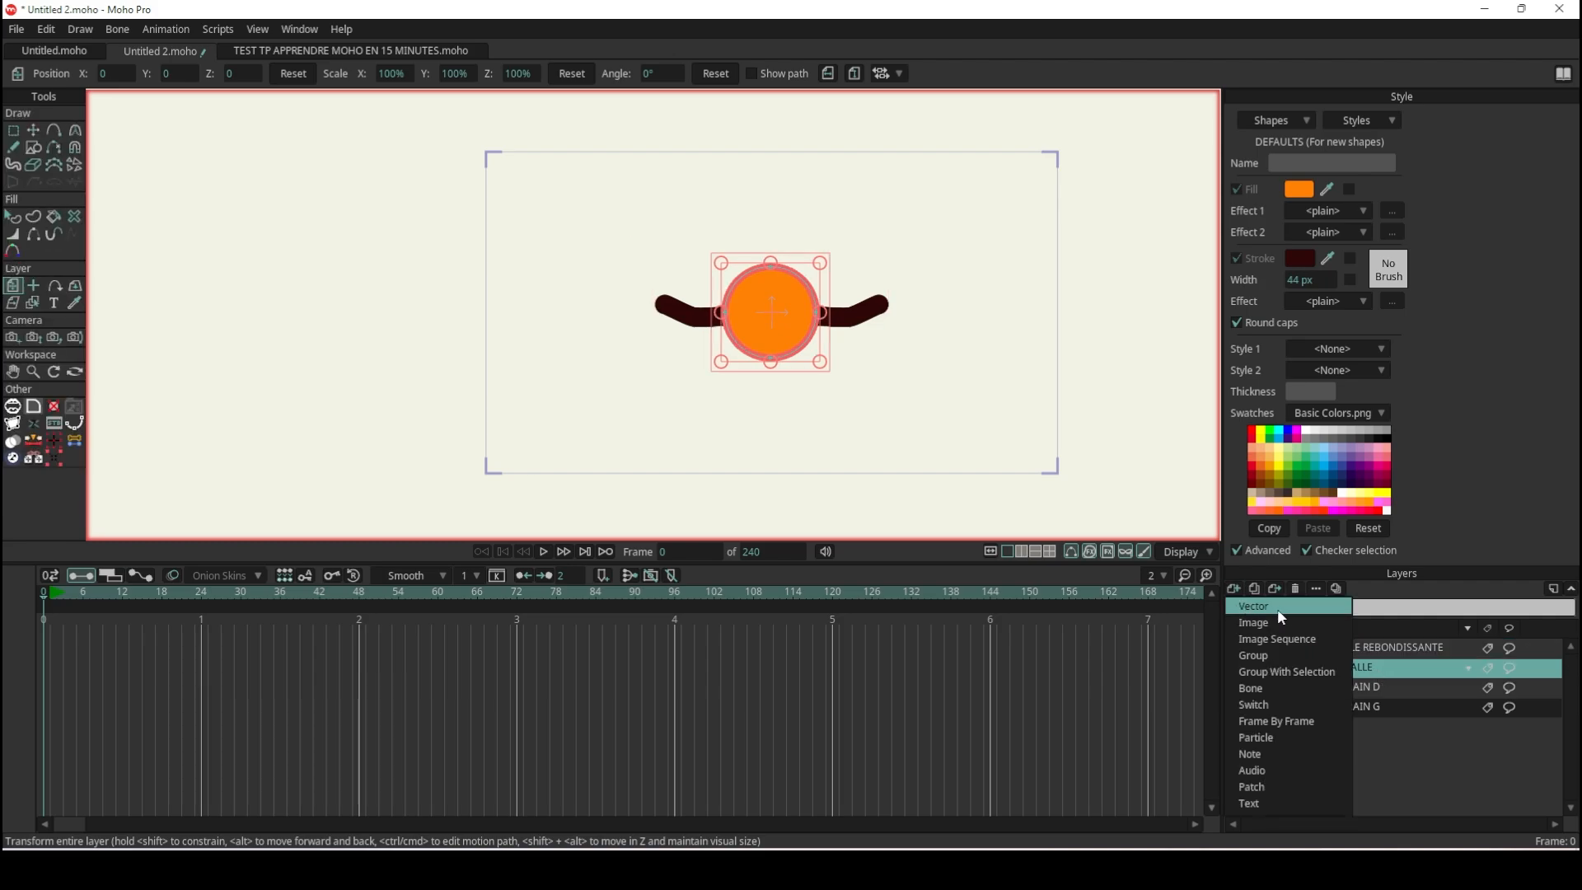
{"action": "left_click", "coordinate": [1315, 691]}
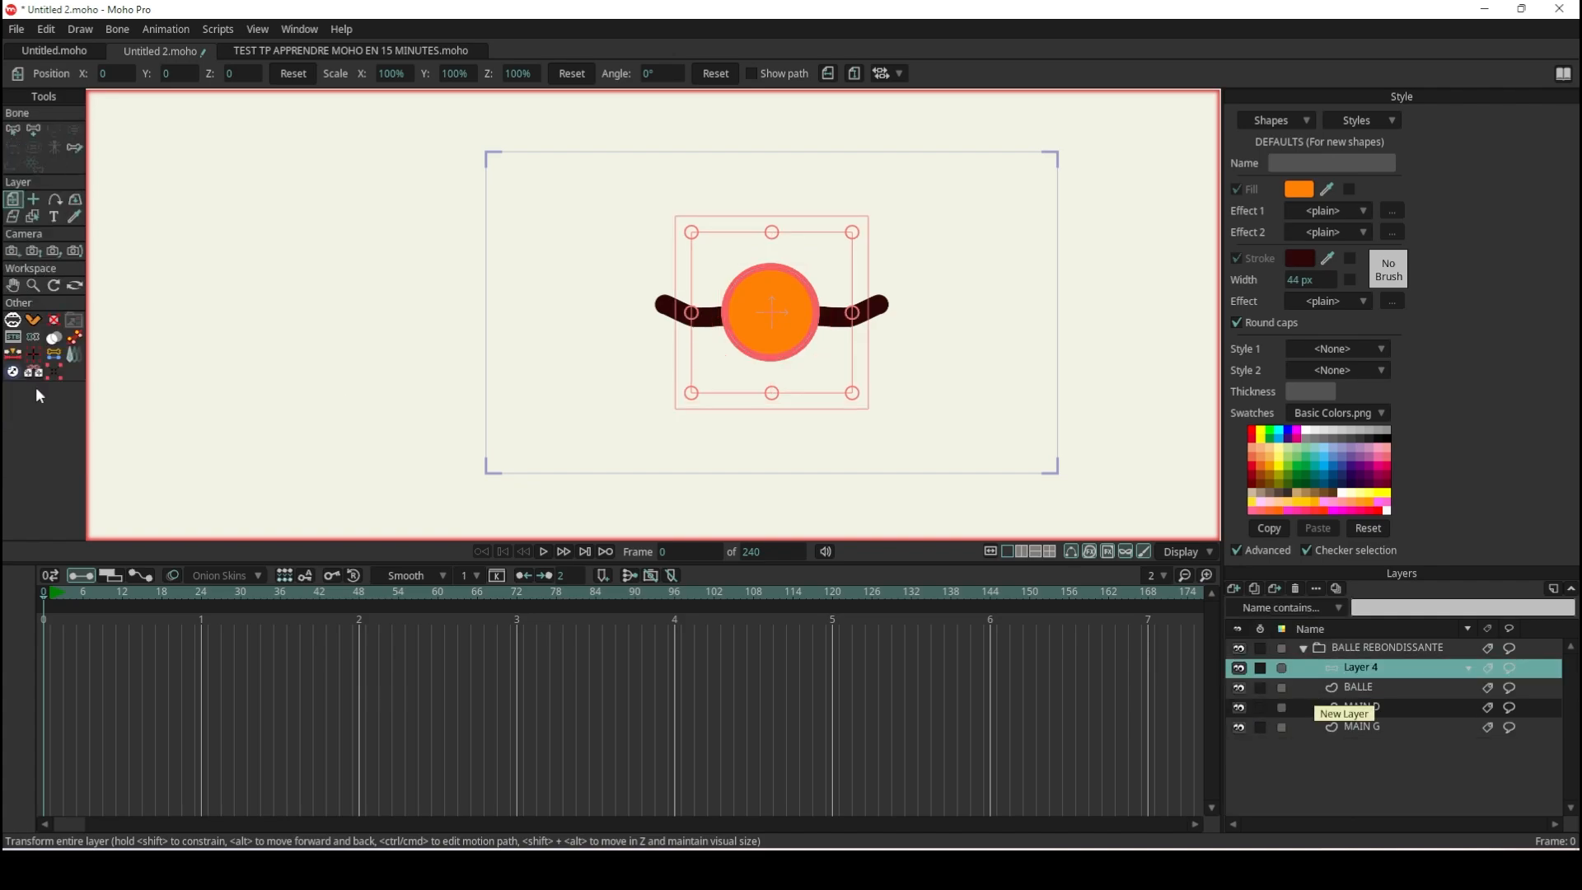
Draw a vertical bone through the ball with Add Bone and a chain of two bones along the left arm.
{"action": "left_click", "coordinate": [33, 131]}
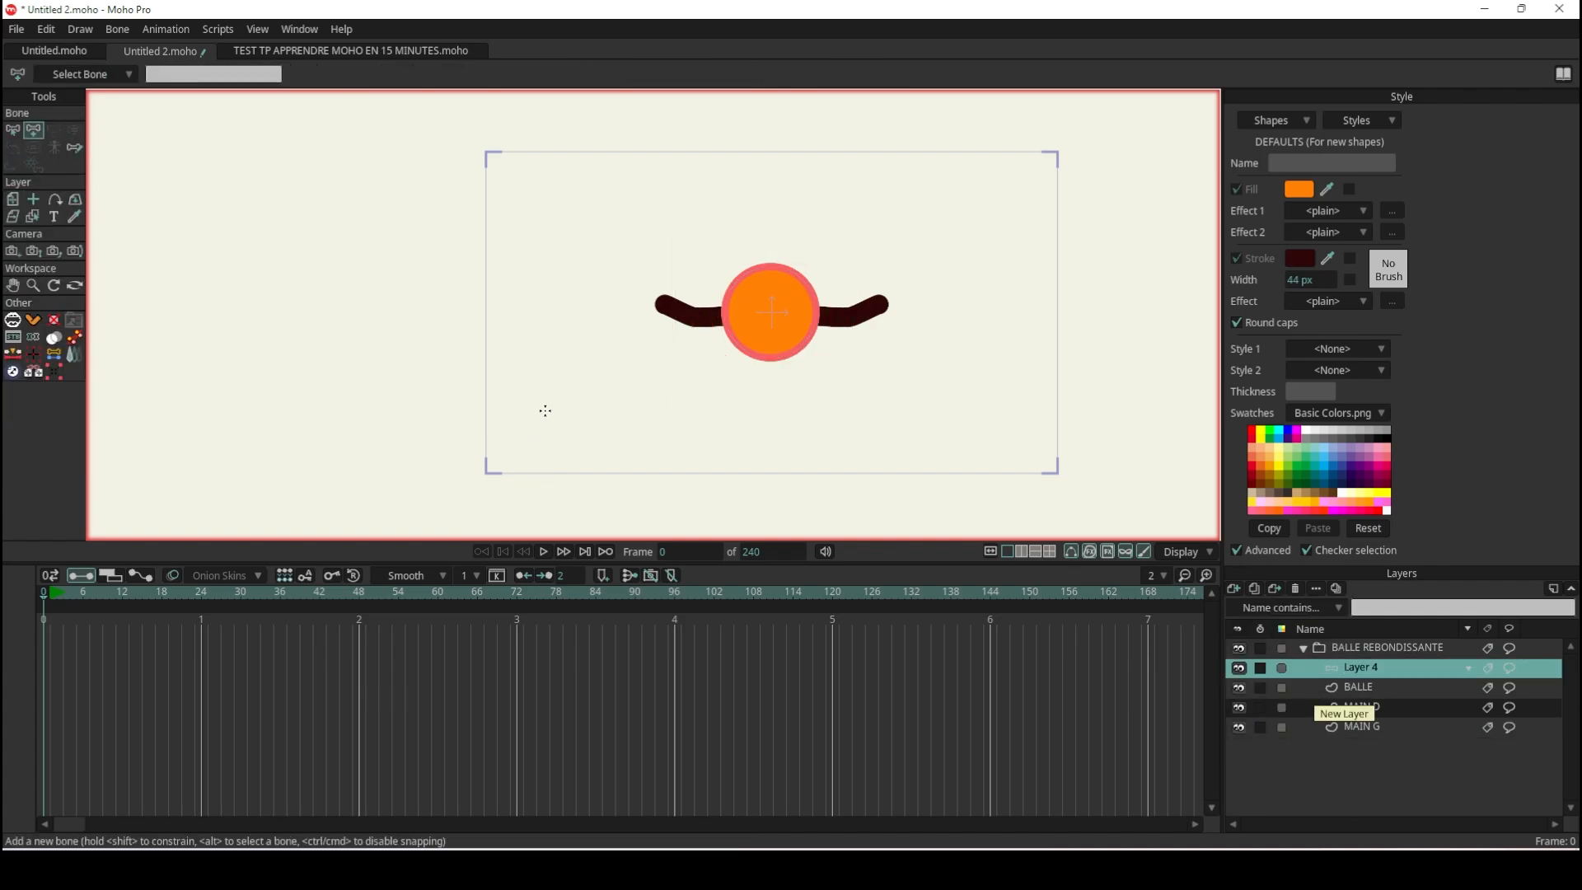
{"action": "scroll", "coordinate": [829, 297], "scroll_direction": "up", "scroll_amount": 3}
{"action": "scroll", "coordinate": [720, 346], "scroll_direction": "down", "scroll_amount": 3}
{"action": "scroll", "coordinate": [720, 345], "scroll_direction": "up", "scroll_amount": 5}
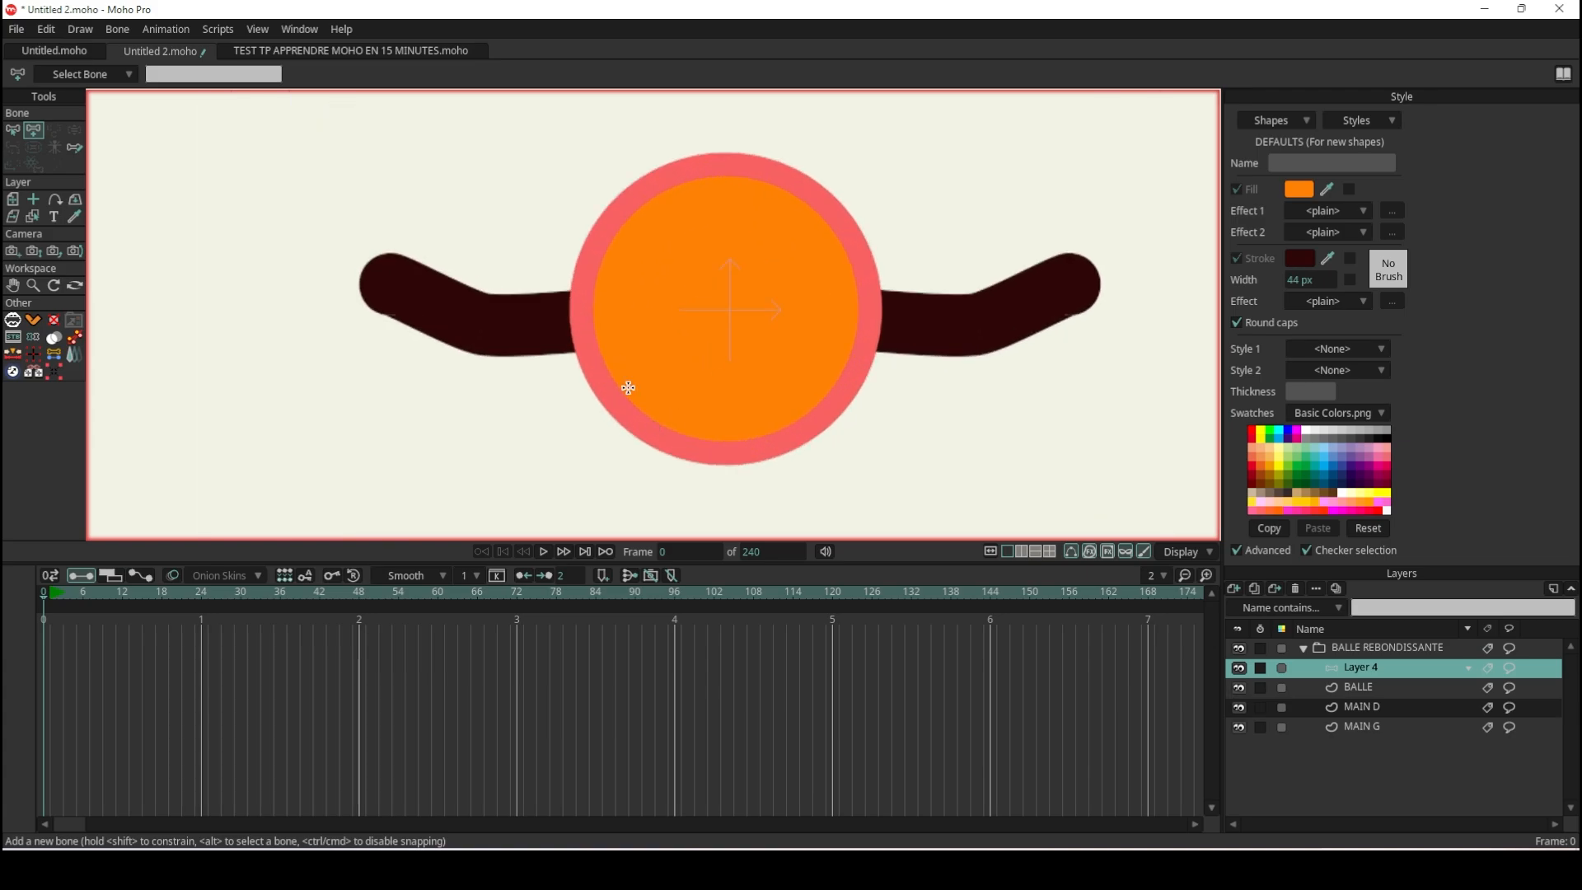
{"action": "left_click_drag", "start_coordinate": [724, 437], "coordinate": [723, 179]}
{"action": "left_click_drag", "start_coordinate": [639, 306], "coordinate": [354, 265]}
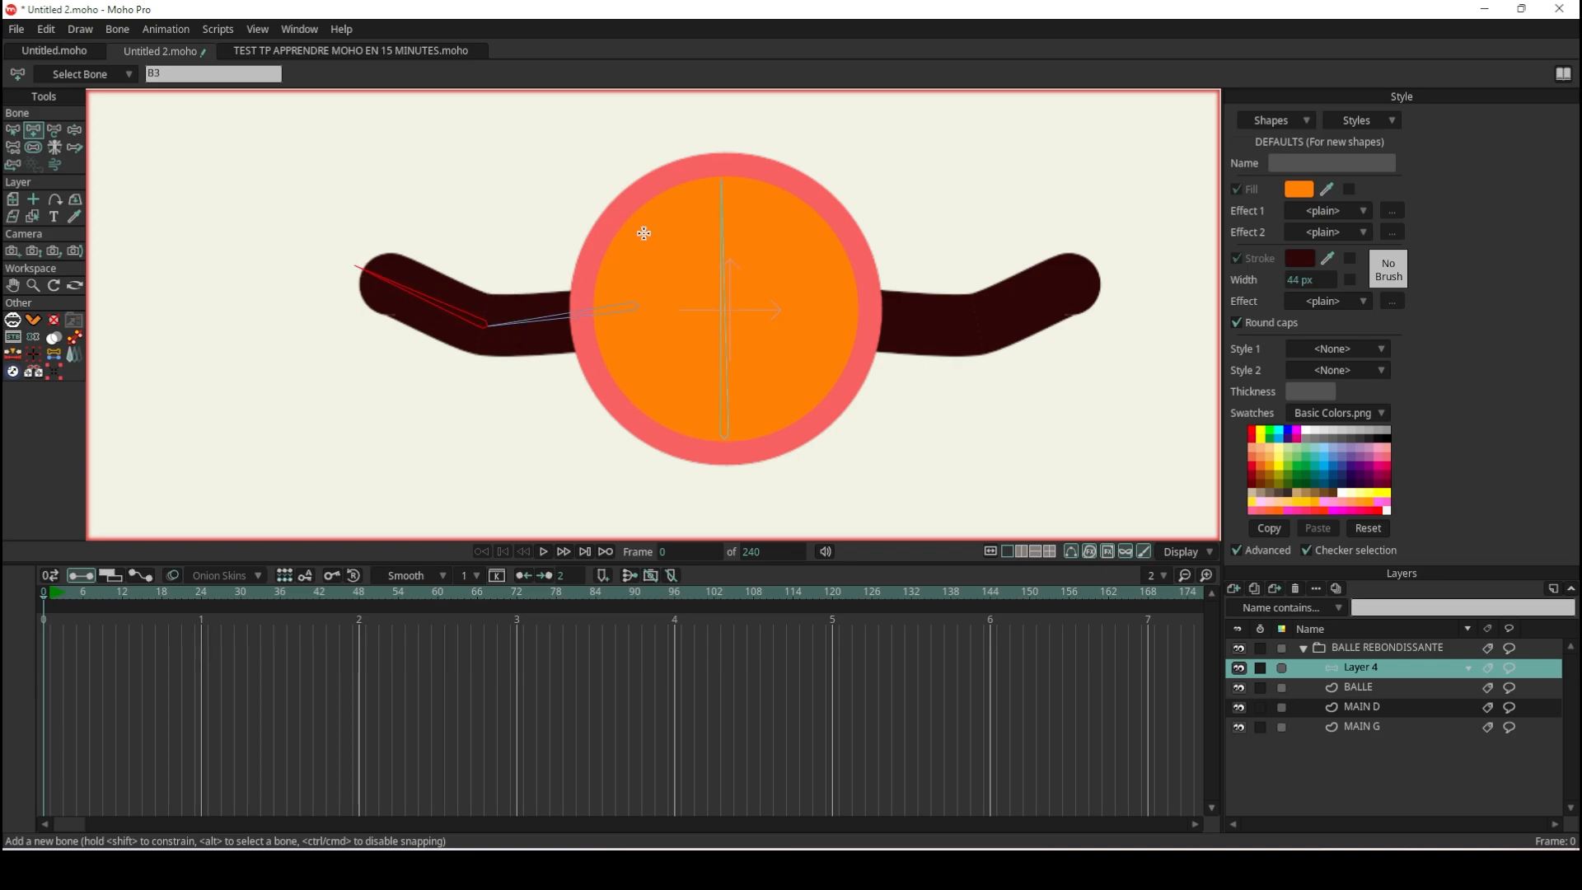
Test the ball and left arm bones with Manipulate Bones to check whether the artwork follows them.
{"action": "left_click", "coordinate": [76, 135]}
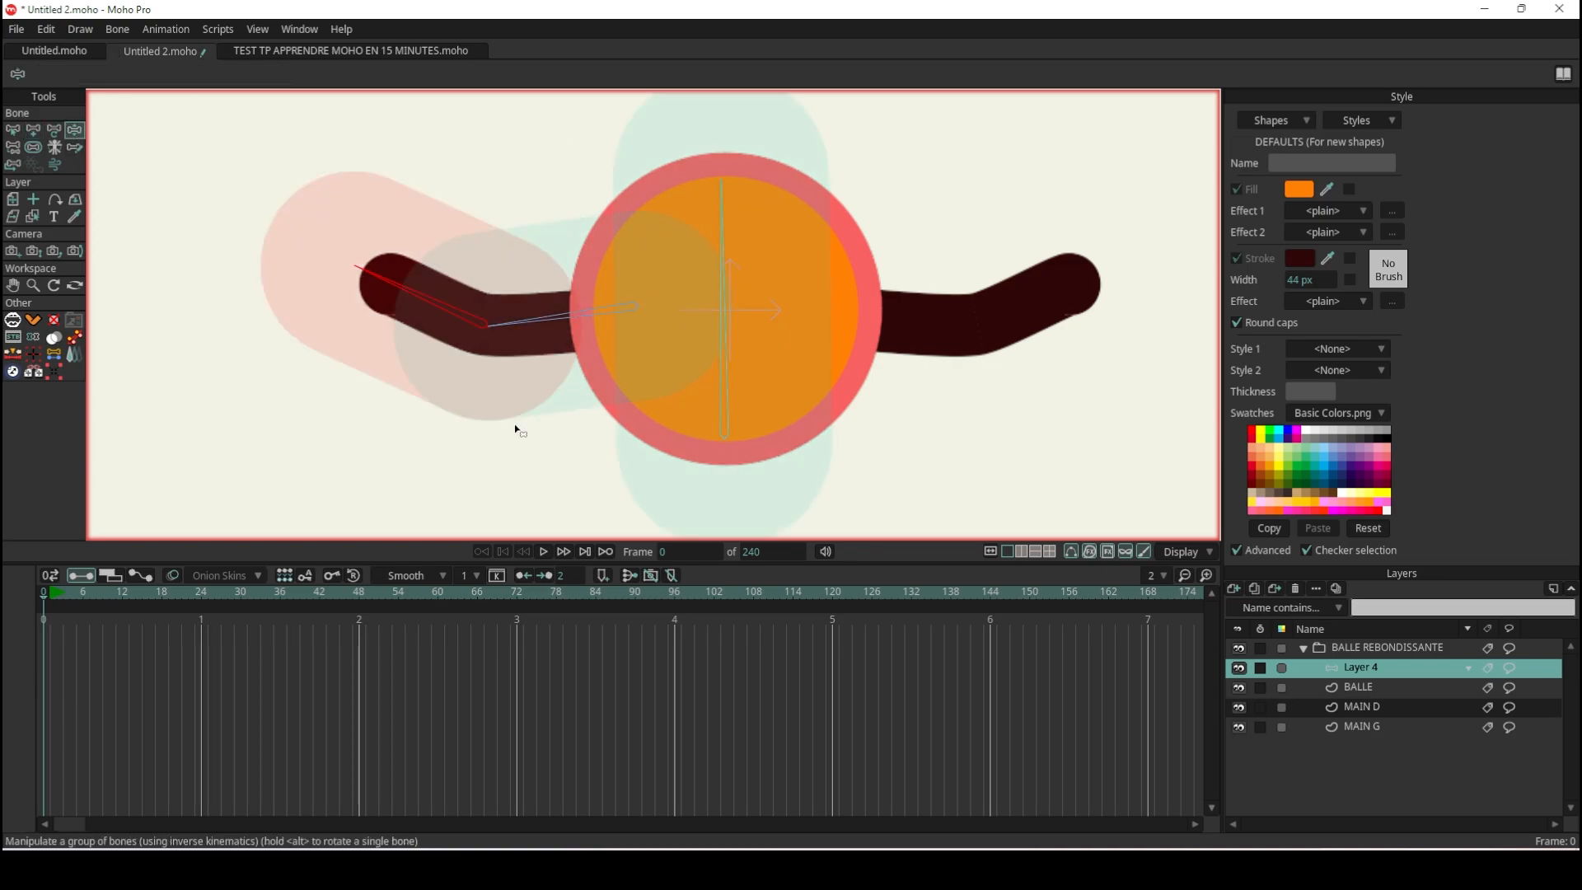
{"action": "left_click_drag", "start_coordinate": [443, 313], "coordinate": [561, 195]}
{"action": "left_click_drag", "start_coordinate": [604, 249], "coordinate": [482, 355]}
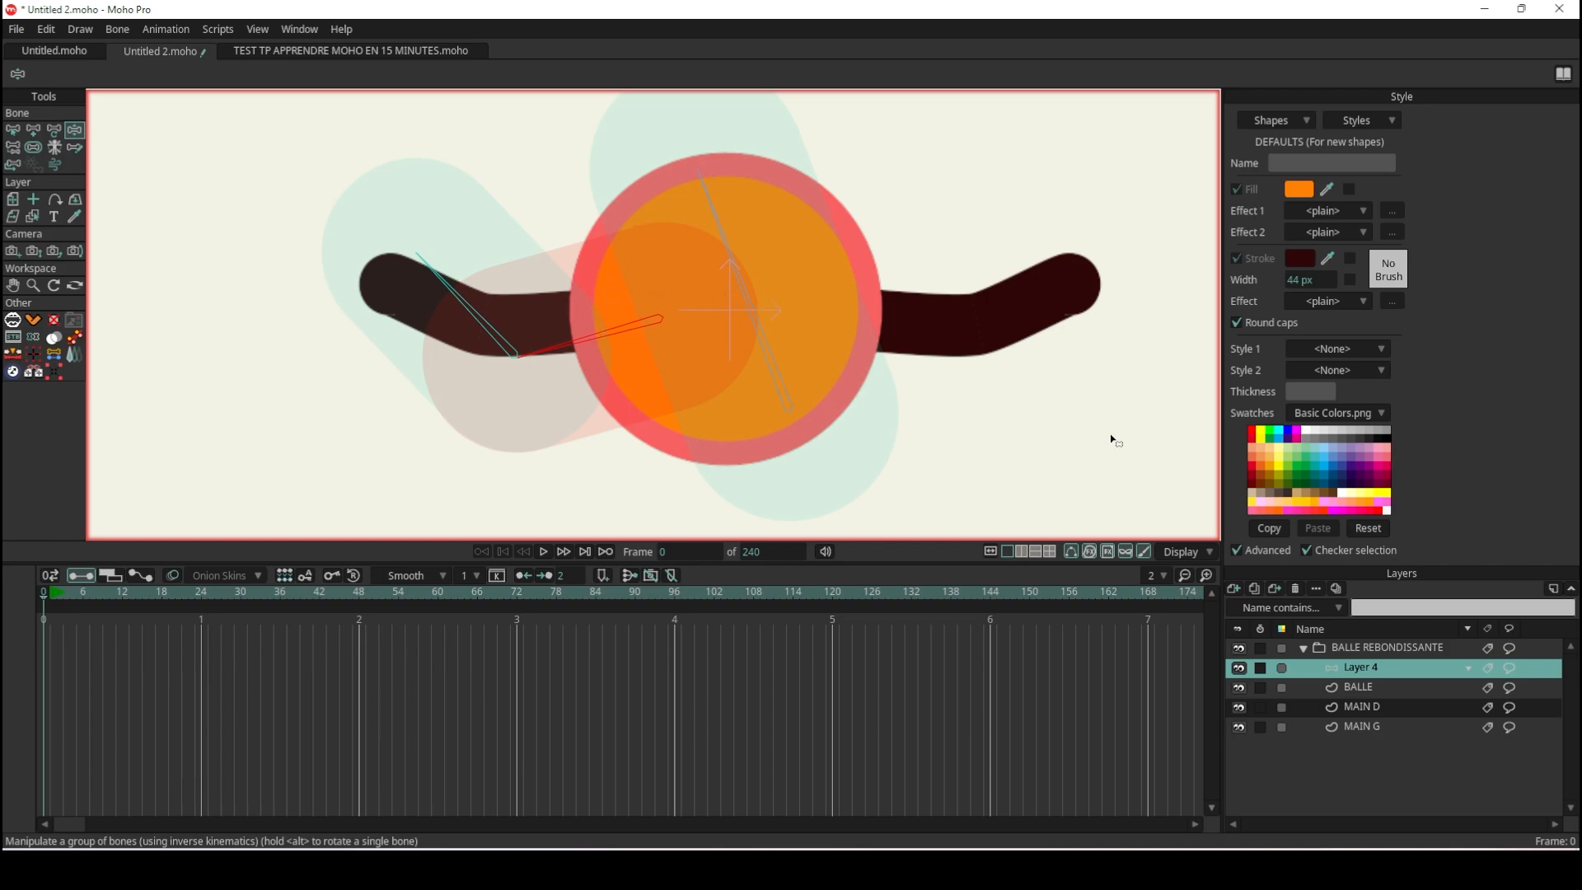
Move the BALLE, MAIN D and MAIN G layers together into the new bone layer.
{"action": "left_click", "coordinate": [1354, 688]}
{"action": "left_click", "coordinate": [1367, 724], "text": "shift"}
{"action": "left_click_drag", "start_coordinate": [1361, 690], "coordinate": [1362, 669]}
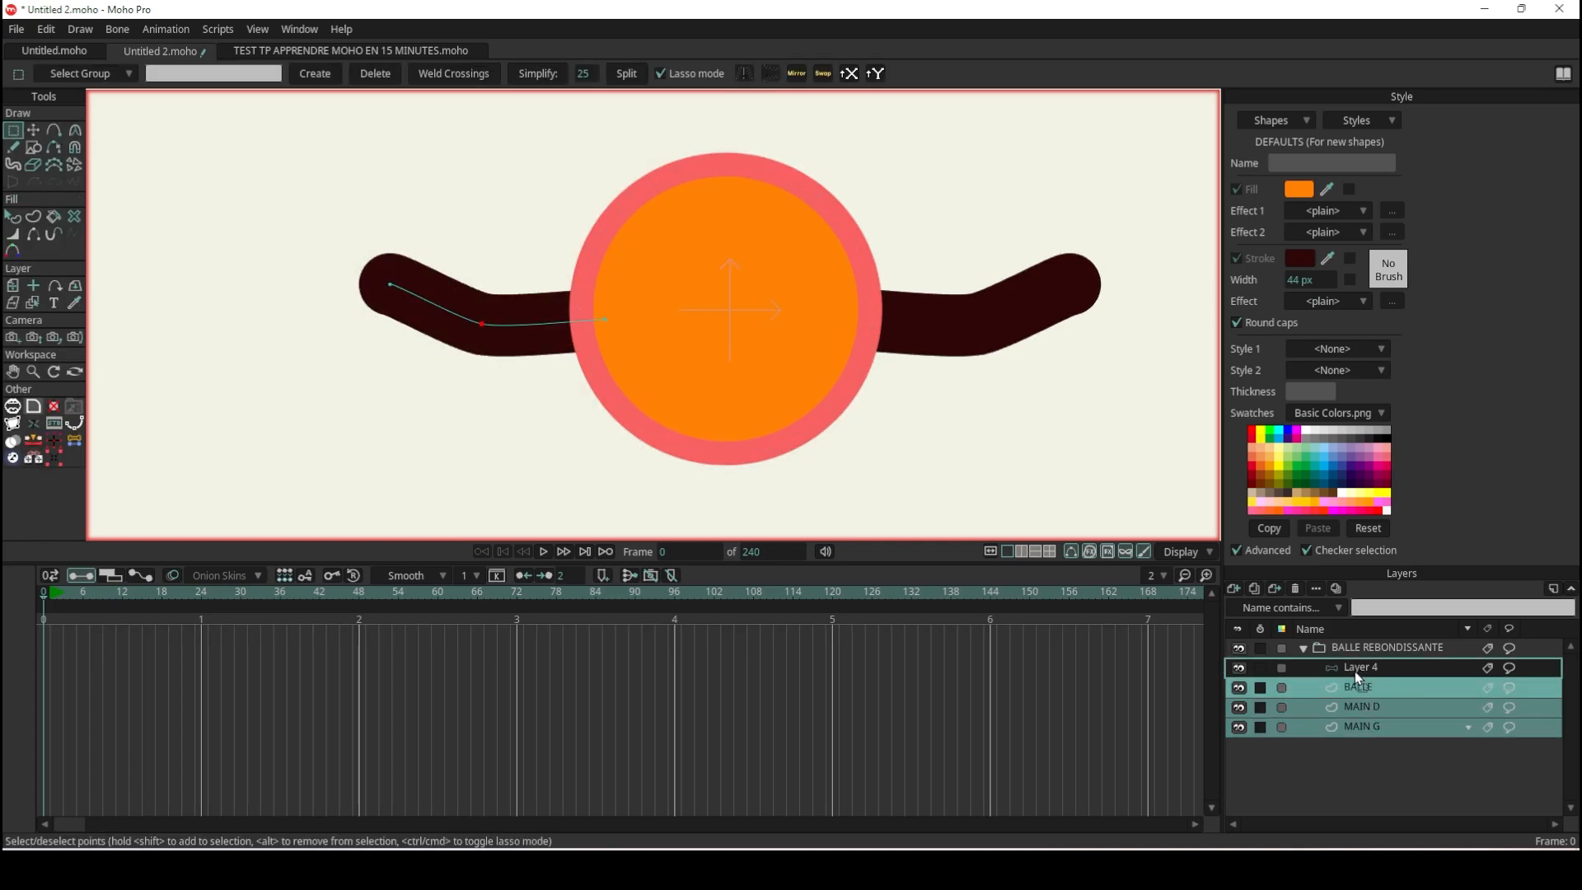
{"action": "left_click_drag", "start_coordinate": [1362, 676], "coordinate": [1353, 670]}
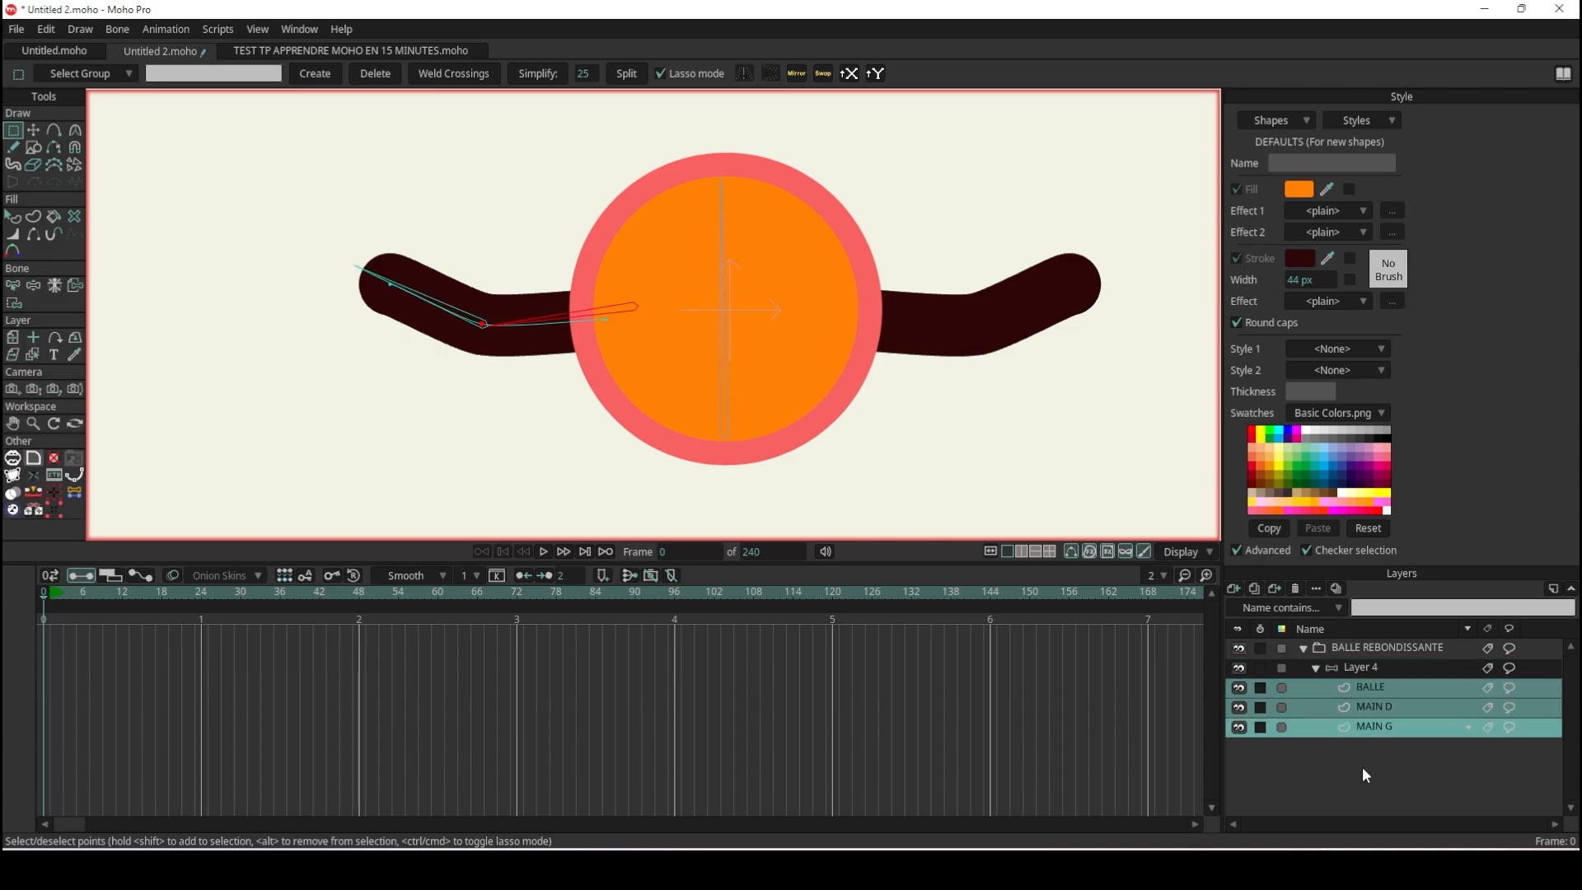
Select the bone layer, test bending the left arm with Manipulate Bones, and restore the rest pose at frame 0.
{"action": "left_click", "coordinate": [1353, 670]}
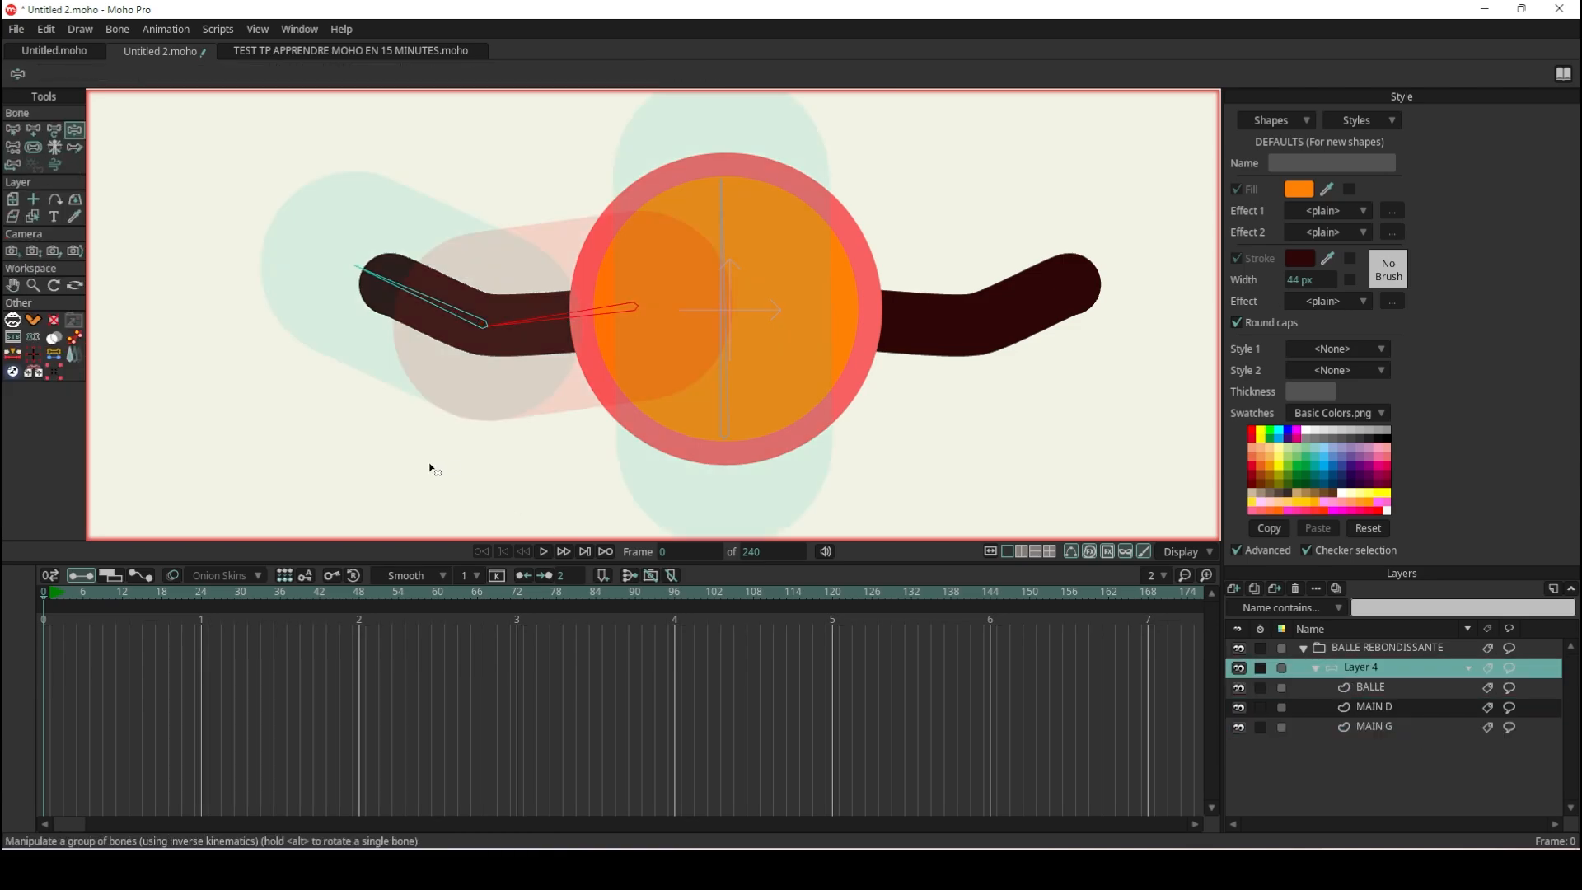
{"action": "left_click_drag", "start_coordinate": [531, 319], "coordinate": [515, 262]}
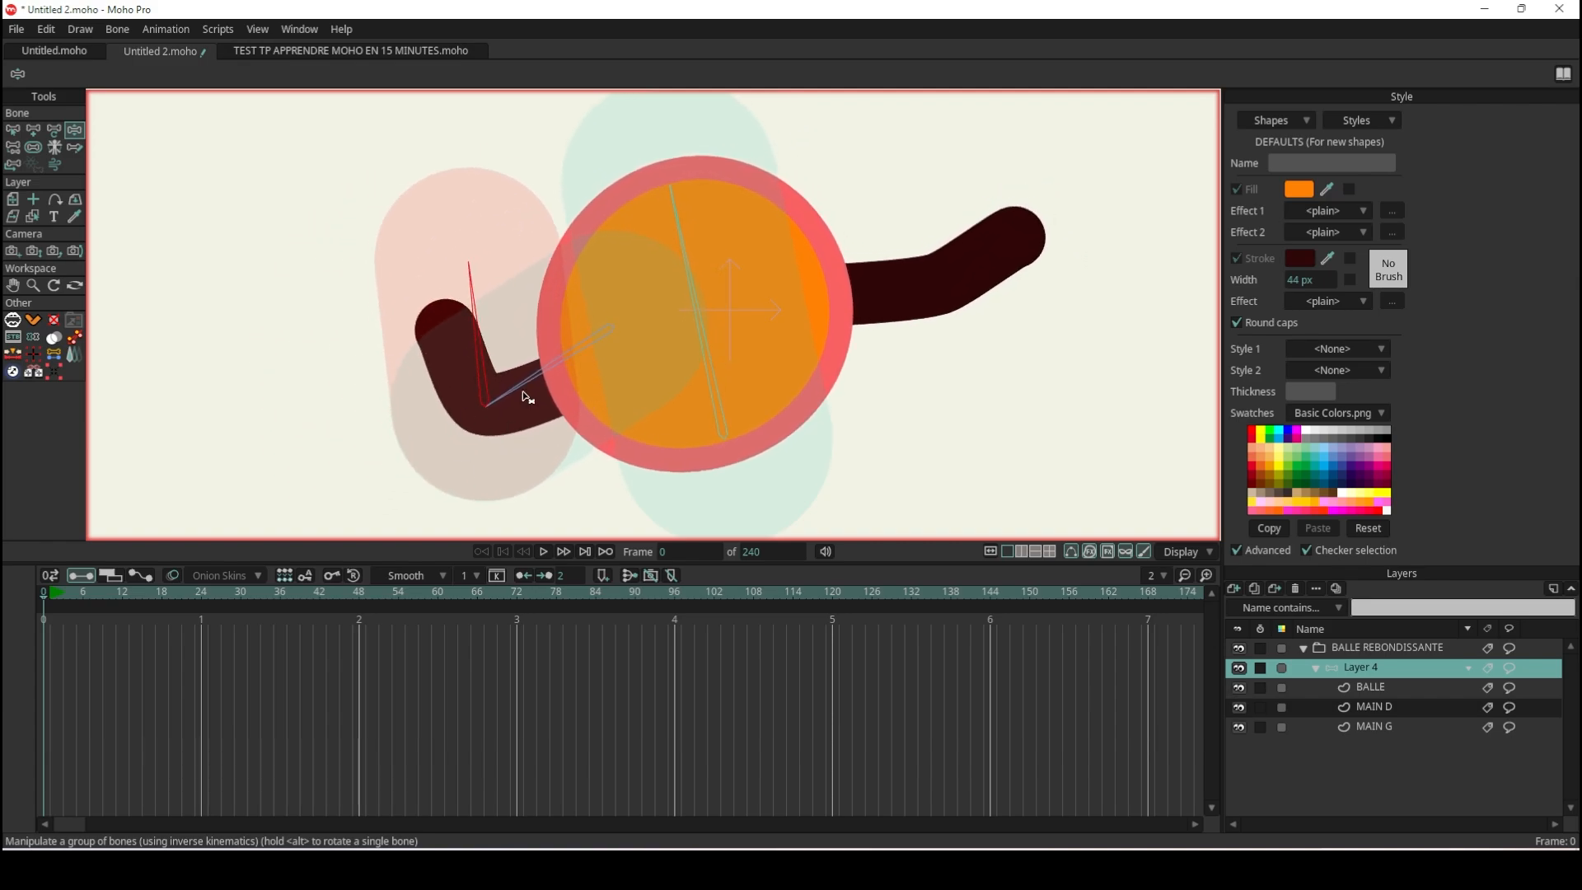
{"action": "left_click", "coordinate": [40, 596]}
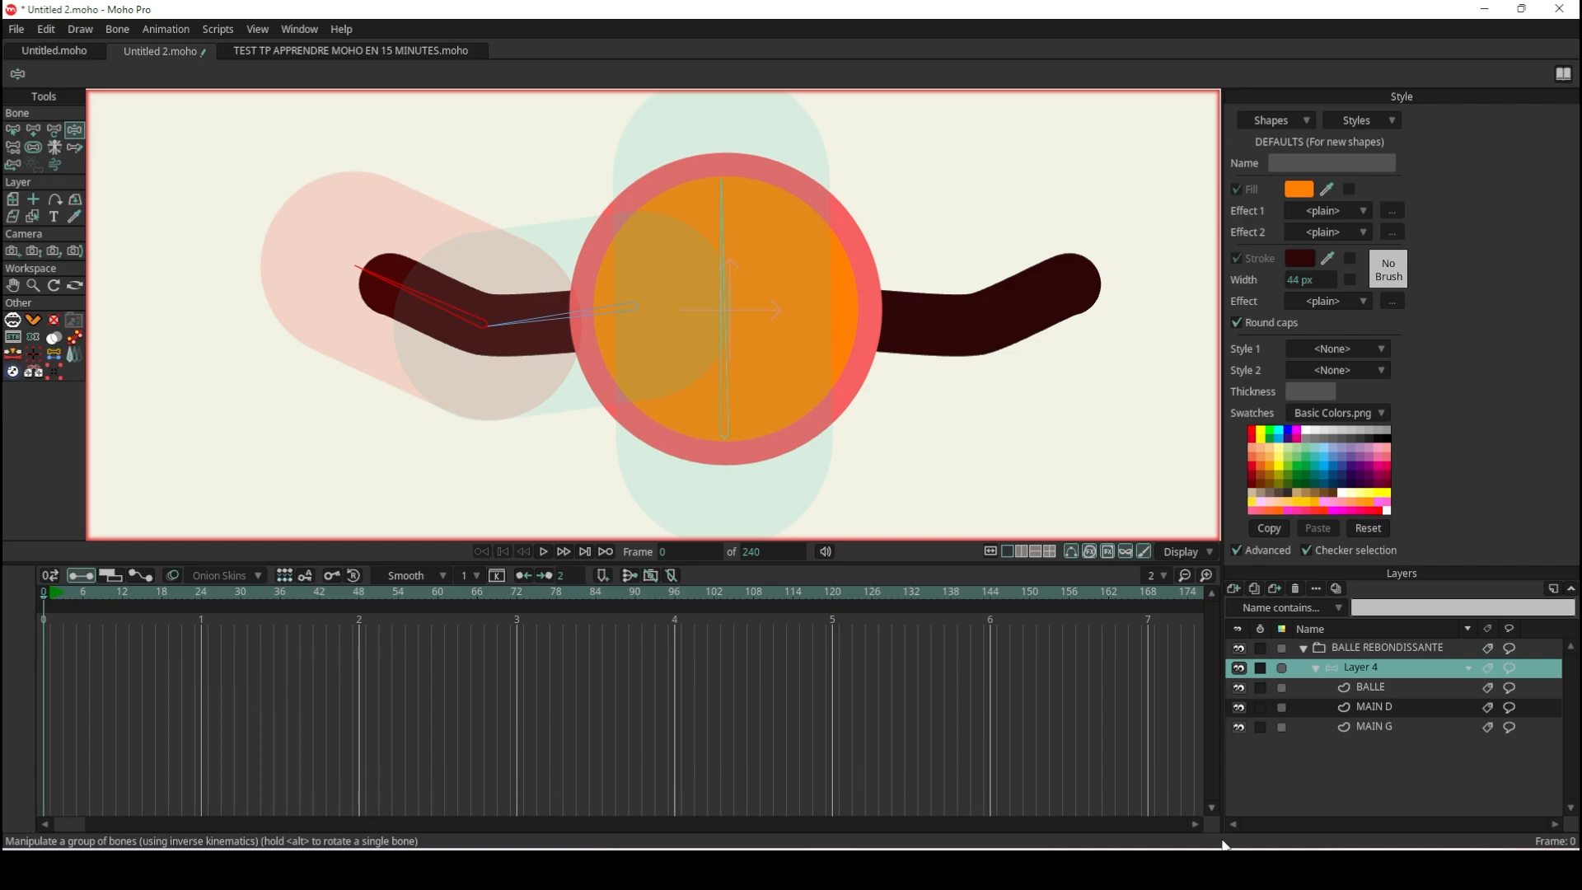
{"action": "left_click", "coordinate": [1232, 868]}
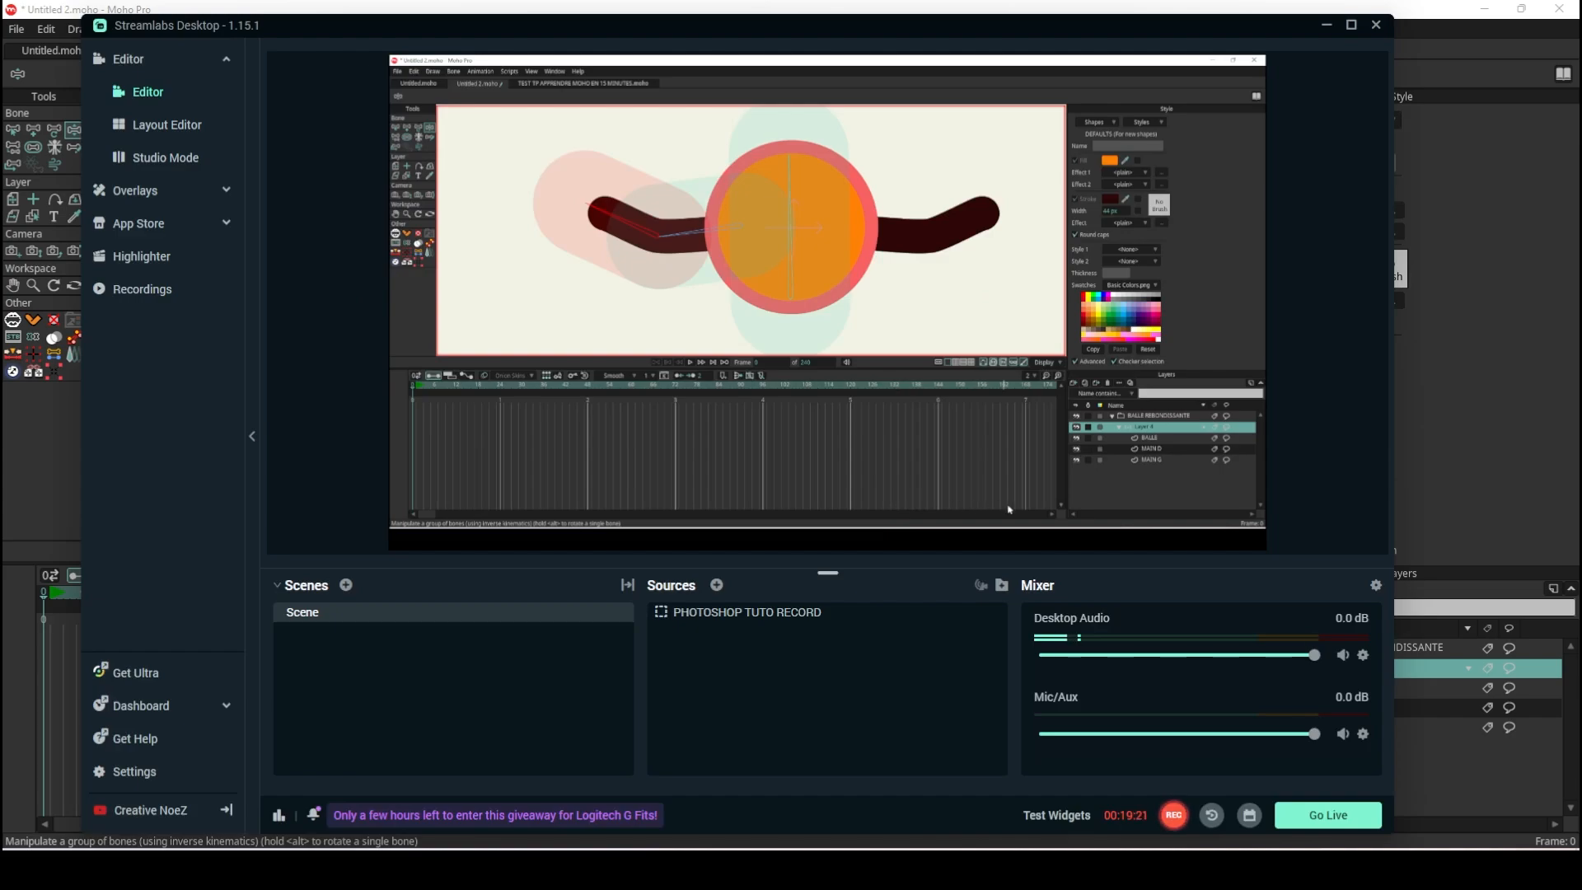
{"action": "left_click", "coordinate": [1165, 868]}
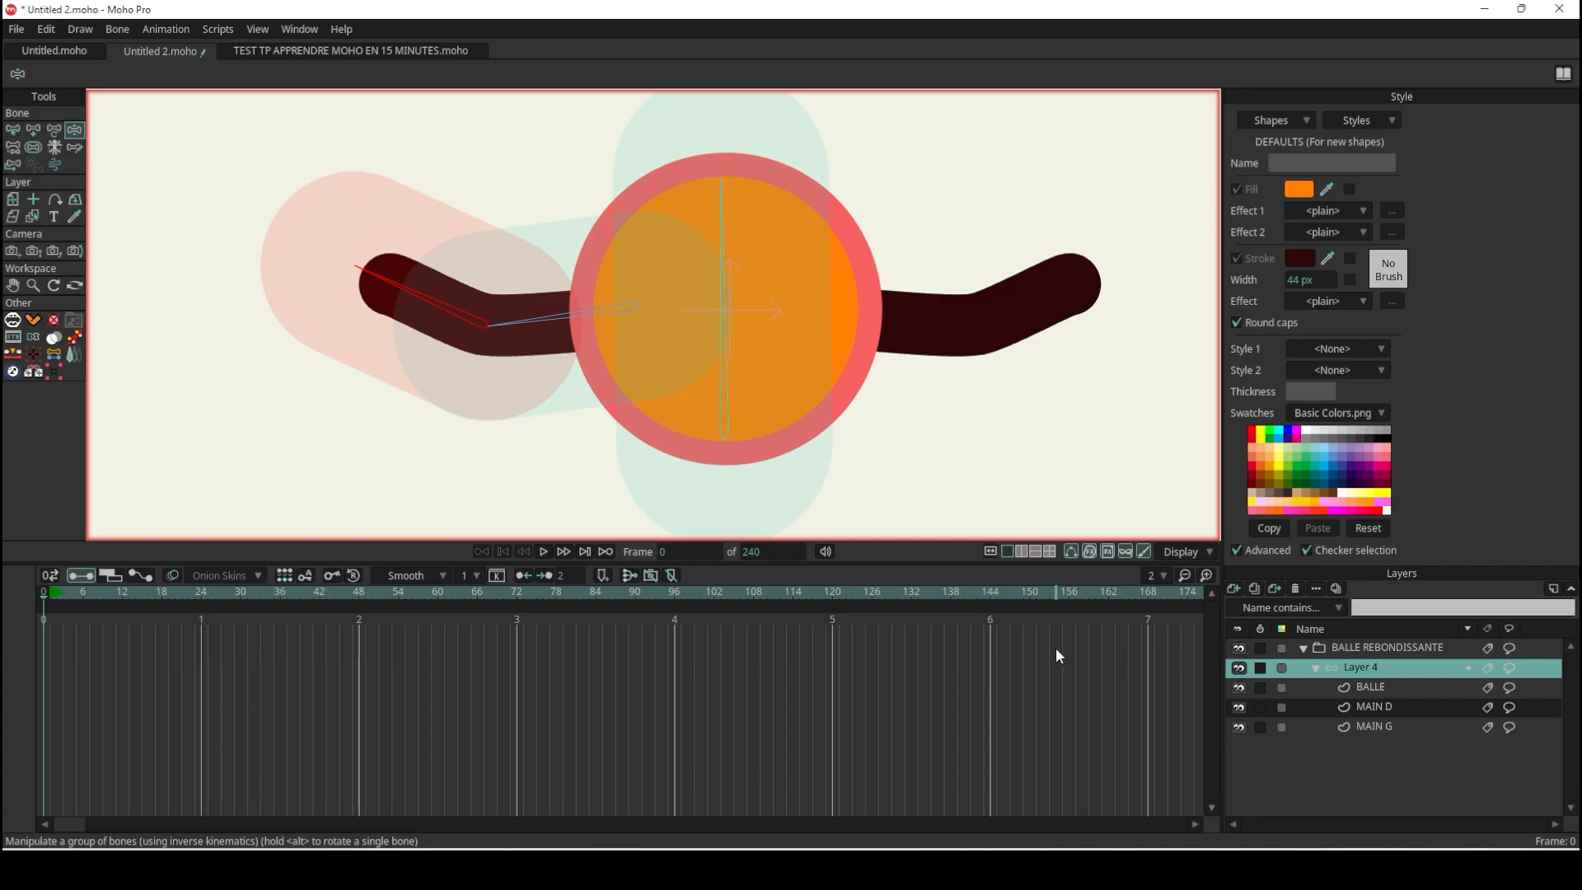
Draw a chain of two bones with Add Bone from inside the ball along the right arm to its tip.
{"action": "left_click", "coordinate": [15, 130]}
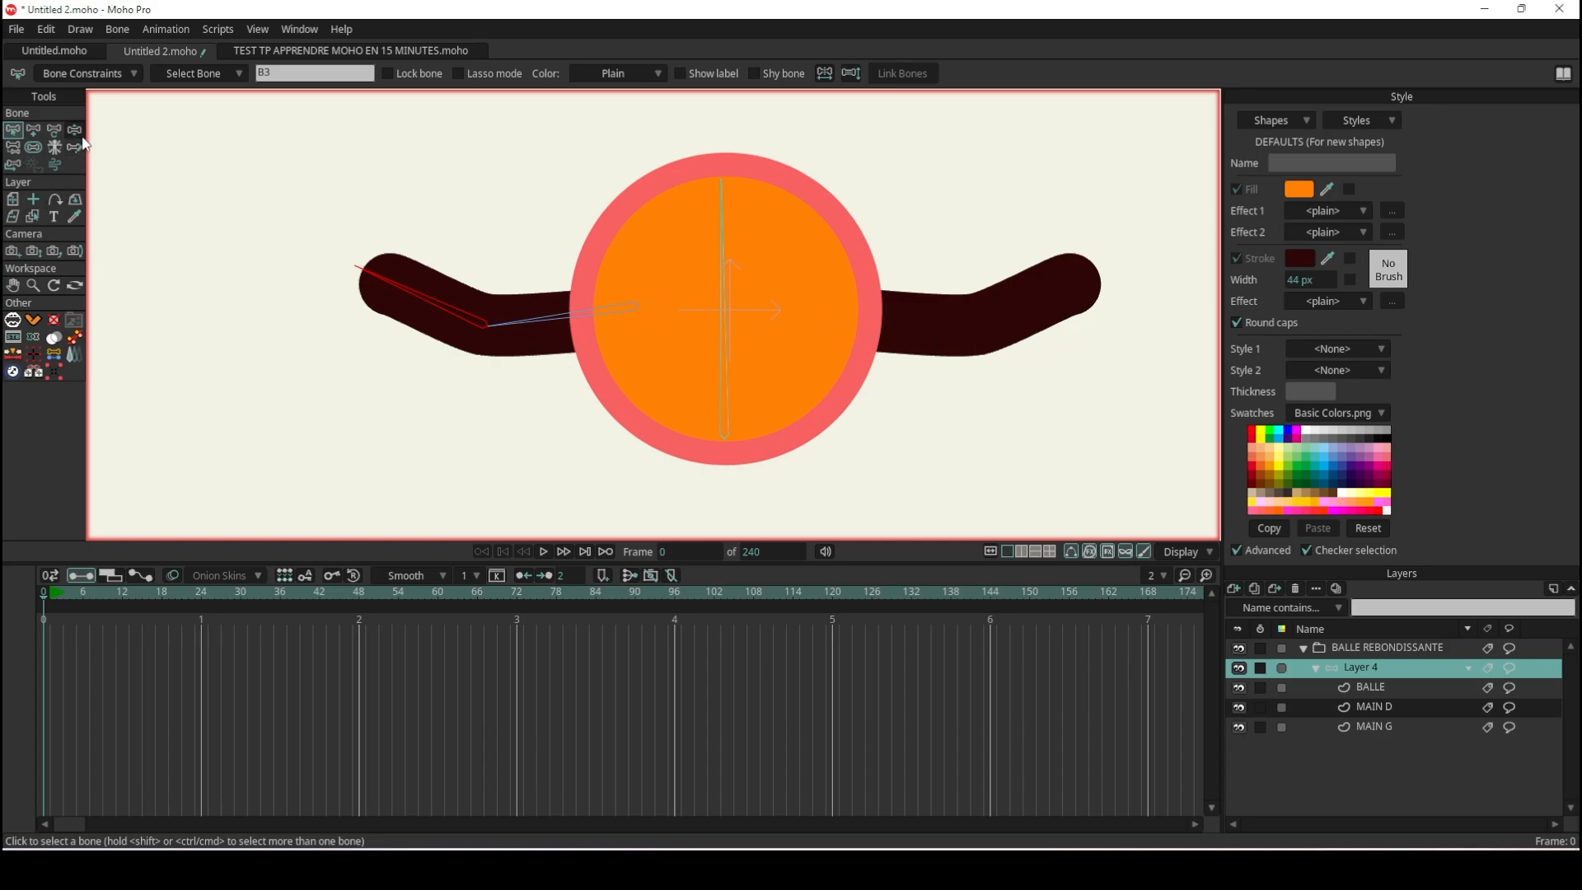
{"action": "left_click", "coordinate": [33, 128]}
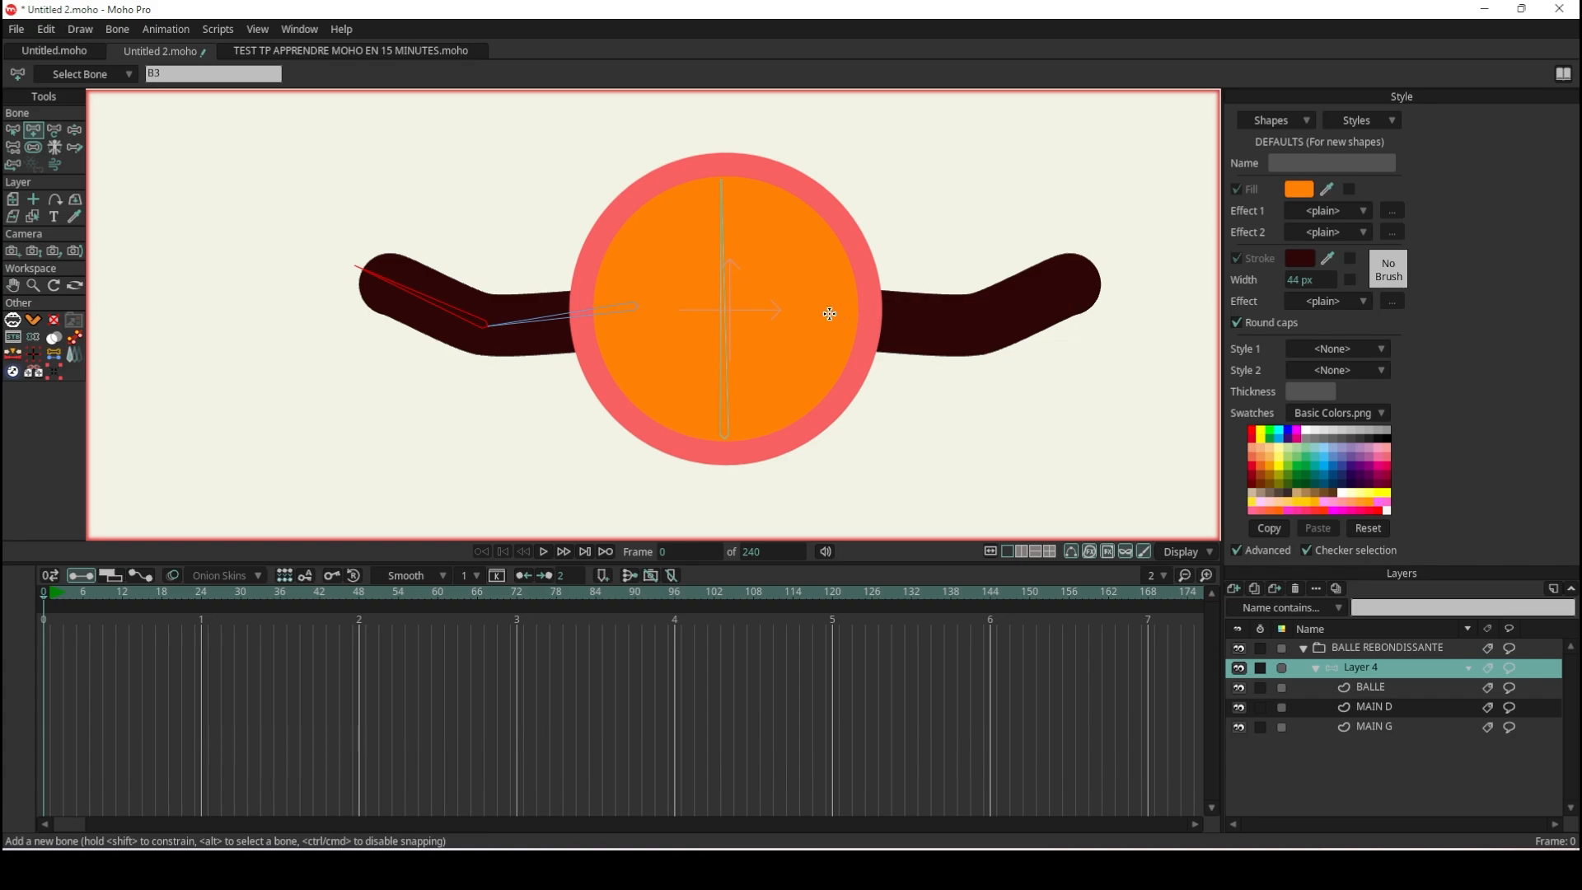
{"action": "left_click_drag", "start_coordinate": [804, 309], "coordinate": [1100, 271]}
Test the five-bone rig with Manipulate Bones by pulling both arms' inner bones, and restore the rest pose at frame 0.
{"action": "left_click", "coordinate": [75, 129]}
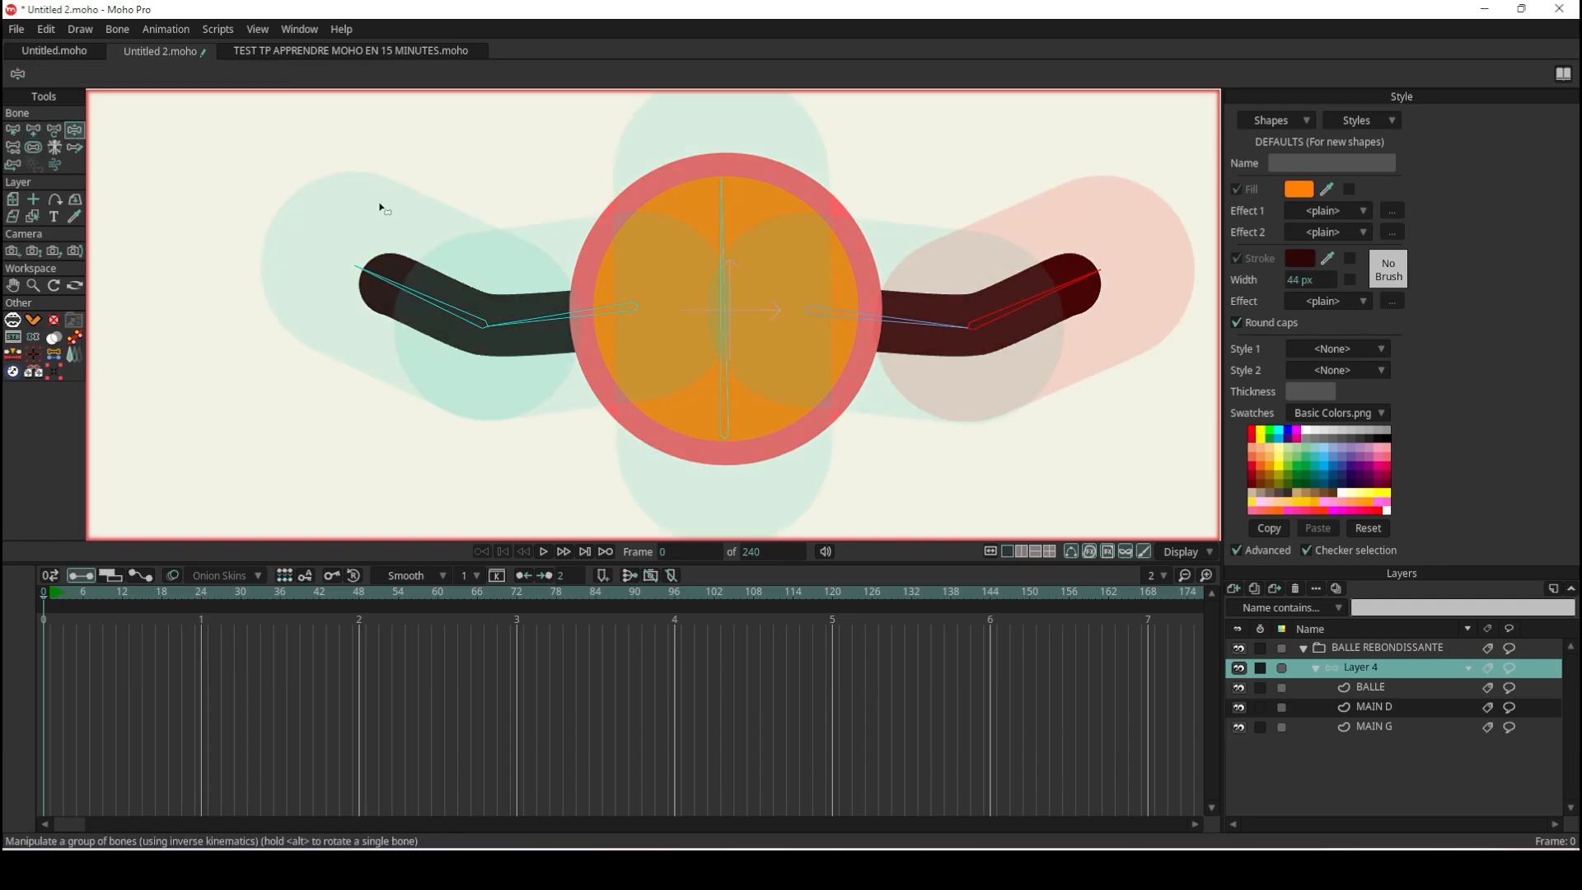
{"action": "left_click_drag", "start_coordinate": [914, 308], "coordinate": [868, 433]}
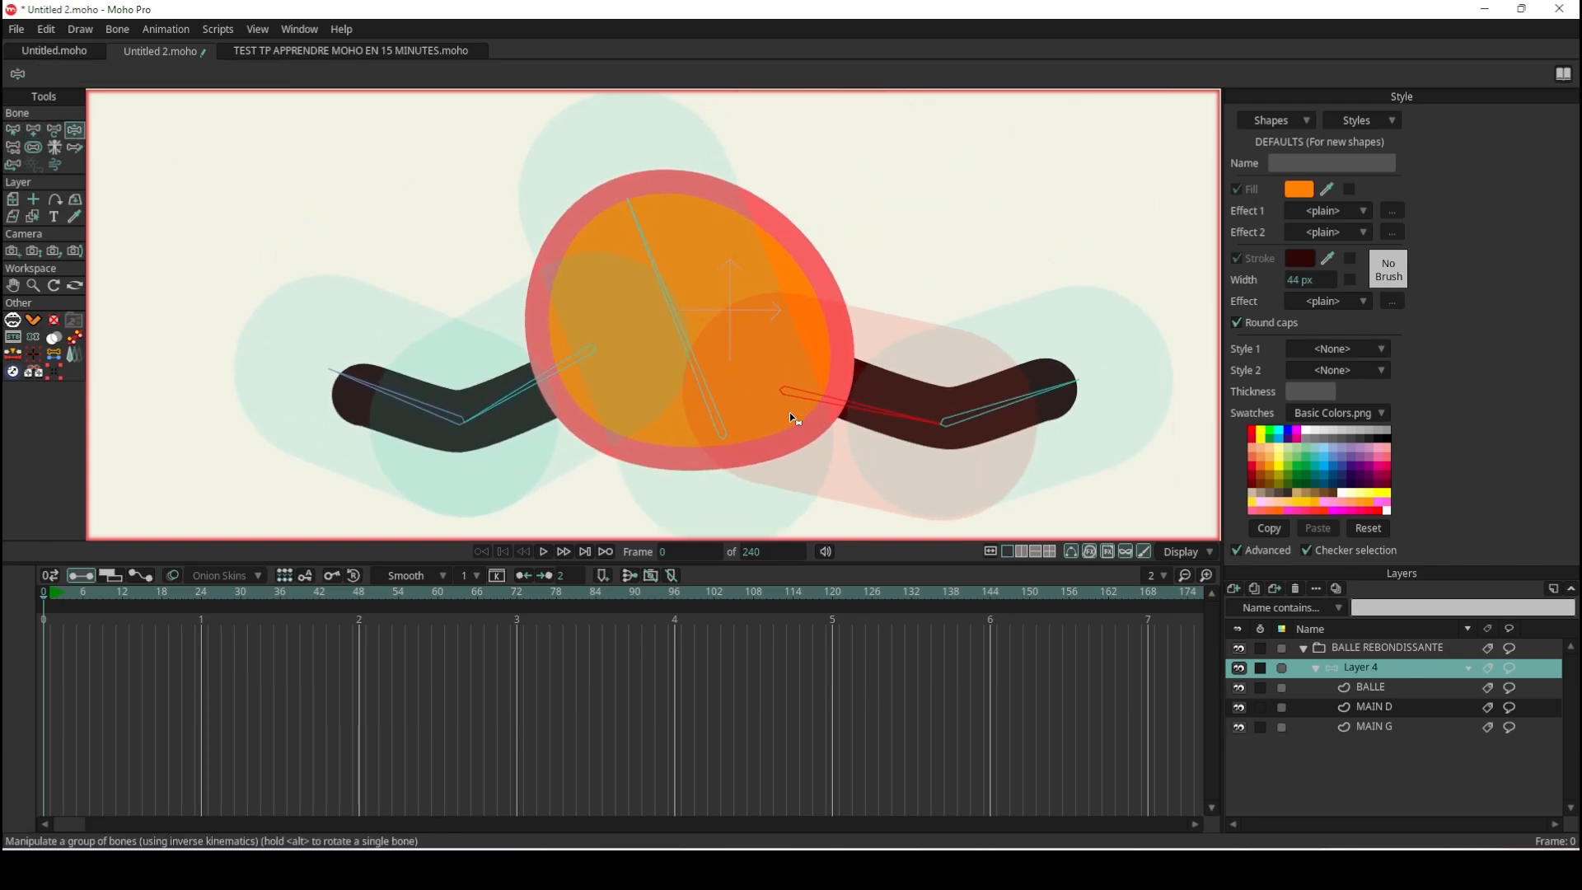
{"action": "left_click_drag", "start_coordinate": [531, 380], "coordinate": [616, 318]}
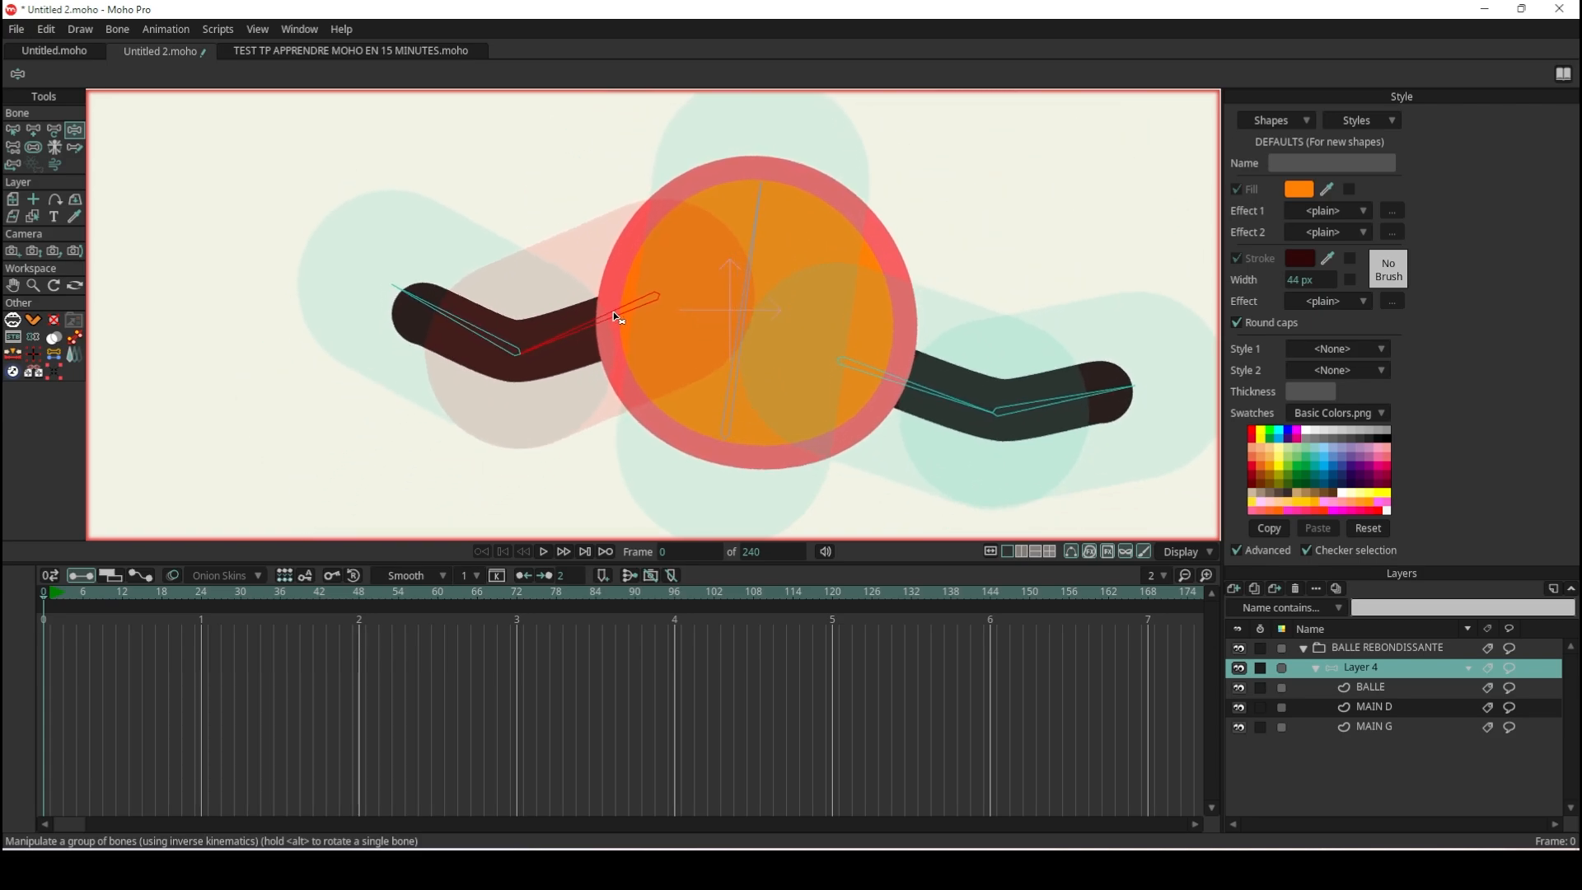
{"action": "left_click", "coordinate": [868, 374]}
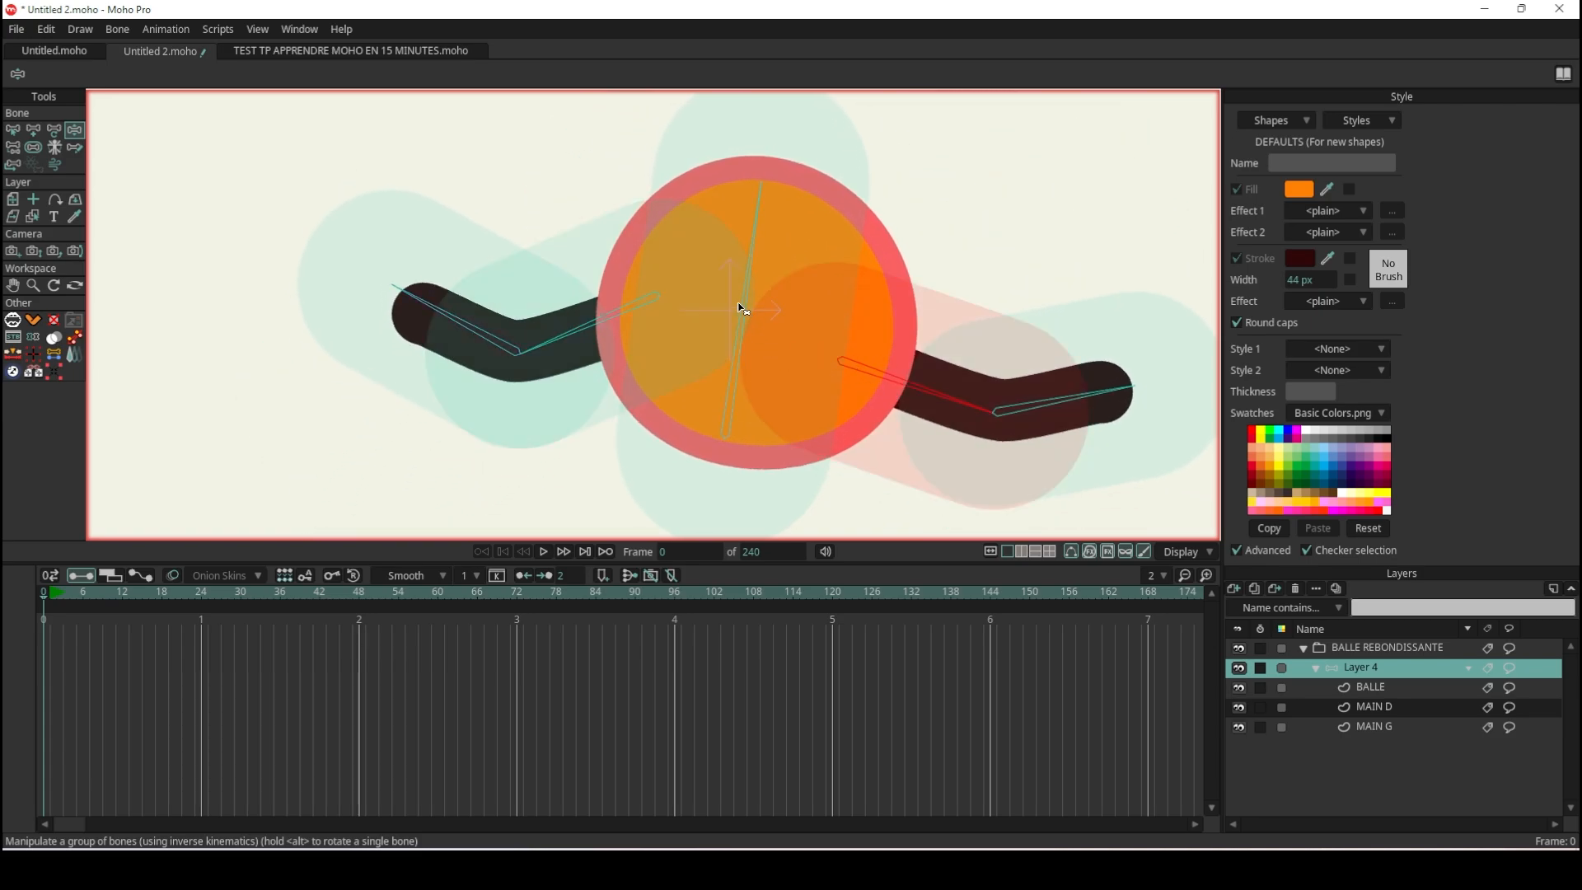
{"action": "left_click", "coordinate": [746, 346]}
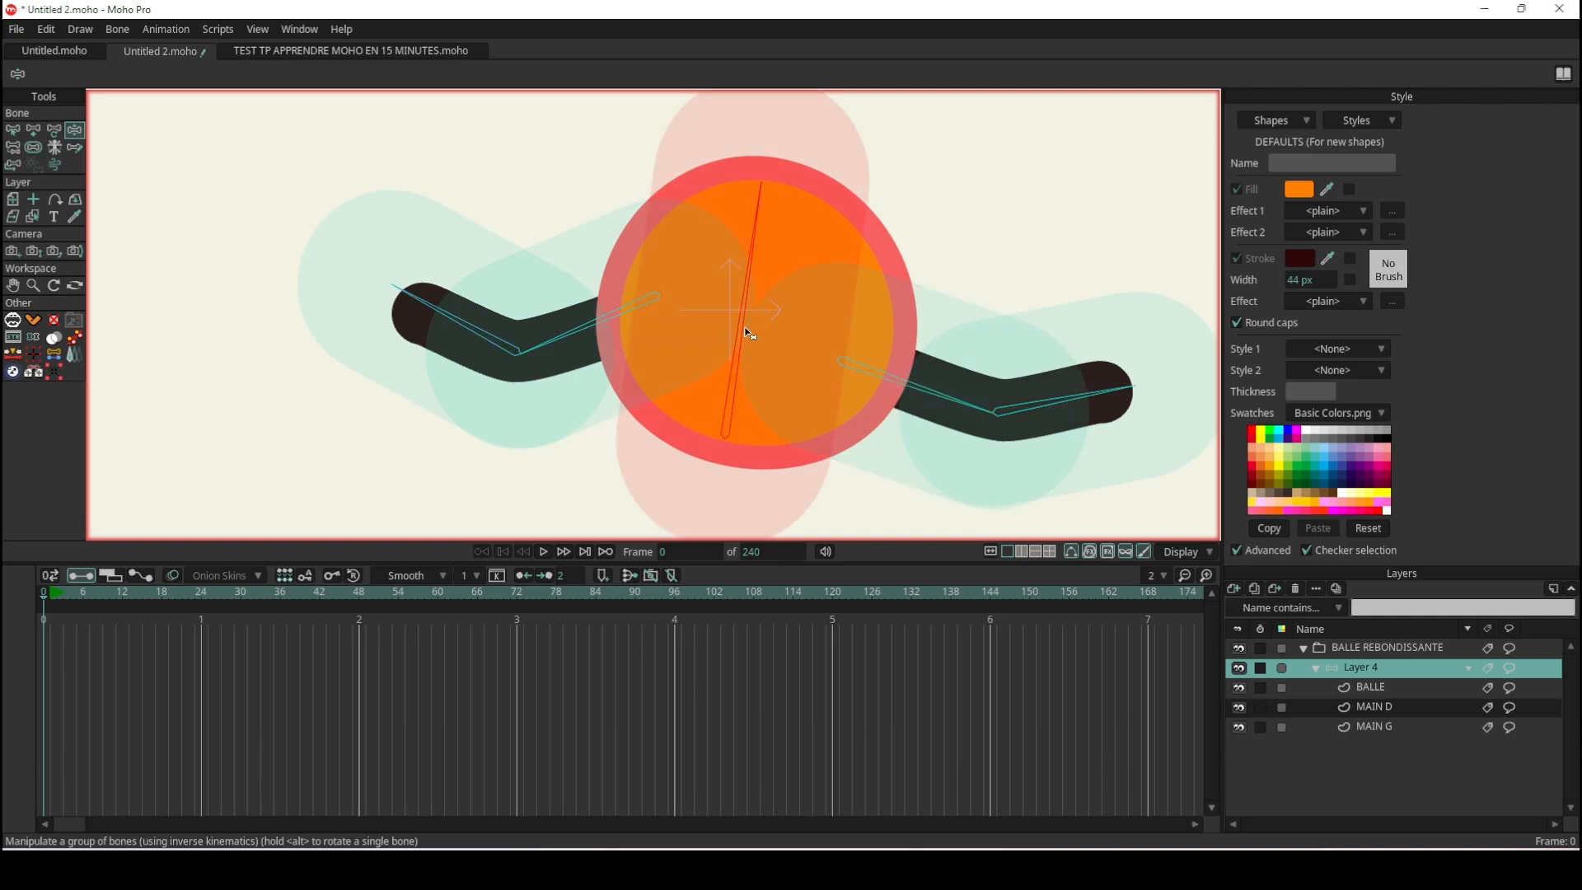
{"action": "mouse_move", "coordinate": [571, 334]}
{"action": "left_mouse_down"}
{"action": "mouse_move", "coordinate": [576, 205]}
{"action": "mouse_move", "coordinate": [545, 371]}
{"action": "mouse_move", "coordinate": [548, 329]}
{"action": "mouse_move", "coordinate": [565, 367]}
{"action": "mouse_move", "coordinate": [567, 334]}
{"action": "left_mouse_up"}
{"action": "left_click_drag", "start_coordinate": [569, 274], "coordinate": [573, 354]}
{"action": "left_click_drag", "start_coordinate": [936, 362], "coordinate": [942, 329]}
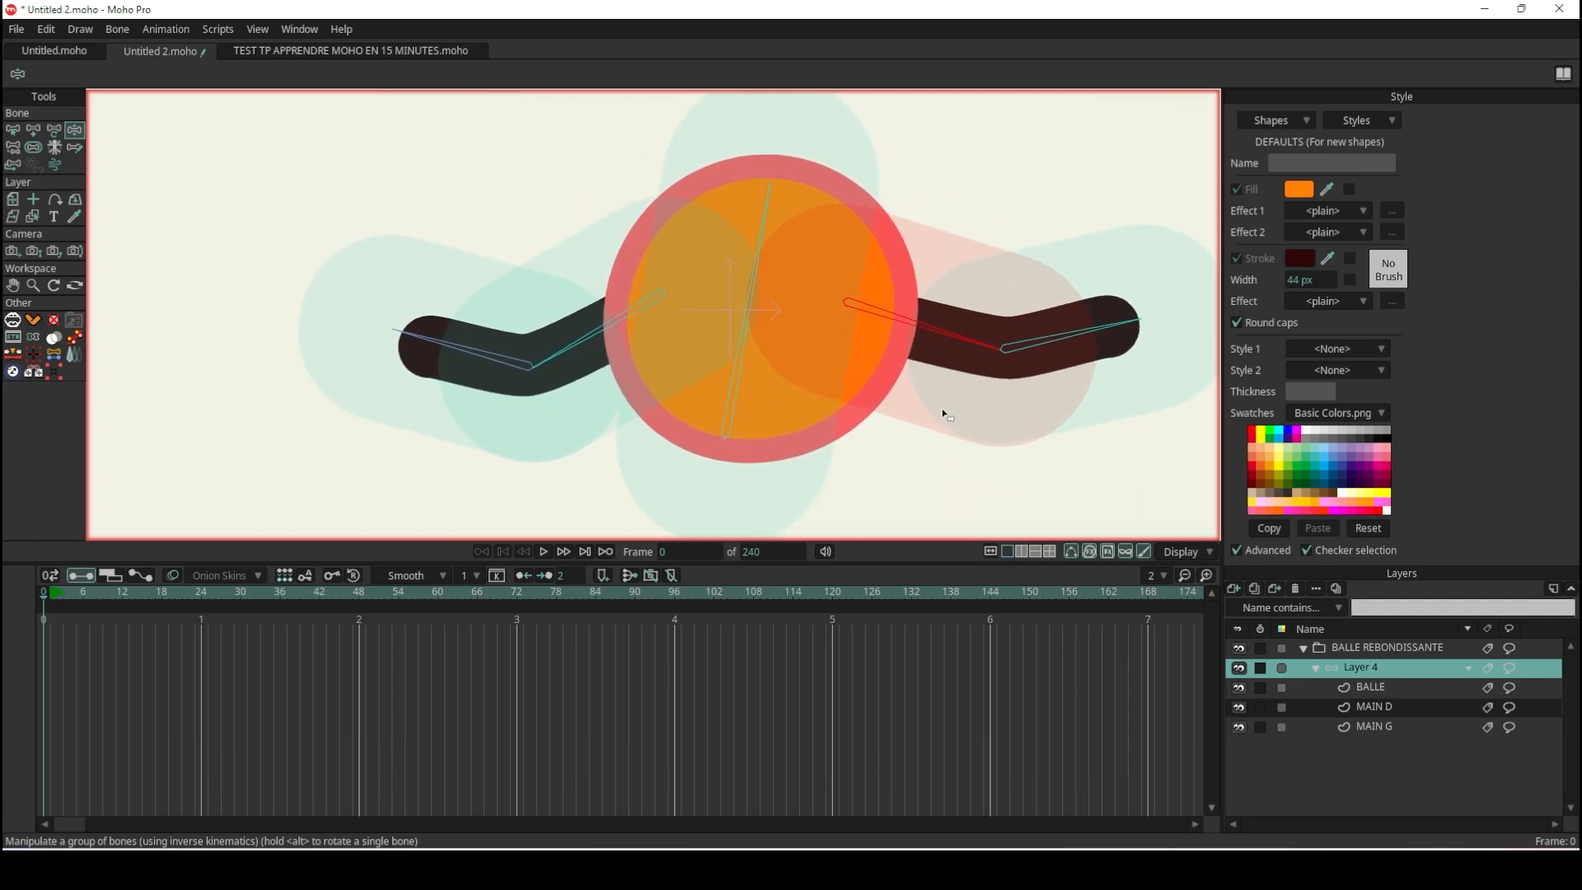
{"action": "left_click_drag", "start_coordinate": [571, 354], "coordinate": [594, 249]}
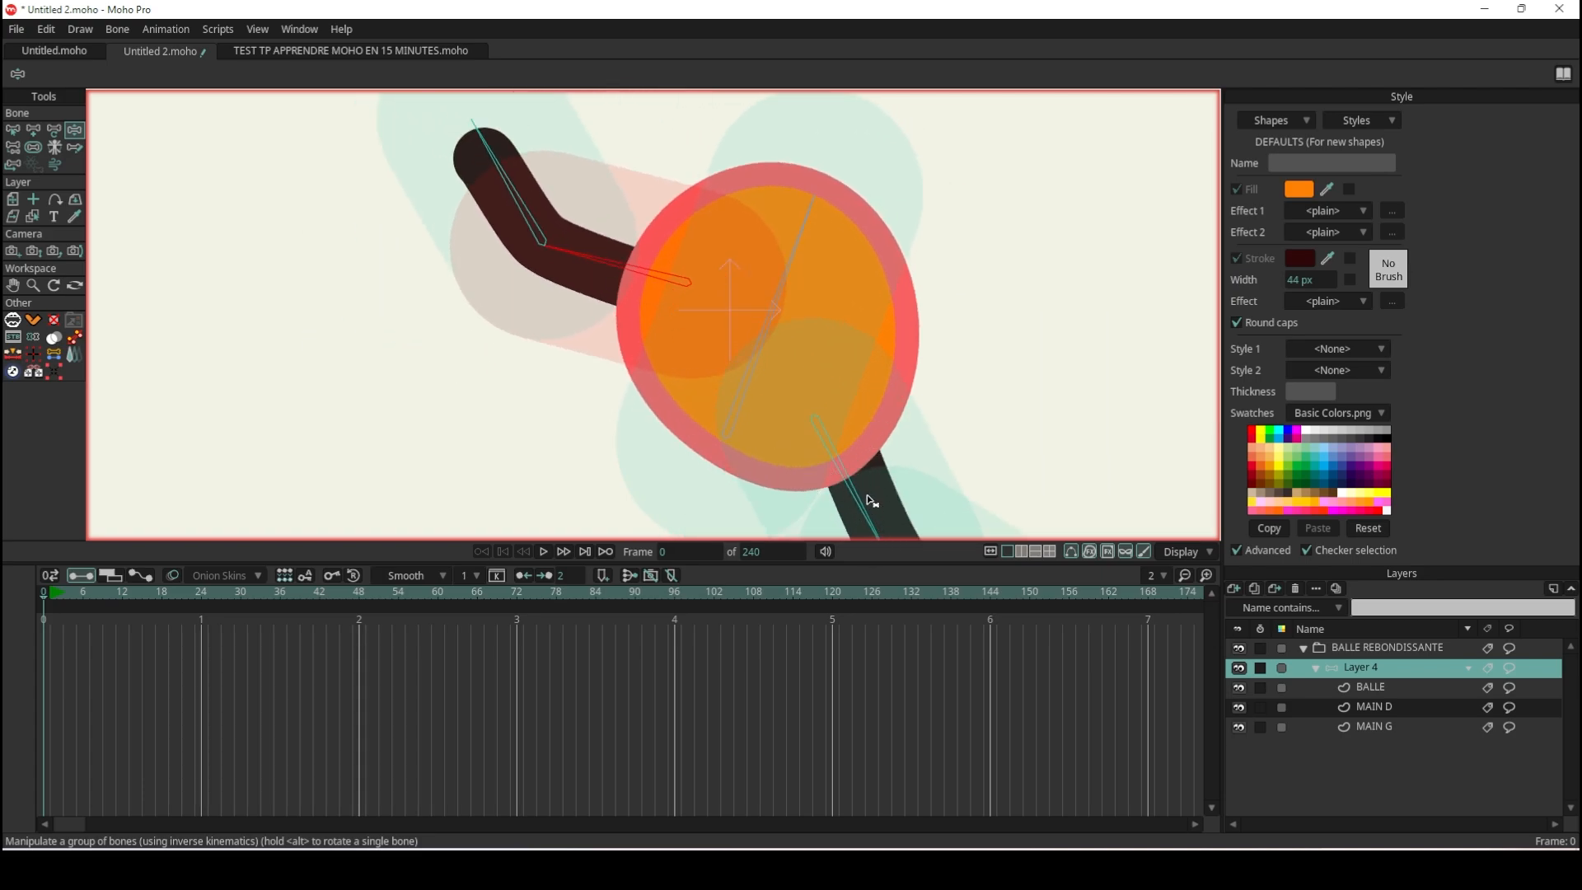
{"action": "left_click", "coordinate": [43, 591]}
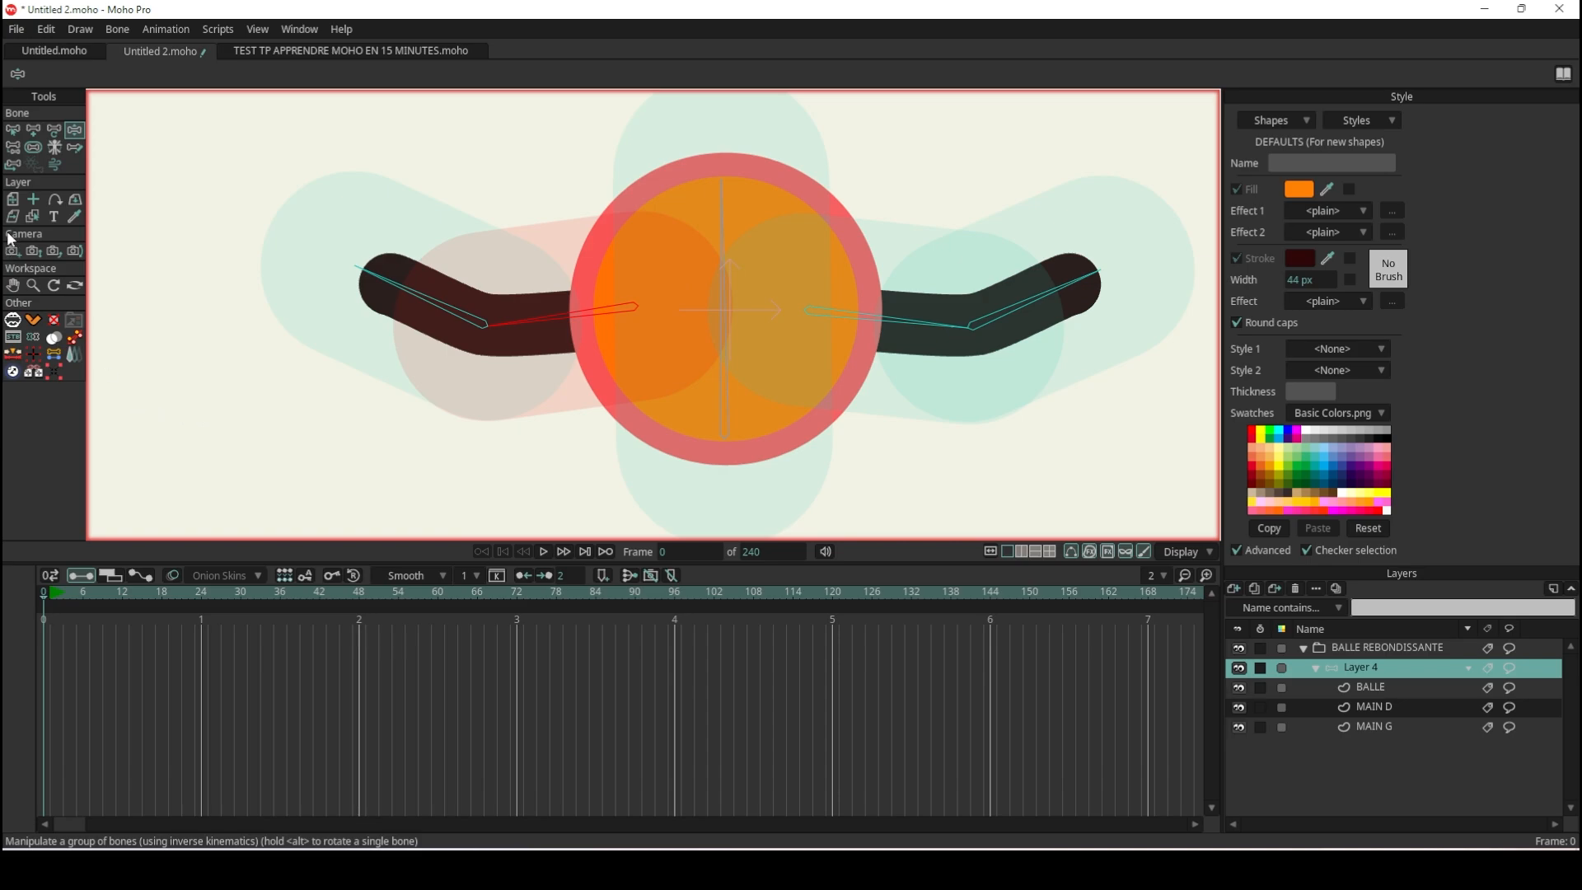
Examine the parent links between the arm bones and the ball's central bone with Reparent Bone.
{"action": "left_click", "coordinate": [17, 154]}
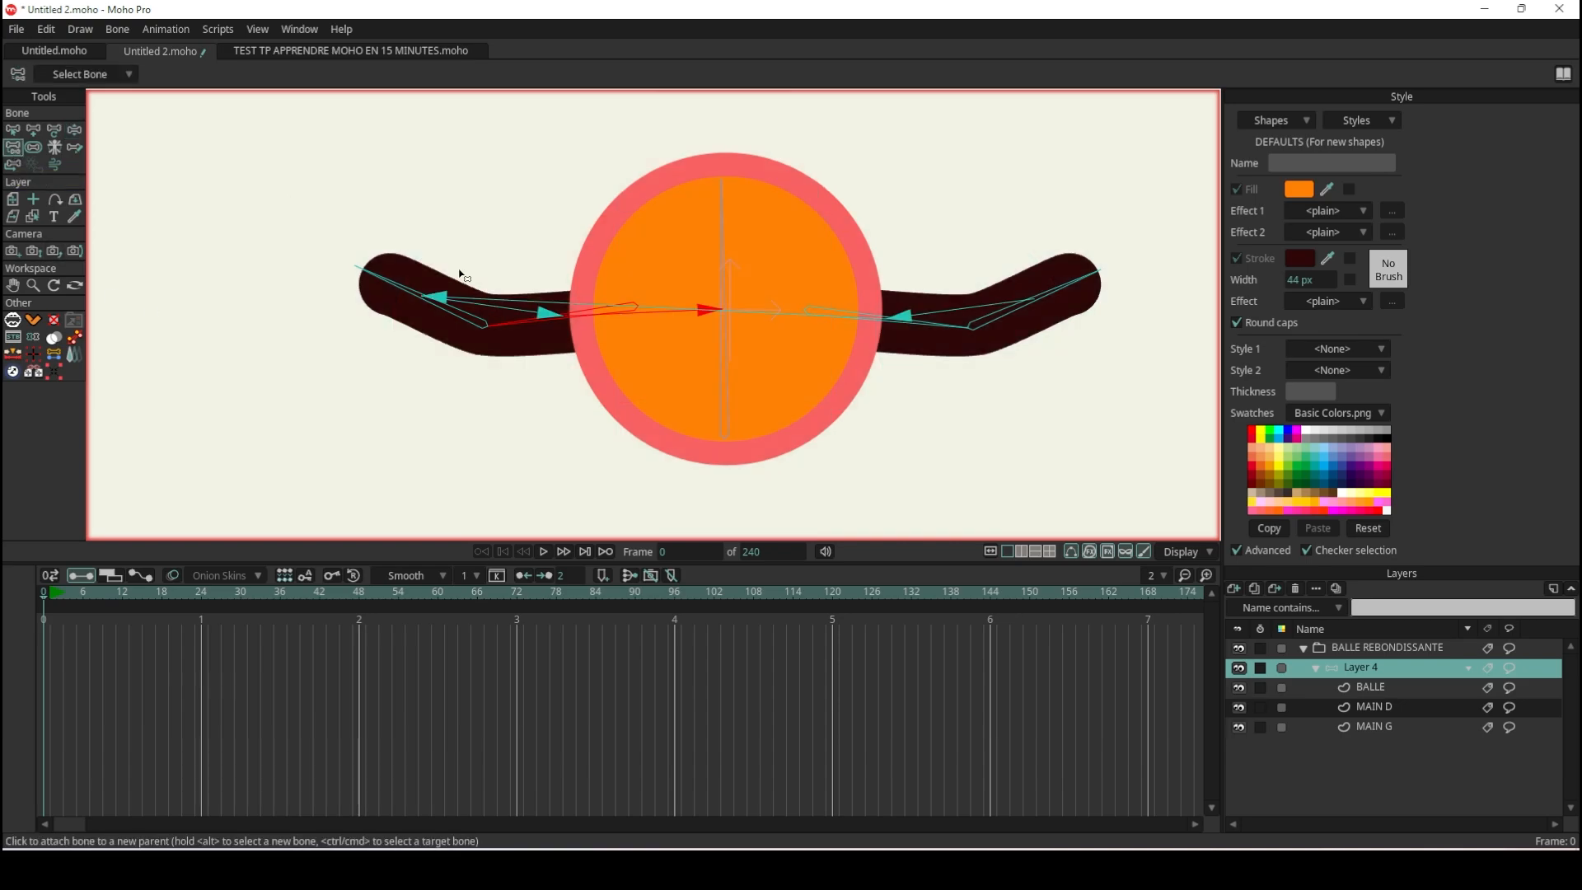
{"action": "scroll", "coordinate": [461, 274], "scroll_direction": "up", "scroll_amount": 5}
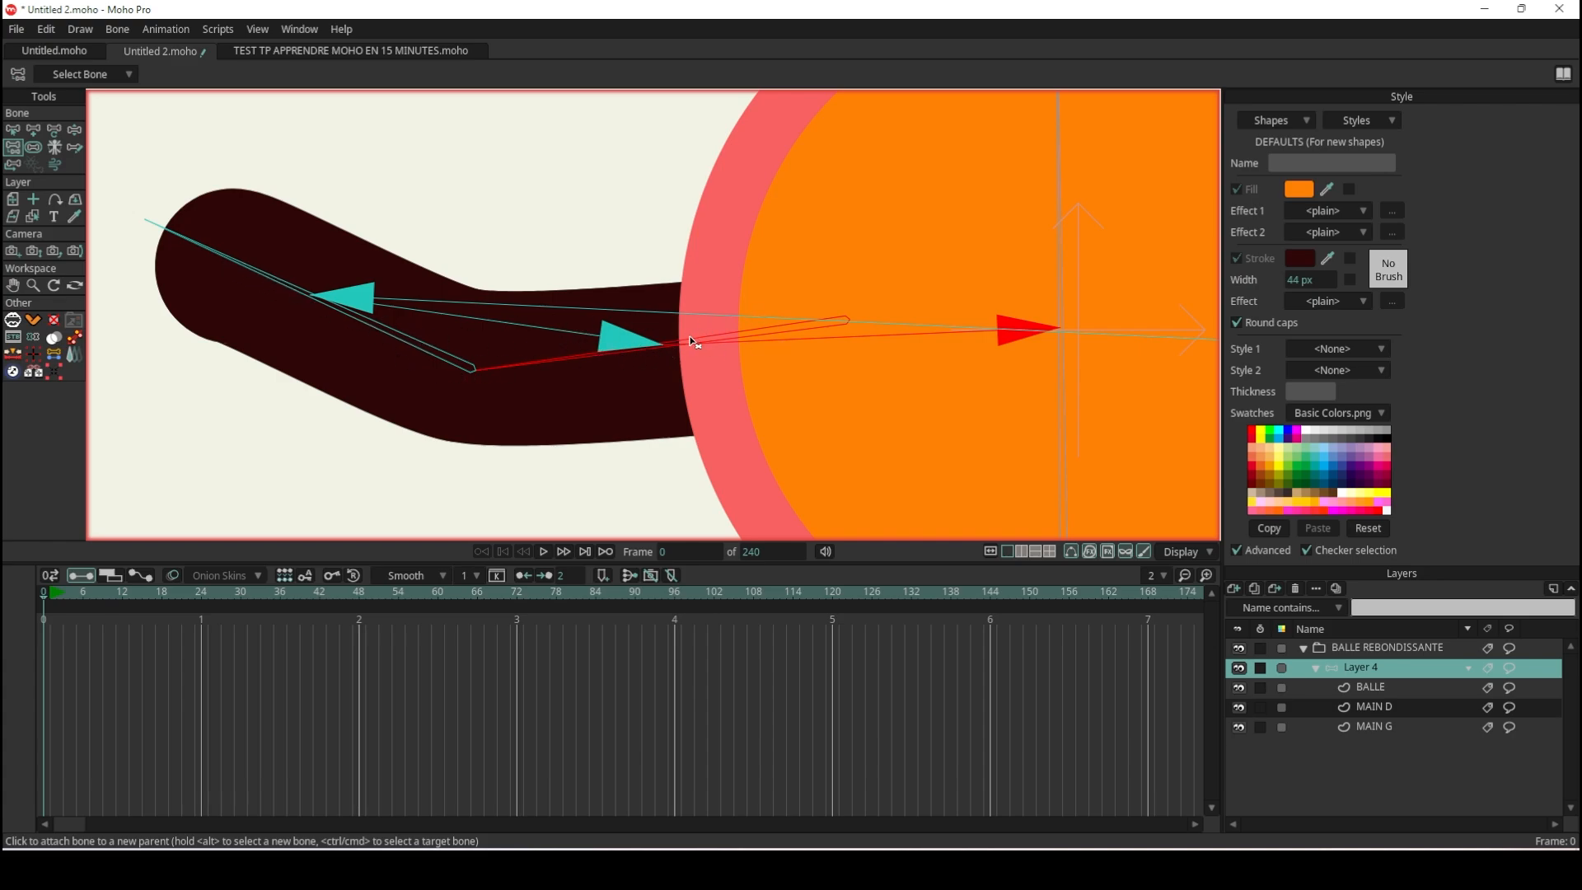
{"action": "scroll", "coordinate": [973, 254], "scroll_direction": "down", "scroll_amount": 6}
{"action": "scroll", "coordinate": [1133, 240], "scroll_direction": "up", "scroll_amount": 6}
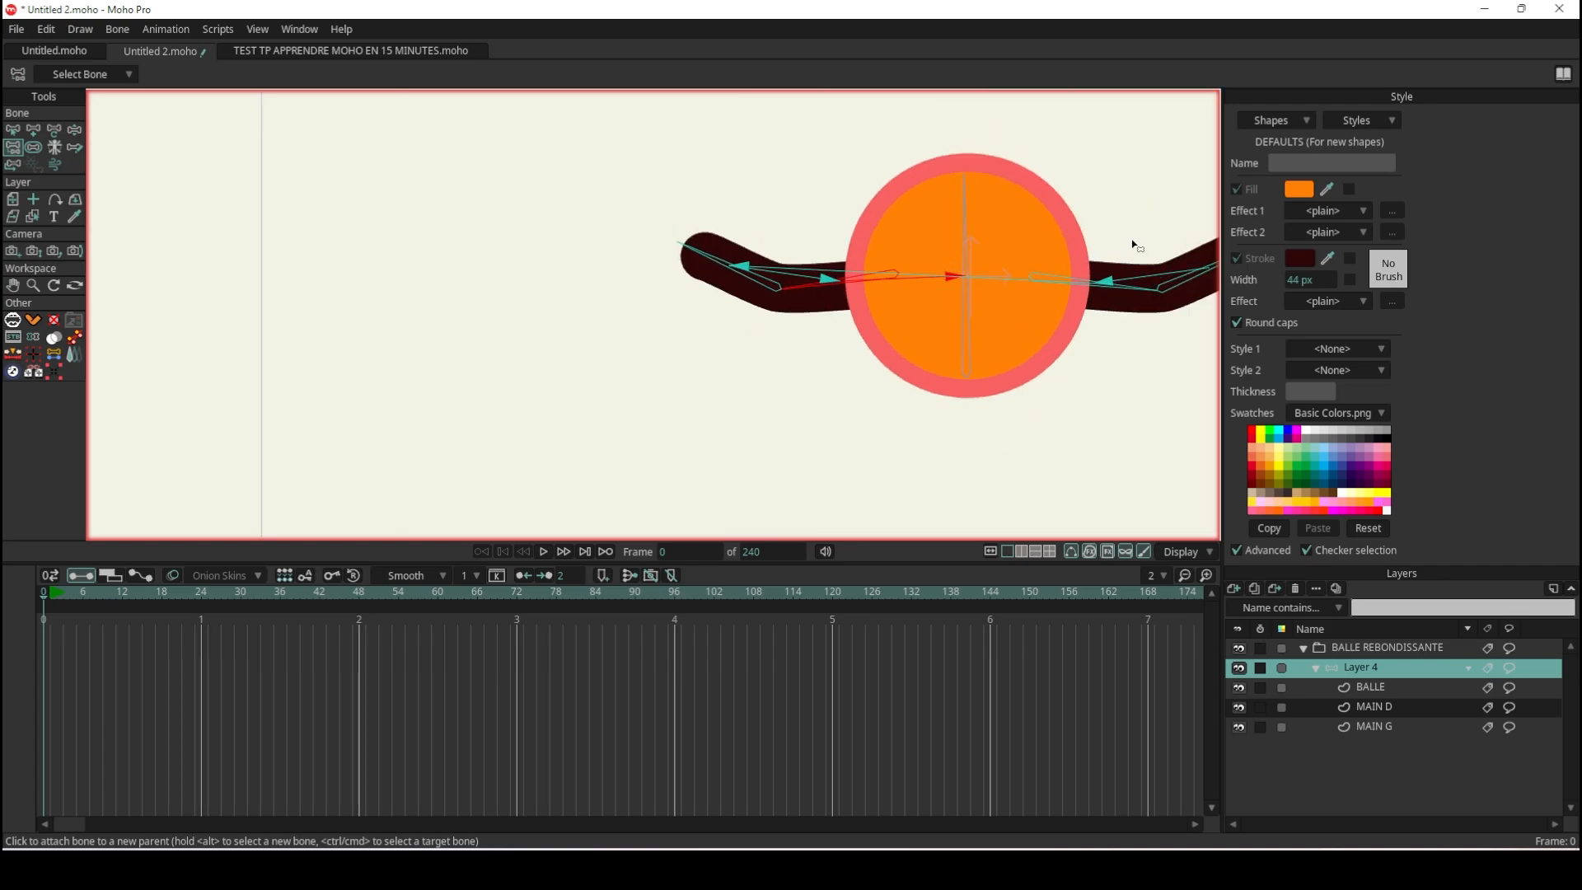
{"action": "scroll", "coordinate": [1080, 295], "scroll_direction": "down", "scroll_amount": 5}
{"action": "scroll", "coordinate": [1005, 297], "scroll_direction": "up", "scroll_amount": 6}
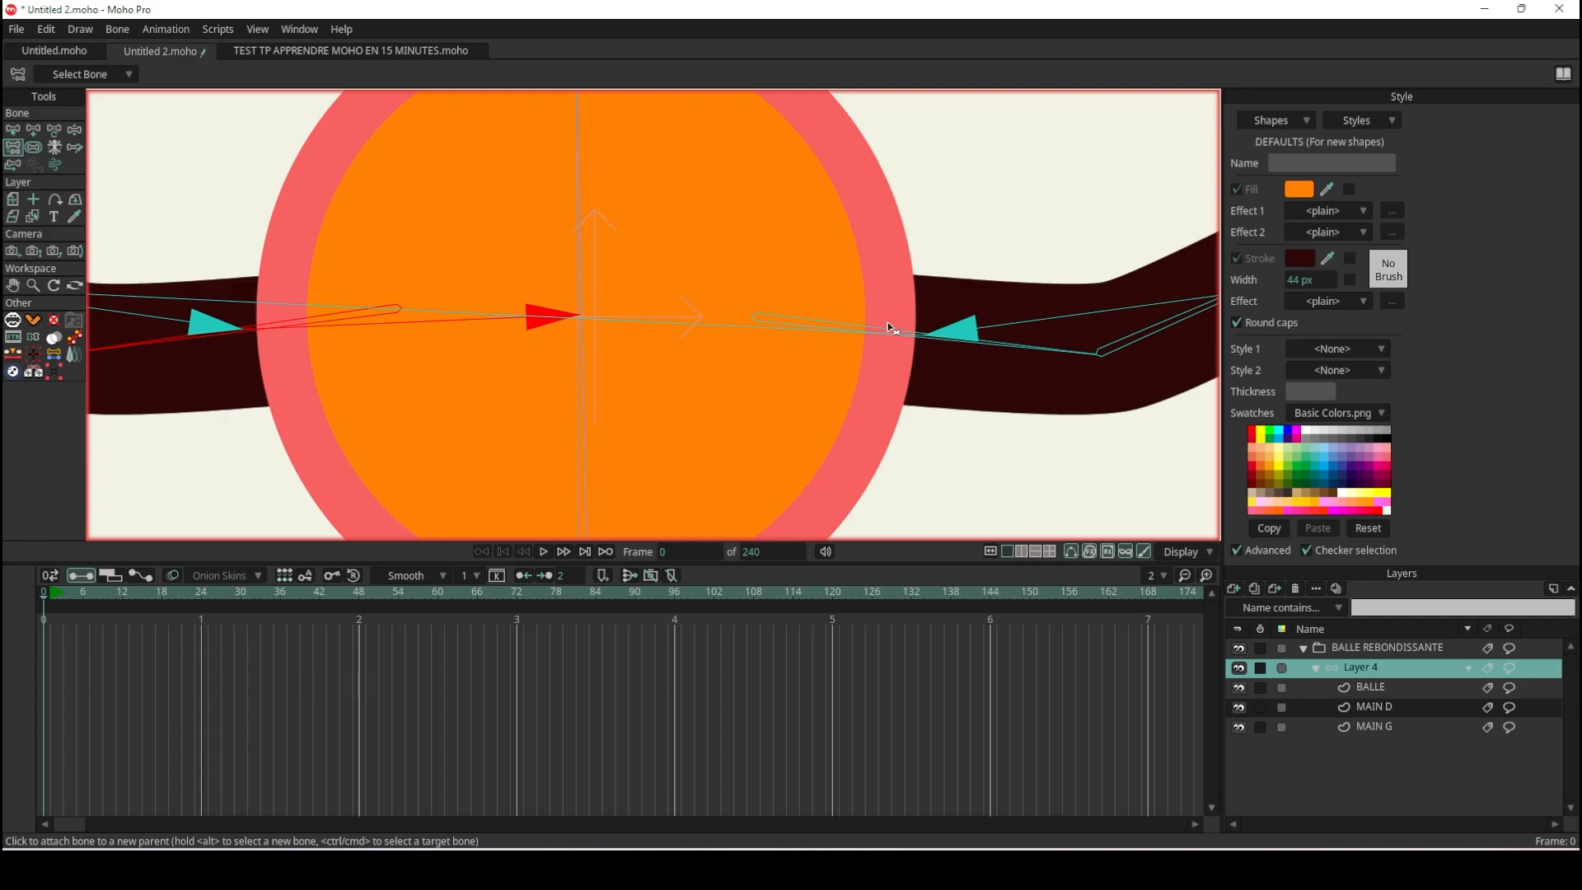
{"action": "scroll", "coordinate": [681, 364], "scroll_direction": "down", "scroll_amount": 3}
{"action": "scroll", "coordinate": [692, 360], "scroll_direction": "up", "scroll_amount": 2}
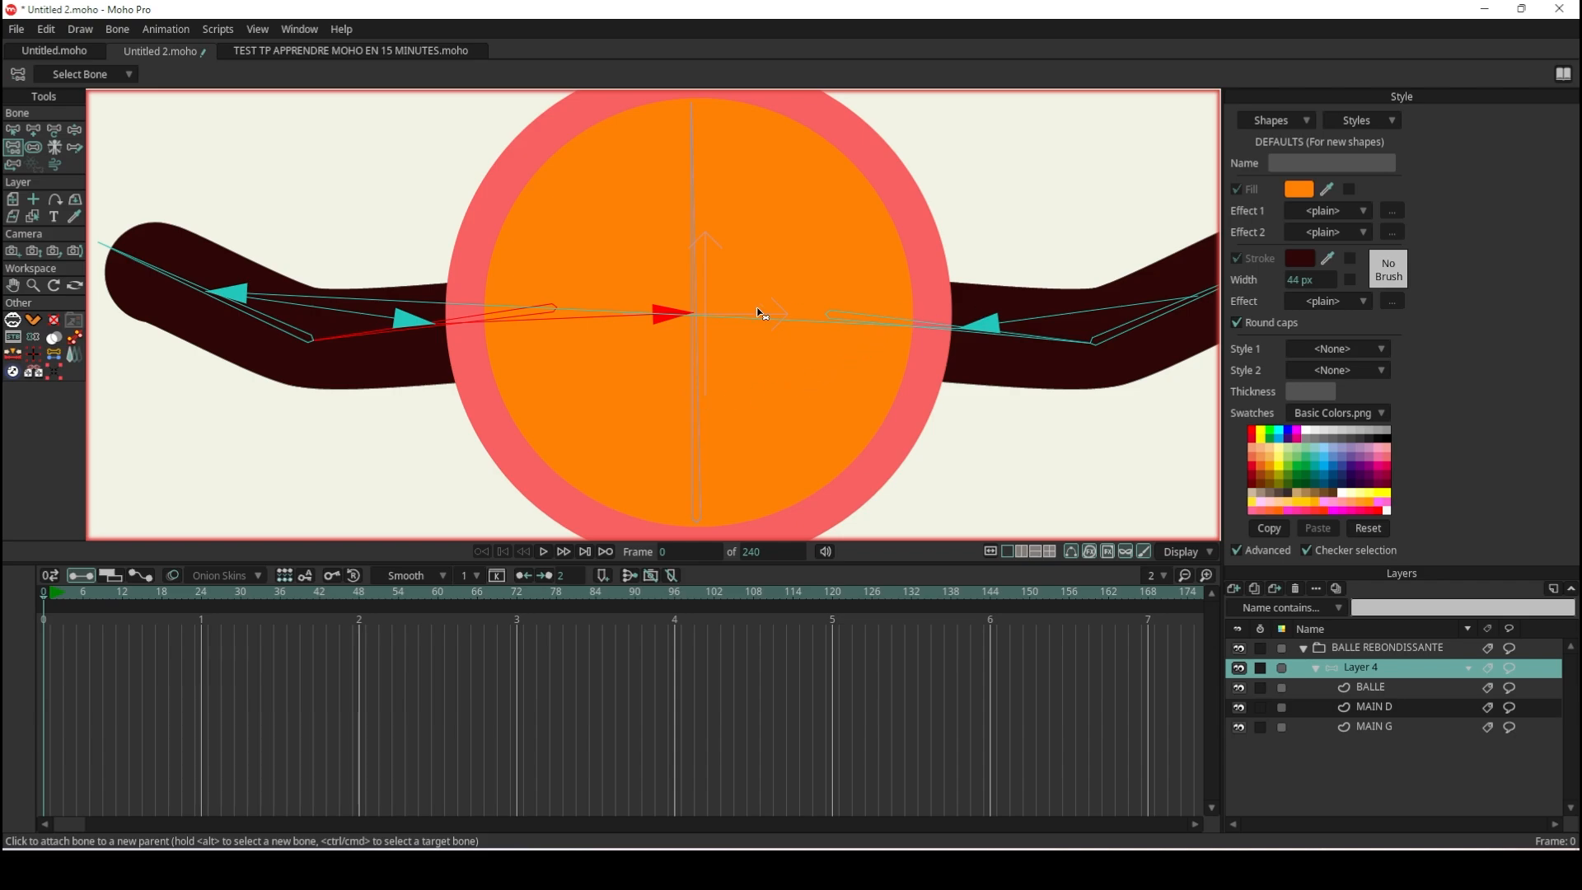
Select the right arm's inner bone and reparent it to the ball's central vertical bone.
{"action": "left_click", "coordinate": [15, 132]}
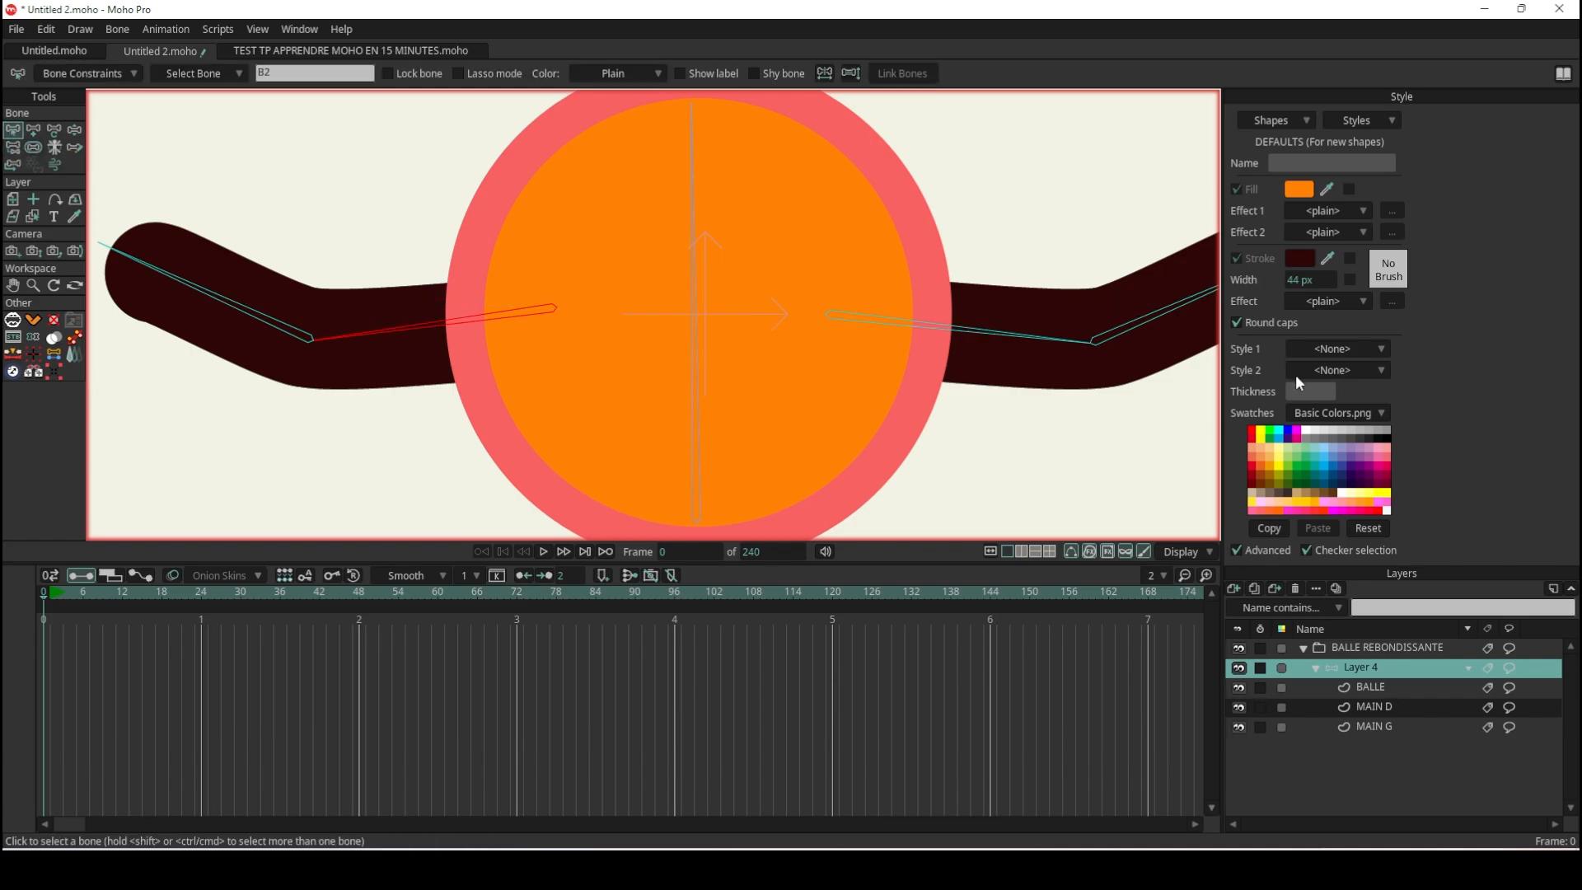
{"action": "left_click", "coordinate": [1024, 347]}
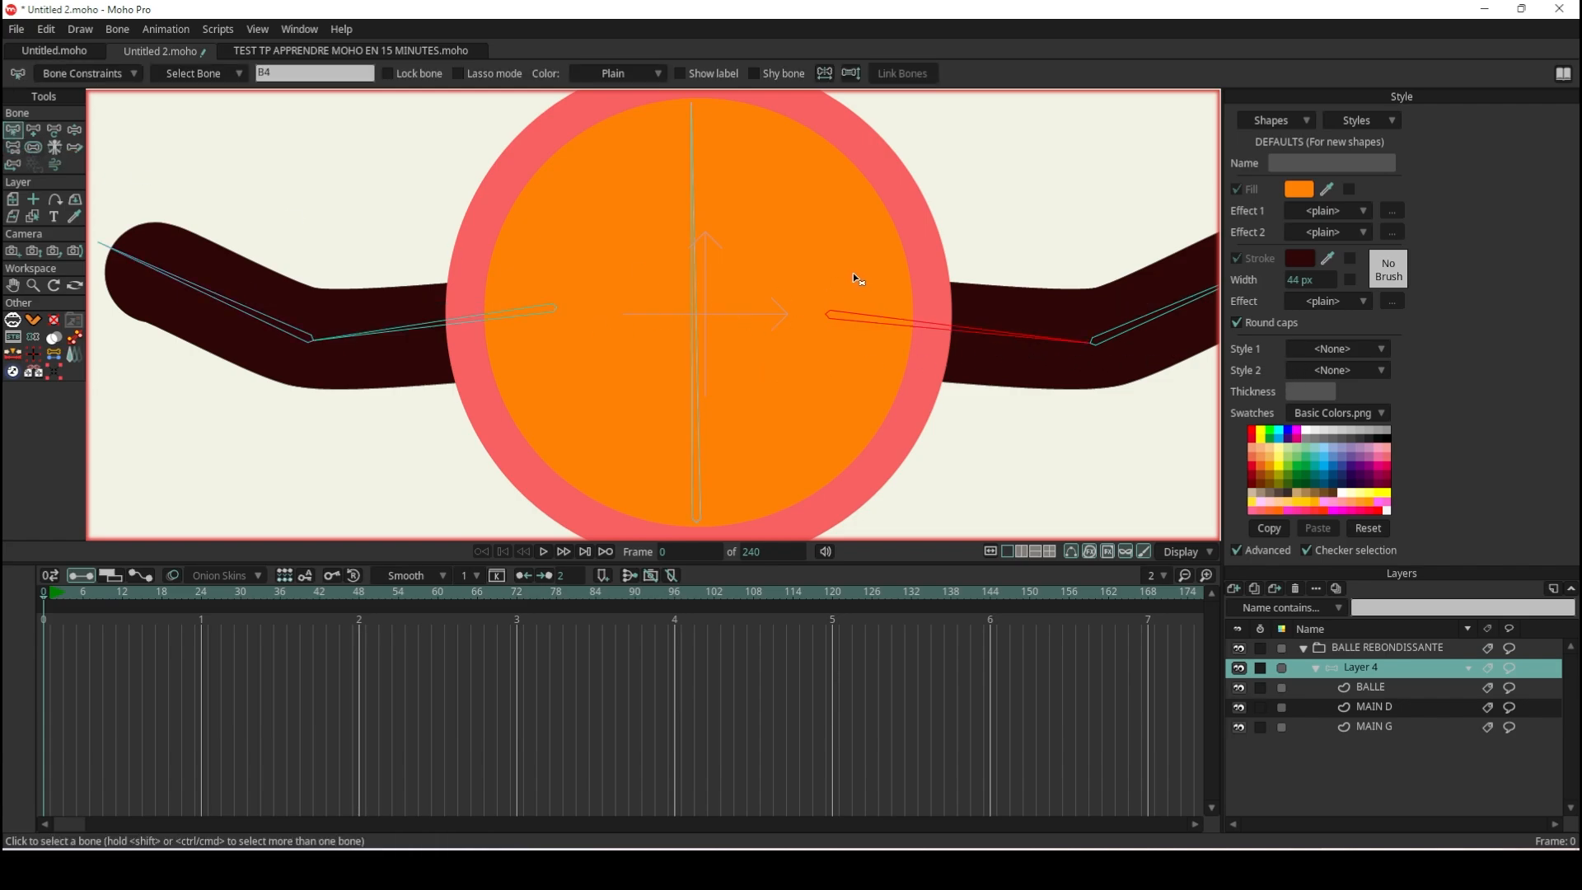
{"action": "left_click", "coordinate": [12, 147]}
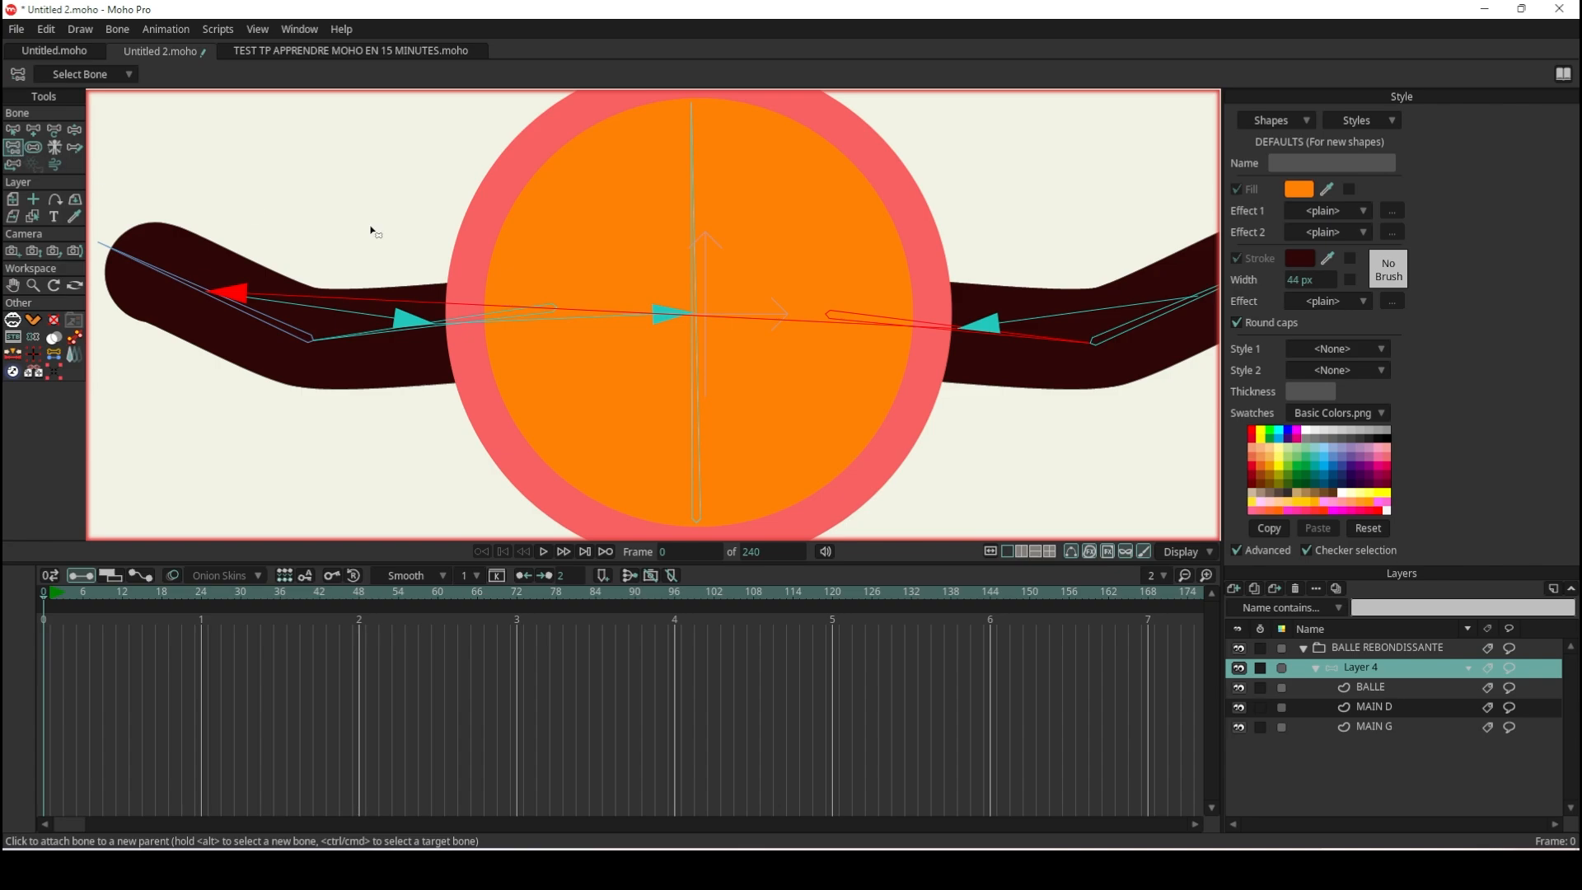
{"action": "left_click", "coordinate": [701, 347]}
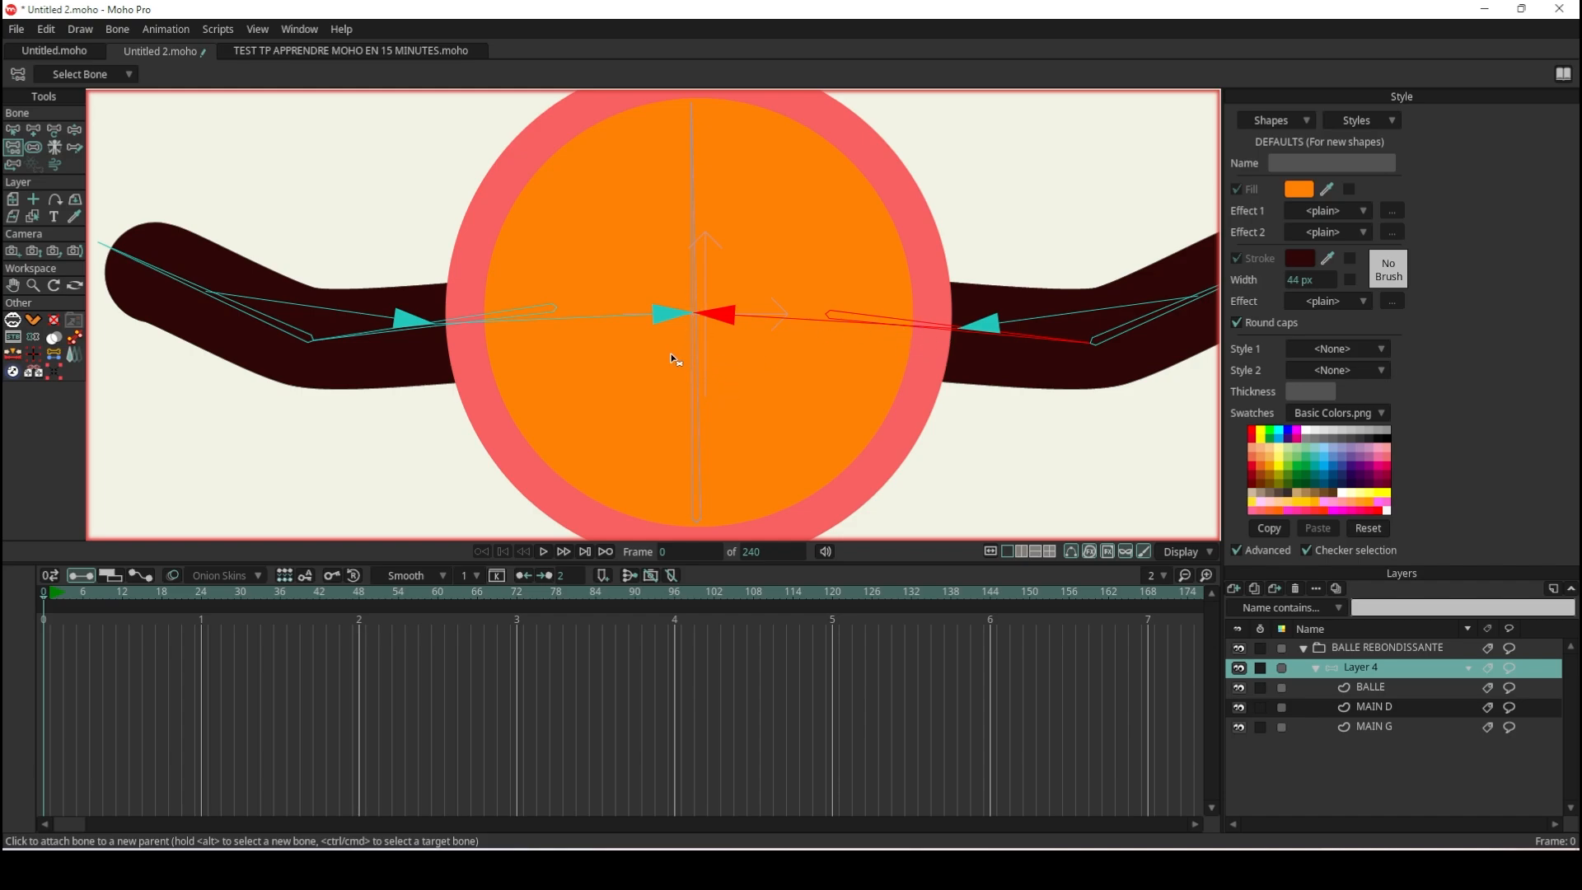
{"action": "scroll", "coordinate": [715, 345], "scroll_direction": "down", "scroll_amount": 3}
{"action": "scroll", "coordinate": [716, 345], "scroll_direction": "up", "scroll_amount": 2}
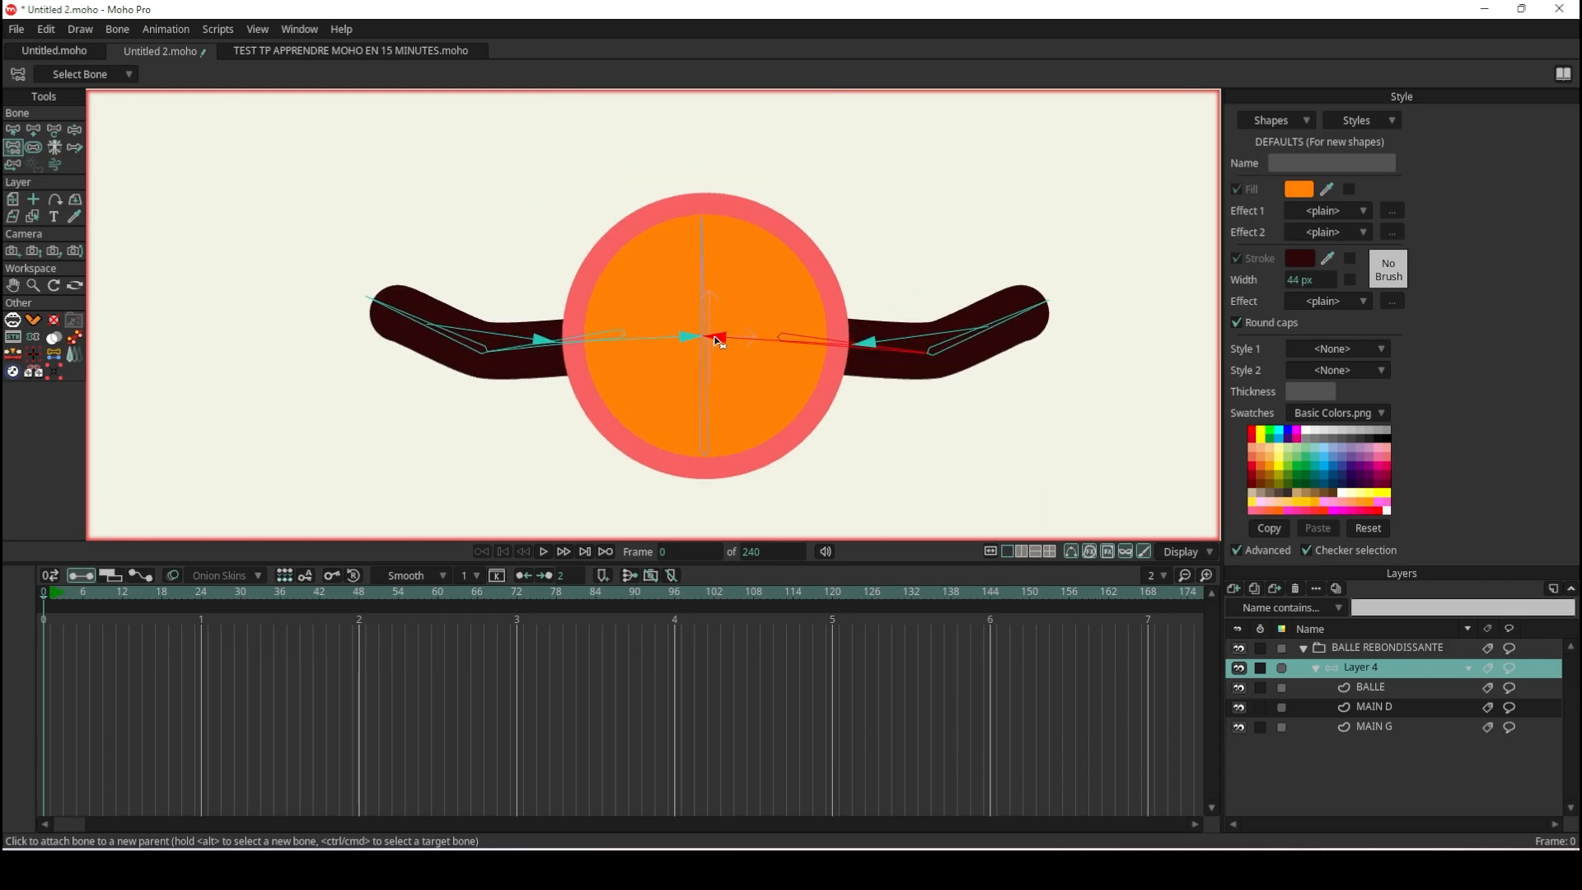
Test both arms with Manipulate Bones by swinging them up and down, and restore the rest pose at frame 0.
{"action": "left_click", "coordinate": [74, 130]}
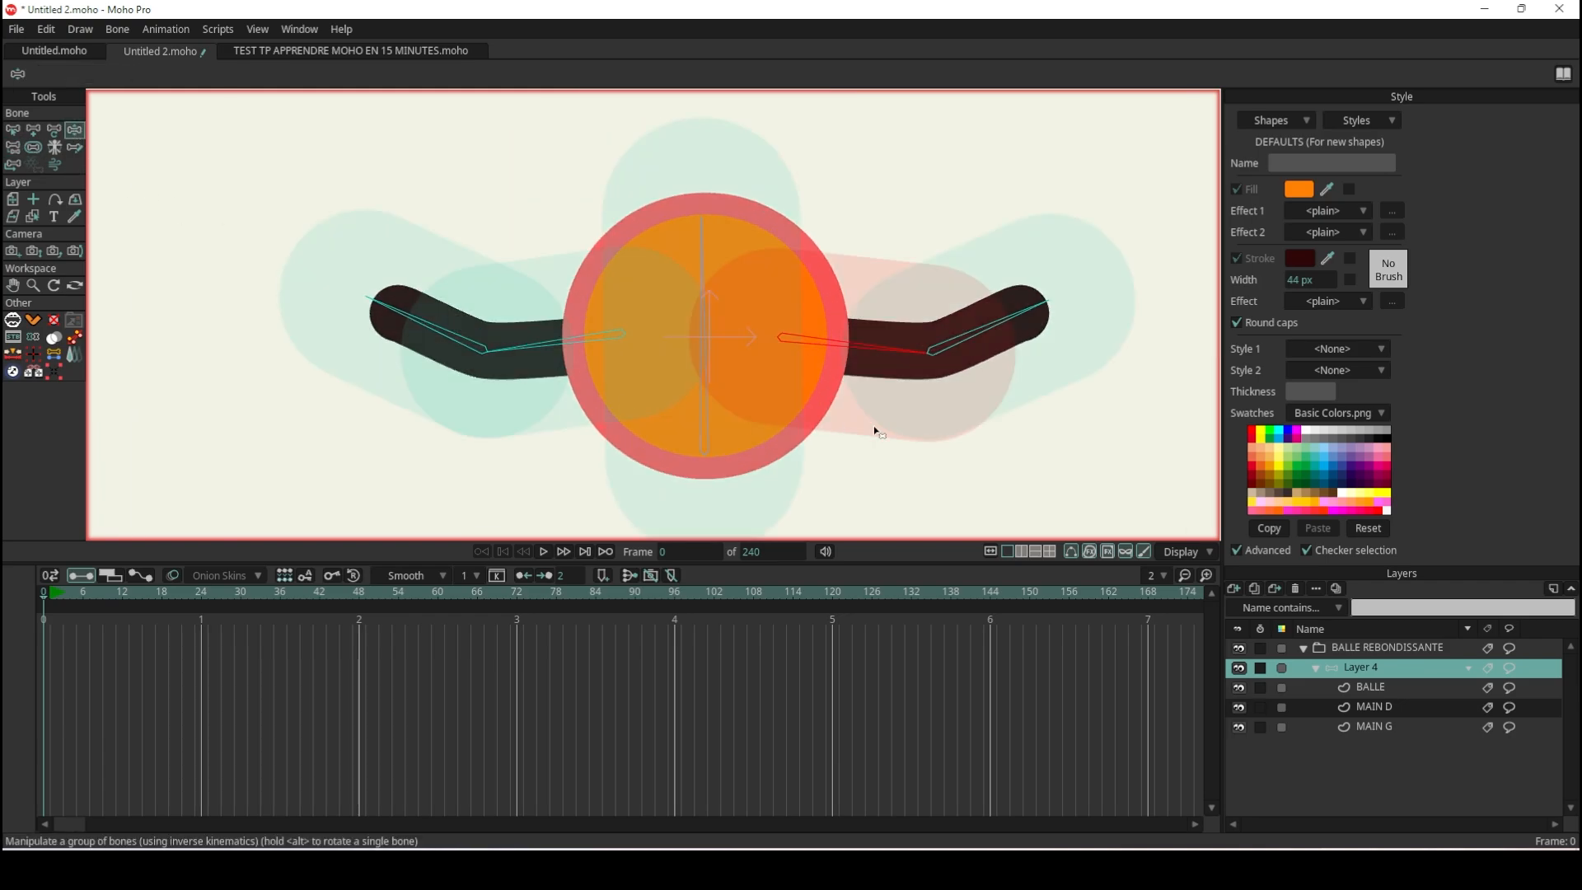
{"action": "left_click_drag", "start_coordinate": [962, 356], "coordinate": [853, 244]}
{"action": "left_click_drag", "start_coordinate": [555, 343], "coordinate": [452, 175]}
{"action": "left_click_drag", "start_coordinate": [932, 262], "coordinate": [911, 310]}
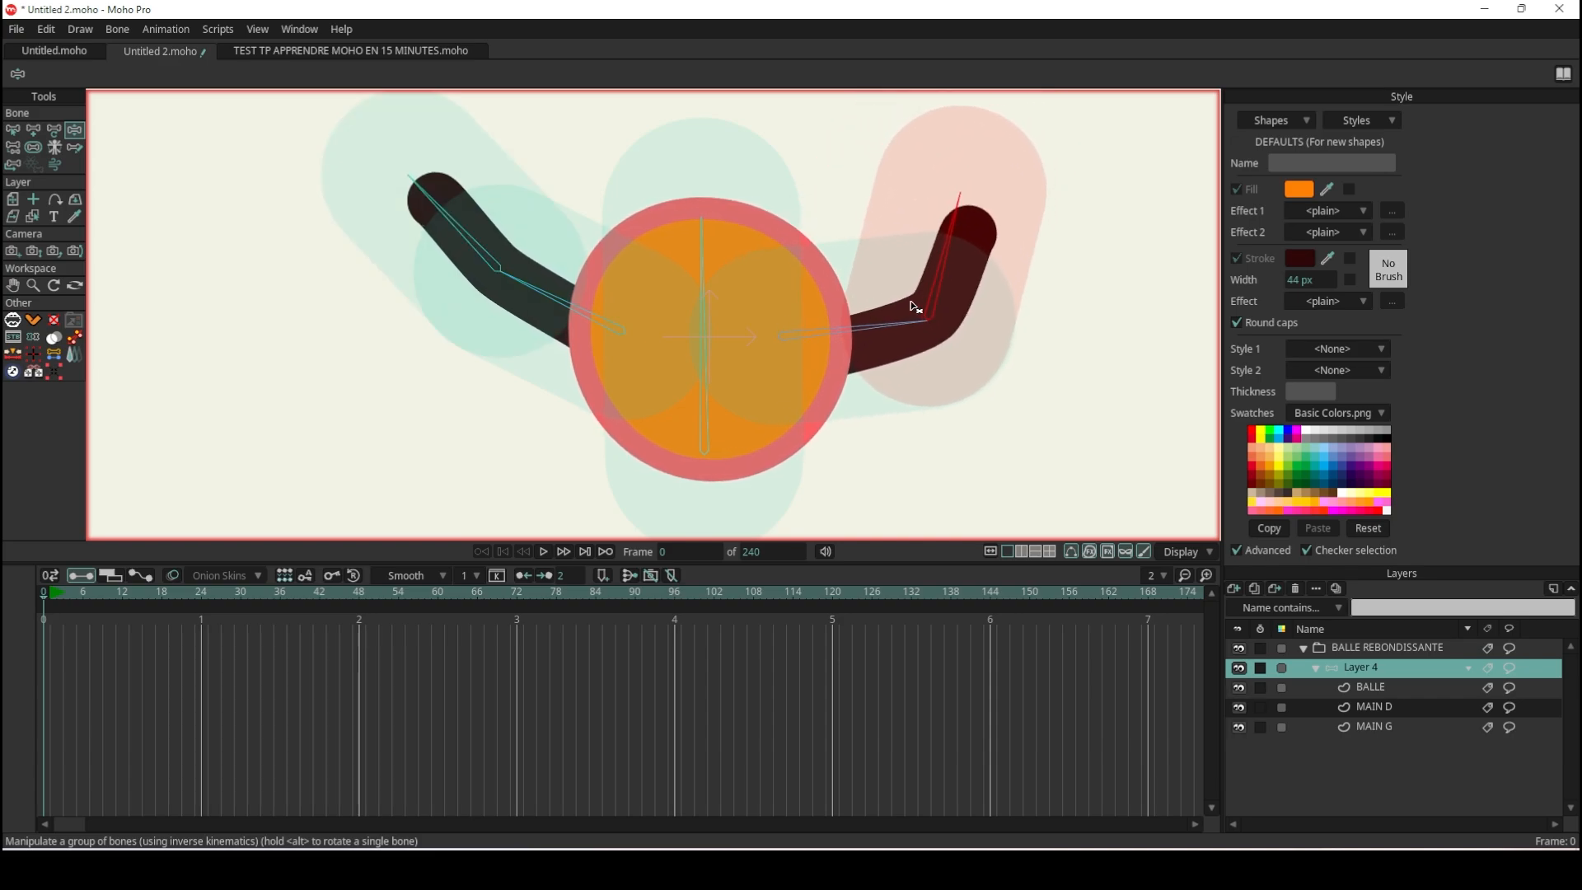
{"action": "left_click_drag", "start_coordinate": [536, 303], "coordinate": [519, 373]}
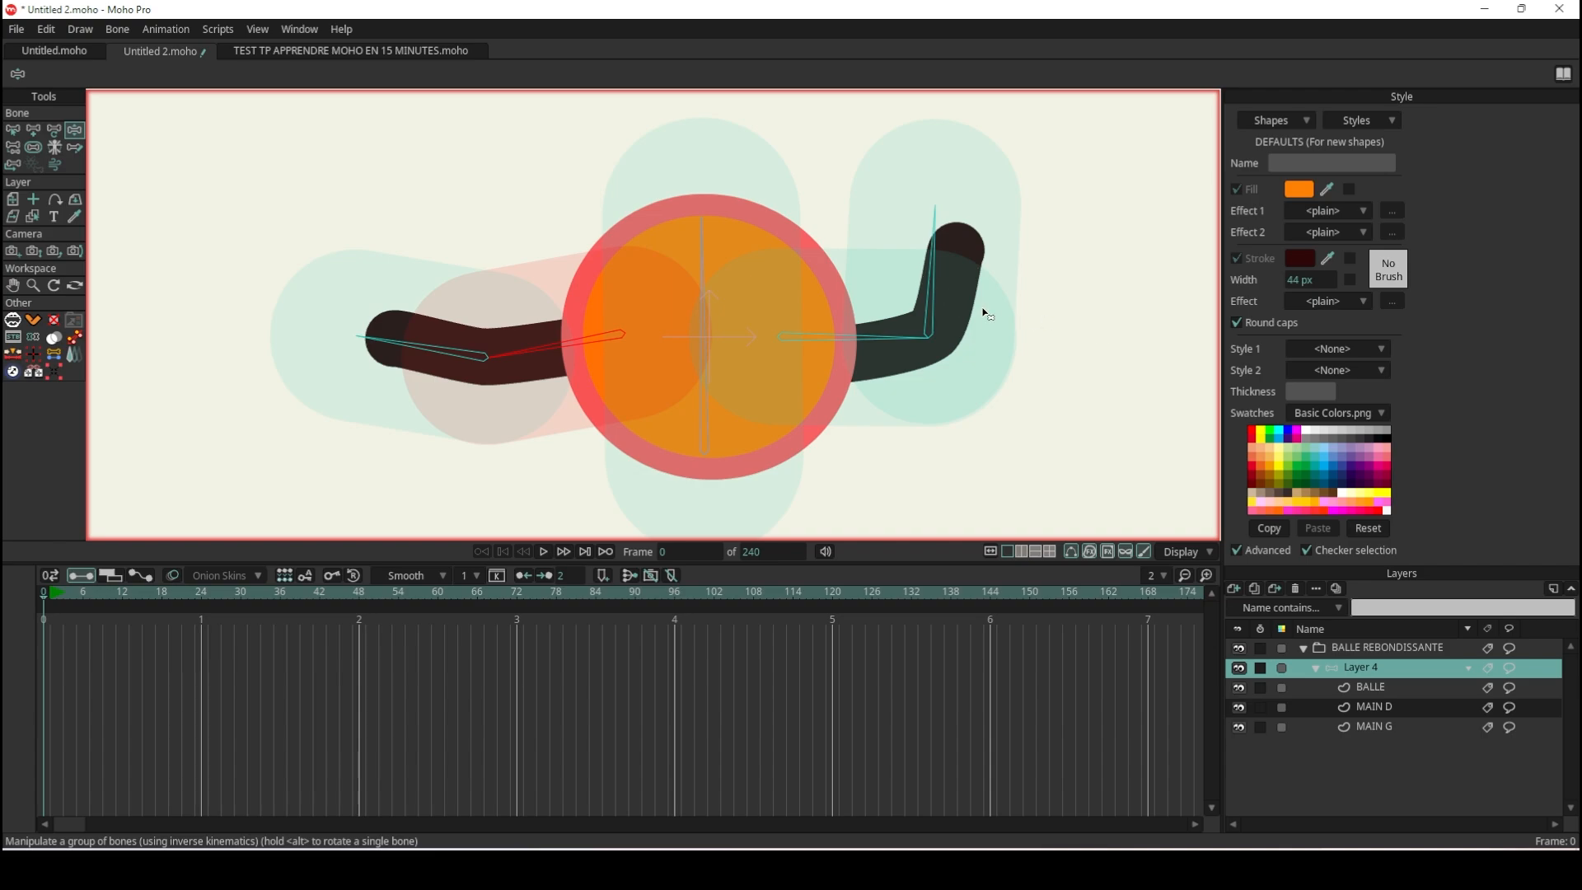
{"action": "mouse_move", "coordinate": [883, 345]}
{"action": "left_mouse_down"}
{"action": "mouse_move", "coordinate": [857, 267]}
{"action": "mouse_move", "coordinate": [906, 346]}
{"action": "mouse_move", "coordinate": [906, 311]}
{"action": "mouse_move", "coordinate": [911, 360]}
{"action": "left_mouse_up"}
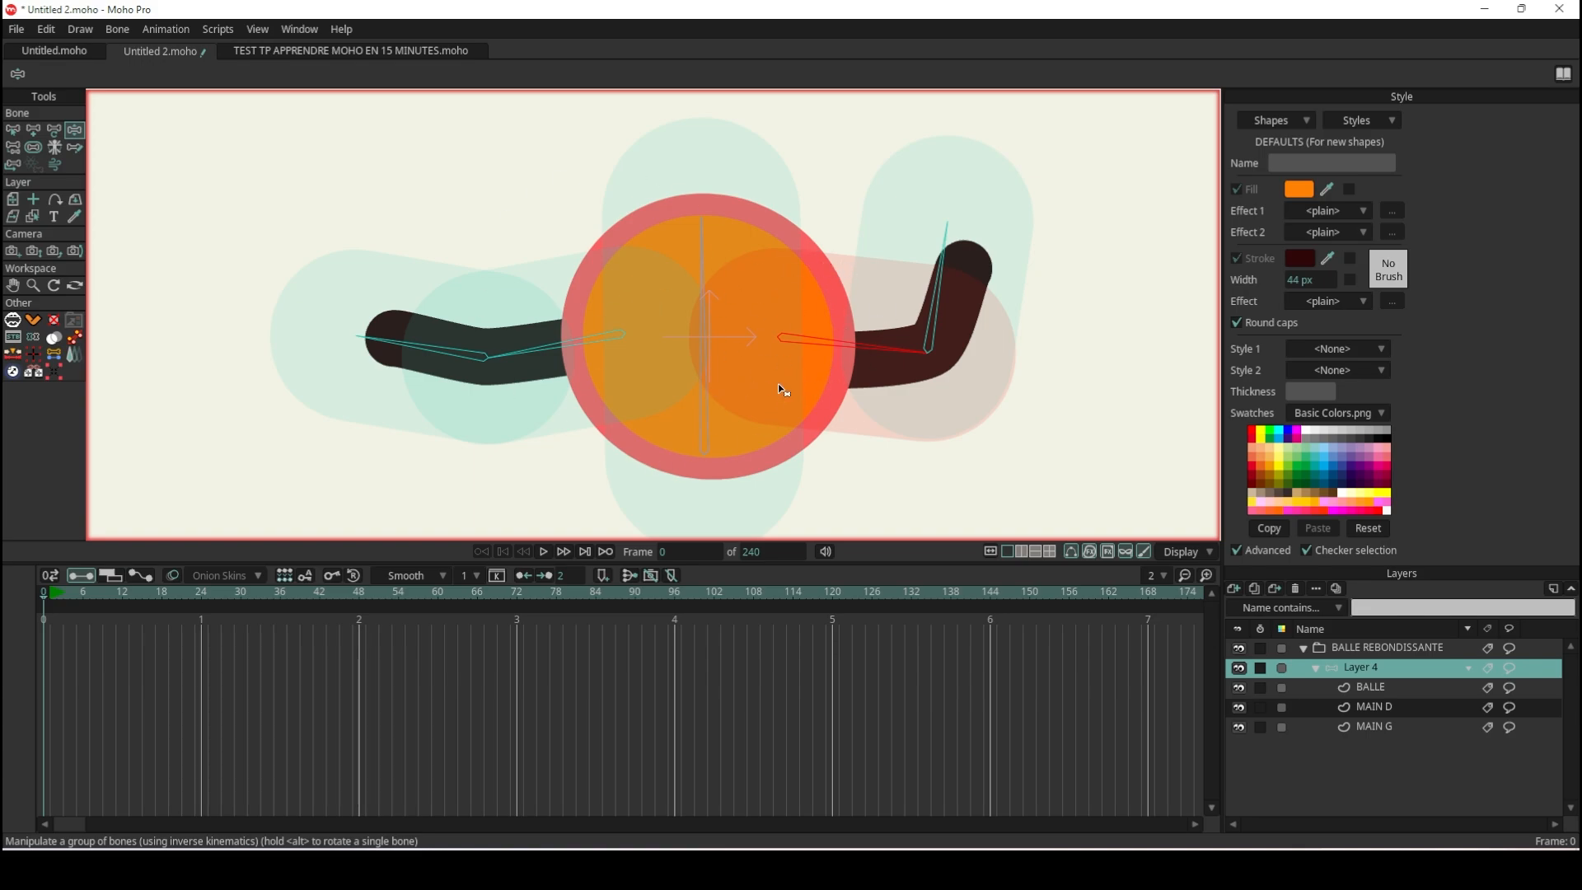
{"action": "left_click_drag", "start_coordinate": [537, 379], "coordinate": [512, 328]}
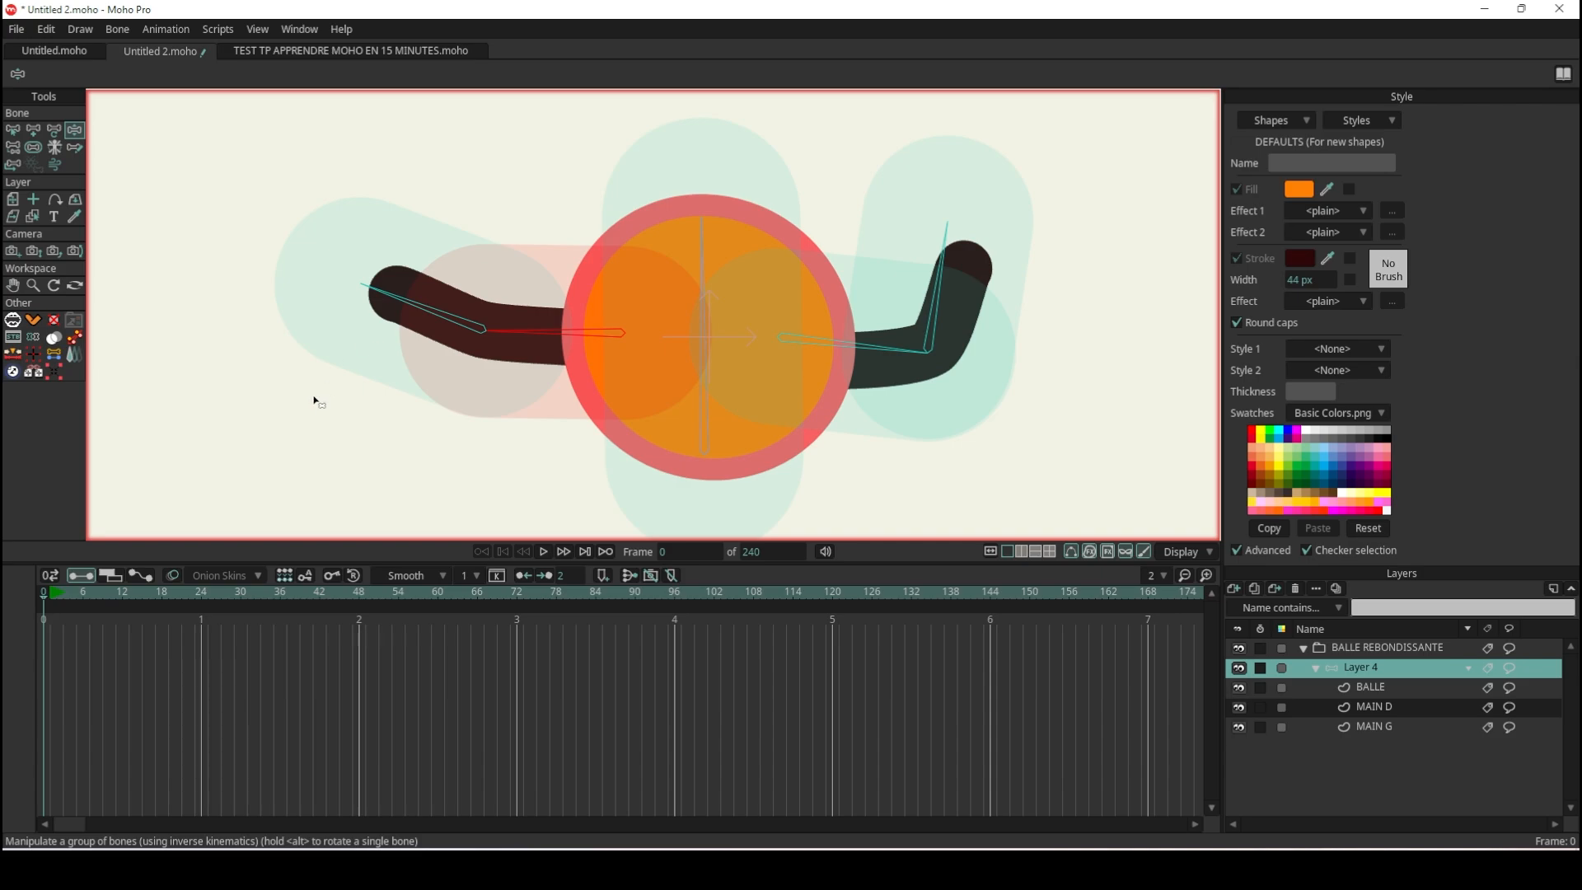
{"action": "left_click", "coordinate": [45, 593]}
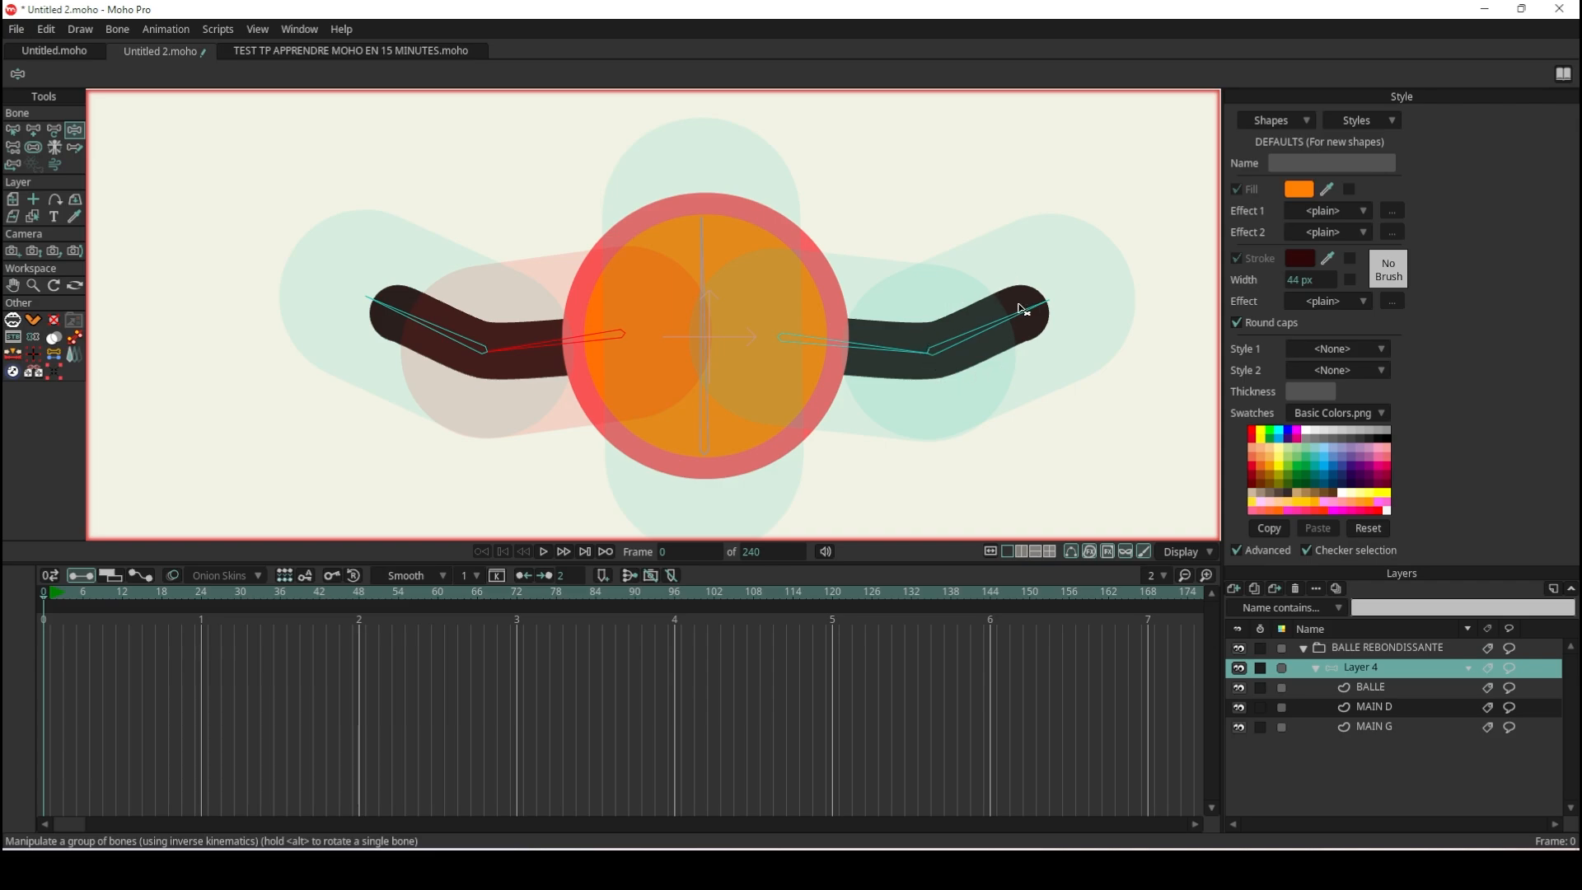
Use Bone Strength to reduce the four arm bones to about 0.4 and raise the ball's central bone to 1.4638.
{"action": "left_click", "coordinate": [33, 148]}
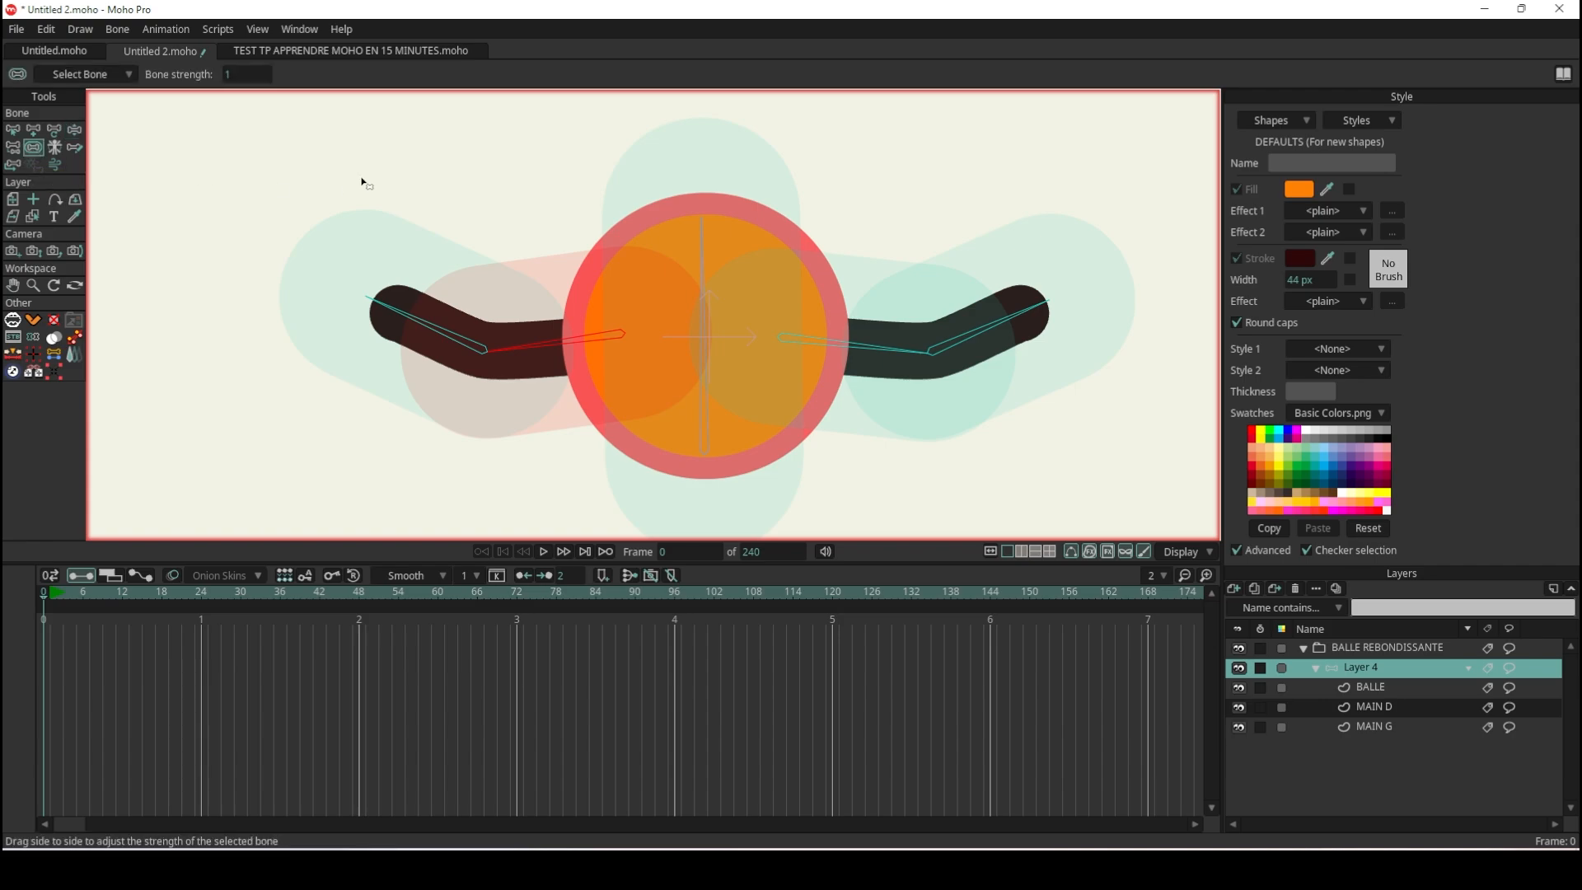
{"action": "left_click", "coordinate": [1004, 325]}
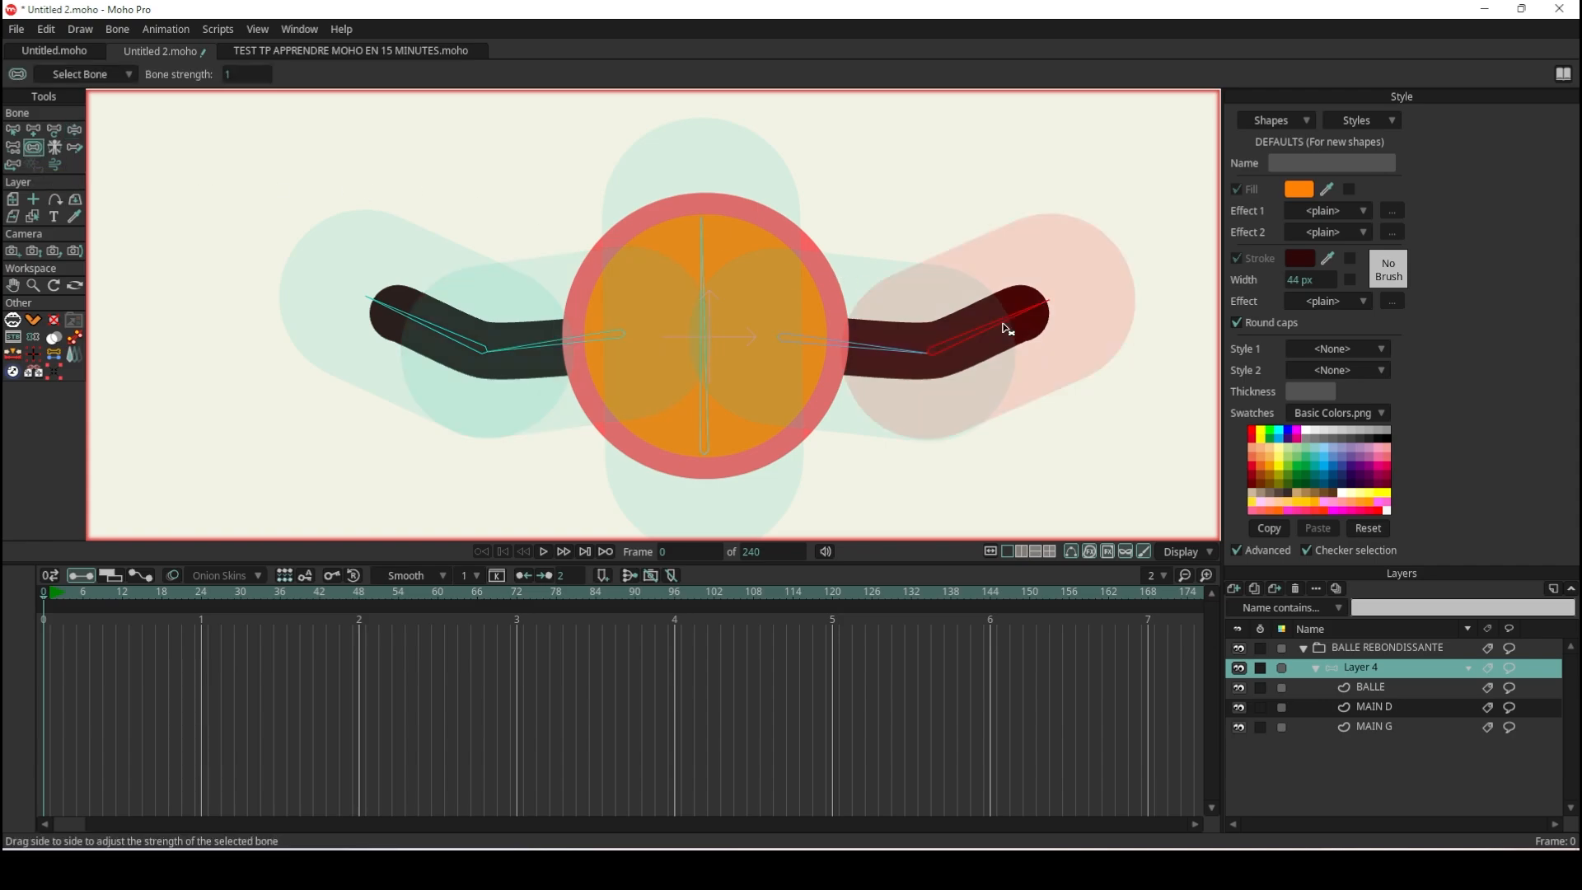
{"action": "left_click_drag", "start_coordinate": [1006, 327], "coordinate": [794, 373]}
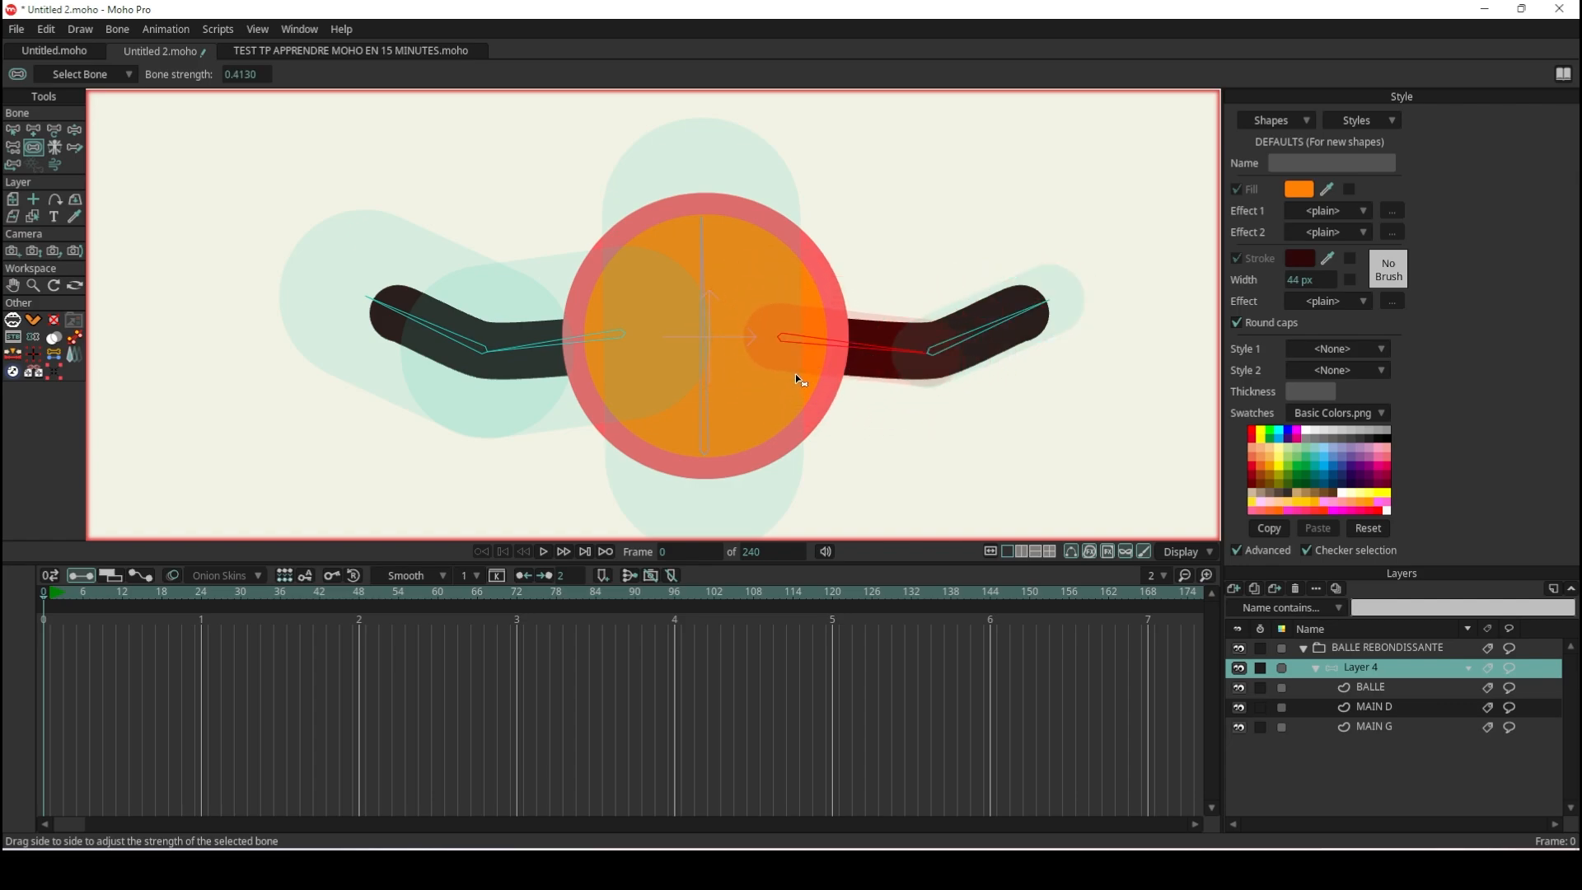
{"action": "left_click_drag", "start_coordinate": [548, 363], "coordinate": [471, 399]}
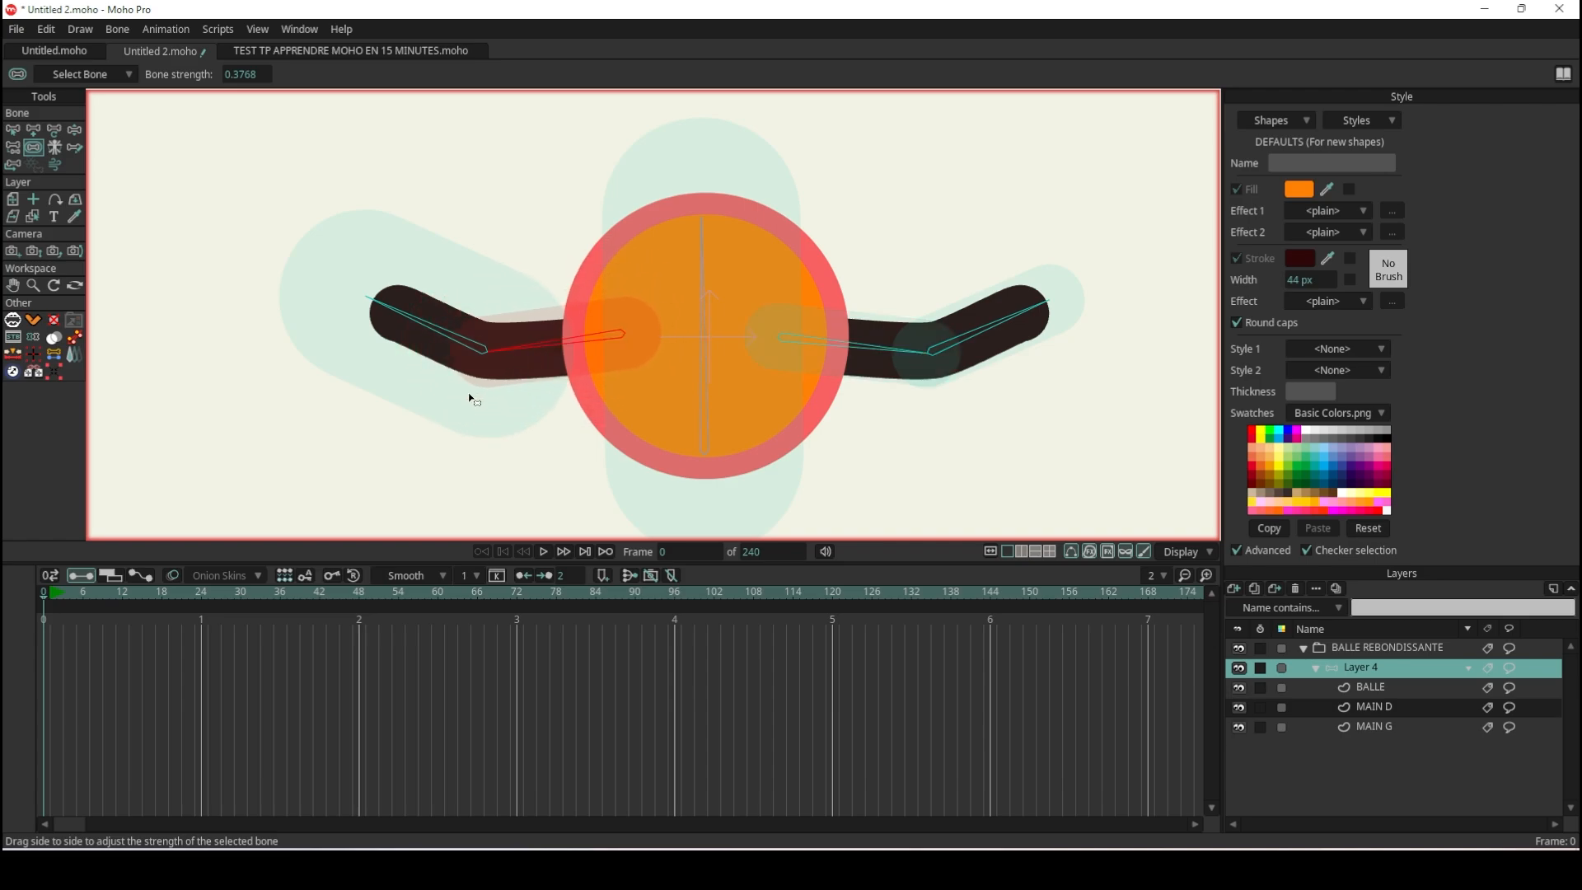
{"action": "left_click_drag", "start_coordinate": [442, 339], "coordinate": [363, 374]}
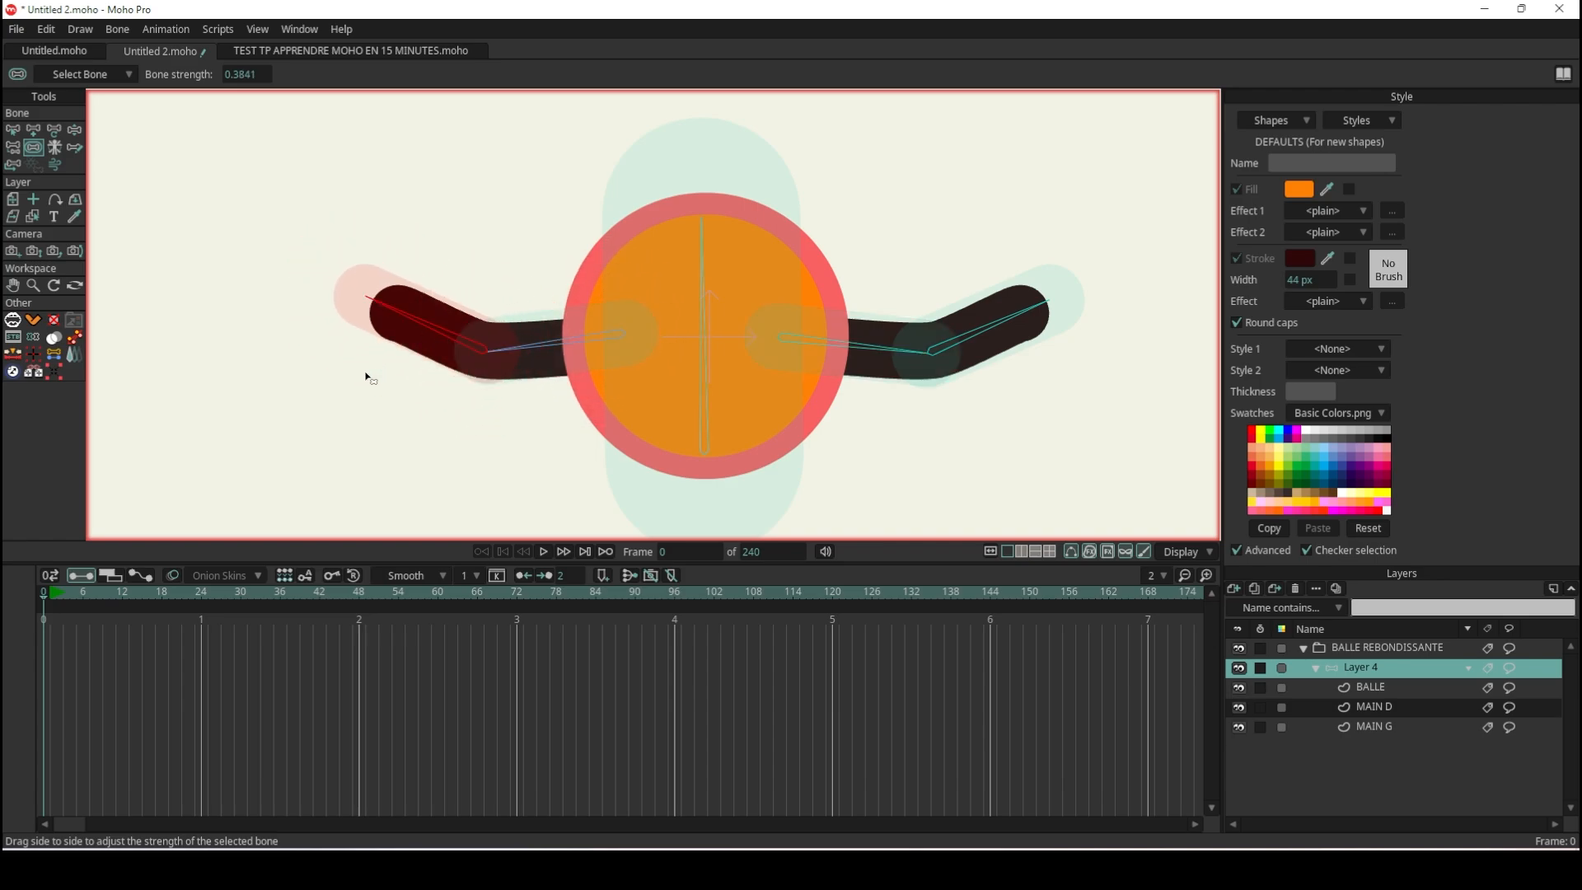
{"action": "left_click", "coordinate": [703, 360]}
{"action": "left_click_drag", "start_coordinate": [703, 360], "coordinate": [753, 349]}
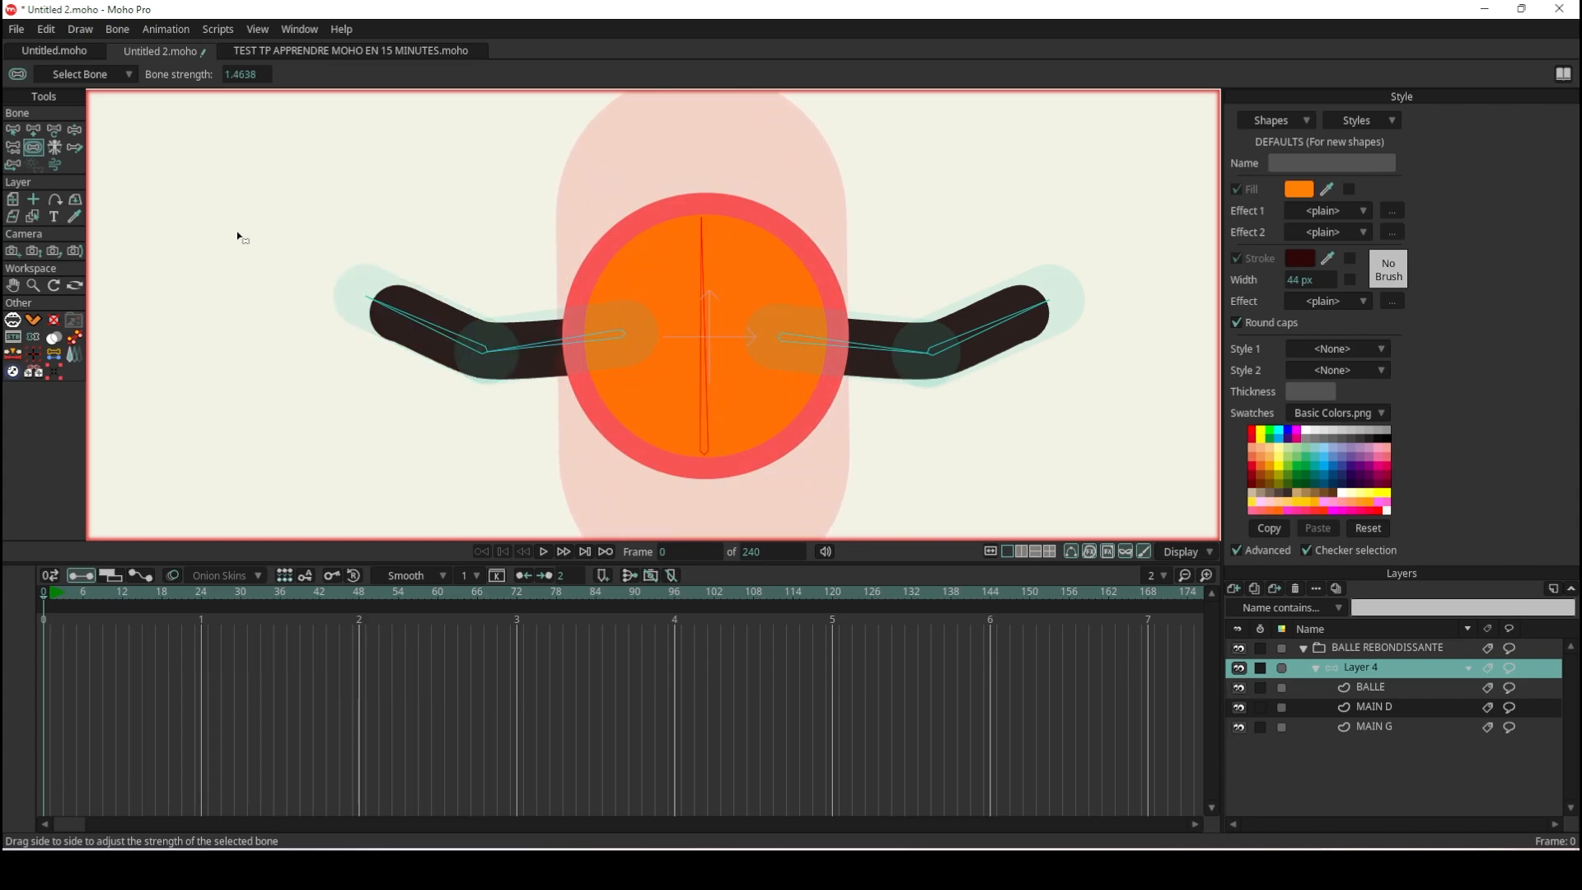
Test the adjusted bone strengths with Manipulate Bones by bending both arms upward.
{"action": "left_click", "coordinate": [75, 130]}
{"action": "left_click_drag", "start_coordinate": [462, 345], "coordinate": [557, 242]}
{"action": "left_click_drag", "start_coordinate": [1028, 305], "coordinate": [955, 226]}
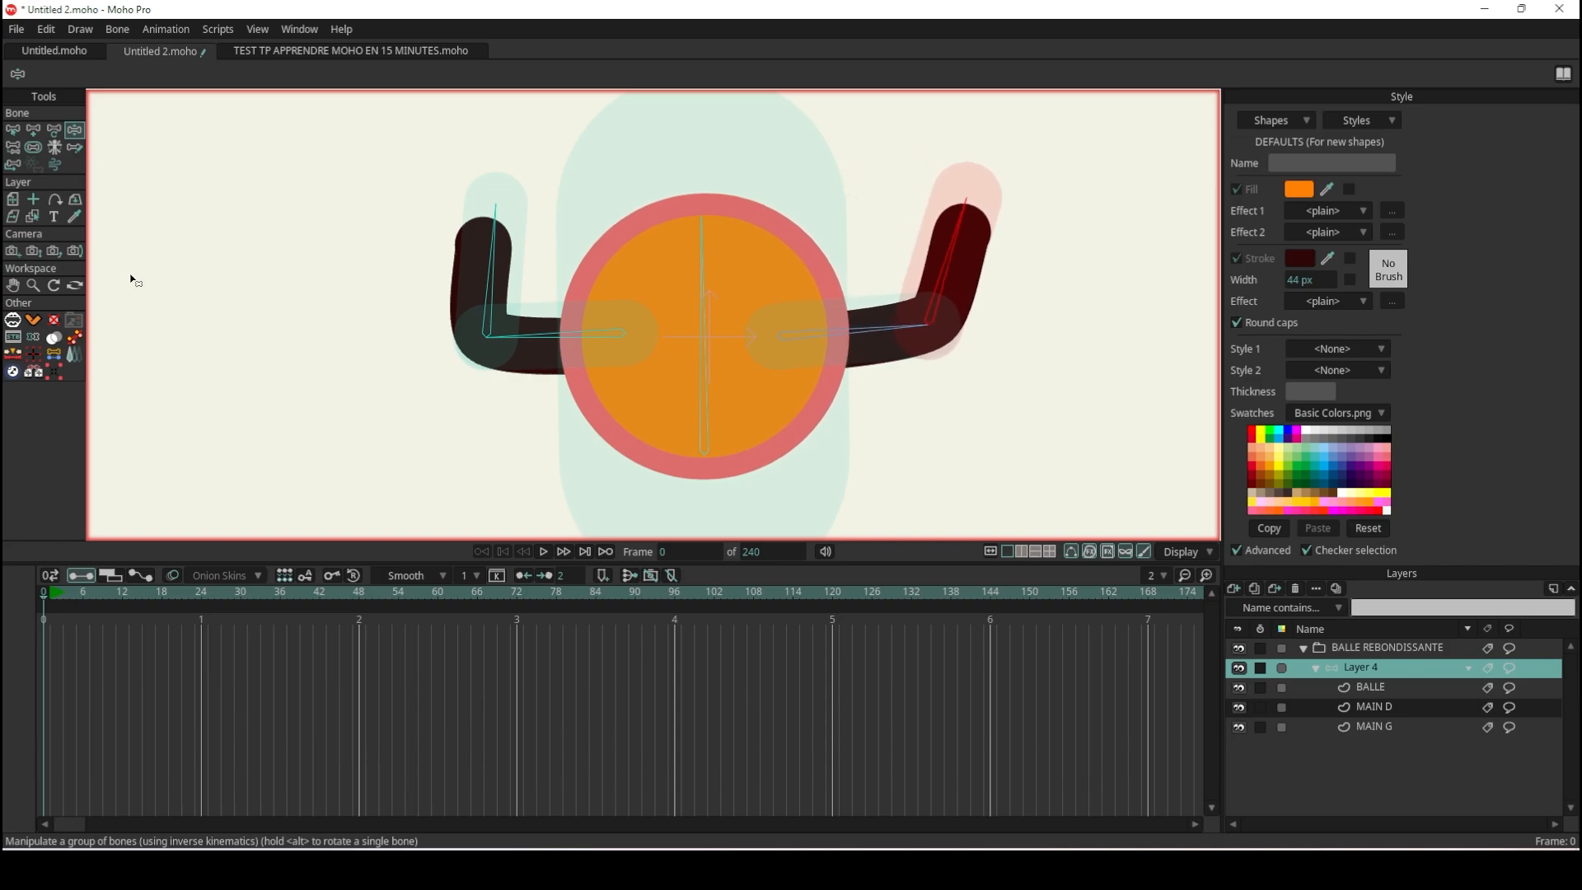
Increase the ball's central bone strength slightly and retest the bending of both arms with Manipulate Bones.
{"action": "left_click", "coordinate": [33, 146]}
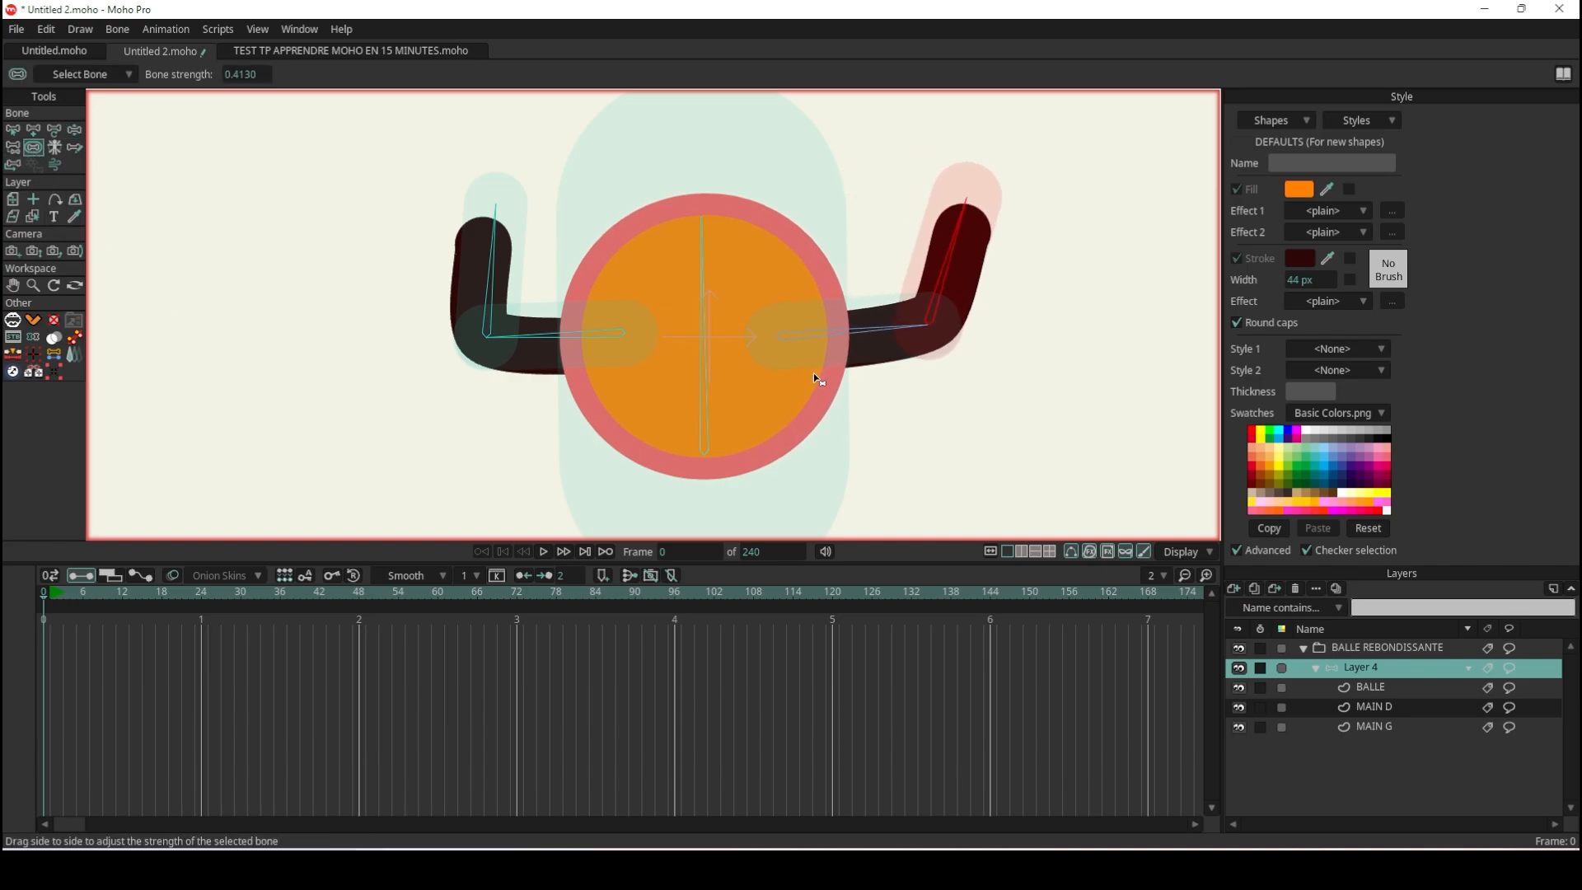
{"action": "left_click", "coordinate": [710, 364]}
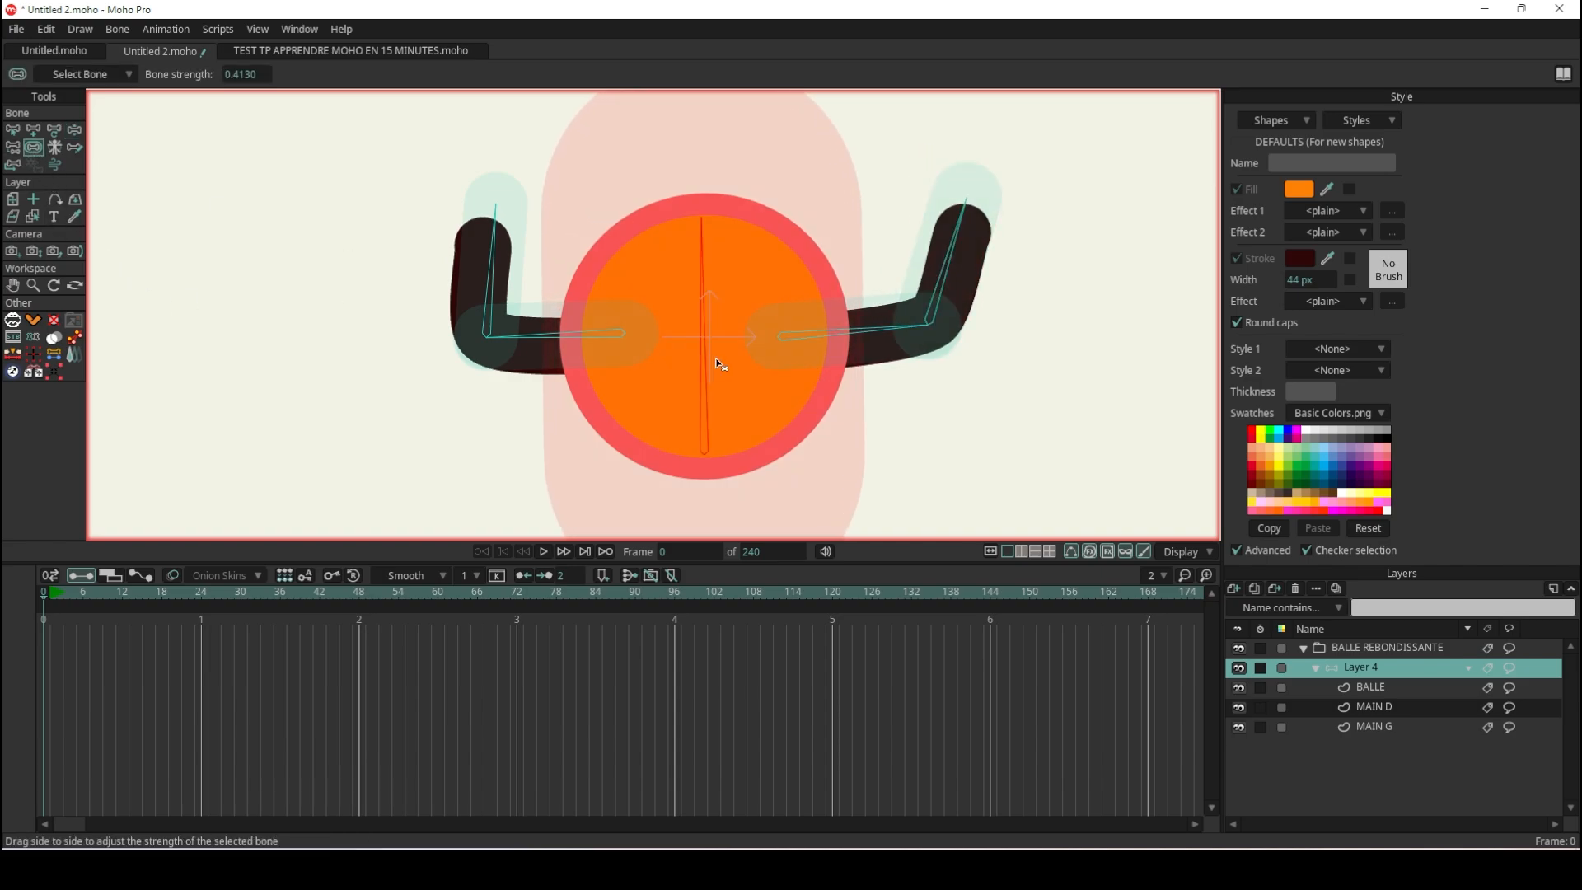
{"action": "left_click", "coordinate": [74, 130]}
{"action": "left_click_drag", "start_coordinate": [552, 355], "coordinate": [462, 294]}
{"action": "left_click_drag", "start_coordinate": [947, 309], "coordinate": [936, 272]}
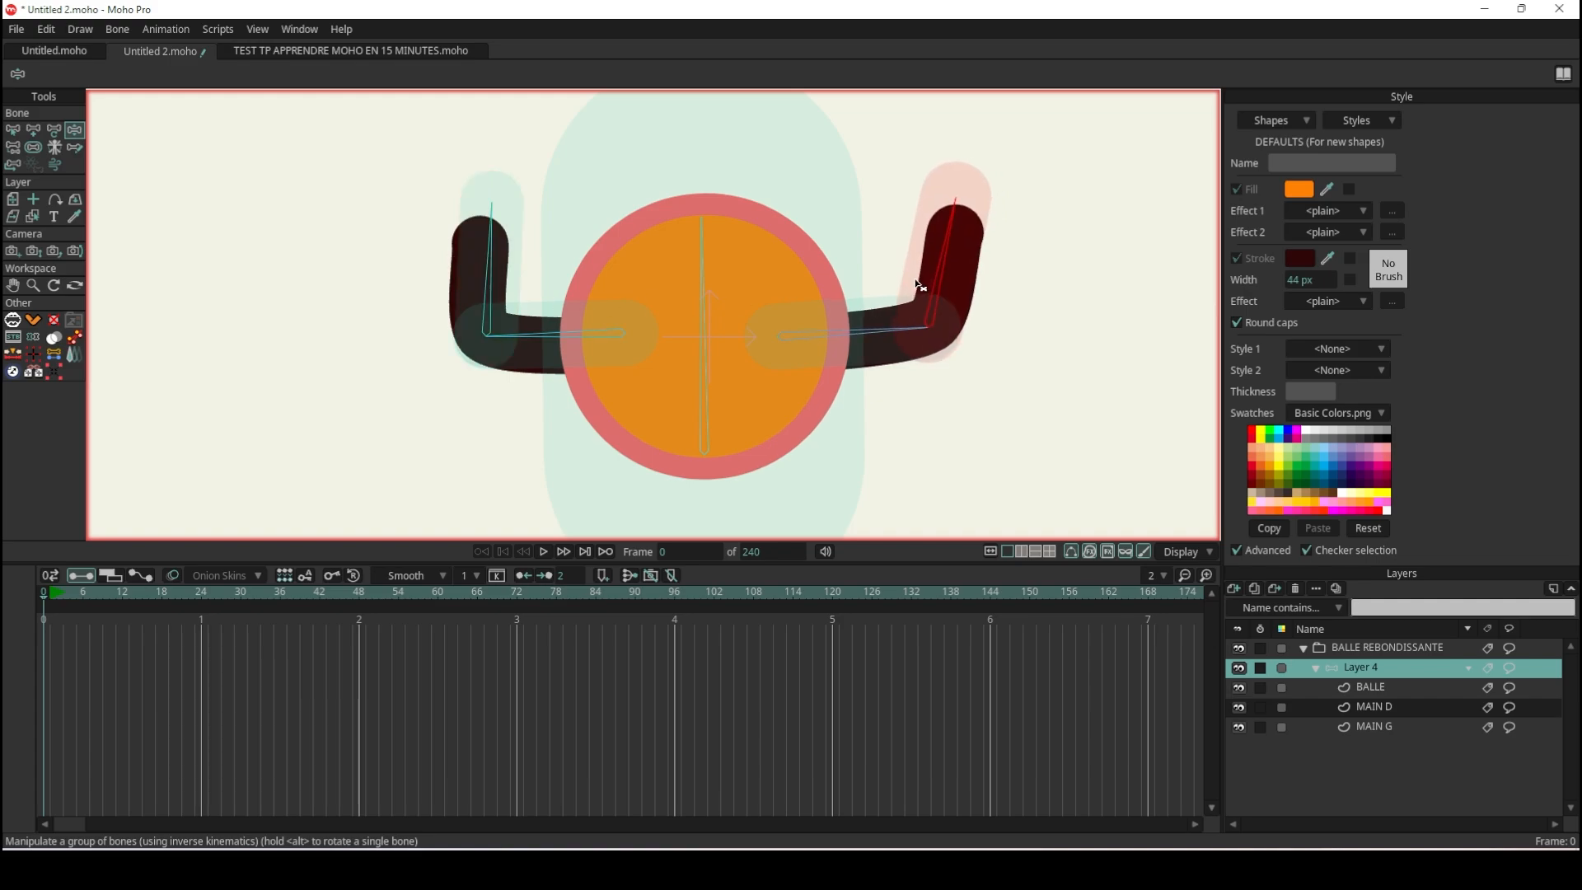
{"action": "scroll", "coordinate": [726, 370], "scroll_direction": "down", "scroll_amount": 3}
{"action": "scroll", "coordinate": [726, 371], "scroll_direction": "up", "scroll_amount": 3}
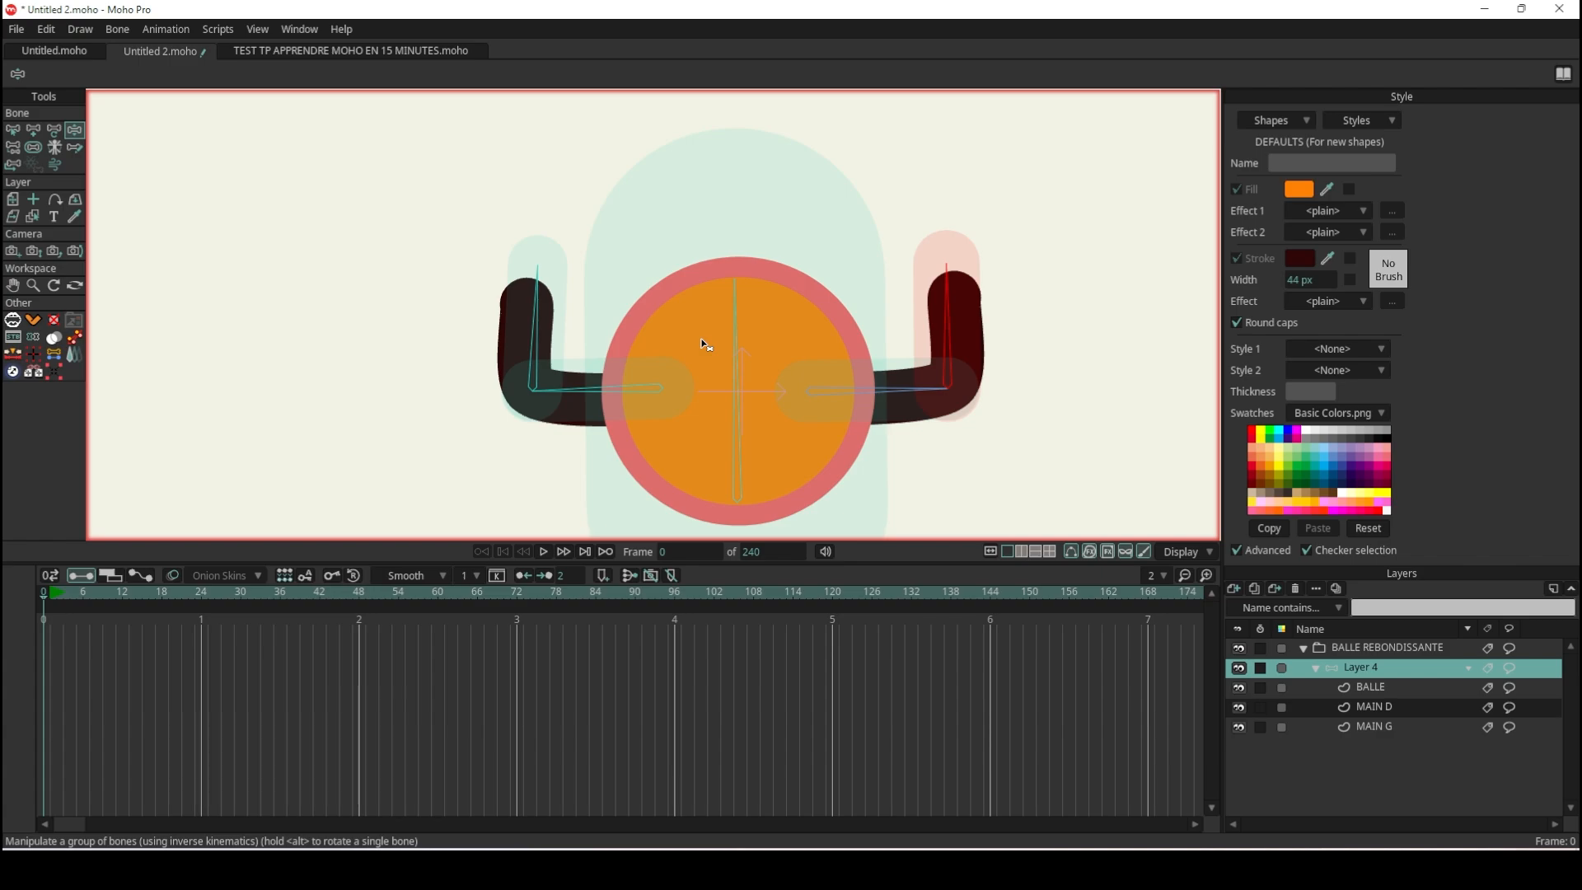
Collapse the bone layer and animate the right arm with Manipulate Bones, swung up at frame 12 and down at frame 16.
{"action": "scroll", "coordinate": [705, 345], "scroll_direction": "down", "scroll_amount": 6}
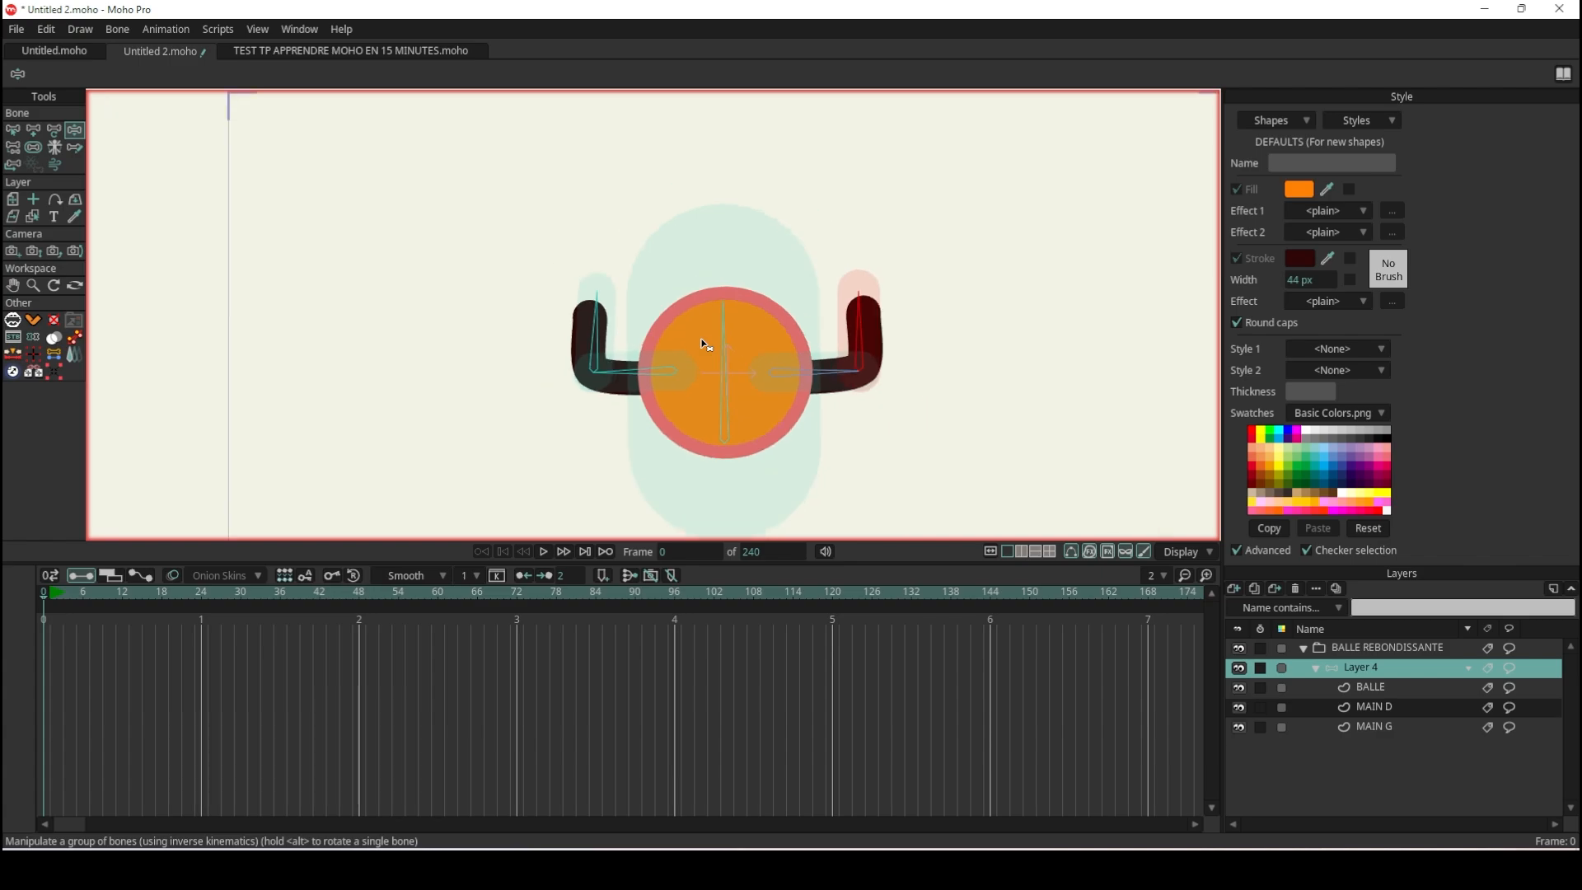
{"action": "scroll", "coordinate": [778, 436], "scroll_direction": "up", "scroll_amount": 4}
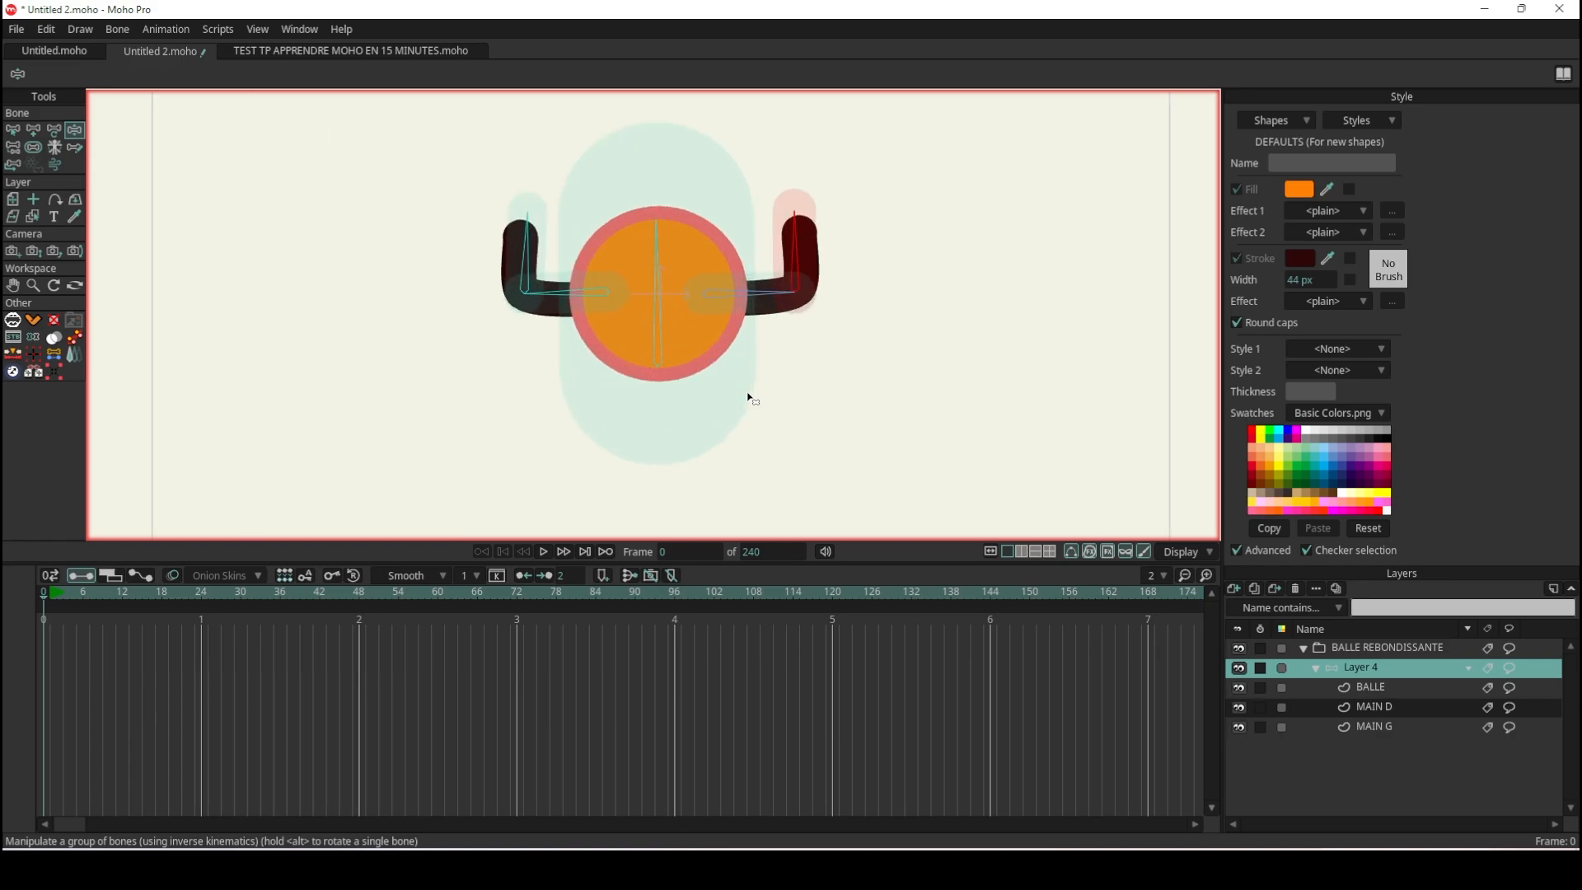
{"action": "scroll", "coordinate": [748, 397], "scroll_direction": "down", "scroll_amount": 3}
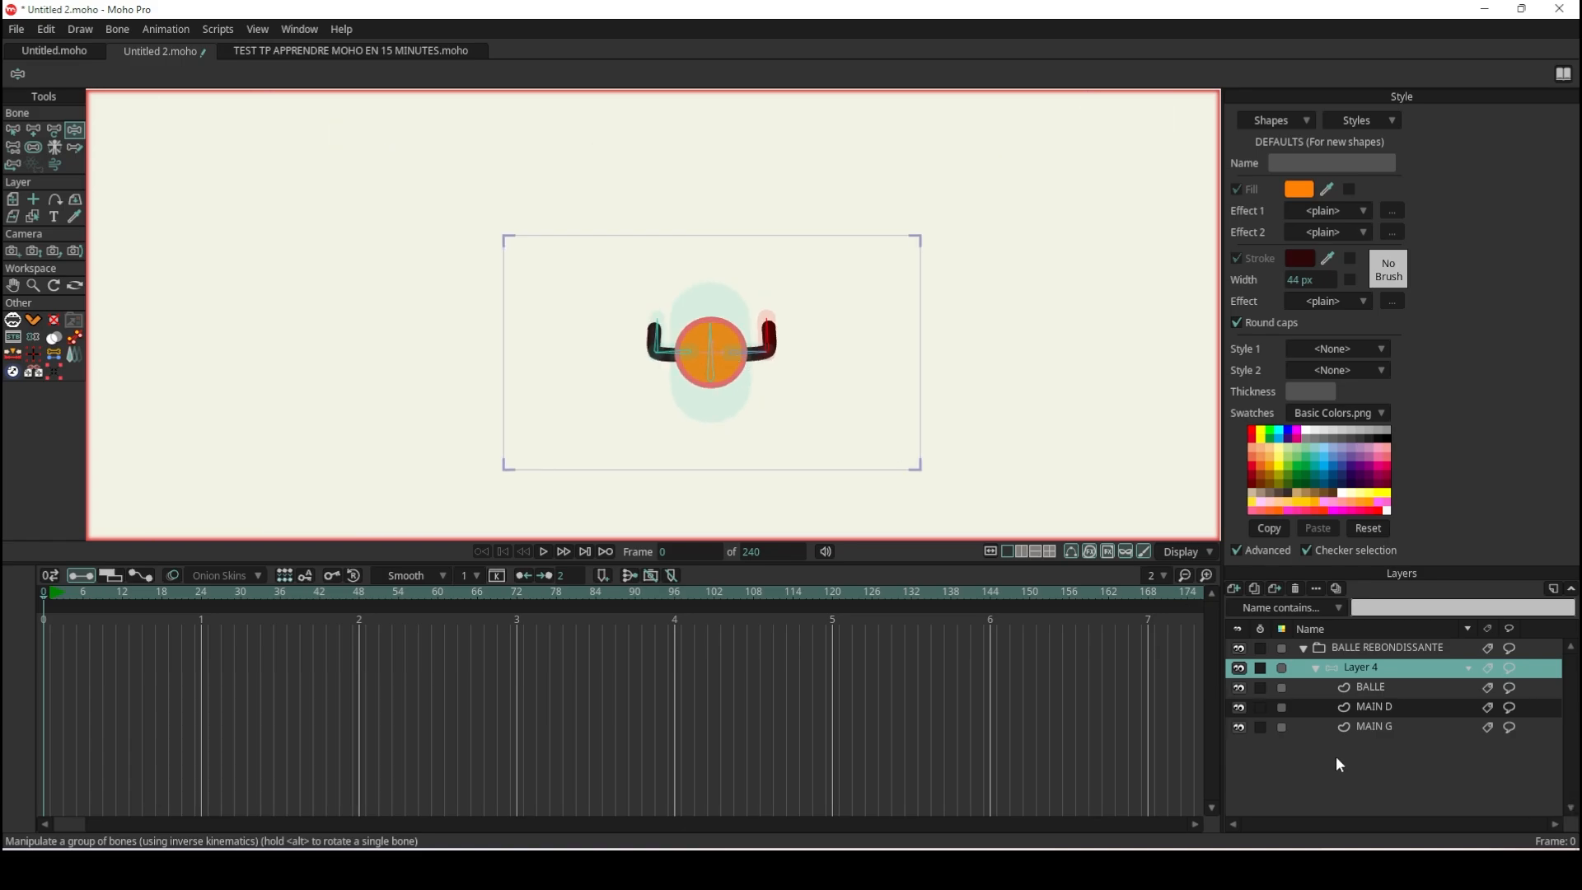
{"action": "left_click", "coordinate": [1317, 669]}
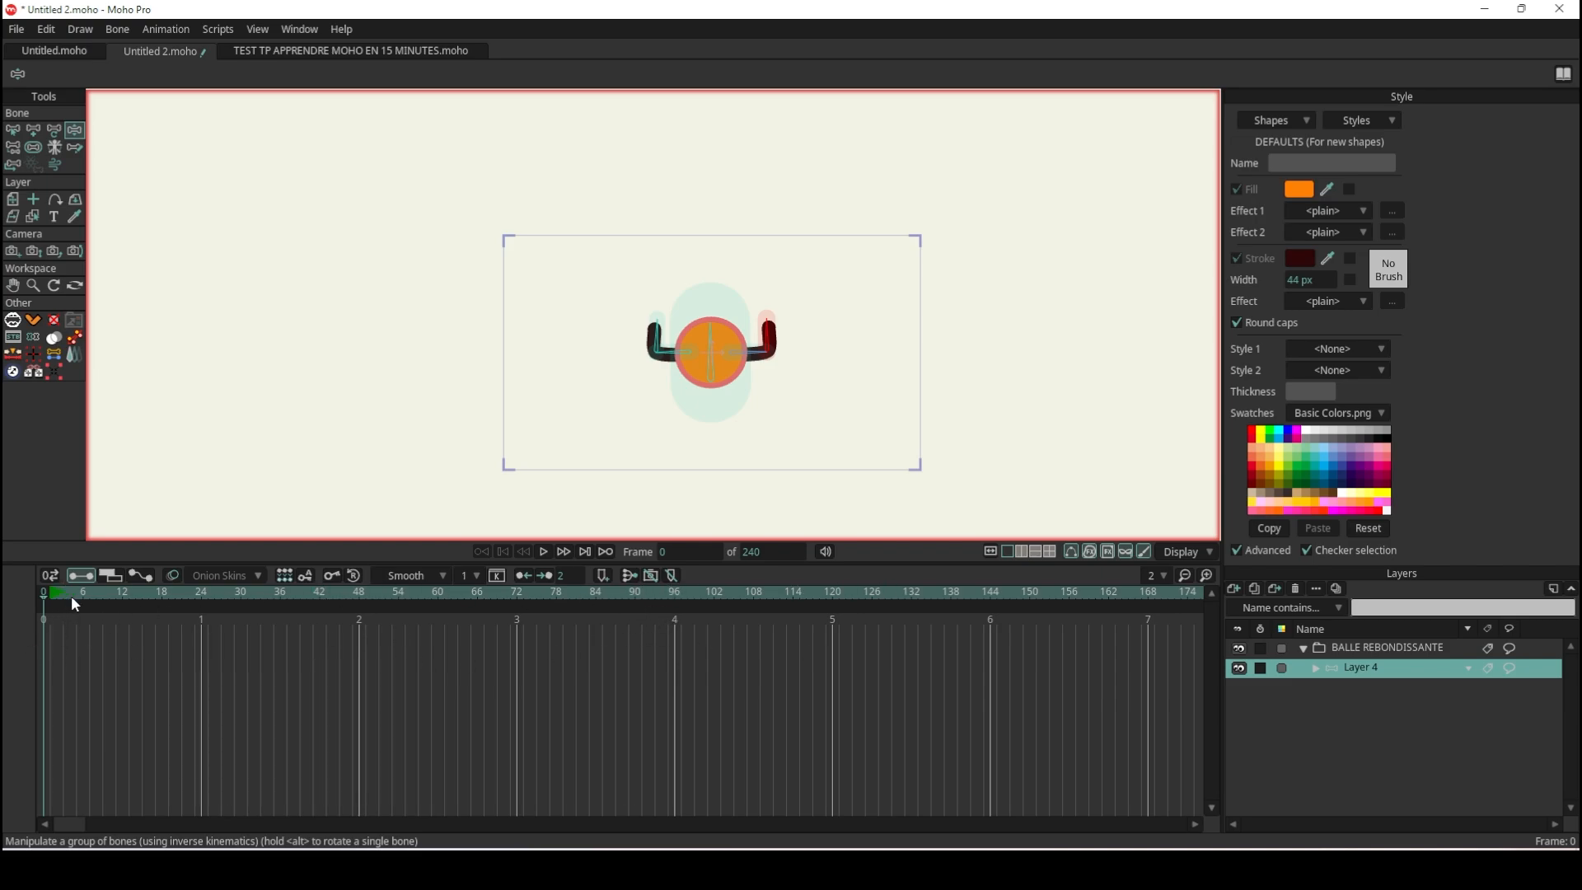
{"action": "left_click", "coordinate": [122, 596]}
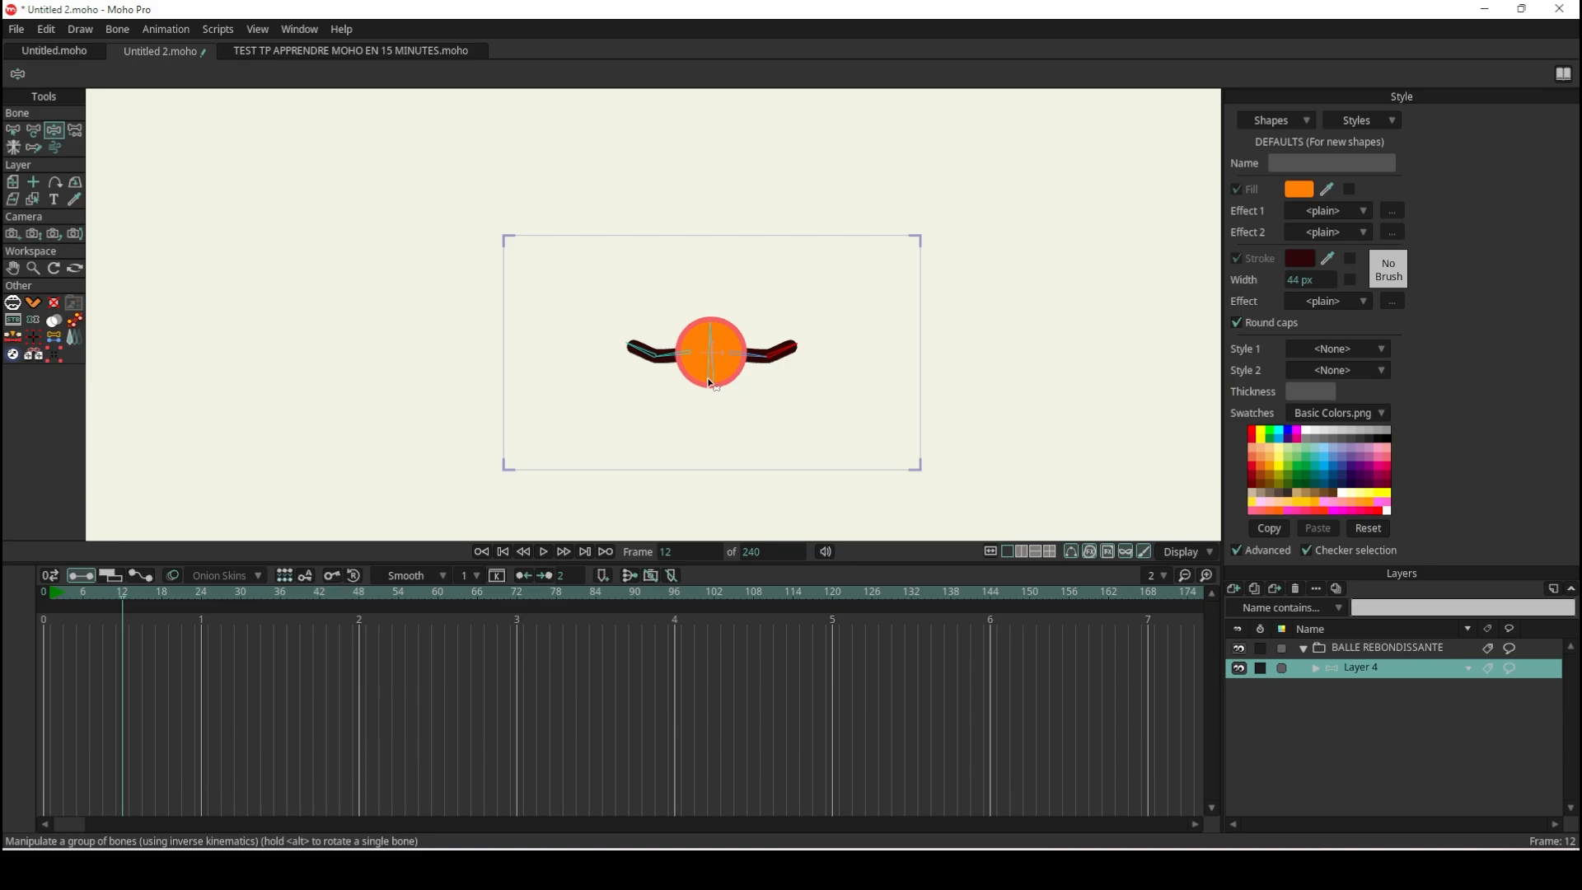
{"action": "scroll", "coordinate": [741, 349], "scroll_direction": "up", "scroll_amount": 5}
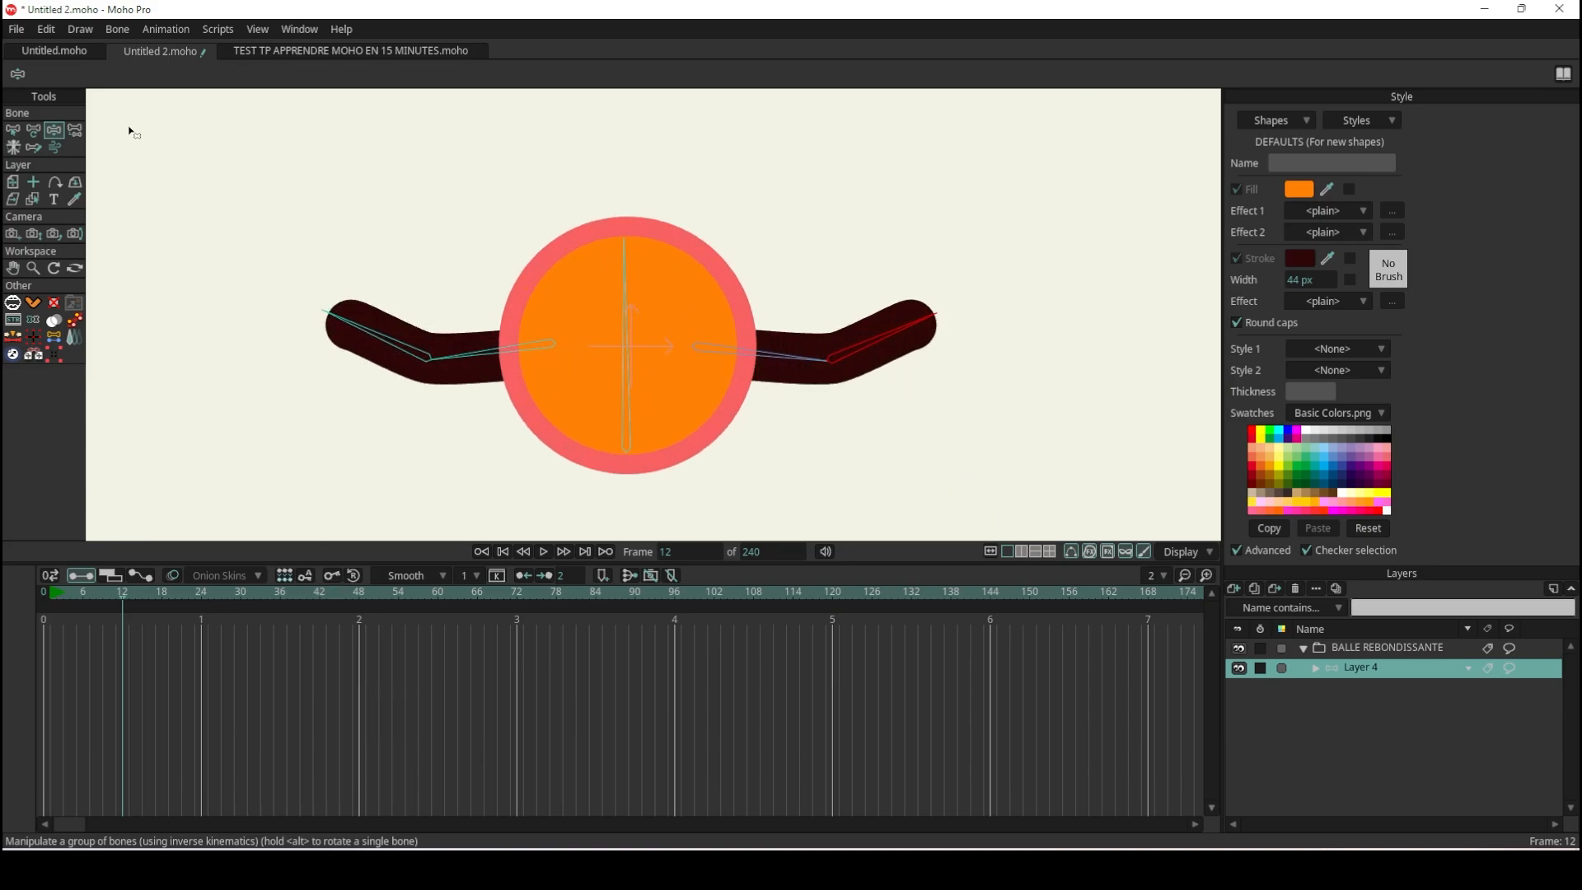
{"action": "left_click_drag", "start_coordinate": [823, 357], "coordinate": [774, 290]}
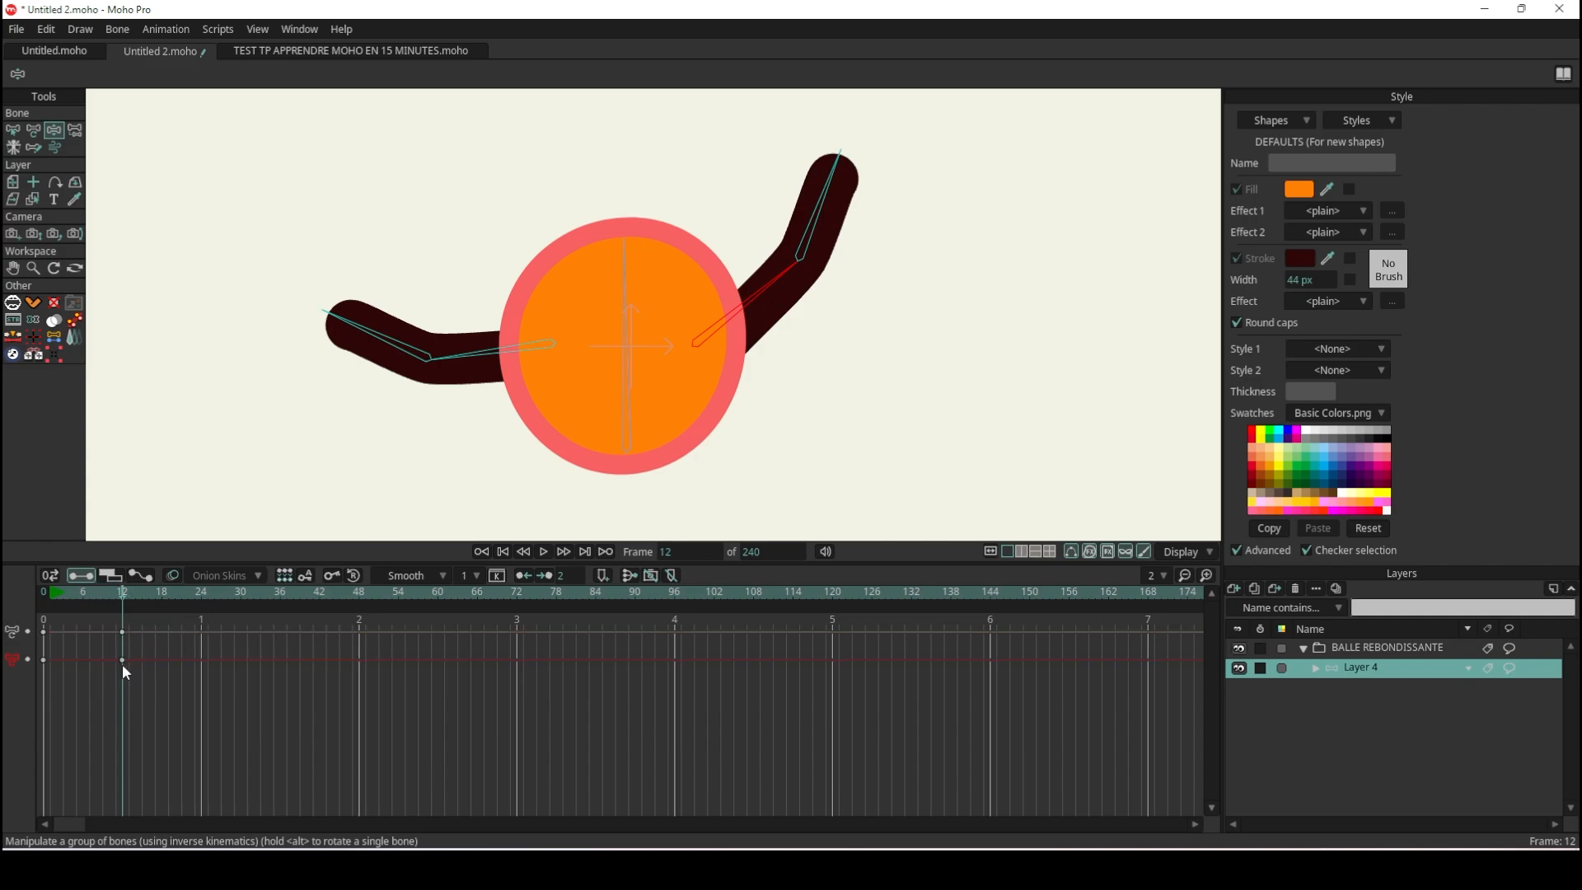
{"action": "left_click", "coordinate": [148, 596]}
{"action": "mouse_move", "coordinate": [771, 293]}
{"action": "left_mouse_down"}
{"action": "mouse_move", "coordinate": [799, 357]}
{"action": "mouse_move", "coordinate": [741, 344]}
{"action": "mouse_move", "coordinate": [744, 414]}
{"action": "left_mouse_up"}
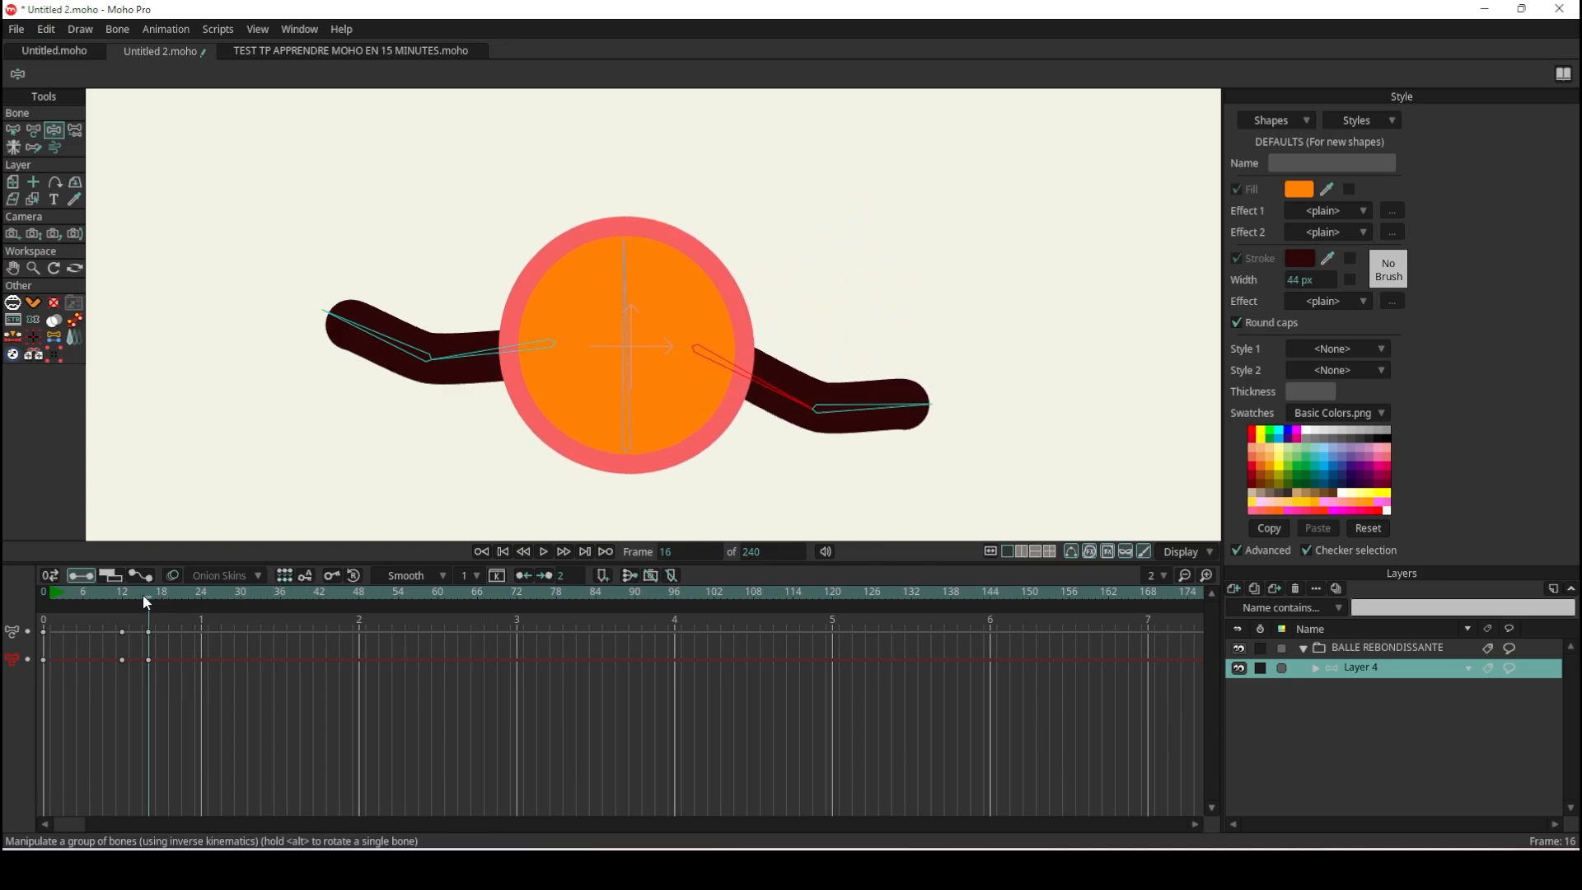
Scrub through the right arm's animation between frames 0 and 16 to examine its motion.
{"action": "mouse_move", "coordinate": [144, 597]}
{"action": "left_mouse_down"}
{"action": "mouse_move", "coordinate": [117, 607]}
{"action": "mouse_move", "coordinate": [148, 619]}
{"action": "left_mouse_up"}
{"action": "left_click_drag", "start_coordinate": [111, 590], "coordinate": [150, 613]}
{"action": "left_click", "coordinate": [1170, 869]}
{"action": "left_click", "coordinate": [1170, 869]}
{"action": "left_click_drag", "start_coordinate": [124, 592], "coordinate": [57, 610]}
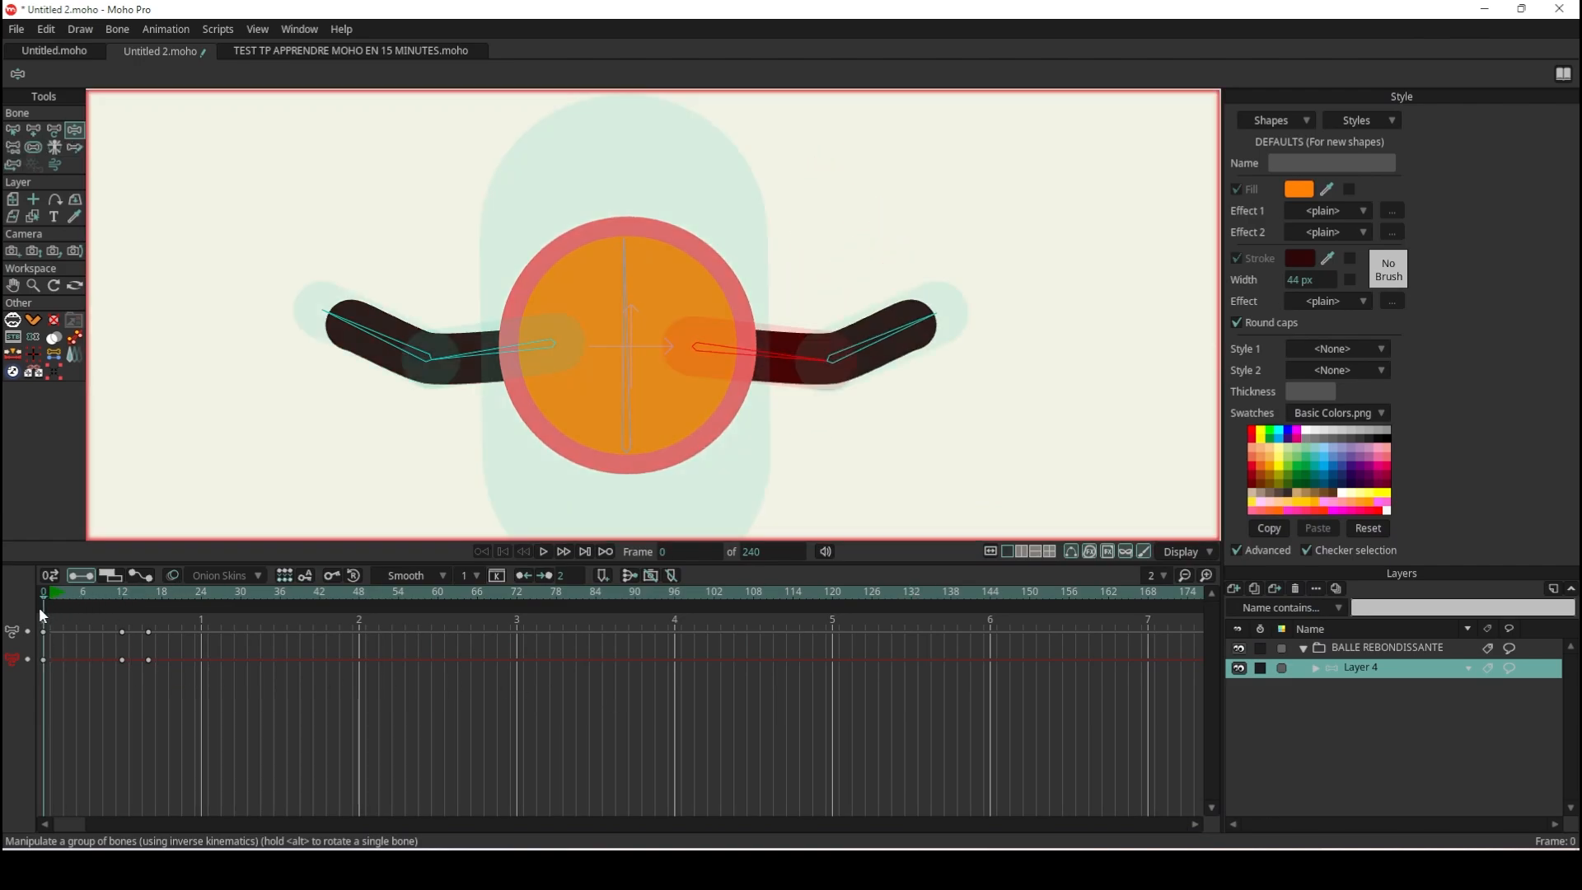
{"action": "left_click_drag", "start_coordinate": [236, 621], "coordinate": [282, 663]}
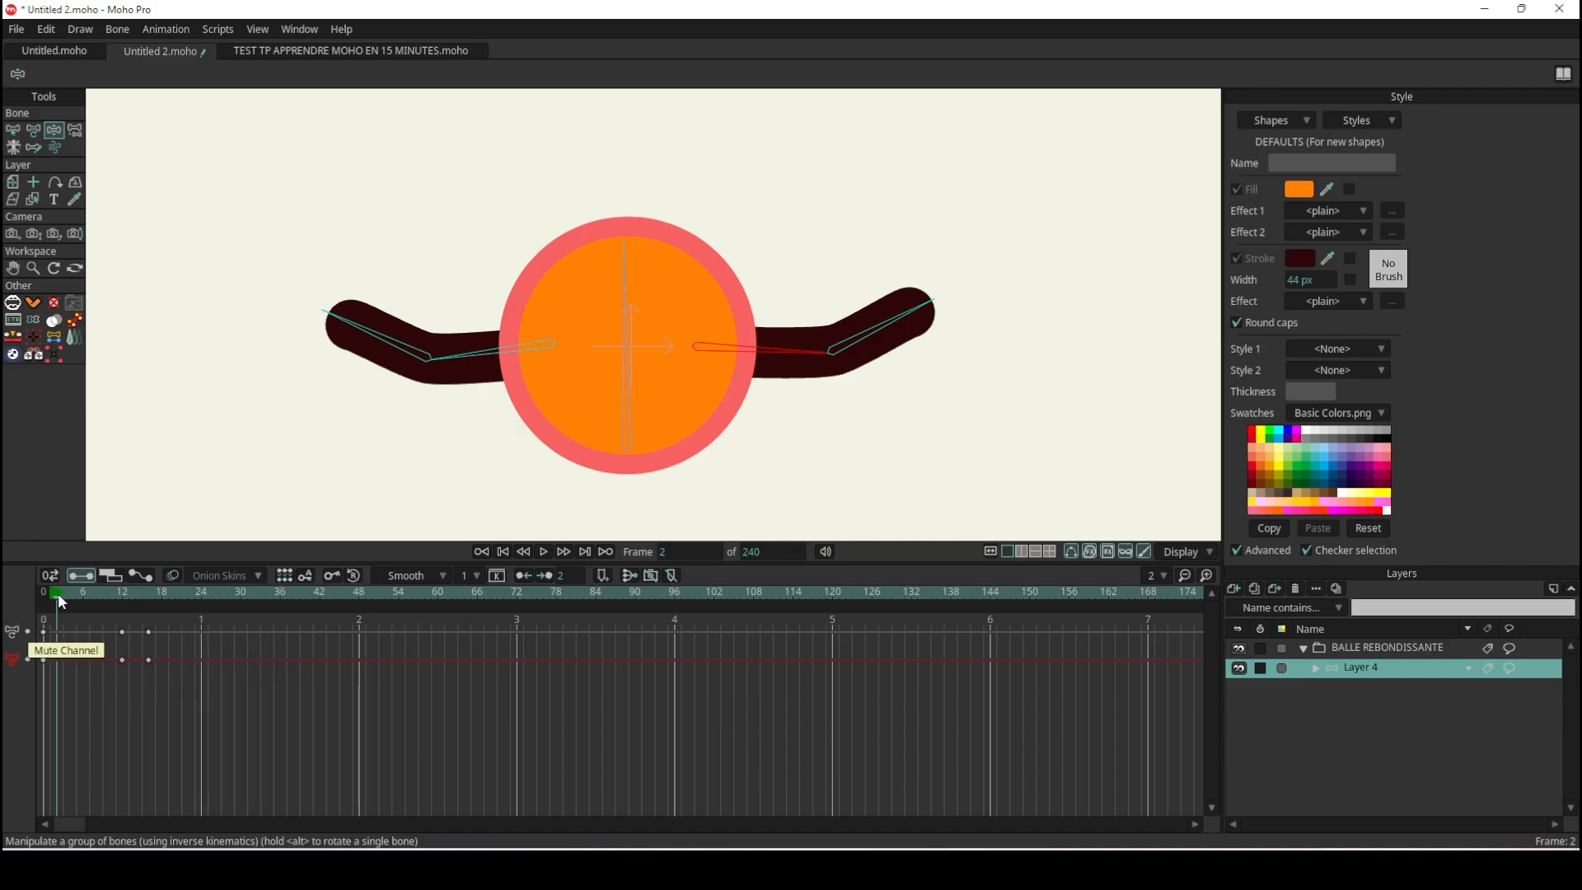
{"action": "left_click_drag", "start_coordinate": [58, 591], "coordinate": [32, 596]}
{"action": "mouse_move", "coordinate": [802, 361]}
{"action": "left_mouse_down"}
{"action": "mouse_move", "coordinate": [733, 254]}
{"action": "mouse_move", "coordinate": [805, 357]}
{"action": "left_mouse_up"}
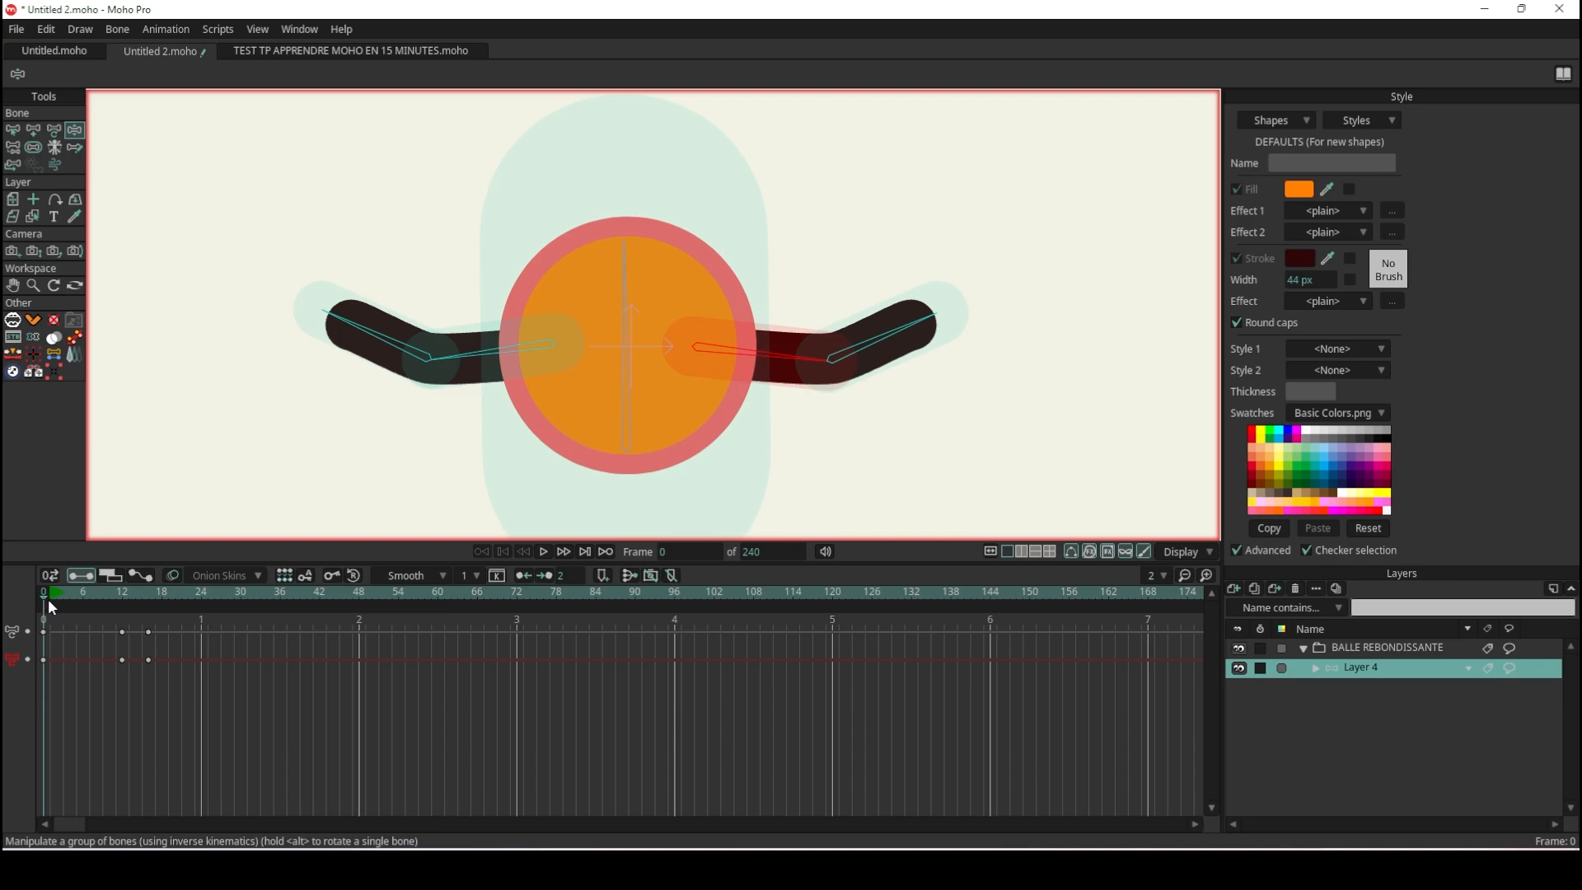
Swing the right arm upward at frame 1 and delete all the bone keyframes from the timeline.
{"action": "left_click", "coordinate": [49, 597]}
{"action": "left_click_drag", "start_coordinate": [783, 375], "coordinate": [745, 274]}
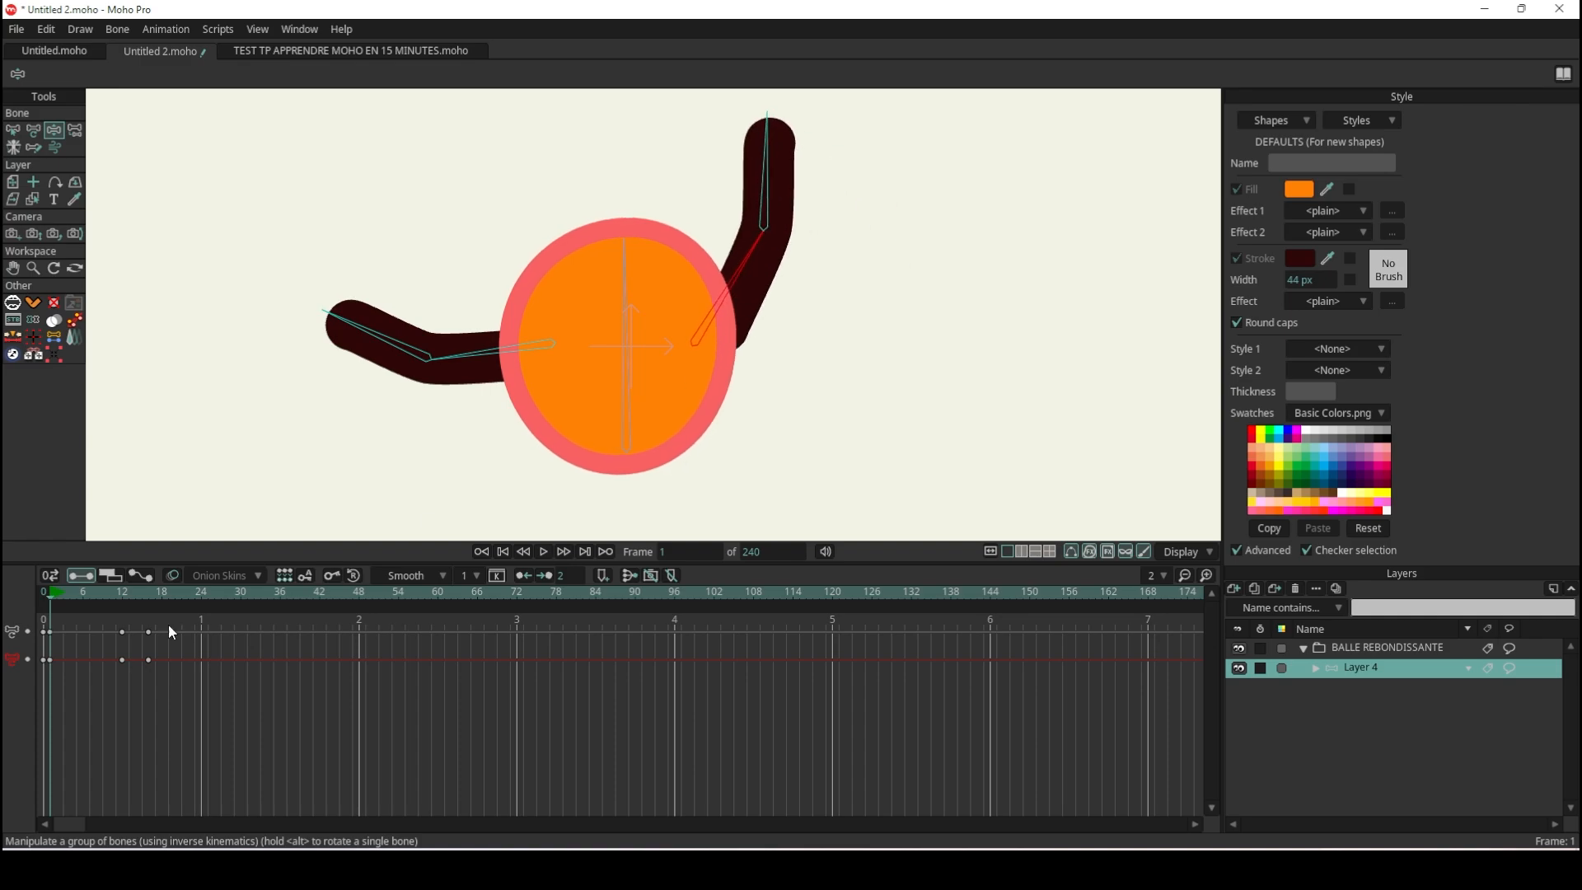
{"action": "left_click_drag", "start_coordinate": [202, 616], "coordinate": [25, 693]}
{"action": "left_click", "coordinate": [242, 658]}
{"action": "left_click_drag", "start_coordinate": [203, 629], "coordinate": [27, 702]}
{"action": "key", "text": "Delete"}
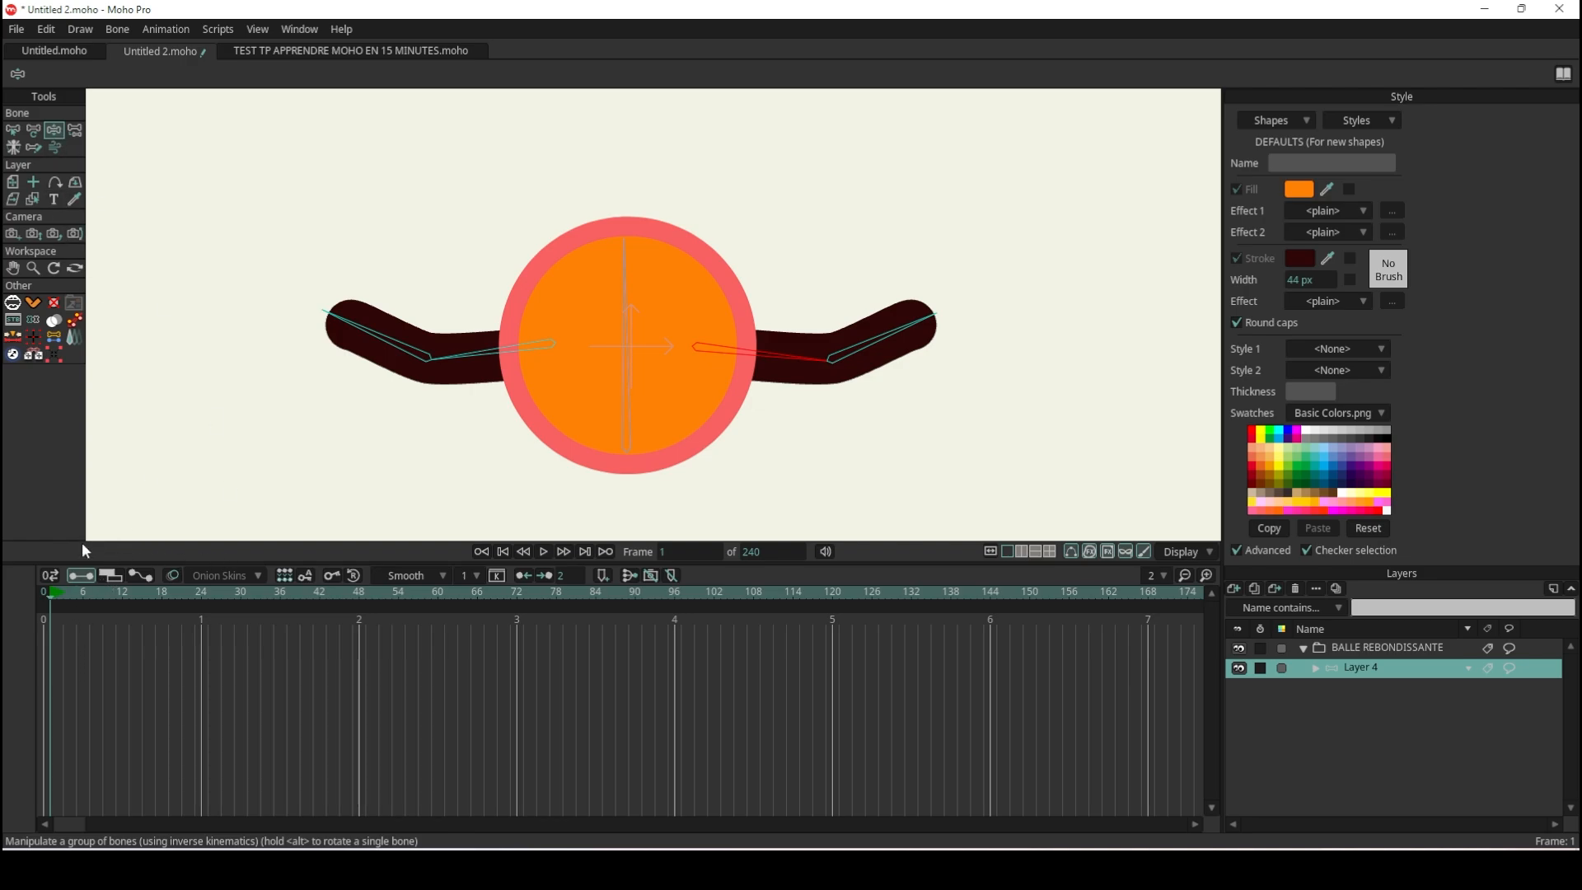
Animate the ball's central bone with Manipulate Bones, moved down at frame 1 and raised high at frame 12.
{"action": "scroll", "coordinate": [644, 303], "scroll_direction": "down", "scroll_amount": 5}
{"action": "scroll", "coordinate": [656, 345], "scroll_direction": "up", "scroll_amount": 2}
{"action": "left_click_drag", "start_coordinate": [623, 346], "coordinate": [629, 410]}
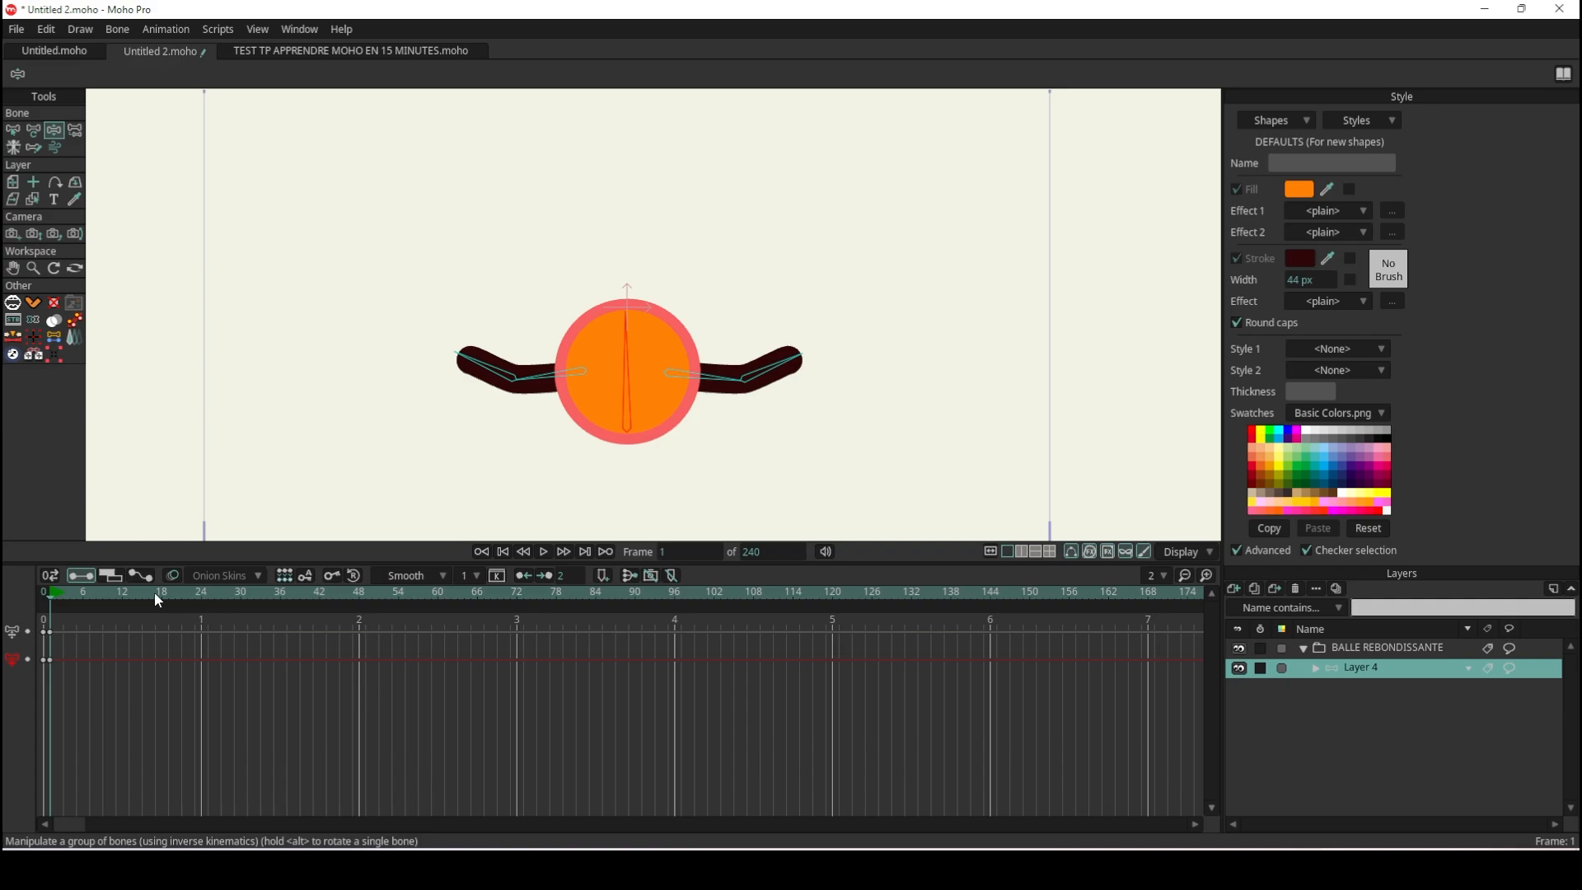
{"action": "left_click", "coordinate": [121, 592]}
{"action": "left_click_drag", "start_coordinate": [626, 407], "coordinate": [621, 215]}
Bring the ball back to its starting position at frame 24 by copying the frame 1 bone keyframes there.
{"action": "left_click", "coordinate": [203, 592]}
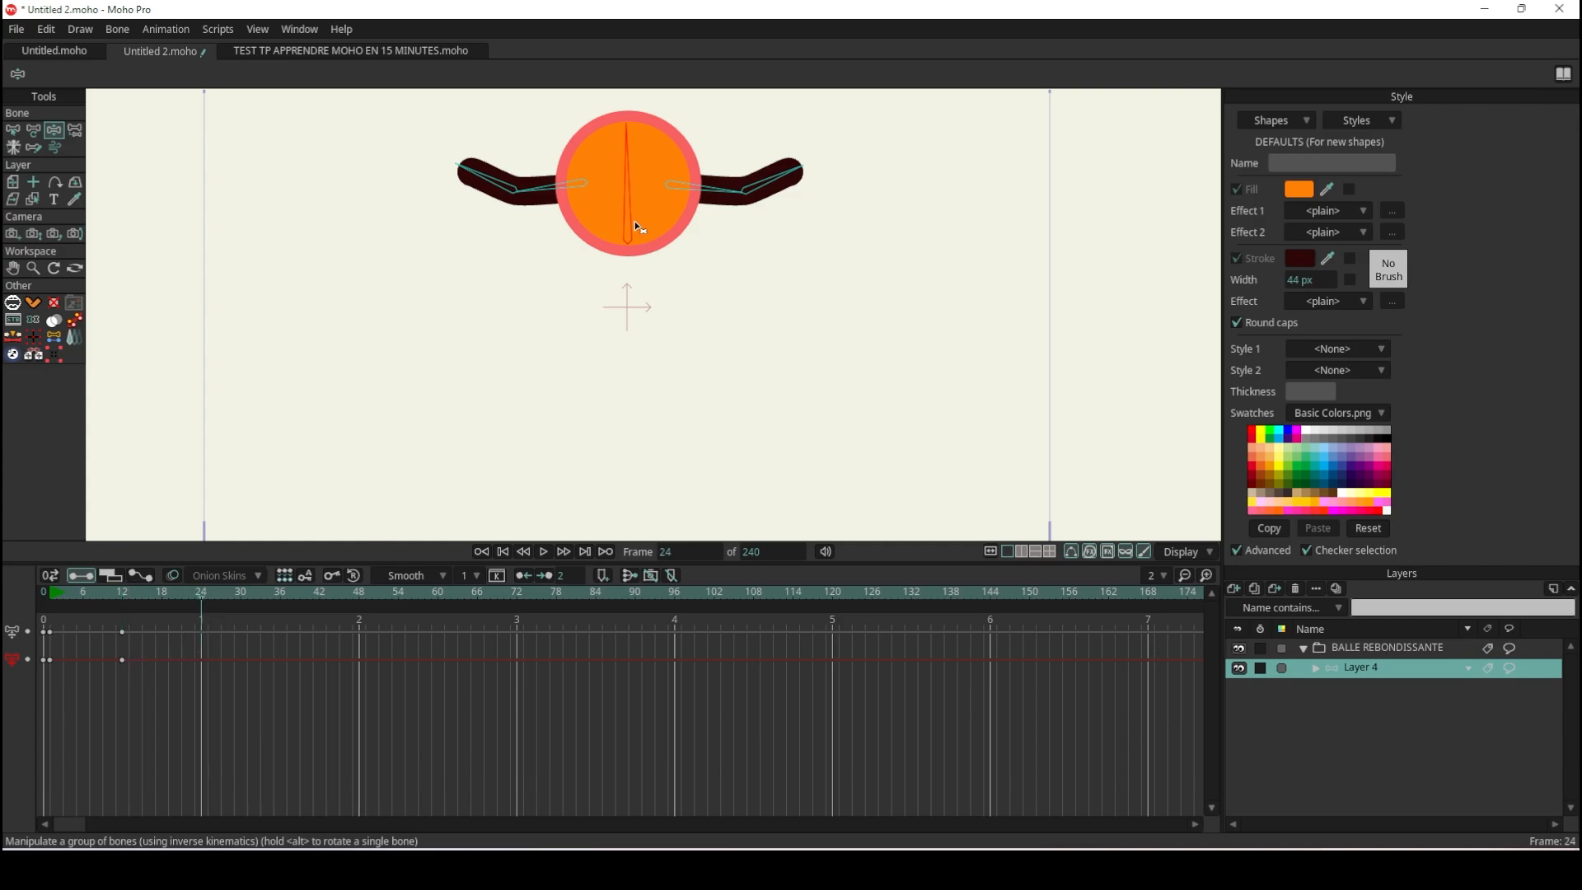
{"action": "left_click_drag", "start_coordinate": [631, 226], "coordinate": [633, 430]}
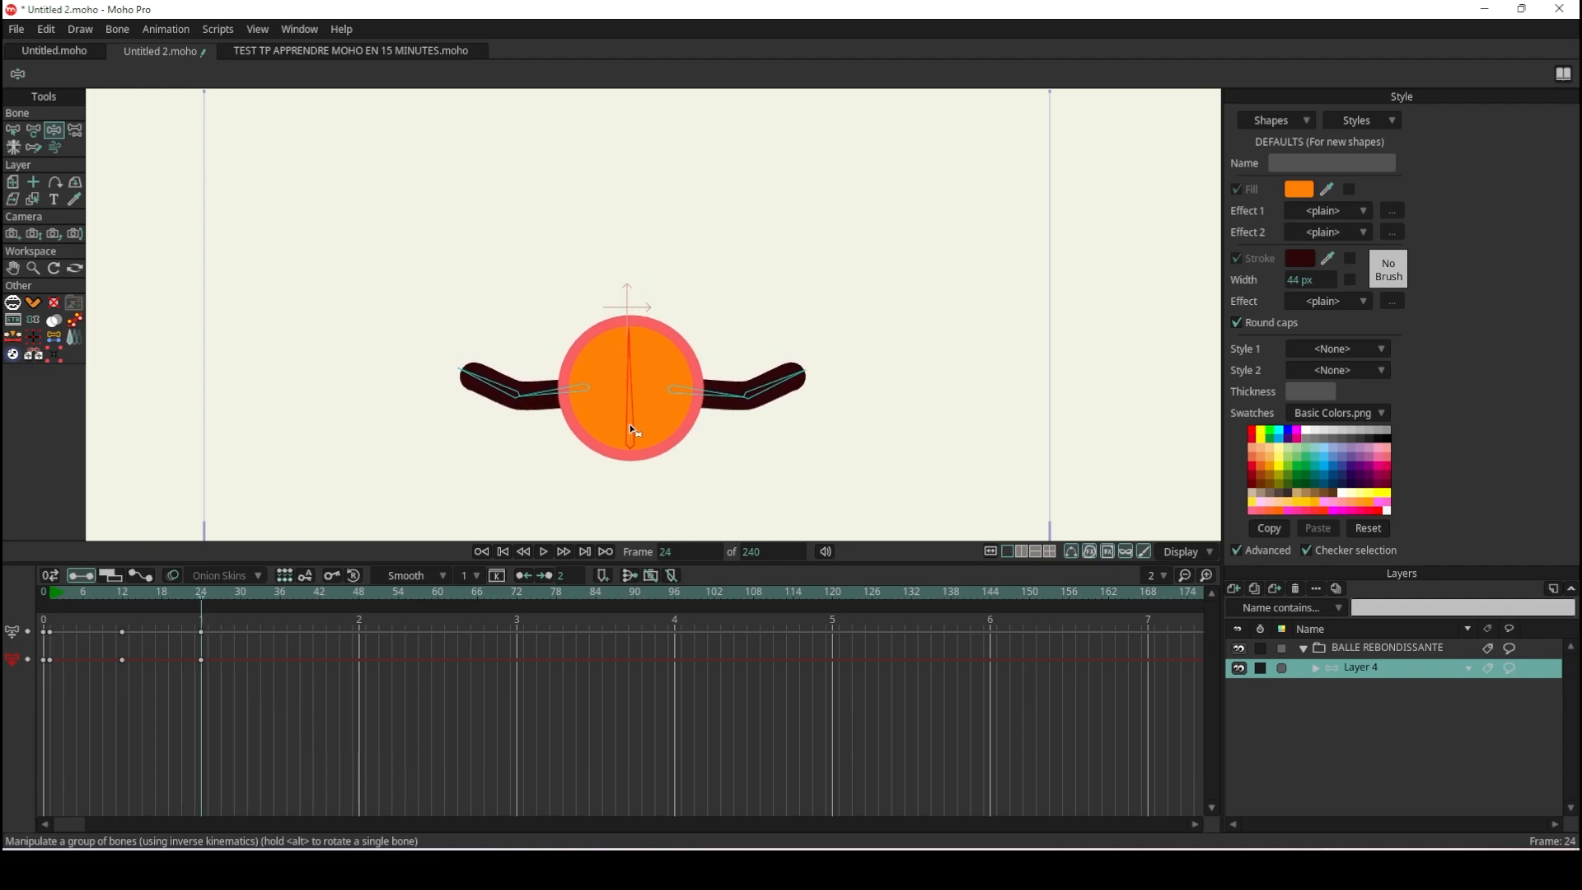
{"action": "key", "text": "ctrl+z"}
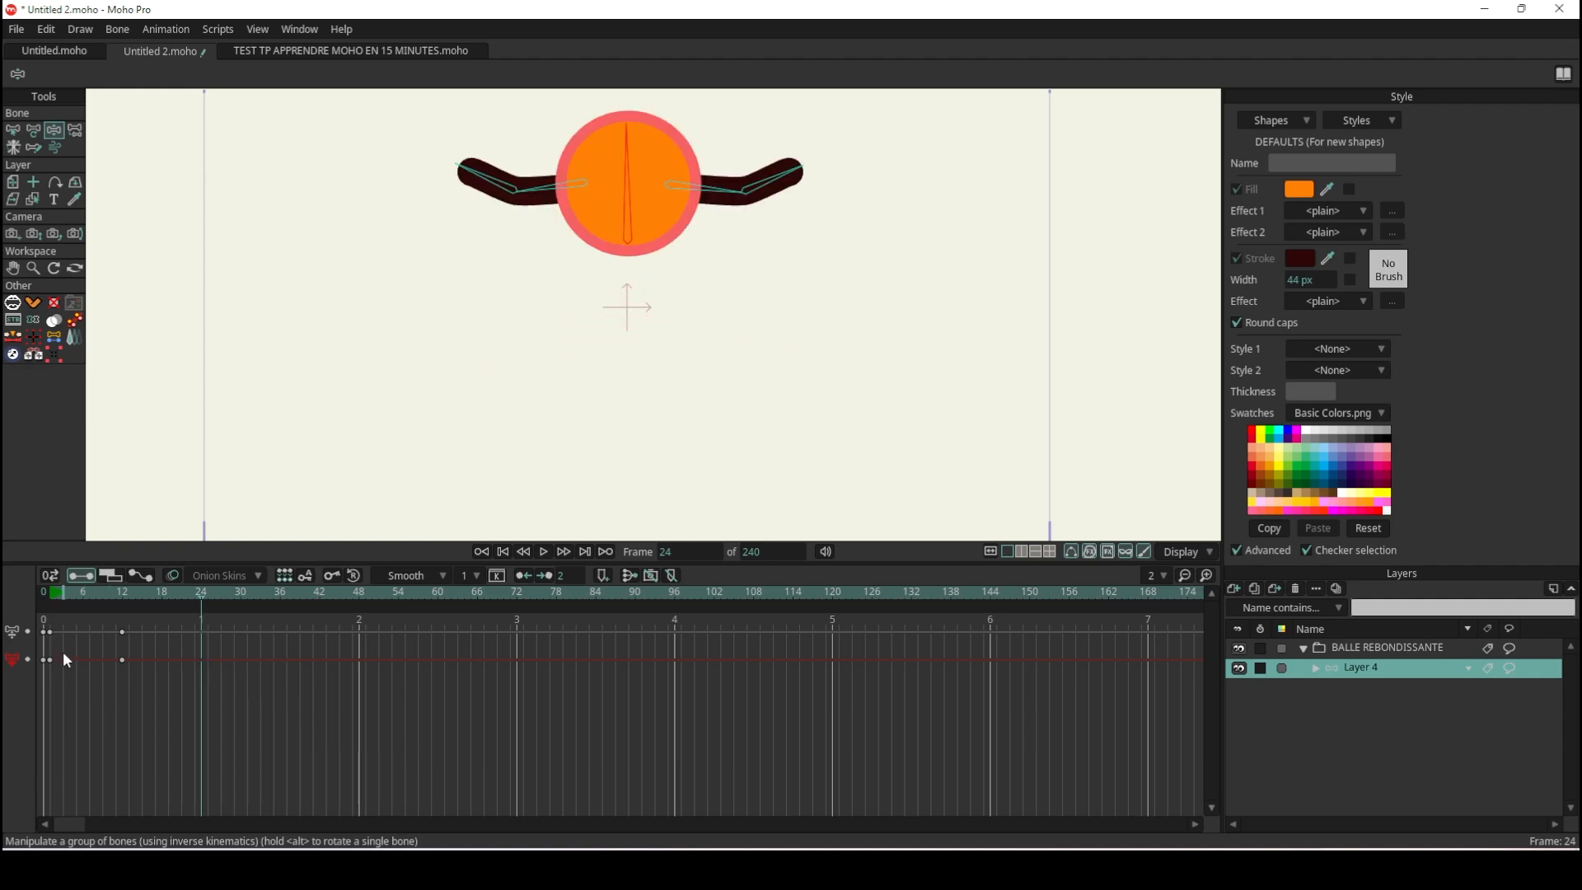
{"action": "left_click_drag", "start_coordinate": [60, 668], "coordinate": [50, 667]}
{"action": "key", "text": "ctrl+v"}
Play the ball's up-and-down animation twice from the start.
{"action": "left_click", "coordinate": [50, 595]}
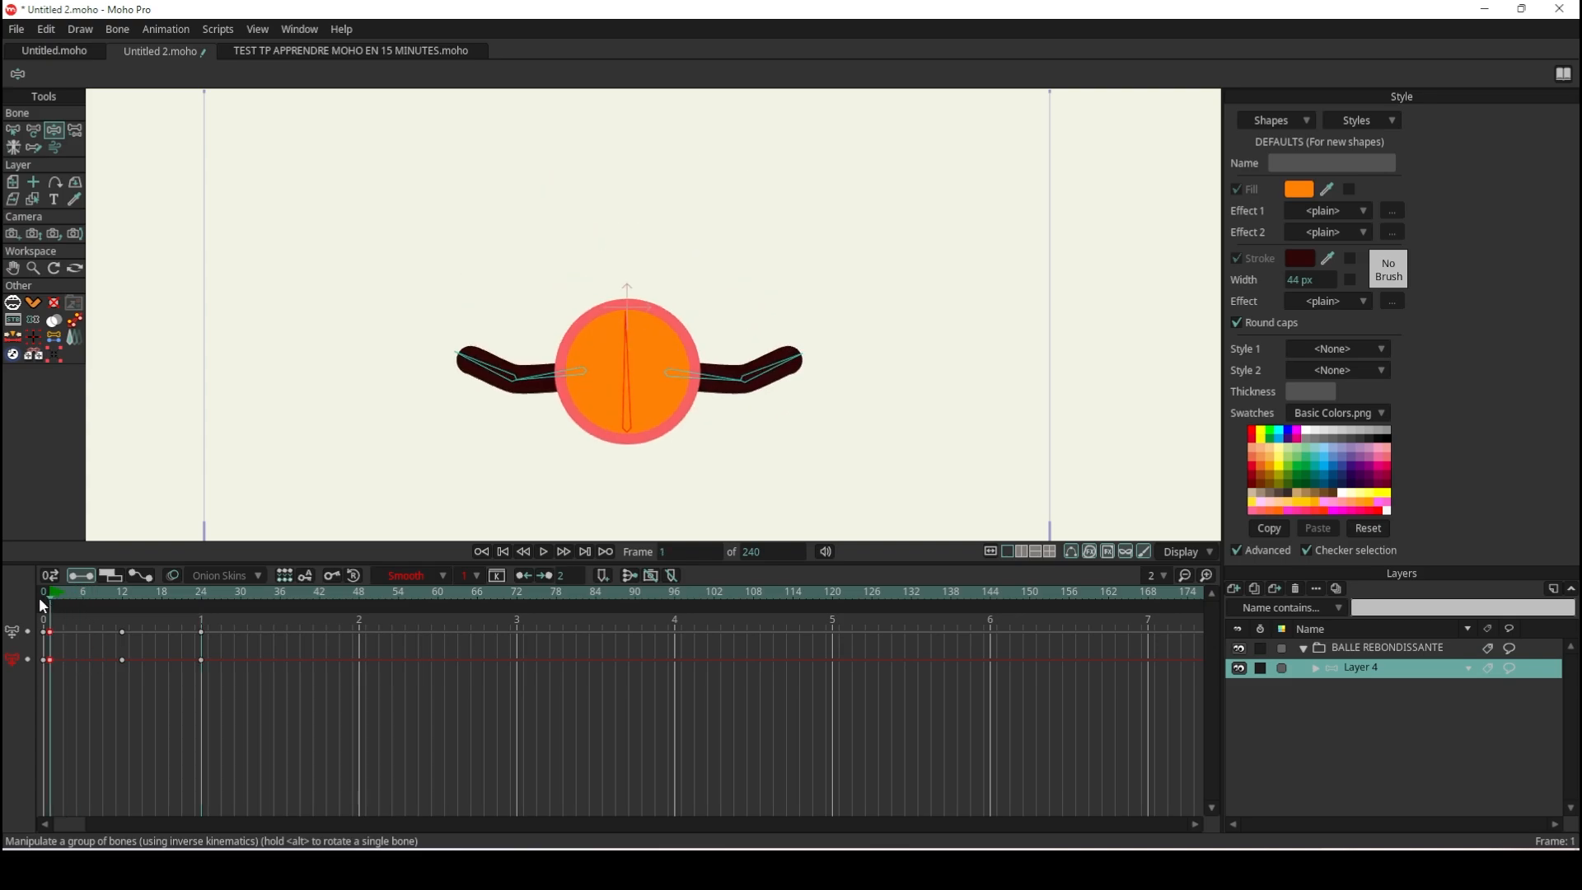
{"action": "left_click", "coordinate": [543, 552]}
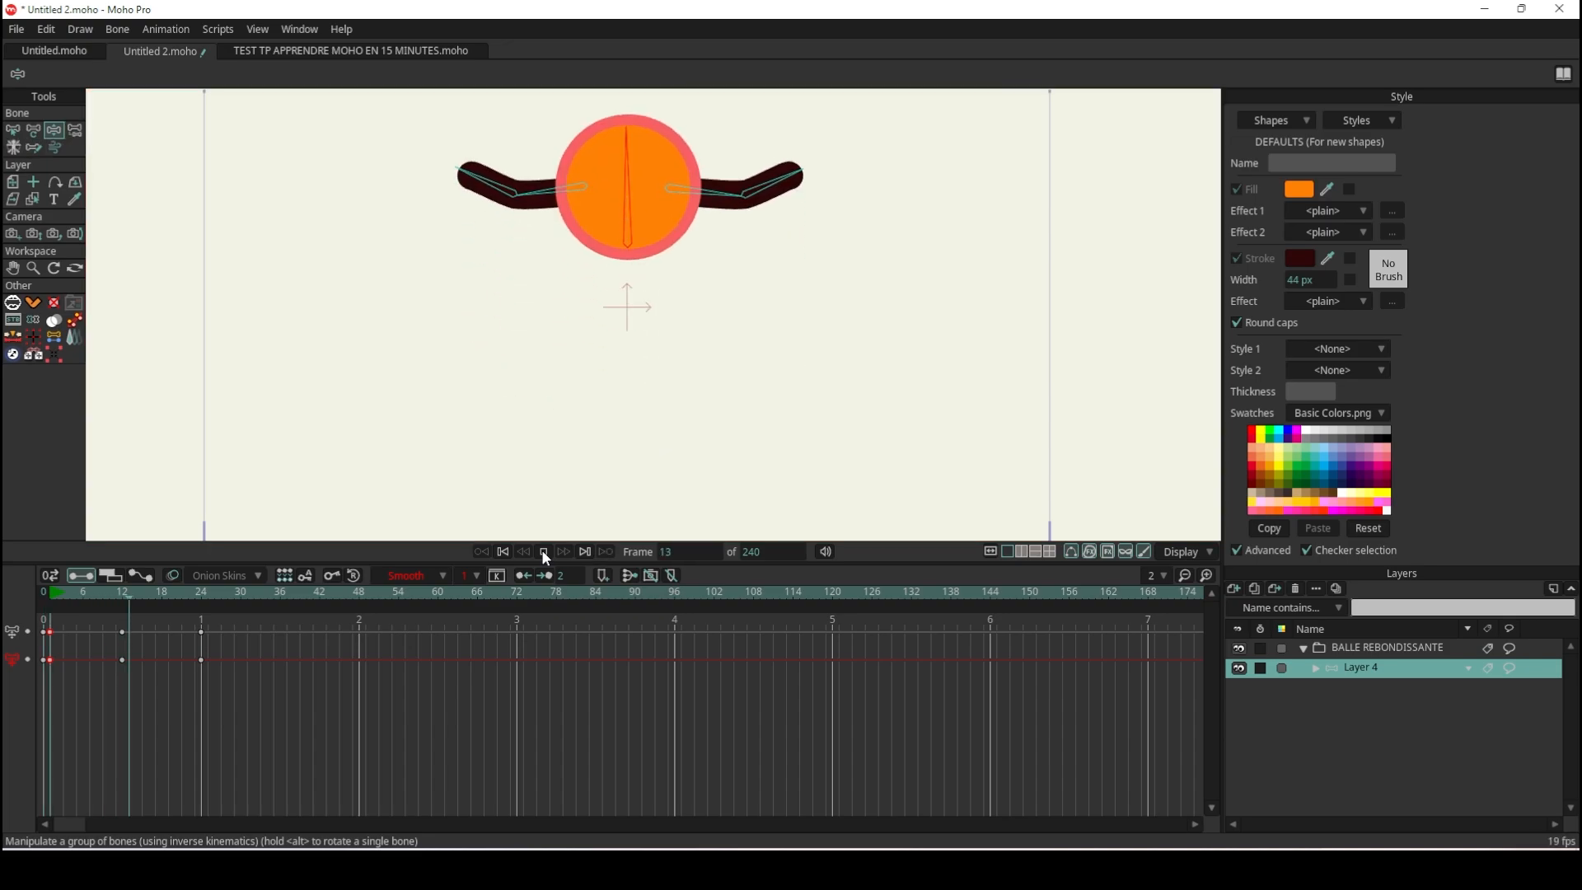
{"action": "left_click", "coordinate": [544, 551]}
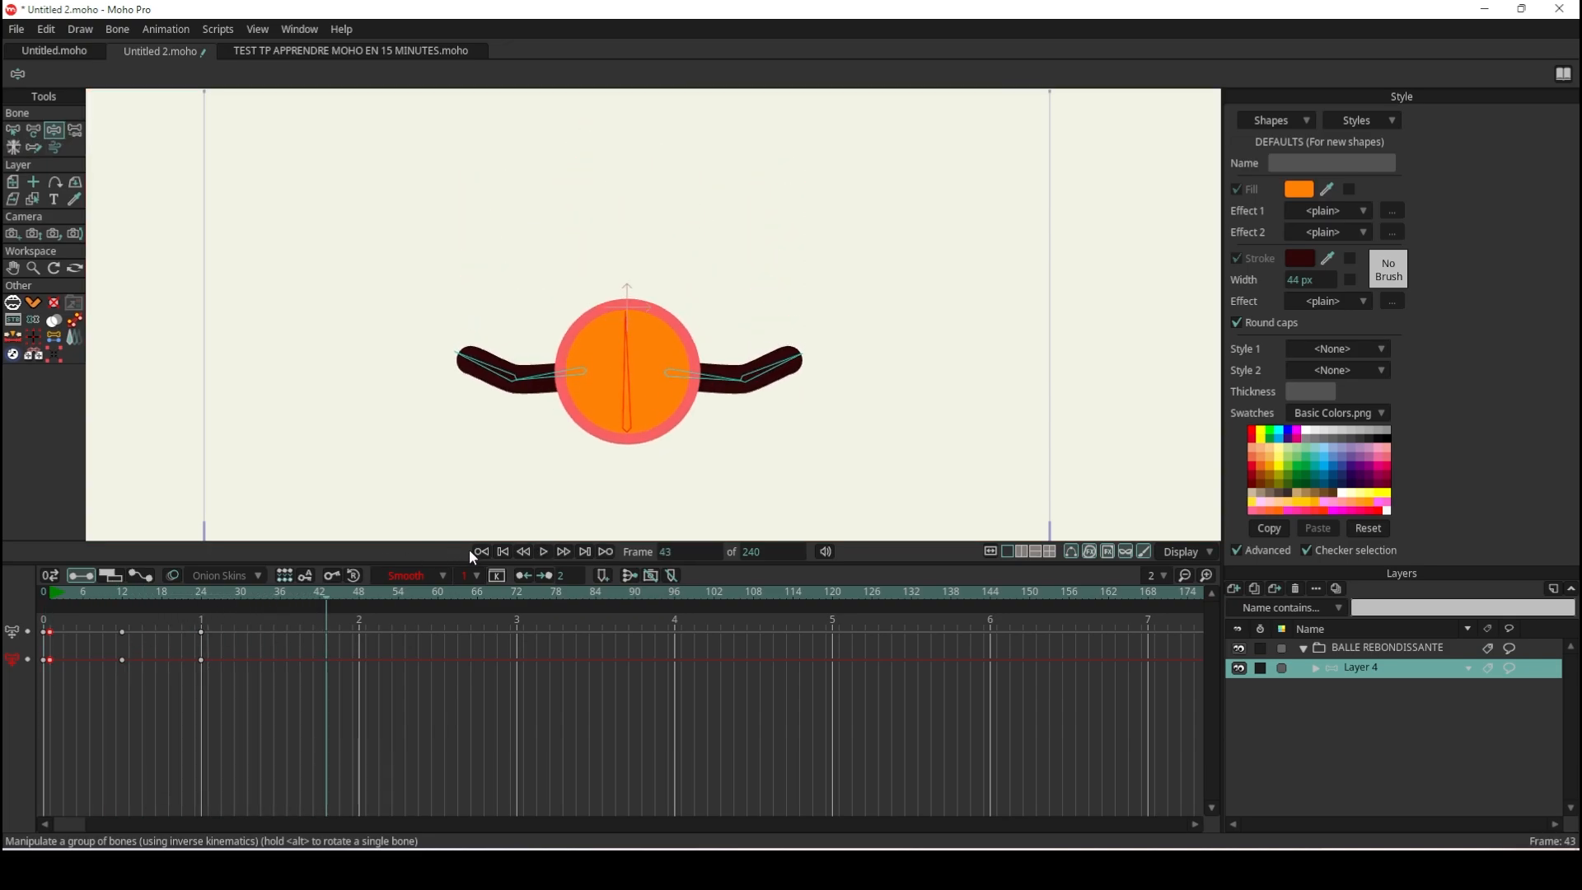
{"action": "left_click", "coordinate": [502, 554]}
{"action": "left_click", "coordinate": [542, 551]}
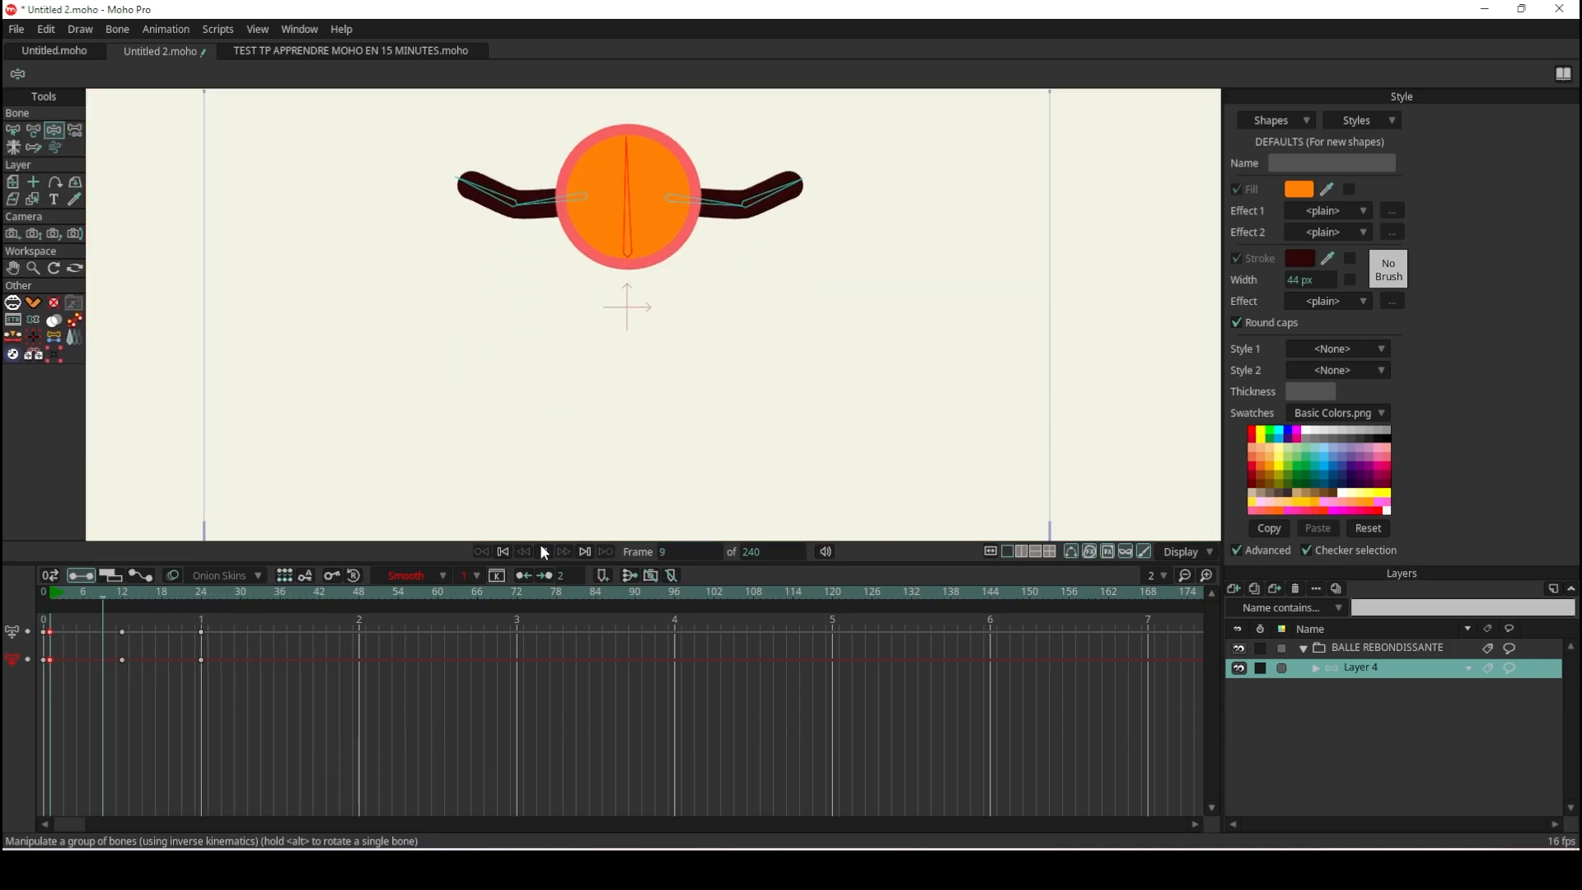
{"action": "left_click", "coordinate": [543, 551]}
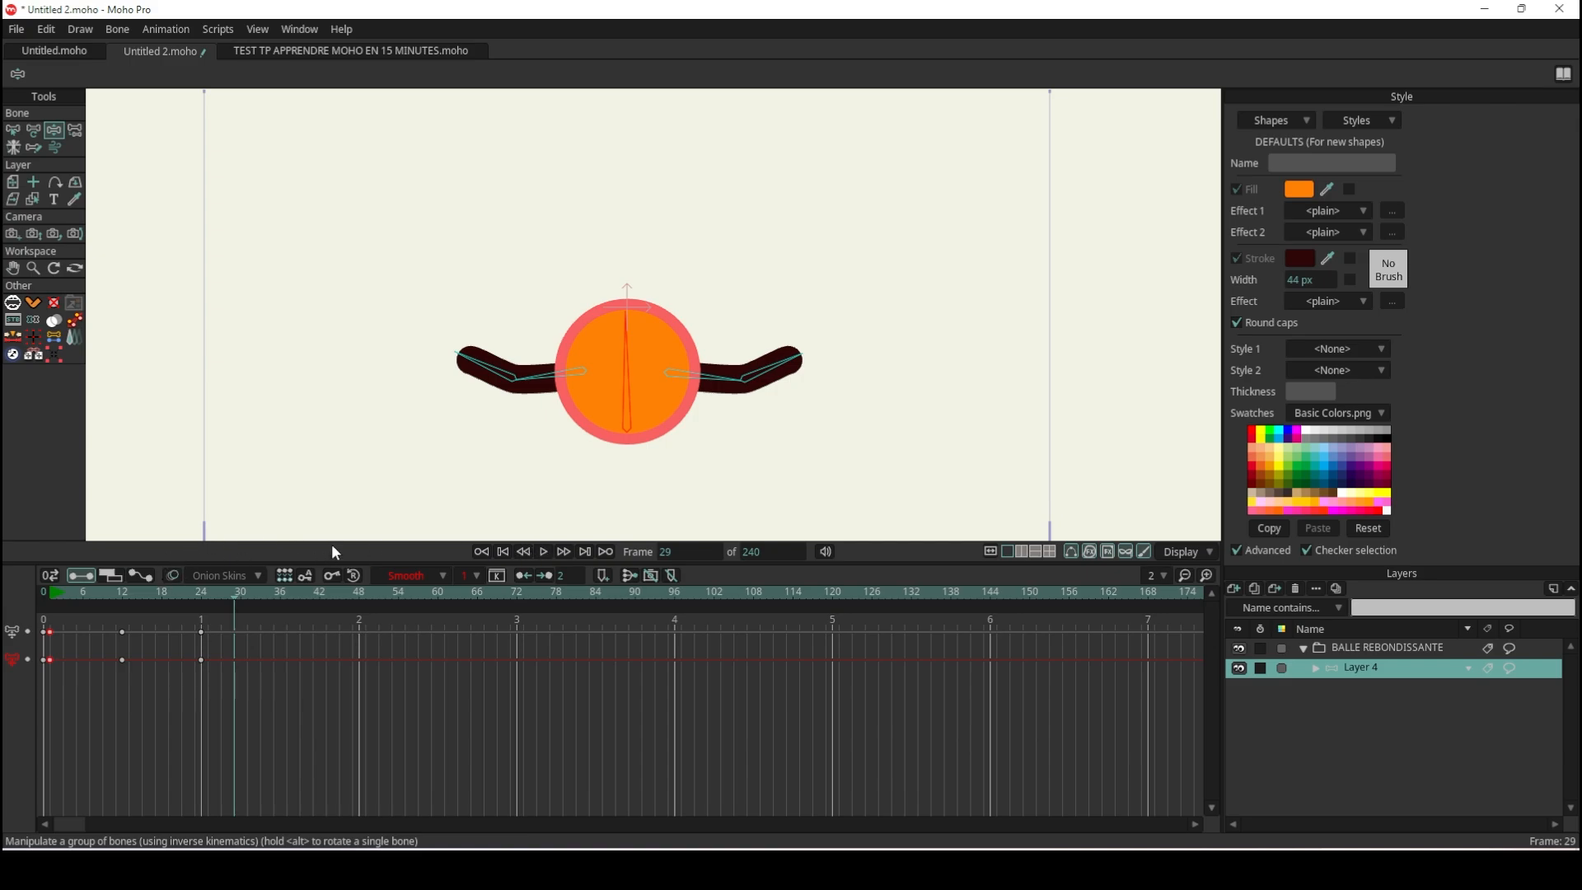
Compare the Bone Translation and Selected Bone Translation channels by selecting and deselecting the ball's central bone and the left upper arm bone.
{"action": "scroll", "coordinate": [624, 432], "scroll_direction": "up", "scroll_amount": 3}
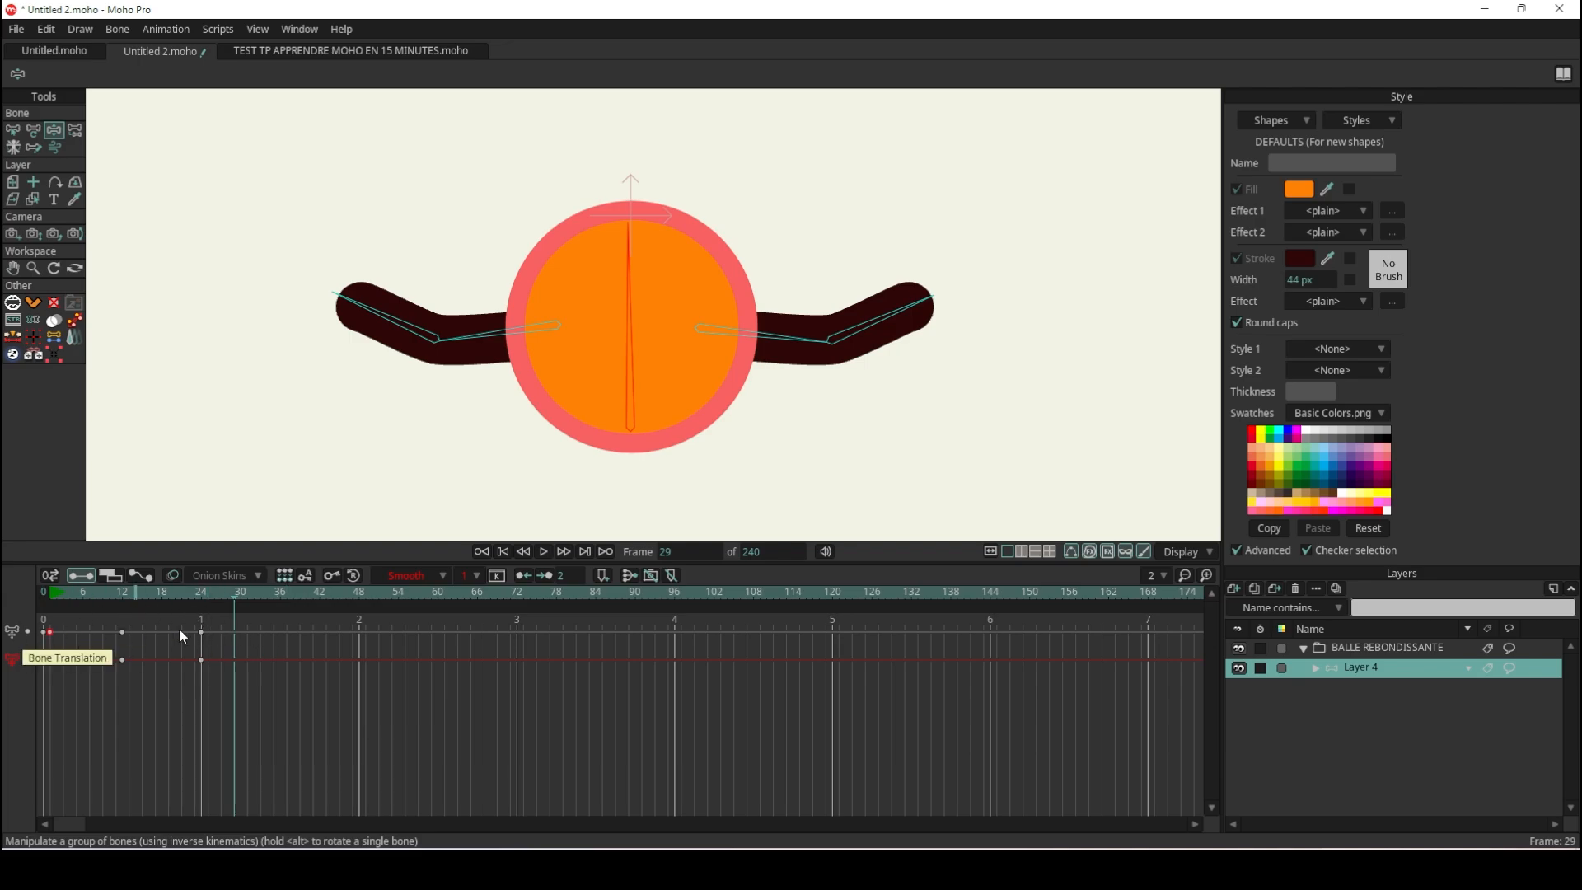
{"action": "left_click", "coordinate": [107, 700]}
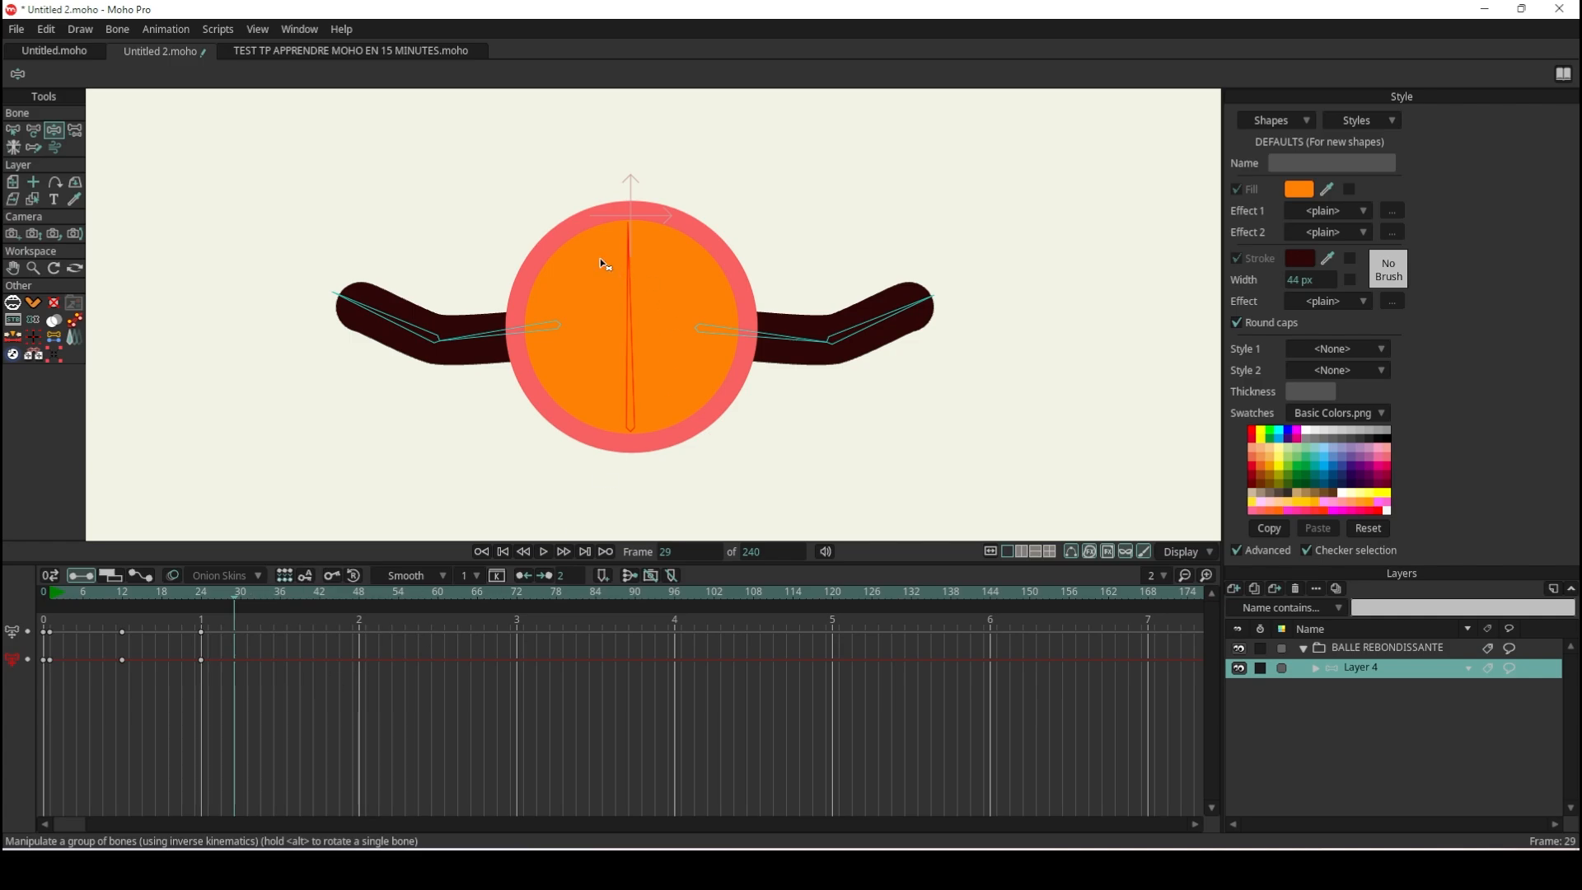
{"action": "key", "text": "z"}
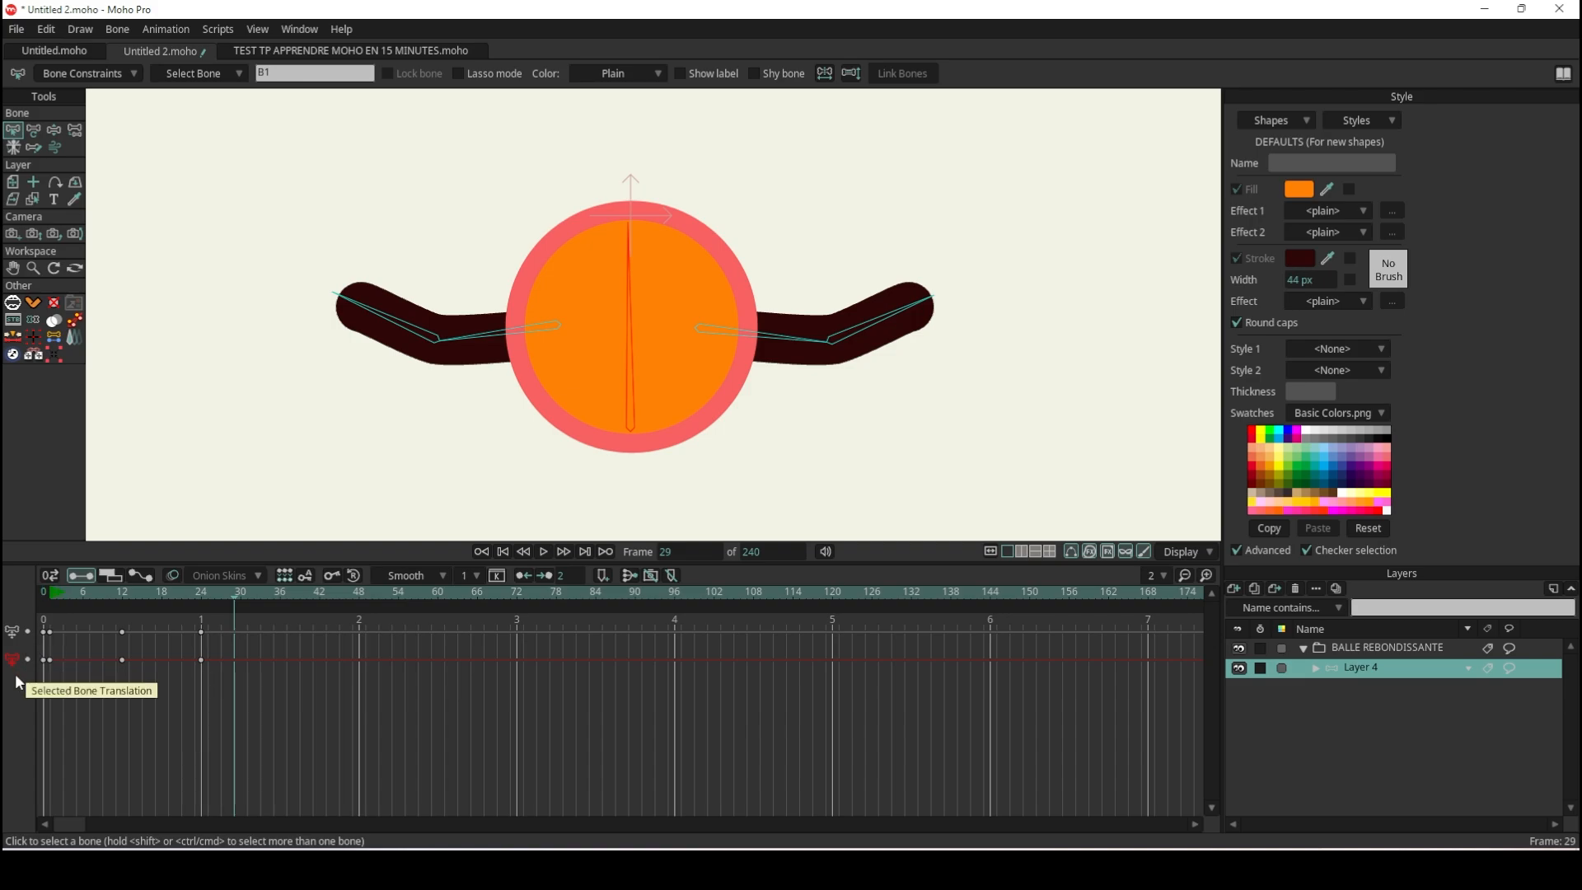
{"action": "left_click", "coordinate": [459, 191]}
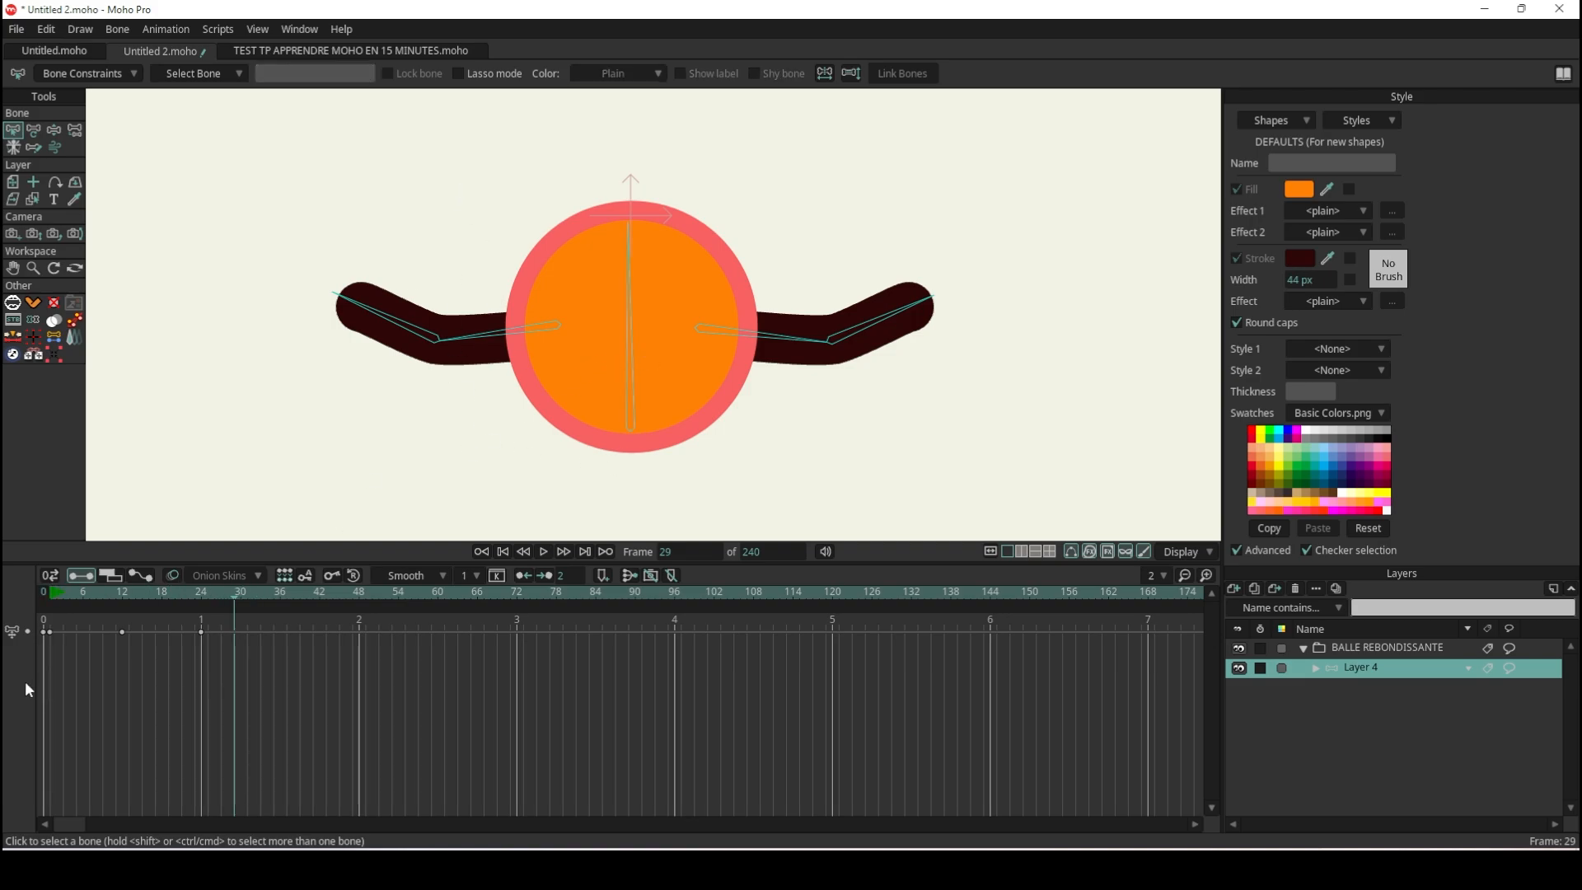
{"action": "left_click", "coordinate": [630, 329]}
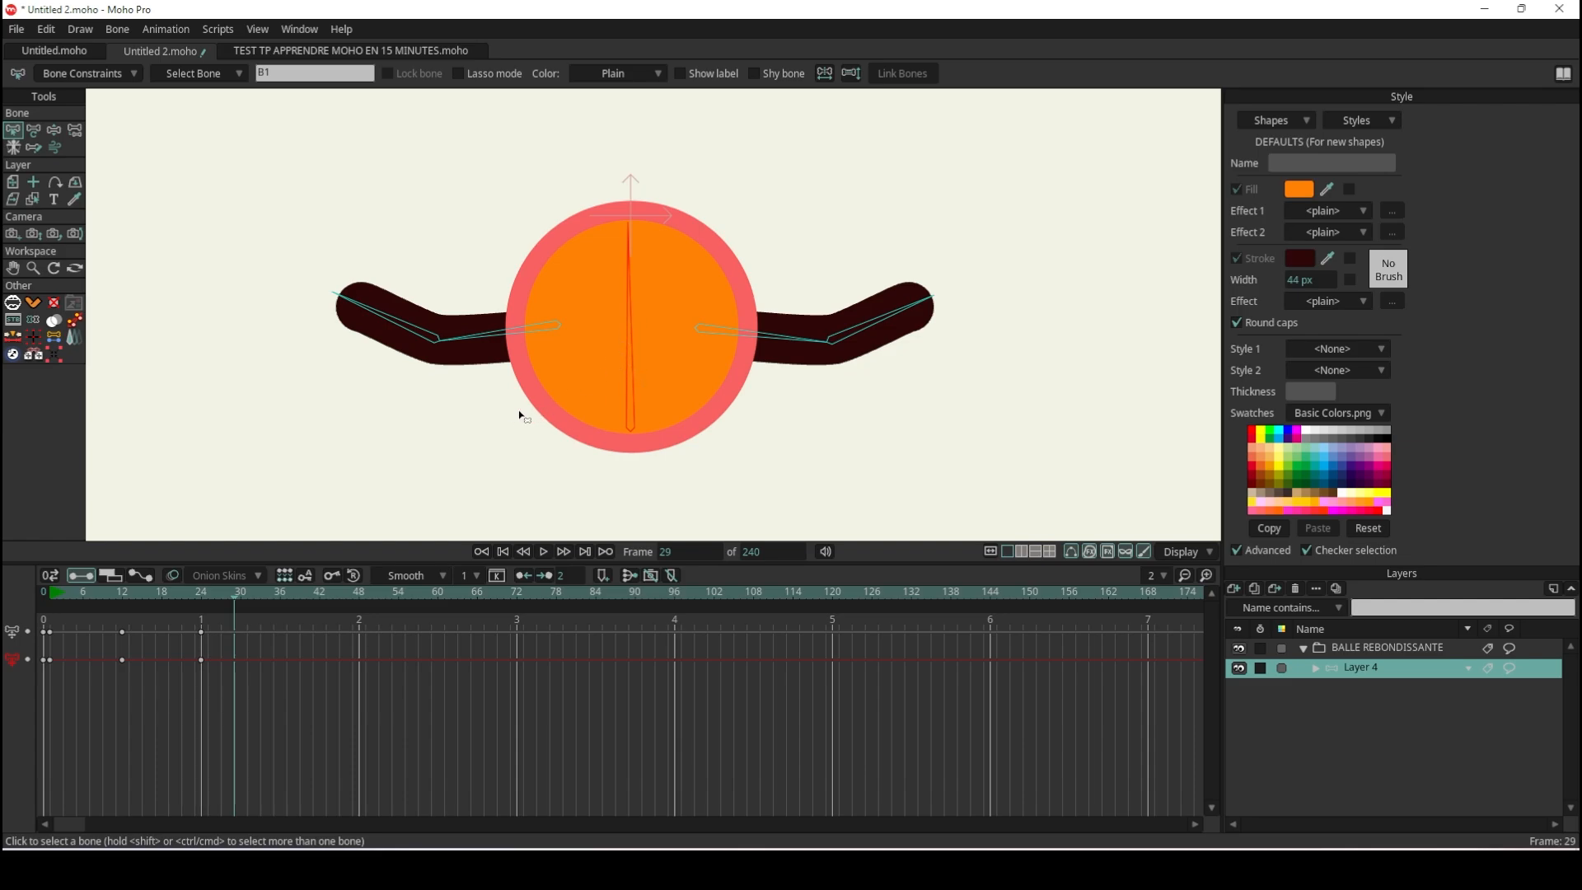
{"action": "left_click", "coordinate": [483, 422]}
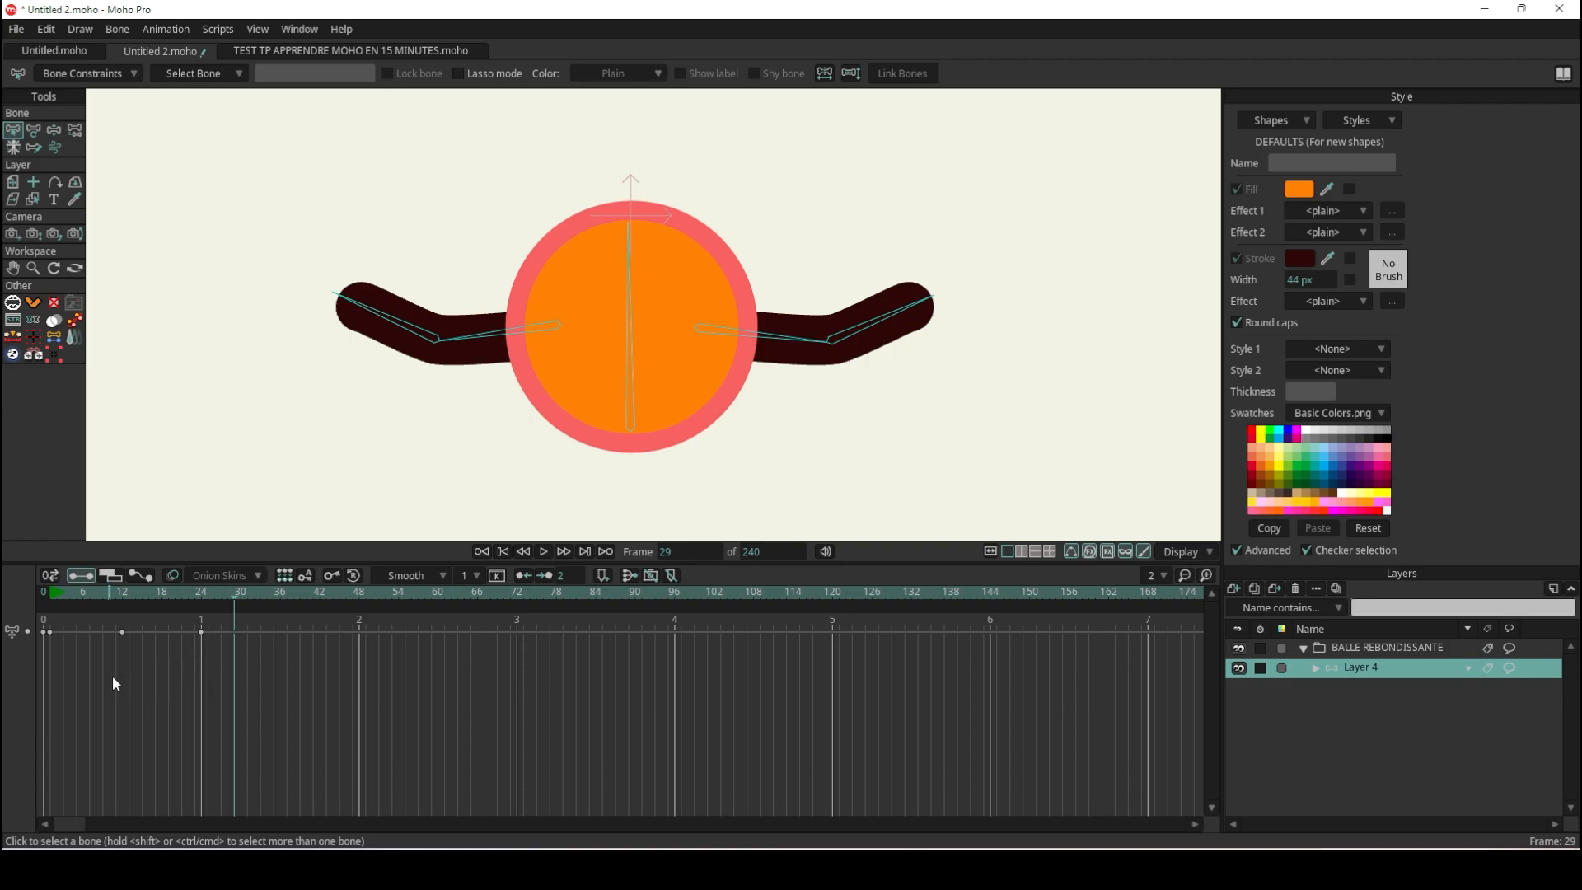
{"action": "left_click", "coordinate": [502, 338]}
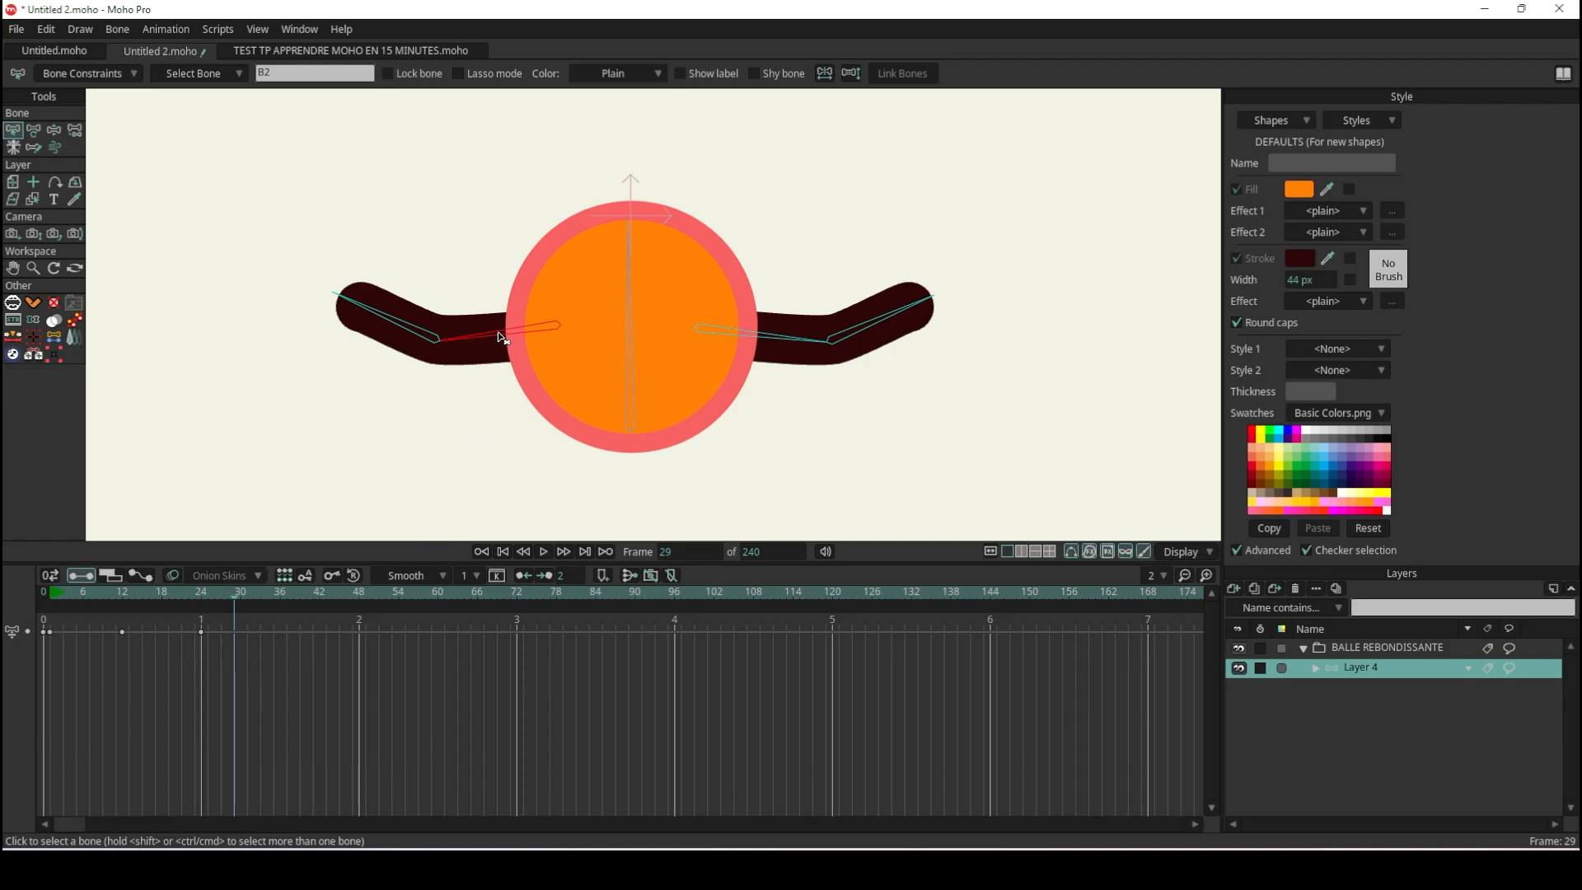
{"action": "left_click", "coordinate": [629, 354]}
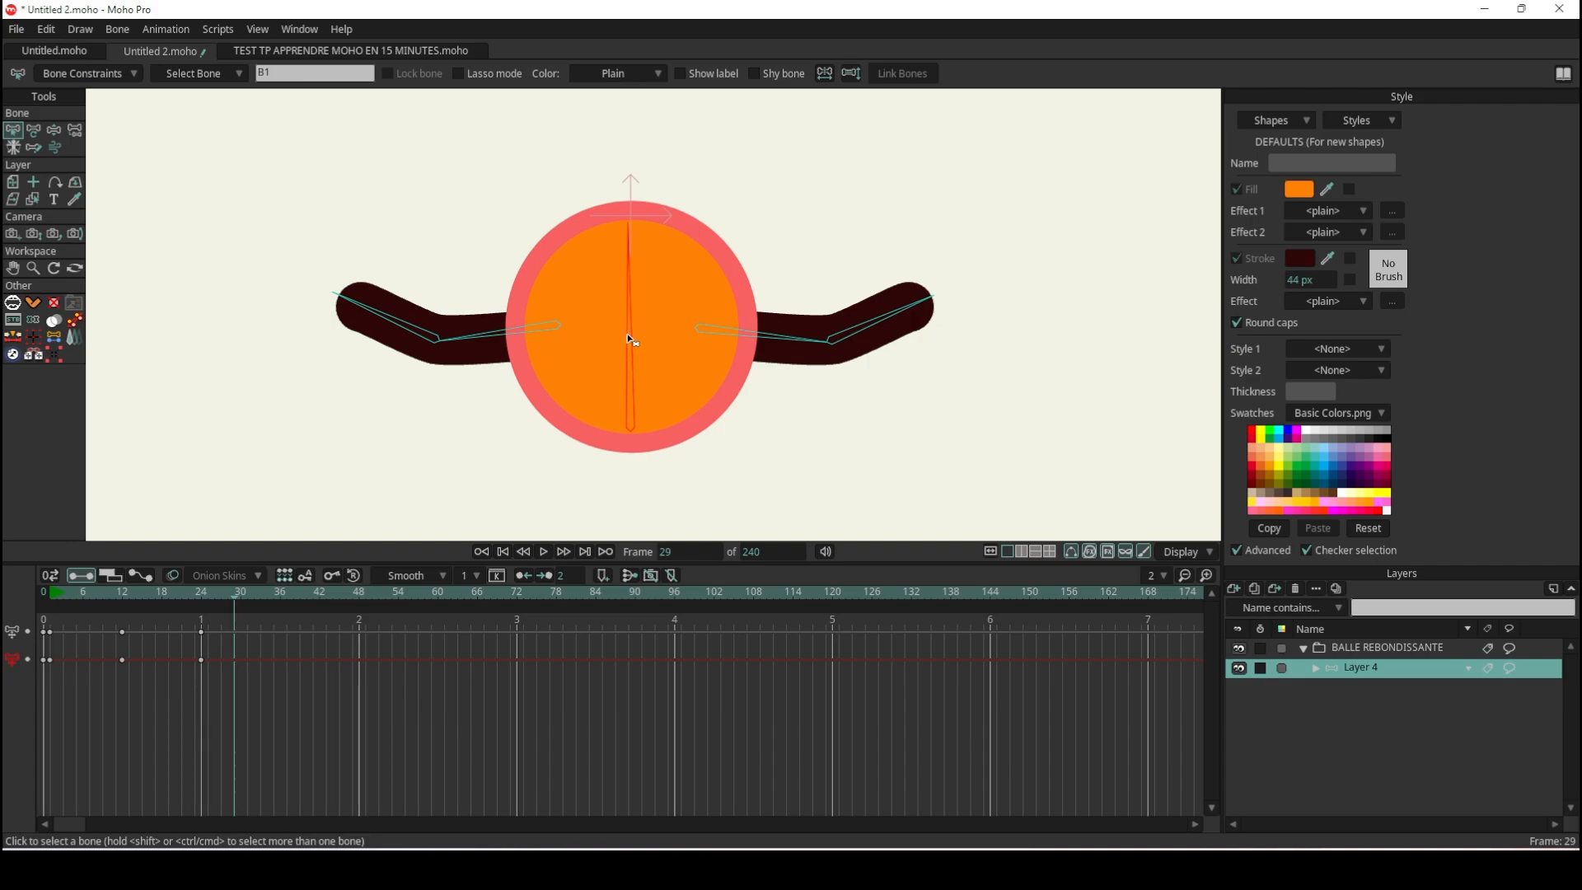
{"action": "left_click", "coordinate": [342, 504]}
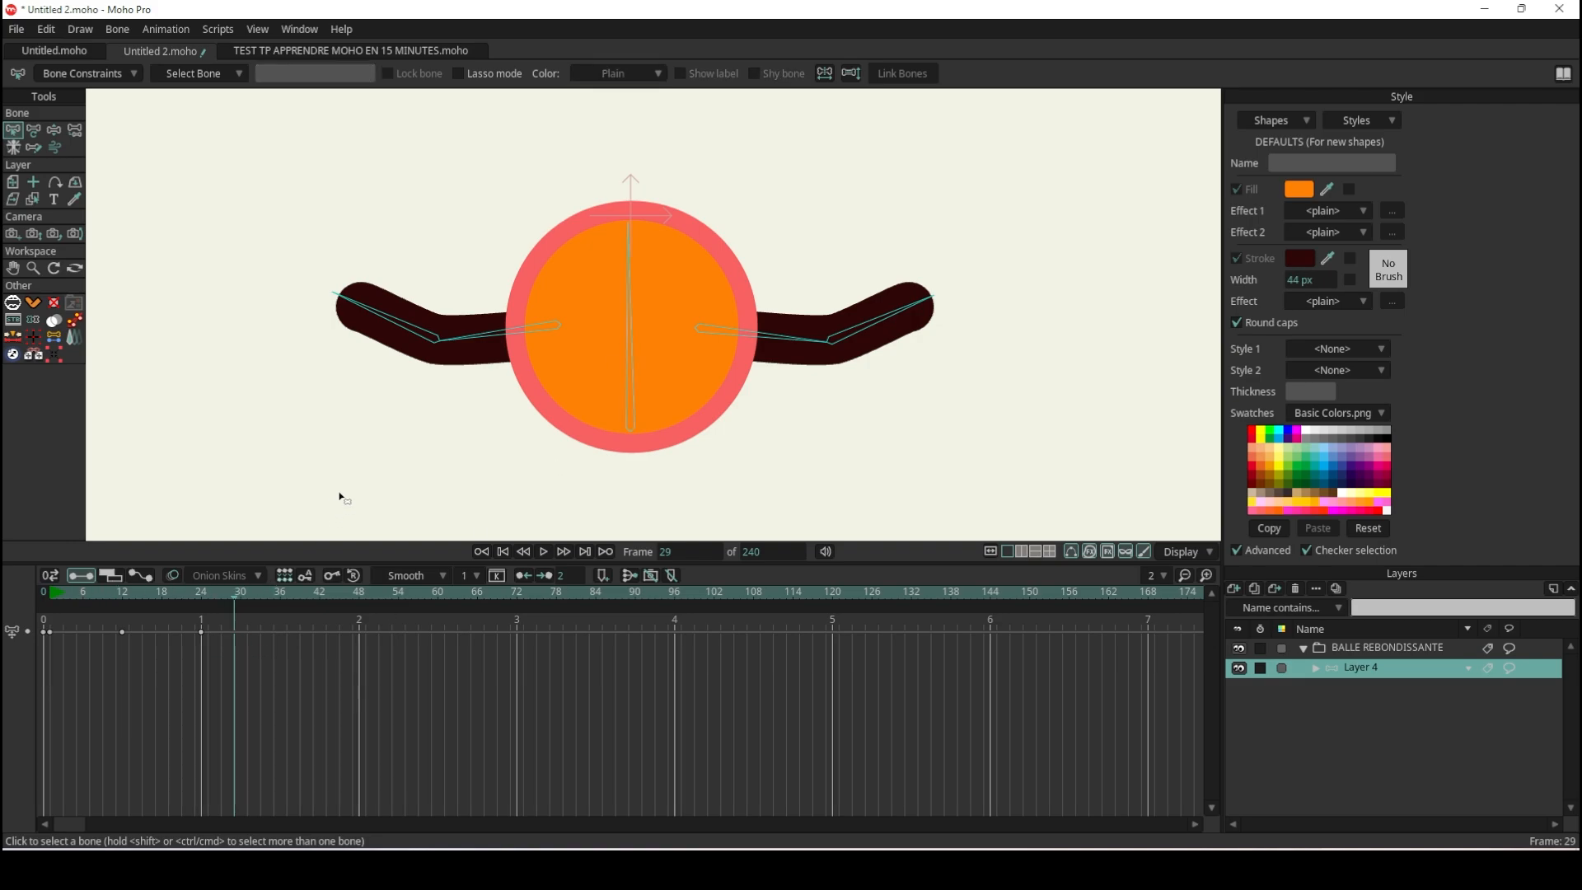
{"action": "left_click", "coordinate": [630, 376]}
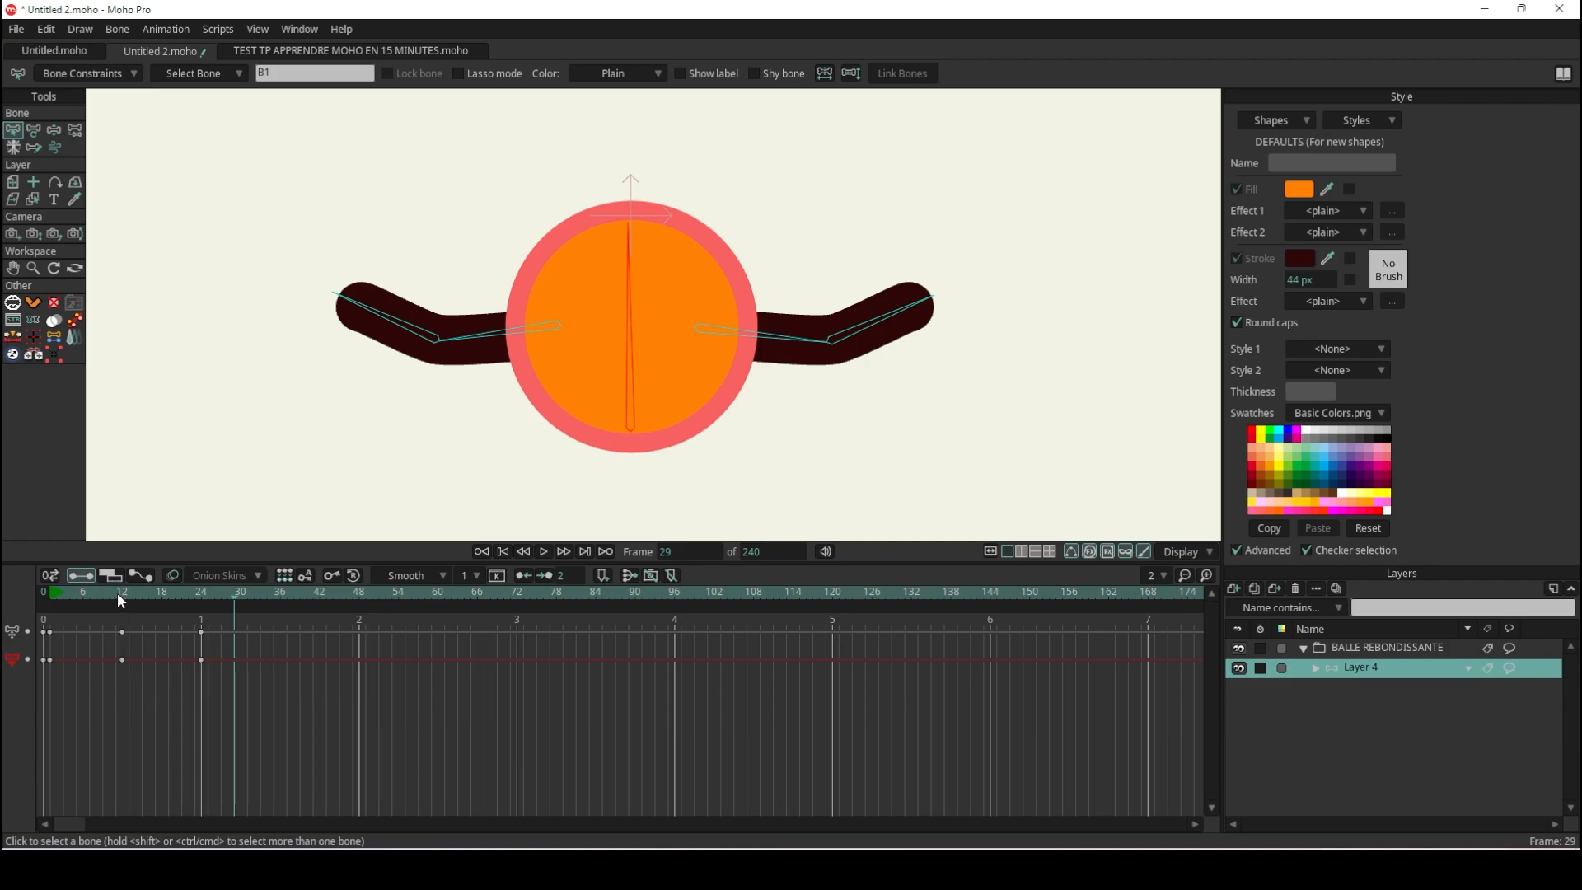
Replay the bounce from the first frames and view the ball against the full camera frame.
{"action": "left_click", "coordinate": [45, 593]}
{"action": "left_click", "coordinate": [542, 551]}
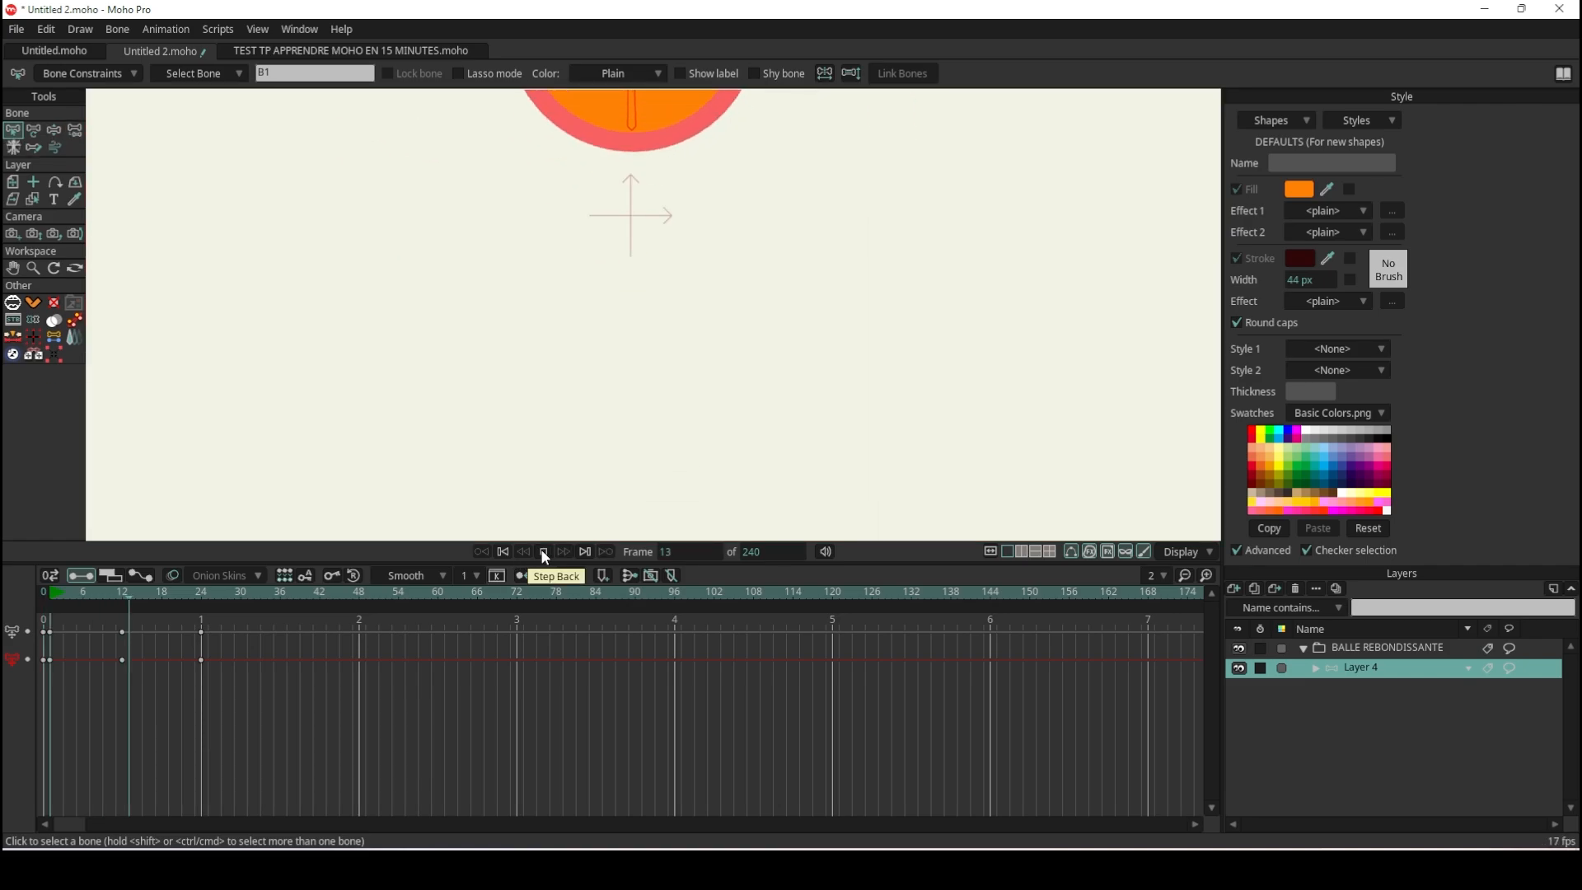
{"action": "left_click", "coordinate": [544, 552]}
{"action": "left_click_drag", "start_coordinate": [71, 592], "coordinate": [37, 596]}
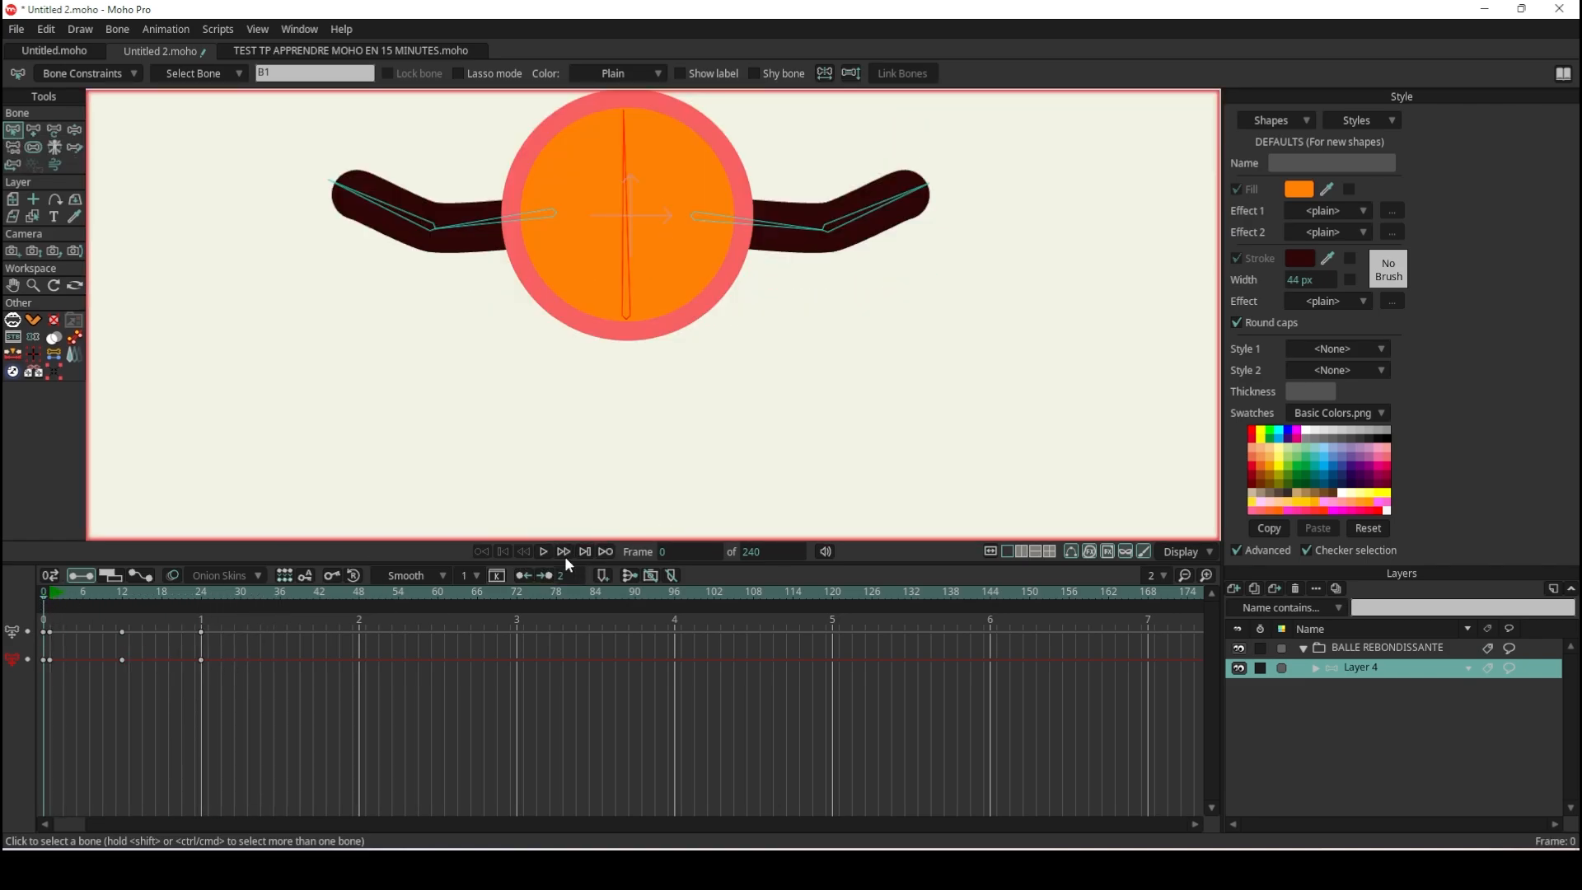
{"action": "left_click", "coordinate": [544, 551]}
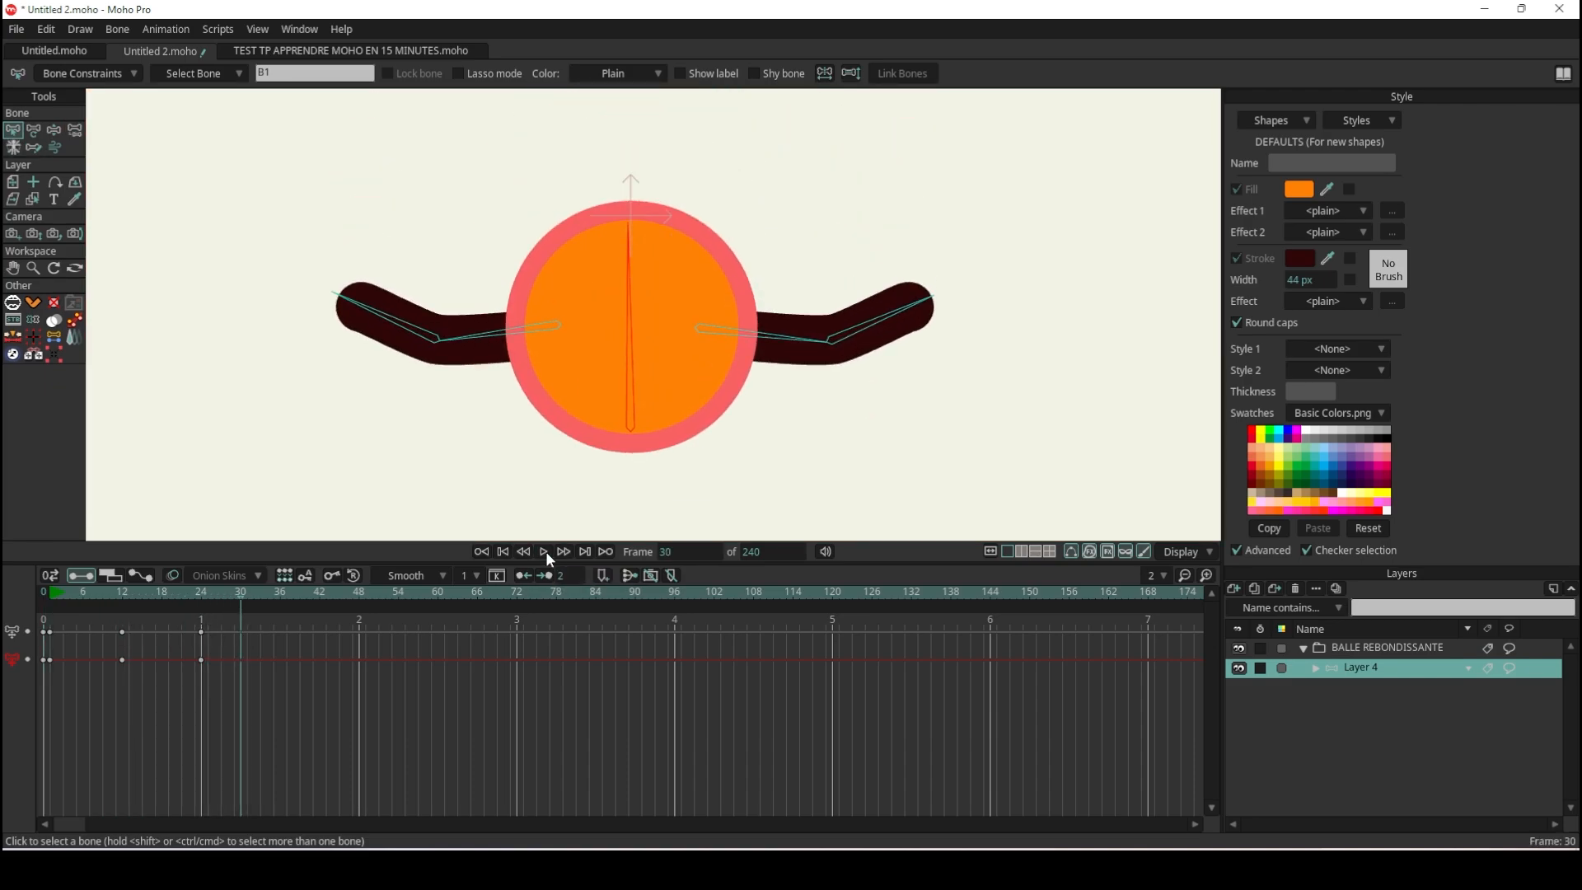
{"action": "scroll", "coordinate": [527, 397], "scroll_direction": "down", "scroll_amount": 1}
{"action": "scroll", "coordinate": [527, 397], "scroll_direction": "down", "scroll_amount": 1}
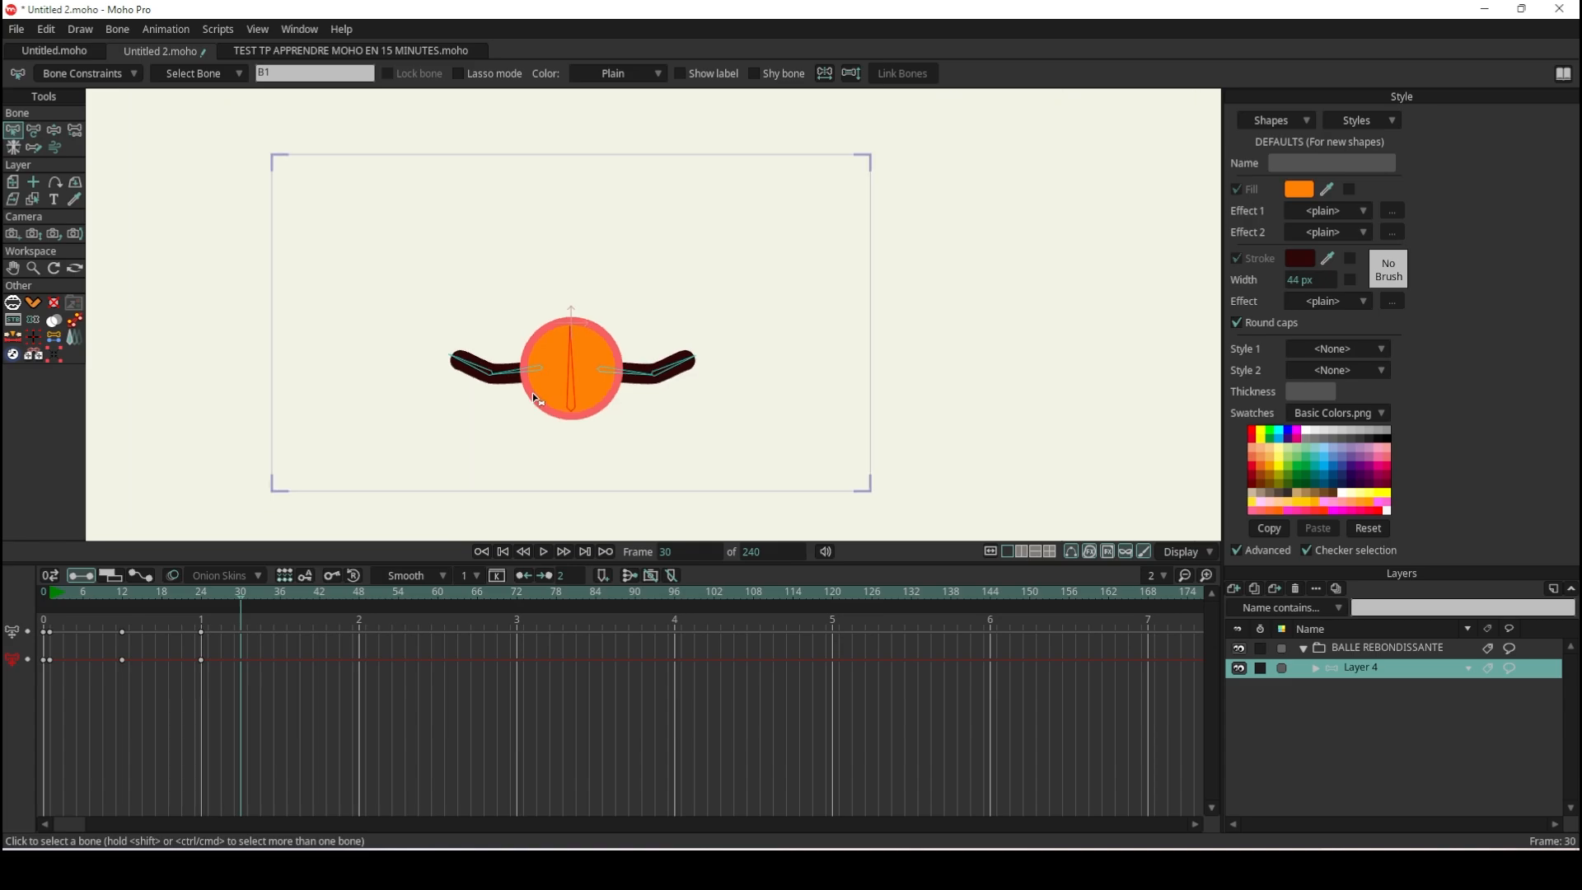
{"action": "scroll", "coordinate": [532, 392], "scroll_direction": "up", "scroll_amount": 3}
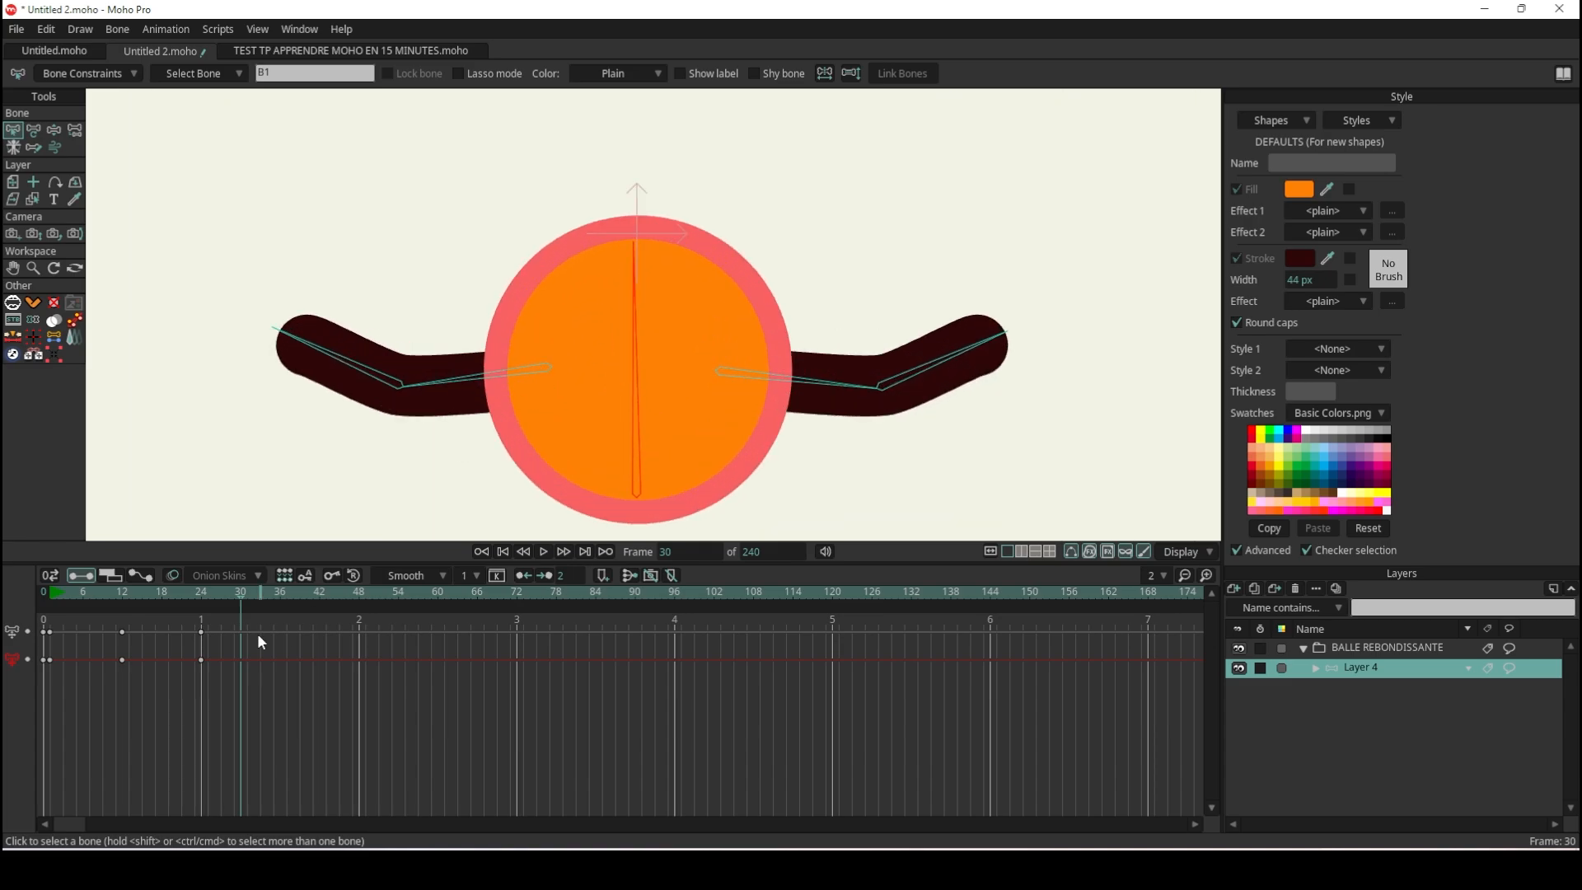
Set the frame 24 bone translation keyframes to Cycle interpolation and play back the looping bounce.
{"action": "left_click_drag", "start_coordinate": [61, 595], "coordinate": [52, 596]}
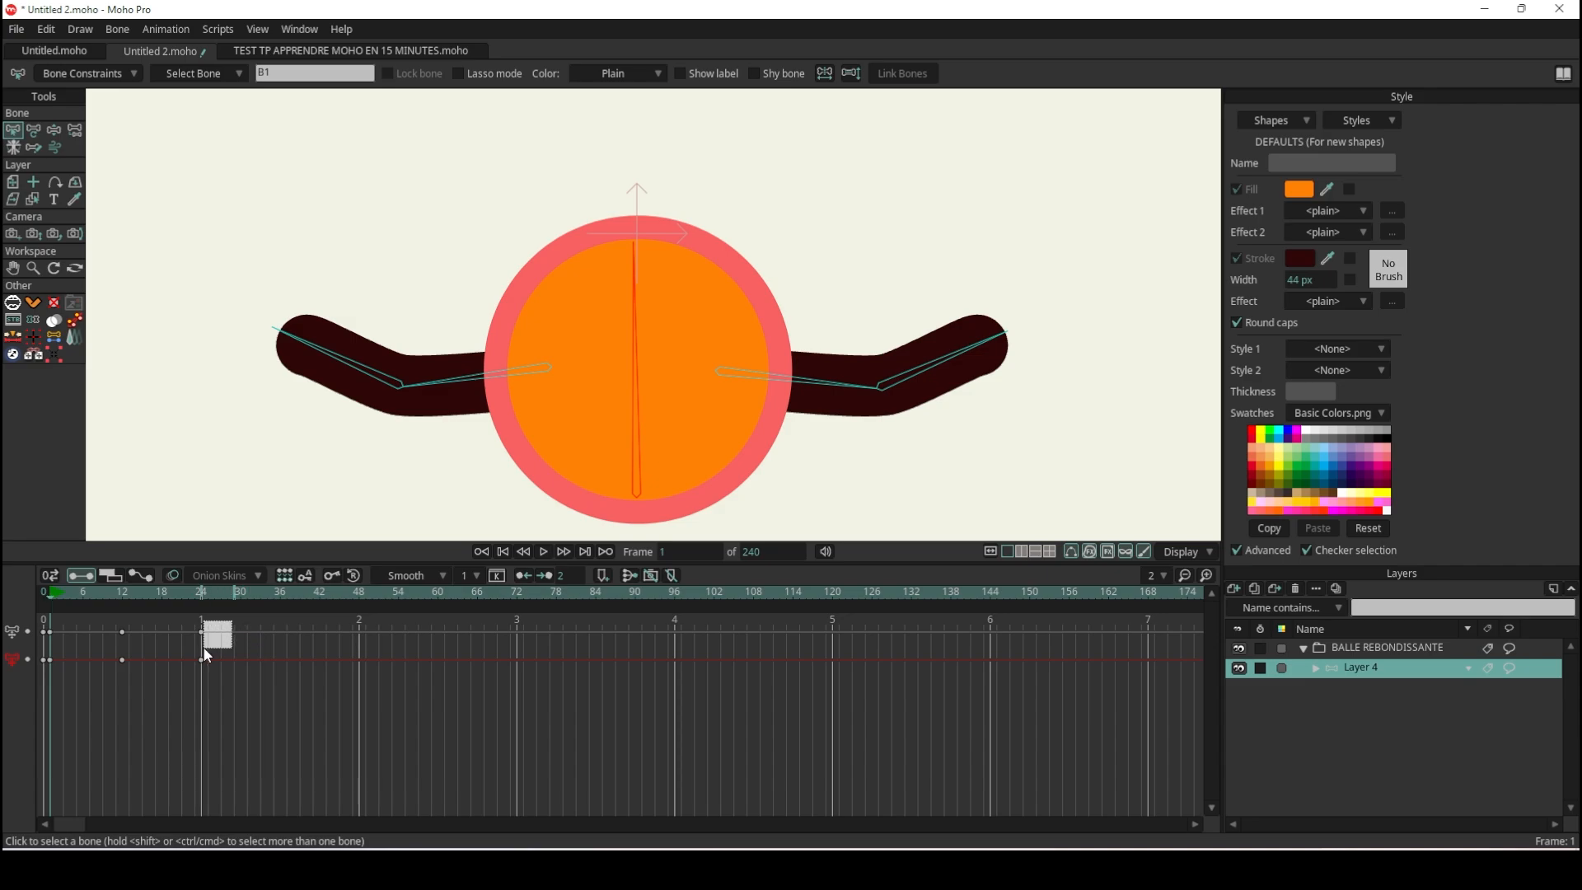
{"action": "left_click_drag", "start_coordinate": [203, 651], "coordinate": [196, 671]}
{"action": "scroll", "coordinate": [400, 362], "scroll_direction": "down", "scroll_amount": 2}
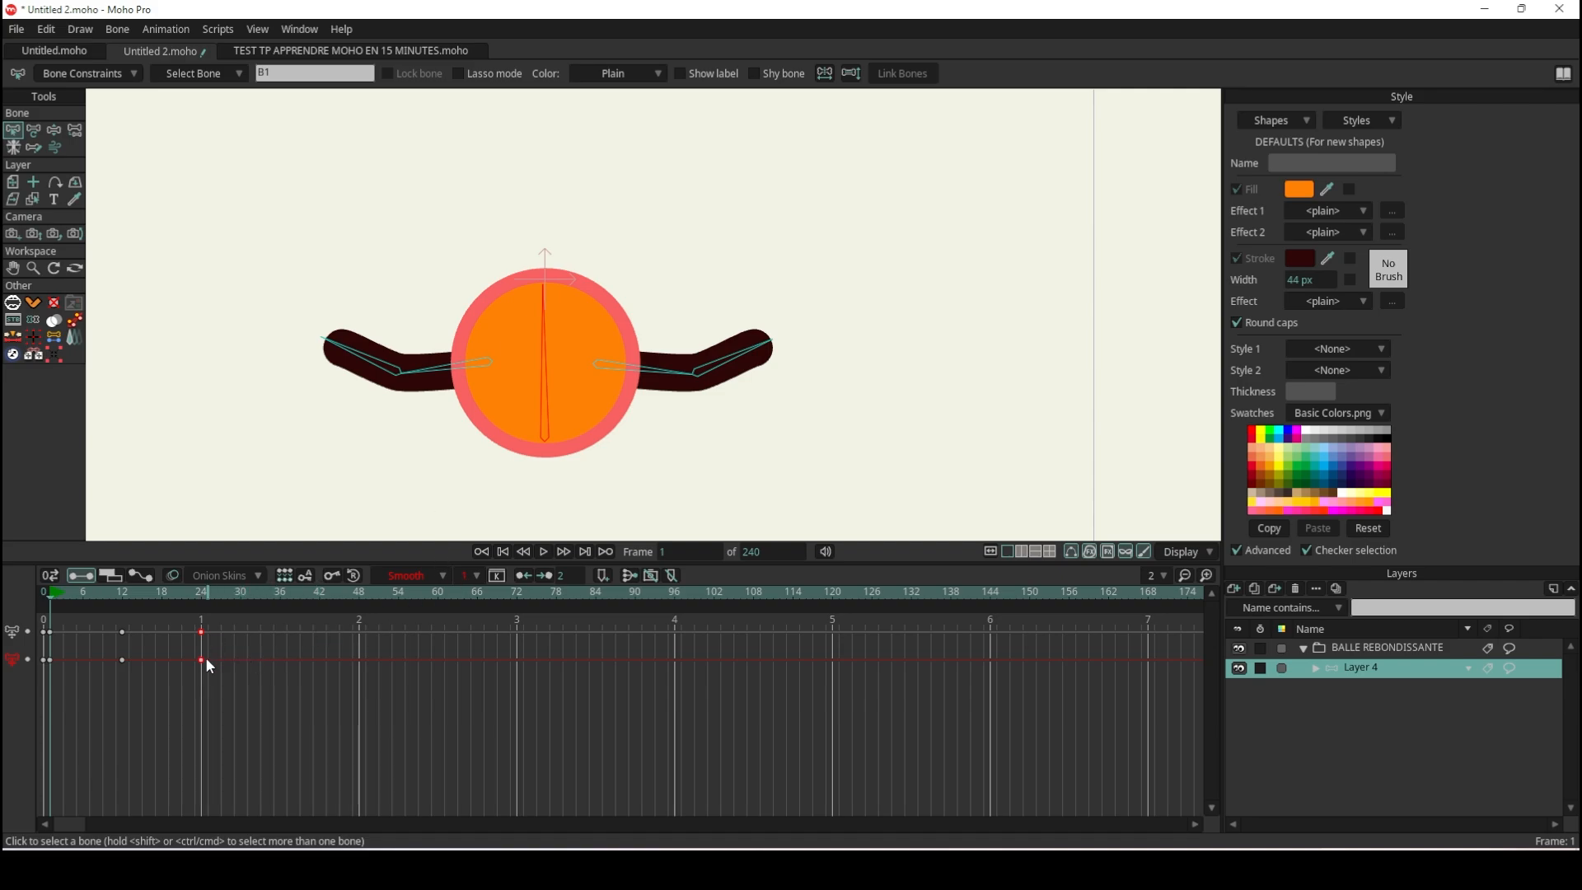
{"action": "left_click_drag", "start_coordinate": [223, 623], "coordinate": [200, 656]}
{"action": "right_click", "coordinate": [198, 659]}
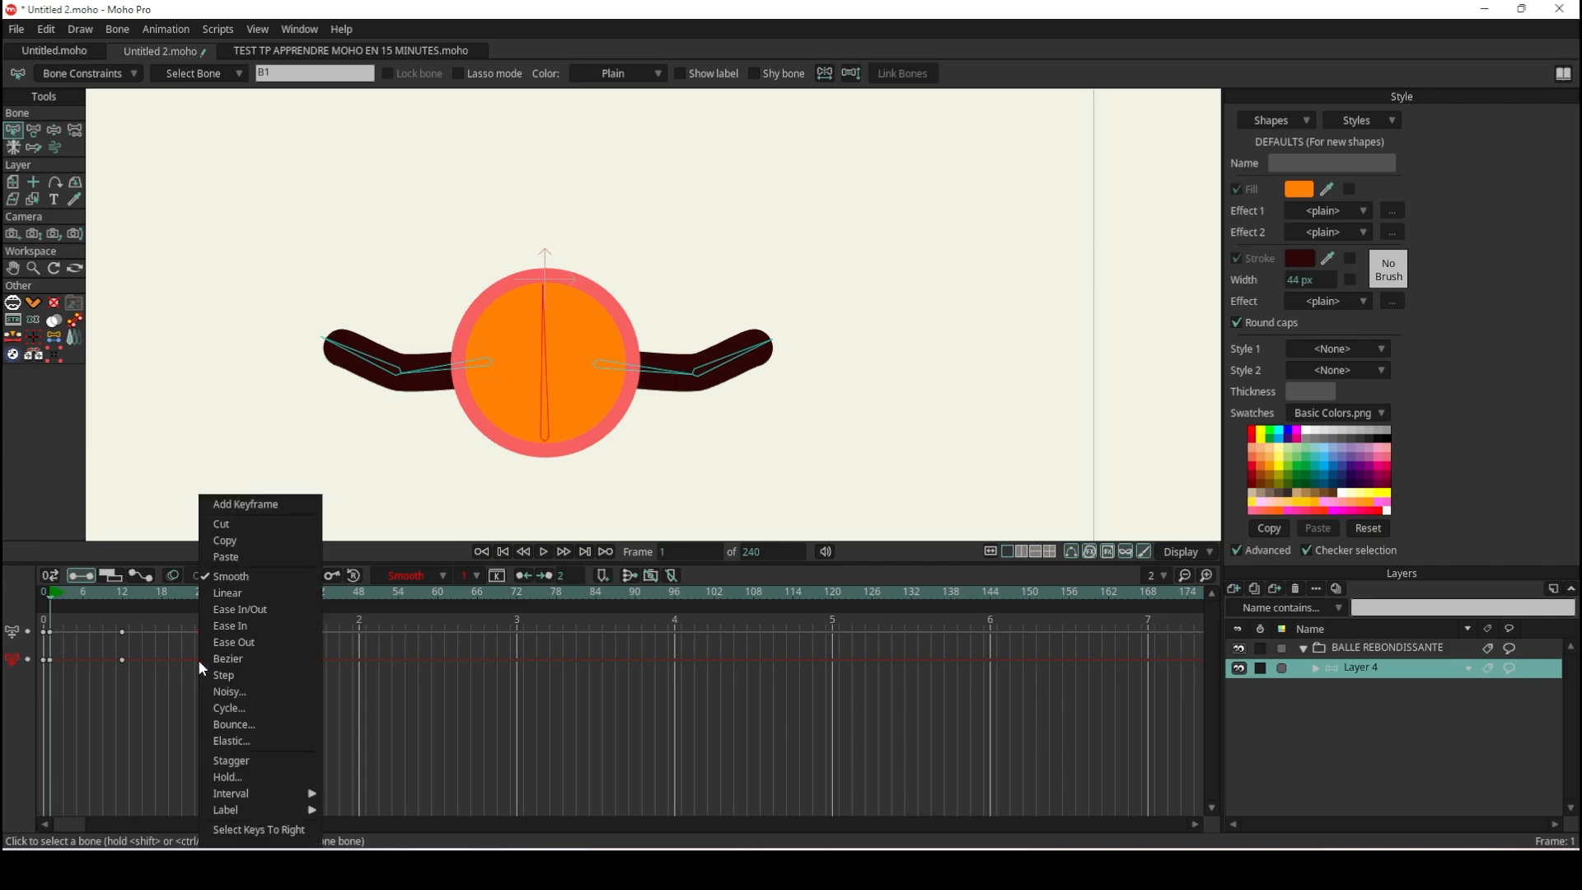
{"action": "left_click", "coordinate": [239, 707]}
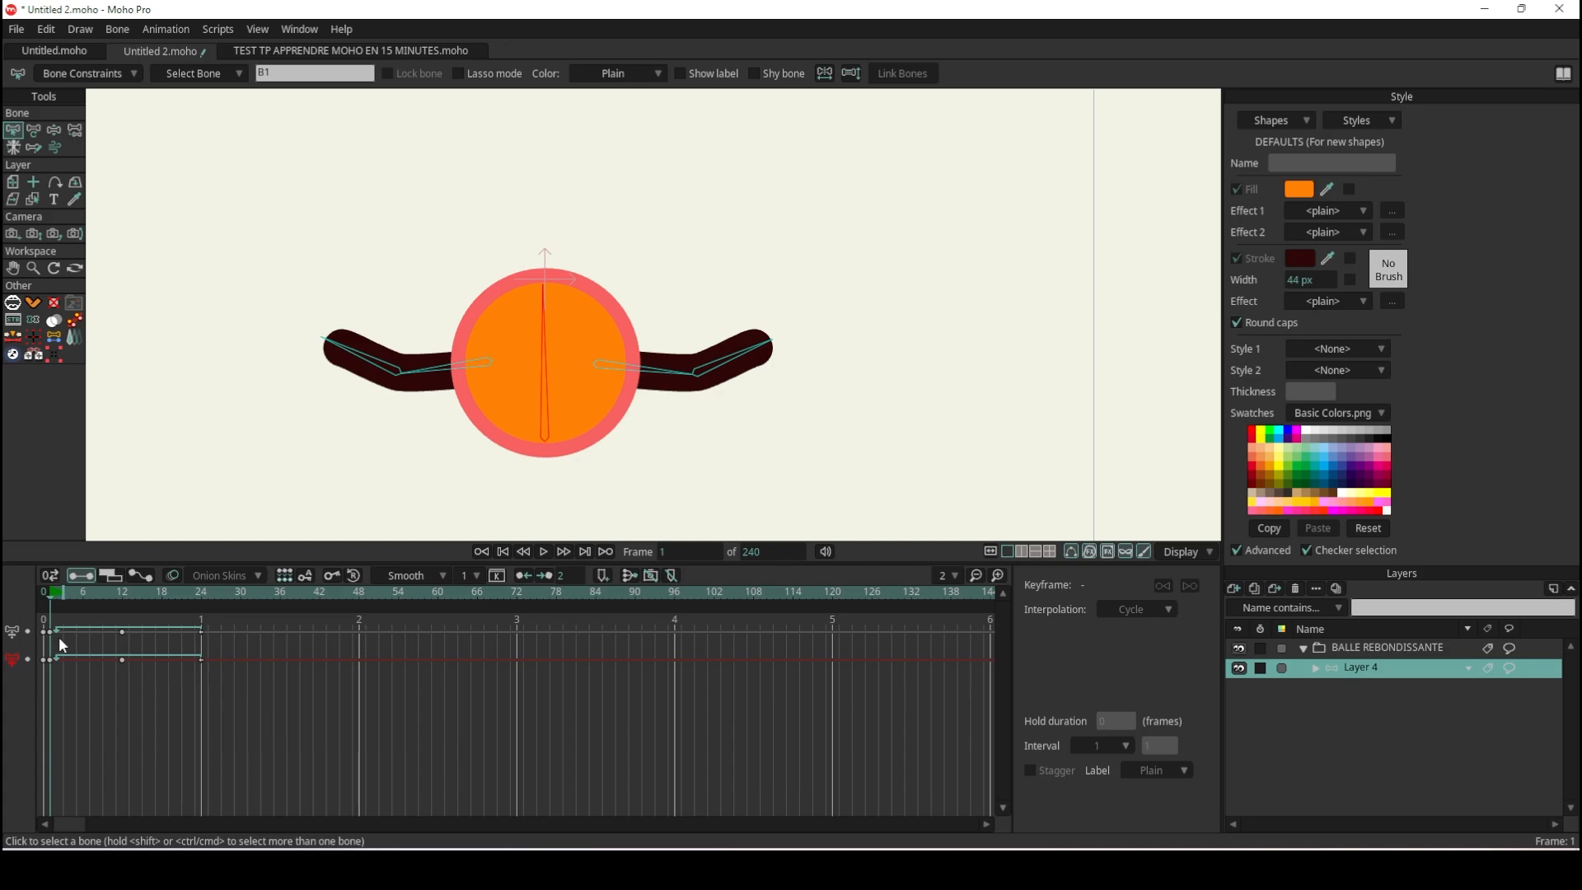
{"action": "left_click", "coordinate": [545, 552]}
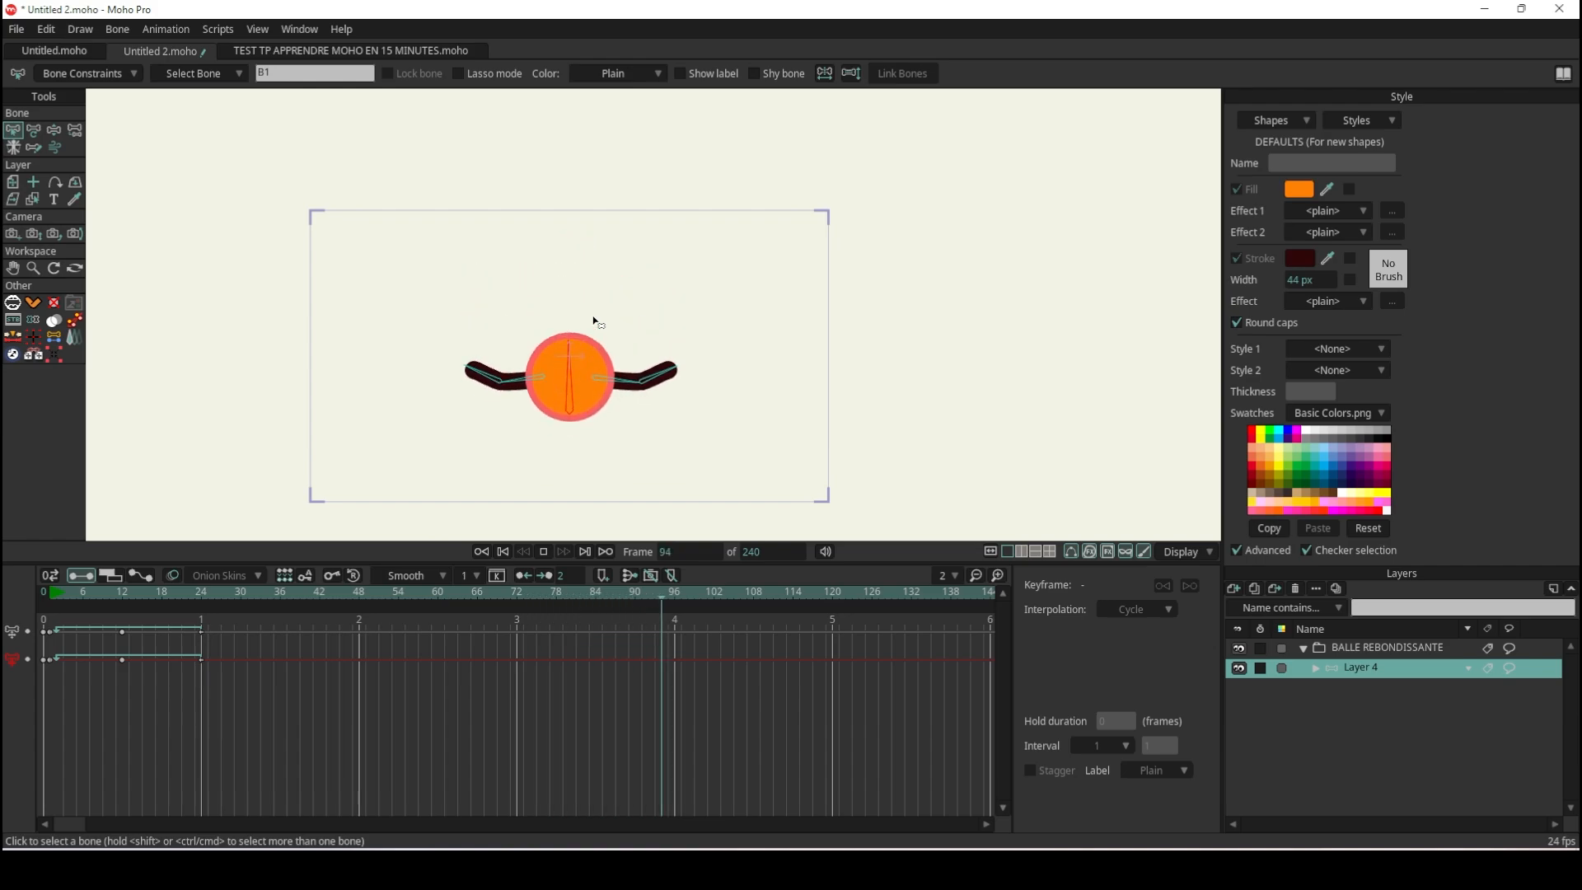
{"action": "left_click", "coordinate": [543, 555]}
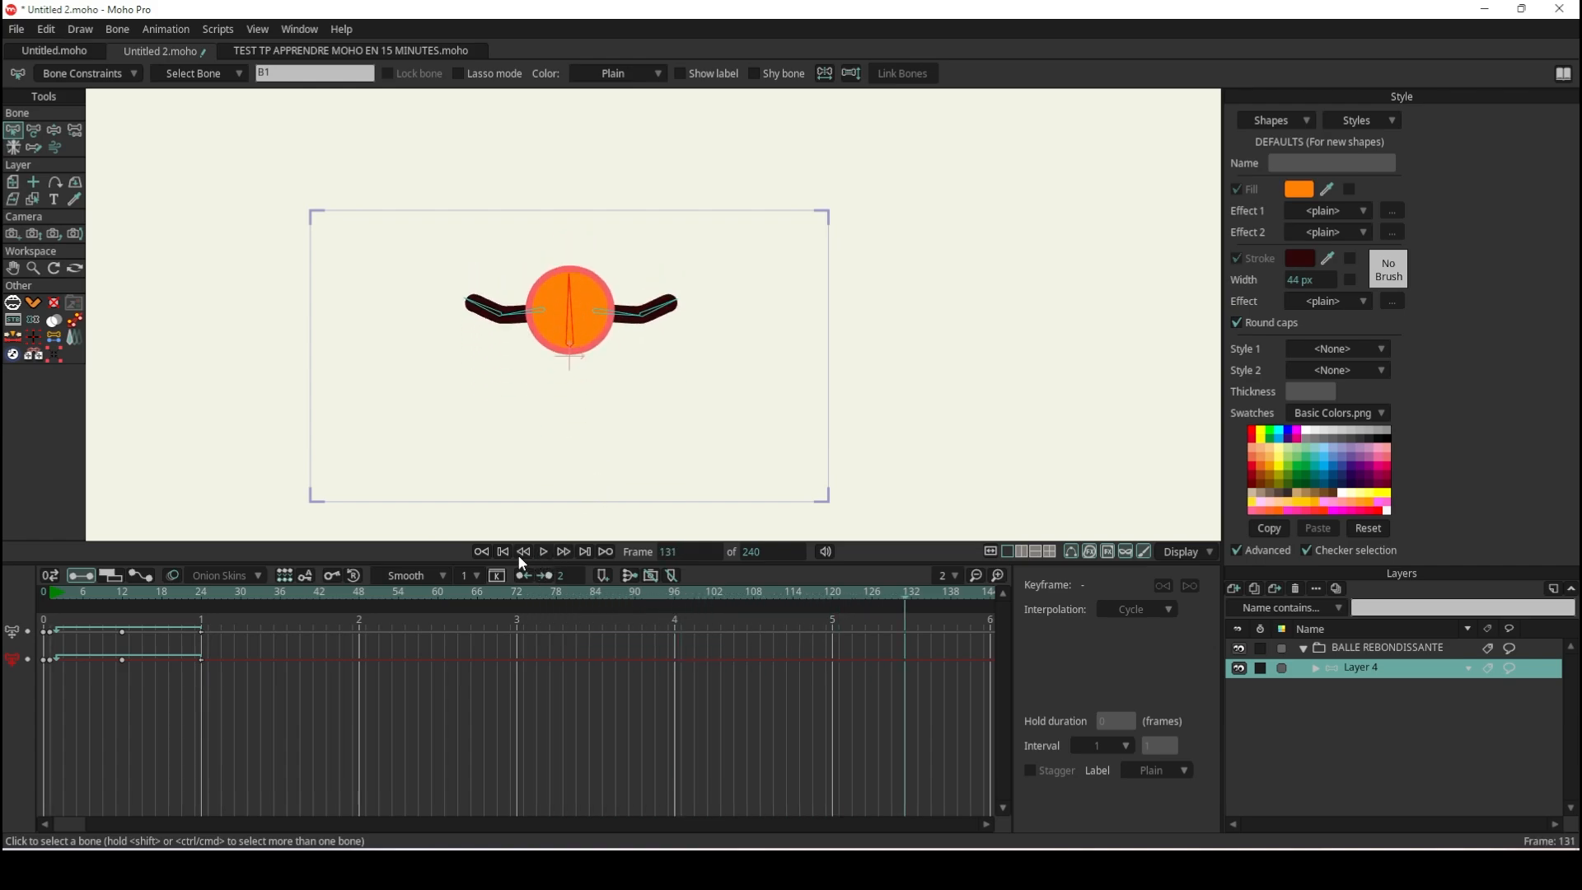
At frame 1, pose both arms angled downward from the ball with the Manipulate Bones tool.
{"action": "left_click", "coordinate": [503, 552]}
{"action": "scroll", "coordinate": [604, 385], "scroll_direction": "up", "scroll_amount": 5}
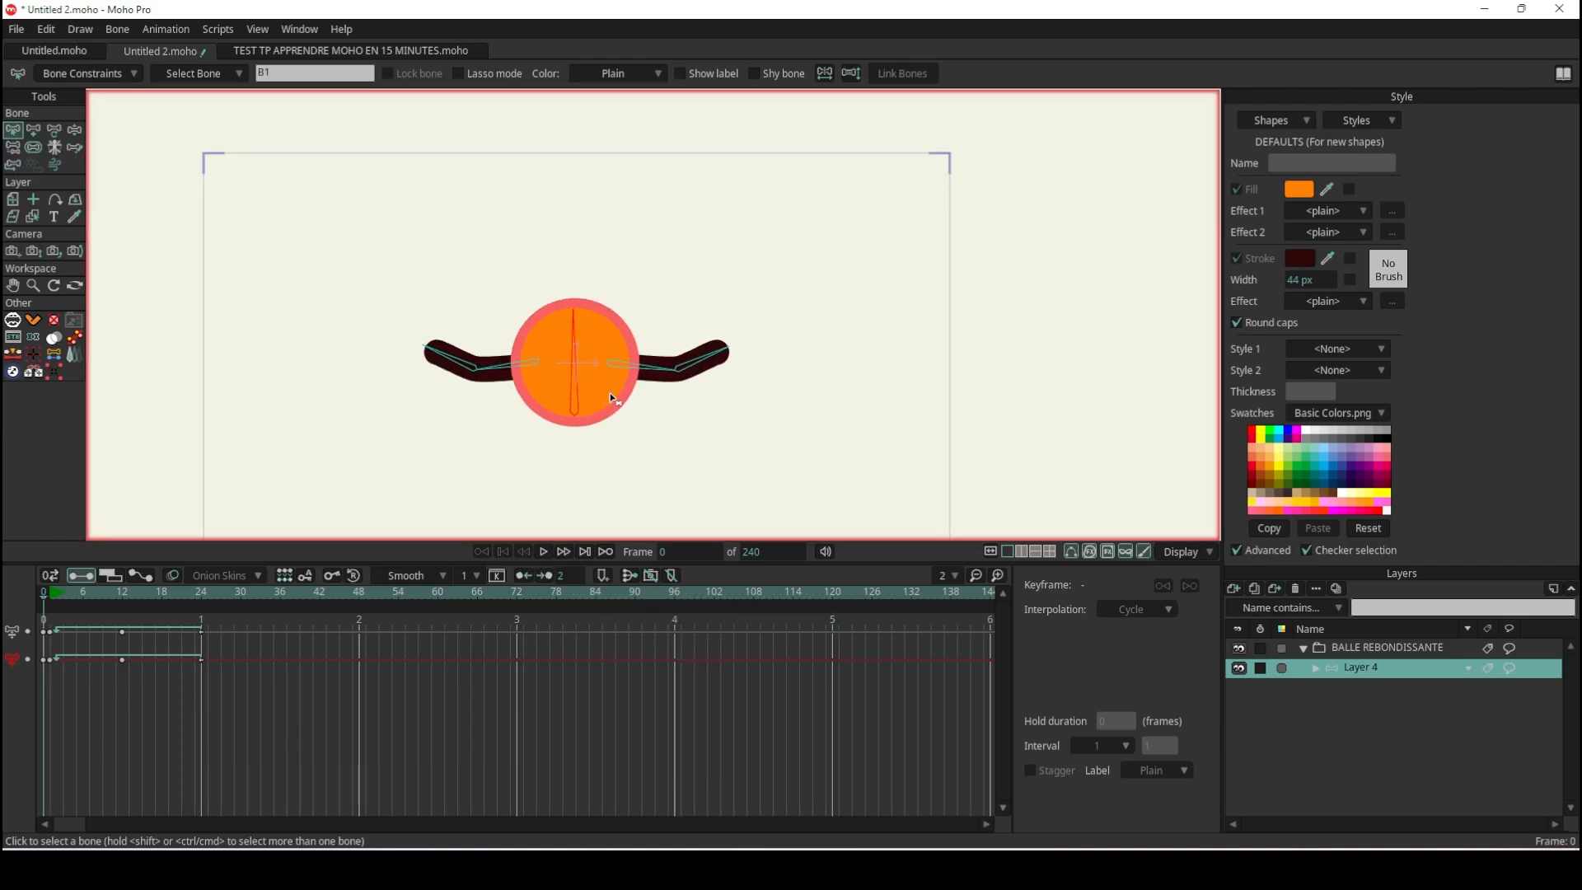
{"action": "scroll", "coordinate": [564, 372], "scroll_direction": "up", "scroll_amount": 2}
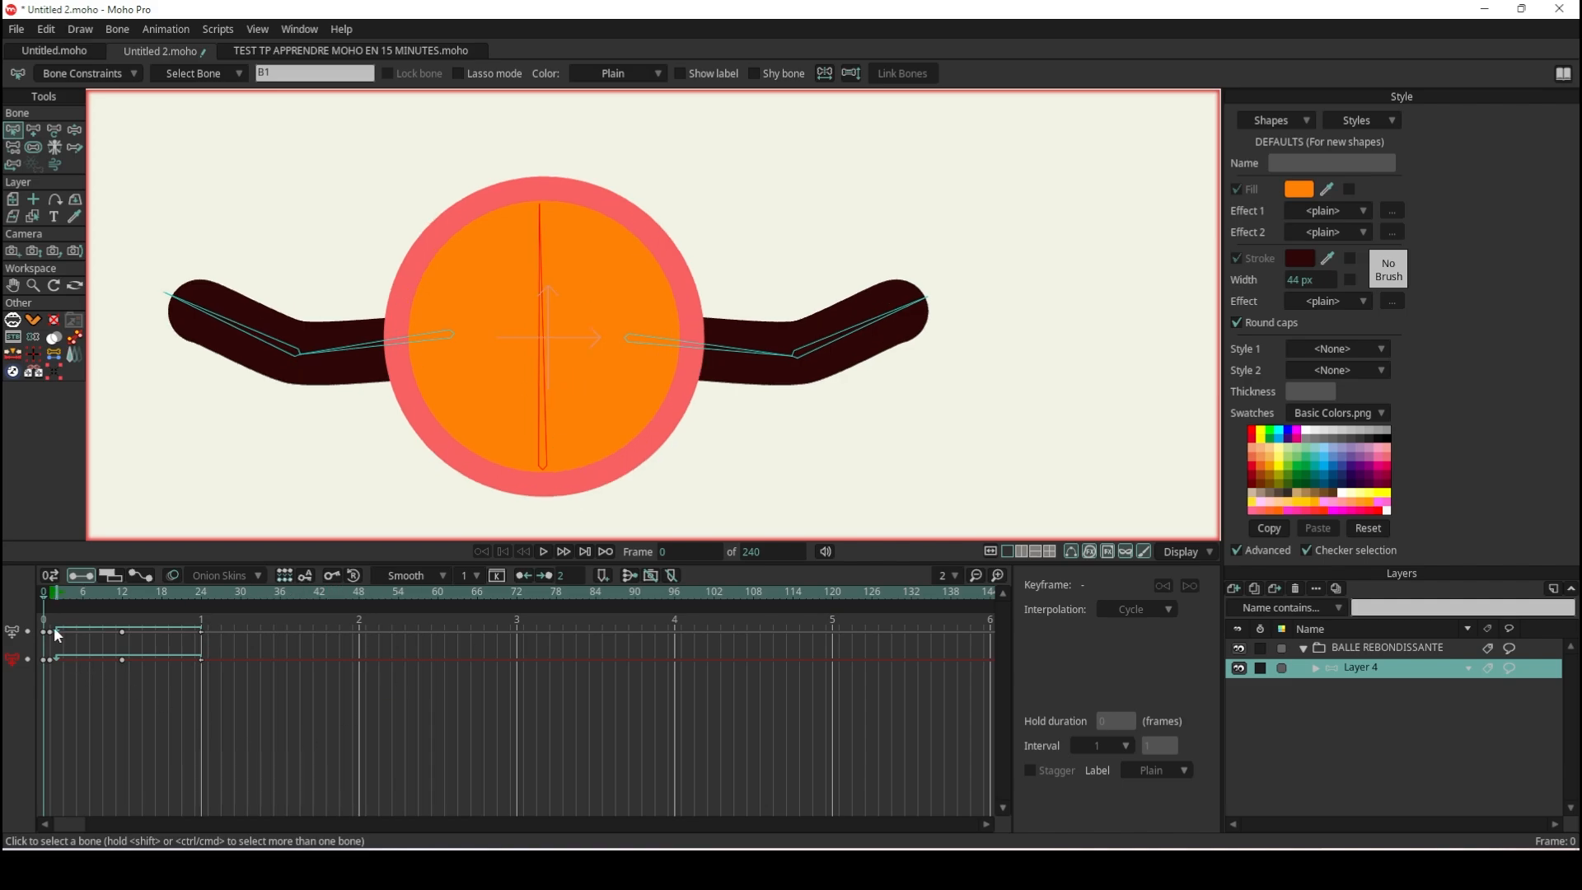
{"action": "left_click", "coordinate": [51, 593]}
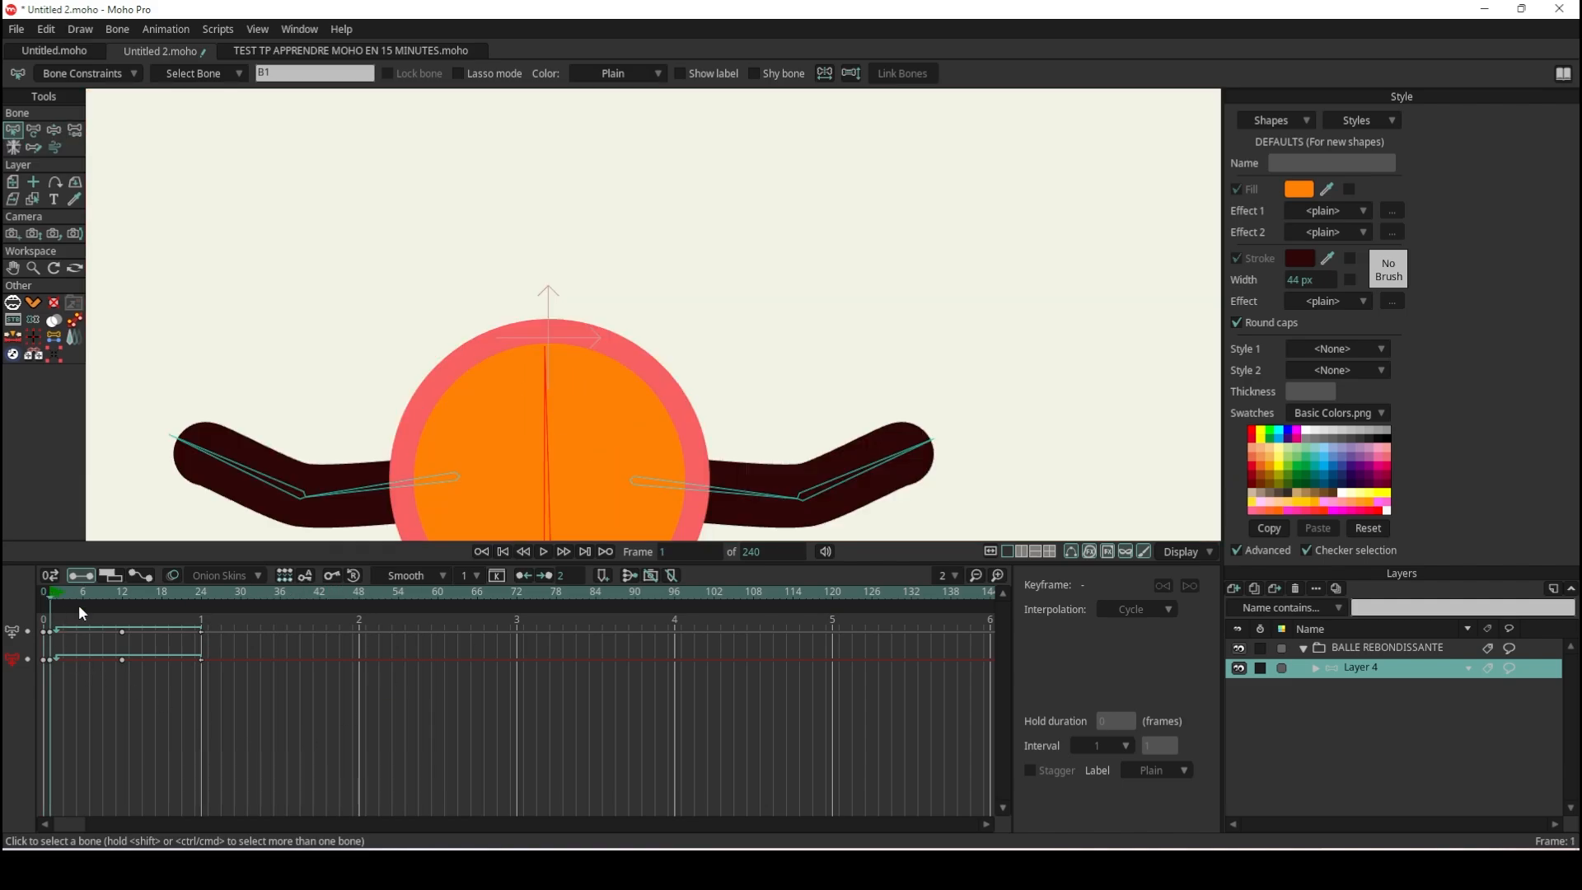
{"action": "left_click", "coordinate": [53, 131]}
{"action": "scroll", "coordinate": [304, 165], "scroll_direction": "down", "scroll_amount": 3}
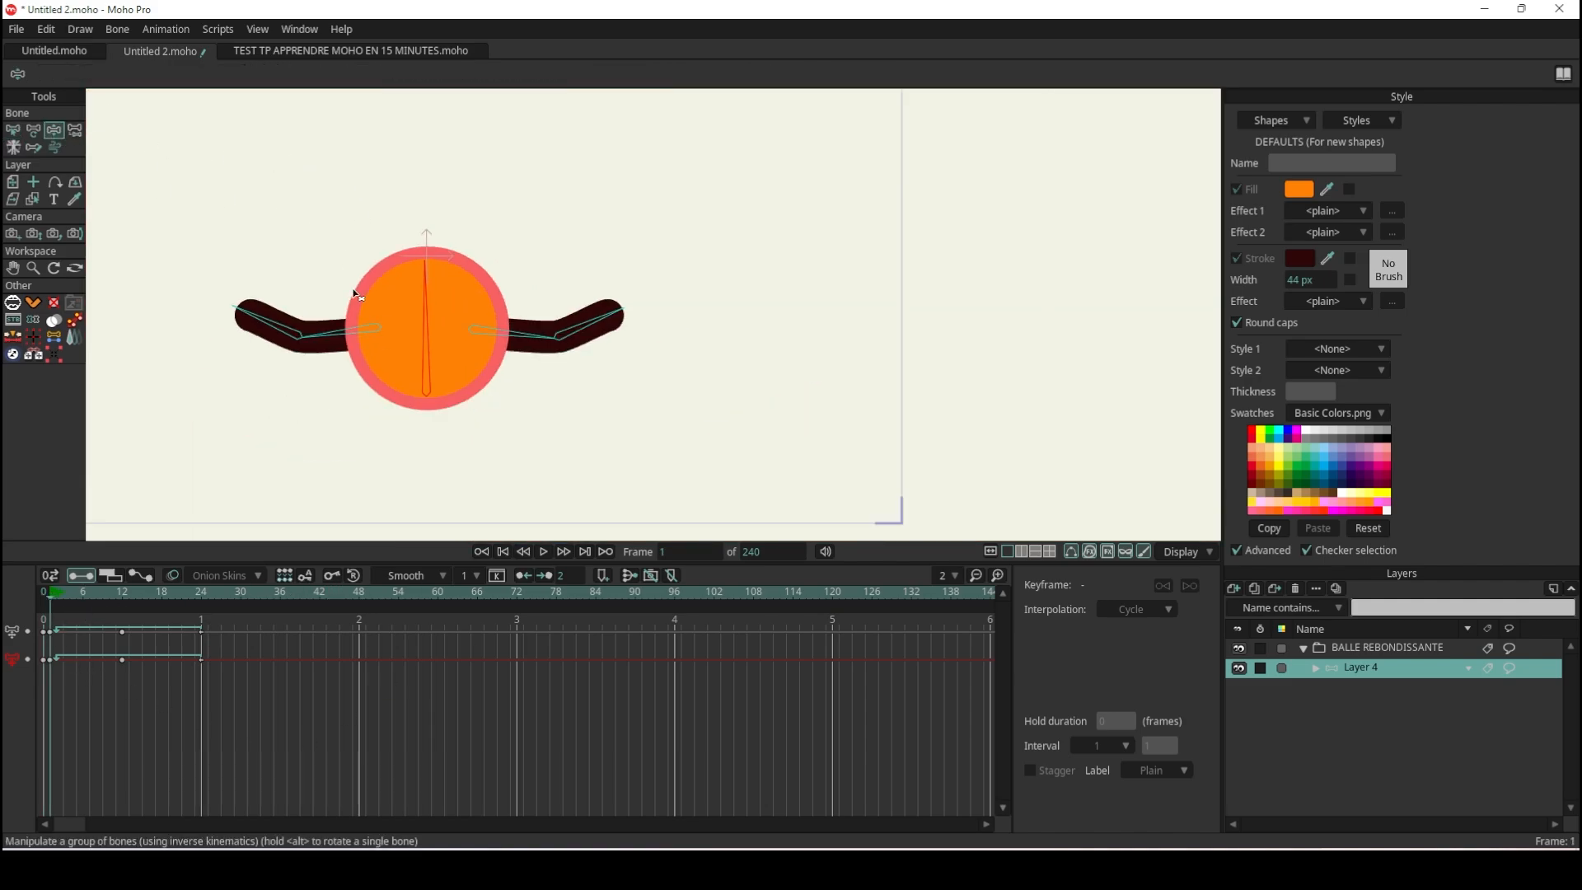
{"action": "scroll", "coordinate": [342, 313], "scroll_direction": "up", "scroll_amount": 3}
{"action": "left_click_drag", "start_coordinate": [304, 368], "coordinate": [246, 455]}
{"action": "left_click_drag", "start_coordinate": [597, 378], "coordinate": [759, 453]}
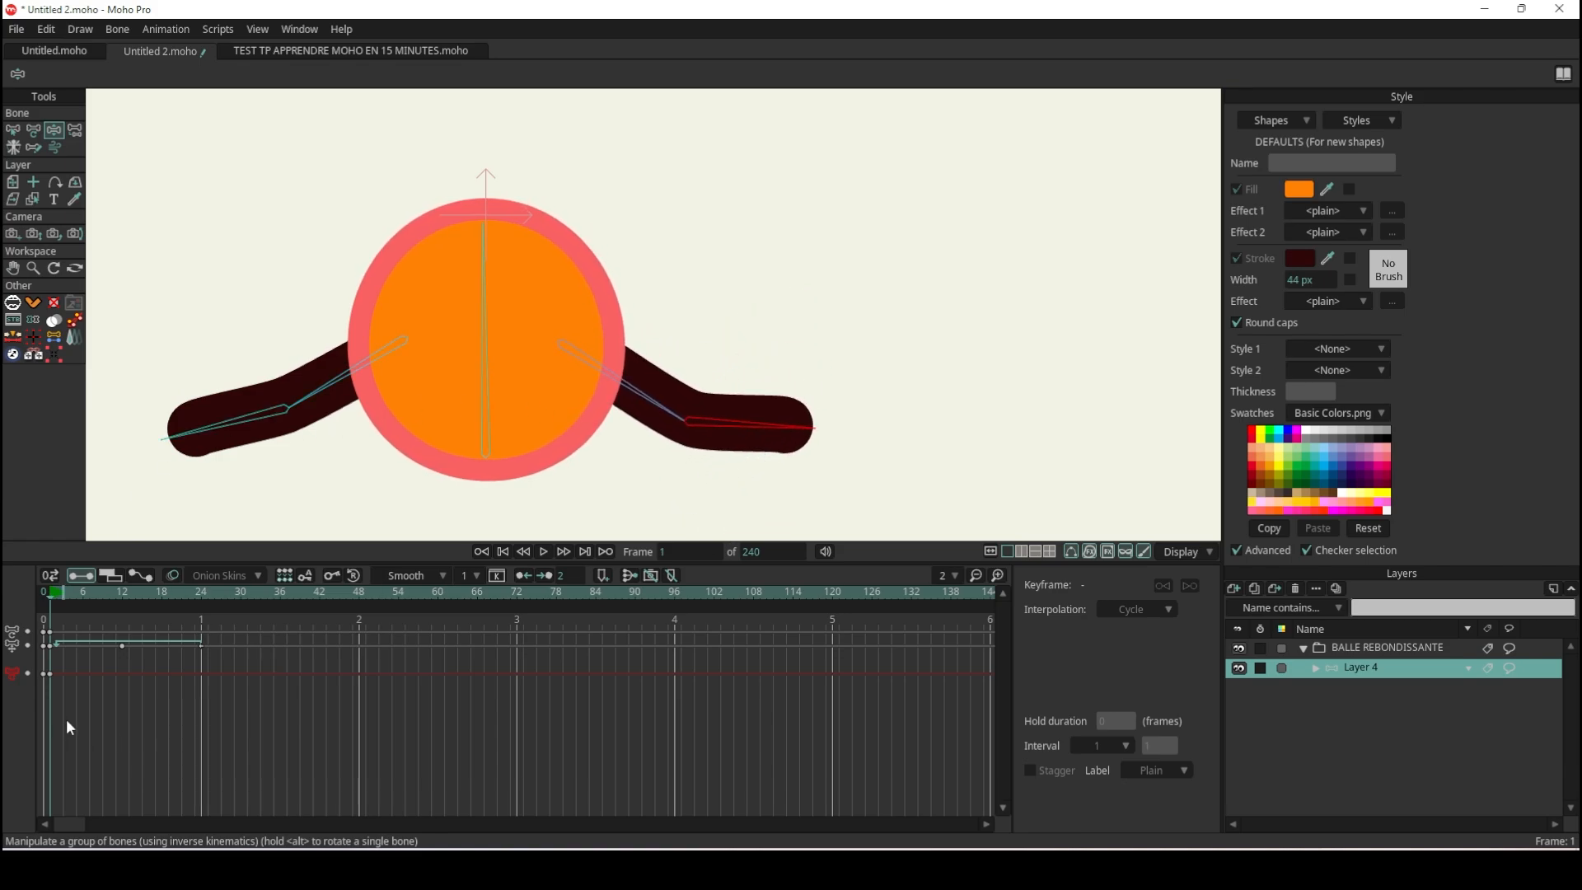
At frame 6, swing both arms steeply downward beneath the ball's sides.
{"action": "left_click", "coordinate": [86, 593]}
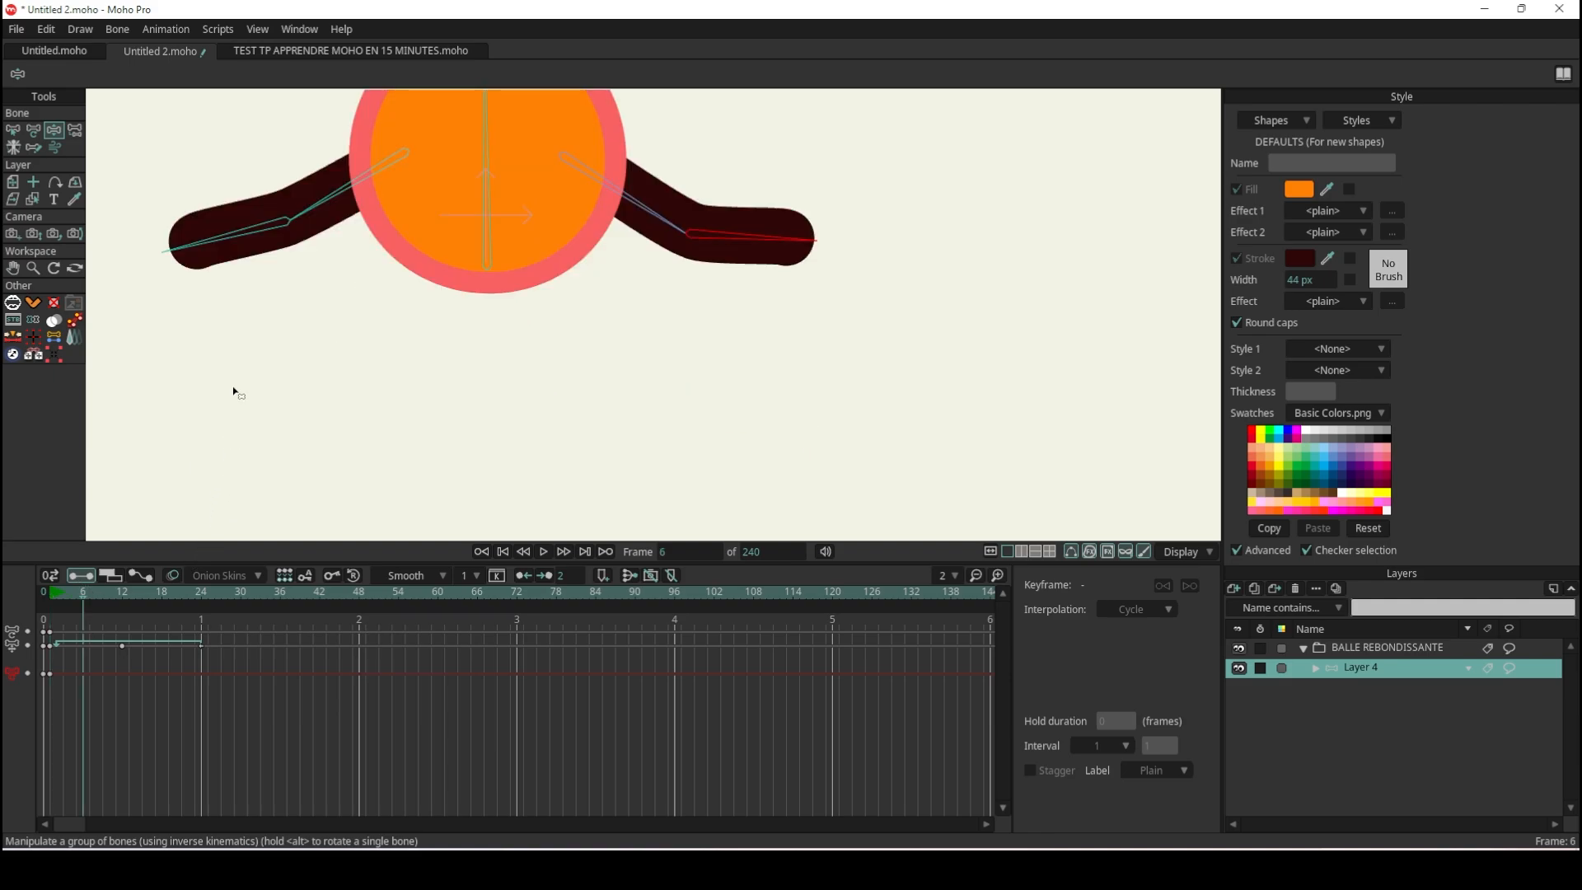
{"action": "left_click", "coordinate": [252, 228]}
{"action": "left_click_drag", "start_coordinate": [252, 229], "coordinate": [336, 387]}
{"action": "left_click_drag", "start_coordinate": [720, 254], "coordinate": [656, 403]}
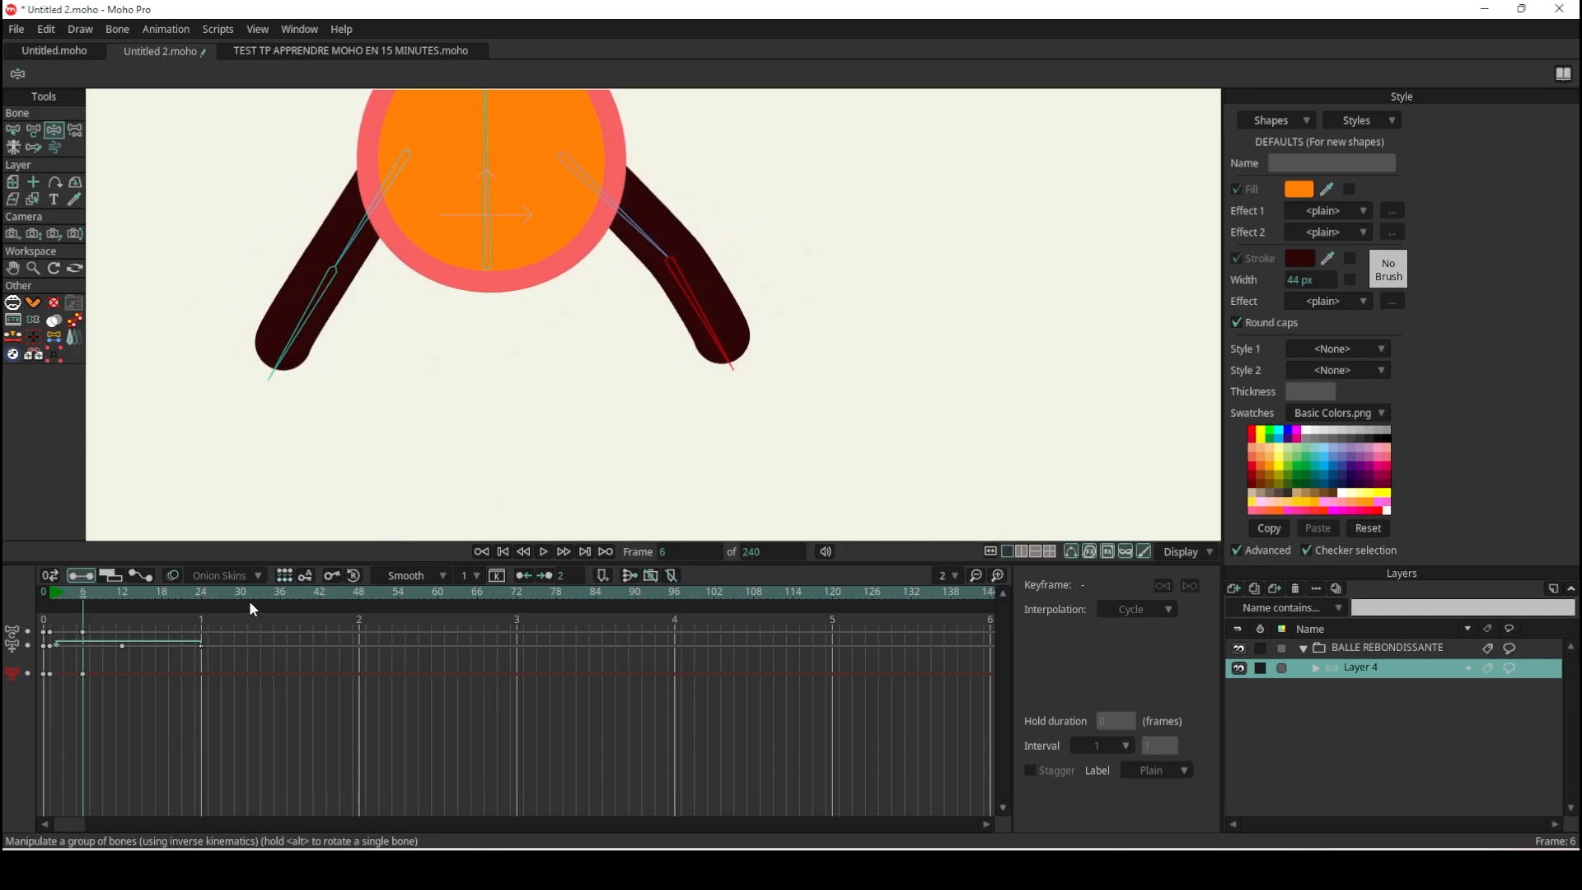
At frame 18, raise both arms into a V shape above the ball.
{"action": "left_click", "coordinate": [121, 591]}
{"action": "scroll", "coordinate": [502, 325], "scroll_direction": "down", "scroll_amount": 3}
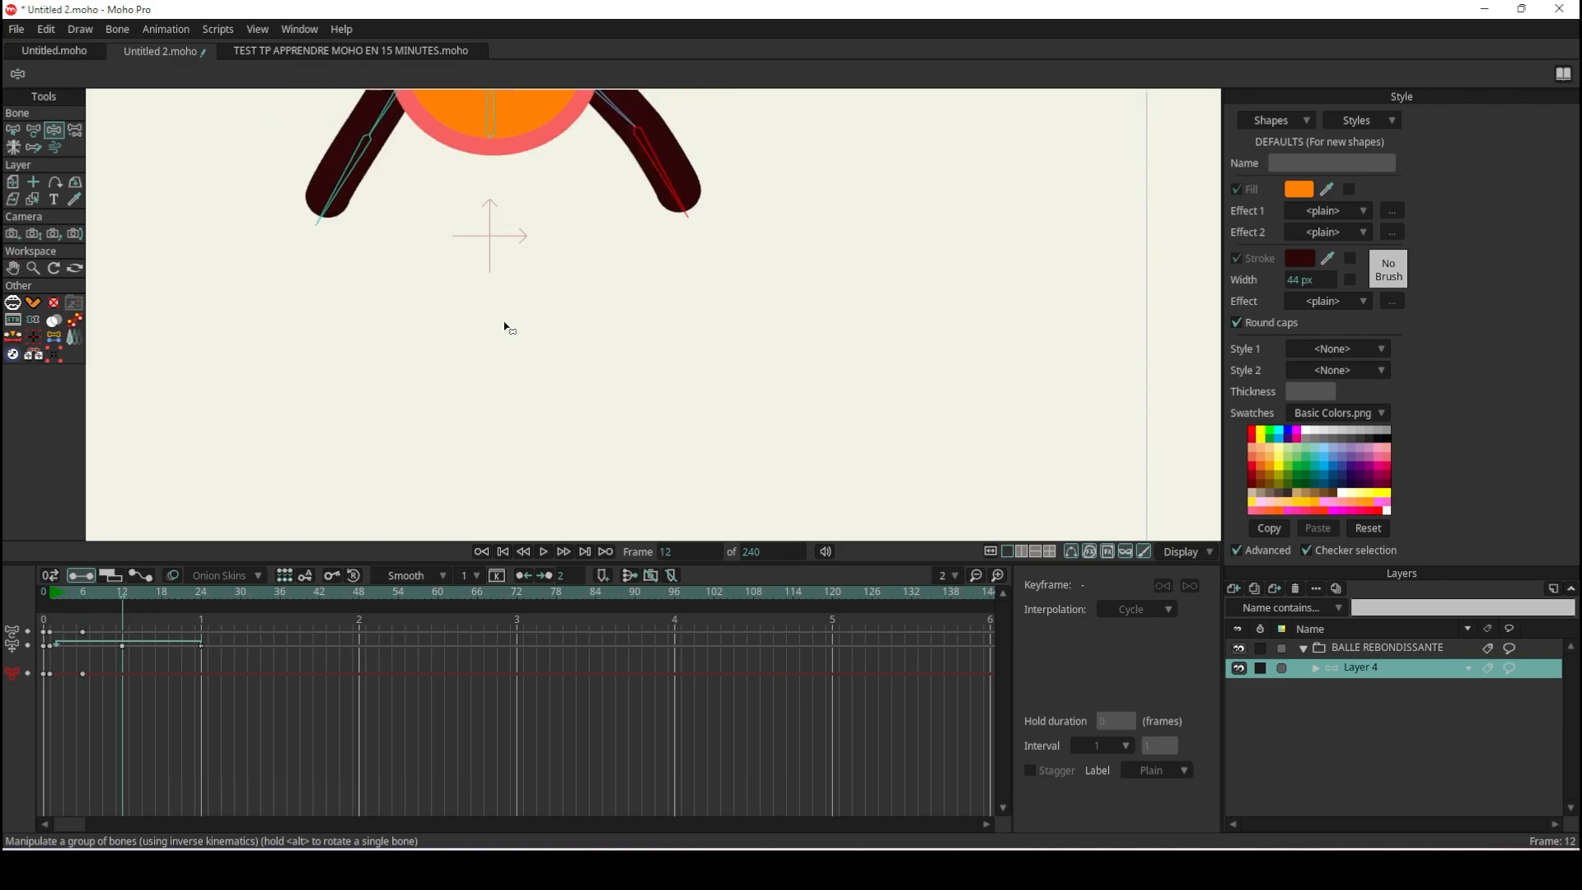
{"action": "mouse_move", "coordinate": [83, 674]}
{"action": "left_mouse_down"}
{"action": "mouse_move", "coordinate": [127, 685]}
{"action": "mouse_move", "coordinate": [87, 688]}
{"action": "left_mouse_up"}
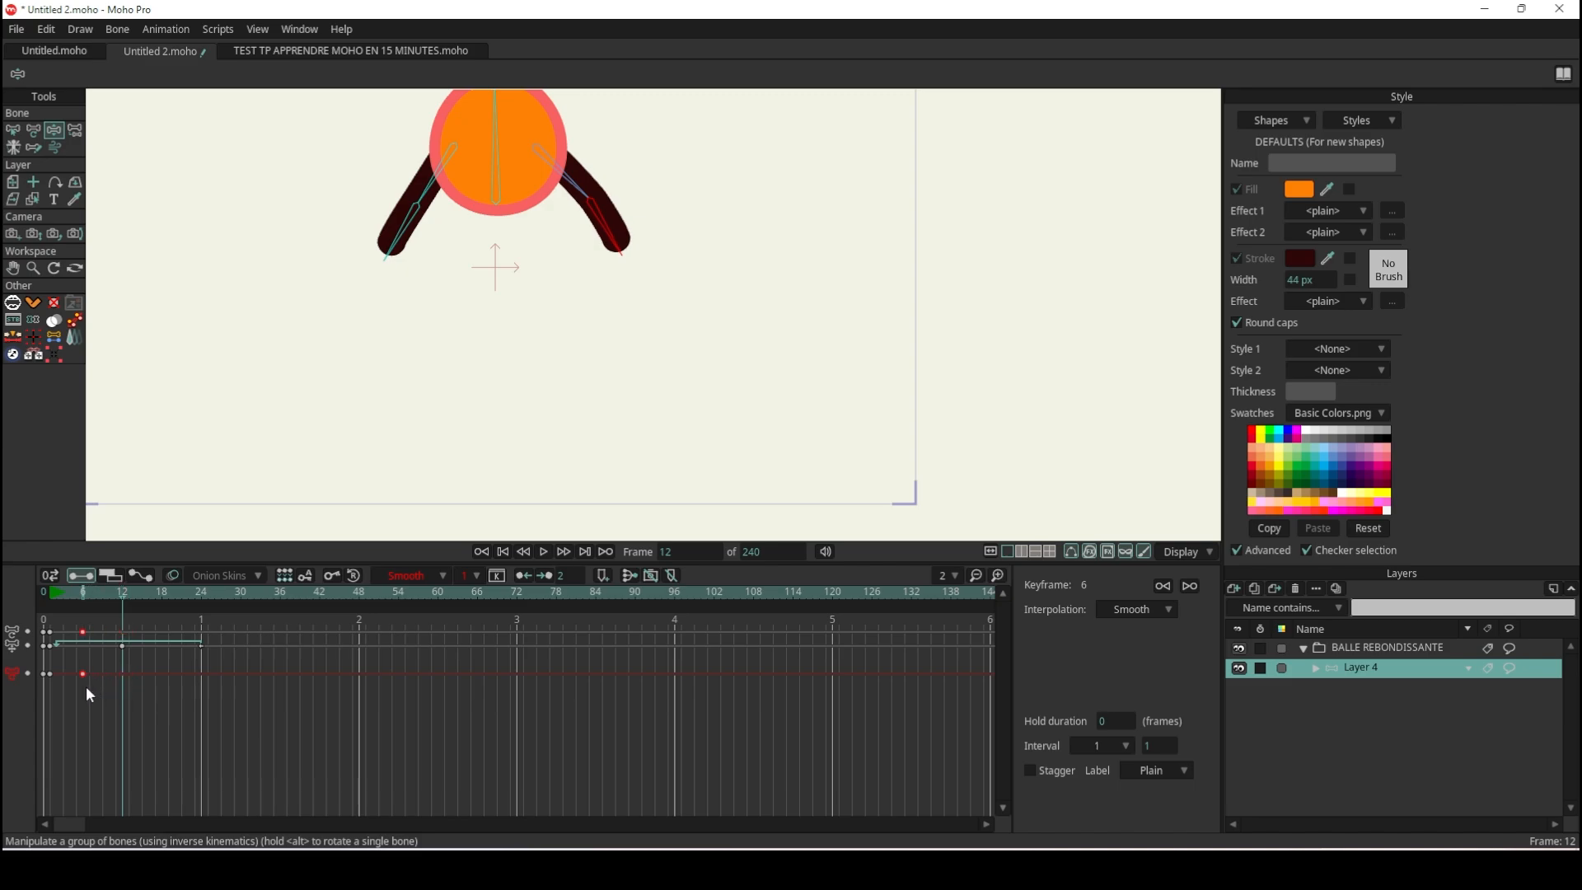
{"action": "left_click", "coordinate": [164, 594]}
{"action": "left_click_drag", "start_coordinate": [580, 289], "coordinate": [576, 217]}
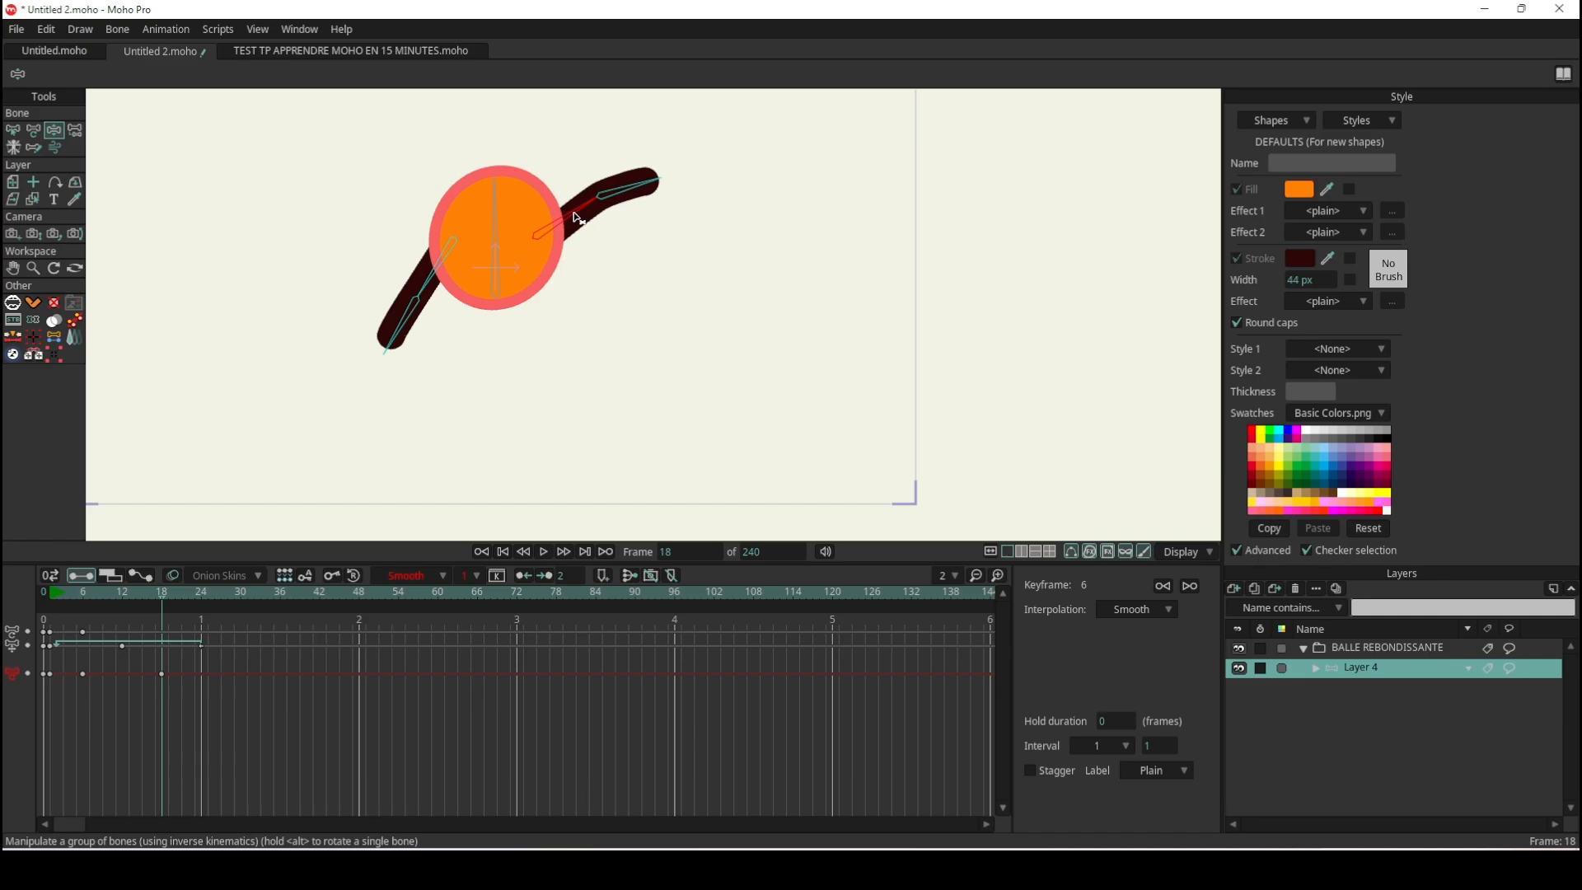
{"action": "left_click_drag", "start_coordinate": [359, 328], "coordinate": [394, 132]}
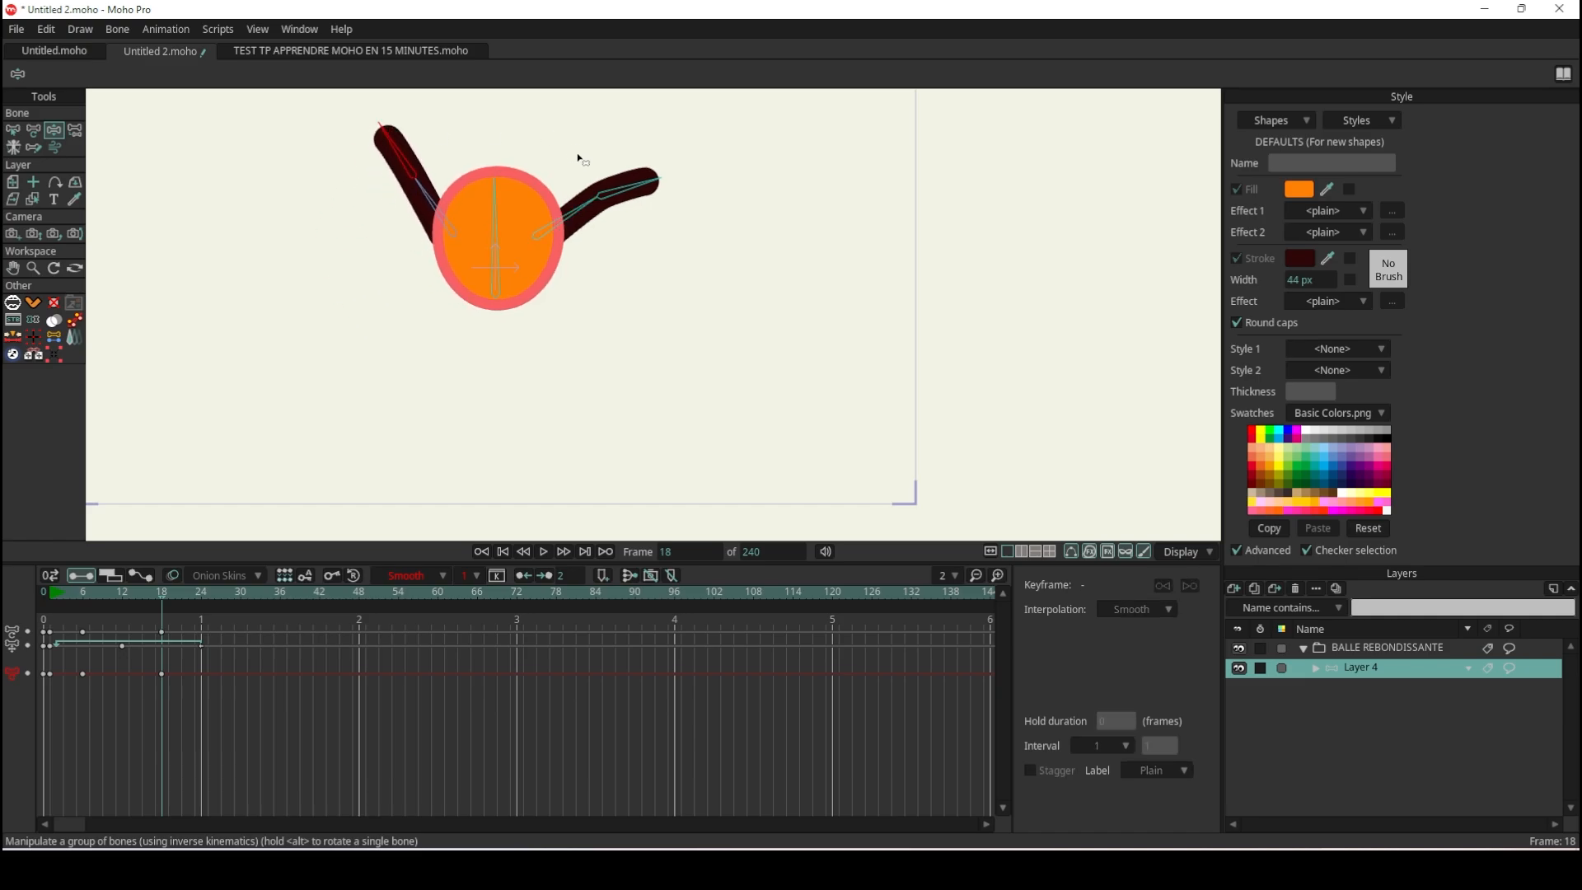
{"action": "left_click_drag", "start_coordinate": [623, 208], "coordinate": [598, 112]}
Copy the frame 1 bone angle and translation keyframes to frame 24.
{"action": "left_click_drag", "start_coordinate": [175, 592], "coordinate": [204, 583]}
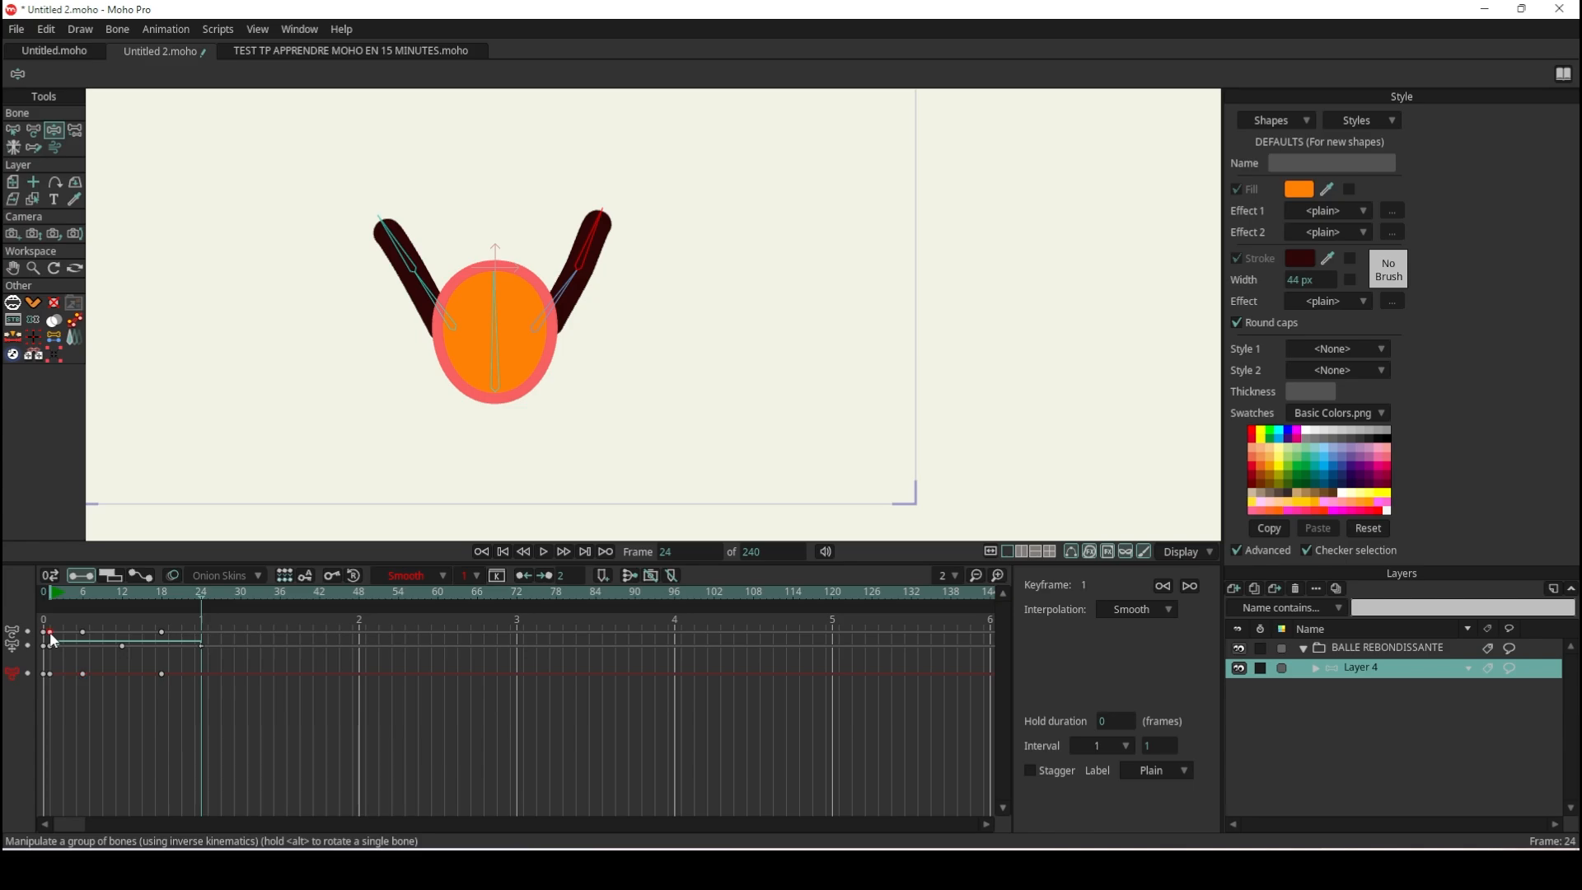
{"action": "left_click", "coordinate": [51, 639]}
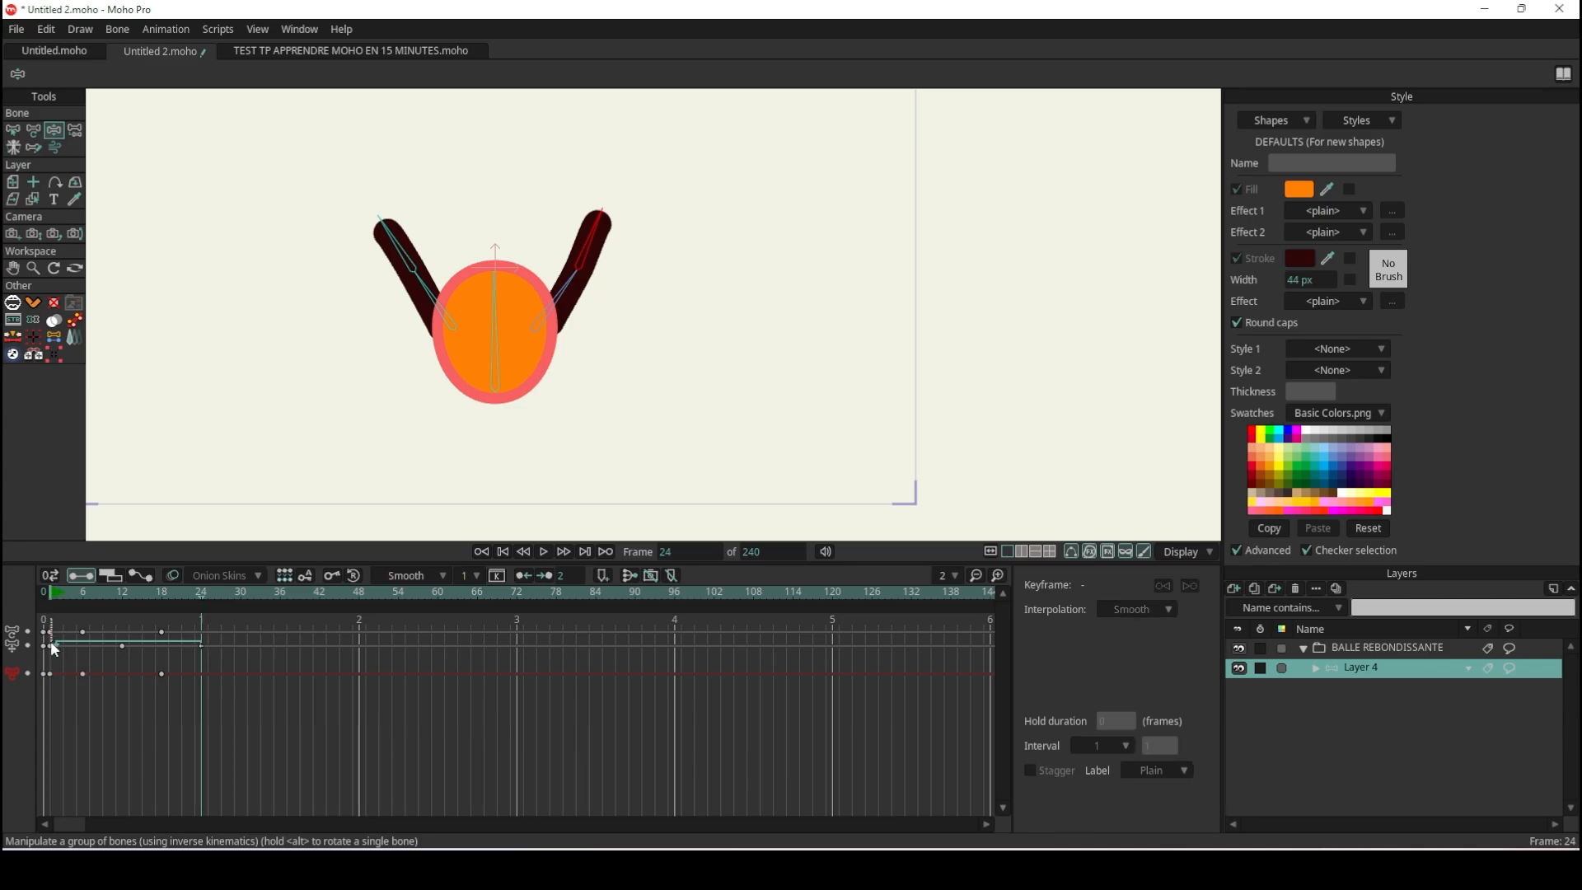
{"action": "left_click", "coordinate": [51, 655]}
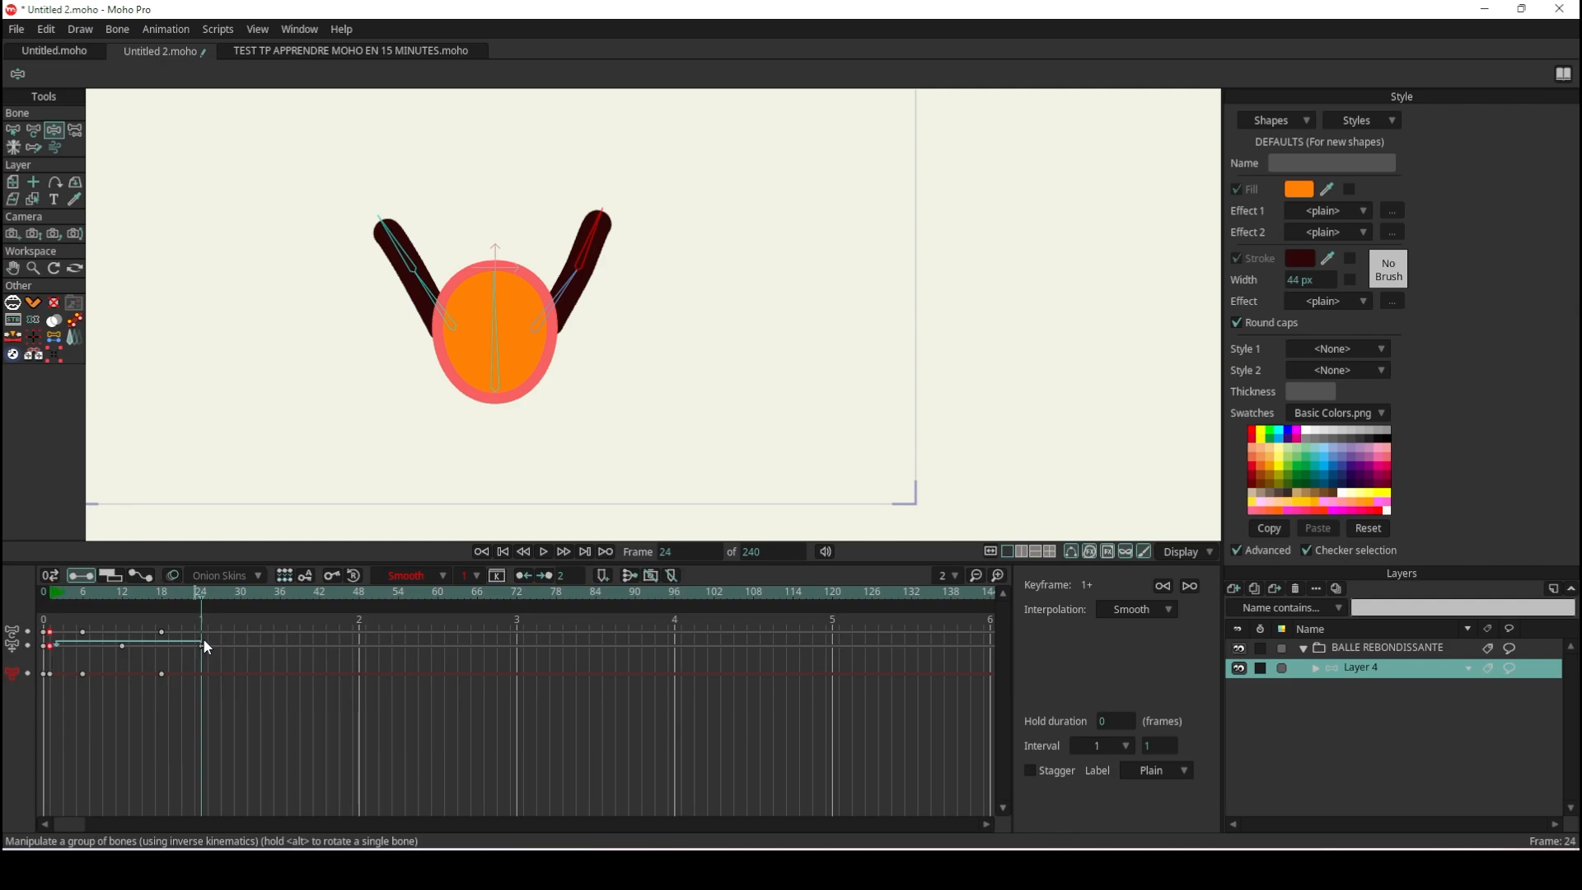
{"action": "left_click_drag", "start_coordinate": [206, 647], "coordinate": [206, 648]}
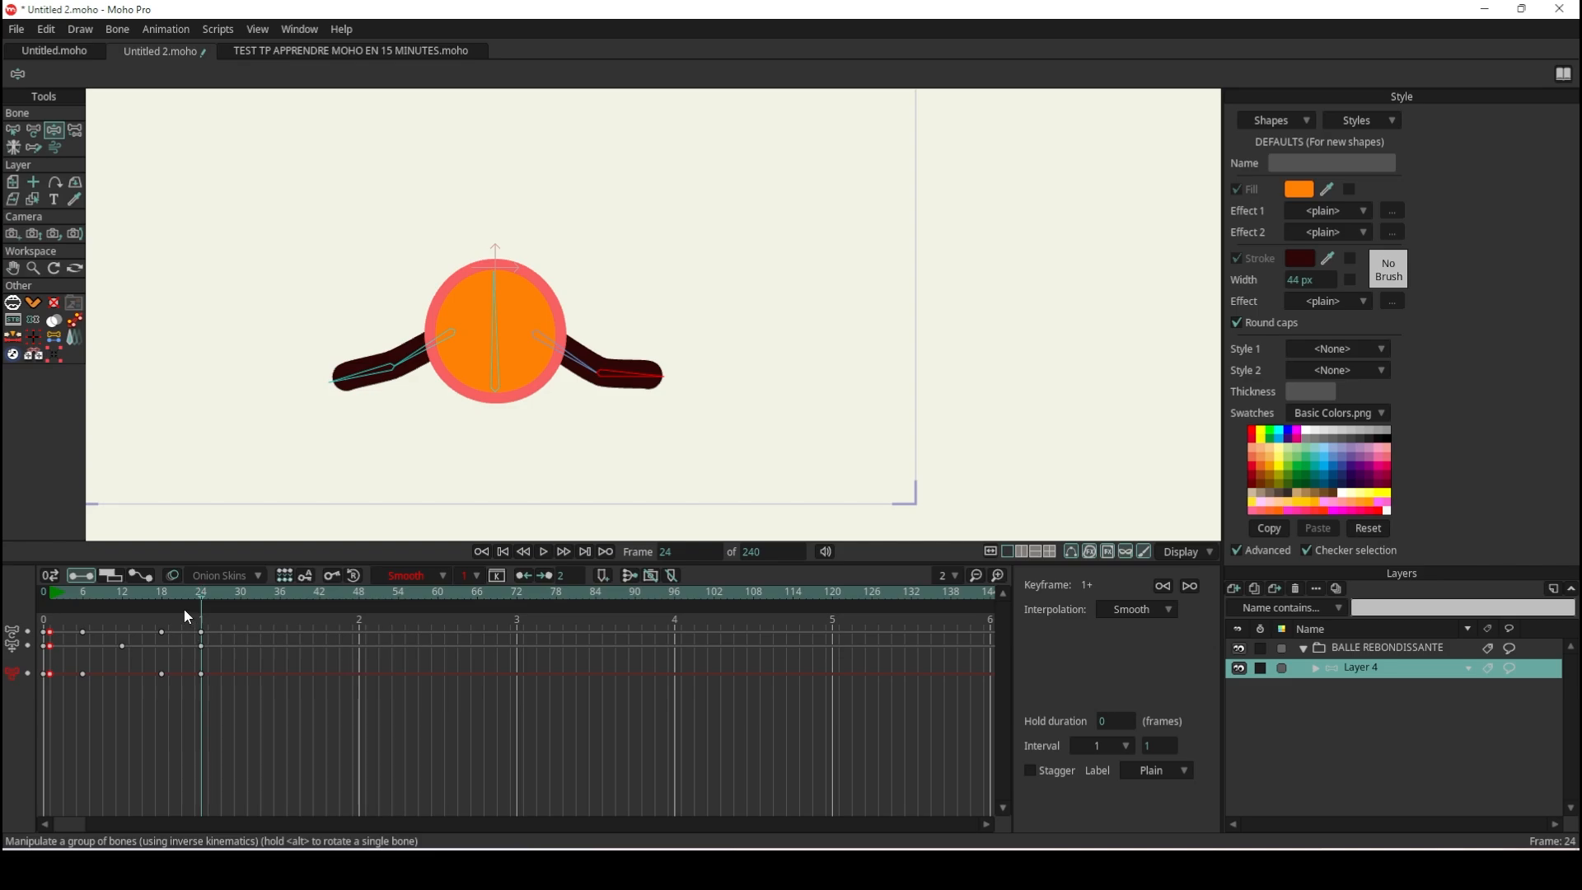
Play the bounce with the arm swing from the start and check it against the full camera frame.
{"action": "left_click_drag", "start_coordinate": [174, 599], "coordinate": [42, 603]}
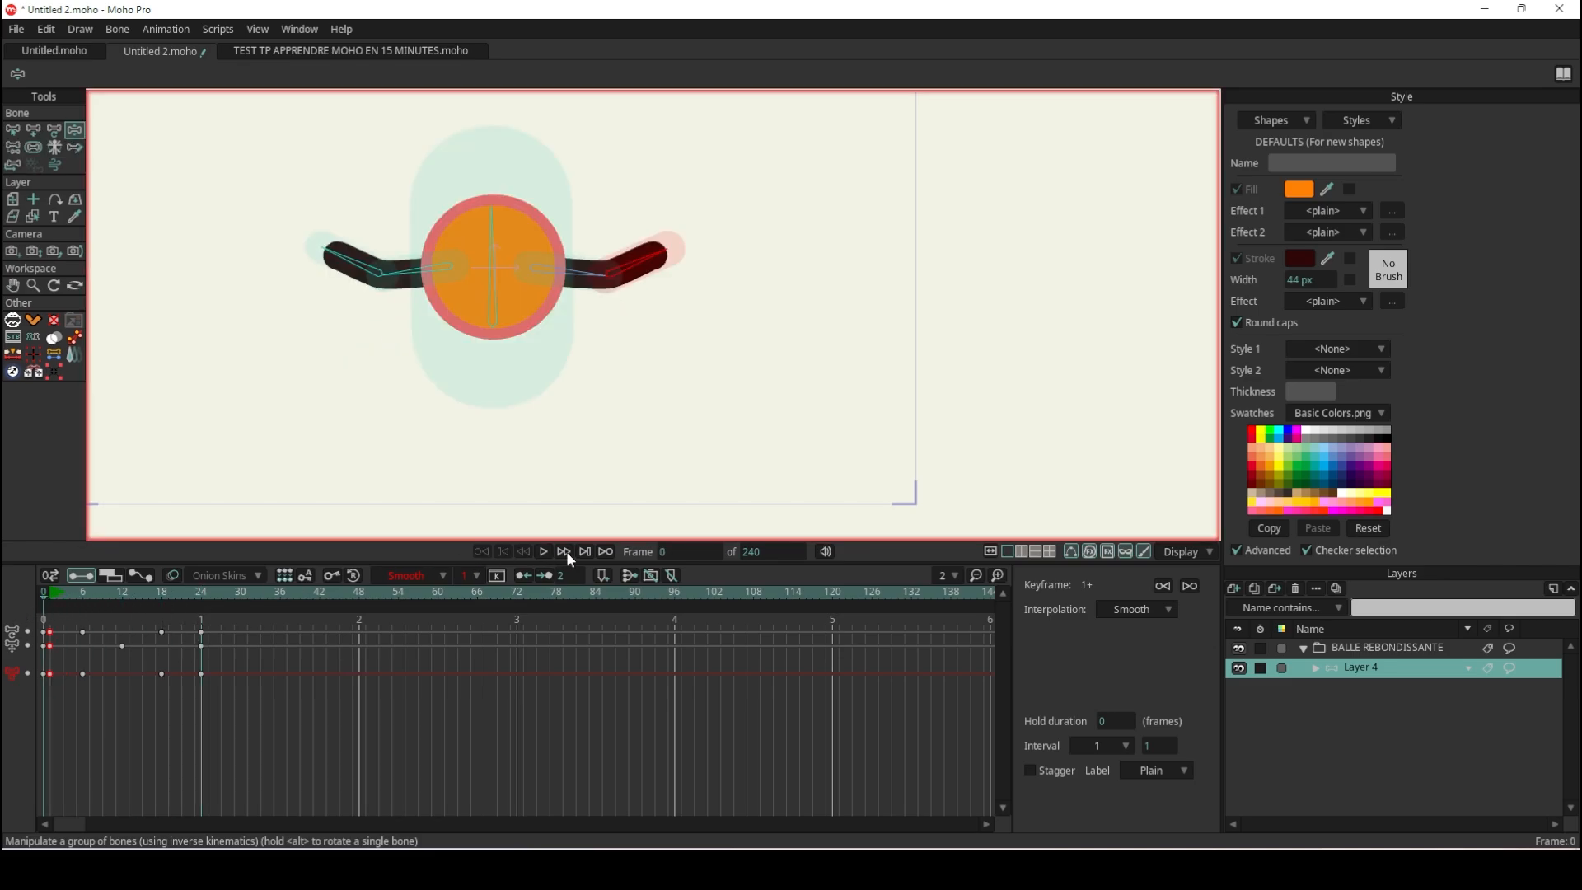
{"action": "left_click", "coordinate": [544, 551]}
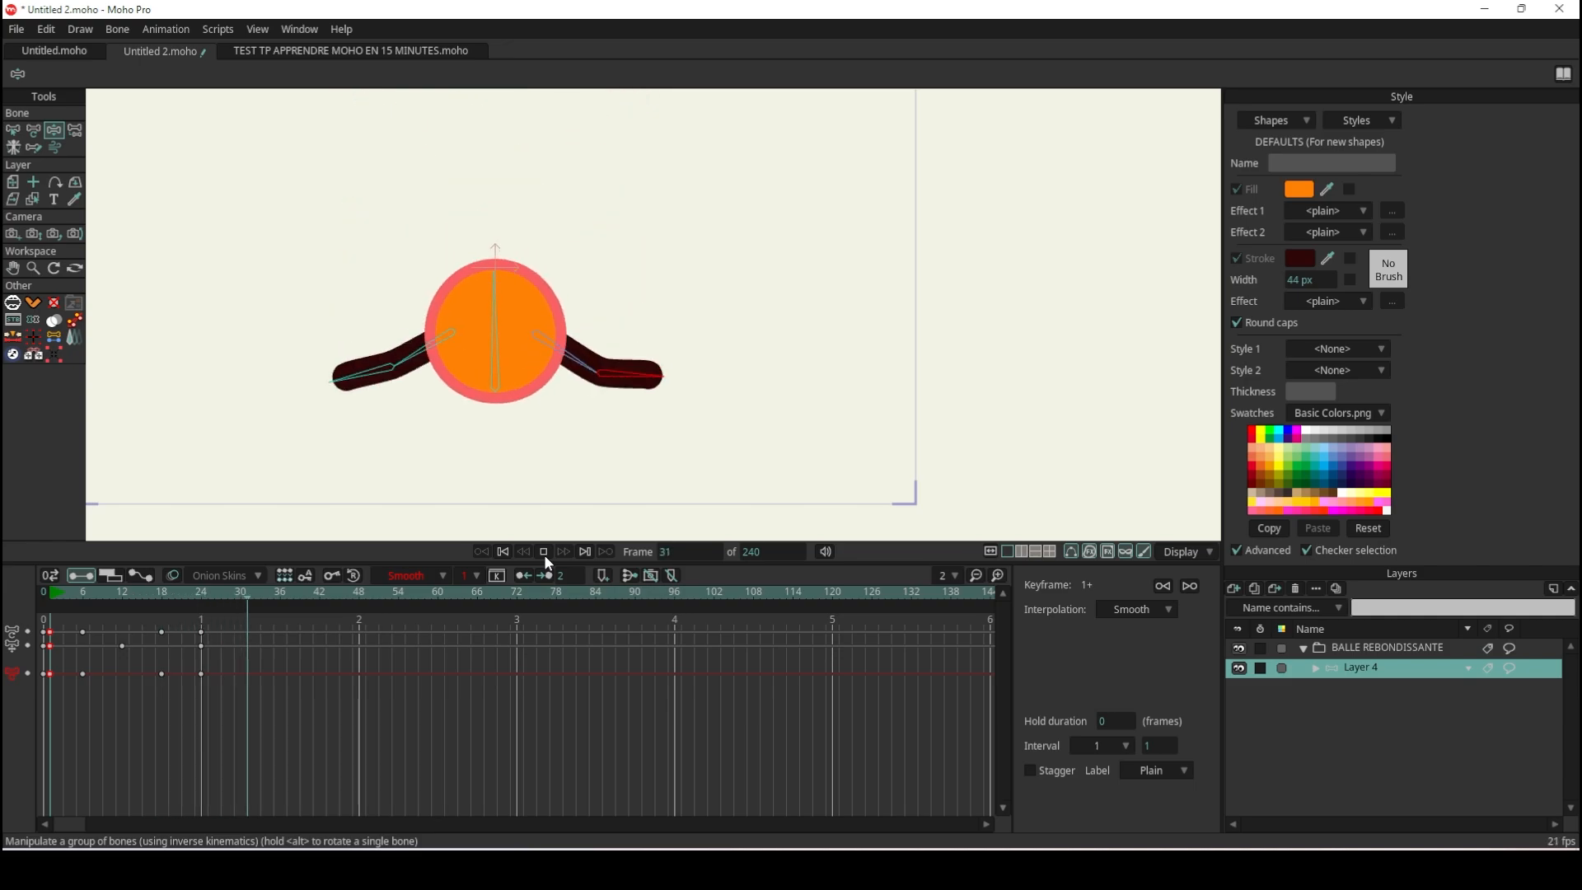
{"action": "left_click_drag", "start_coordinate": [239, 598], "coordinate": [35, 628]}
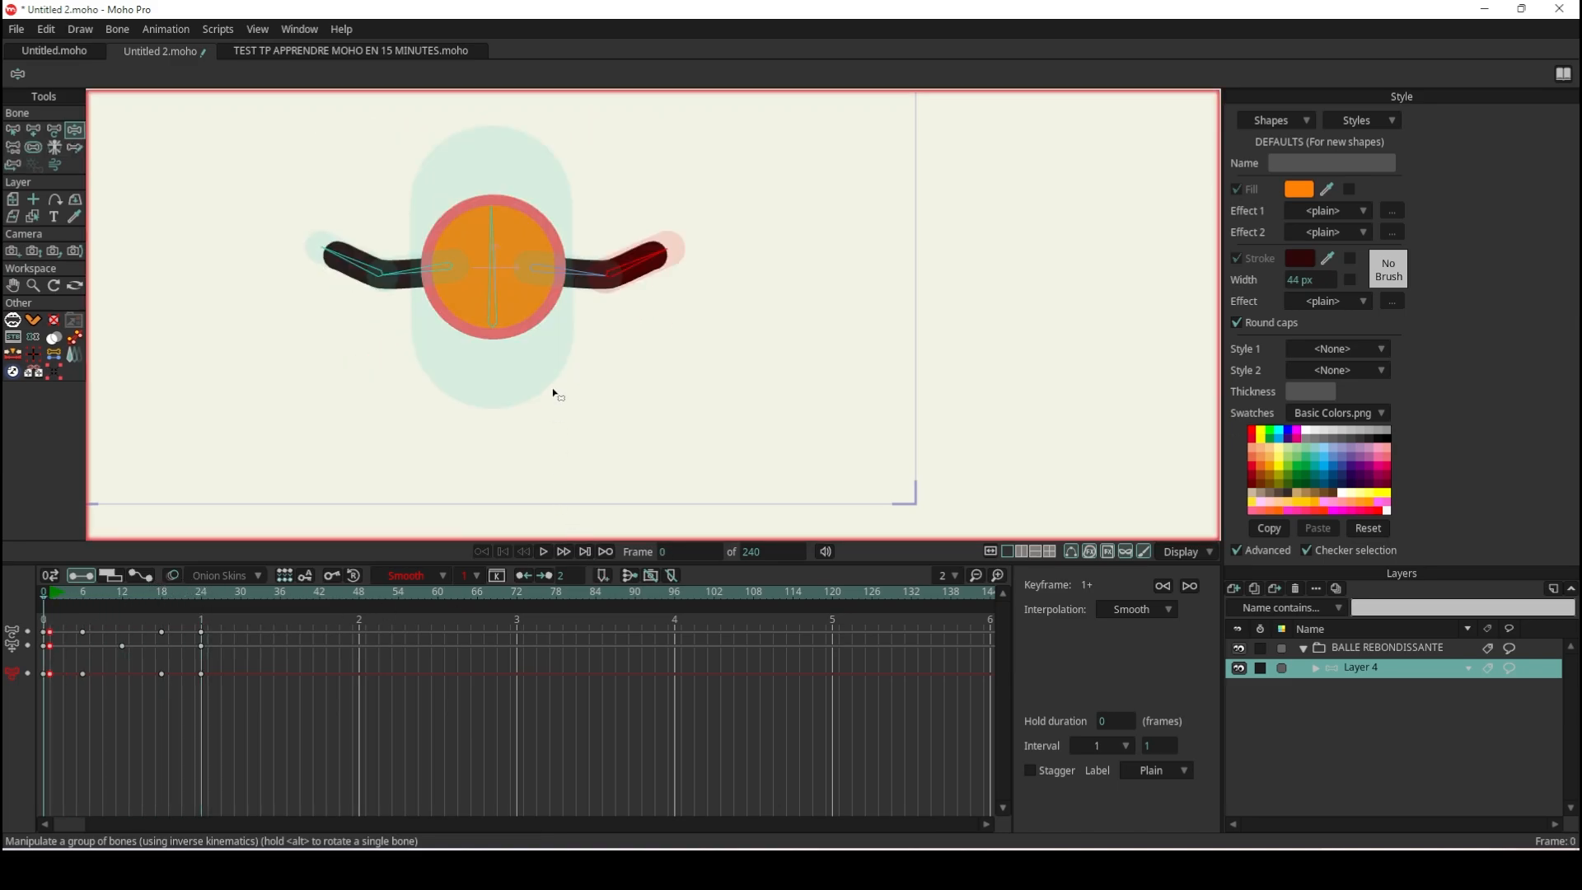
{"action": "scroll", "coordinate": [554, 390], "scroll_direction": "down", "scroll_amount": 3}
{"action": "scroll", "coordinate": [567, 370], "scroll_direction": "up", "scroll_amount": 2}
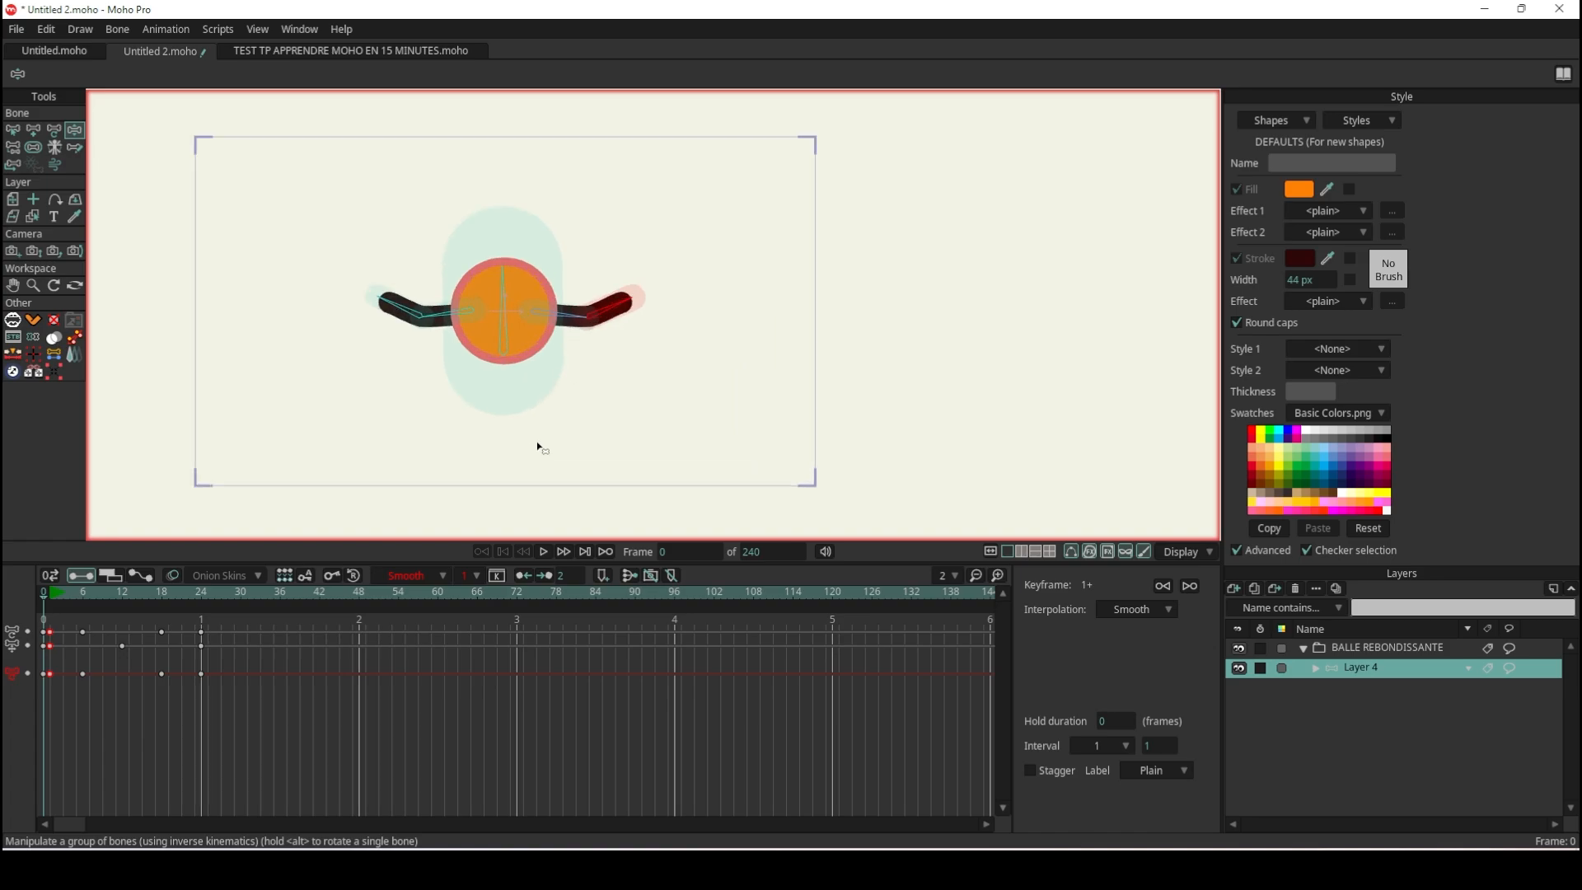
{"action": "left_click", "coordinate": [545, 553]}
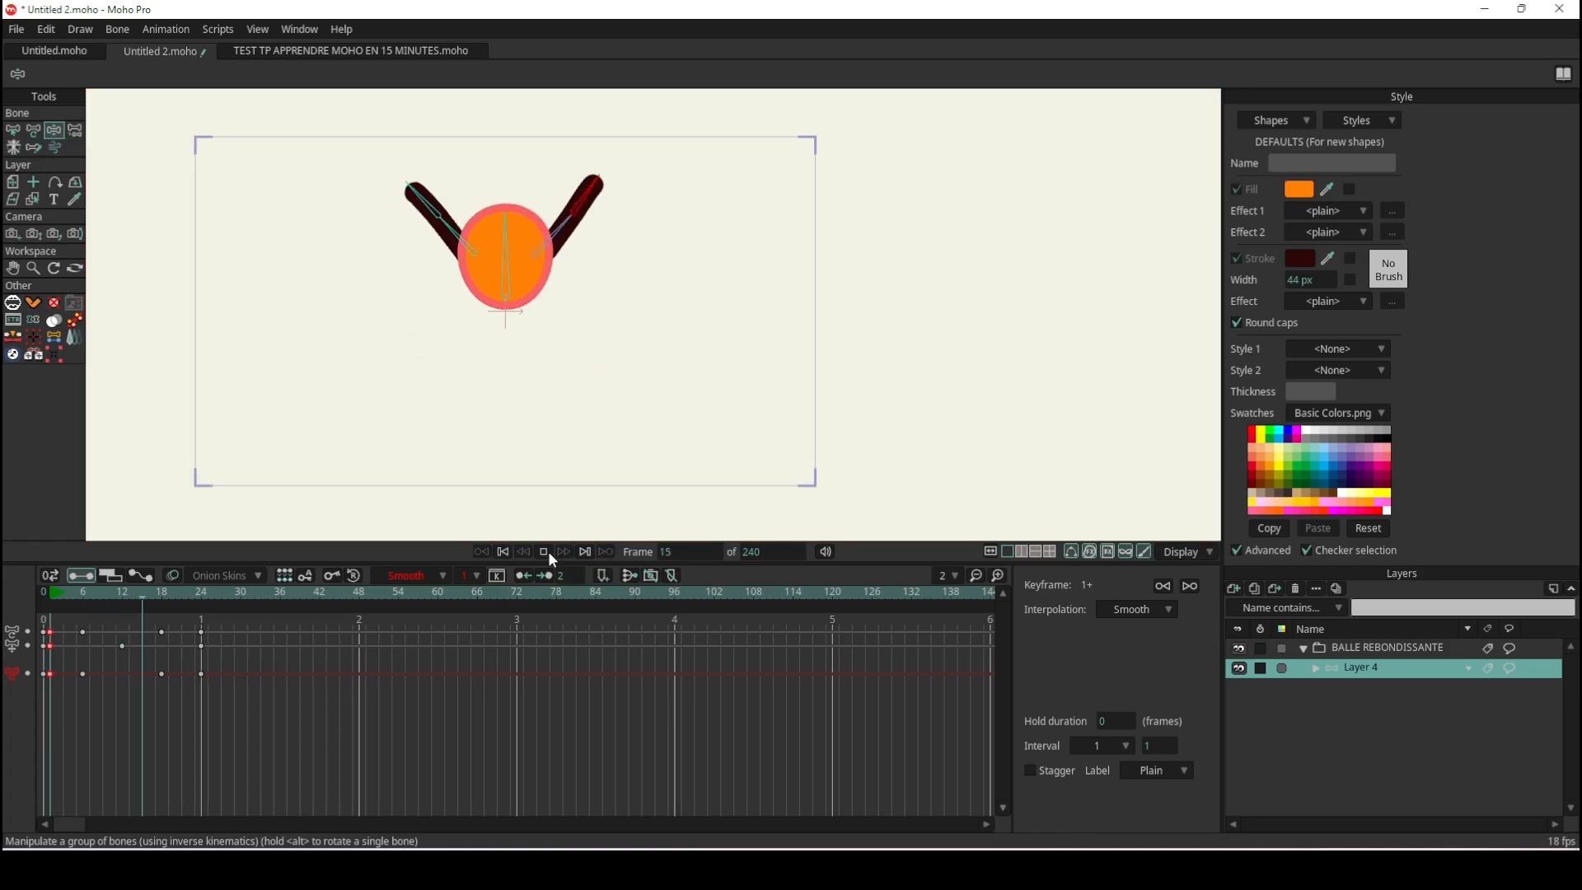
{"action": "left_click", "coordinate": [547, 552]}
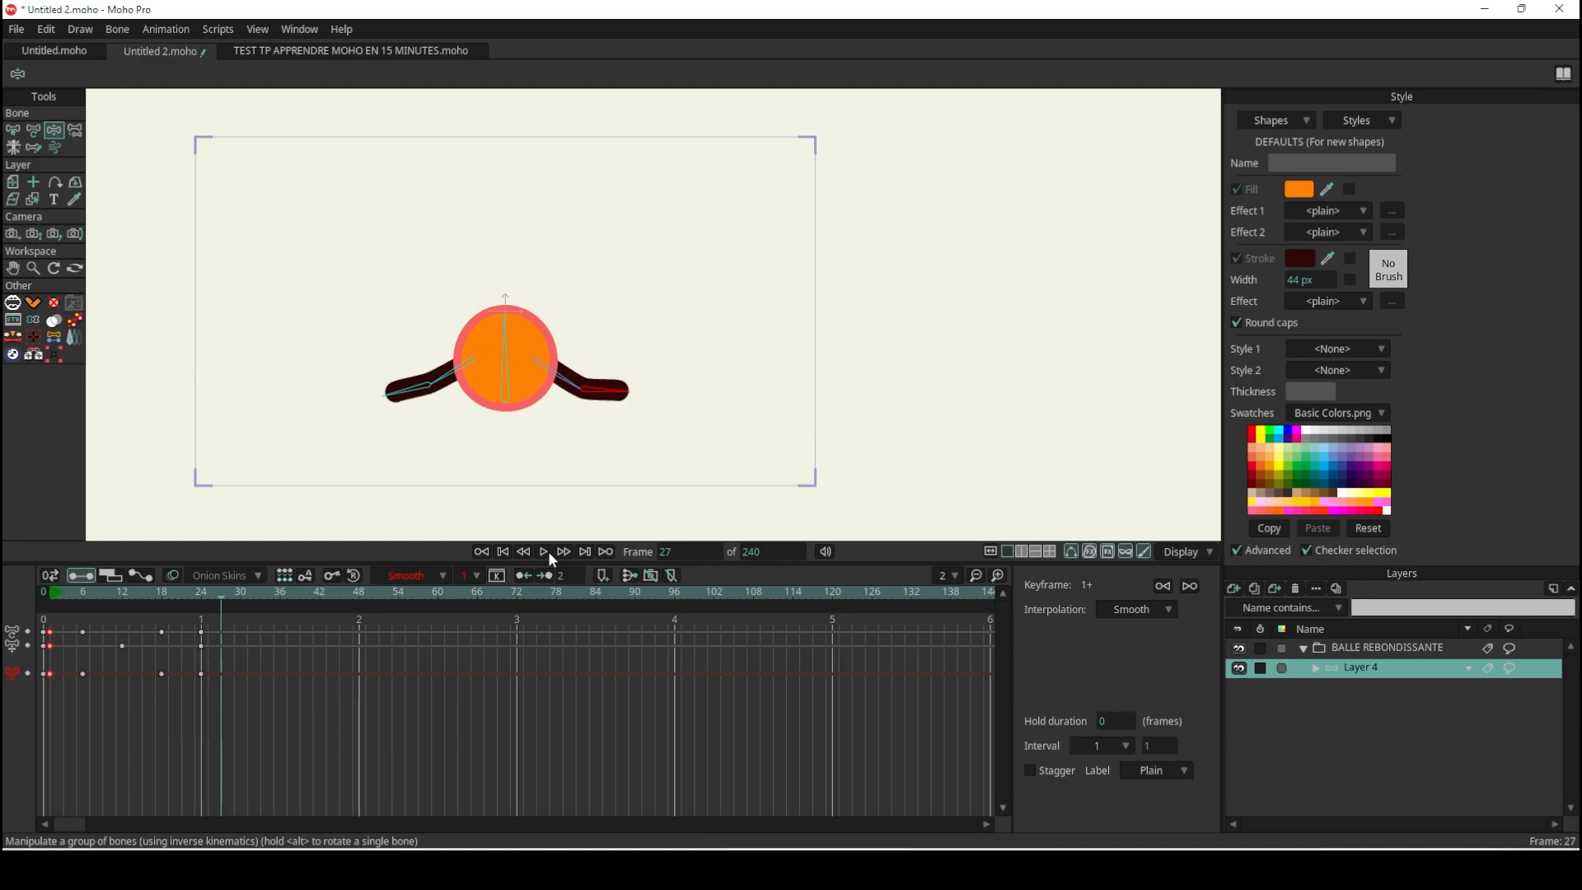
Deselect all bones and set the frame 24 bone angle and translation keyframes to Cycle interpolation.
{"action": "left_click", "coordinate": [14, 130]}
{"action": "left_click", "coordinate": [287, 264]}
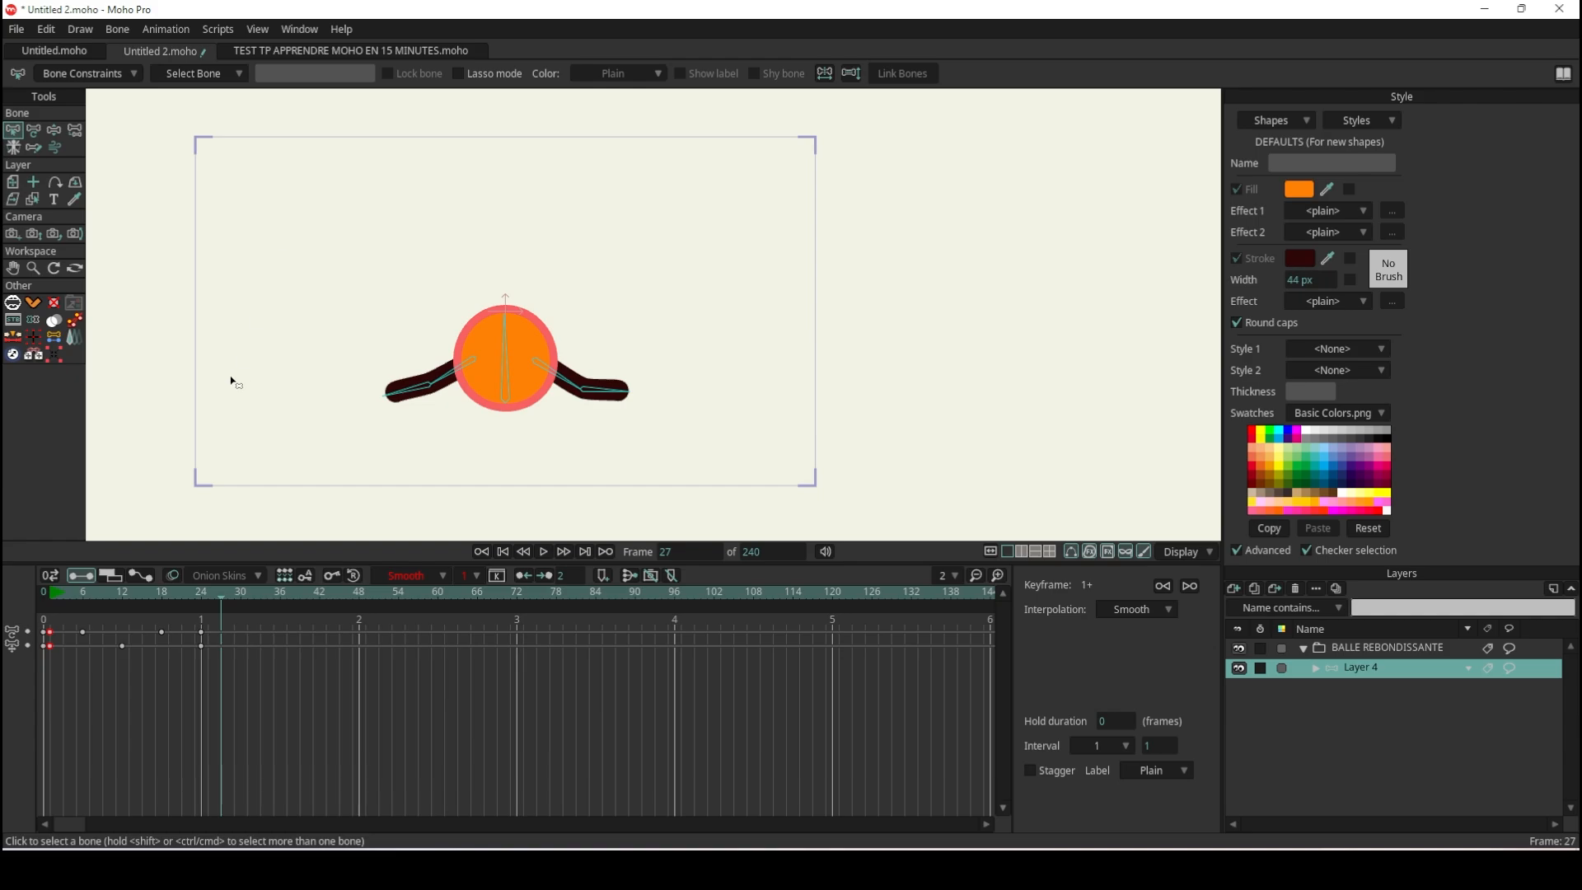
{"action": "scroll", "coordinate": [512, 415], "scroll_direction": "up", "scroll_amount": 3}
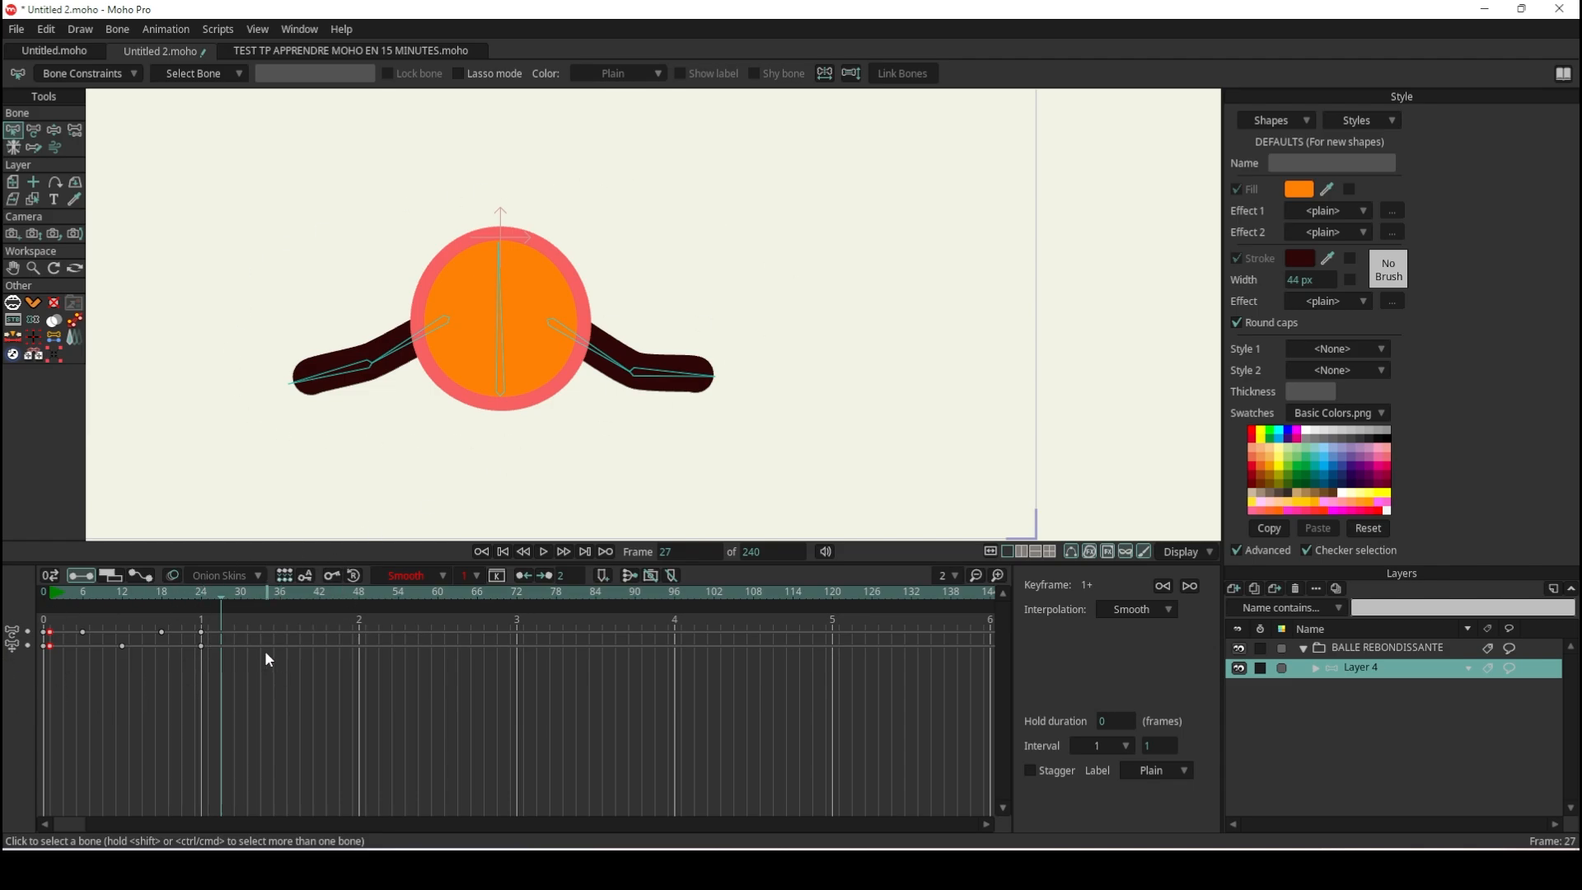
{"action": "mouse_move", "coordinate": [215, 597]}
{"action": "left_mouse_down"}
{"action": "mouse_move", "coordinate": [123, 635]}
{"action": "mouse_move", "coordinate": [155, 641]}
{"action": "mouse_move", "coordinate": [149, 770]}
{"action": "mouse_move", "coordinate": [280, 721]}
{"action": "mouse_move", "coordinate": [209, 716]}
{"action": "mouse_move", "coordinate": [253, 714]}
{"action": "left_mouse_up"}
{"action": "left_click_drag", "start_coordinate": [210, 670], "coordinate": [190, 620]}
{"action": "right_click", "coordinate": [204, 634]}
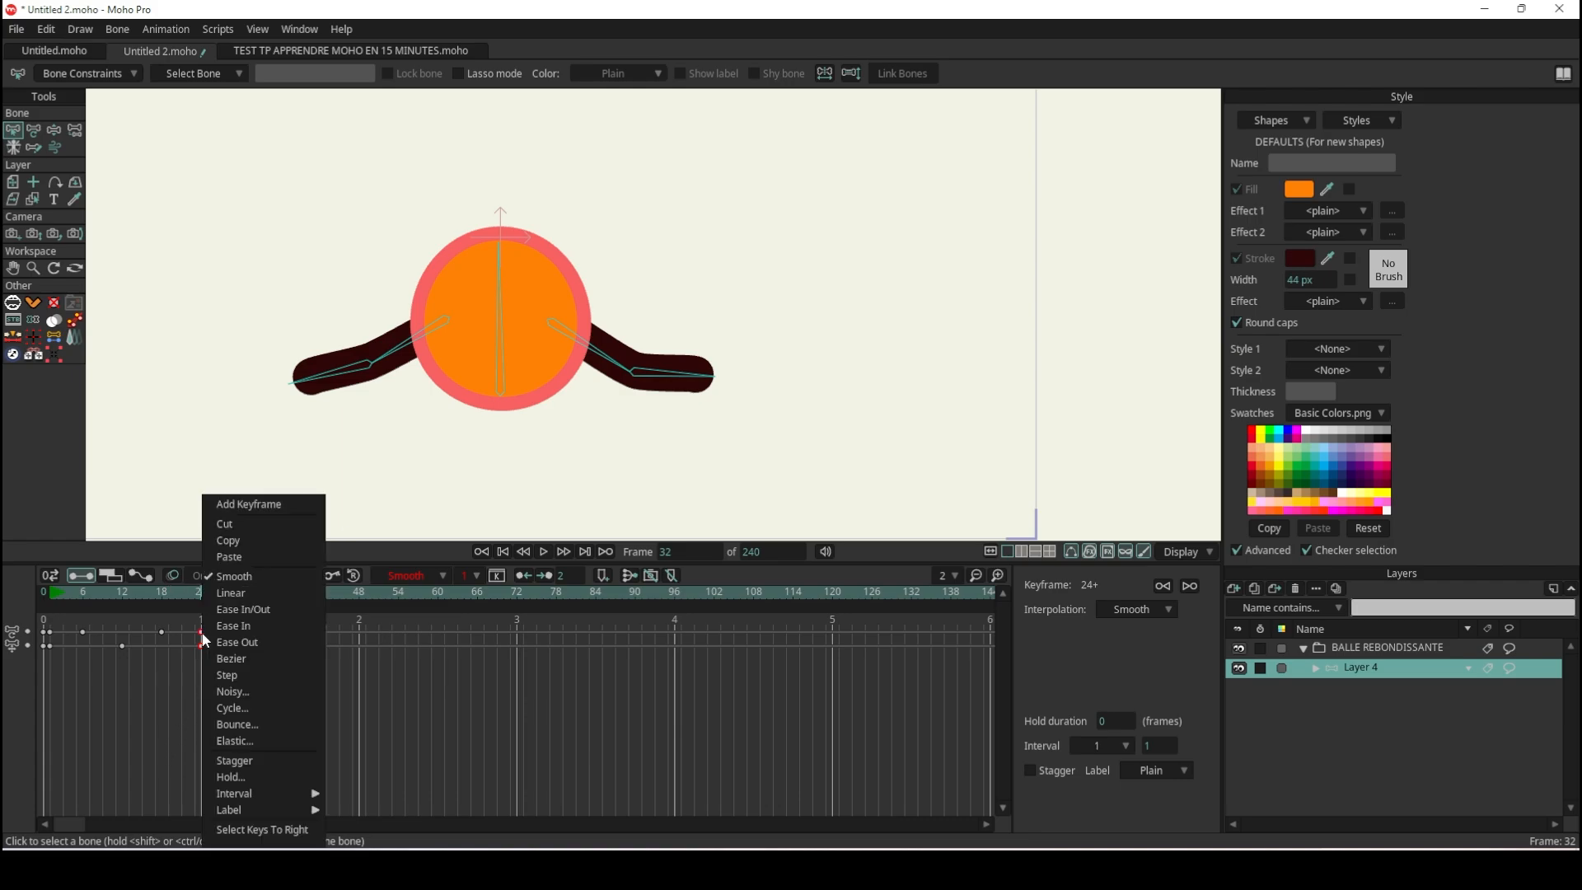
{"action": "left_click", "coordinate": [288, 710]}
Play back the cycling bounce and arm swing from the first frames.
{"action": "key", "text": "ctrl+r"}
{"action": "left_click", "coordinate": [502, 551]}
{"action": "left_click", "coordinate": [543, 551]}
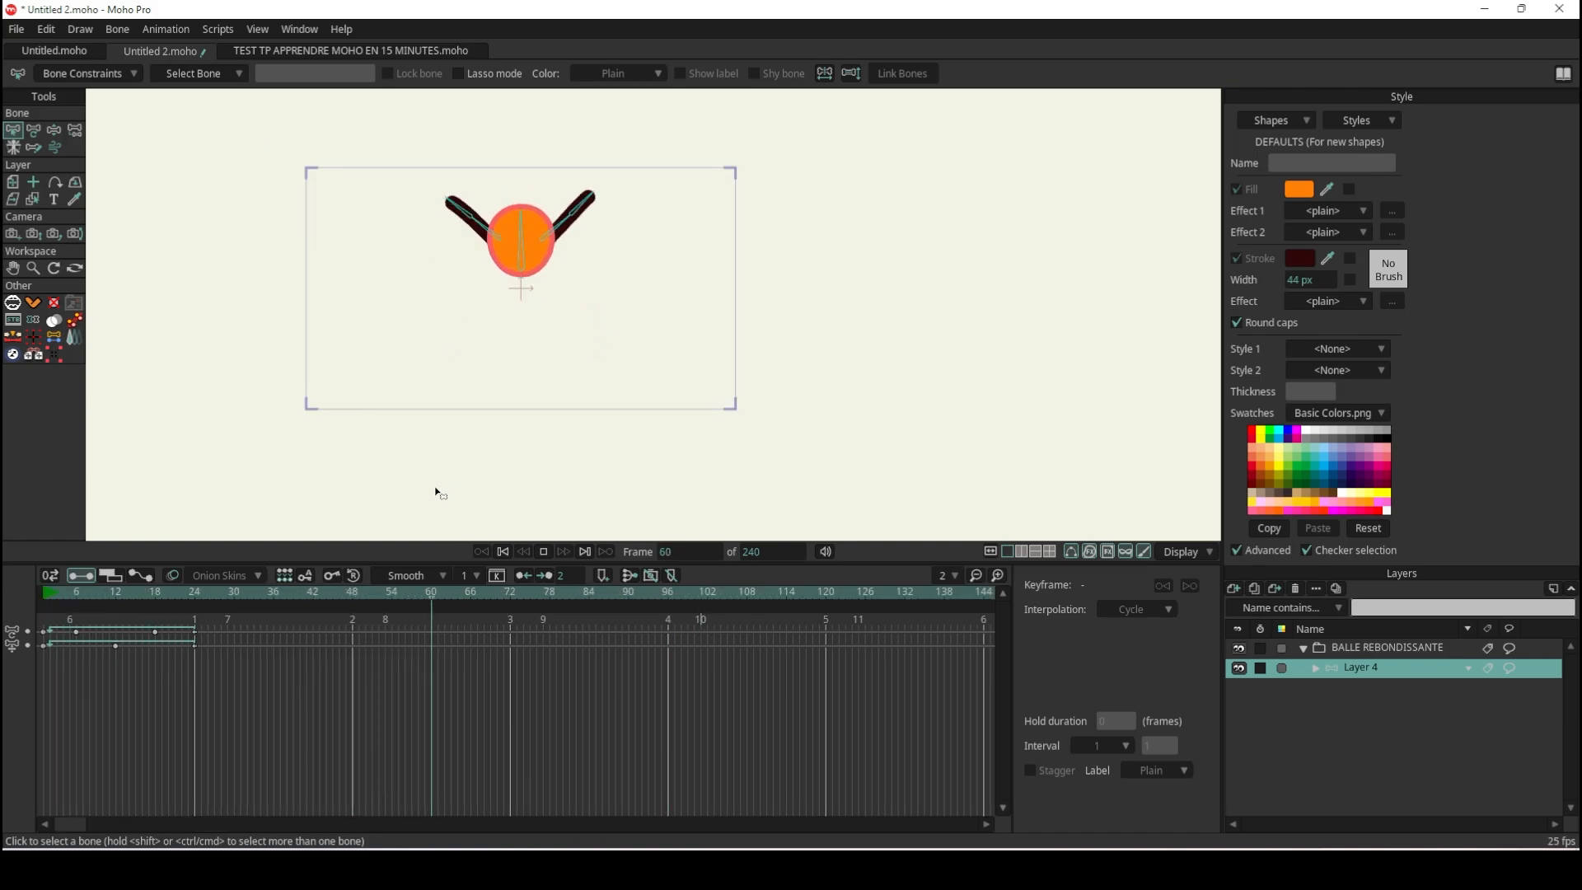
{"action": "left_click_drag", "start_coordinate": [349, 597], "coordinate": [42, 681]}
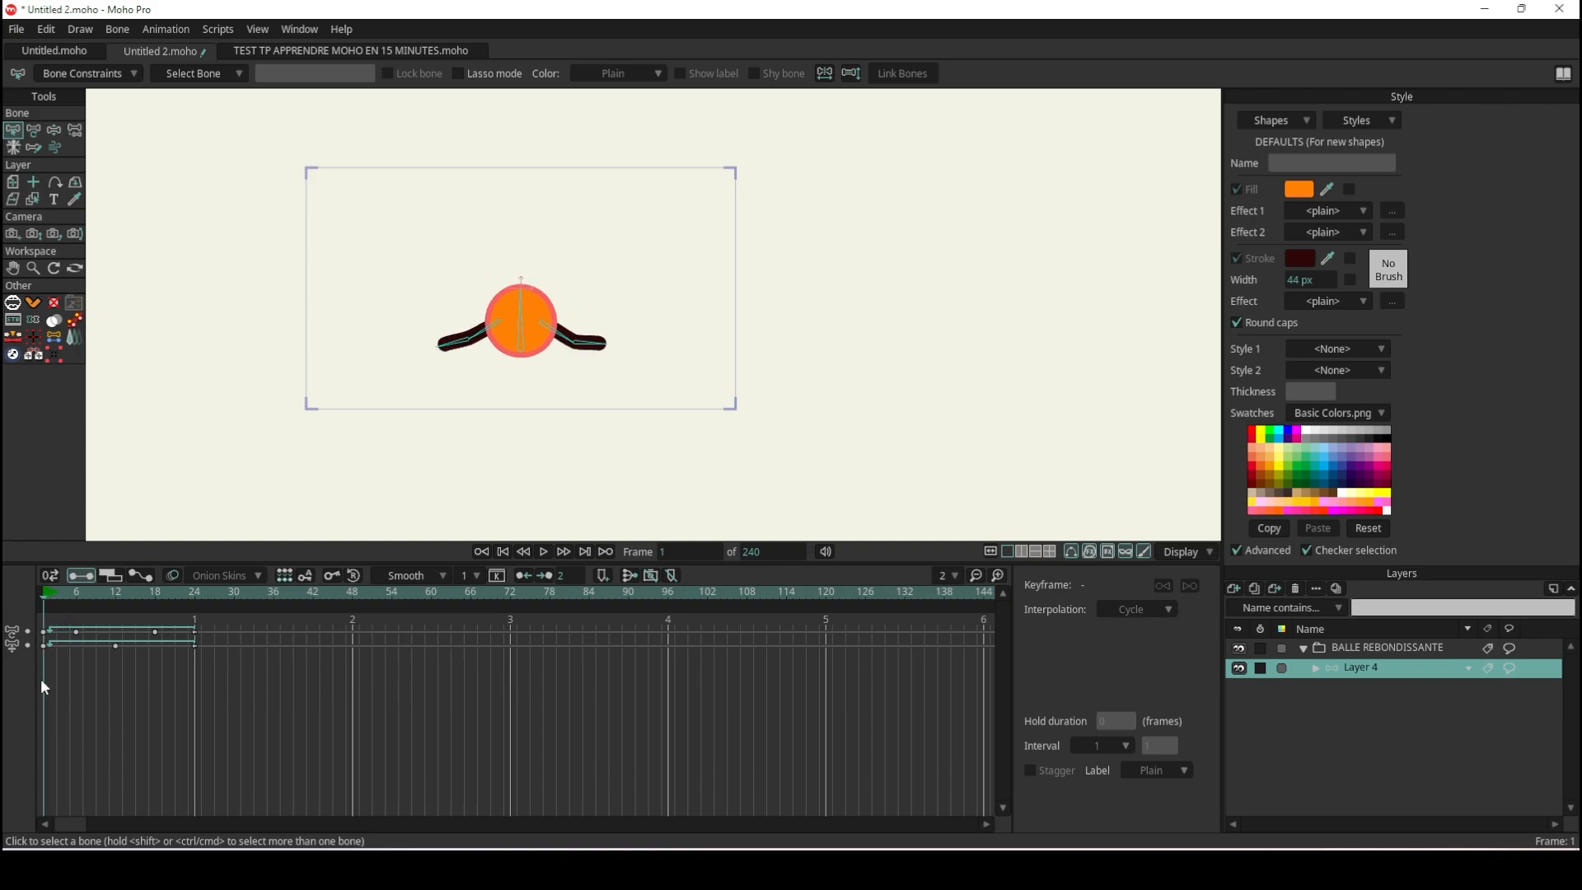
{"action": "left_click", "coordinate": [540, 553]}
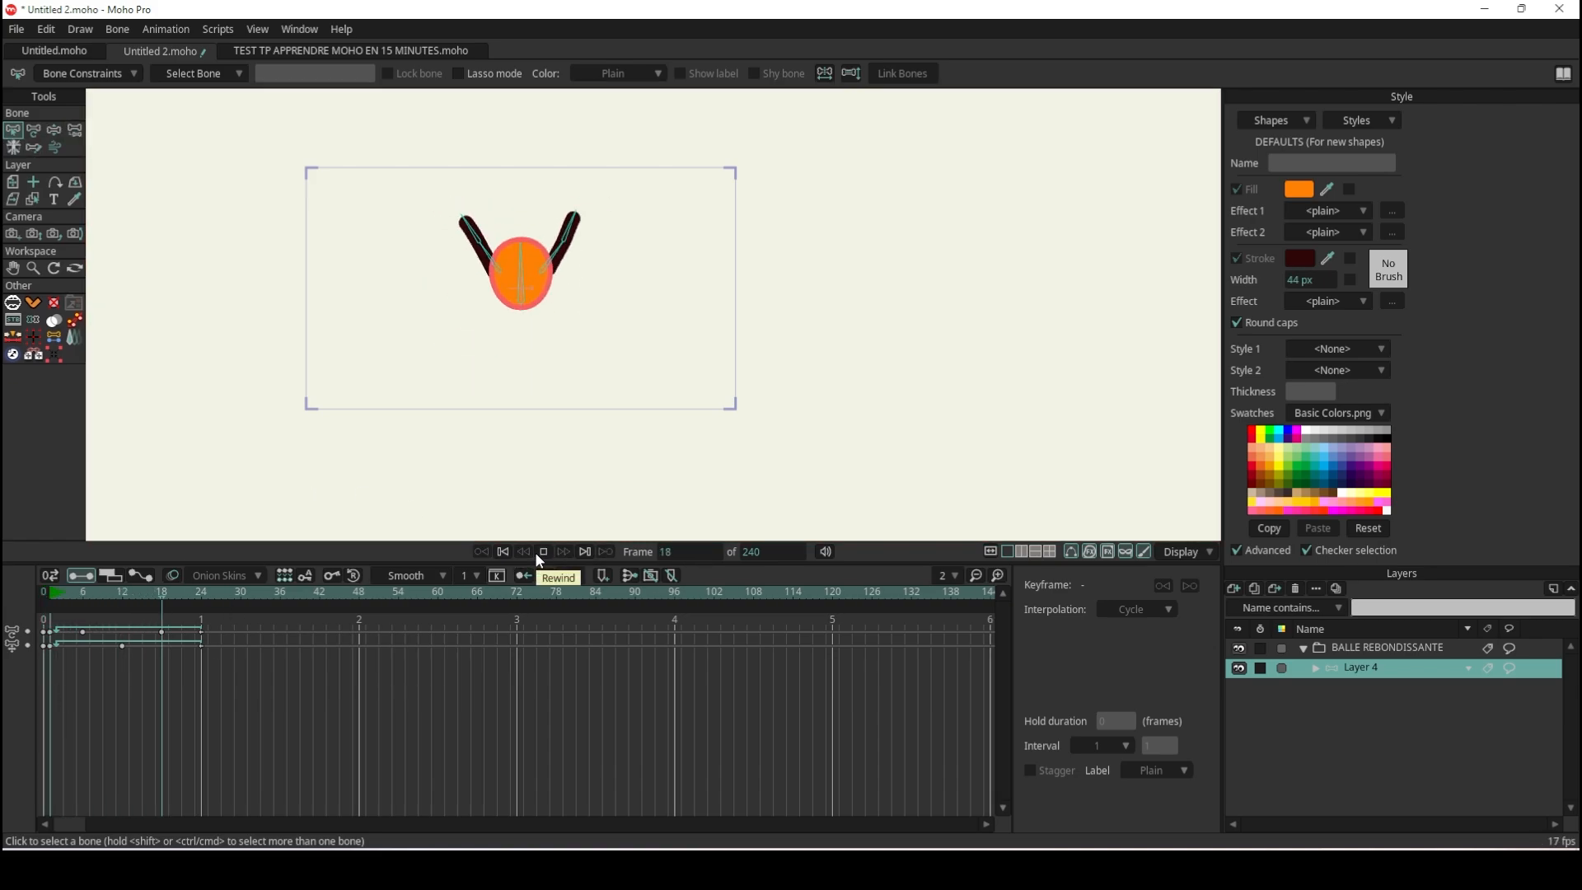
{"action": "left_click", "coordinate": [543, 553]}
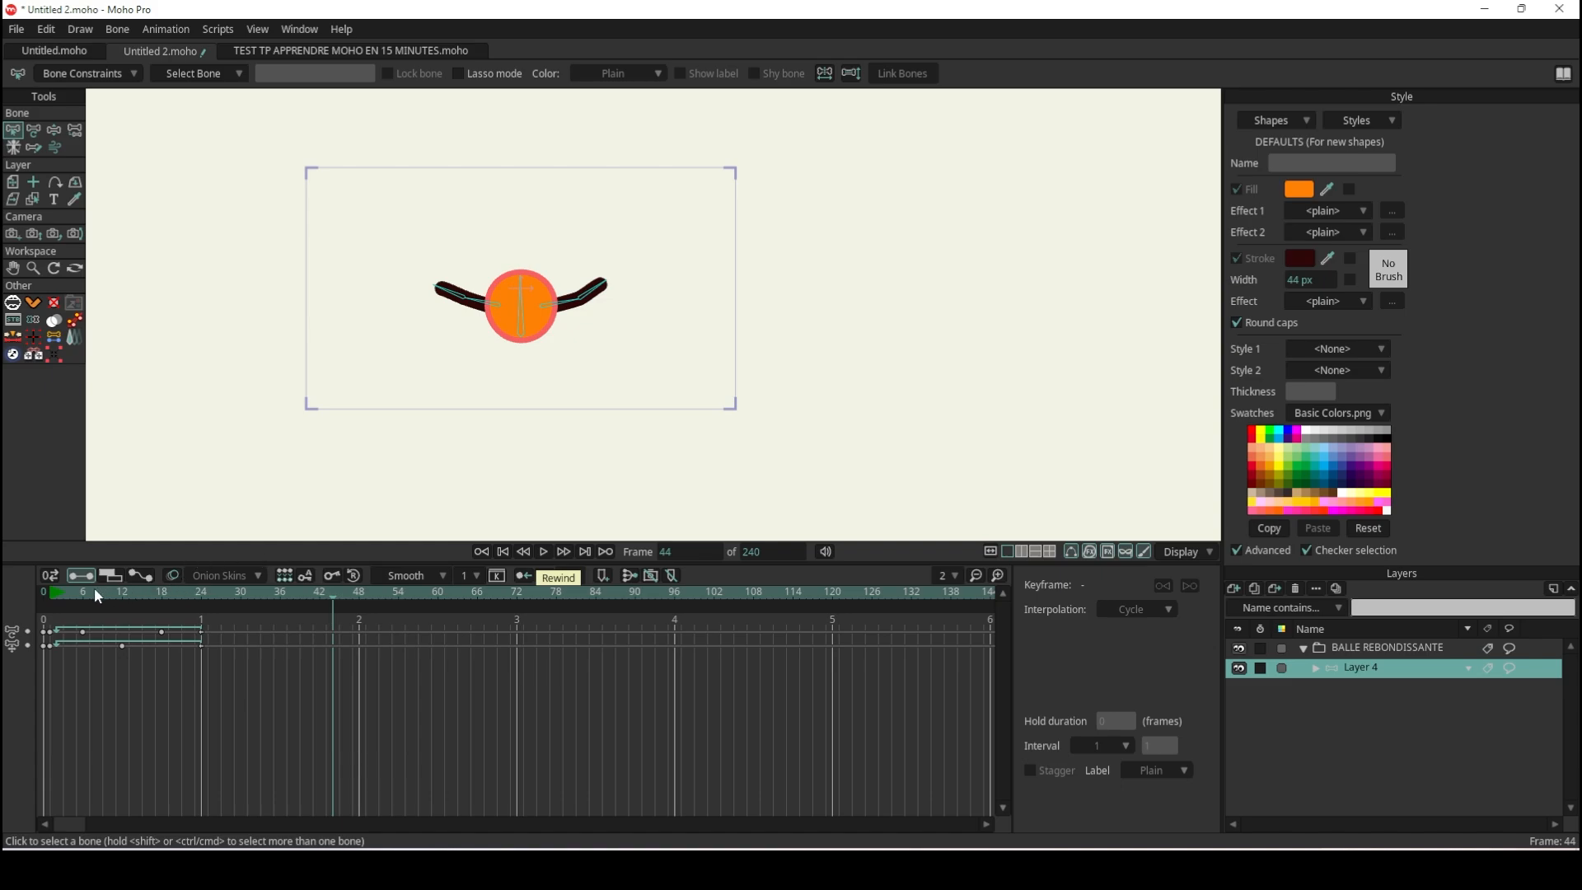
Scrub through the cycle to frame 24, replay the loop close up, and rewind to frame 0.
{"action": "left_click", "coordinate": [73, 593]}
{"action": "left_click_drag", "start_coordinate": [72, 594], "coordinate": [202, 590]}
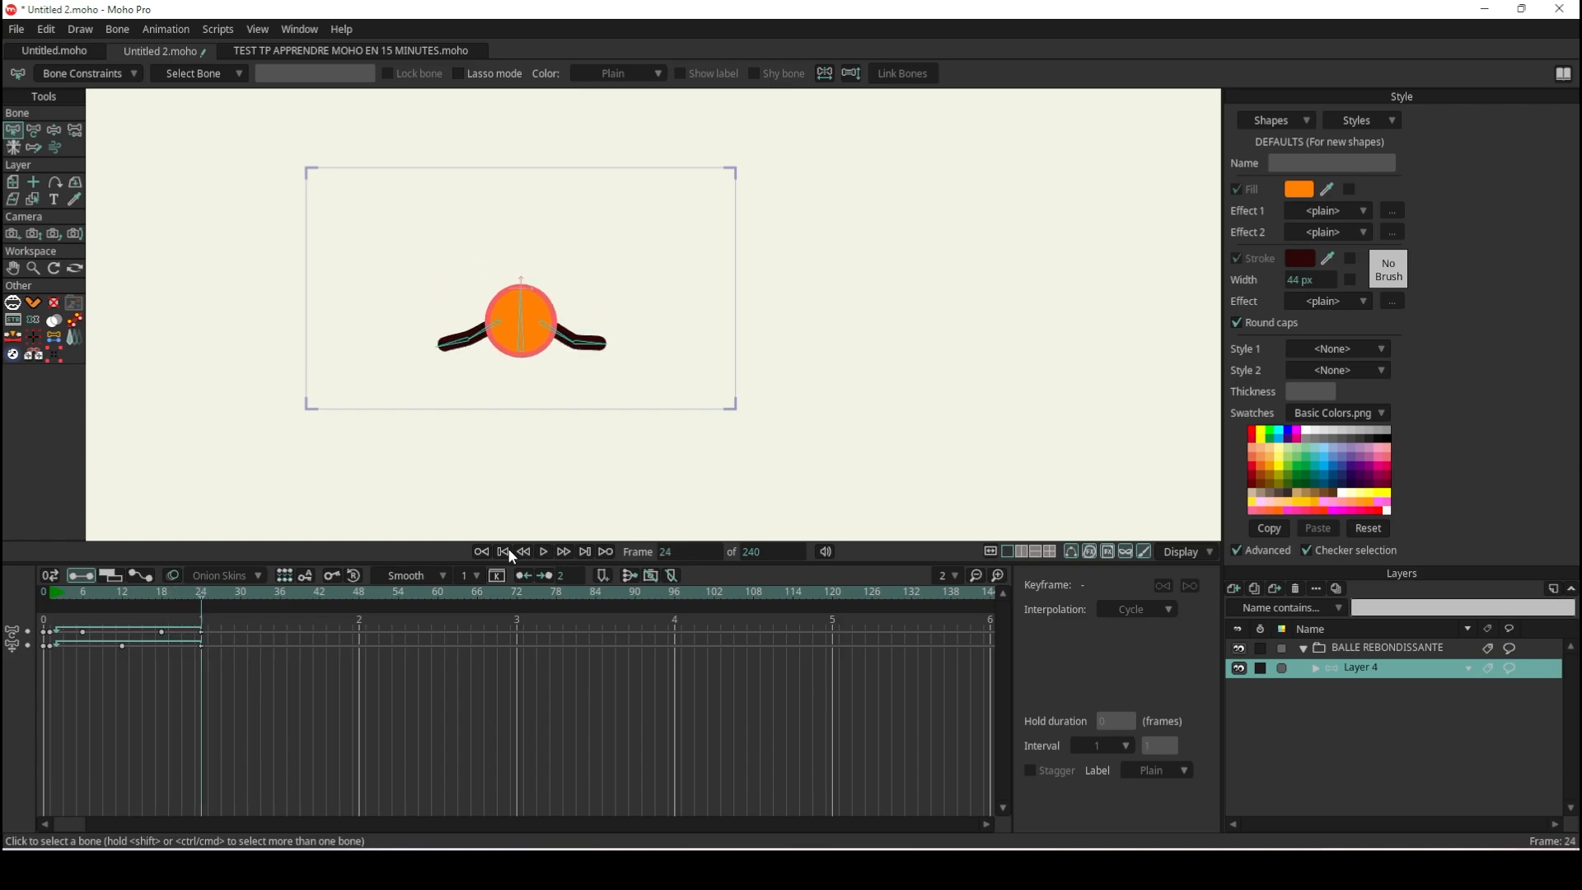
{"action": "left_click", "coordinate": [541, 551]}
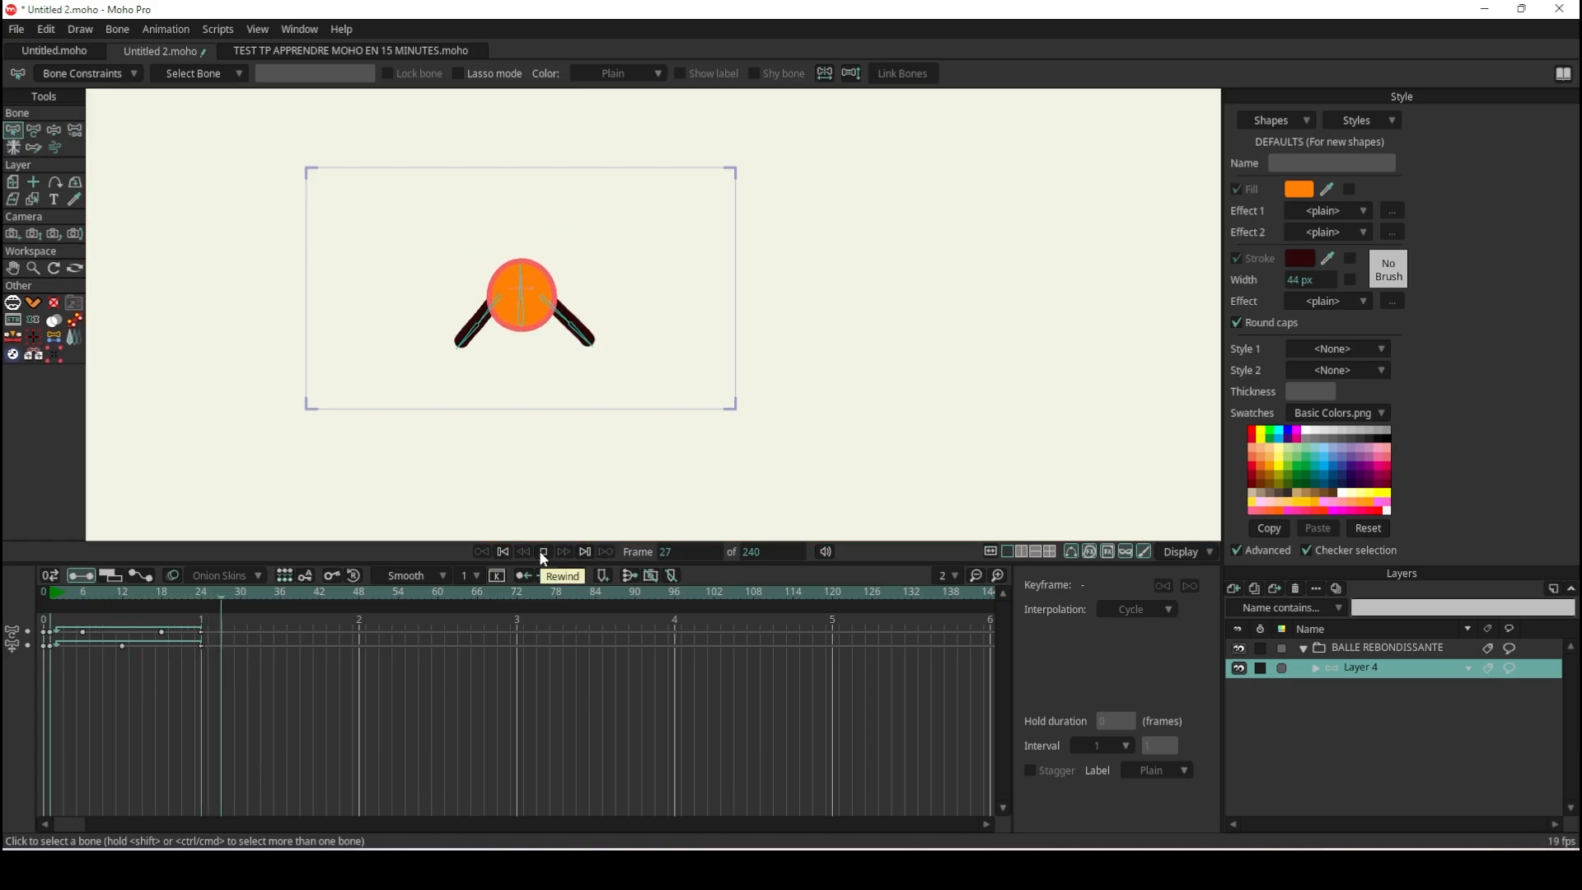
{"action": "scroll", "coordinate": [557, 204], "scroll_direction": "up", "scroll_amount": 4}
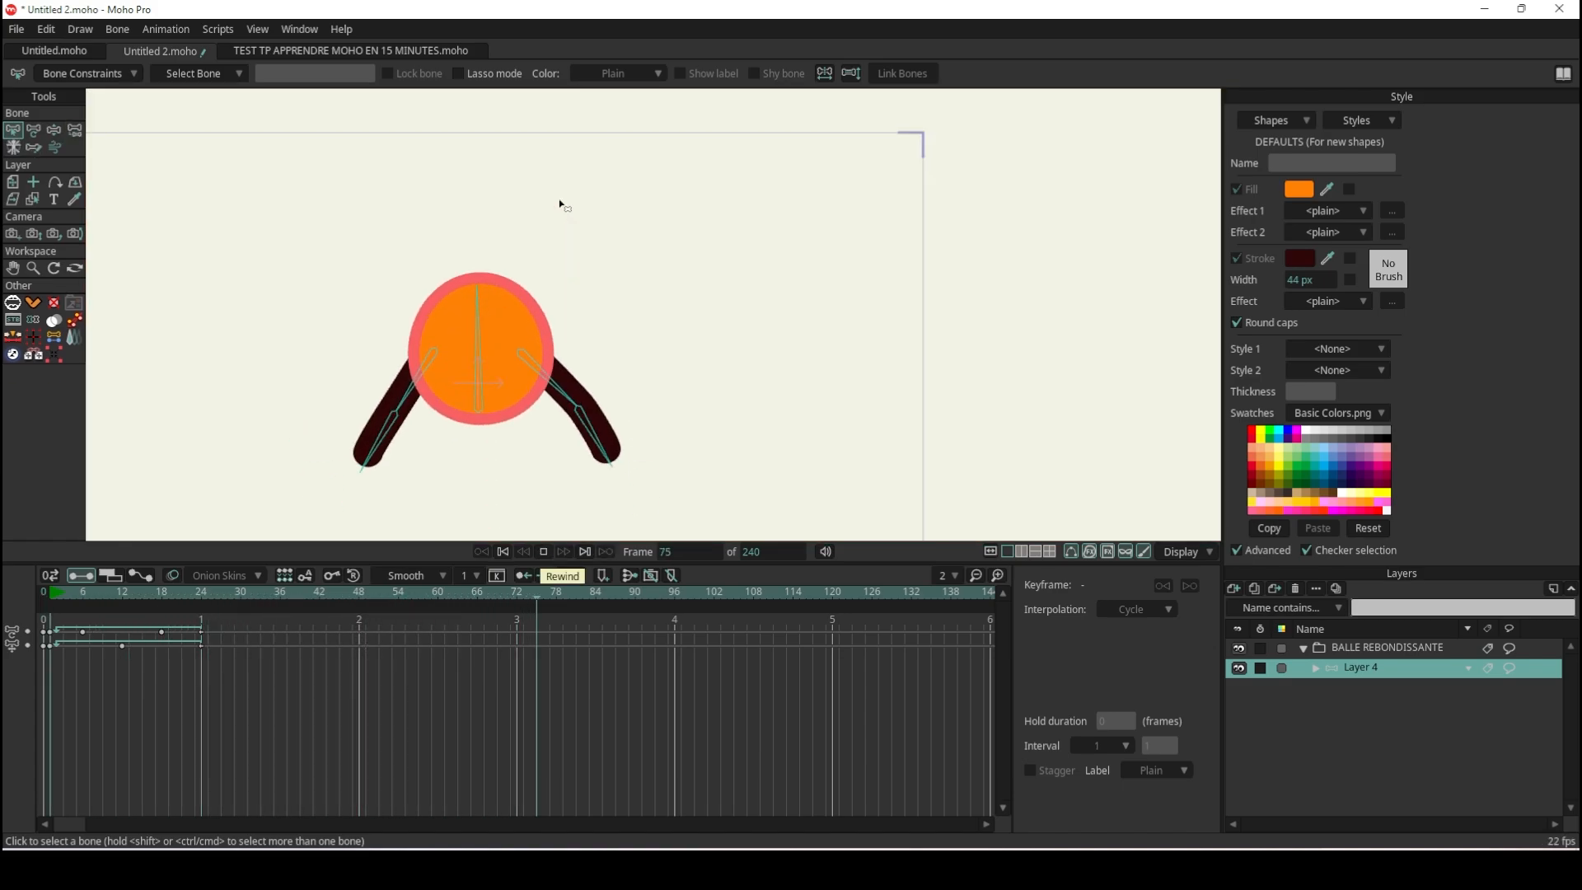
{"action": "scroll", "coordinate": [515, 338], "scroll_direction": "down", "scroll_amount": 4}
{"action": "scroll", "coordinate": [501, 381], "scroll_direction": "up", "scroll_amount": 5}
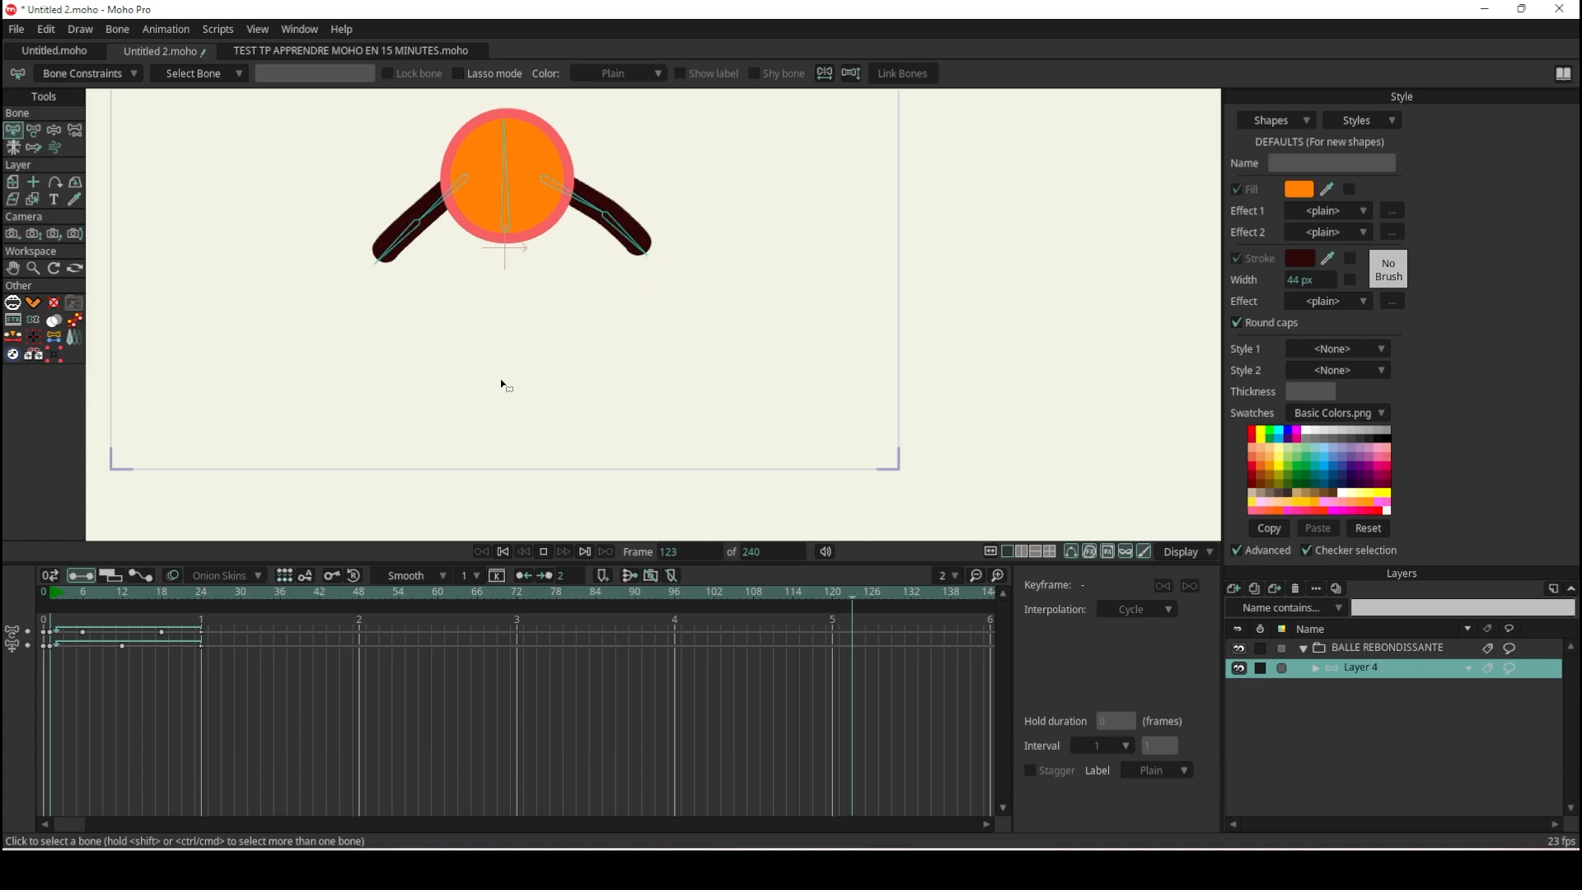
{"action": "left_click", "coordinate": [545, 553]}
{"action": "left_click", "coordinate": [503, 551]}
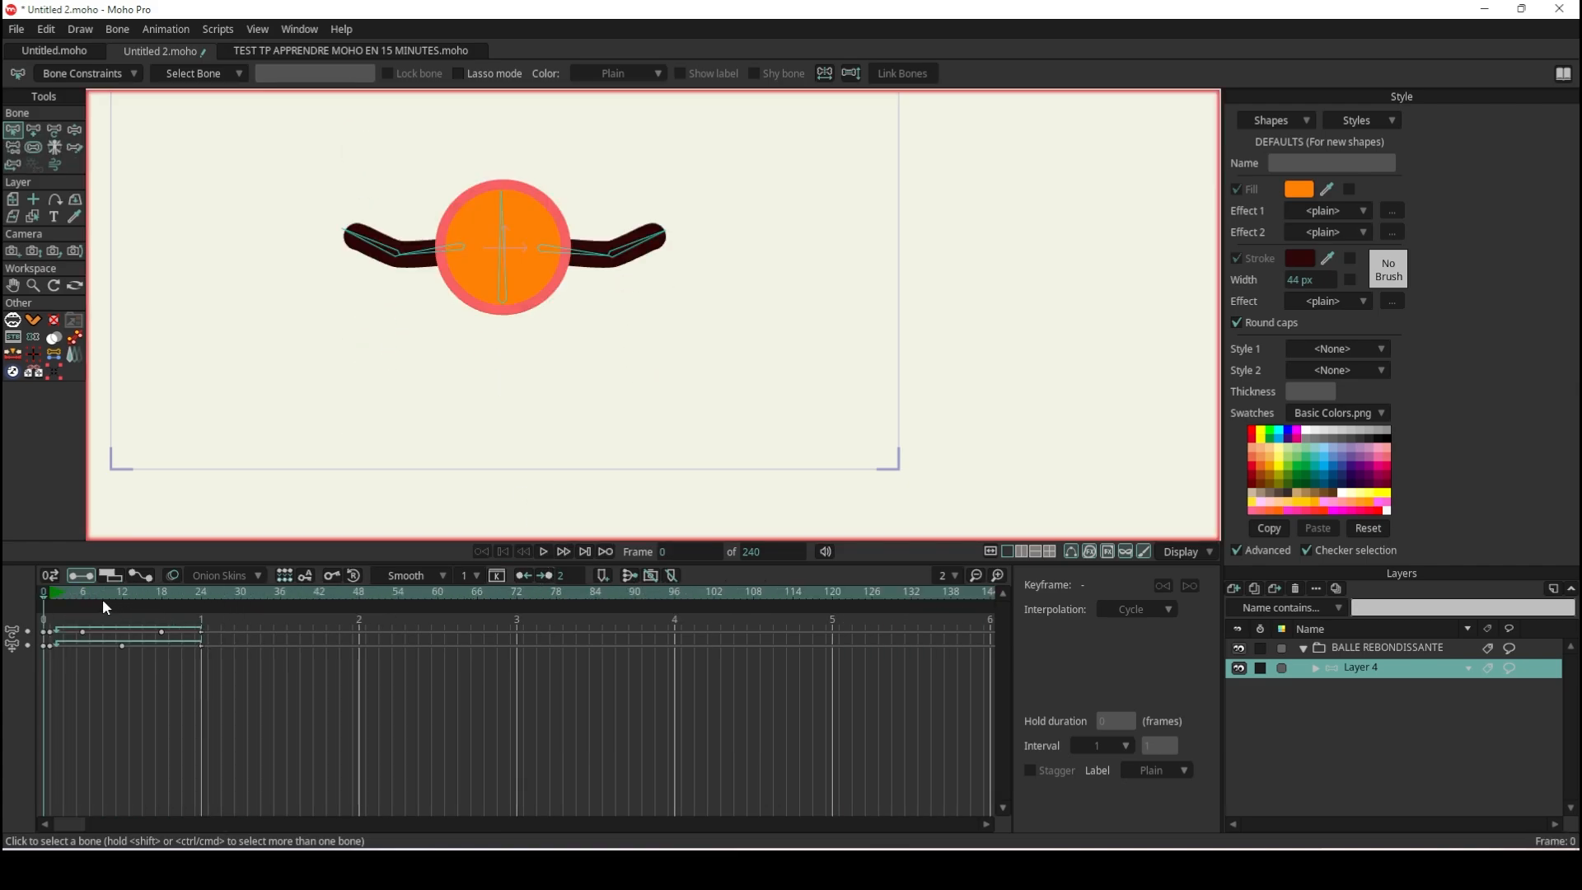
At frame 1, select the ball's central vertical bone B1 and ready it for transforming.
{"action": "left_click_drag", "start_coordinate": [62, 591], "coordinate": [53, 594]}
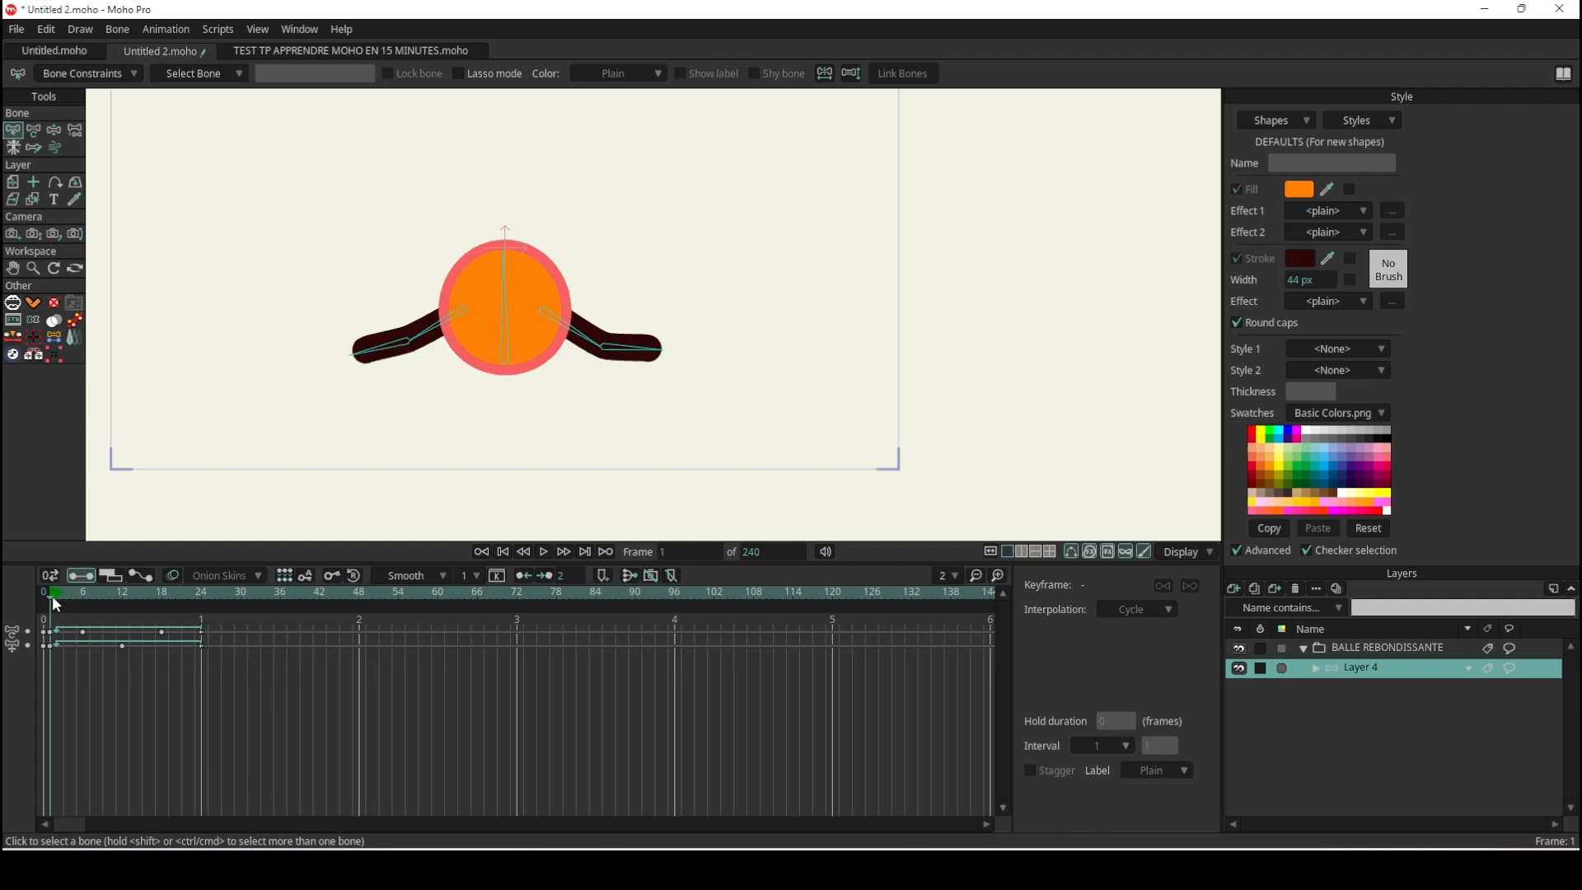
{"action": "left_click", "coordinate": [33, 130]}
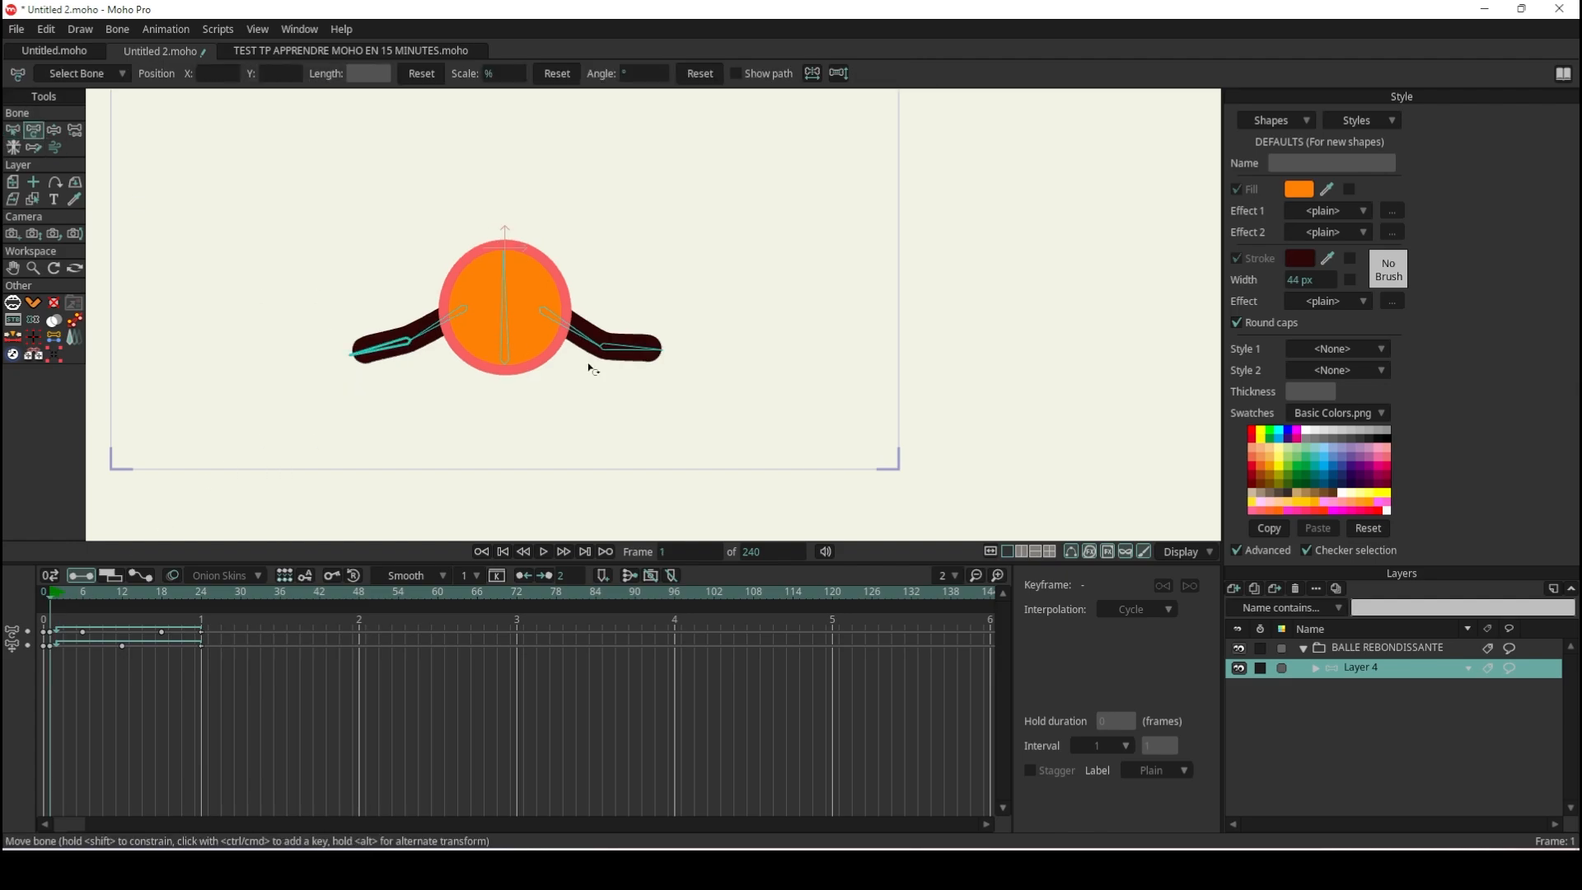
{"action": "scroll", "coordinate": [499, 272], "scroll_direction": "up", "scroll_amount": 3}
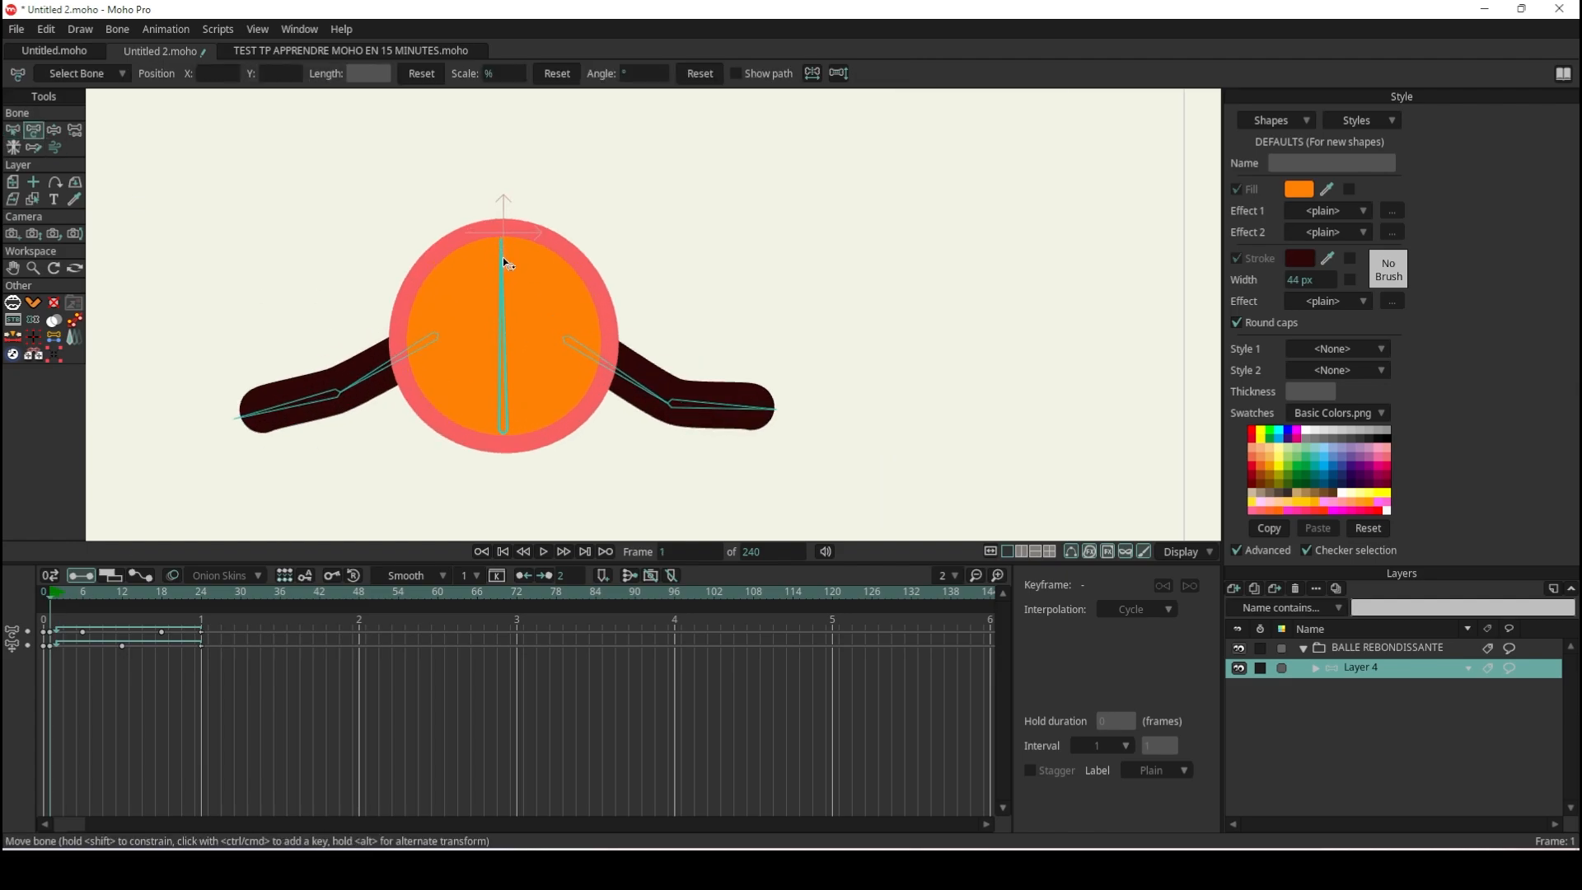
{"action": "left_click", "coordinate": [13, 130]}
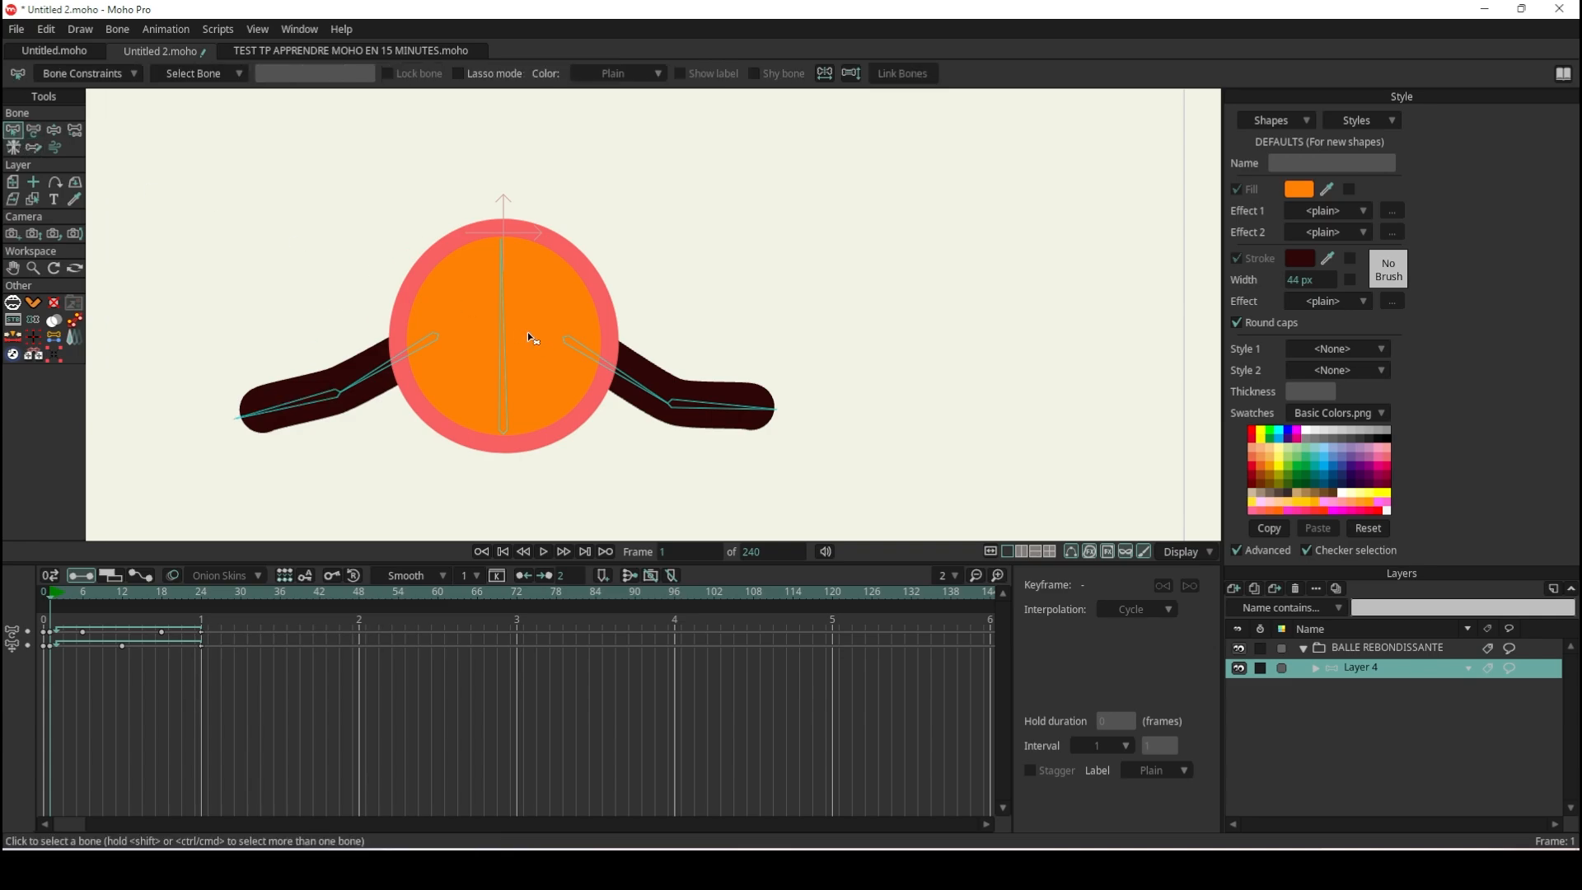
{"action": "left_click", "coordinate": [499, 313]}
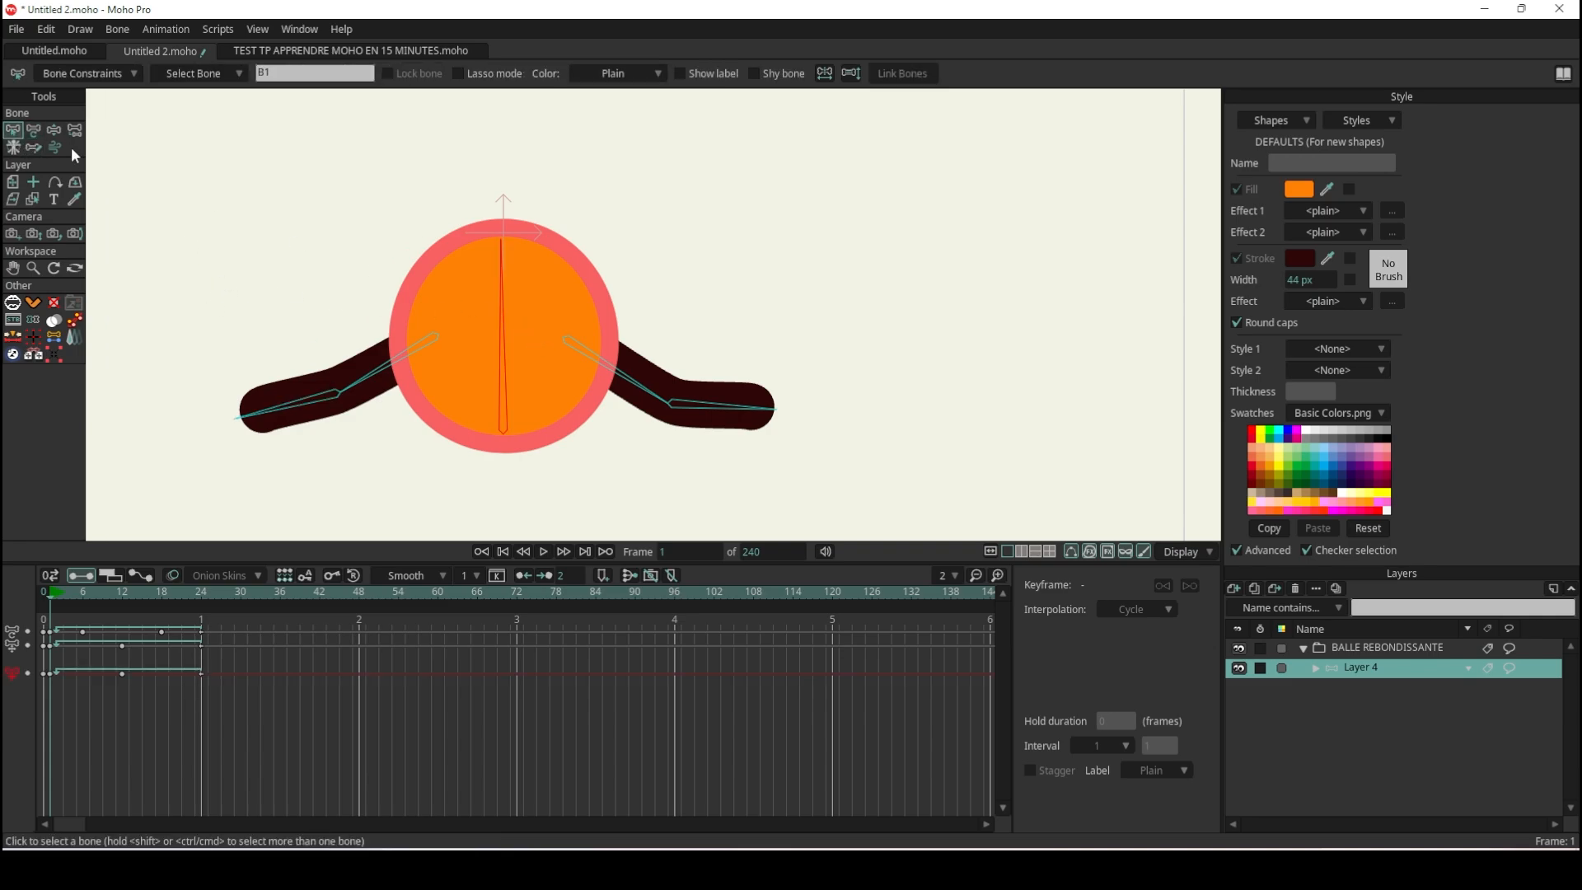
{"action": "left_click", "coordinate": [34, 130]}
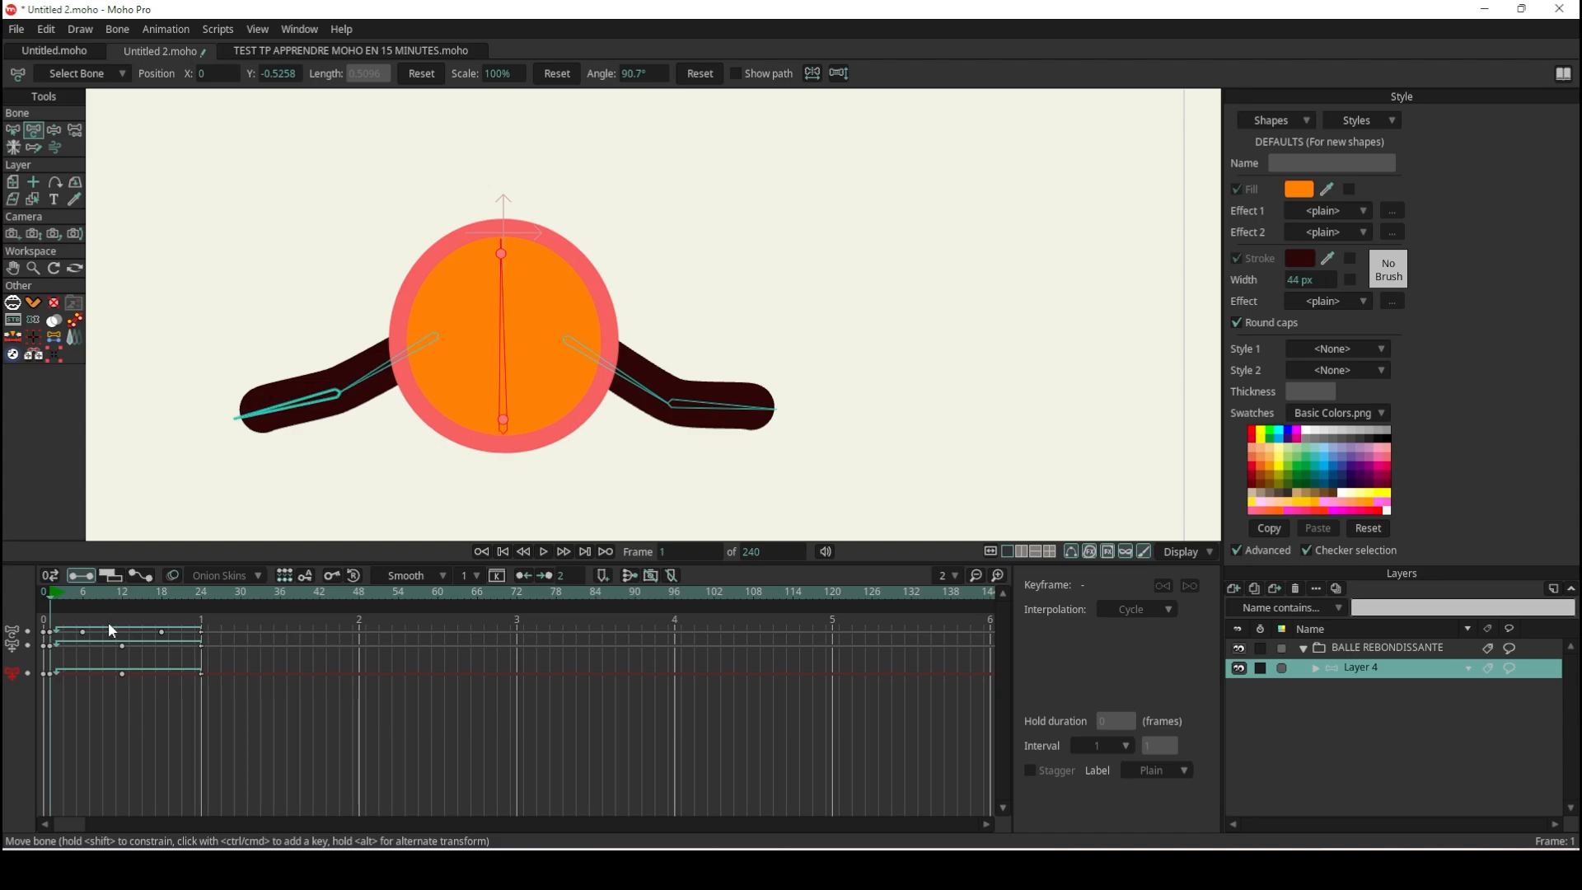
At frame 12, add a scale keyframe to the ball's central bone at its existing 100% scale.
{"action": "left_click", "coordinate": [120, 591]}
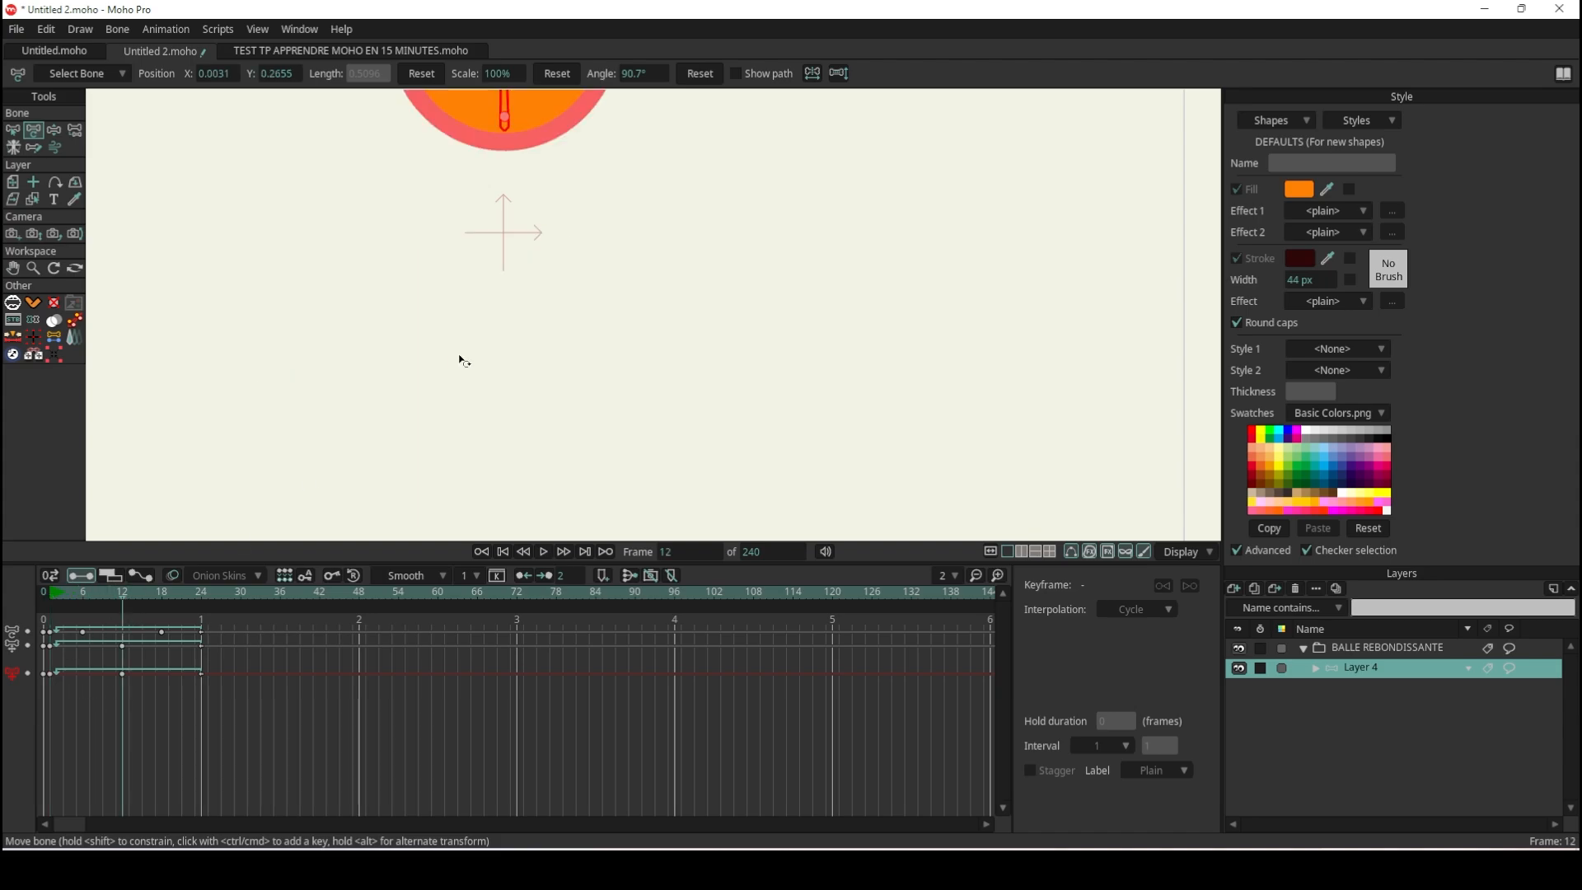
{"action": "scroll", "coordinate": [521, 264], "scroll_direction": "down", "scroll_amount": 2}
{"action": "scroll", "coordinate": [501, 156], "scroll_direction": "up", "scroll_amount": 3}
{"action": "scroll", "coordinate": [470, 375], "scroll_direction": "down", "scroll_amount": 5}
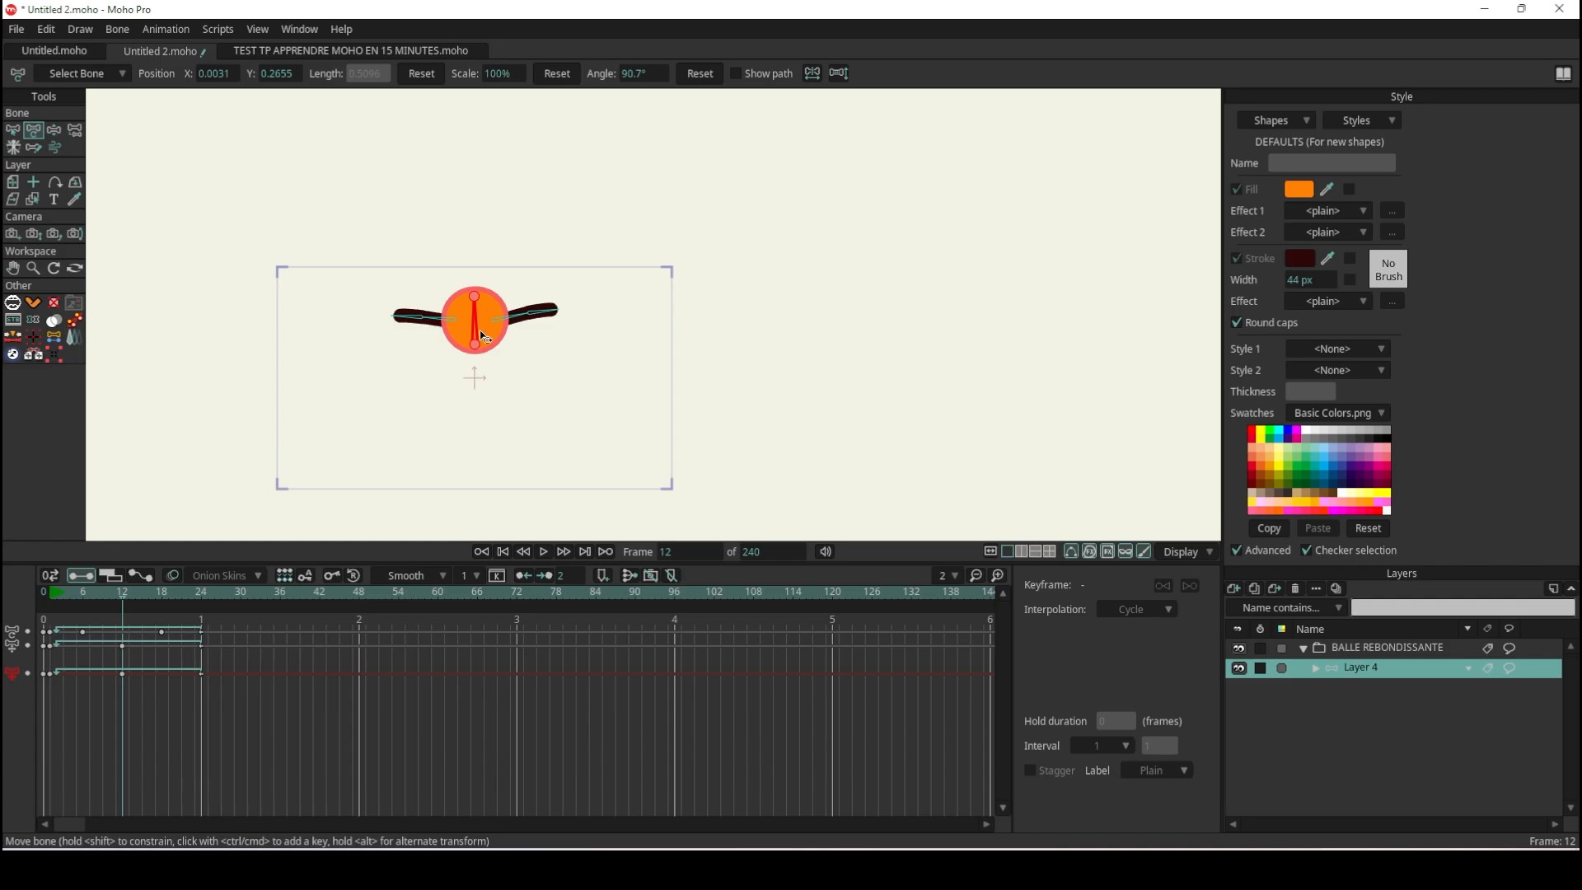
{"action": "scroll", "coordinate": [464, 298], "scroll_direction": "up", "scroll_amount": 3}
{"action": "scroll", "coordinate": [469, 300], "scroll_direction": "up", "scroll_amount": 3}
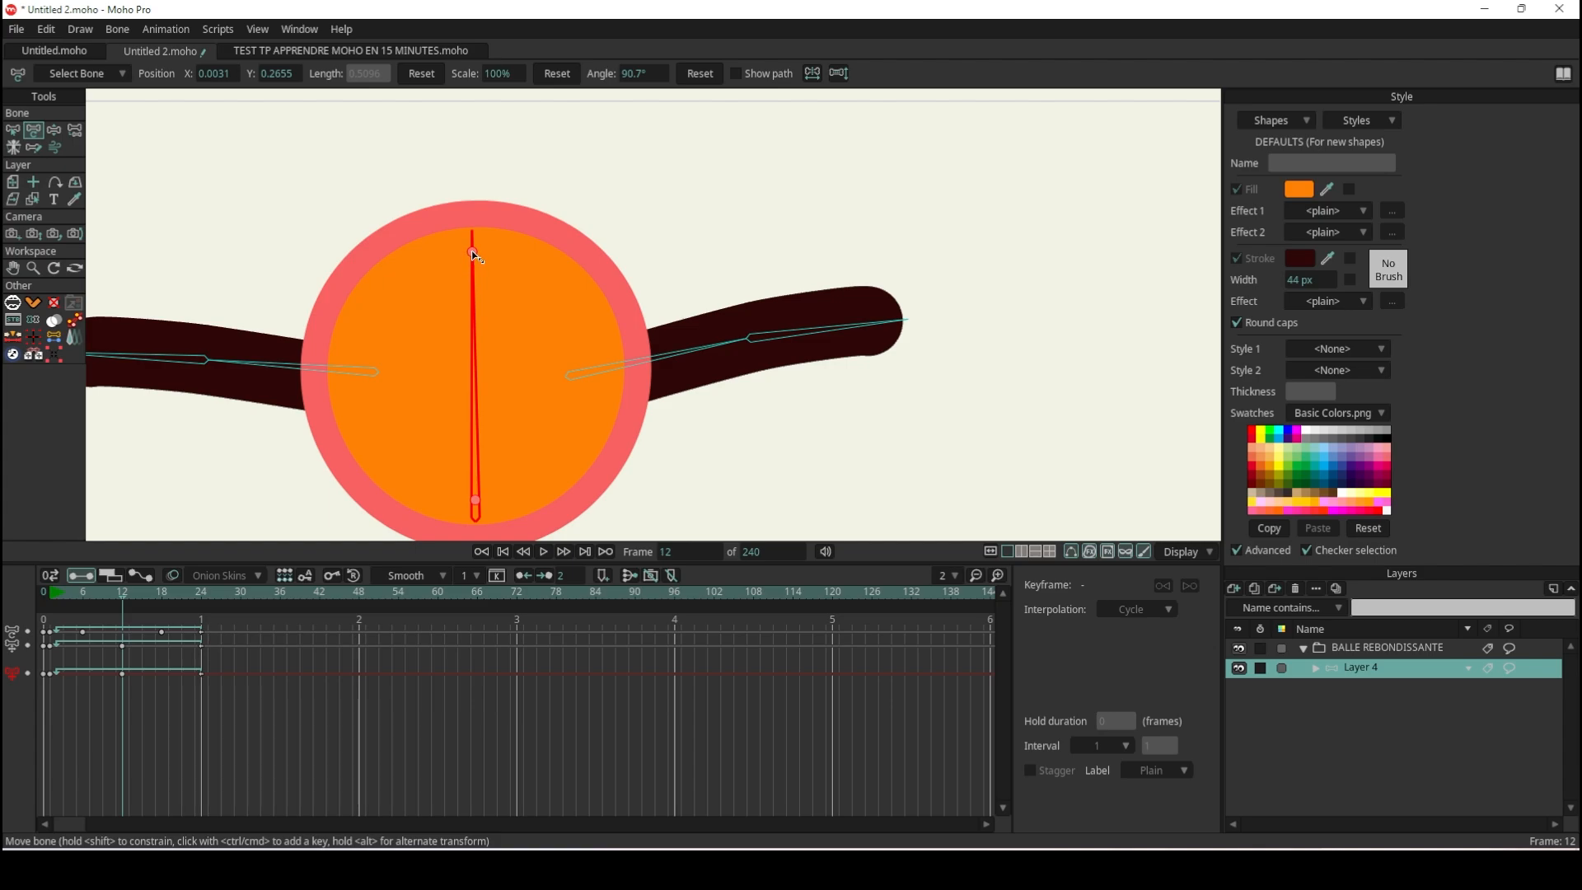
{"action": "left_click", "coordinate": [471, 250], "text": "ctrl"}
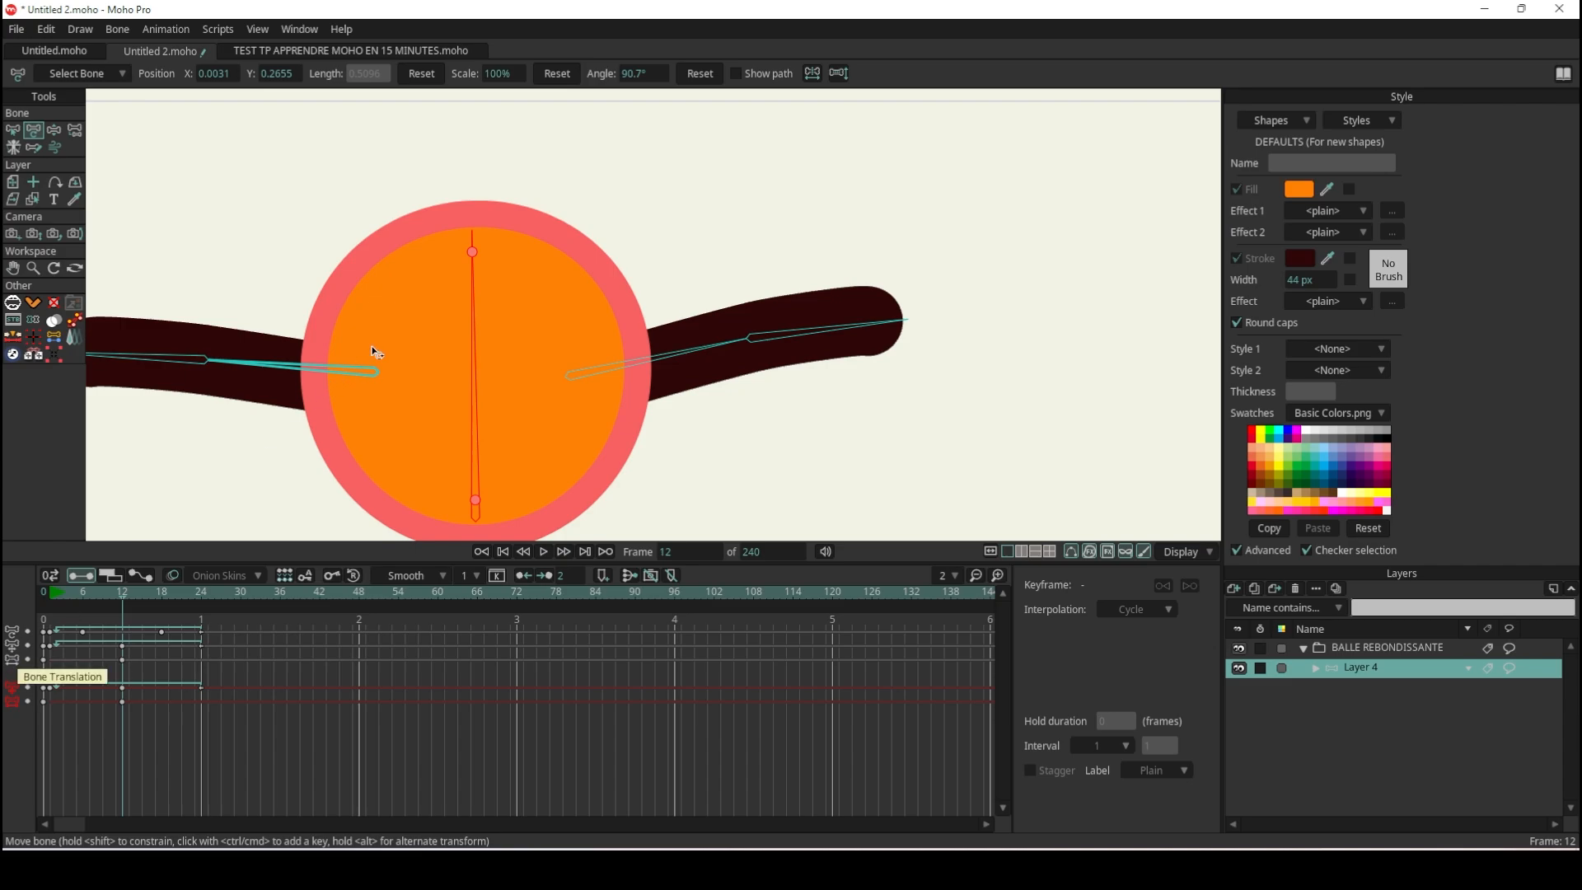
At frame 1, squash the ball by scaling its central bone down to 77%.
{"action": "scroll", "coordinate": [458, 399], "scroll_direction": "down", "scroll_amount": 5}
{"action": "scroll", "coordinate": [429, 339], "scroll_direction": "up", "scroll_amount": 3}
{"action": "left_click", "coordinate": [80, 630]}
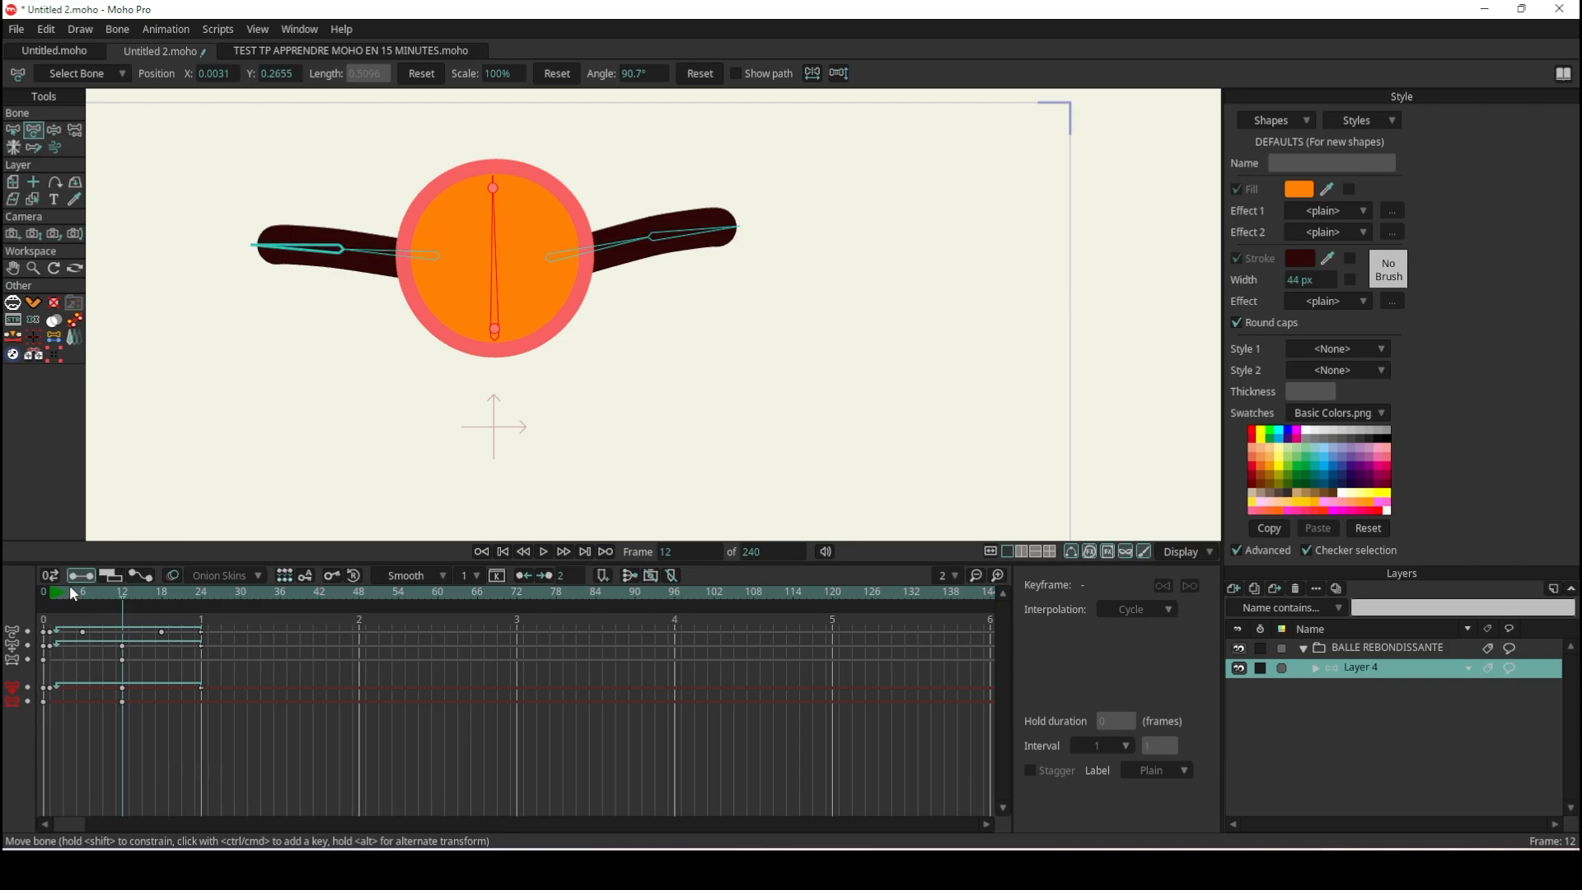
{"action": "left_click_drag", "start_coordinate": [69, 587], "coordinate": [49, 594]}
{"action": "scroll", "coordinate": [448, 422], "scroll_direction": "down", "scroll_amount": 2}
{"action": "scroll", "coordinate": [469, 418], "scroll_direction": "up", "scroll_amount": 3}
{"action": "left_click_drag", "start_coordinate": [453, 364], "coordinate": [428, 383]}
{"action": "scroll", "coordinate": [459, 334], "scroll_direction": "down", "scroll_amount": 3}
{"action": "scroll", "coordinate": [463, 351], "scroll_direction": "up", "scroll_amount": 1}
{"action": "scroll", "coordinate": [472, 386], "scroll_direction": "up", "scroll_amount": 1}
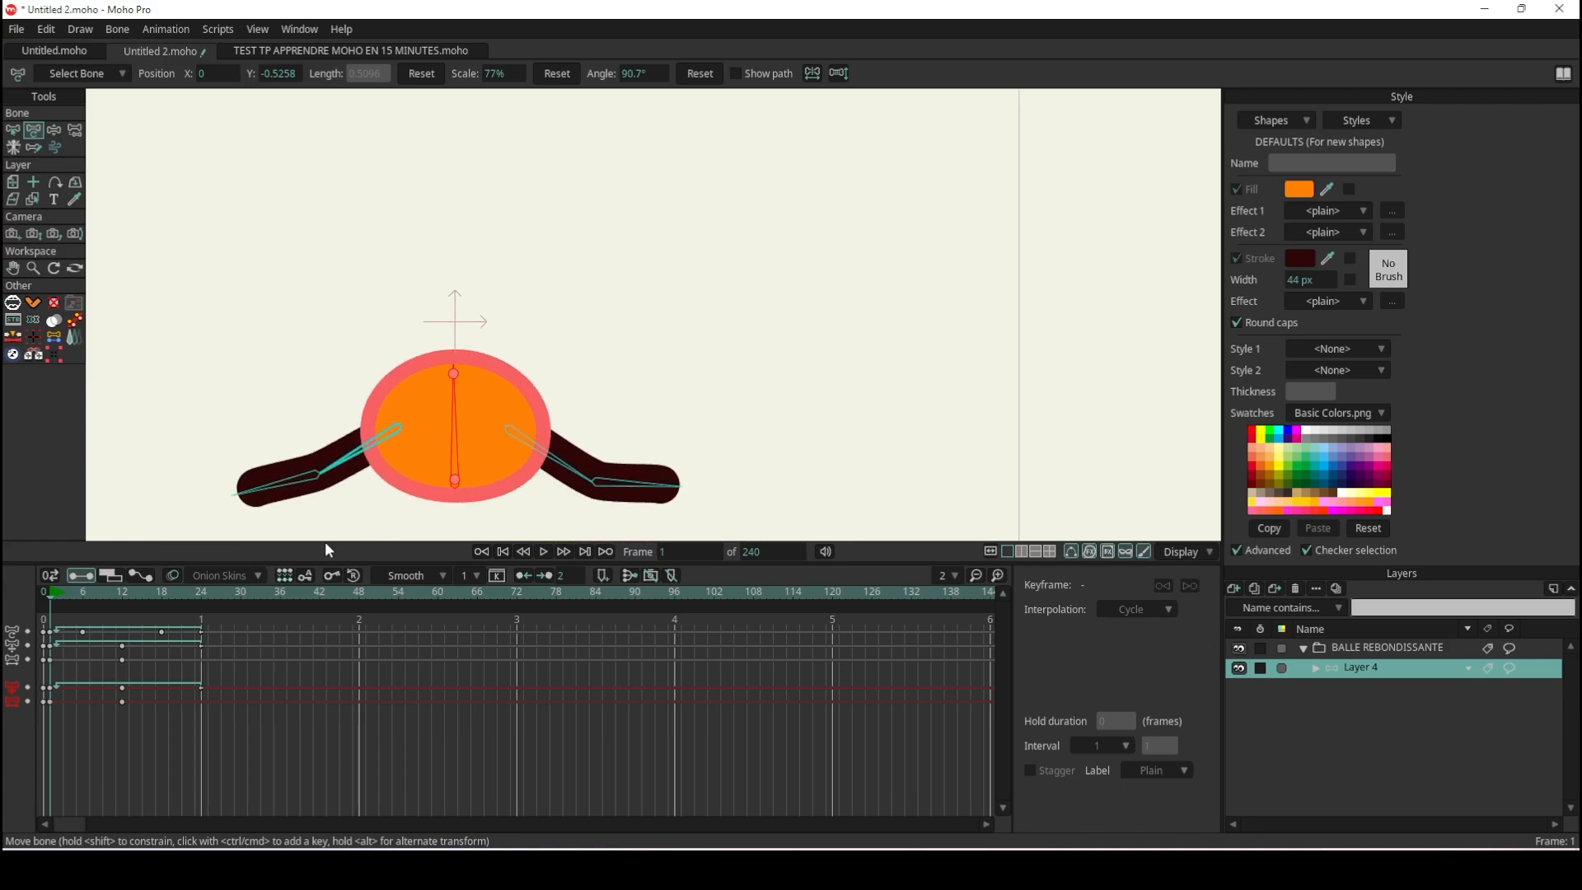
Stretch the ball by scaling its central bone to about 127.7% at frame 6 and 126% at frame 18.
{"action": "mouse_move", "coordinate": [71, 590]}
{"action": "left_mouse_down"}
{"action": "mouse_move", "coordinate": [100, 591]}
{"action": "mouse_move", "coordinate": [83, 598]}
{"action": "left_mouse_up"}
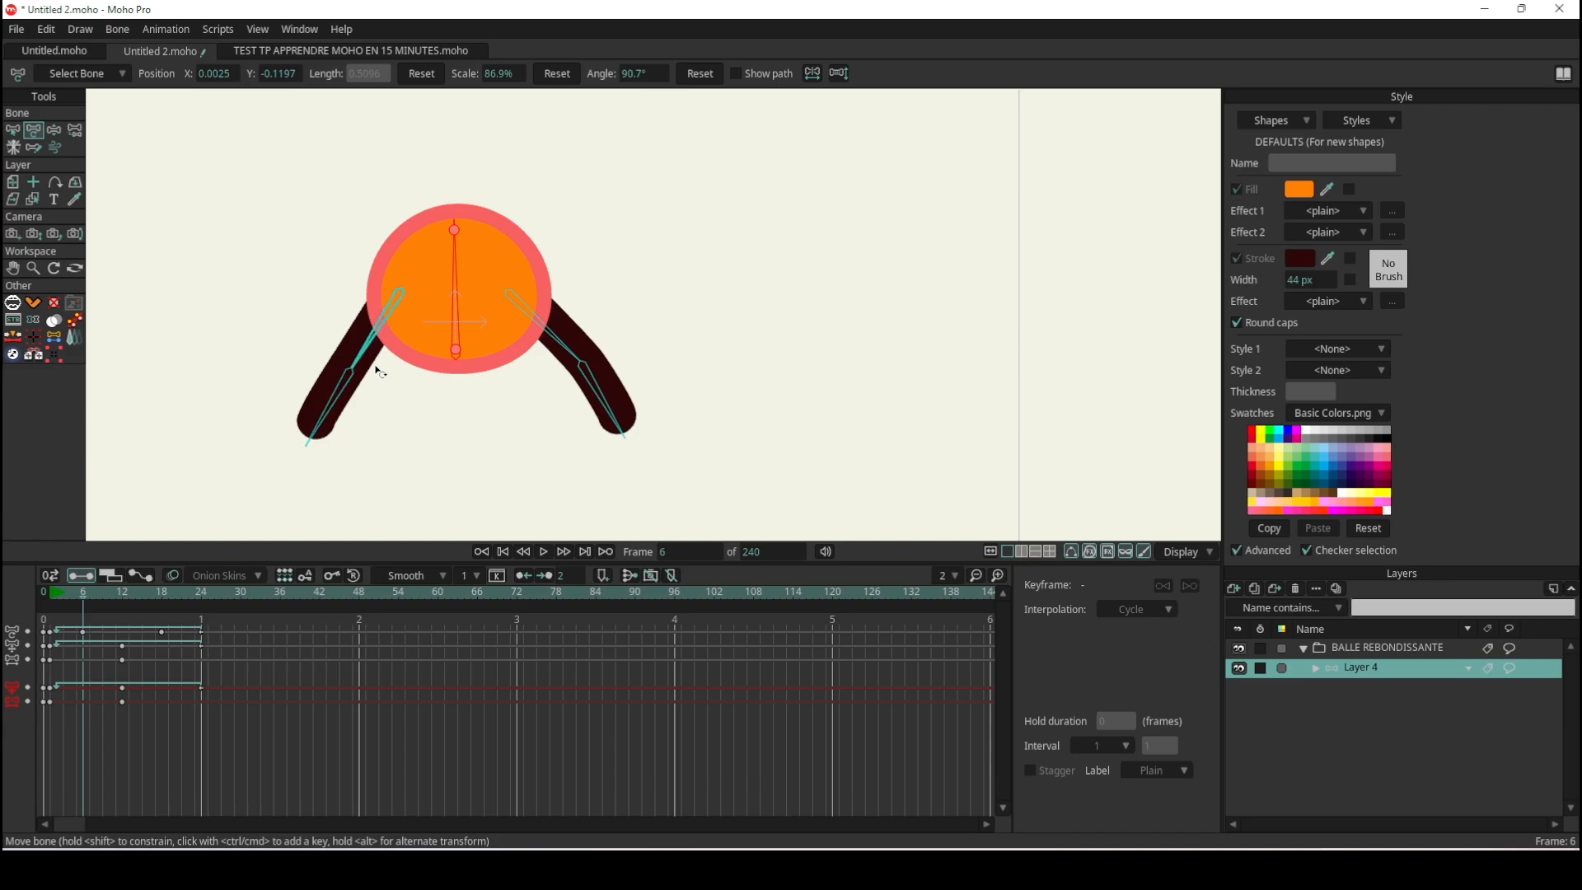
{"action": "left_click_drag", "start_coordinate": [454, 230], "coordinate": [493, 254]}
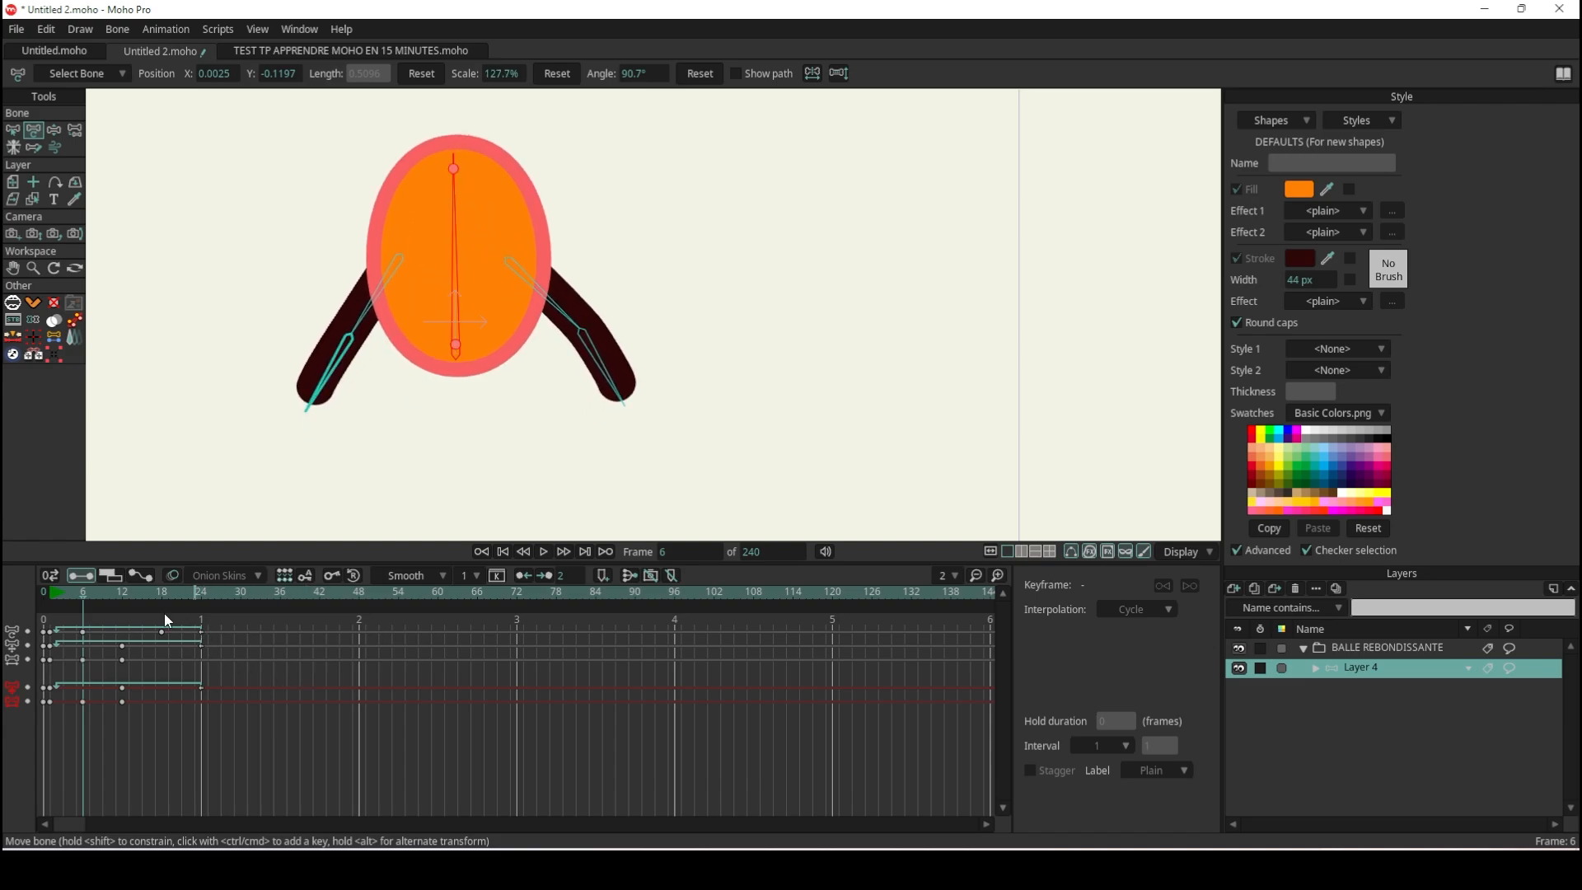
{"action": "left_click_drag", "start_coordinate": [83, 590], "coordinate": [162, 596]}
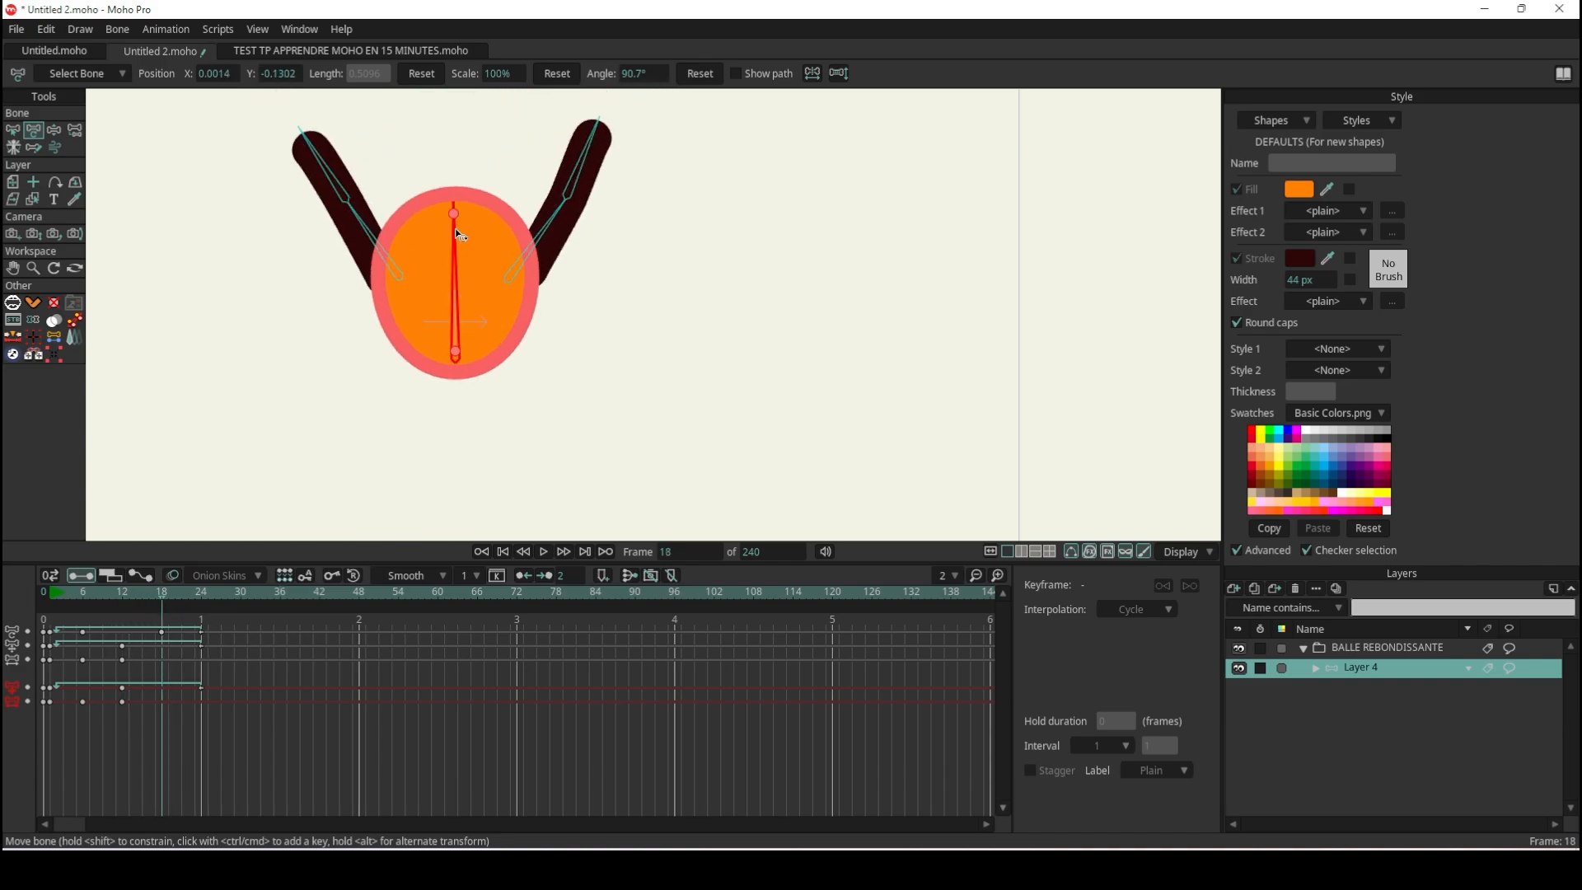
{"action": "left_click_drag", "start_coordinate": [455, 216], "coordinate": [476, 186]}
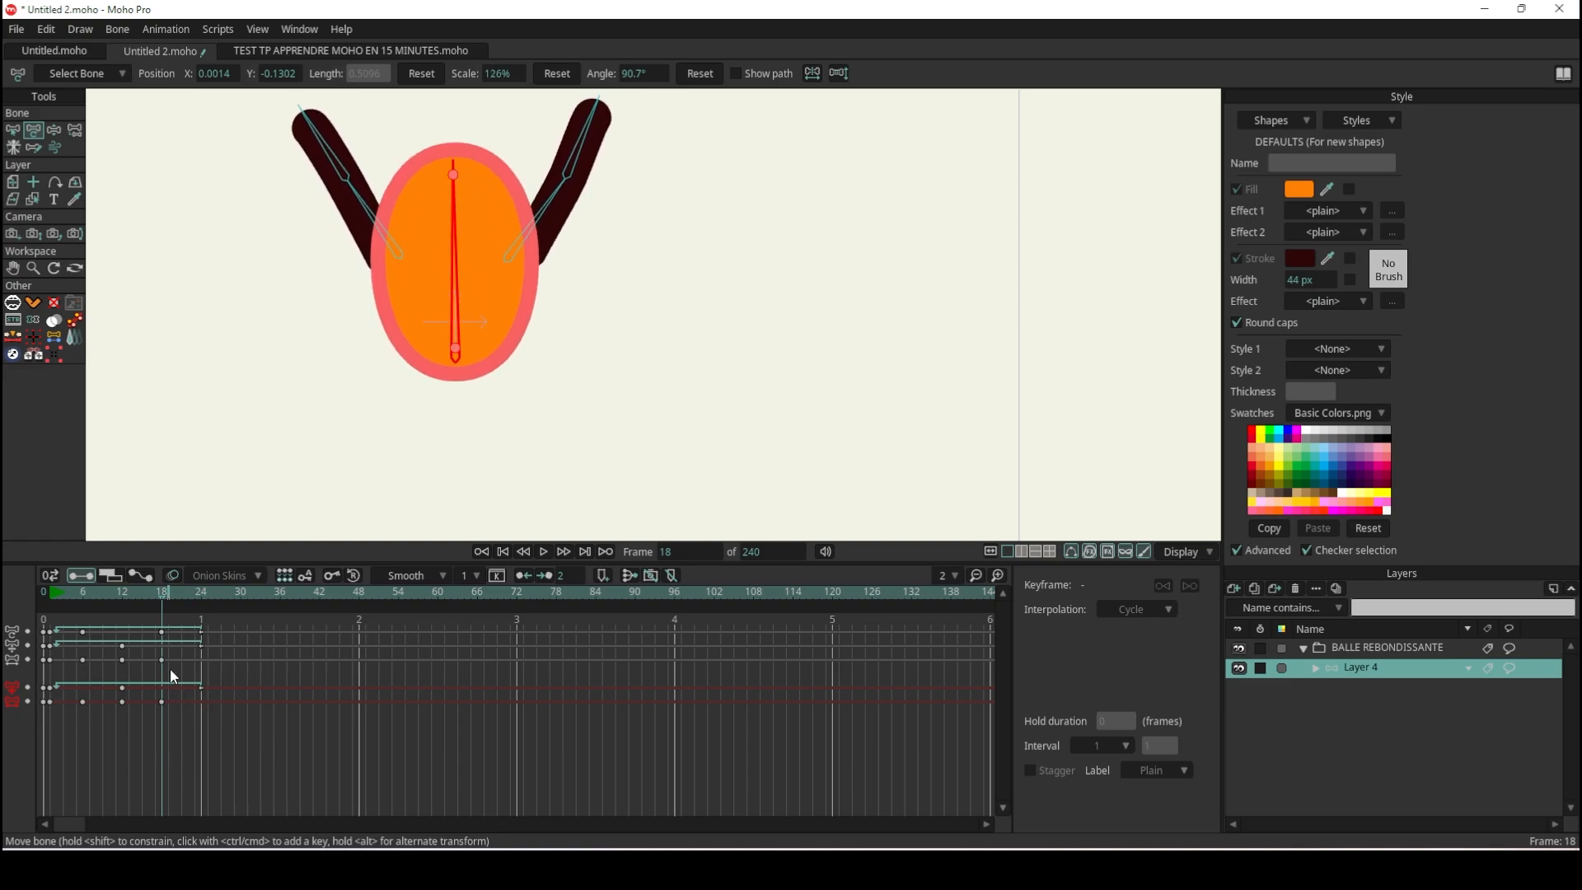
Copy the bone scale keyframe from frame 1 to frame 24 so the squash repeats at the end.
{"action": "left_click", "coordinate": [202, 595]}
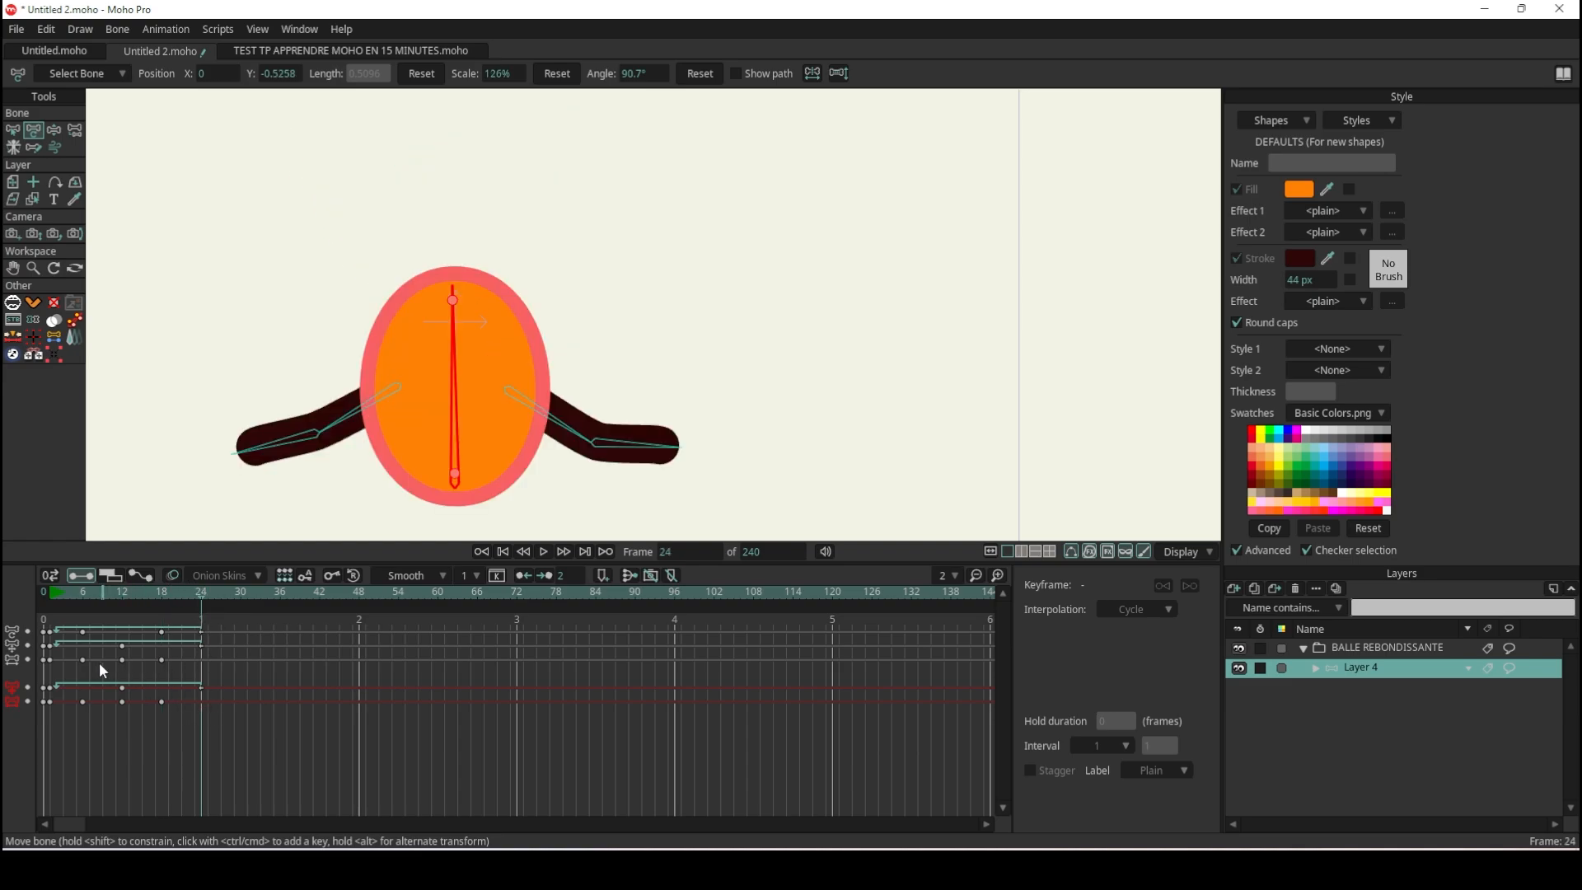
{"action": "left_click", "coordinate": [51, 659]}
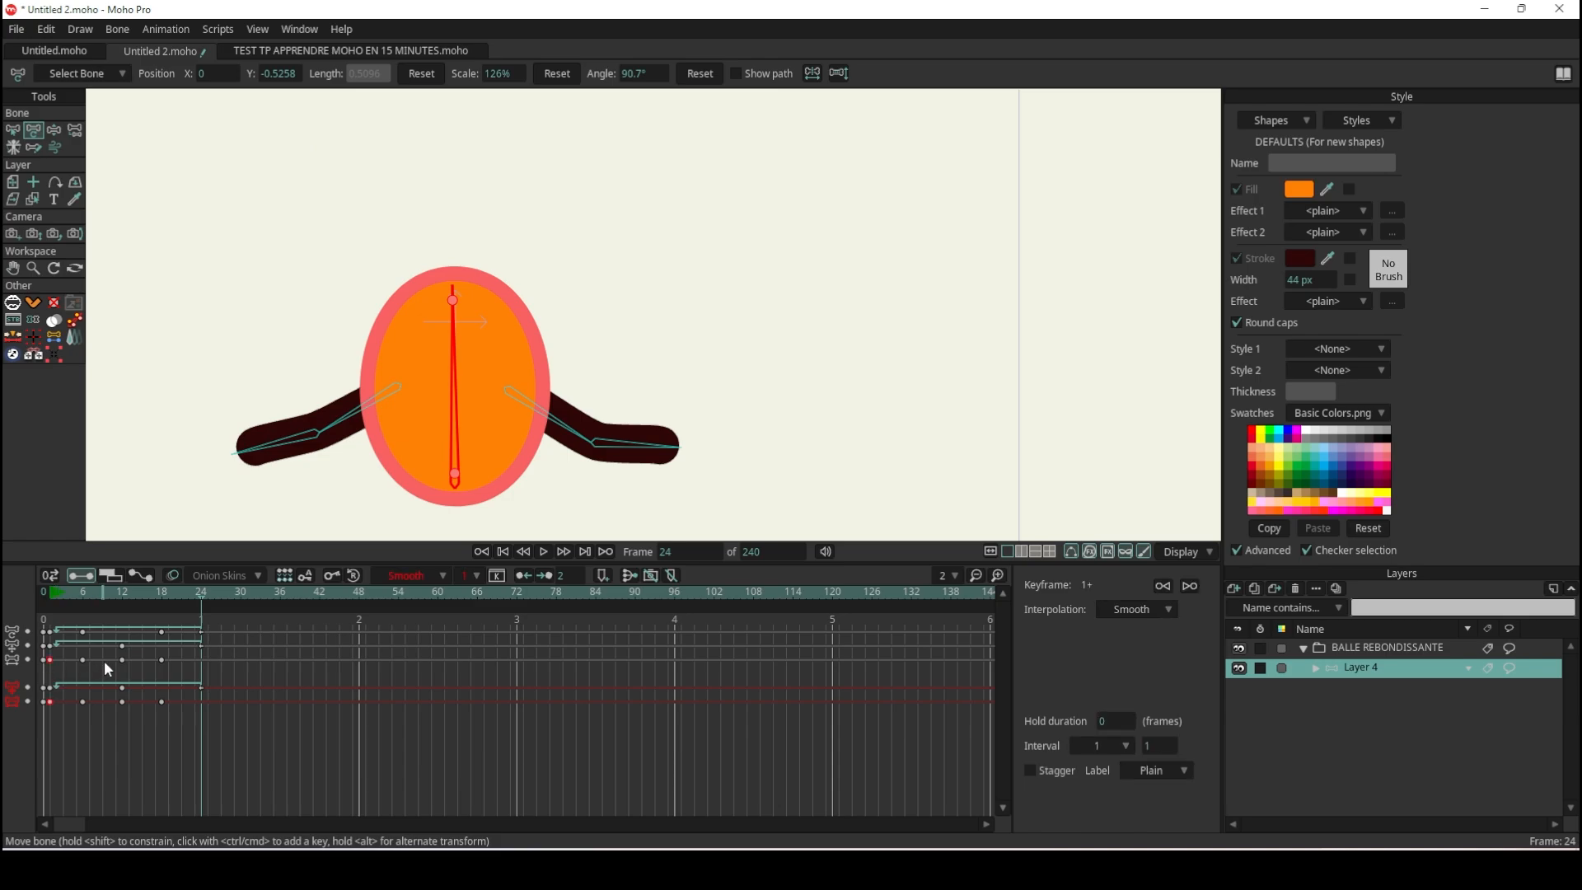
{"action": "key", "text": "ctrl+v"}
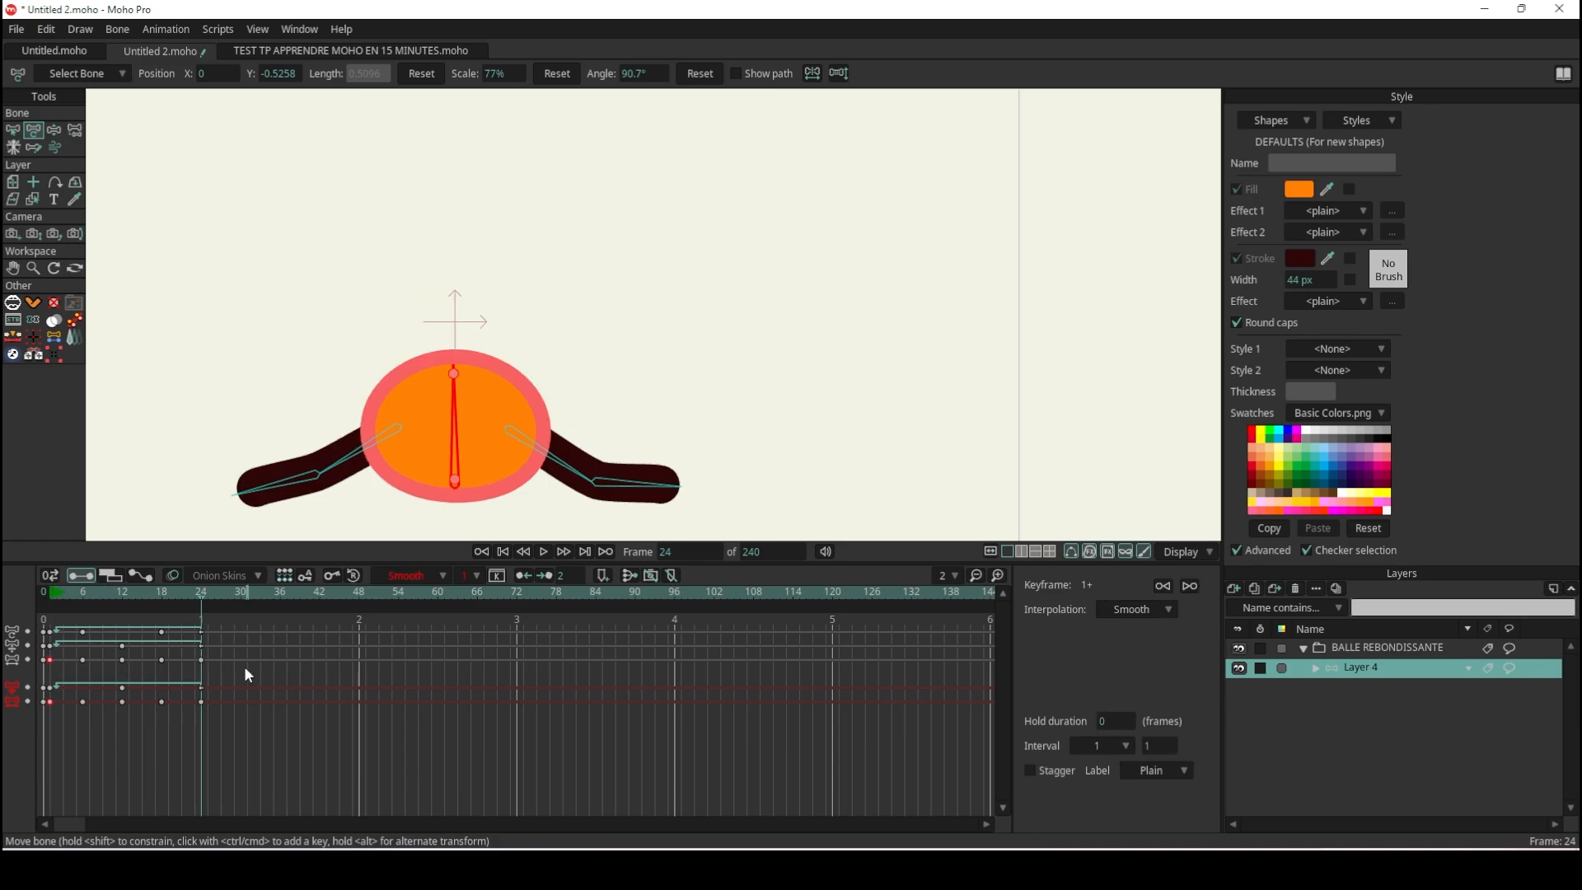
Play the squash and stretch from the first frames, and stop at frame 24.
{"action": "left_click_drag", "start_coordinate": [107, 602], "coordinate": [14, 607]}
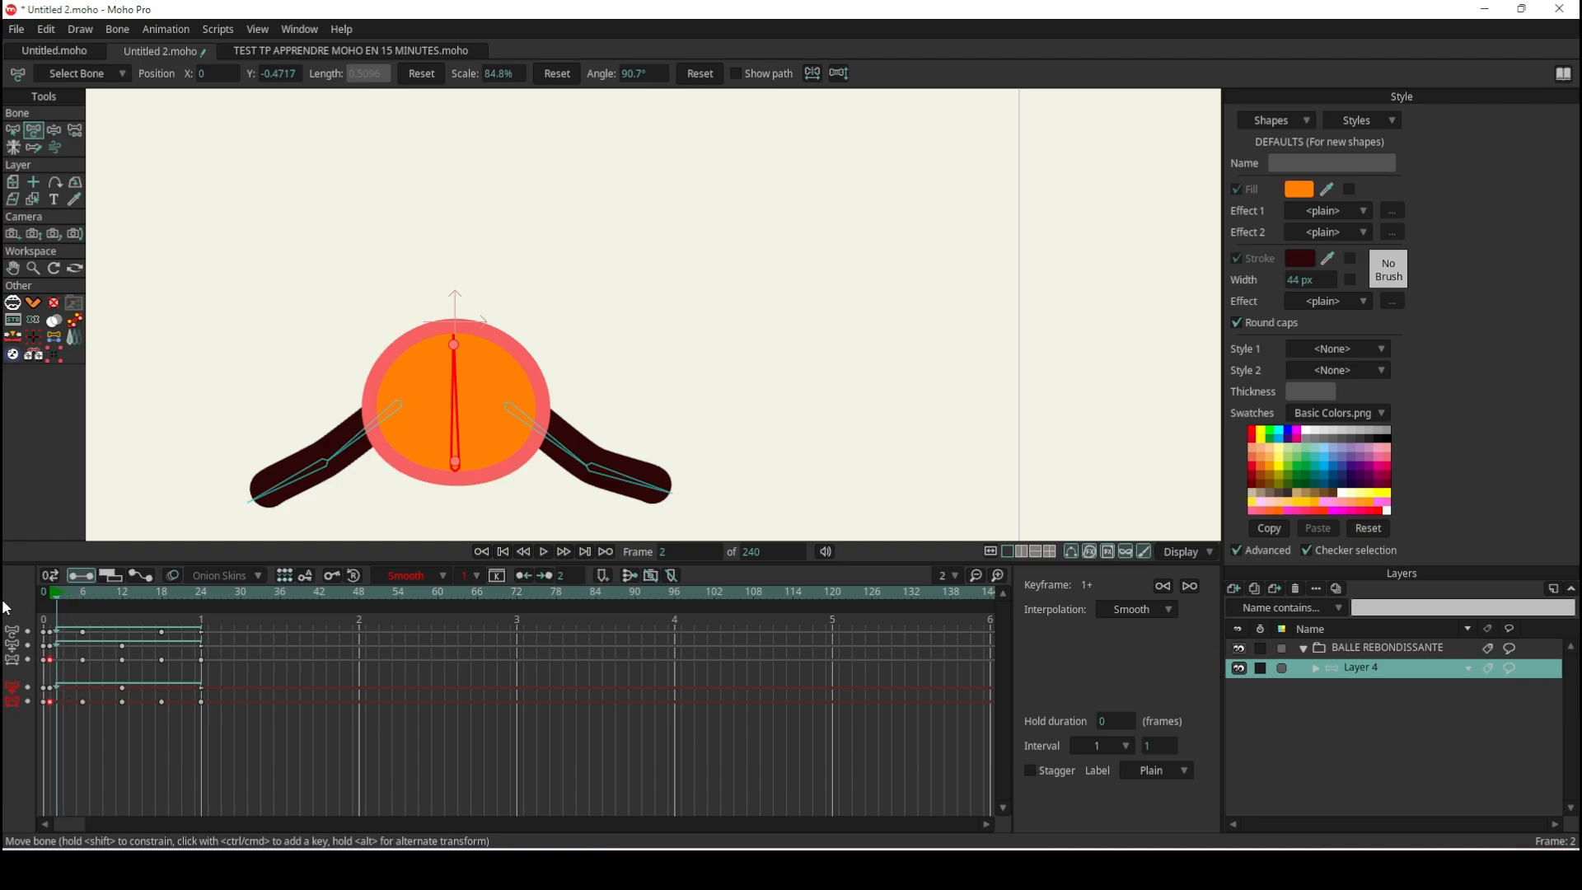
{"action": "left_click", "coordinate": [541, 552]}
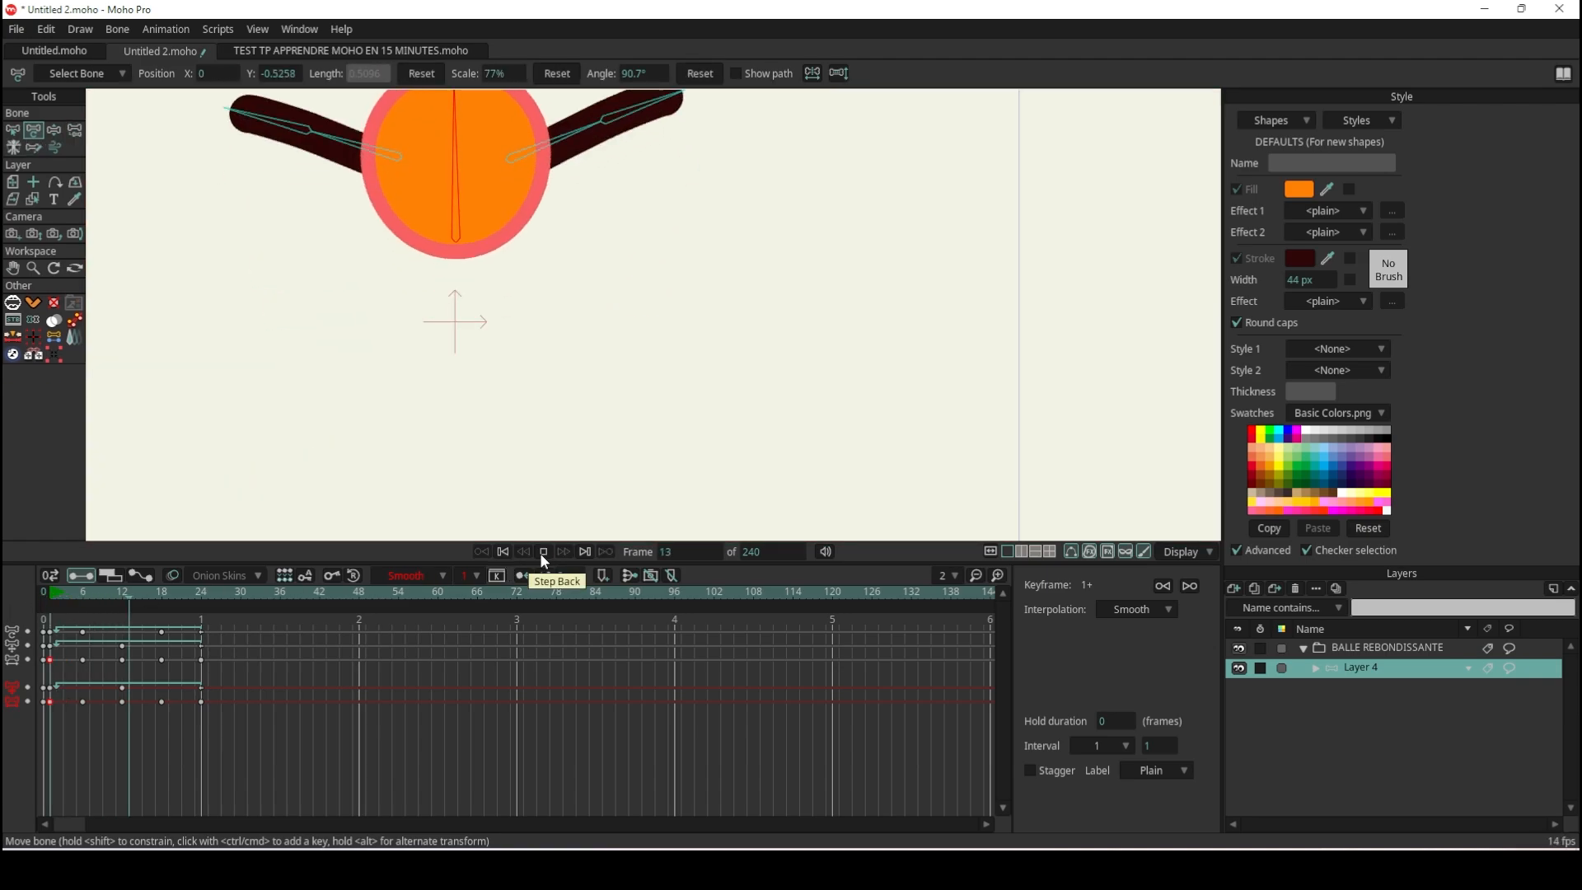
{"action": "left_click_drag", "start_coordinate": [175, 593], "coordinate": [207, 598]}
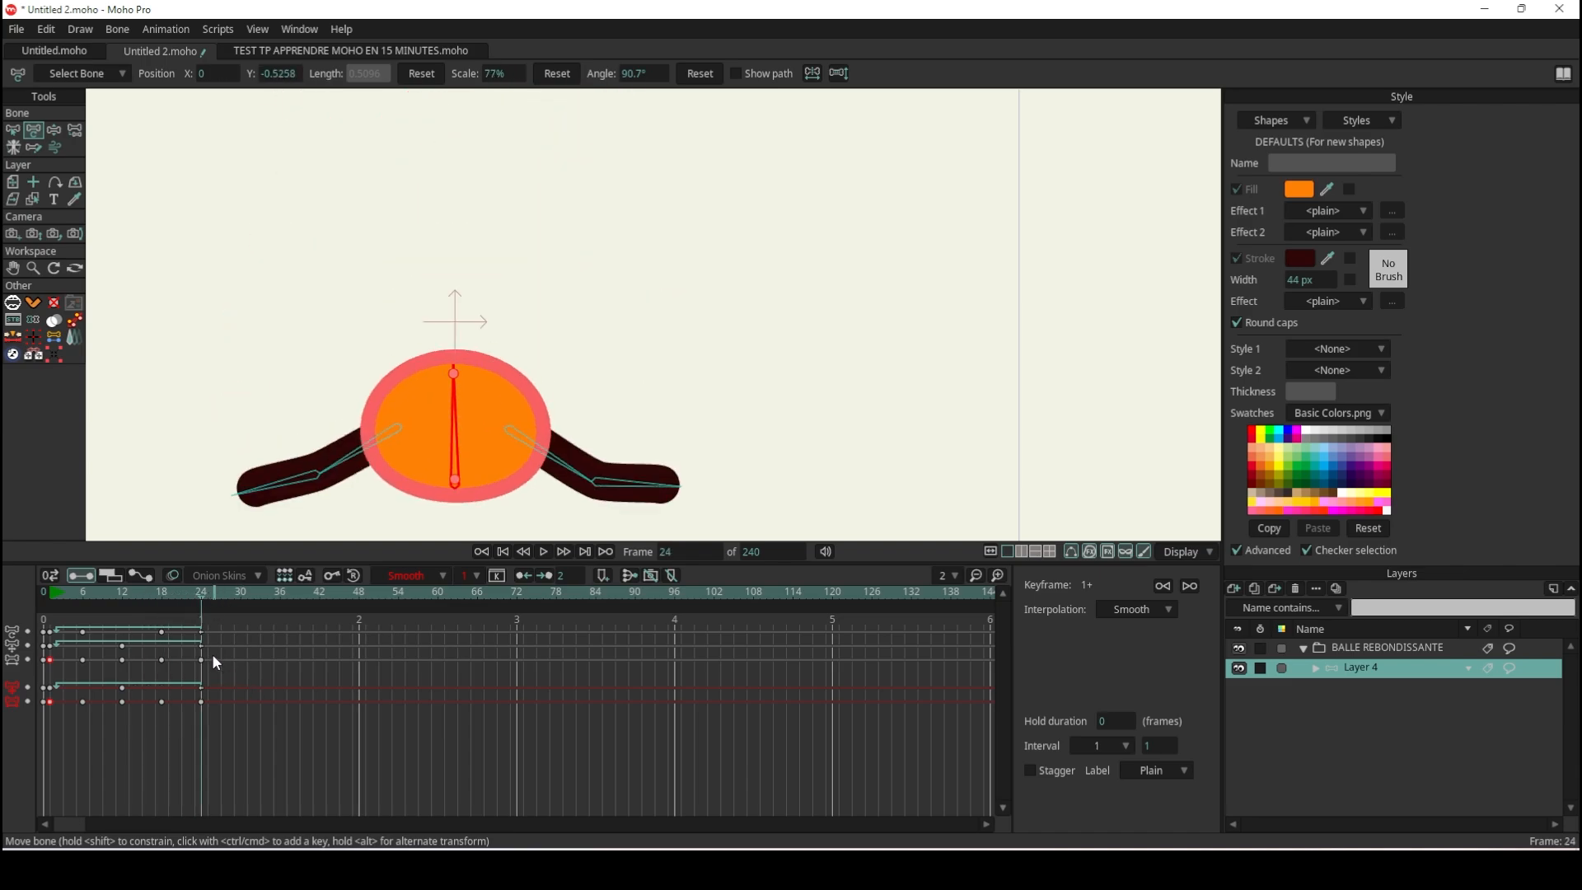
Set the bone scale keyframe at frame 24 to Cycle interpolation and deselect all bones.
{"action": "left_click", "coordinate": [14, 132]}
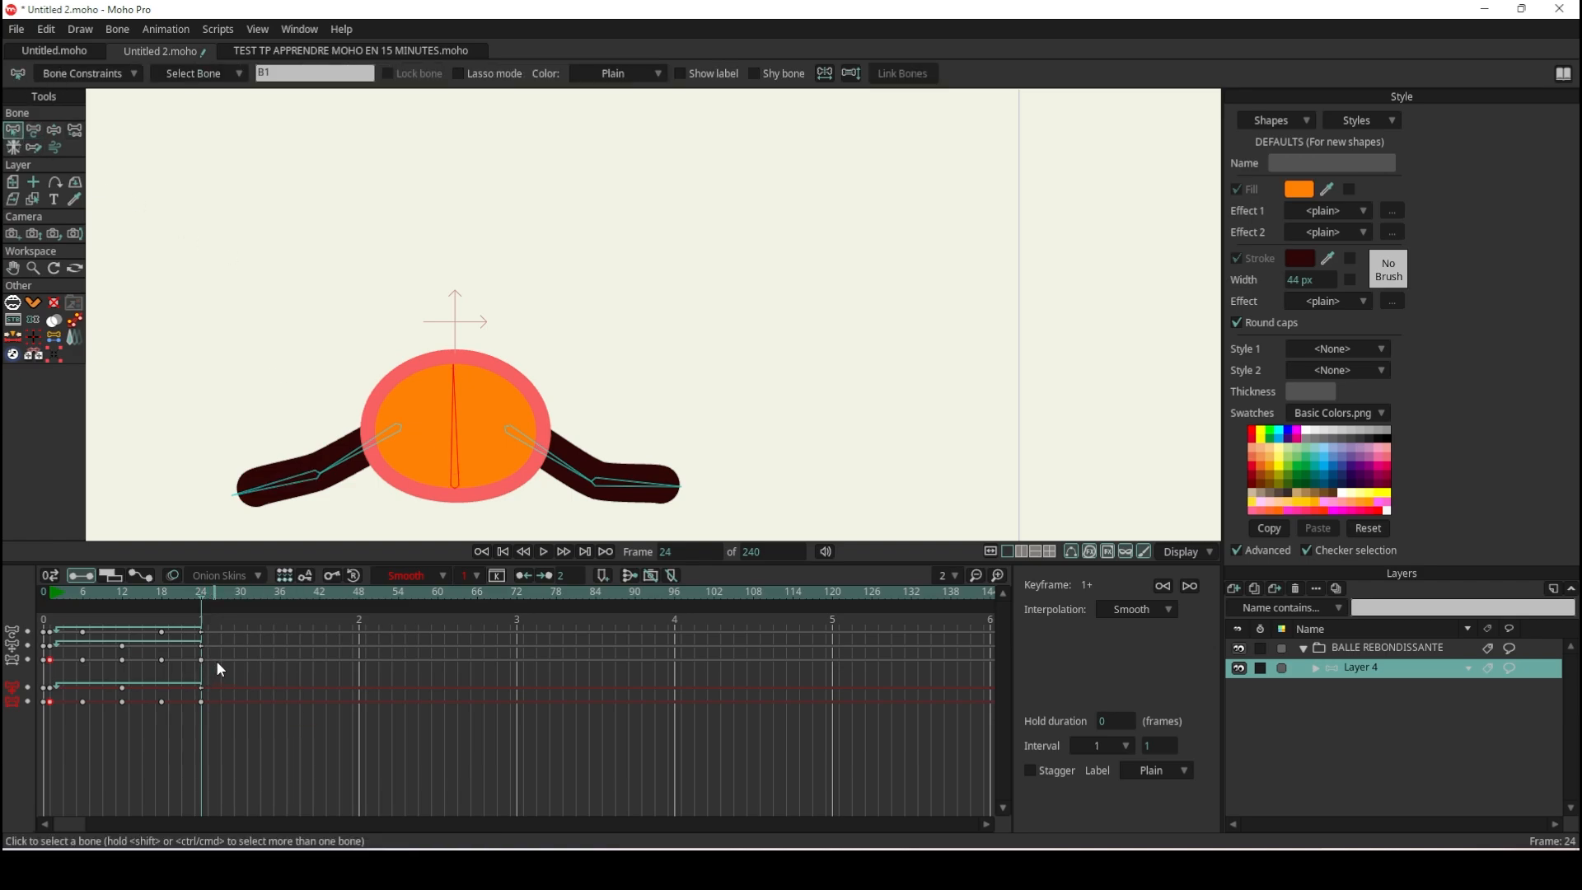
{"action": "left_click_drag", "start_coordinate": [213, 653], "coordinate": [196, 662]}
{"action": "right_click", "coordinate": [199, 661]}
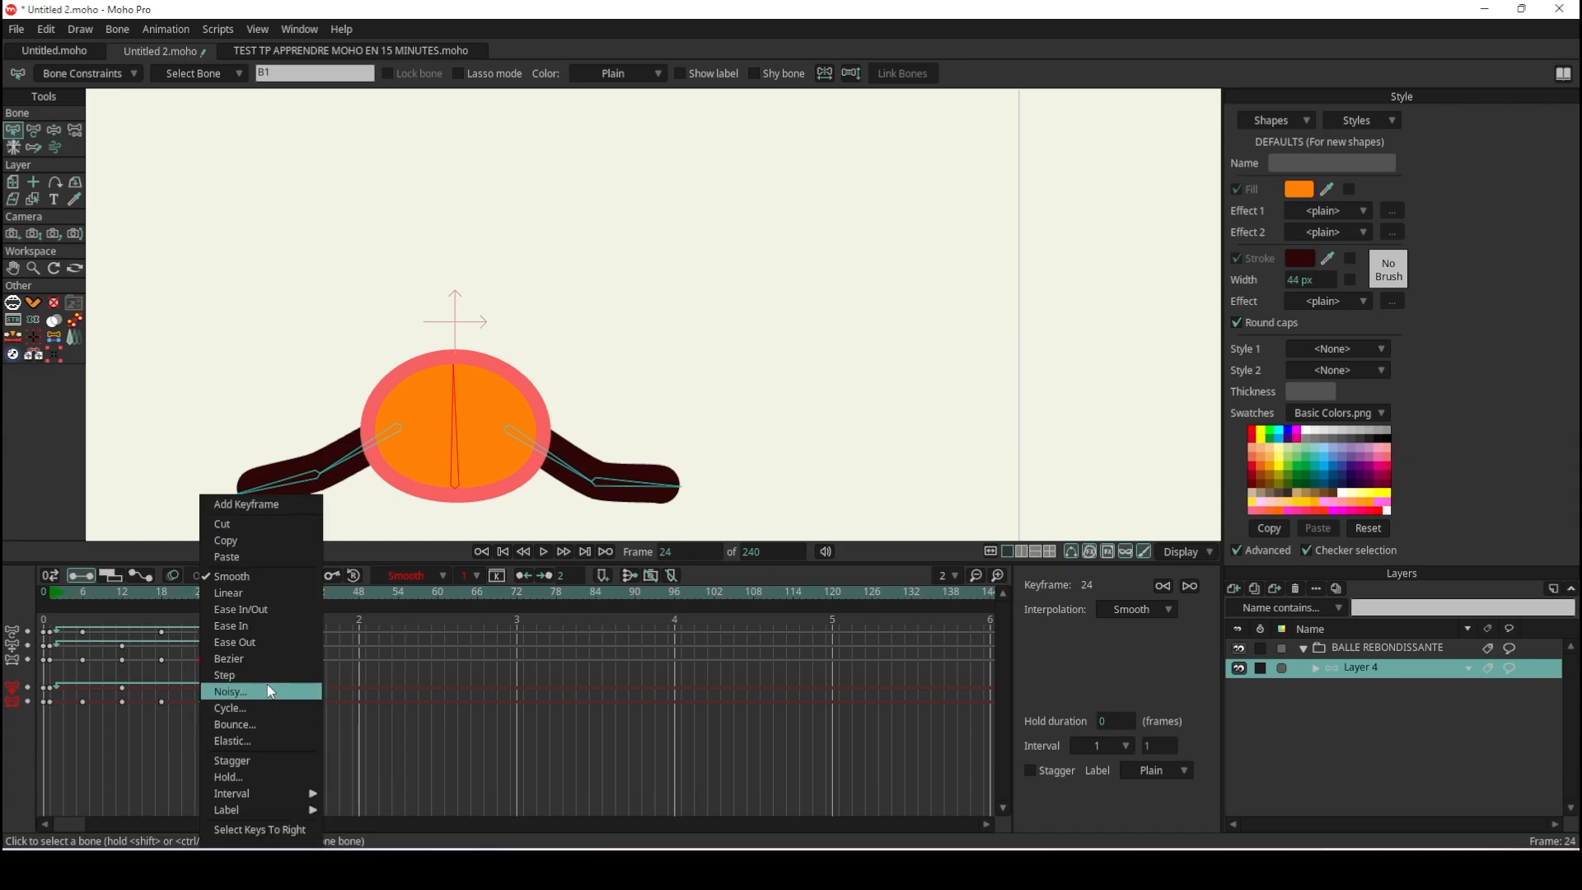
{"action": "left_click", "coordinate": [309, 706]}
{"action": "left_click", "coordinate": [339, 691]}
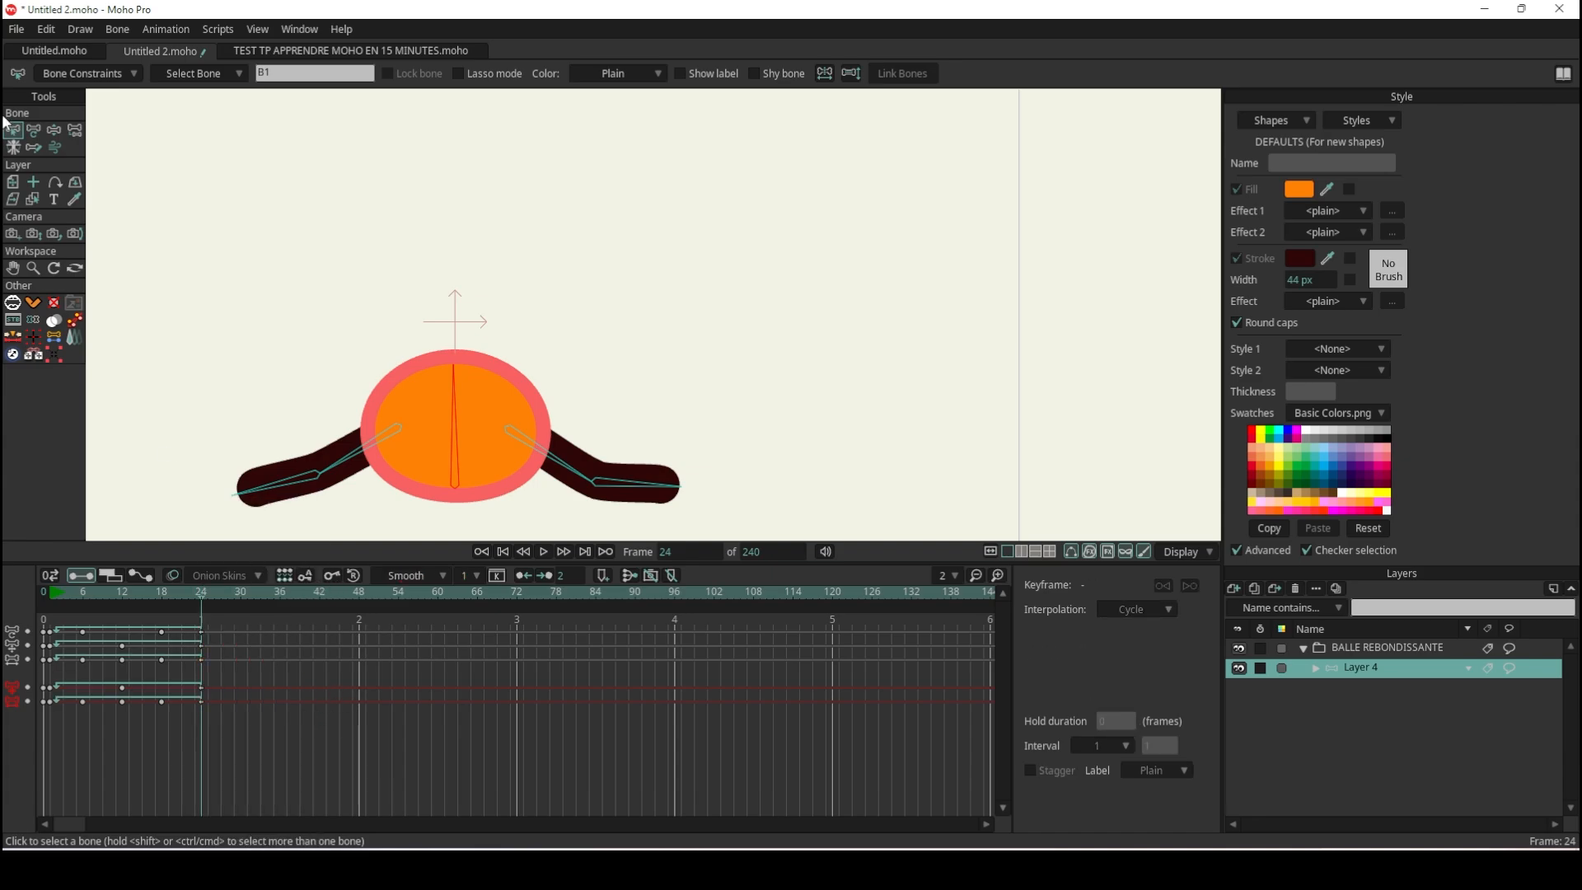
{"action": "left_click", "coordinate": [323, 280]}
Play the looping squash-and-stretch bounce twice against the full camera frame and rewind to frame 0.
{"action": "scroll", "coordinate": [416, 303], "scroll_direction": "down", "scroll_amount": 4}
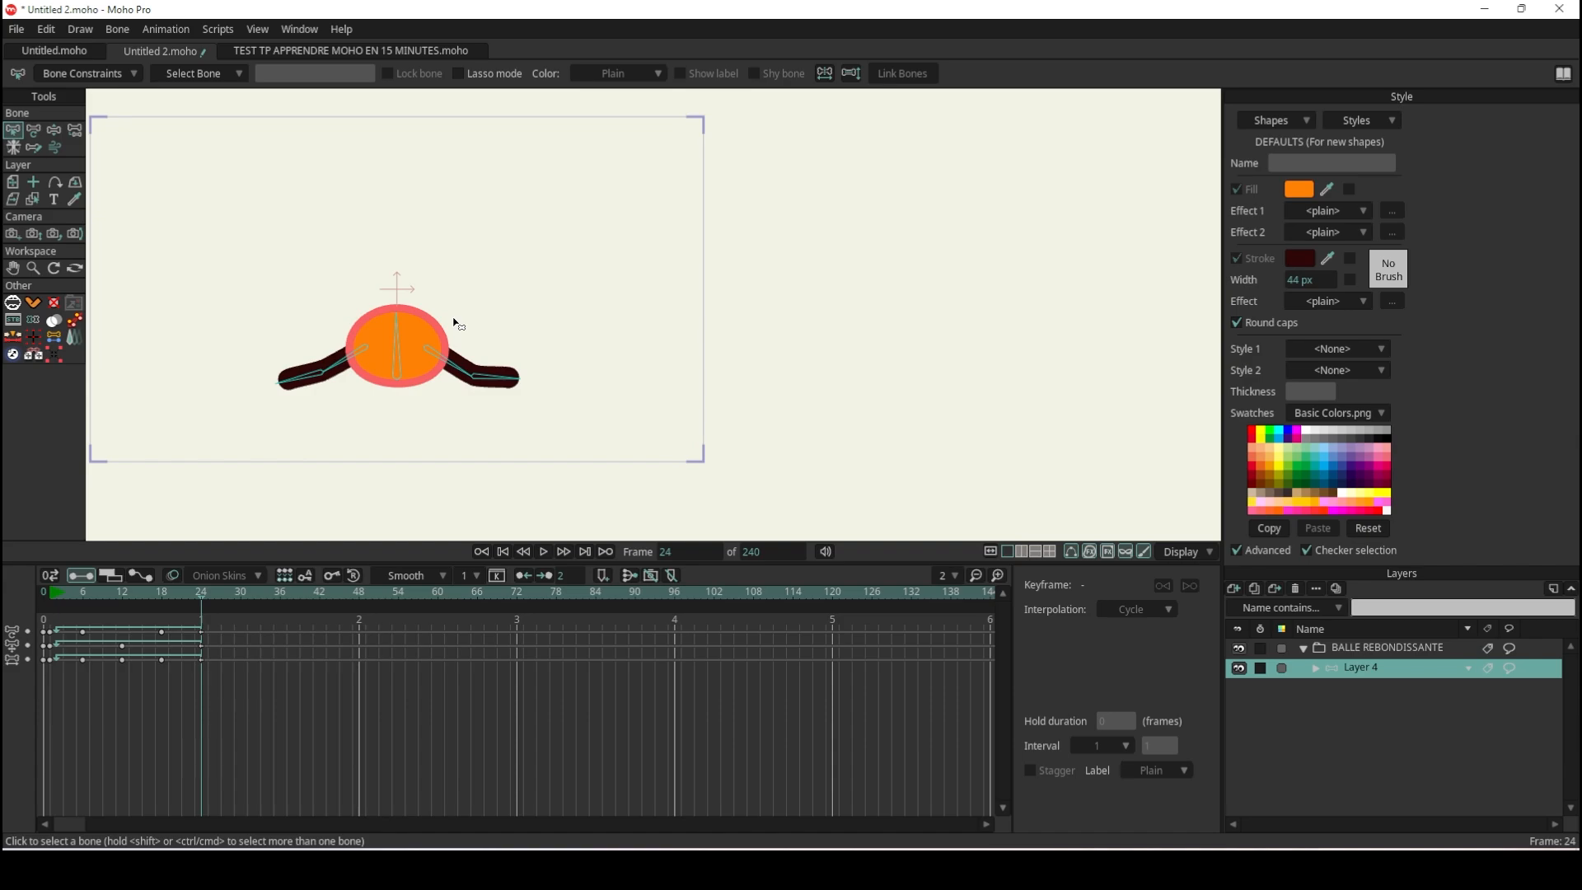
{"action": "left_click", "coordinate": [540, 555]}
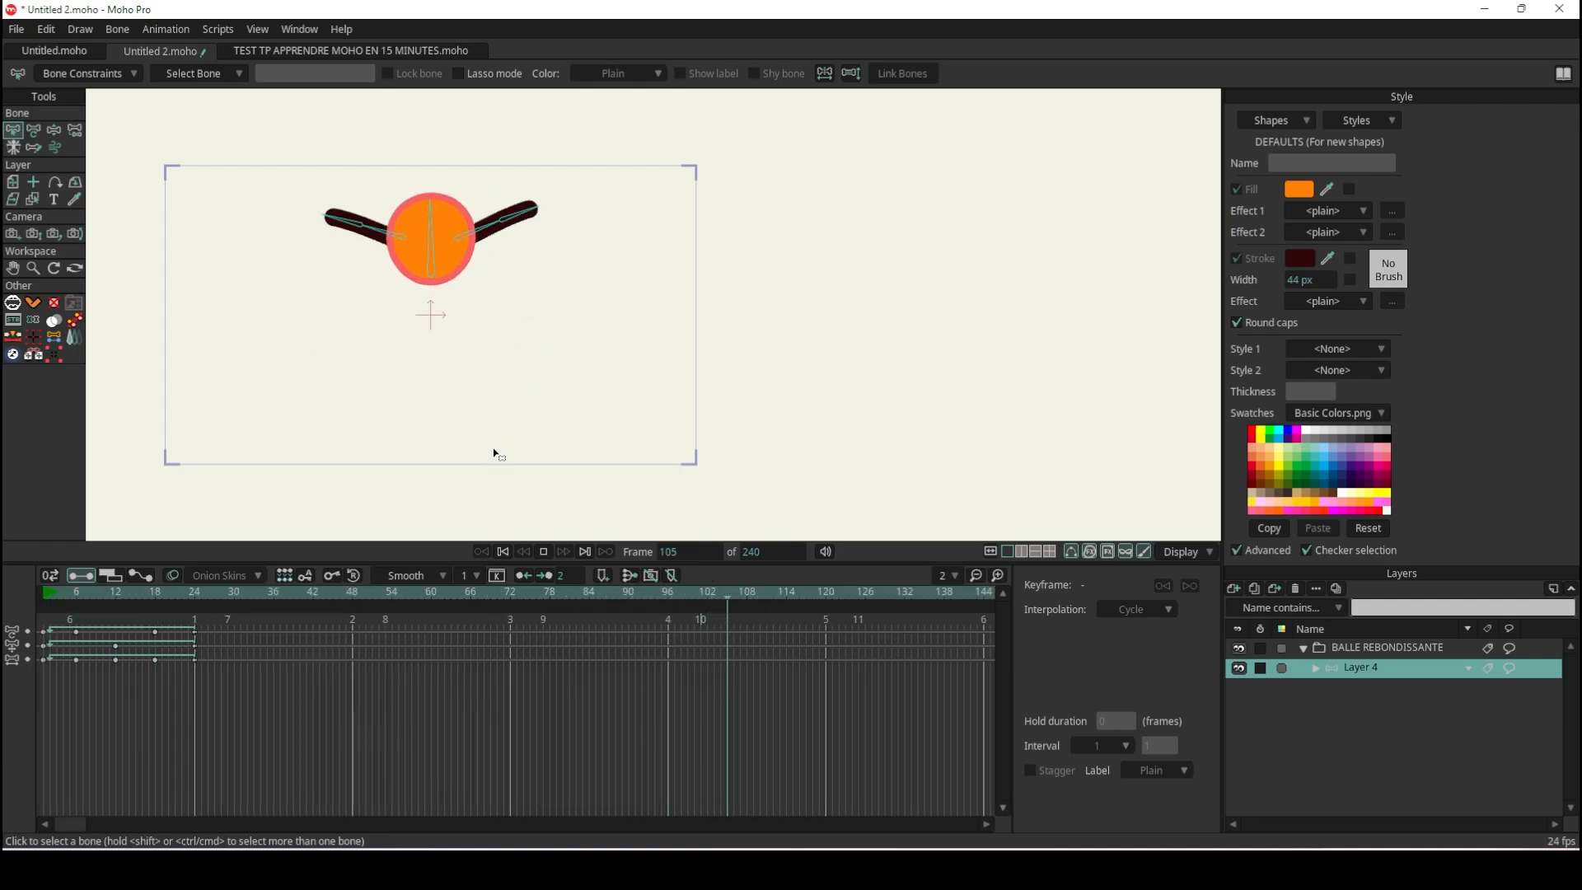
{"action": "left_click", "coordinate": [542, 551]}
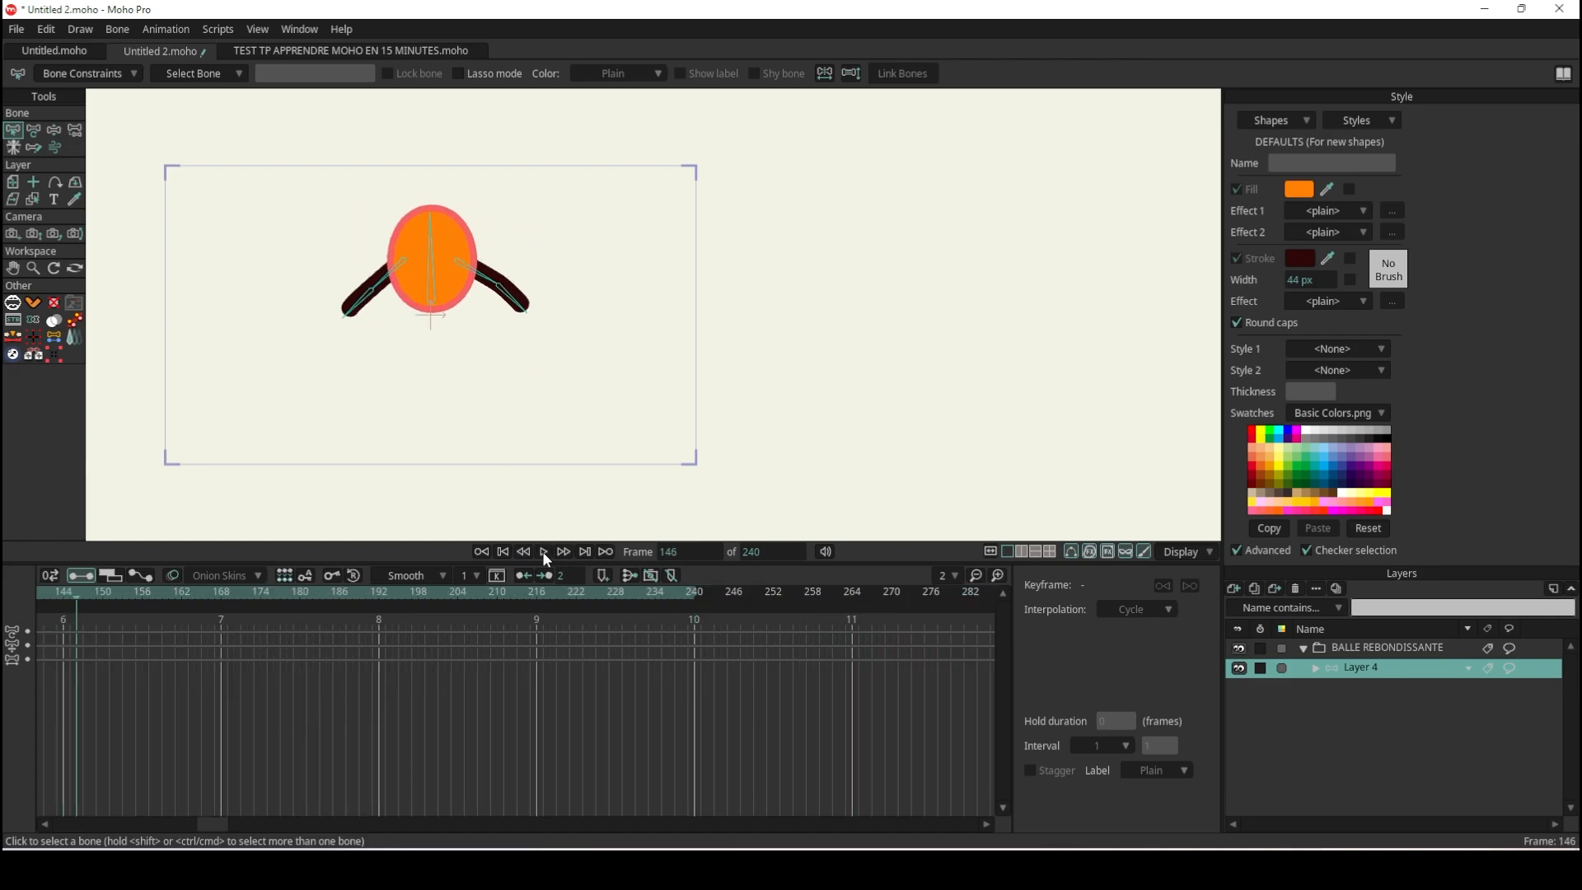
{"action": "left_click", "coordinate": [504, 553]}
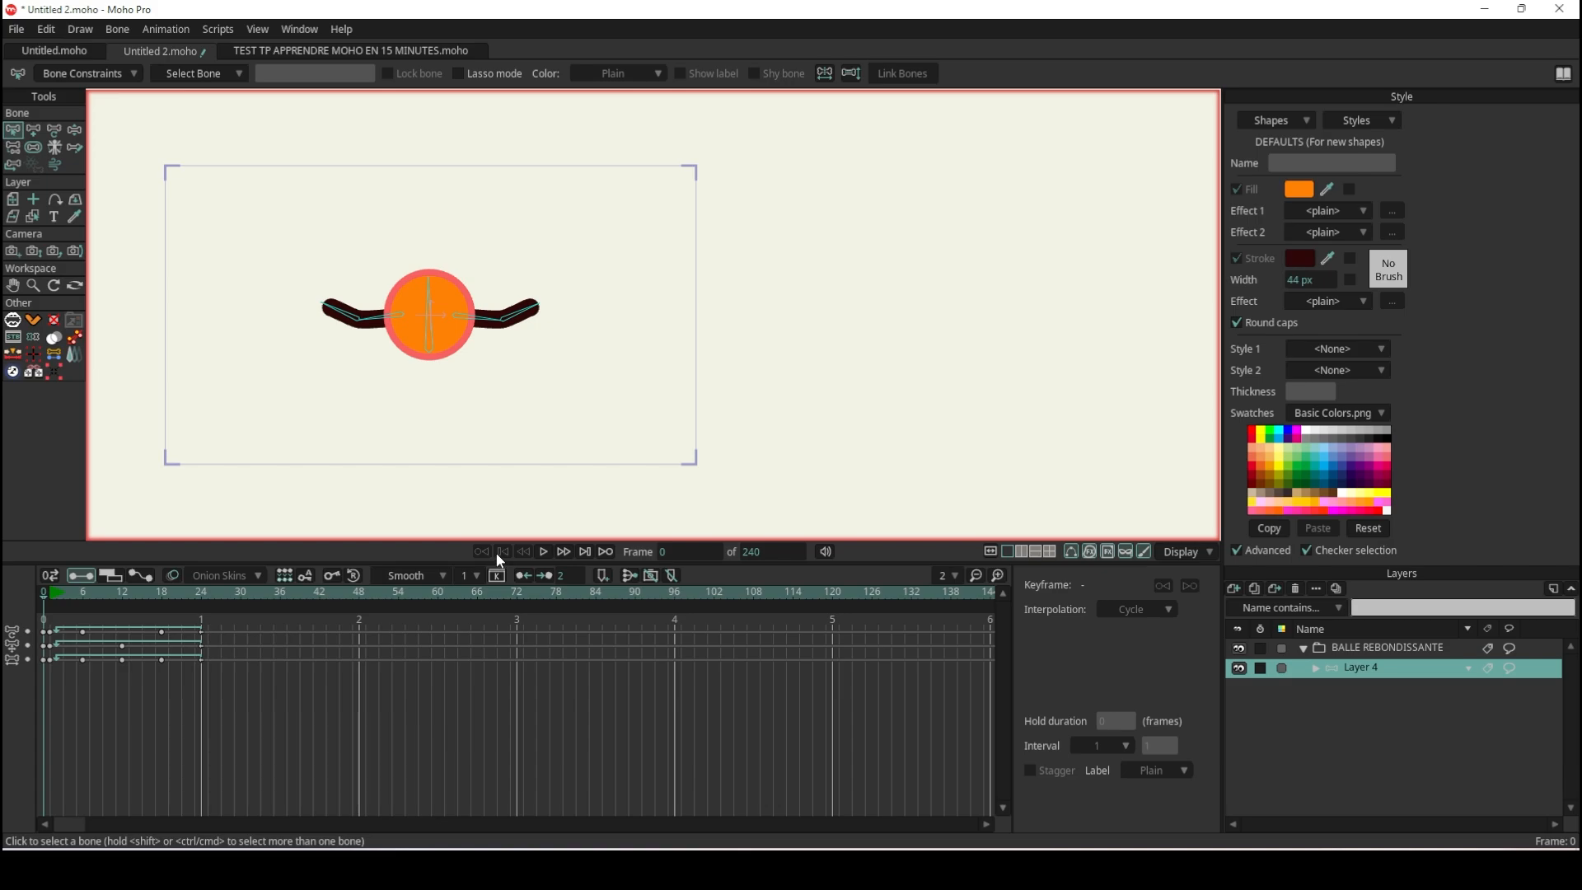
{"action": "left_click", "coordinate": [542, 551]}
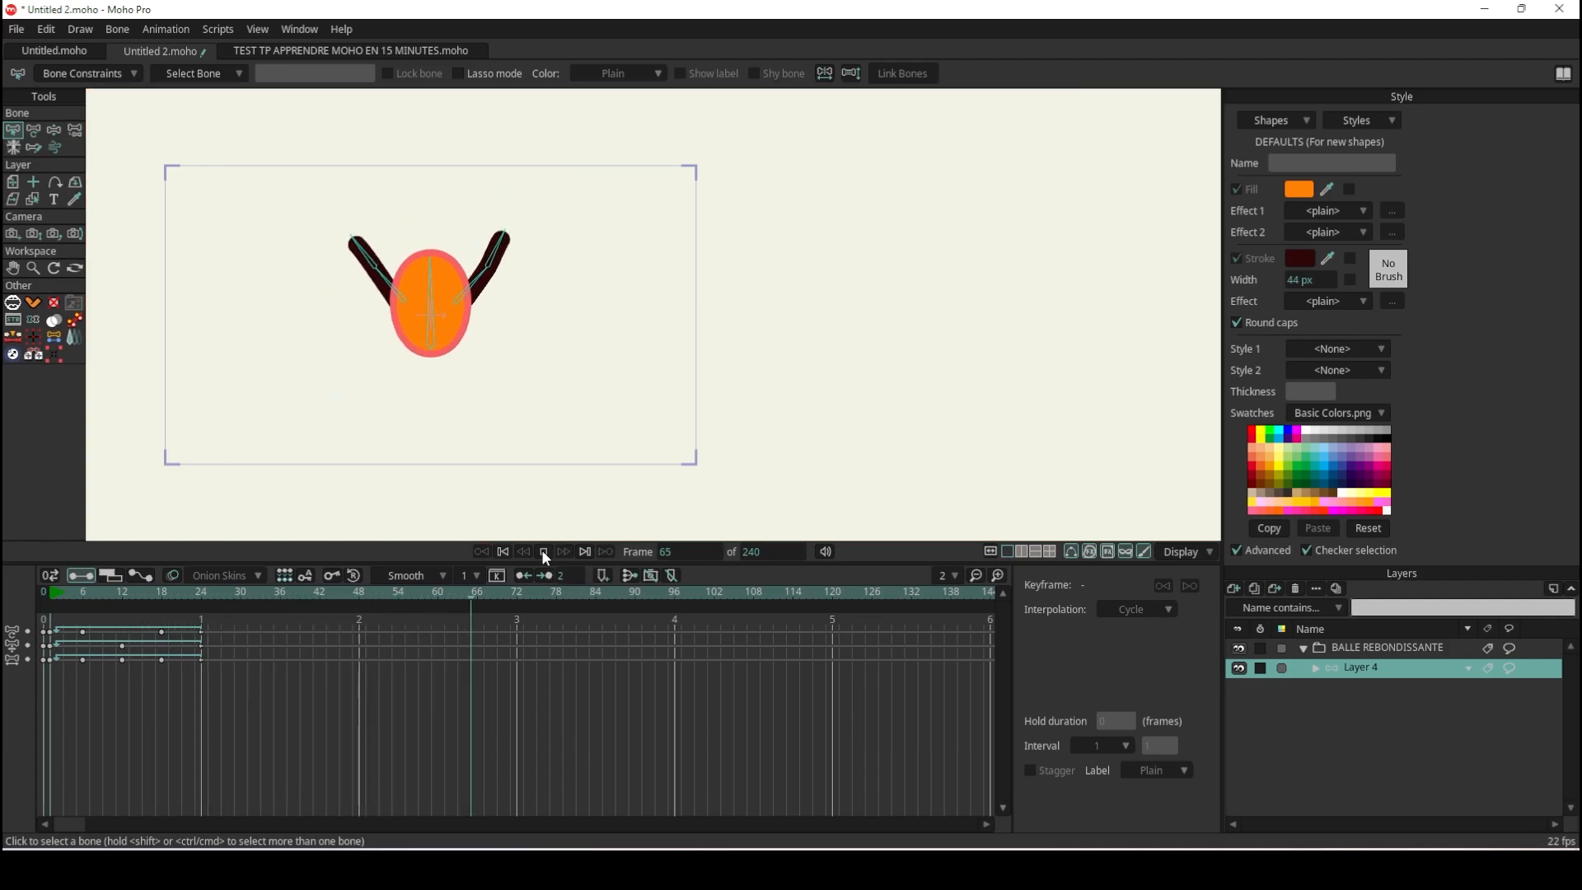
{"action": "left_click", "coordinate": [544, 552]}
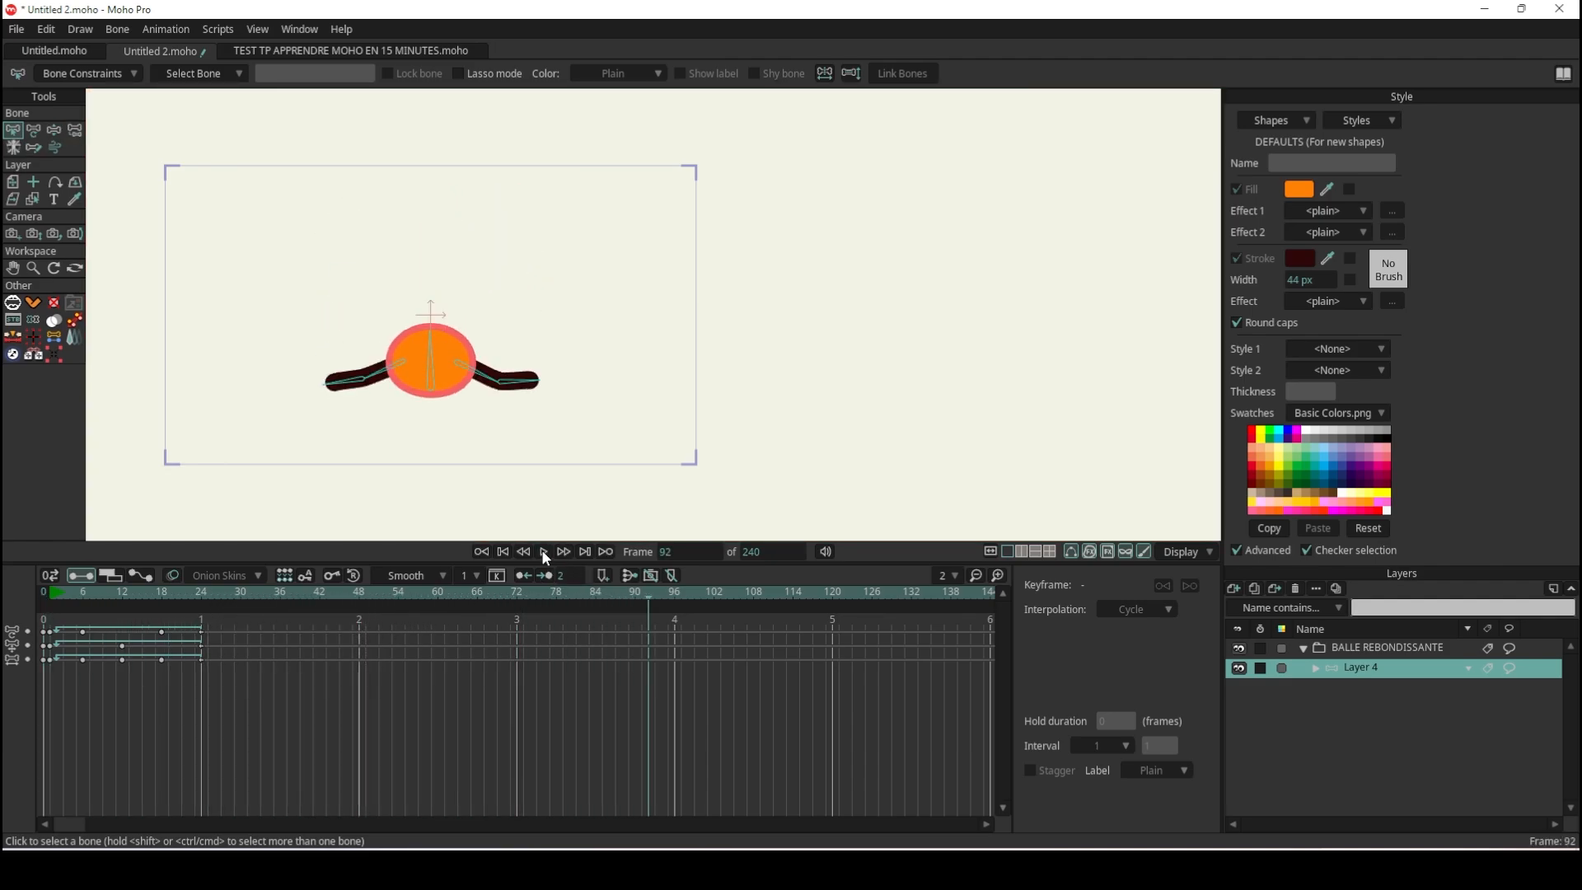
{"action": "left_click", "coordinate": [504, 552]}
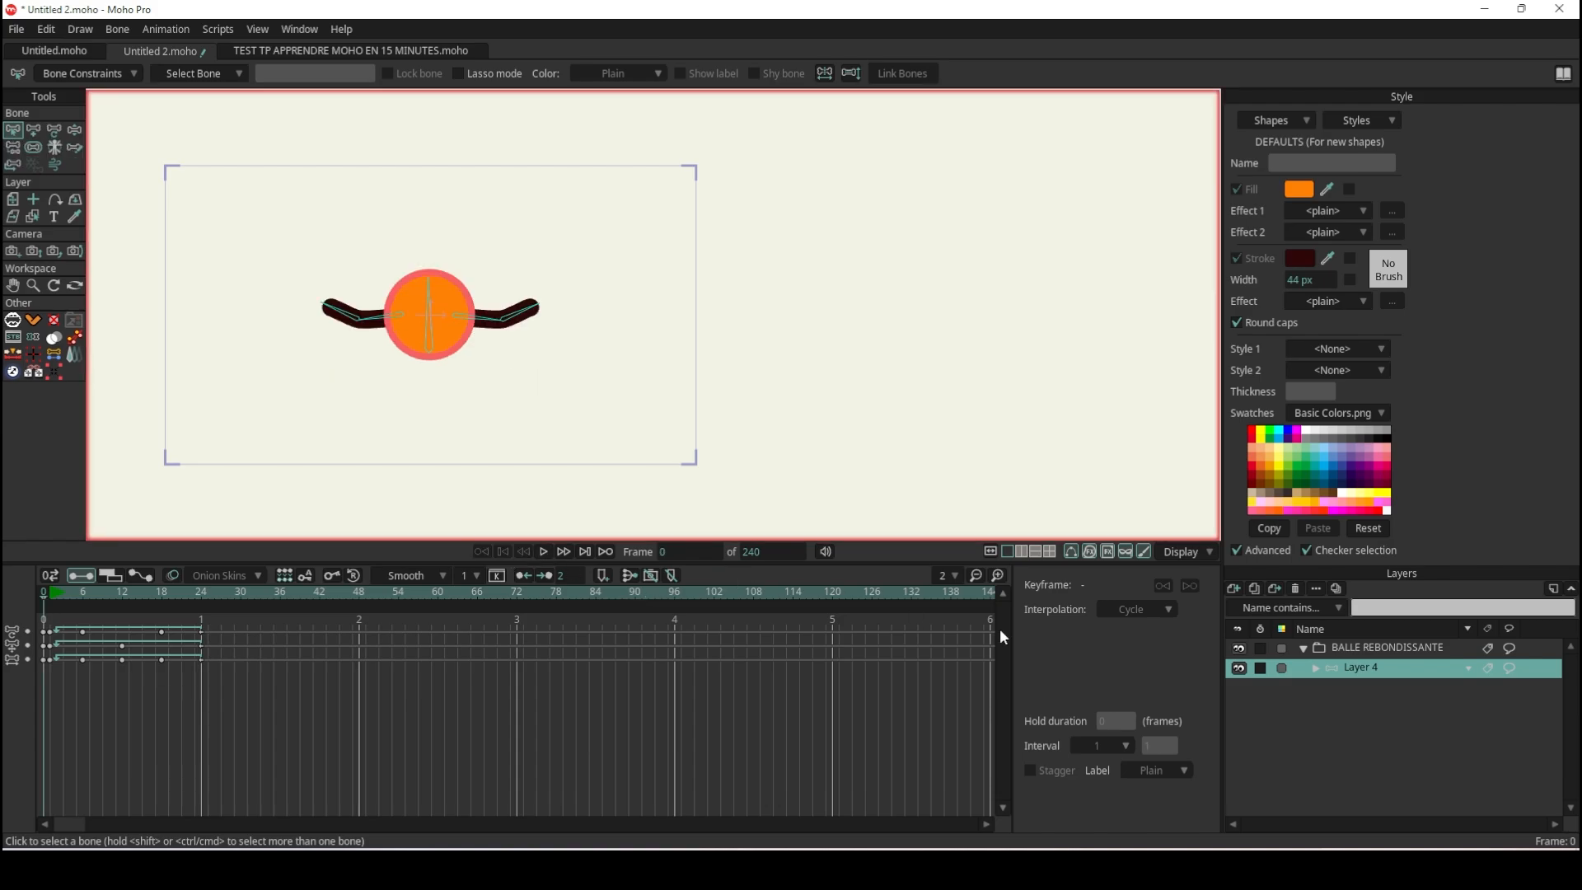
Import the football field picture d5841fec14574e52a51c517b94eb418a.jpeg as an image layer and move it below Layer 4.
{"action": "left_click", "coordinate": [1234, 589]}
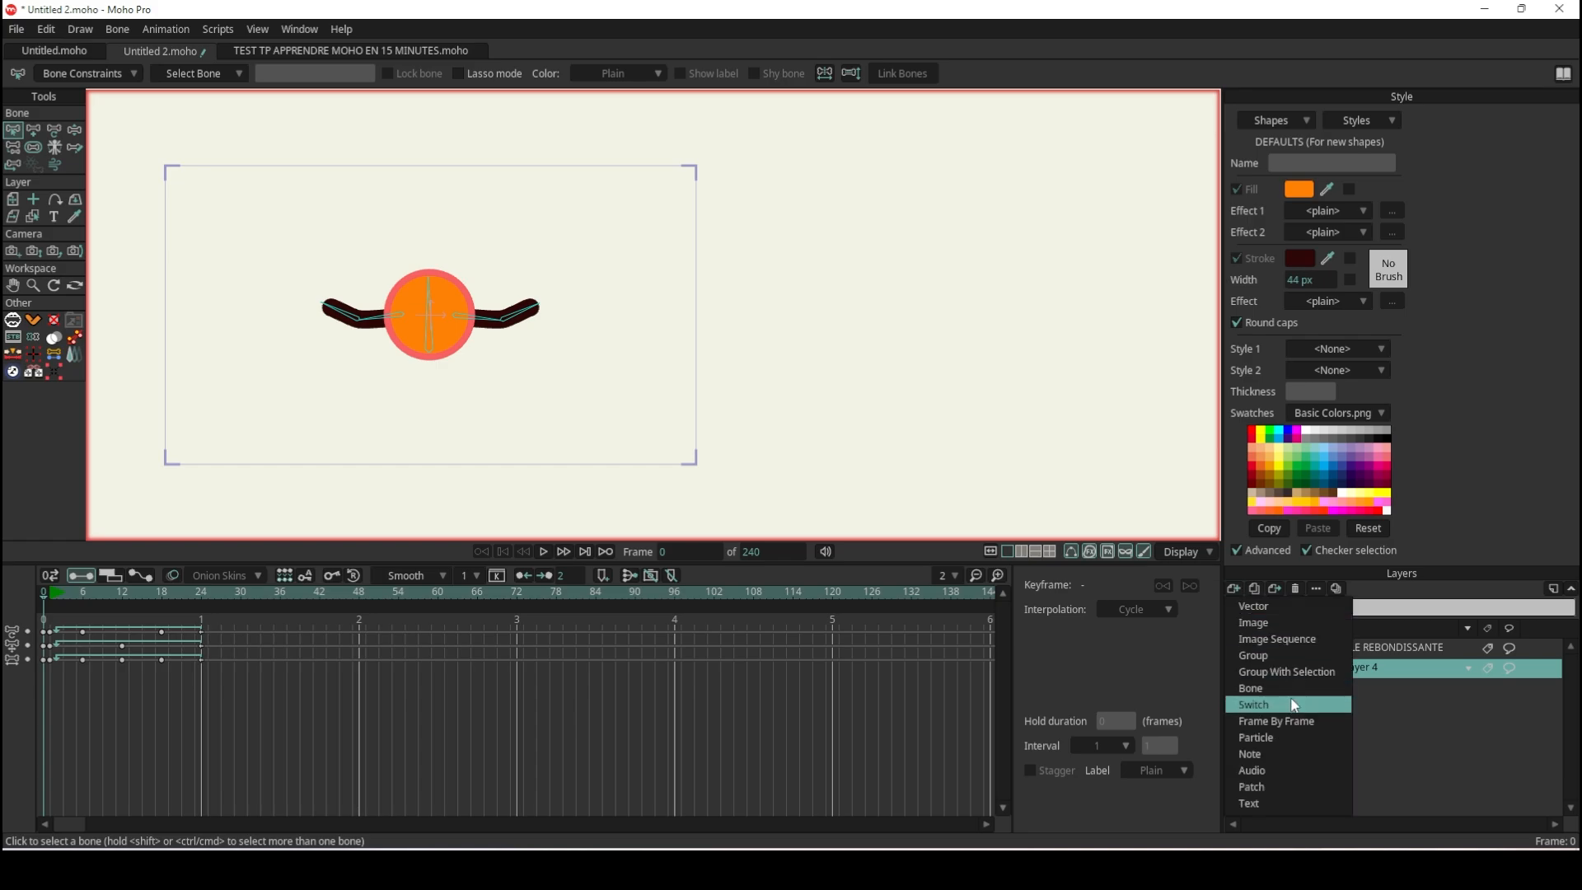
{"action": "left_click", "coordinate": [1269, 623]}
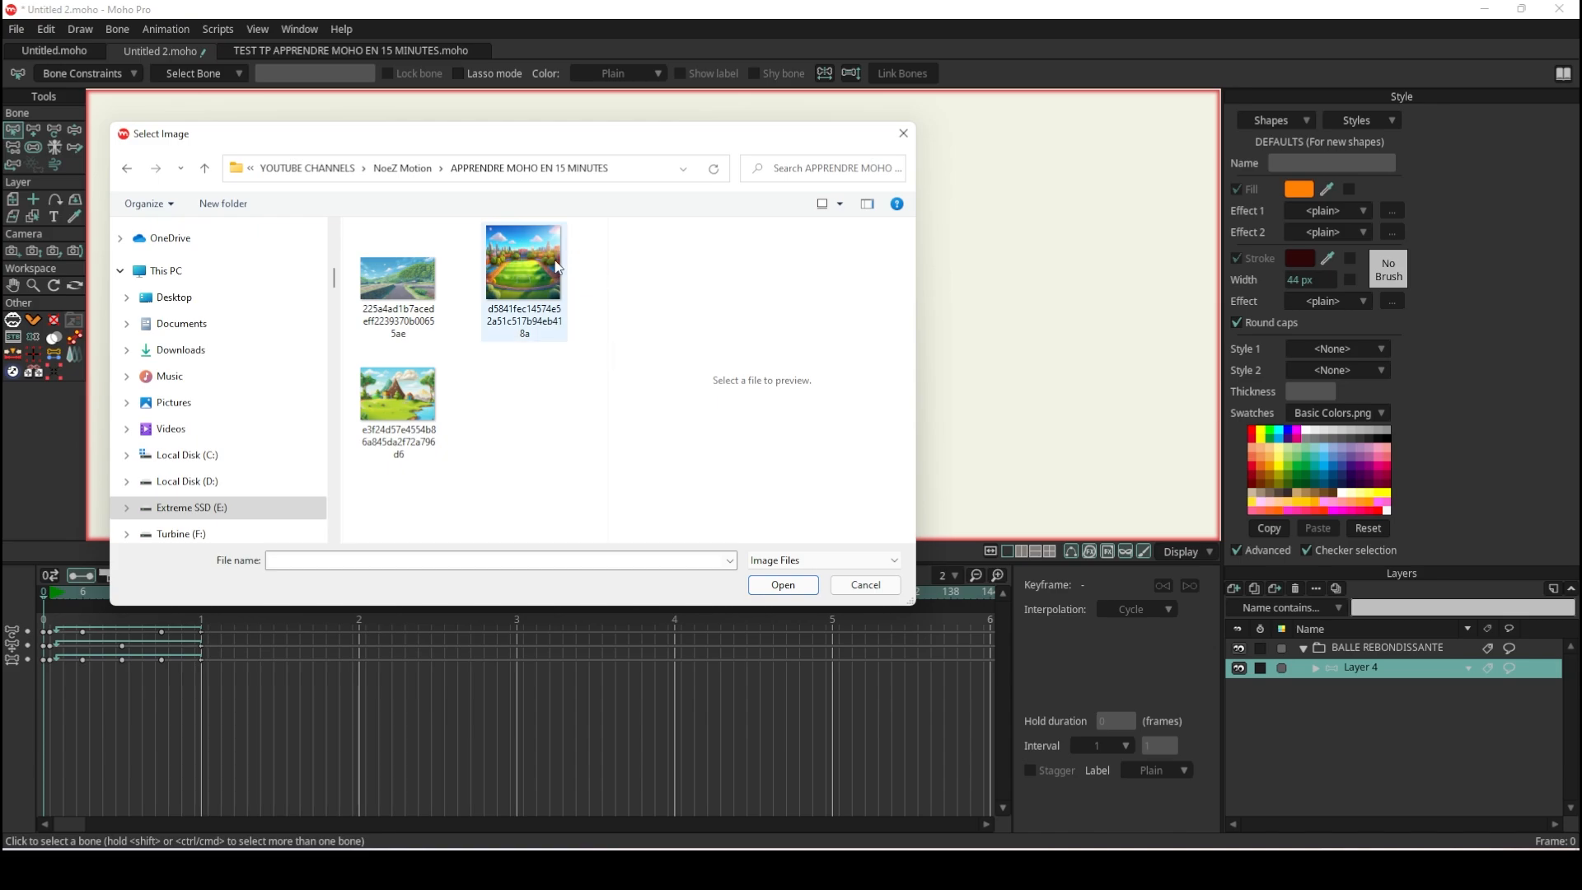
{"action": "left_click", "coordinate": [488, 328]}
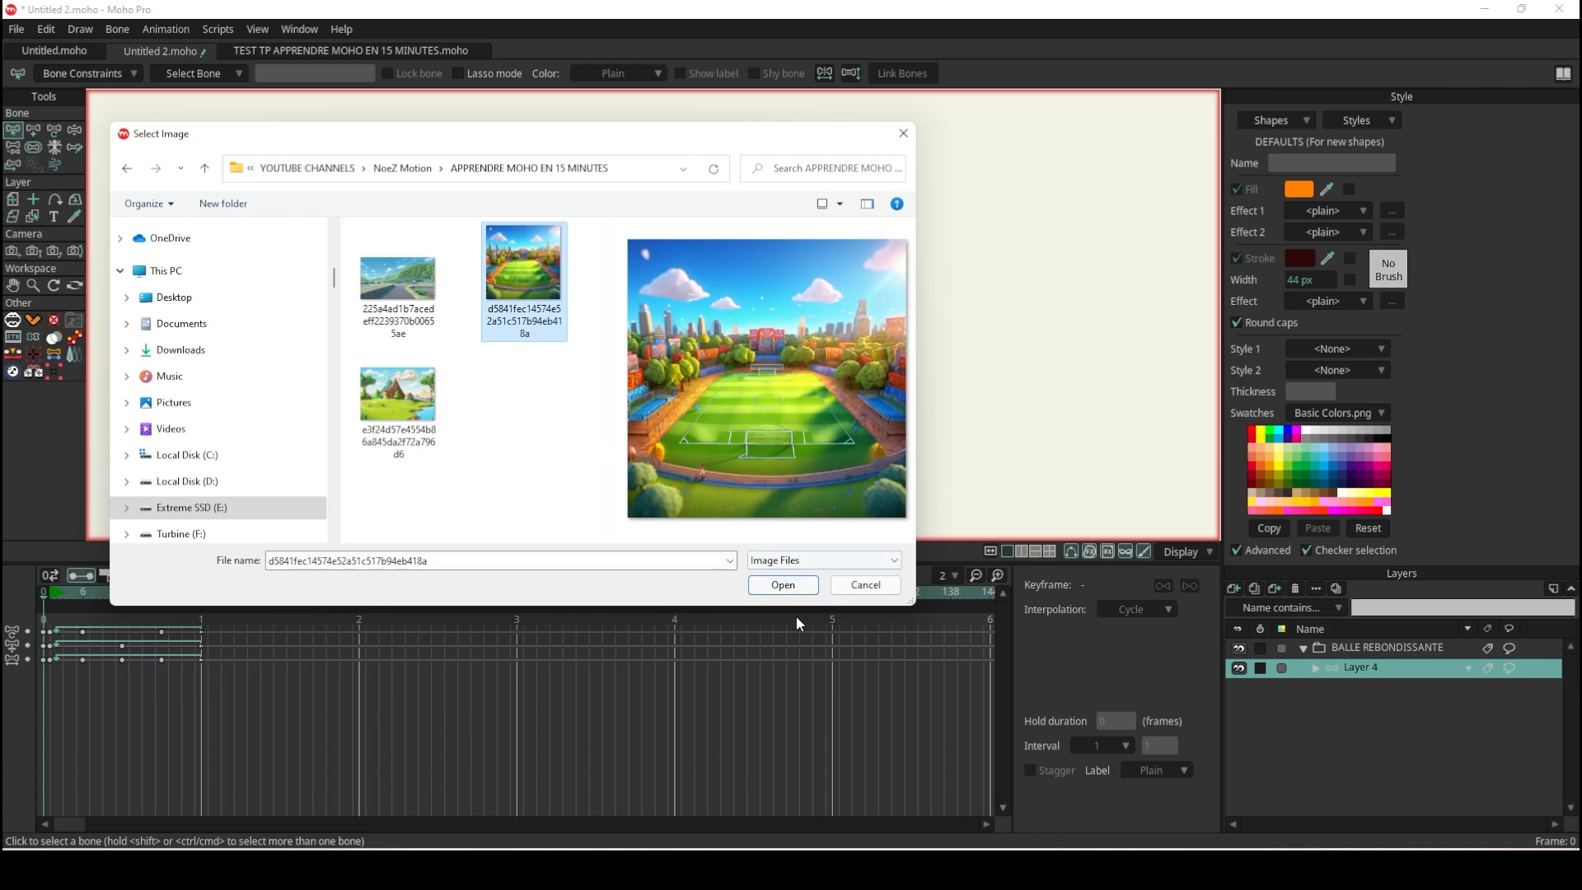
{"action": "left_click", "coordinate": [782, 584]}
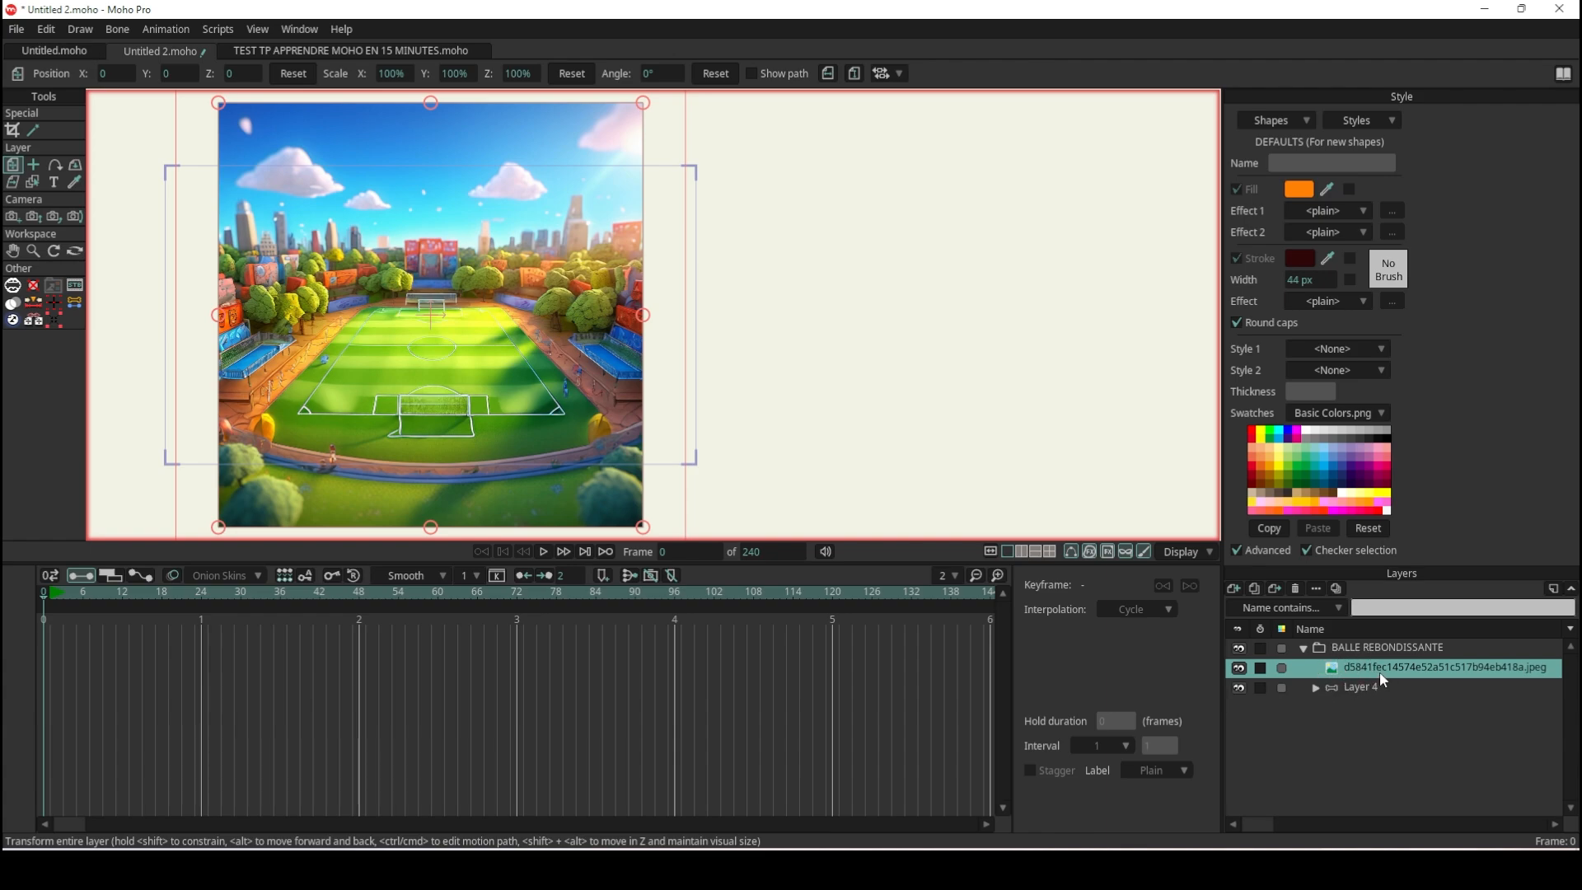
{"action": "left_click_drag", "start_coordinate": [1379, 668], "coordinate": [1369, 714]}
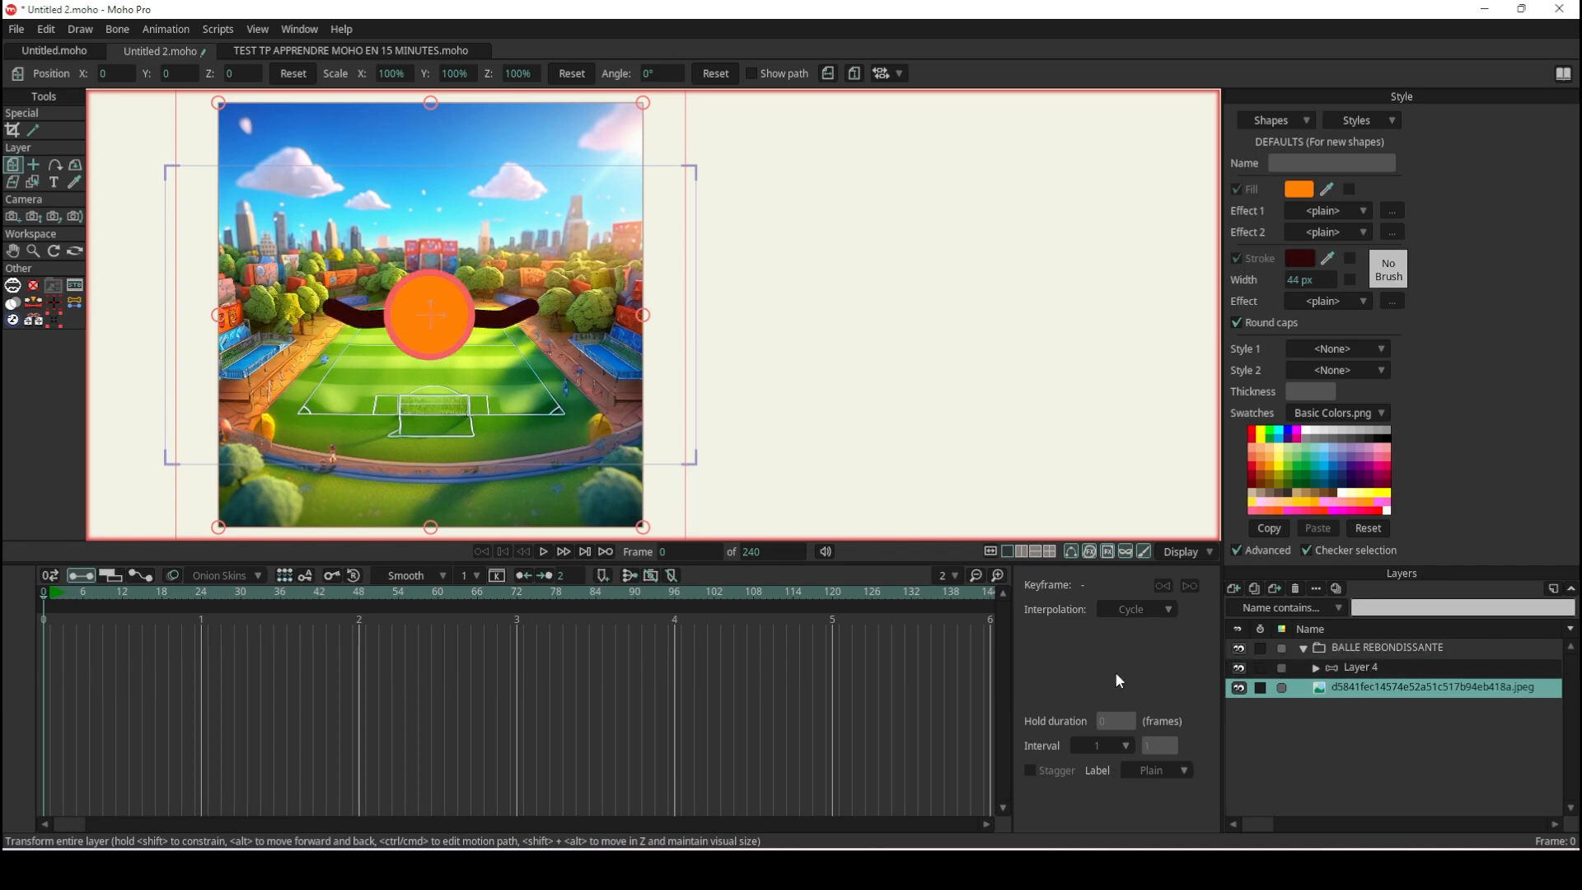
Scale the football field image up uniformly to about 132.3% so it covers the camera frame's width.
{"action": "scroll", "coordinate": [476, 308], "scroll_direction": "down", "scroll_amount": 1}
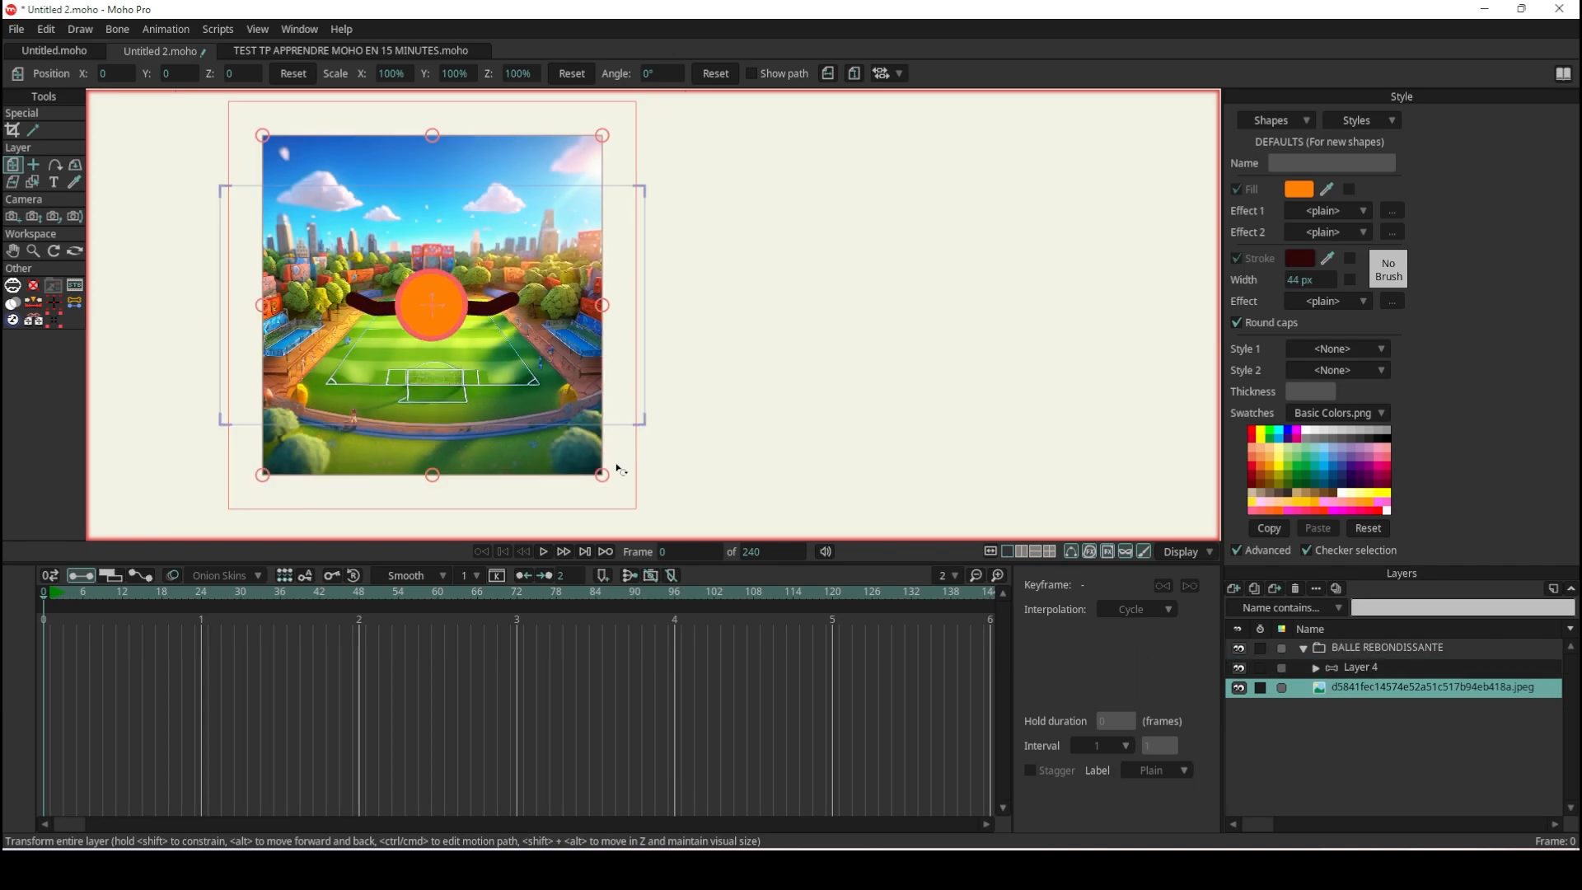
{"action": "left_click_drag", "start_coordinate": [601, 476], "coordinate": [664, 522]}
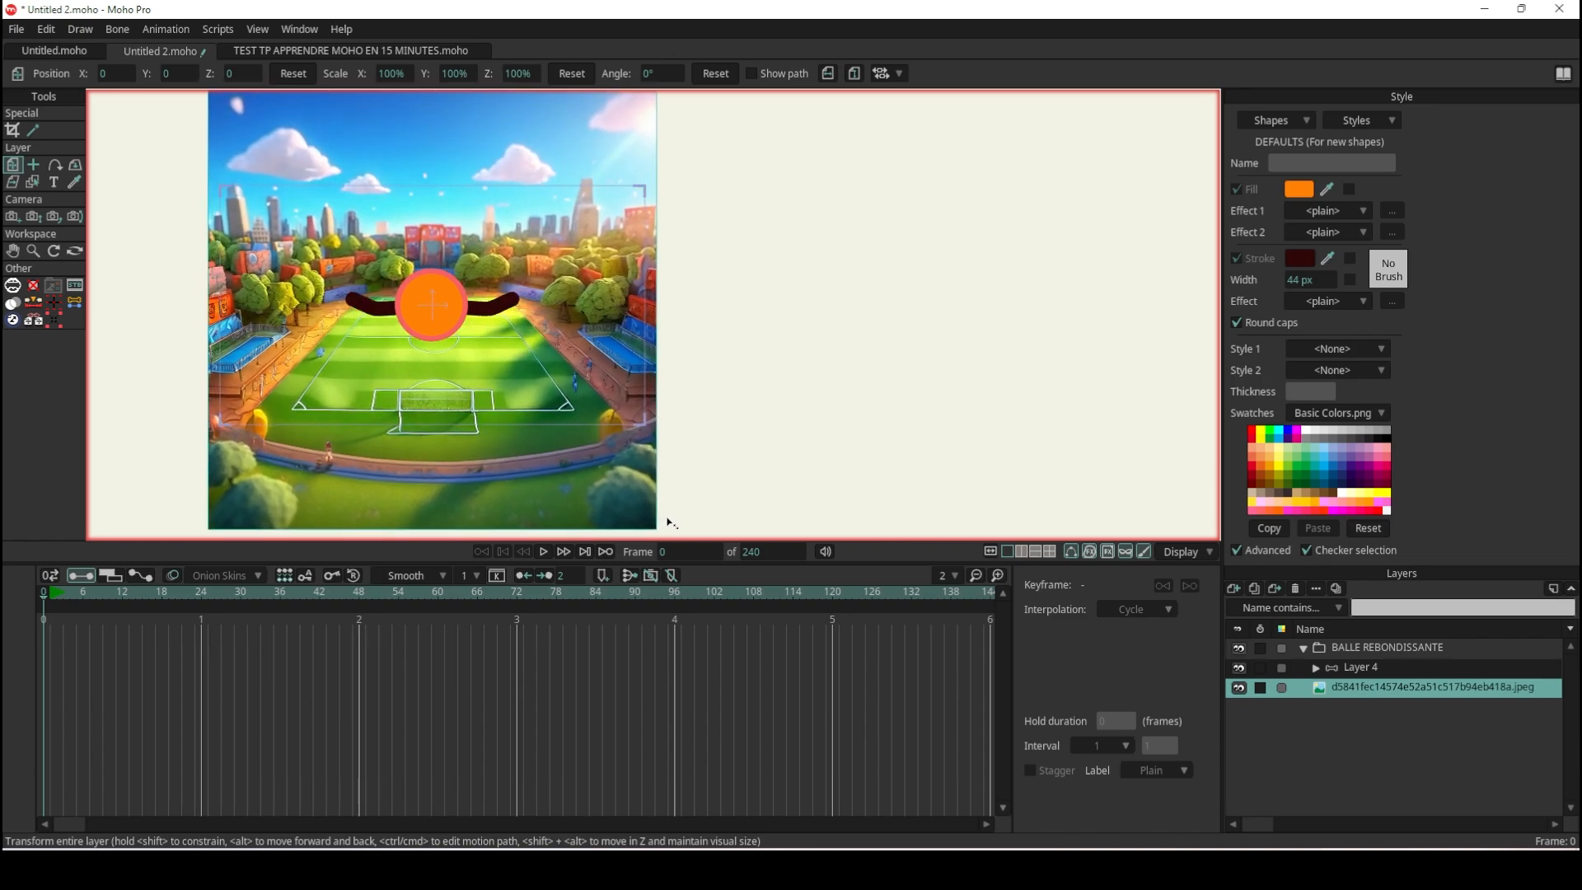
{"action": "scroll", "coordinate": [370, 252], "scroll_direction": "up", "scroll_amount": 1}
{"action": "scroll", "coordinate": [416, 510], "scroll_direction": "up", "scroll_amount": 1}
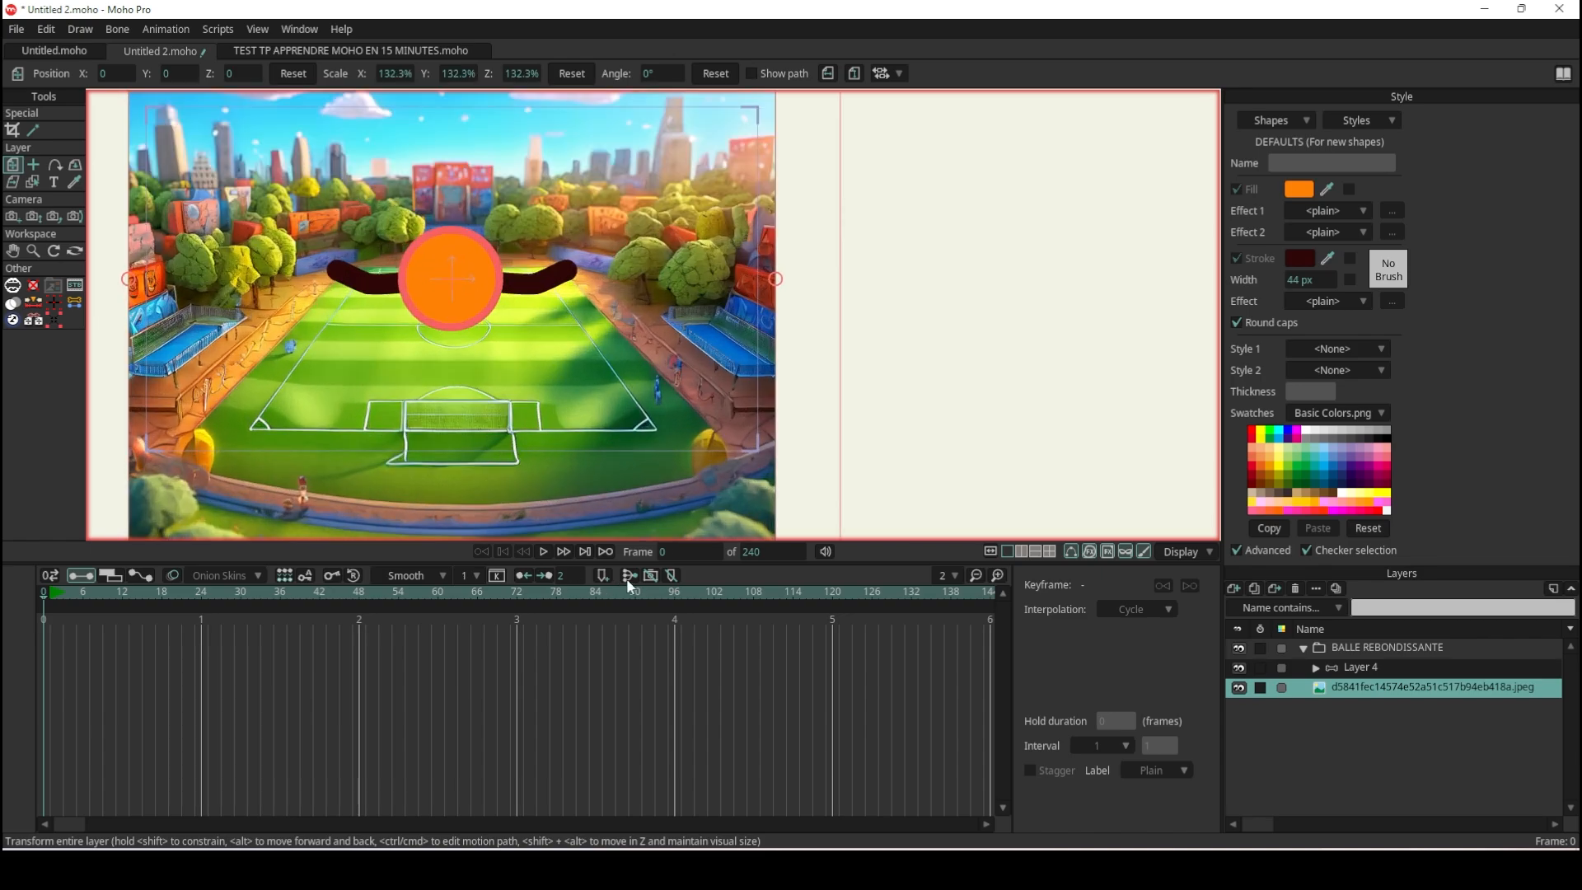
Play the bouncing ball in front of the enlarged football field background, stop it and rewind to frame 0.
{"action": "left_click", "coordinate": [544, 551]}
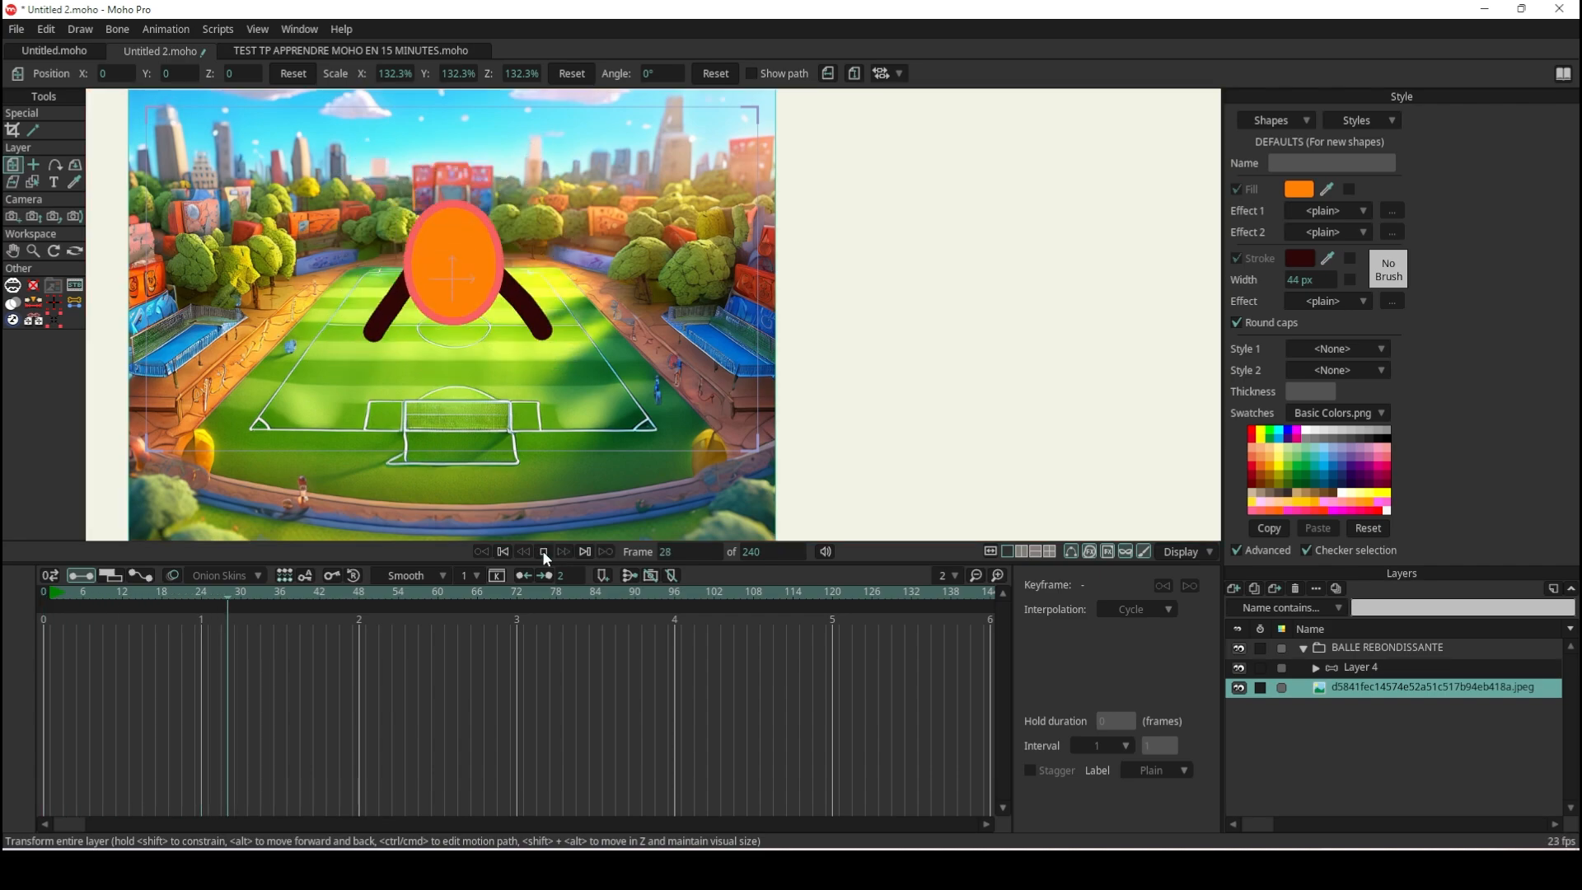
{"action": "scroll", "coordinate": [480, 249], "scroll_direction": "down", "scroll_amount": 5}
{"action": "scroll", "coordinate": [441, 186], "scroll_direction": "up", "scroll_amount": 3}
{"action": "scroll", "coordinate": [445, 214], "scroll_direction": "up", "scroll_amount": 2}
{"action": "scroll", "coordinate": [466, 346], "scroll_direction": "down", "scroll_amount": 4}
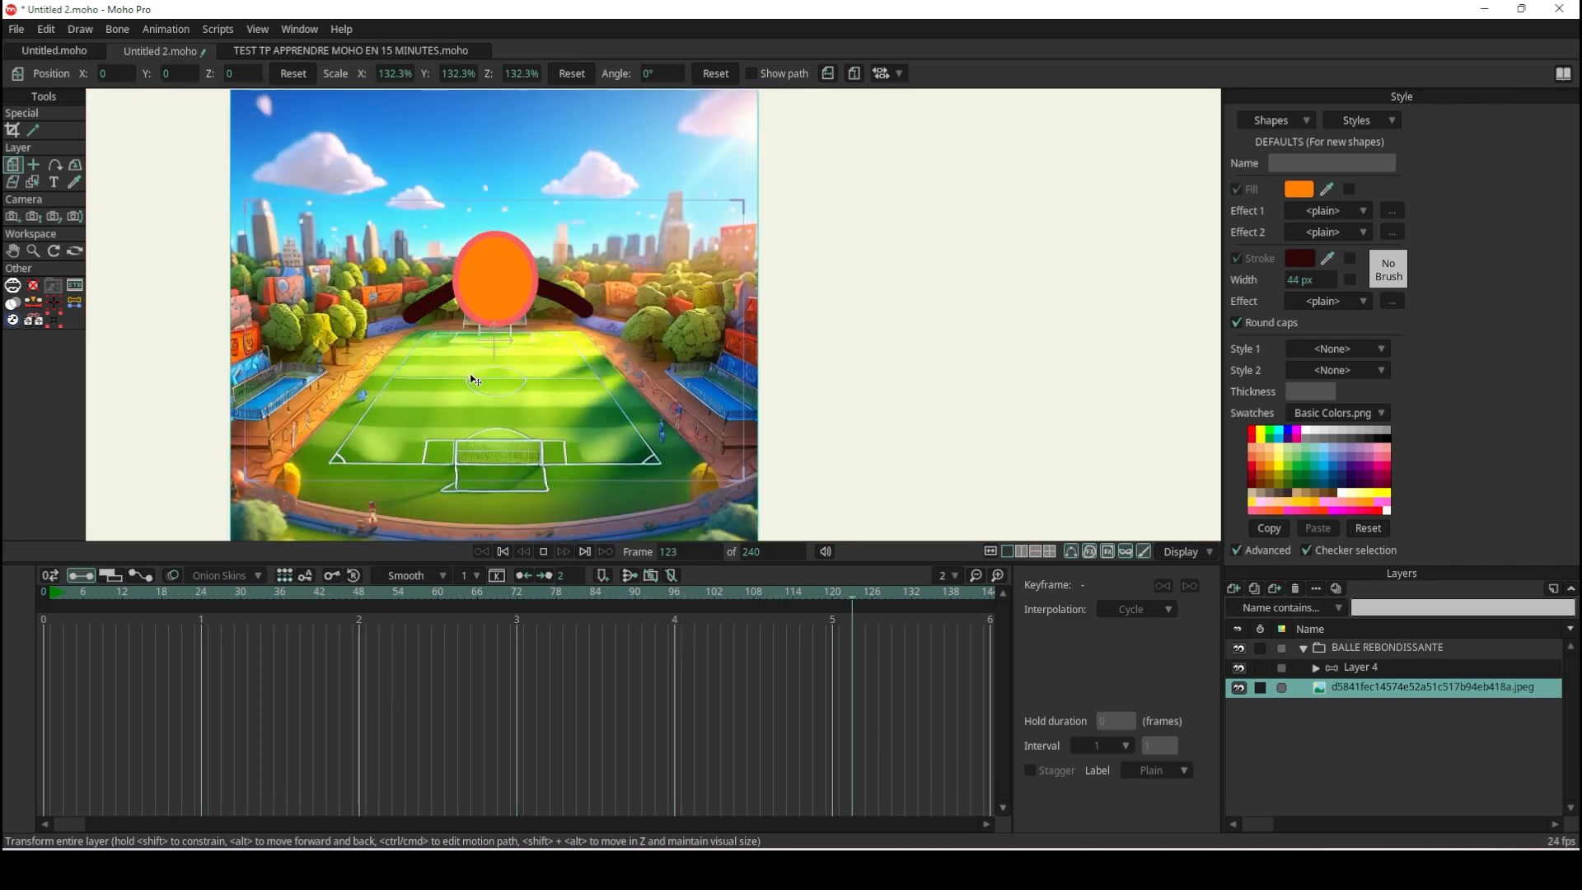
{"action": "scroll", "coordinate": [461, 429], "scroll_direction": "up", "scroll_amount": 4}
{"action": "left_click", "coordinate": [543, 551]}
{"action": "left_click", "coordinate": [503, 552]}
{"action": "scroll", "coordinate": [621, 248], "scroll_direction": "down", "scroll_amount": 3}
{"action": "scroll", "coordinate": [621, 206], "scroll_direction": "up", "scroll_amount": 2}
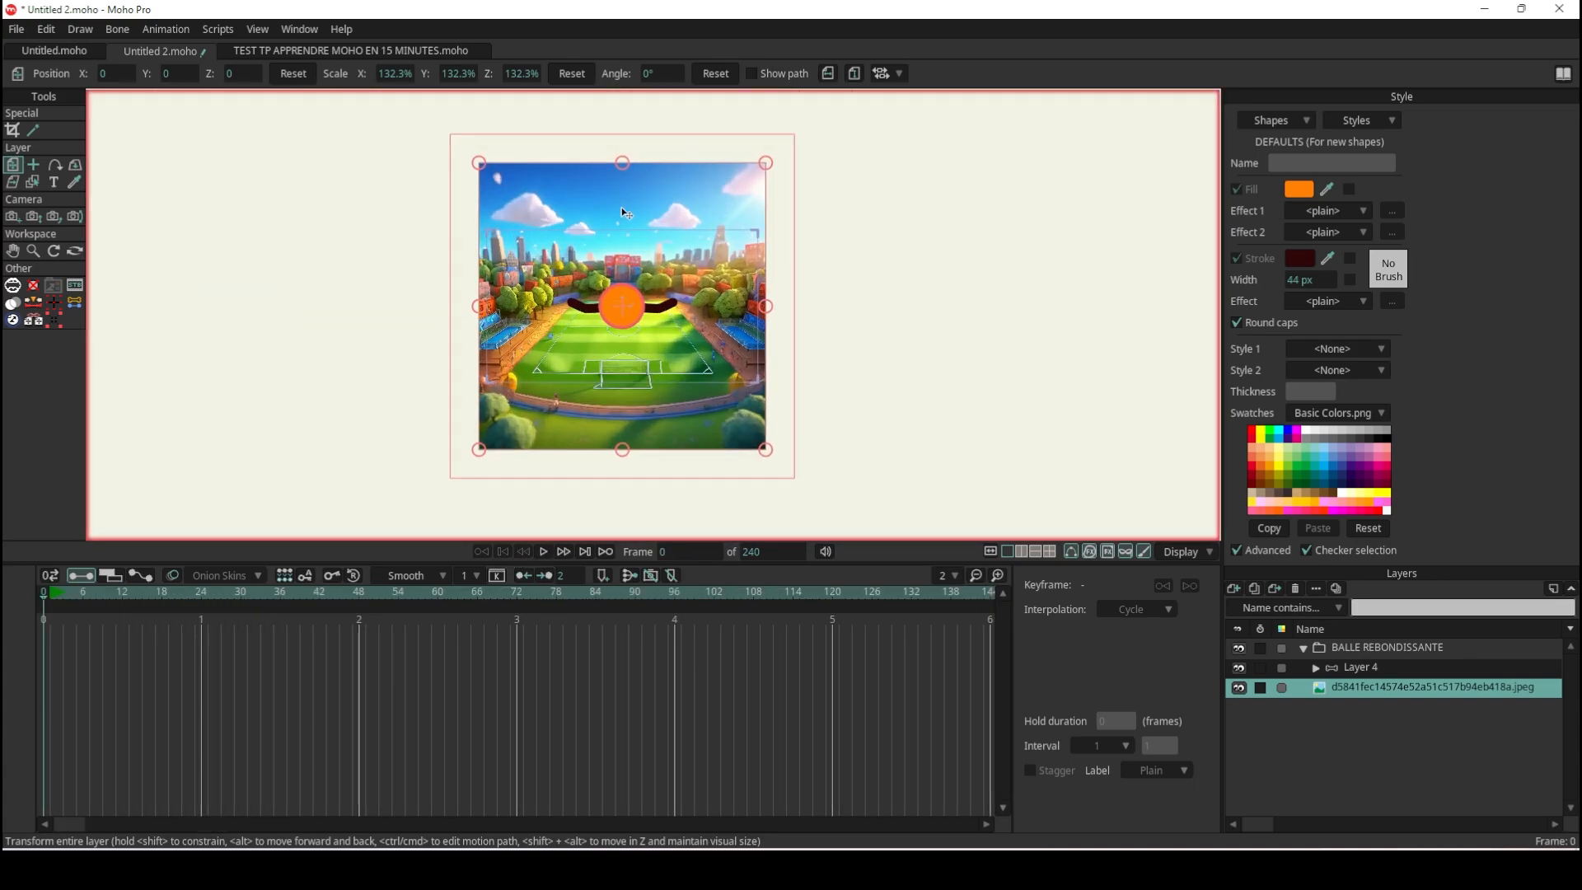
{"action": "scroll", "coordinate": [794, 184], "scroll_direction": "up", "scroll_amount": 1}
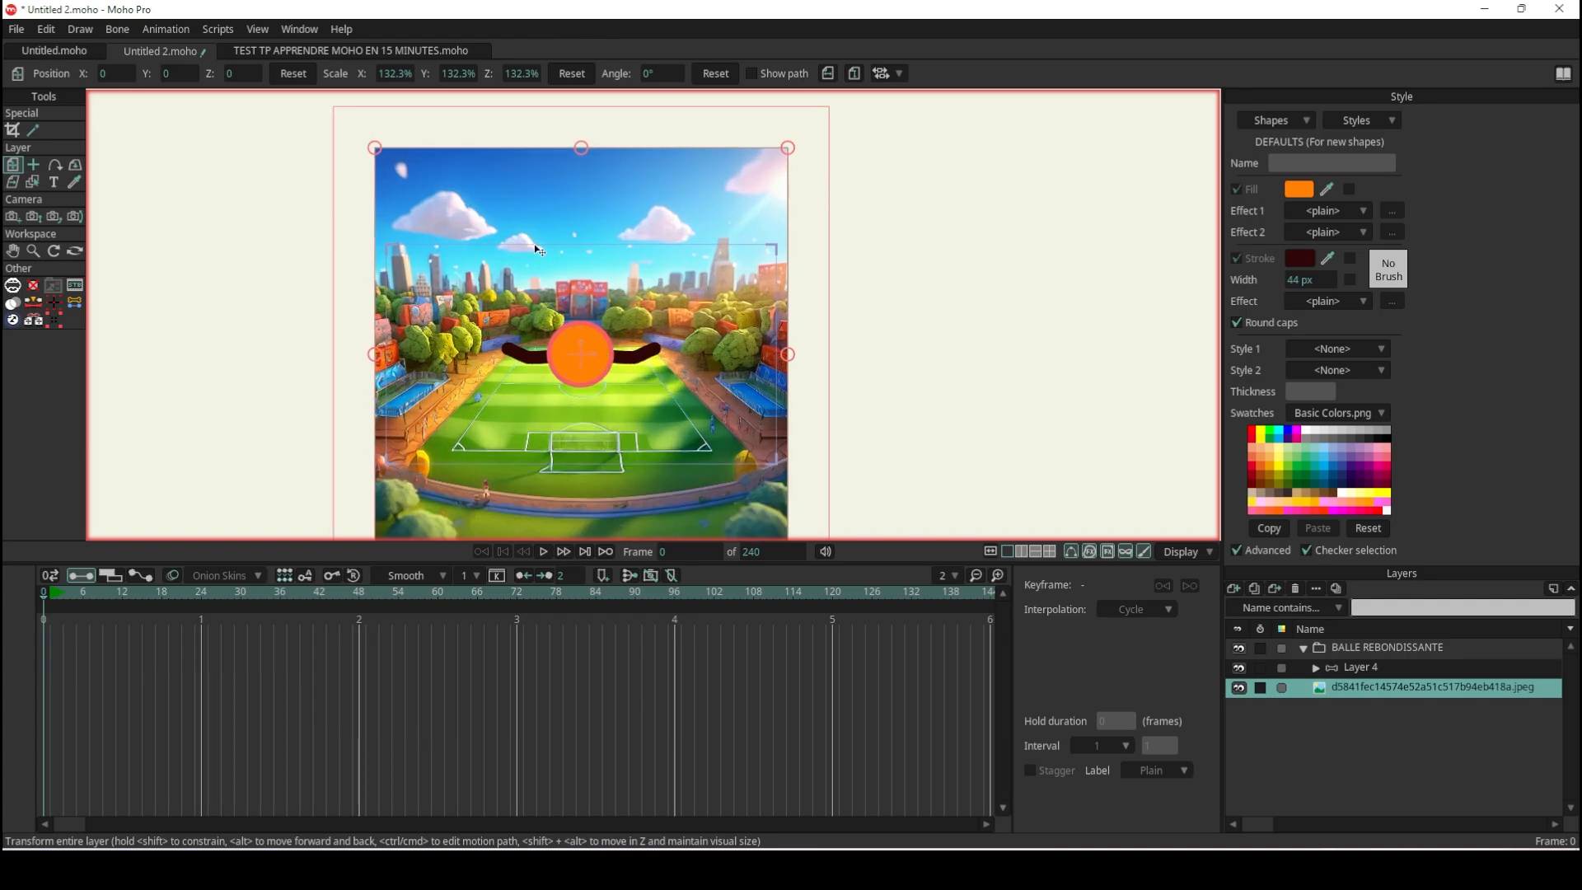
Turn on Show Output Only to mask everything outside the camera frame.
{"action": "left_click", "coordinate": [253, 30]}
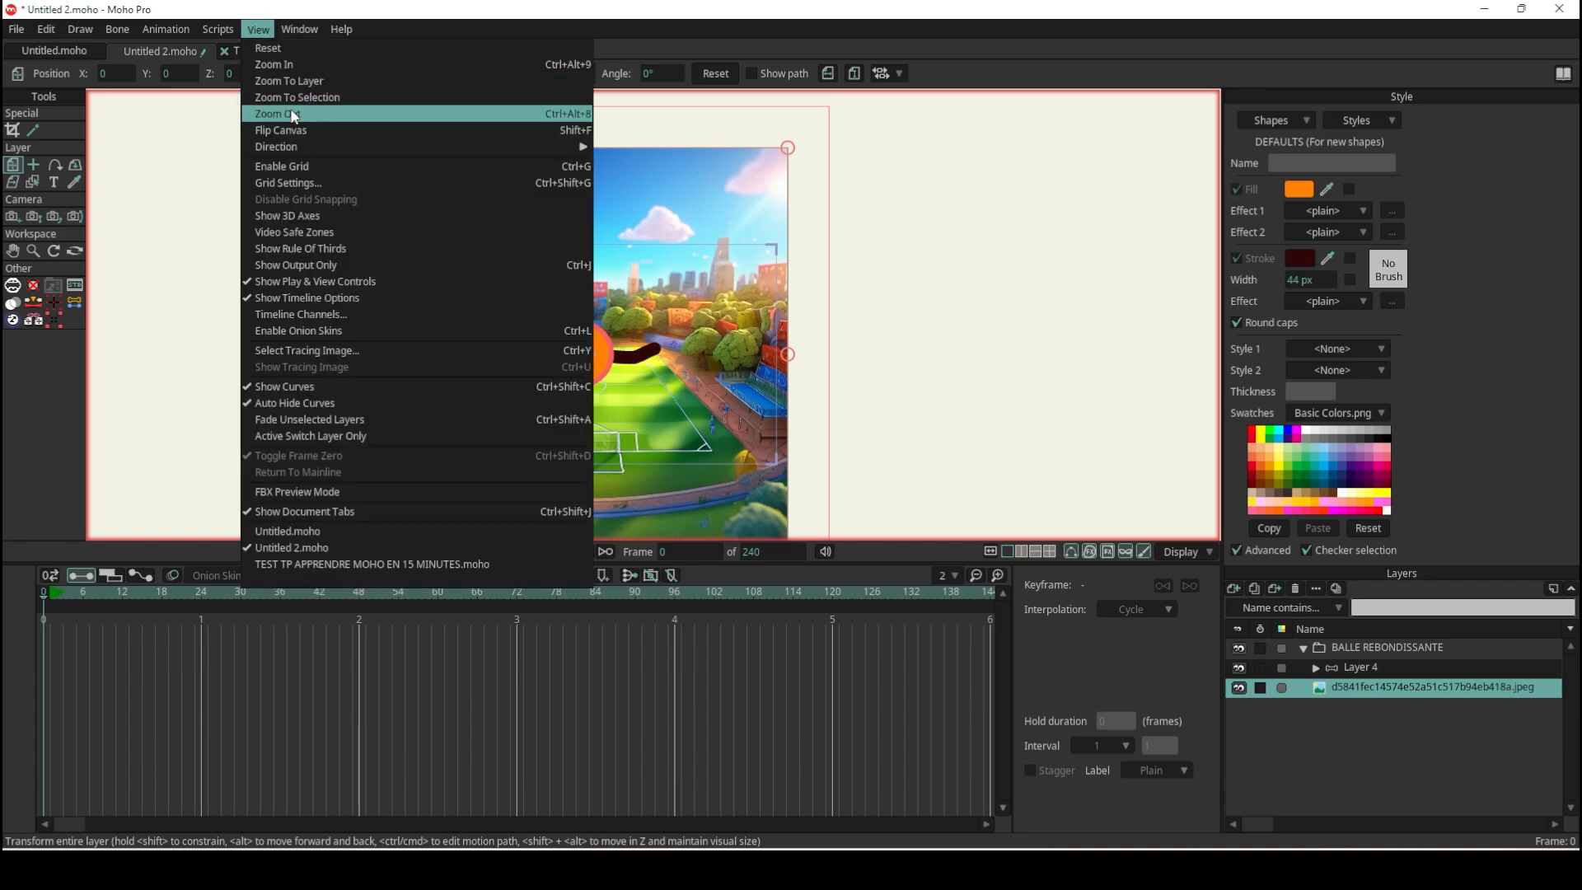
{"action": "mouse_move", "coordinate": [348, 149]}
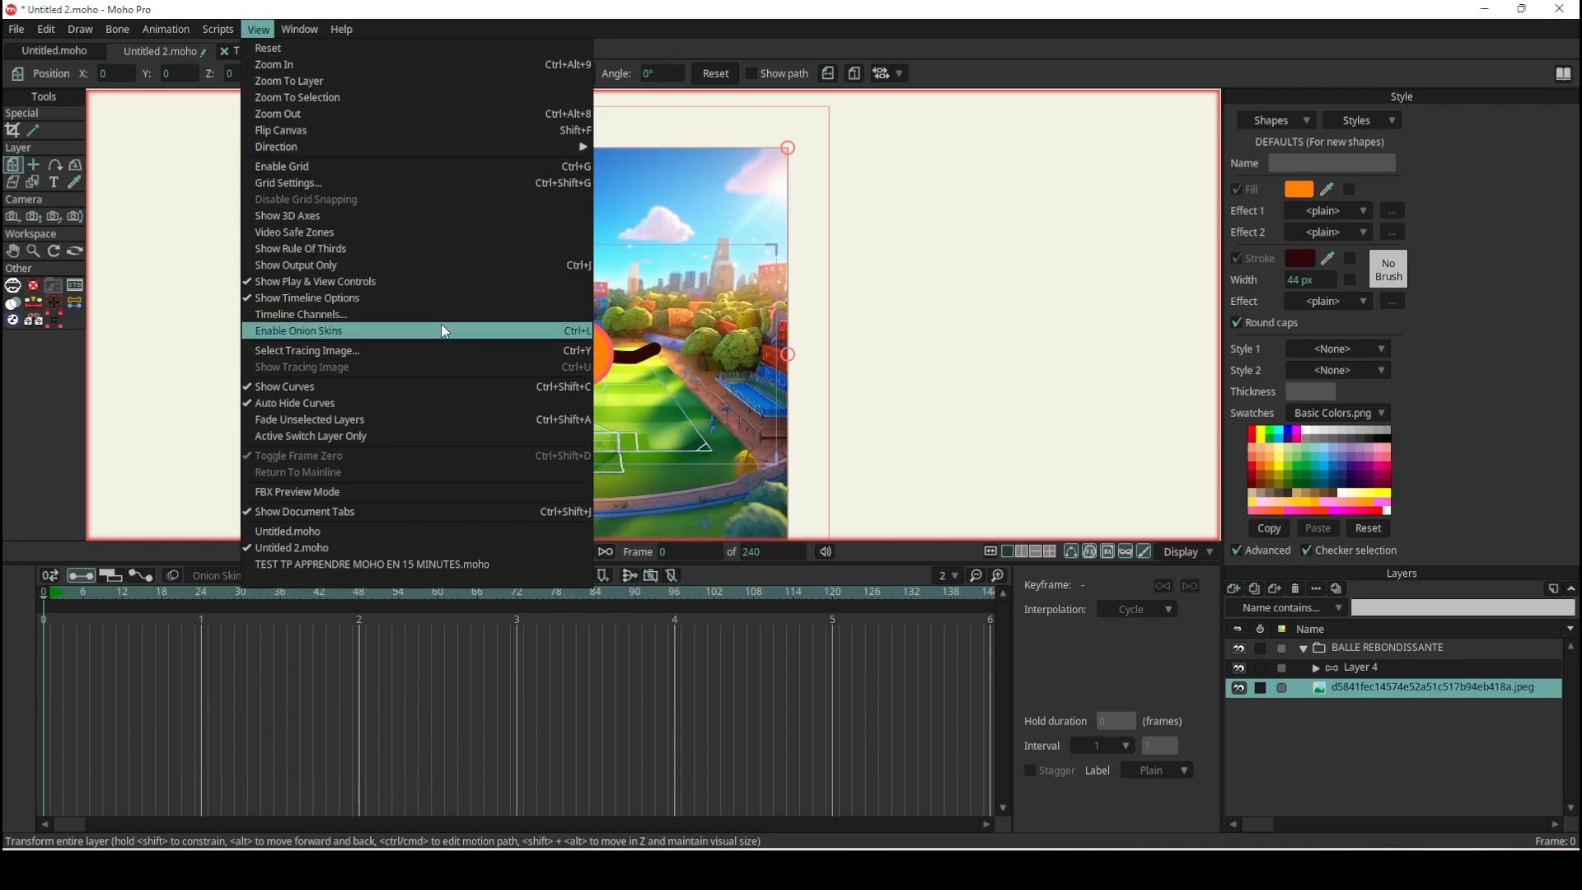
{"action": "left_click", "coordinate": [436, 265]}
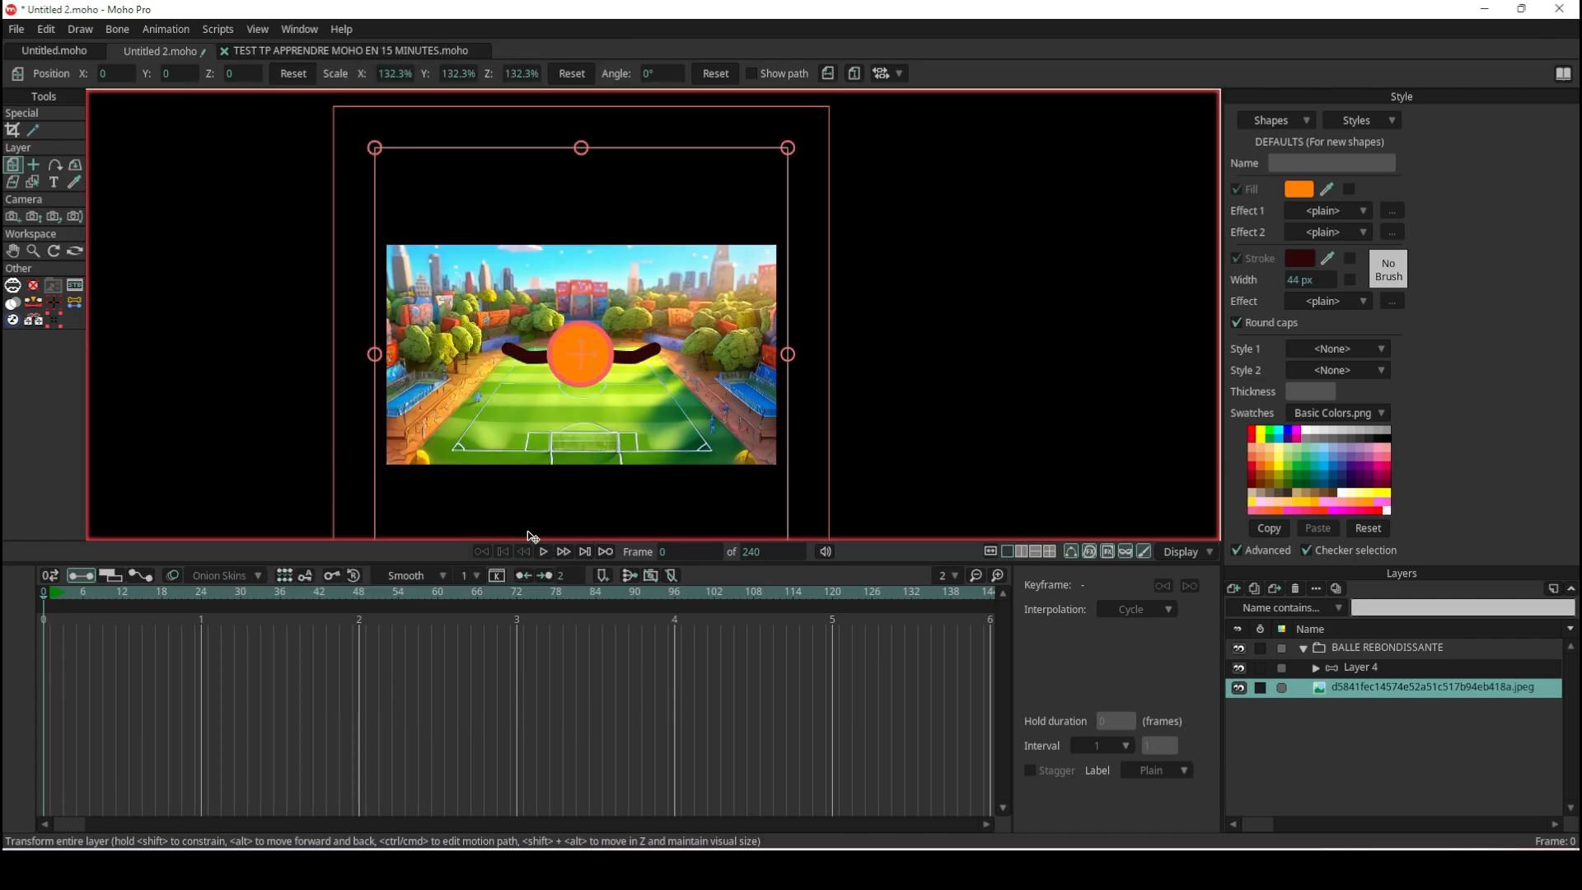
Play the bounce animation with only the output area shown, stop it and rewind to frame 0.
{"action": "left_click", "coordinate": [544, 551]}
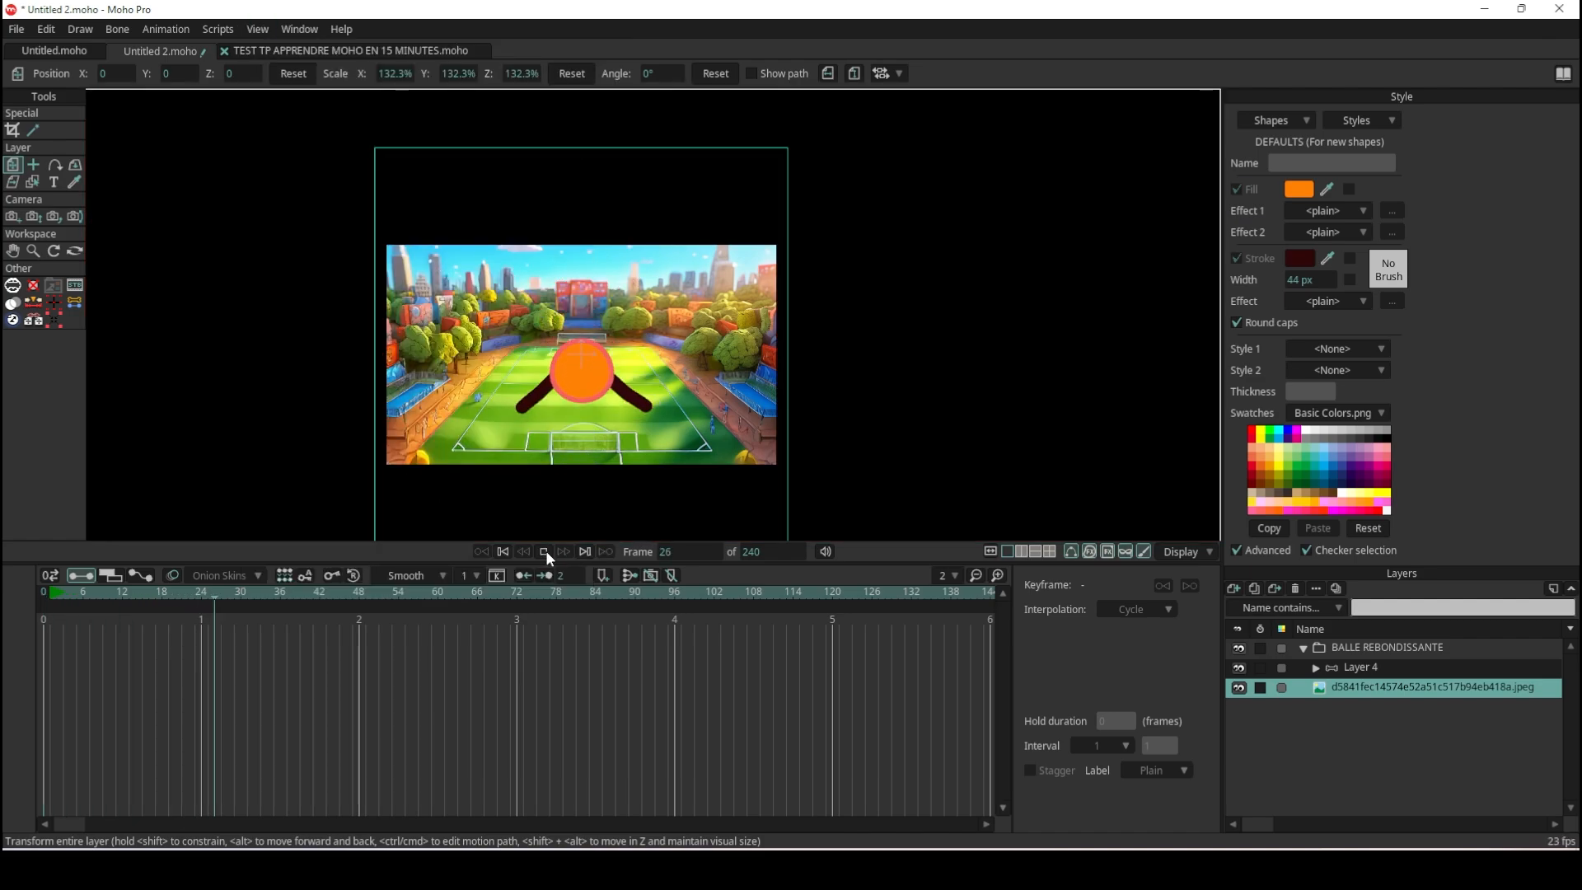
{"action": "scroll", "coordinate": [603, 336], "scroll_direction": "down", "scroll_amount": 3}
{"action": "scroll", "coordinate": [605, 369], "scroll_direction": "up", "scroll_amount": 3}
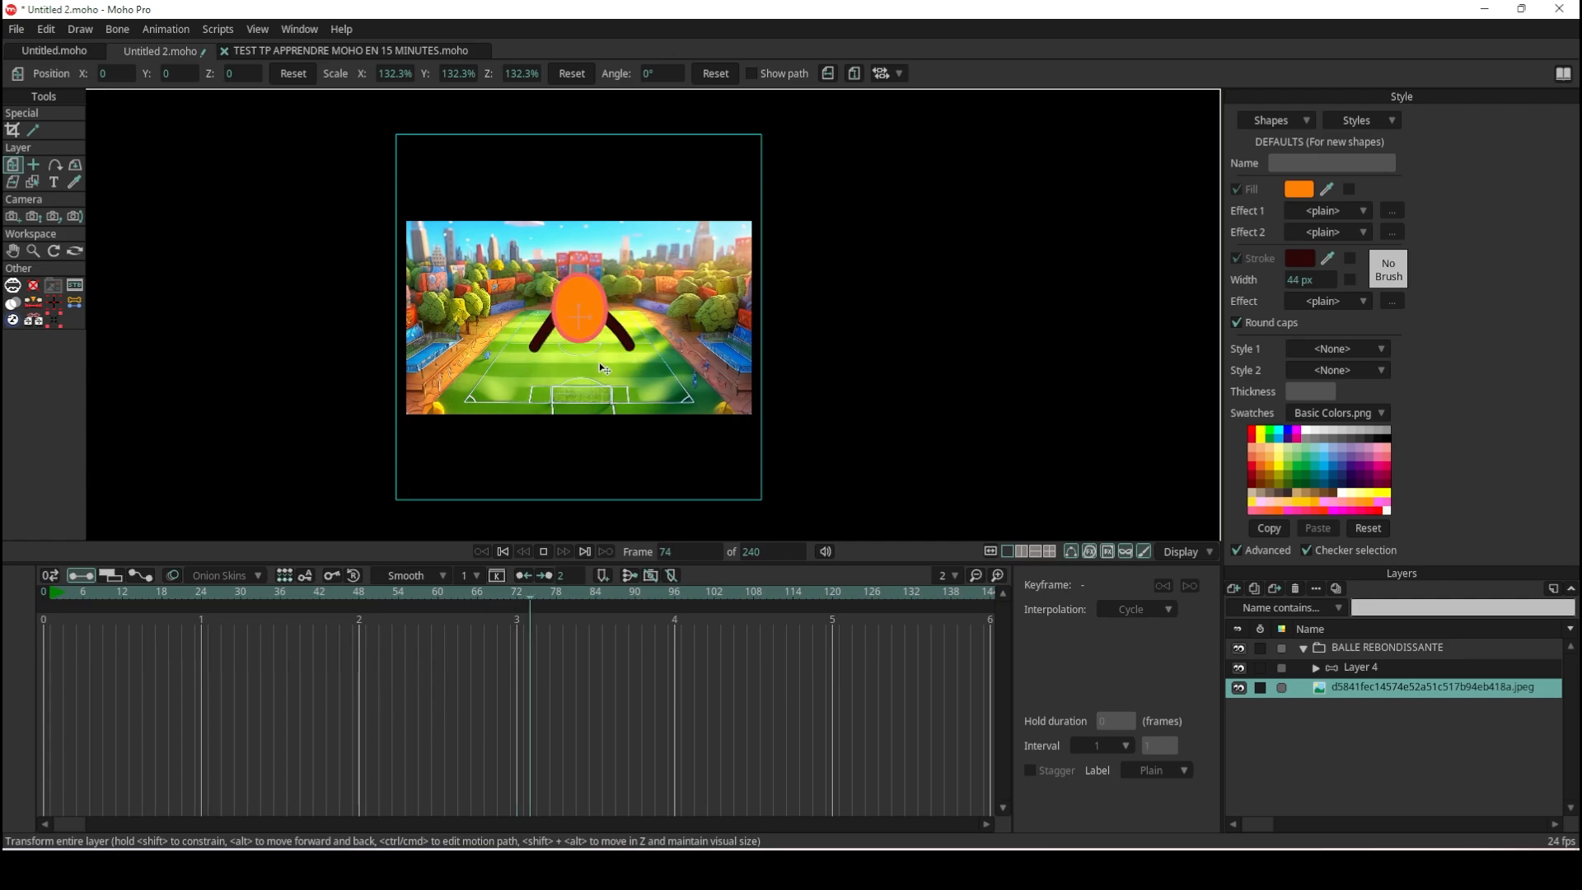
{"action": "scroll", "coordinate": [606, 366], "scroll_direction": "up", "scroll_amount": 2}
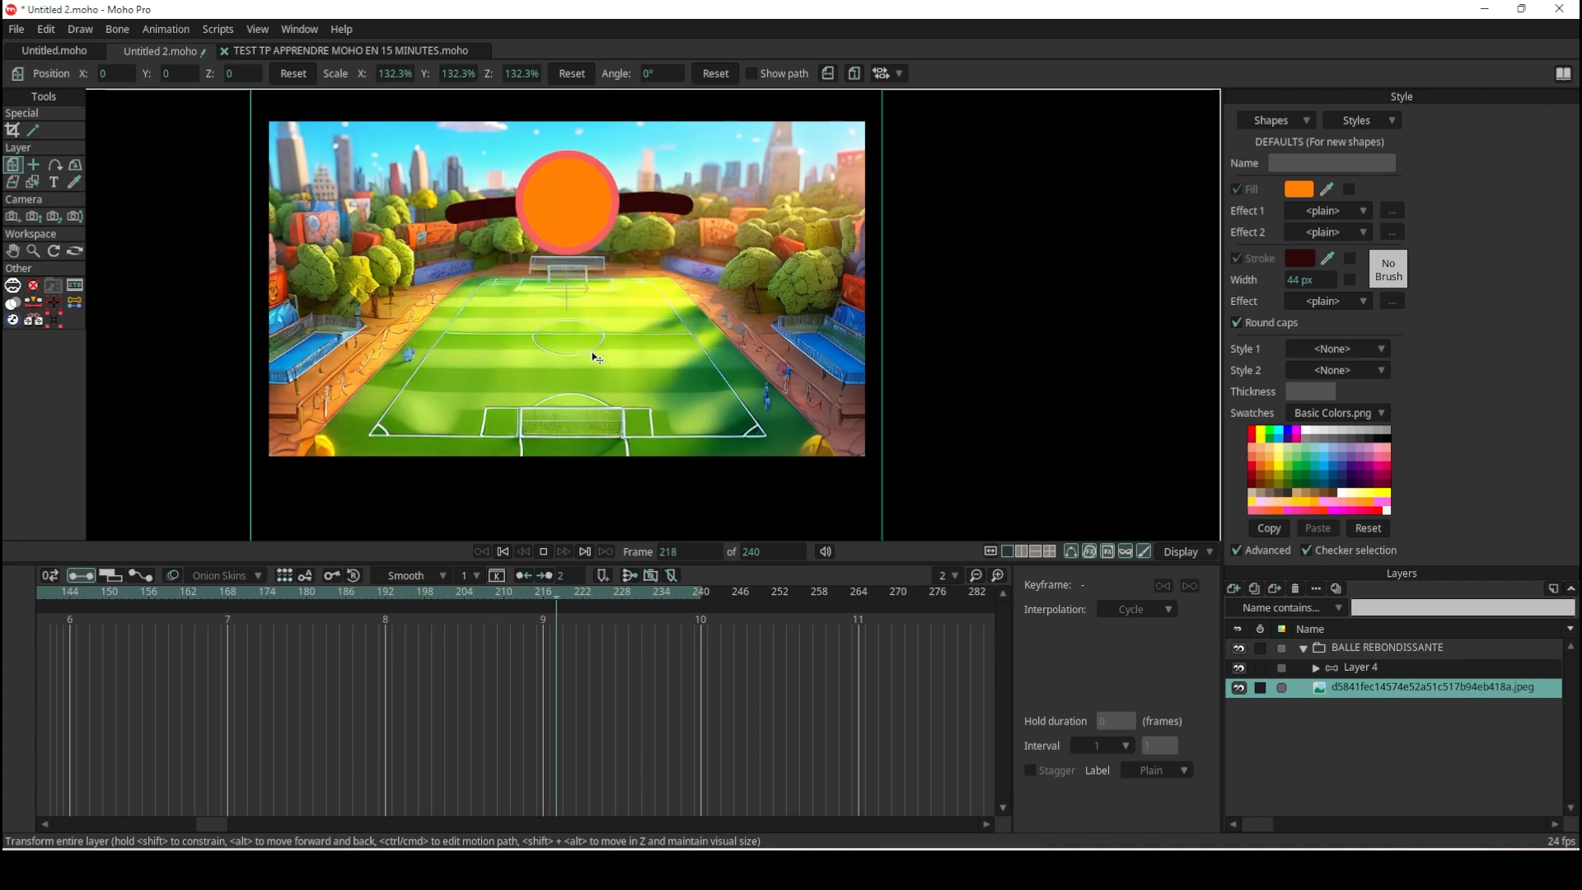
{"action": "left_click", "coordinate": [543, 551]}
{"action": "left_click", "coordinate": [503, 551]}
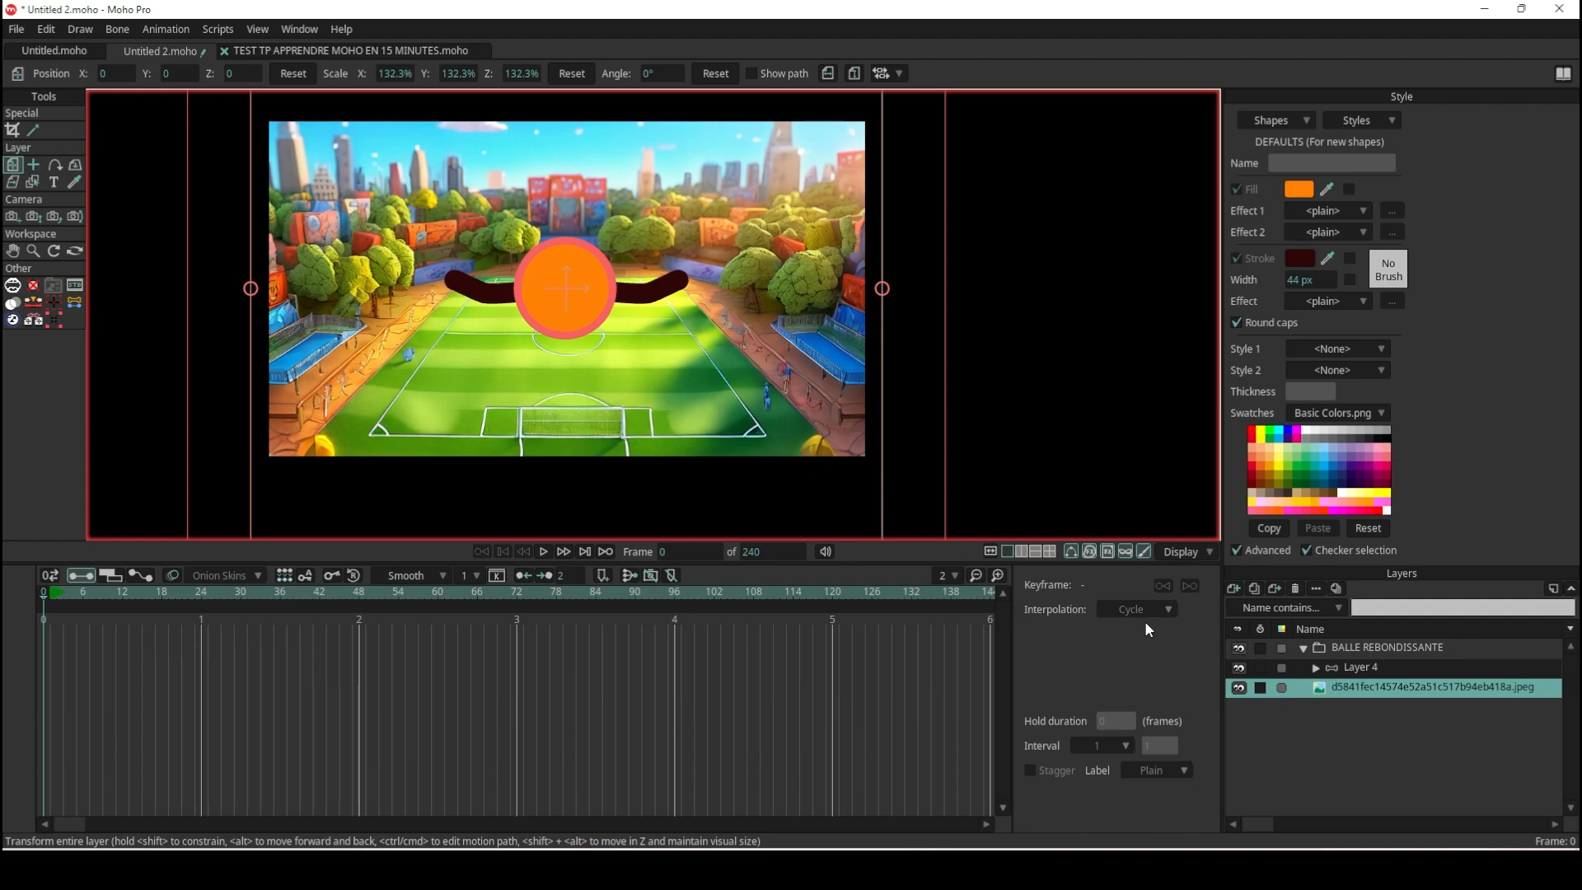
Rename the ball's bone layer, Layer 4, as BALLE BONES.
{"action": "left_click", "coordinate": [1365, 669]}
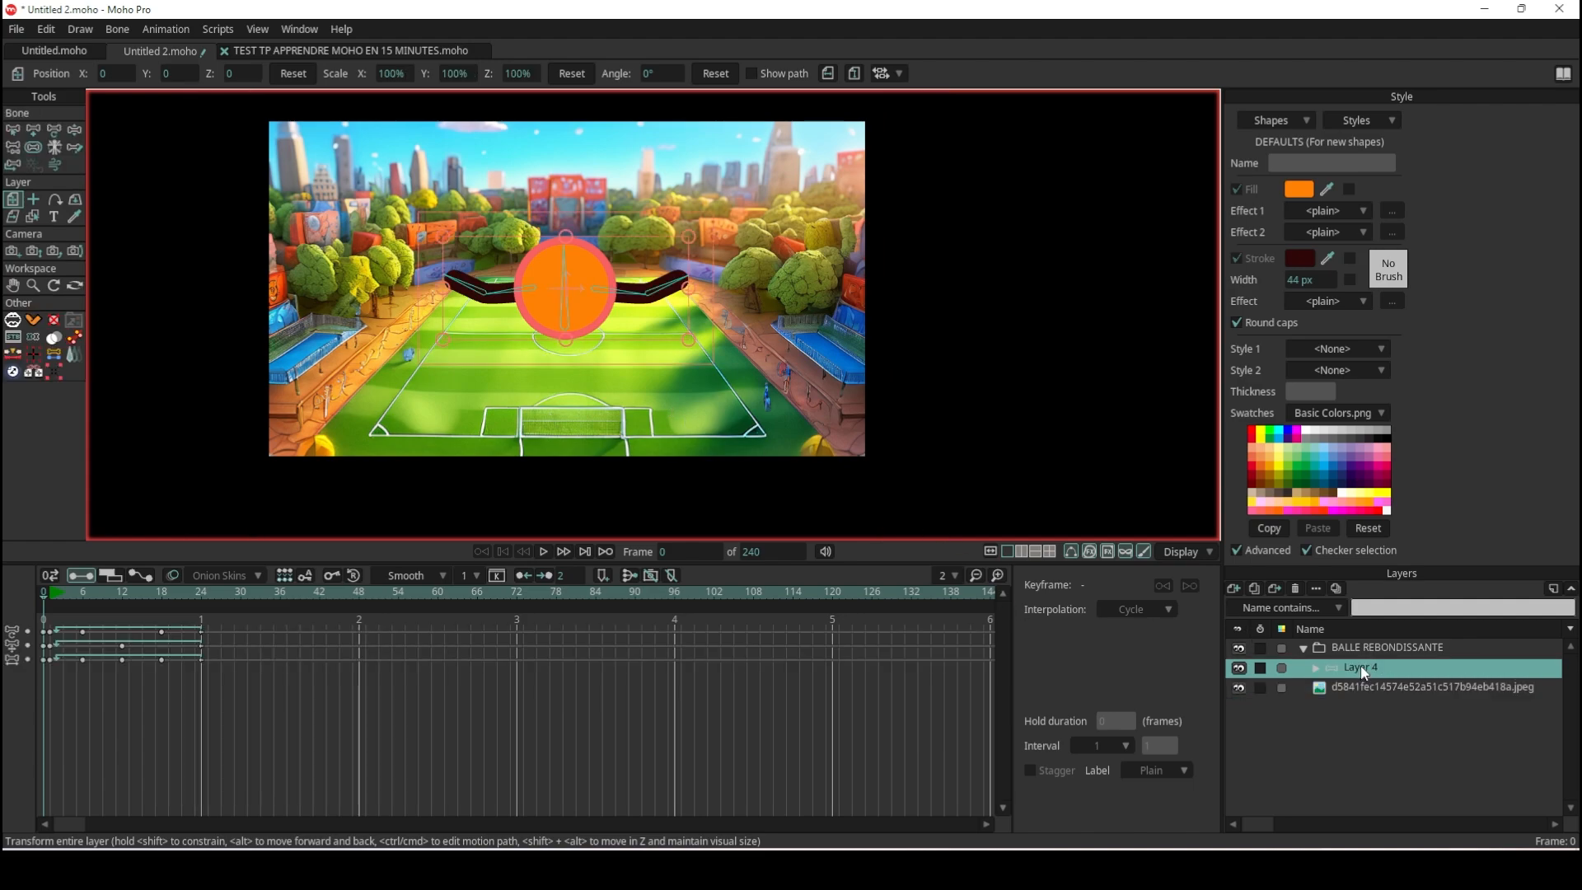
{"action": "double_click", "coordinate": [1361, 668]}
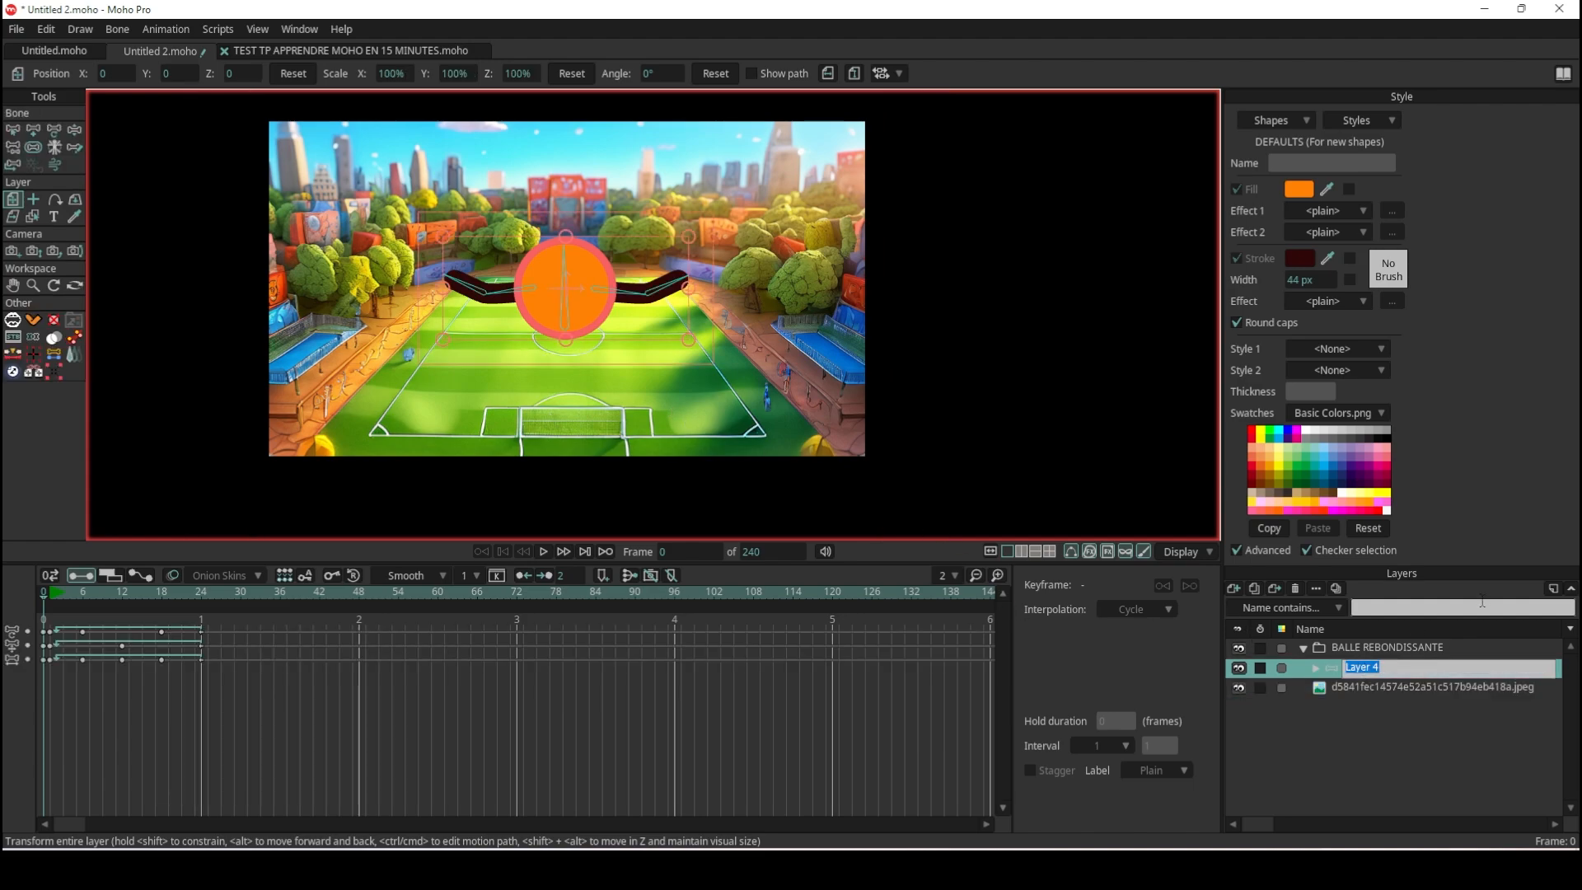
{"action": "type", "text": "BALLE BONES"}
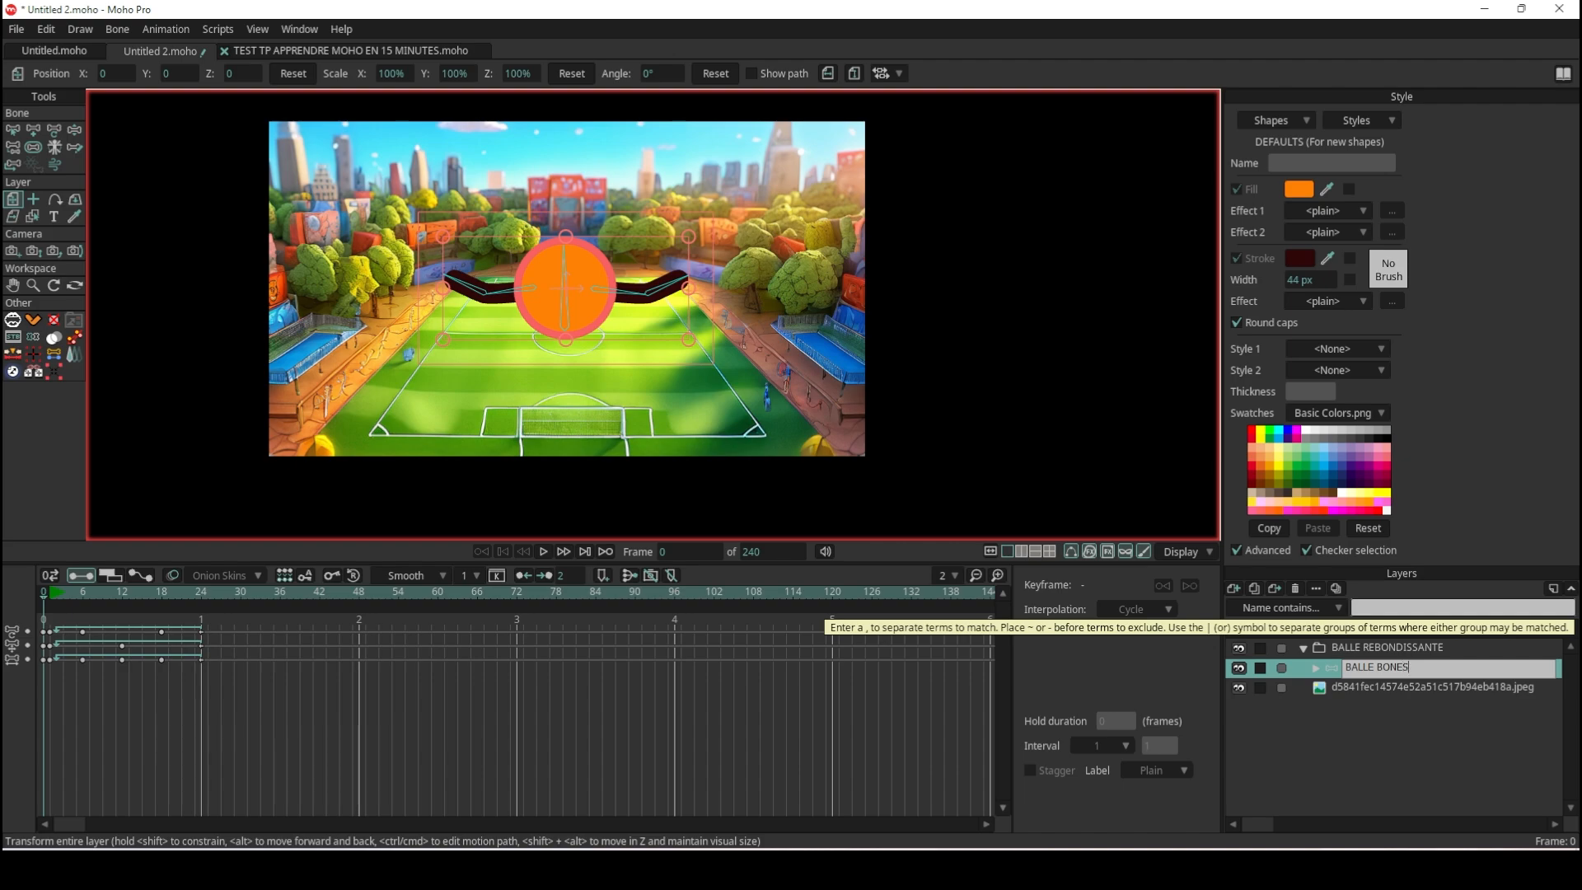
{"action": "key", "text": "Return"}
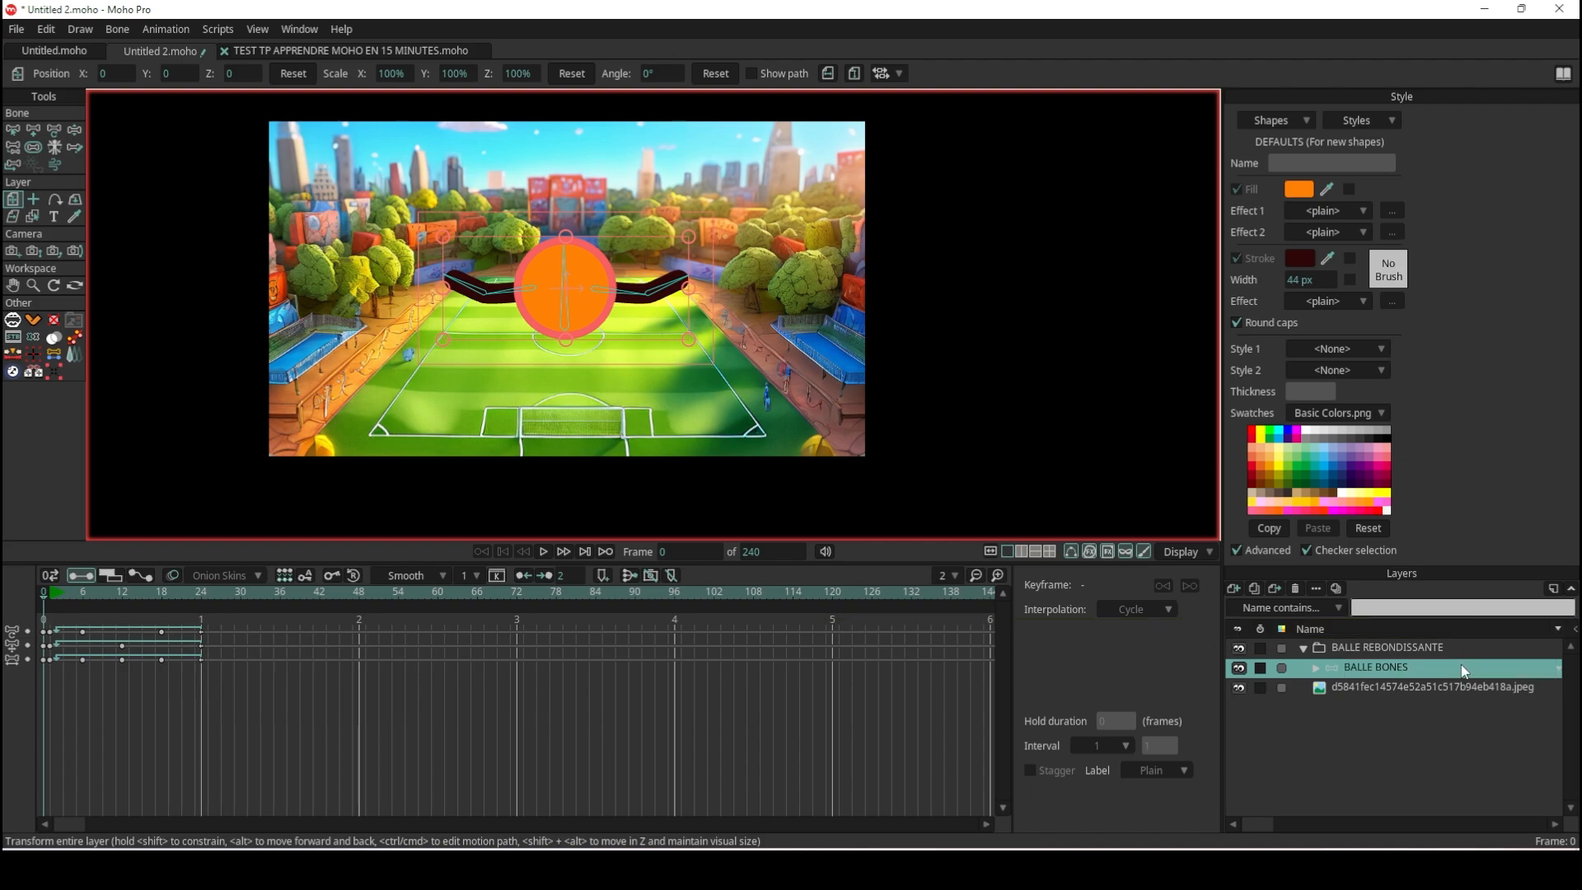
Add a vector layer named OMBRE, place it between BALLE BONES and the background image, and select it.
{"action": "left_click", "coordinate": [1235, 590]}
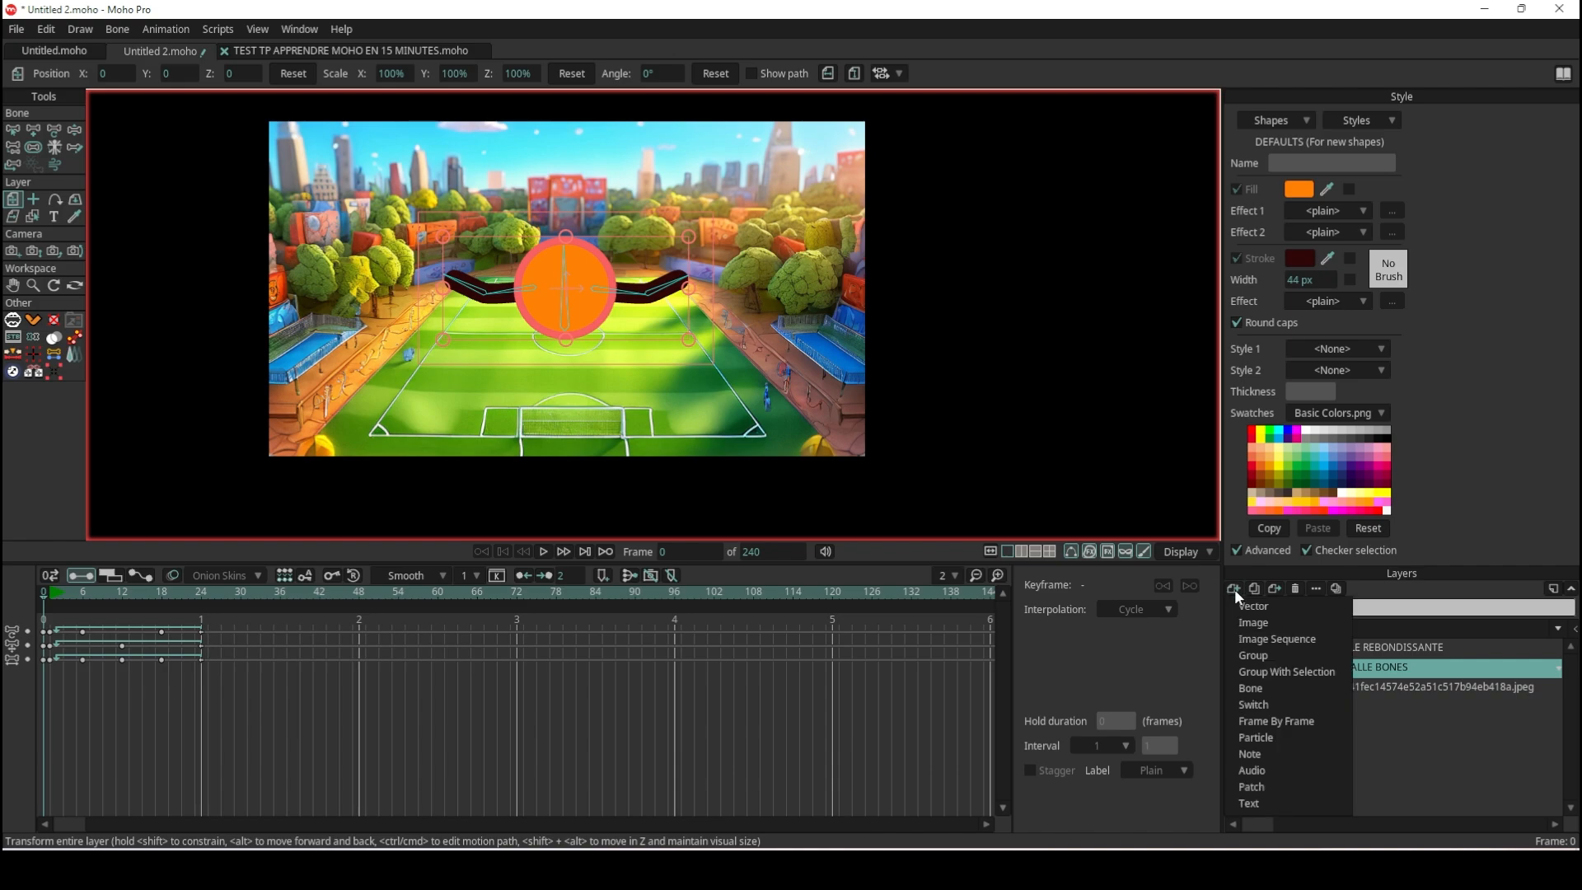
{"action": "left_click", "coordinate": [1247, 610]}
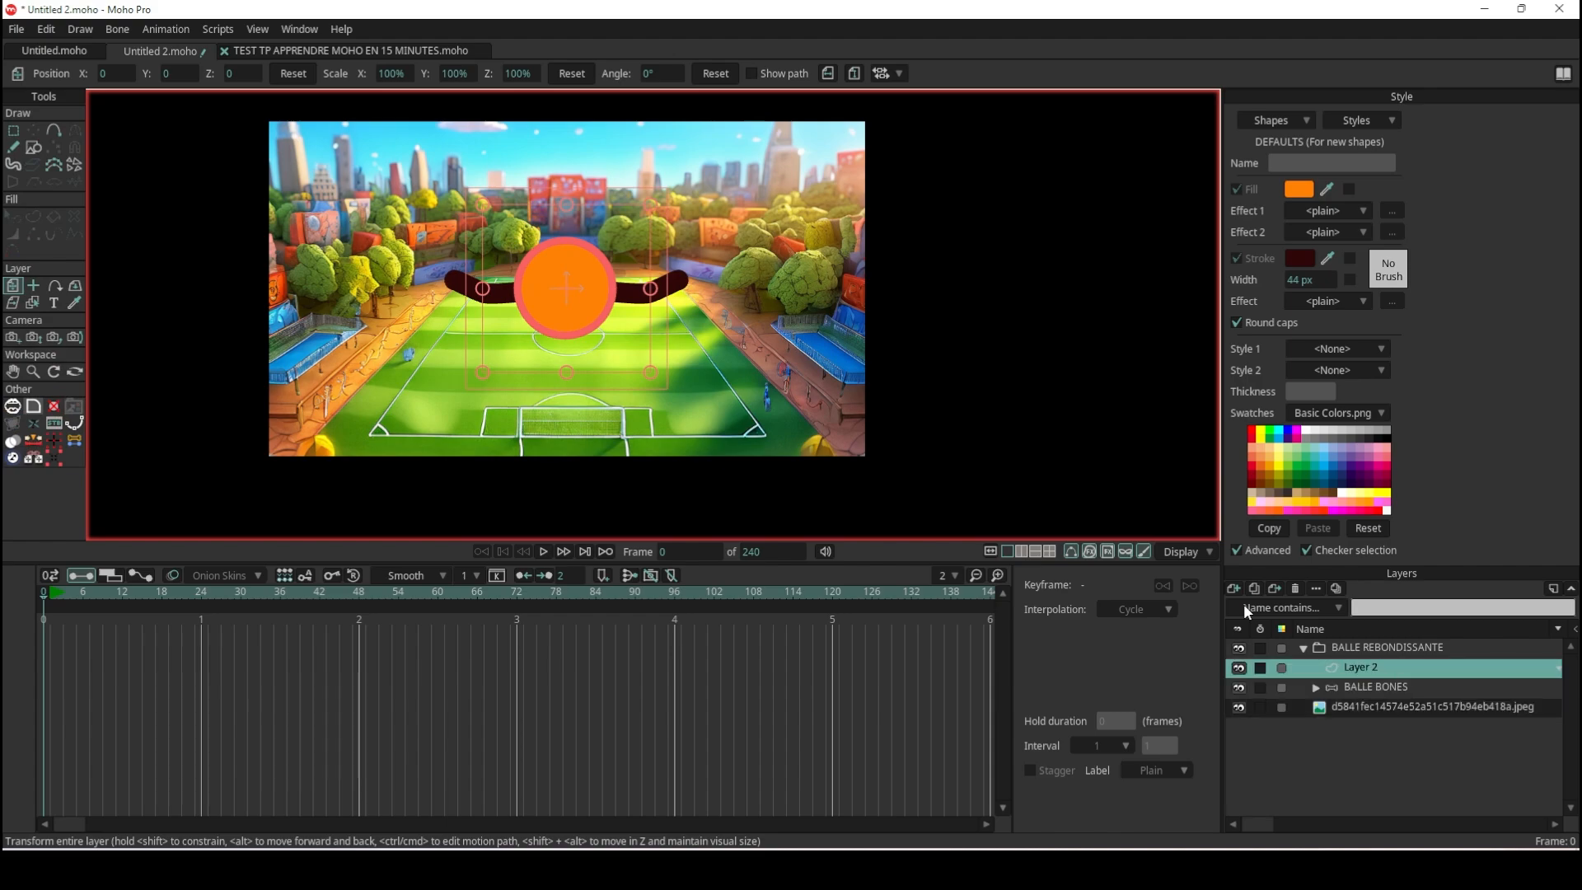
{"action": "double_click", "coordinate": [1364, 672]}
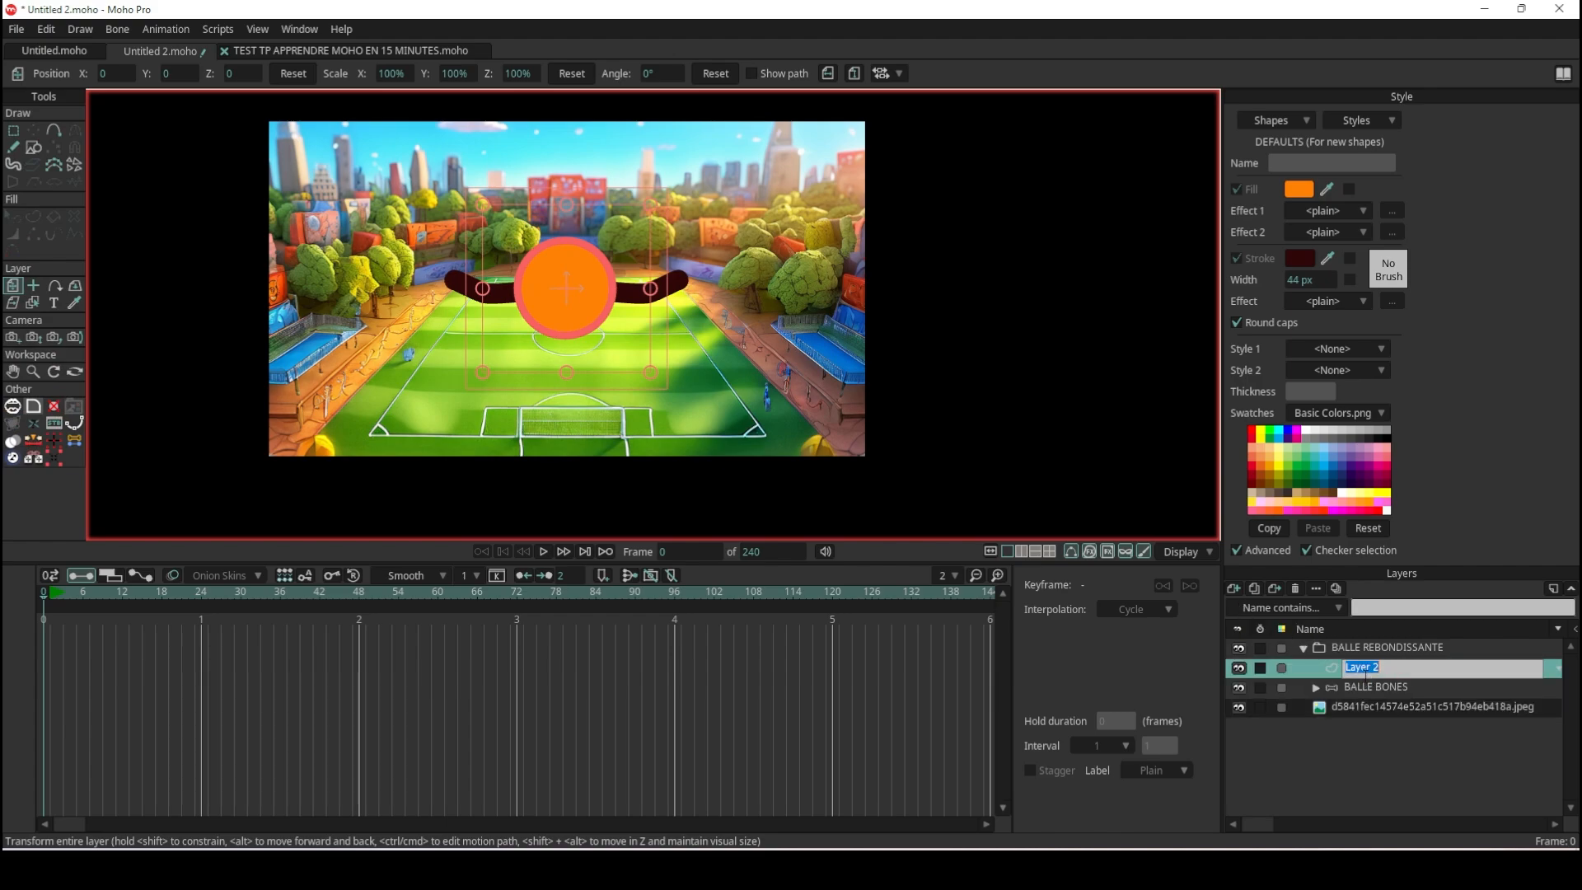
{"action": "type", "text": "OMBRE"}
{"action": "key", "text": "Return"}
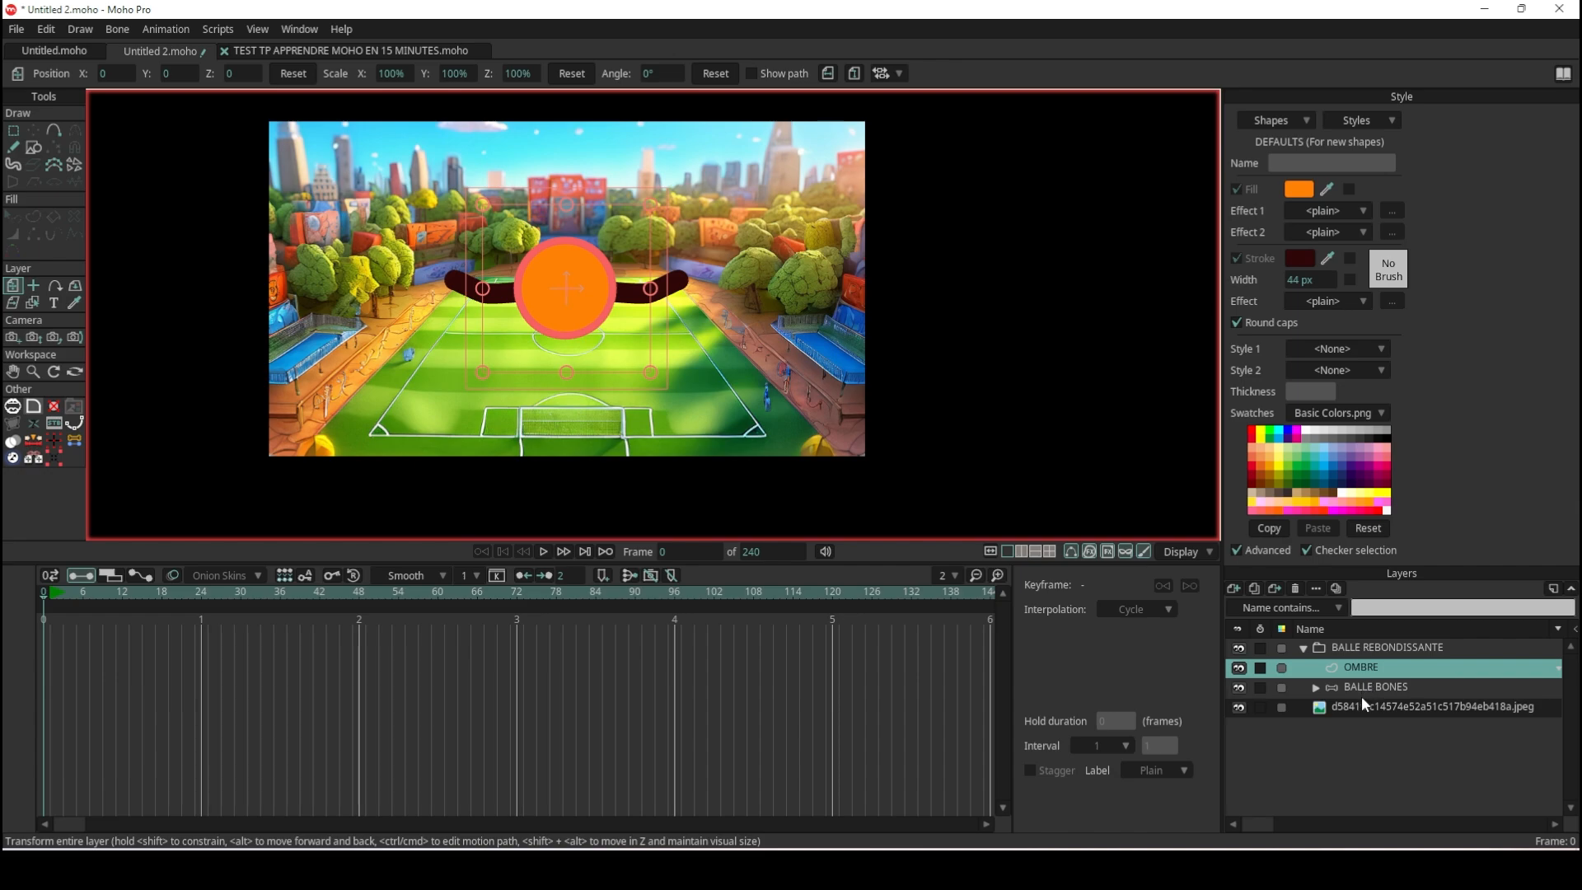
{"action": "left_click_drag", "start_coordinate": [1361, 692], "coordinate": [1368, 674]}
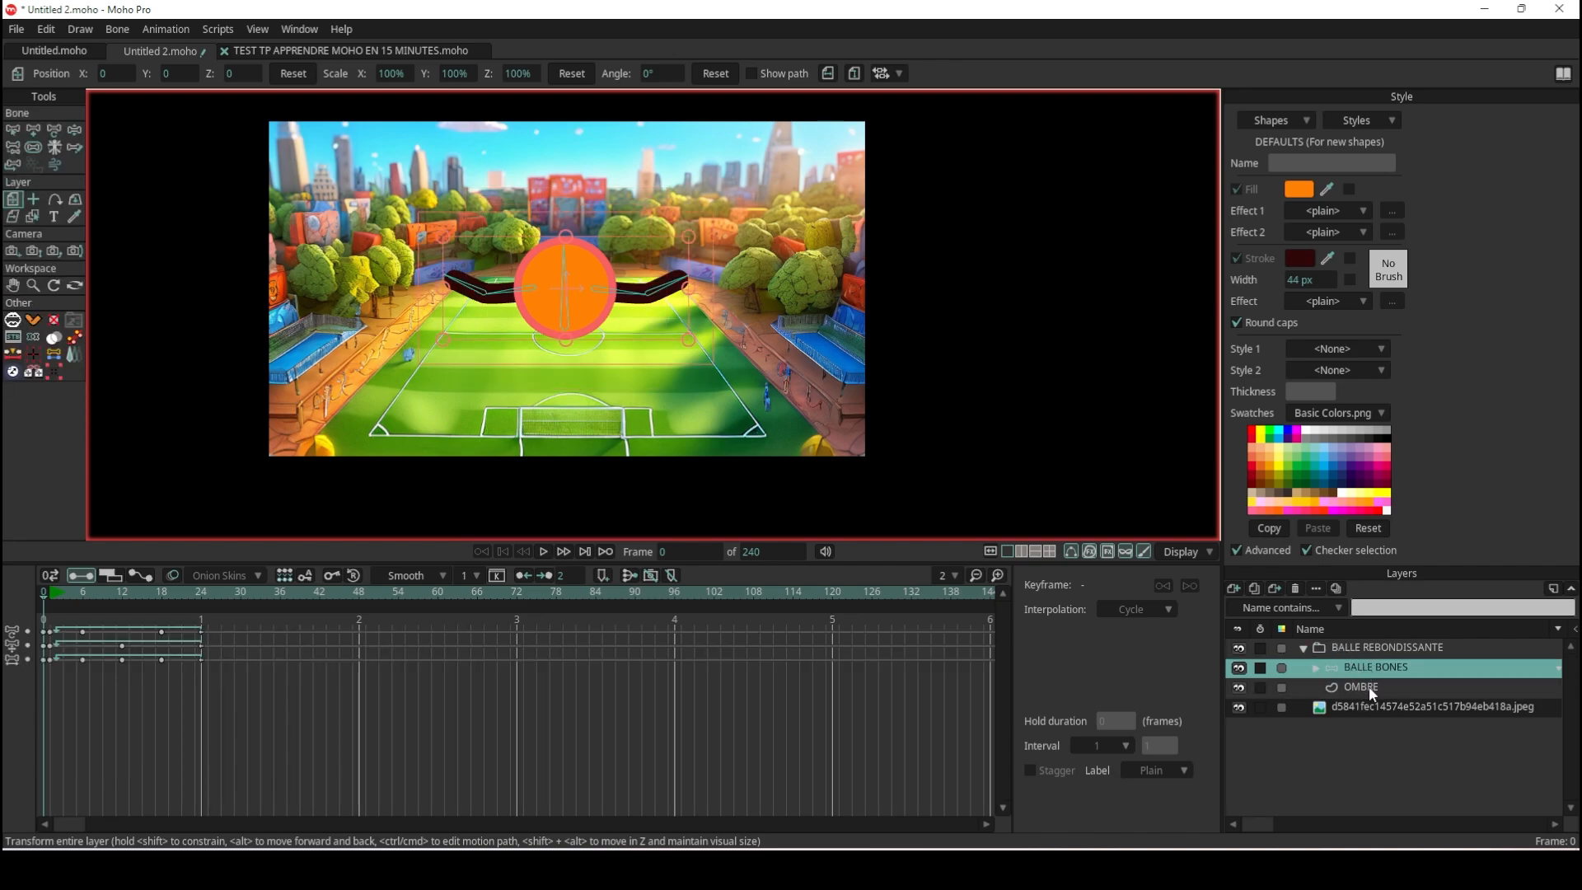
{"action": "left_click", "coordinate": [1367, 685]}
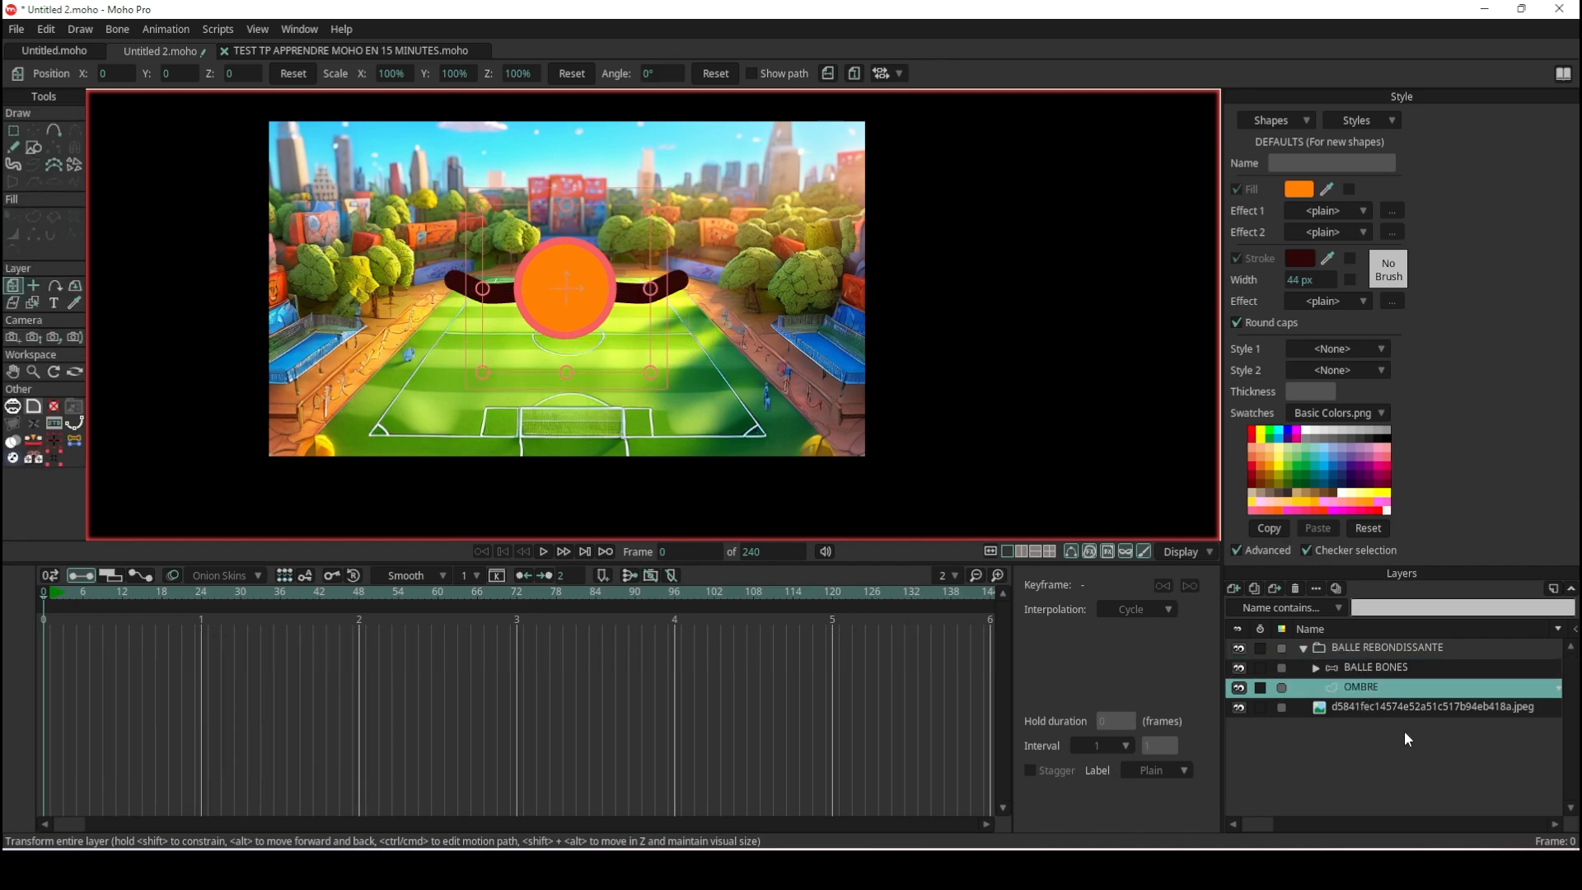
Draw a wide, flat ellipse on the OMBRE layer beneath the ball as its ground shadow.
{"action": "left_click", "coordinate": [34, 150]}
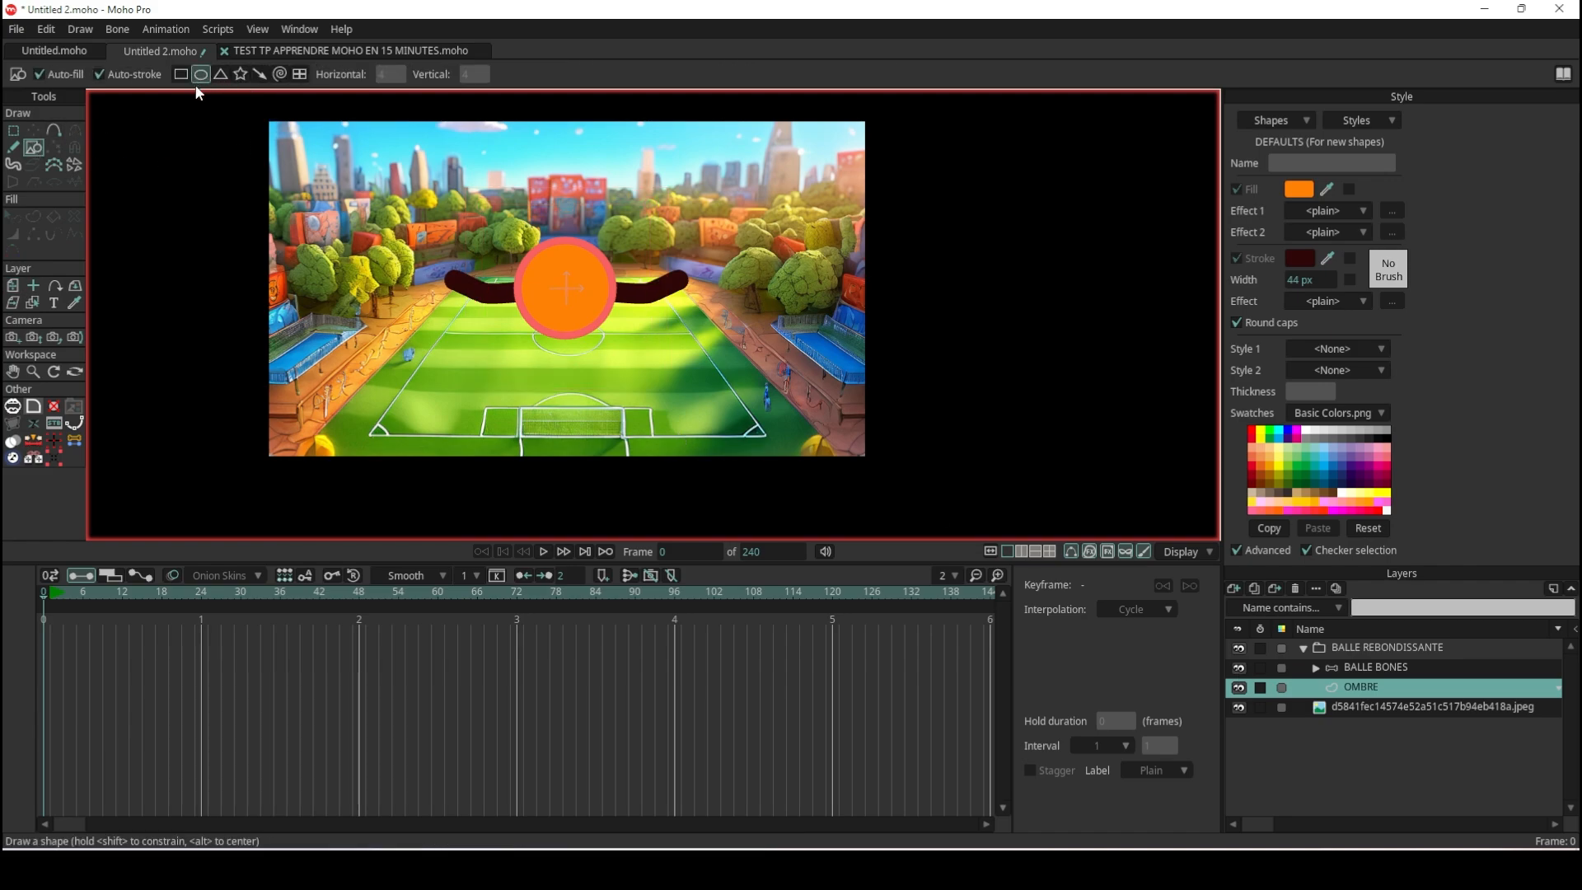
{"action": "scroll", "coordinate": [575, 316], "scroll_direction": "up", "scroll_amount": 5}
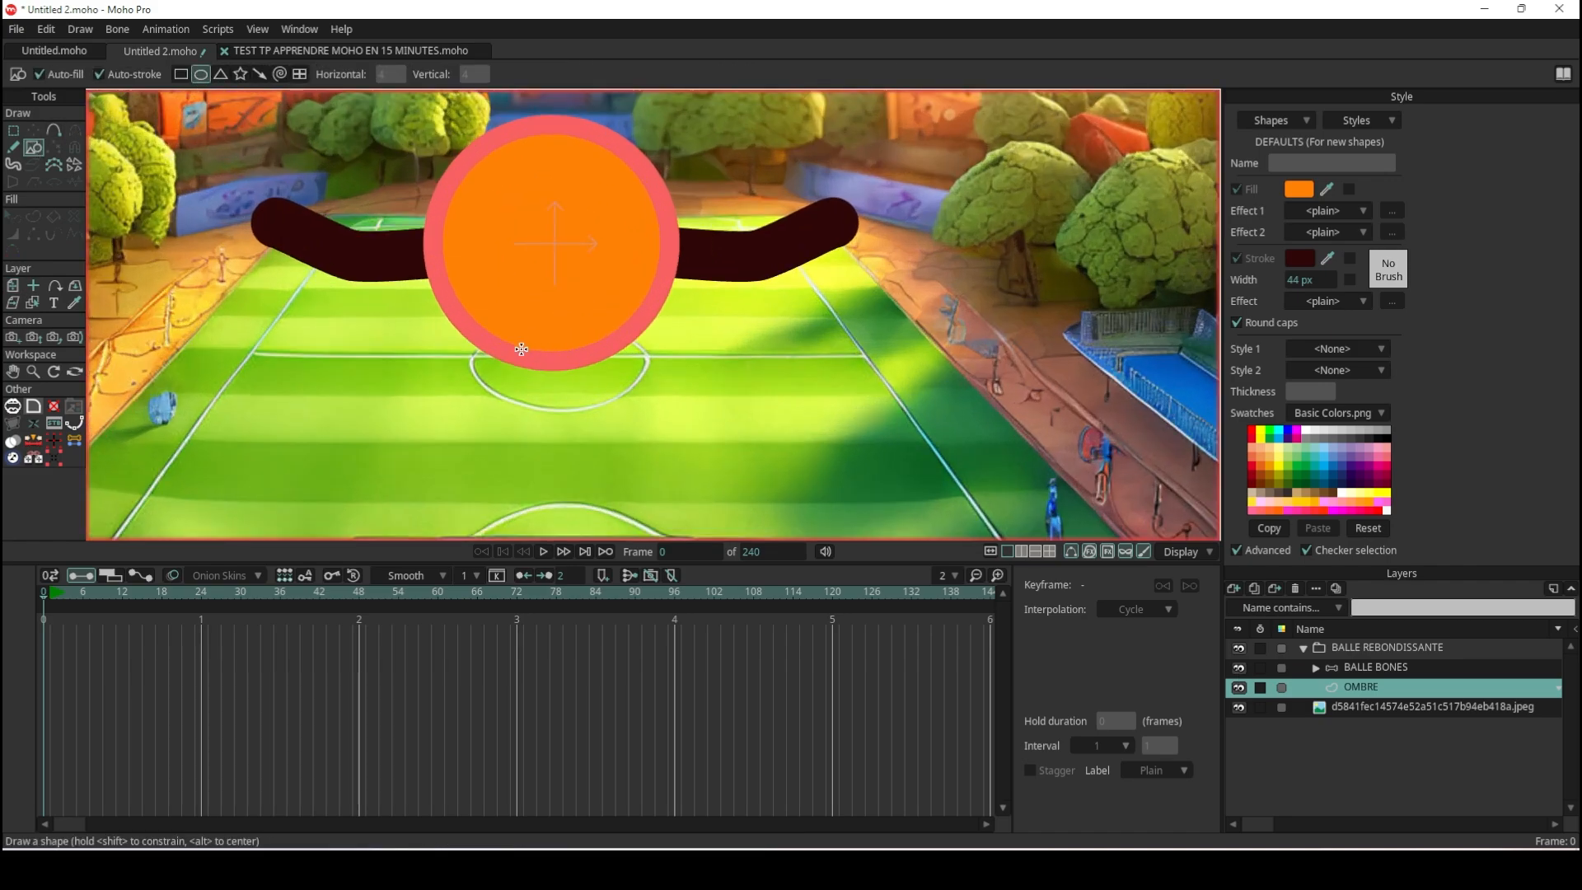
{"action": "scroll", "coordinate": [465, 331], "scroll_direction": "up", "scroll_amount": 2}
{"action": "mouse_move", "coordinate": [429, 326]}
{"action": "left_mouse_down"}
{"action": "mouse_move", "coordinate": [723, 396]}
{"action": "mouse_move", "coordinate": [742, 417]}
{"action": "mouse_move", "coordinate": [725, 422]}
{"action": "left_mouse_up"}
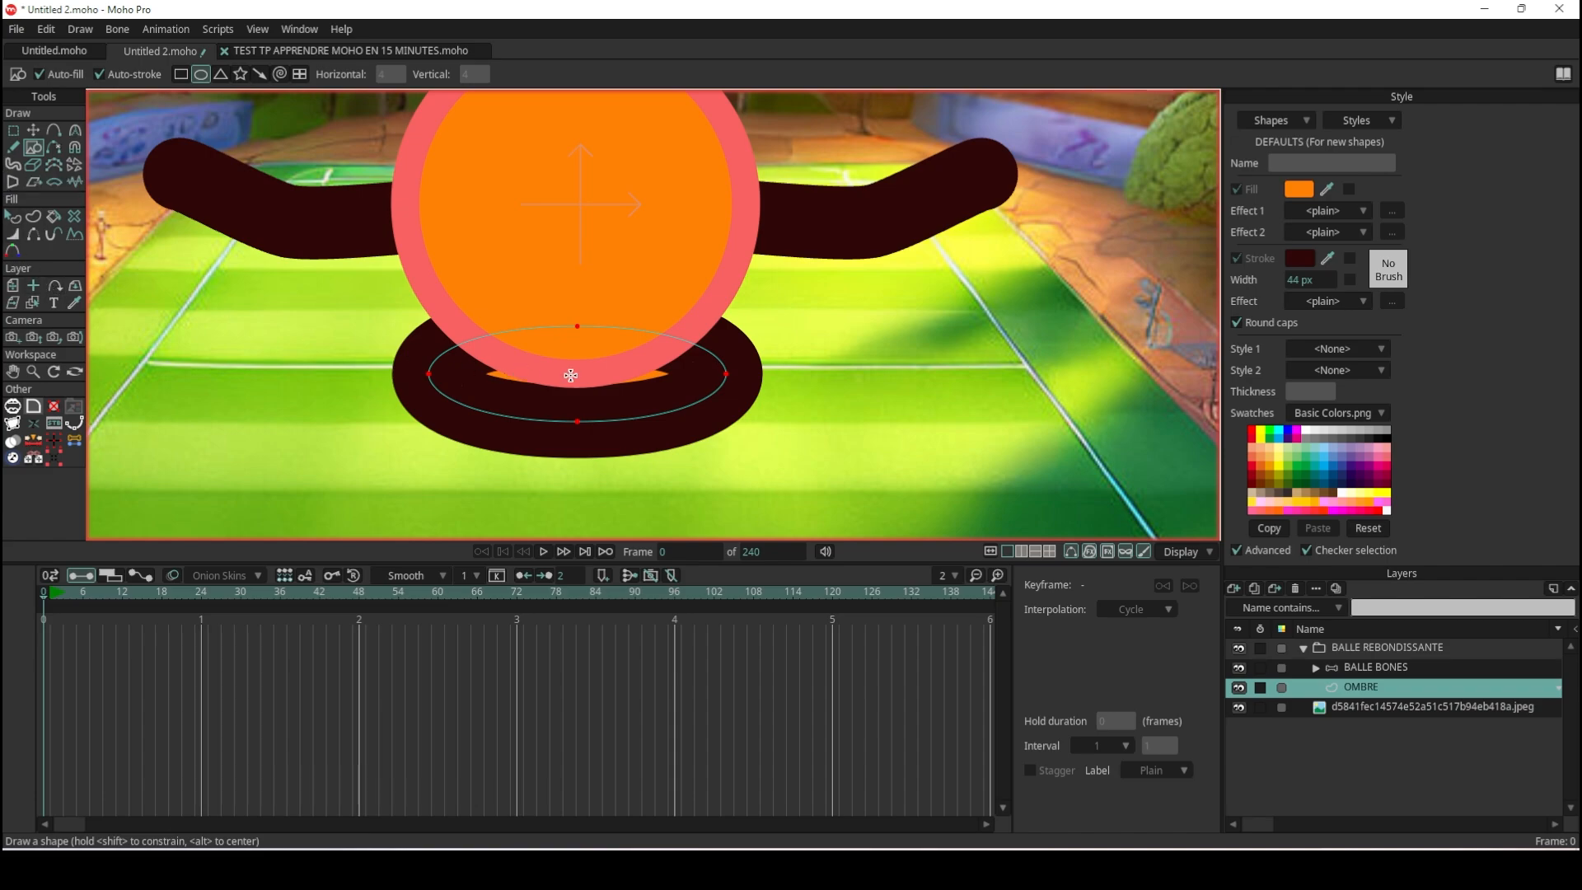
Hide the BALLE BONES layer and turn off the stroke of the shadow ellipse on the OMBRE layer.
{"action": "left_click", "coordinate": [1239, 667]}
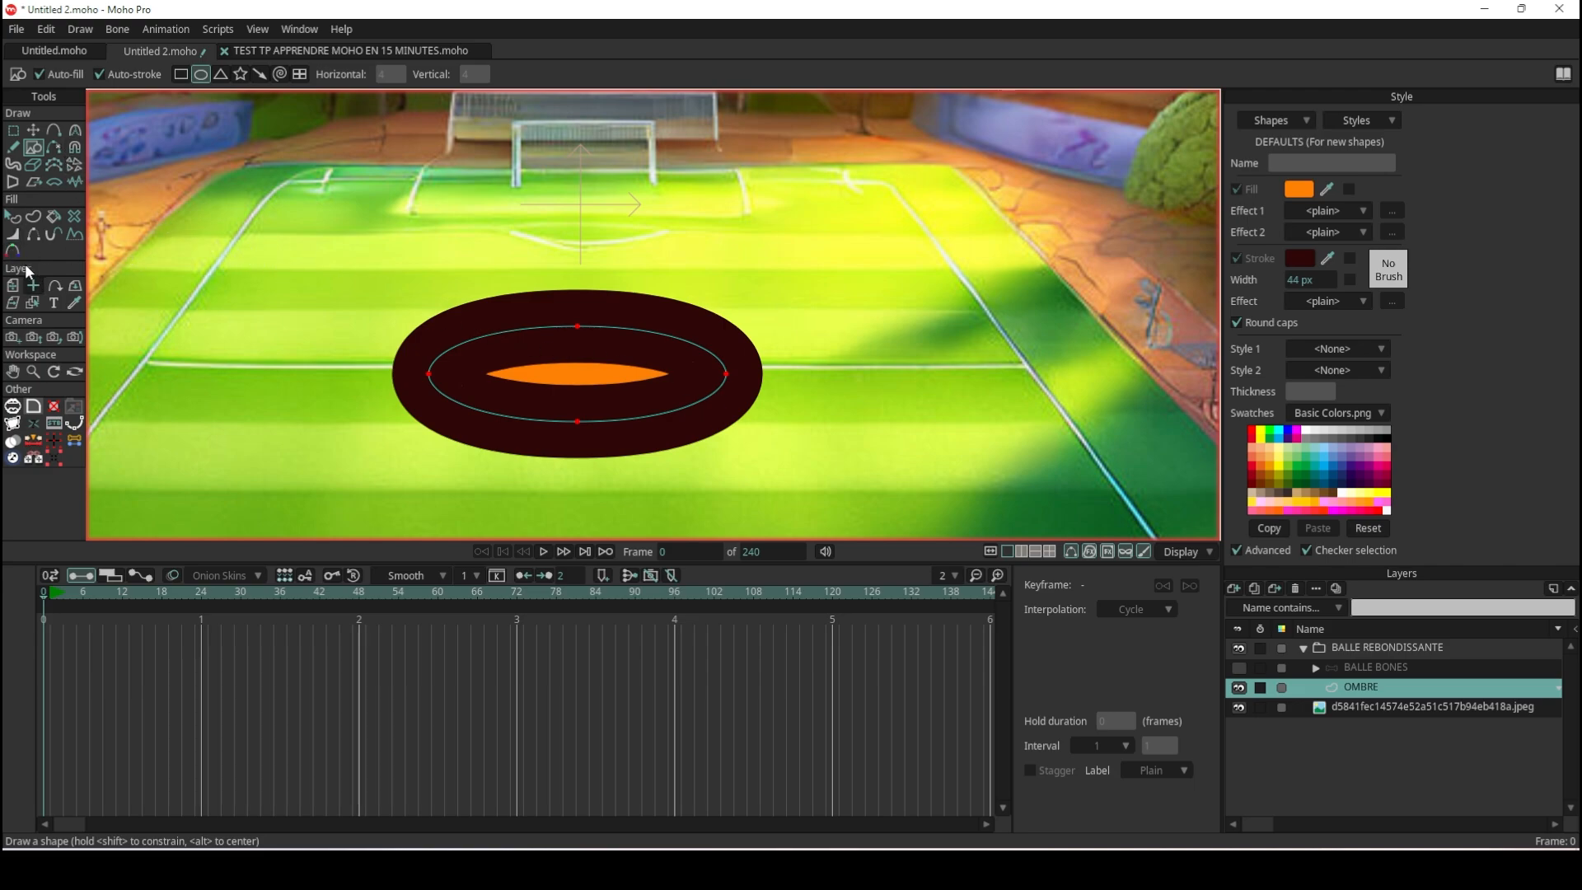
{"action": "left_click", "coordinate": [12, 219]}
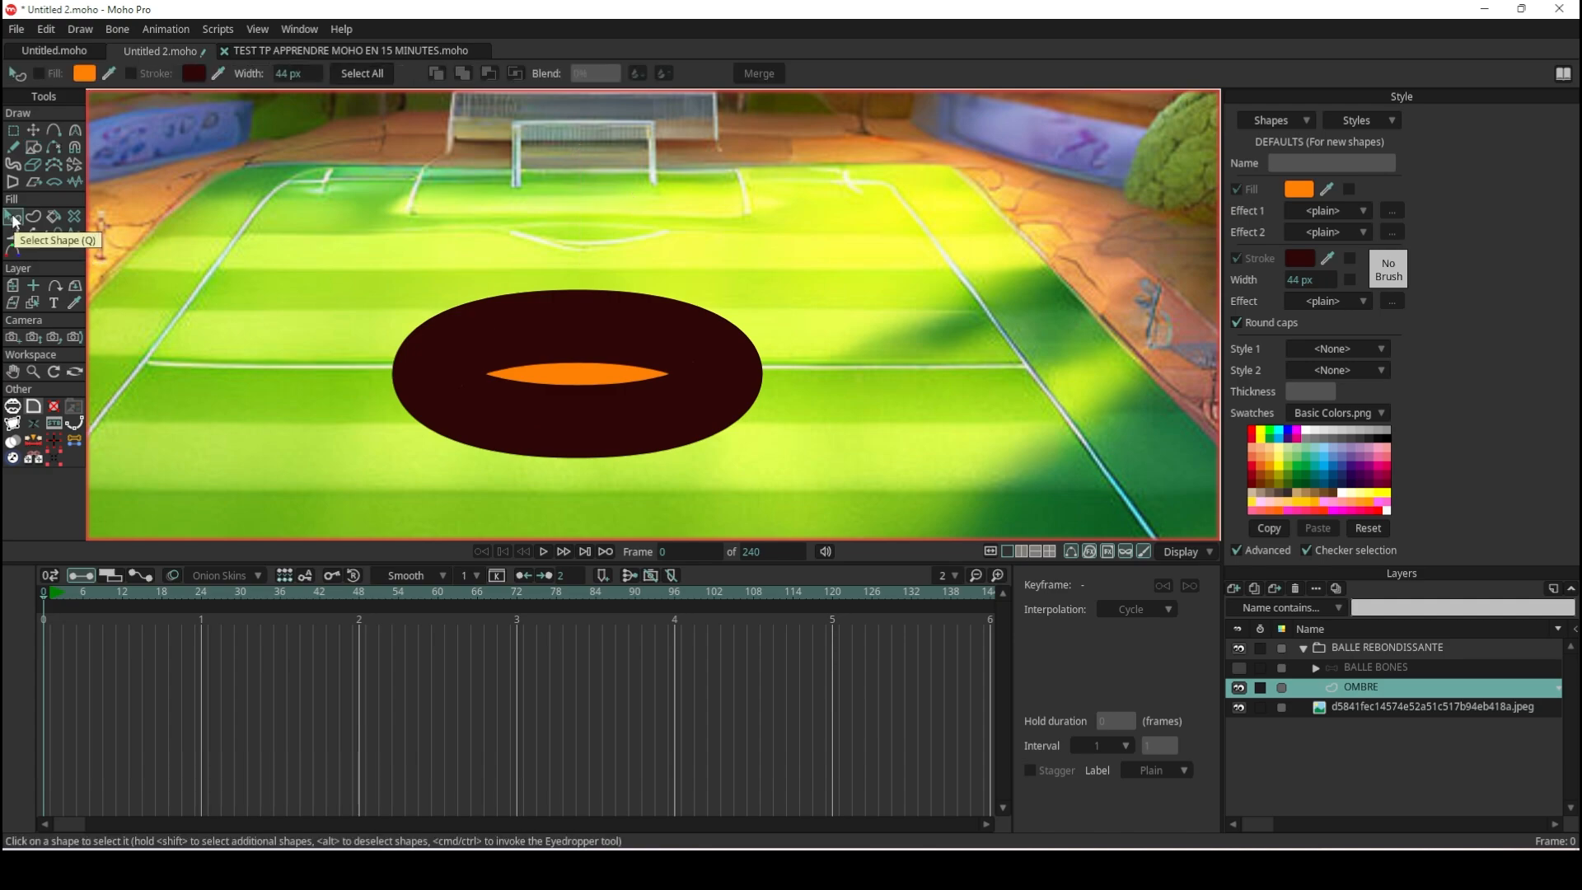
{"action": "left_click", "coordinate": [586, 379]}
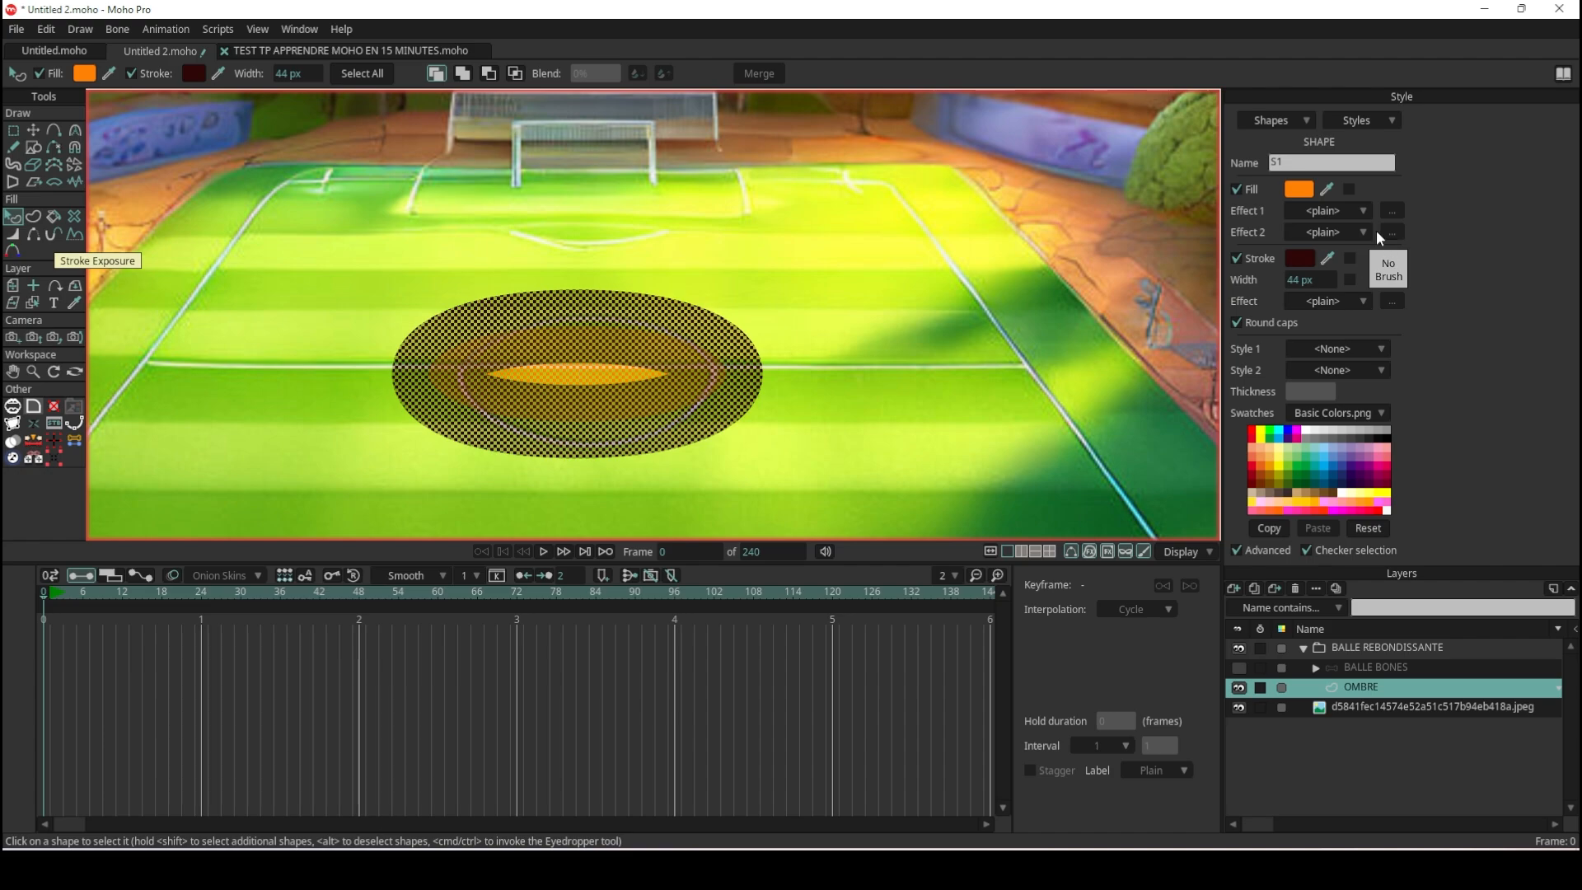
{"action": "left_click", "coordinate": [1236, 258]}
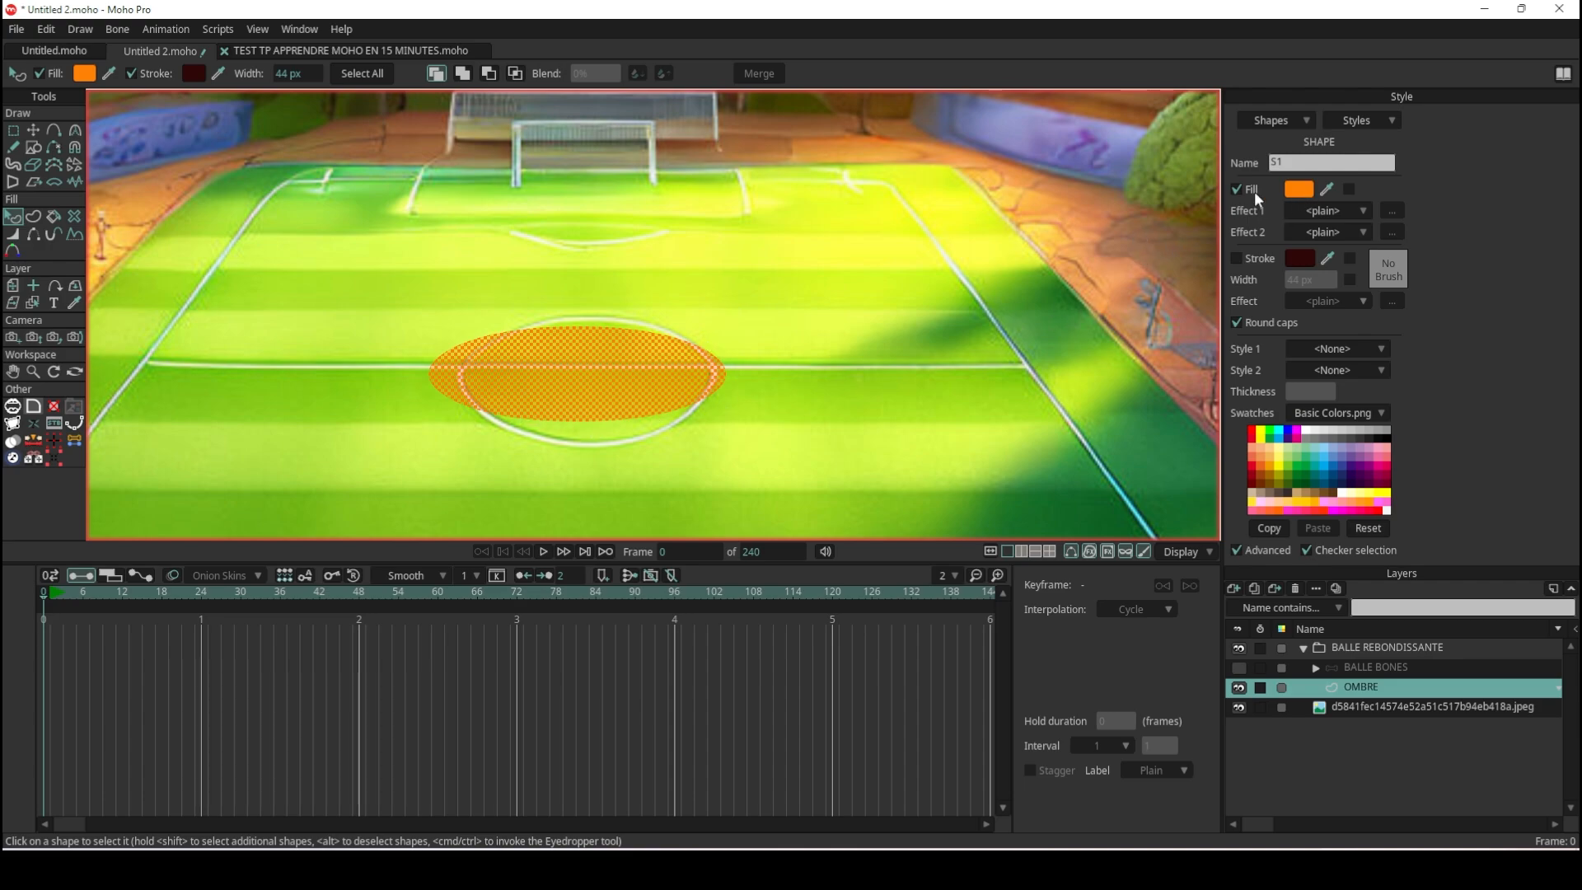
Set the shadow ellipse's fill to the near-black colour 1E1B19 with 47.8% alpha.
{"action": "left_click", "coordinate": [1295, 191]}
{"action": "mouse_move", "coordinate": [1146, 482]}
{"action": "left_mouse_down"}
{"action": "mouse_move", "coordinate": [1101, 542]}
{"action": "mouse_move", "coordinate": [1108, 566]}
{"action": "mouse_move", "coordinate": [1098, 545]}
{"action": "mouse_move", "coordinate": [1100, 567]}
{"action": "mouse_move", "coordinate": [1133, 563]}
{"action": "mouse_move", "coordinate": [1094, 574]}
{"action": "left_mouse_up"}
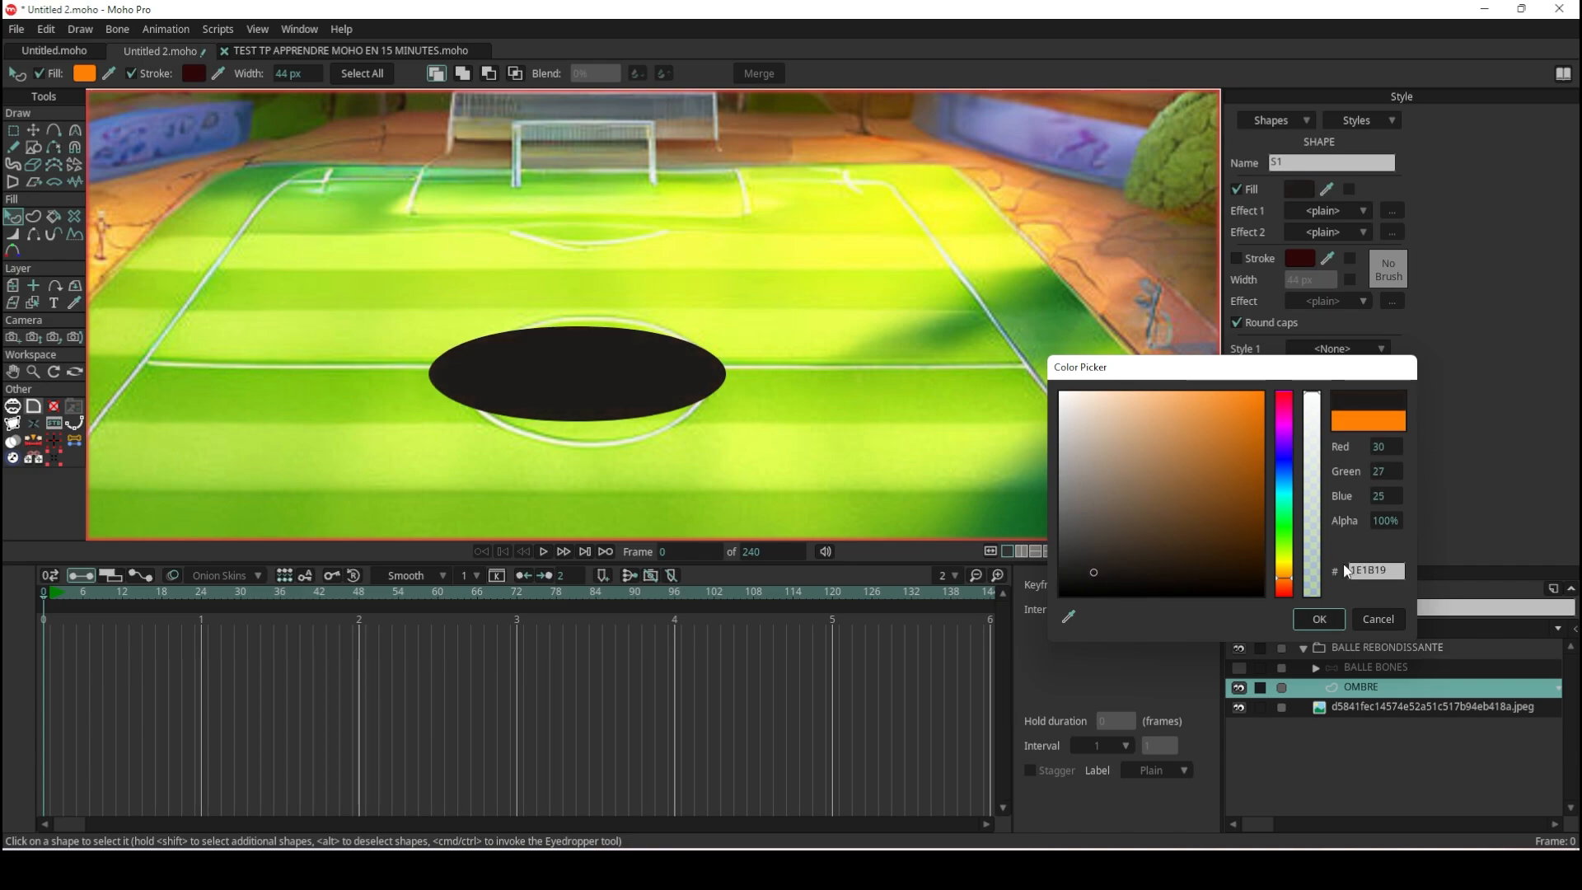
{"action": "left_click", "coordinate": [1314, 426]}
{"action": "left_click_drag", "start_coordinate": [1317, 442], "coordinate": [1317, 471]}
{"action": "left_click_drag", "start_coordinate": [1317, 495], "coordinate": [1320, 505]}
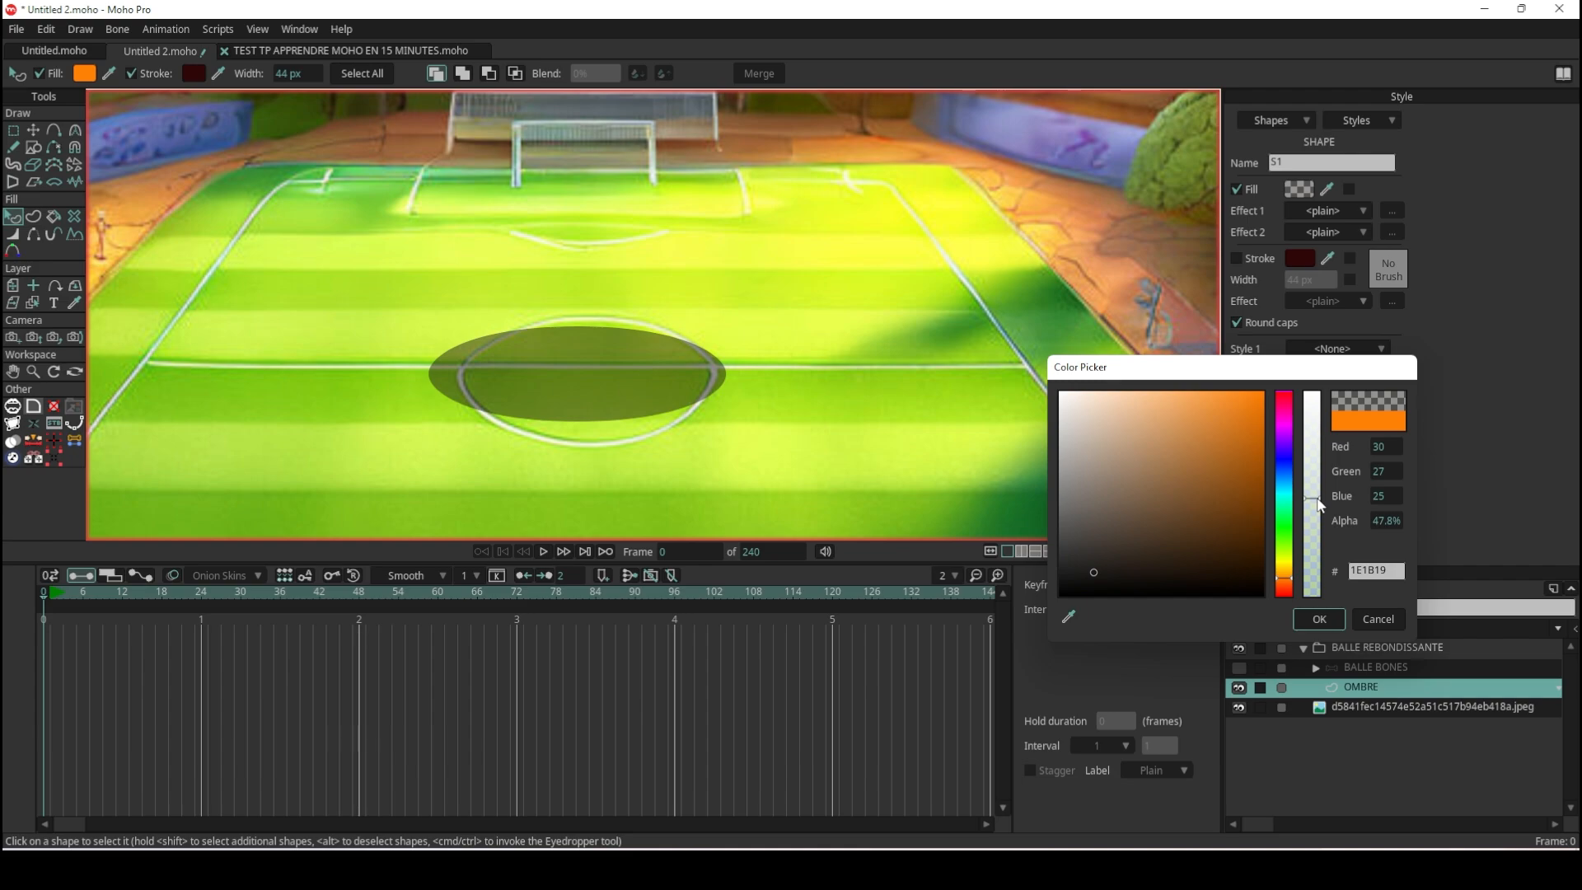
{"action": "left_click", "coordinate": [1321, 619]}
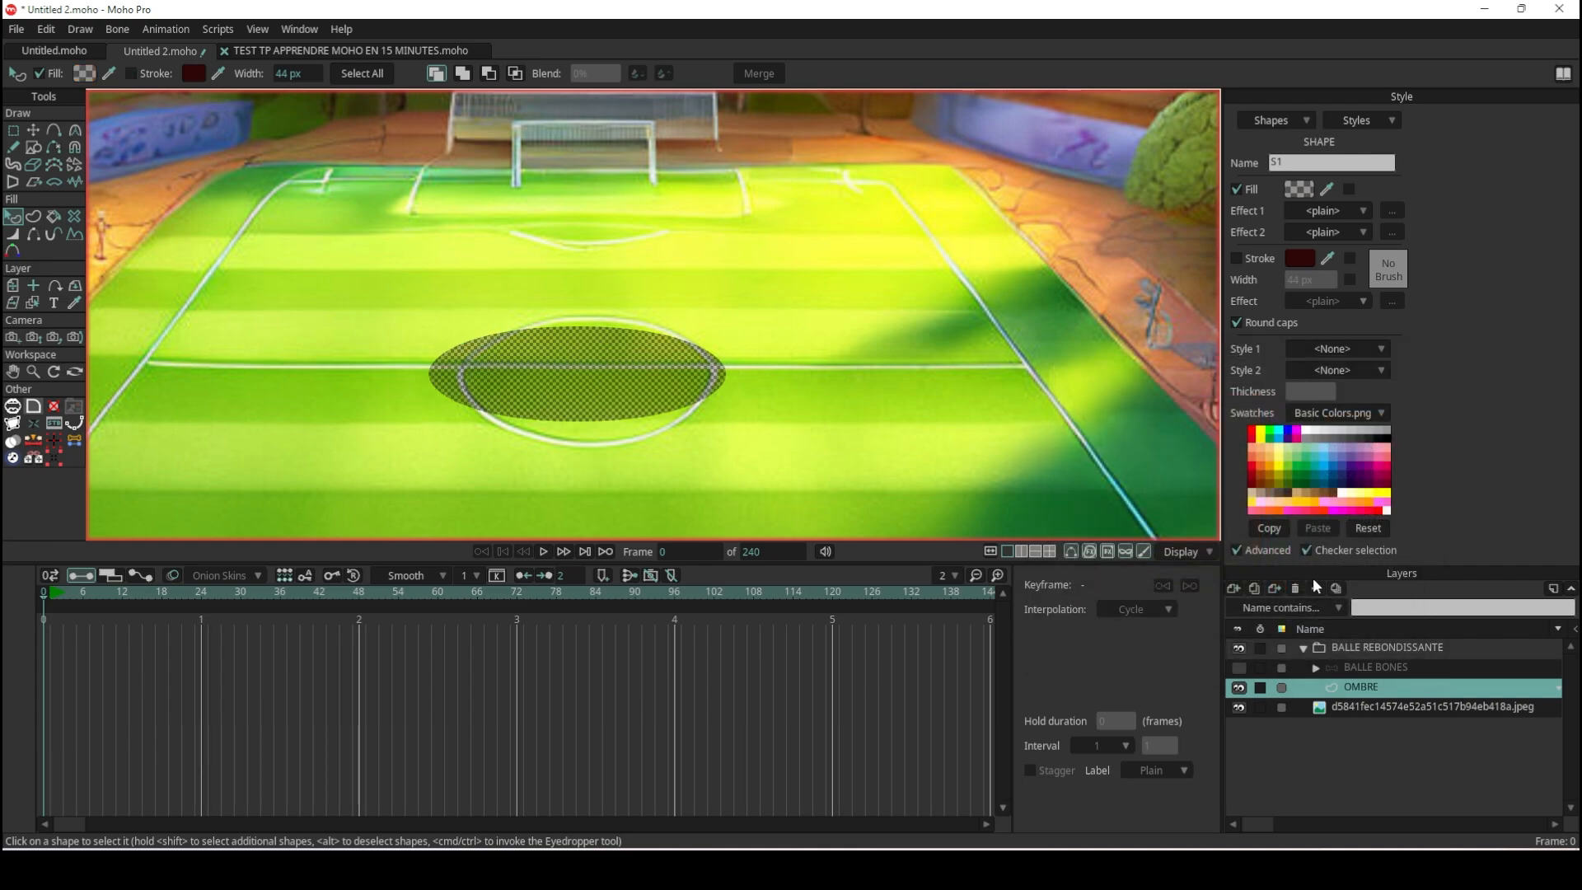
Show the BALLE BONES layer again and, at frame 1, move the shadow ellipse straight down to the base of the squashed ball.
{"action": "left_click", "coordinate": [1240, 668]}
{"action": "scroll", "coordinate": [876, 418], "scroll_direction": "down", "scroll_amount": 5}
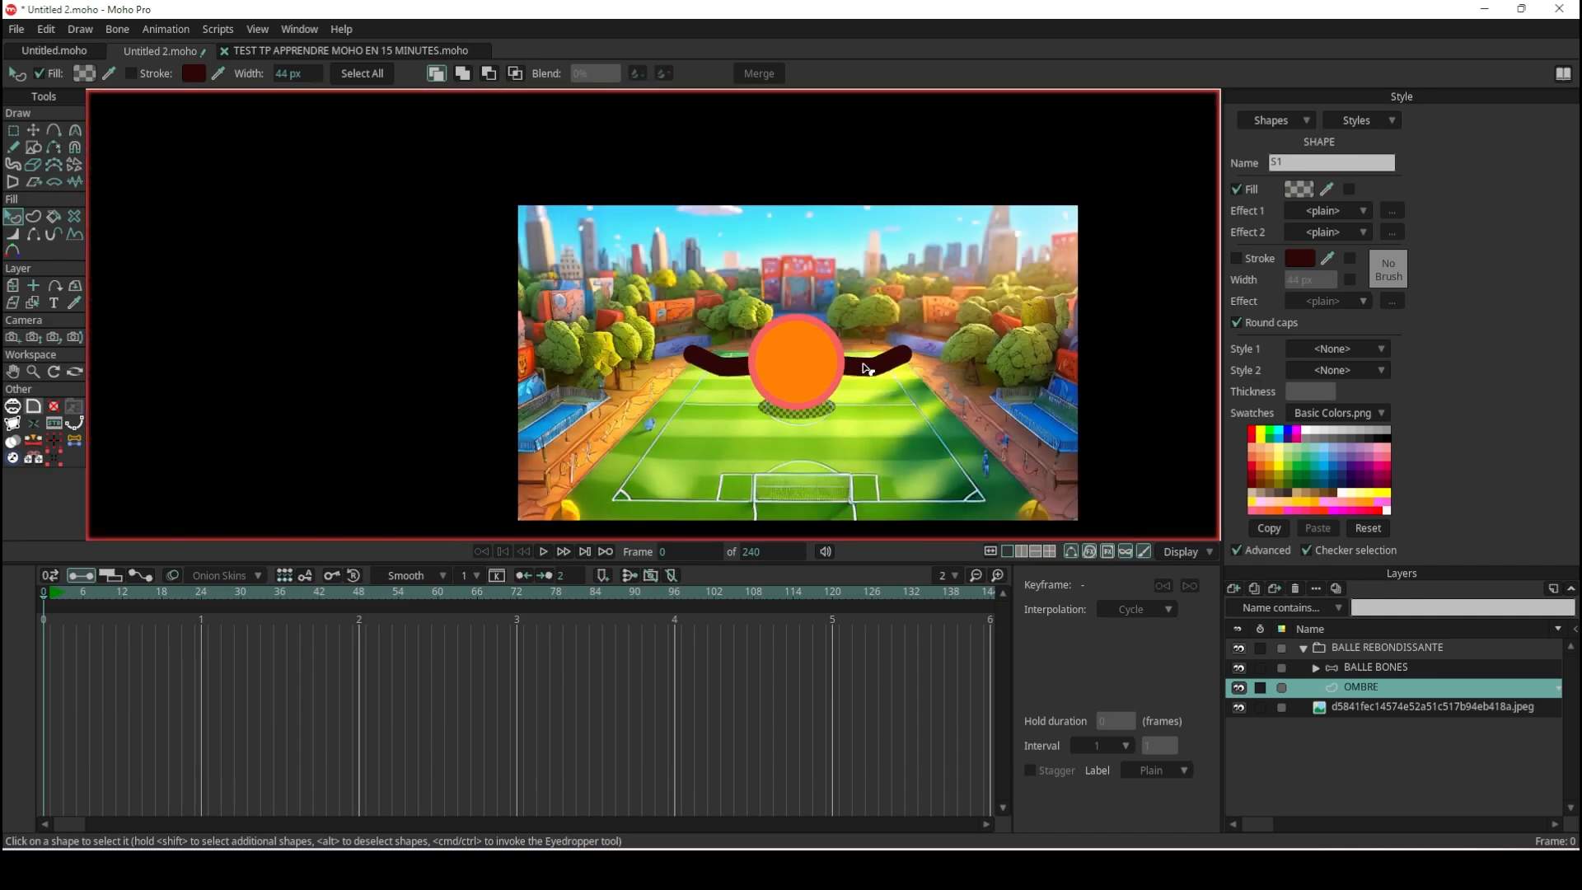
{"action": "left_click", "coordinate": [51, 599]}
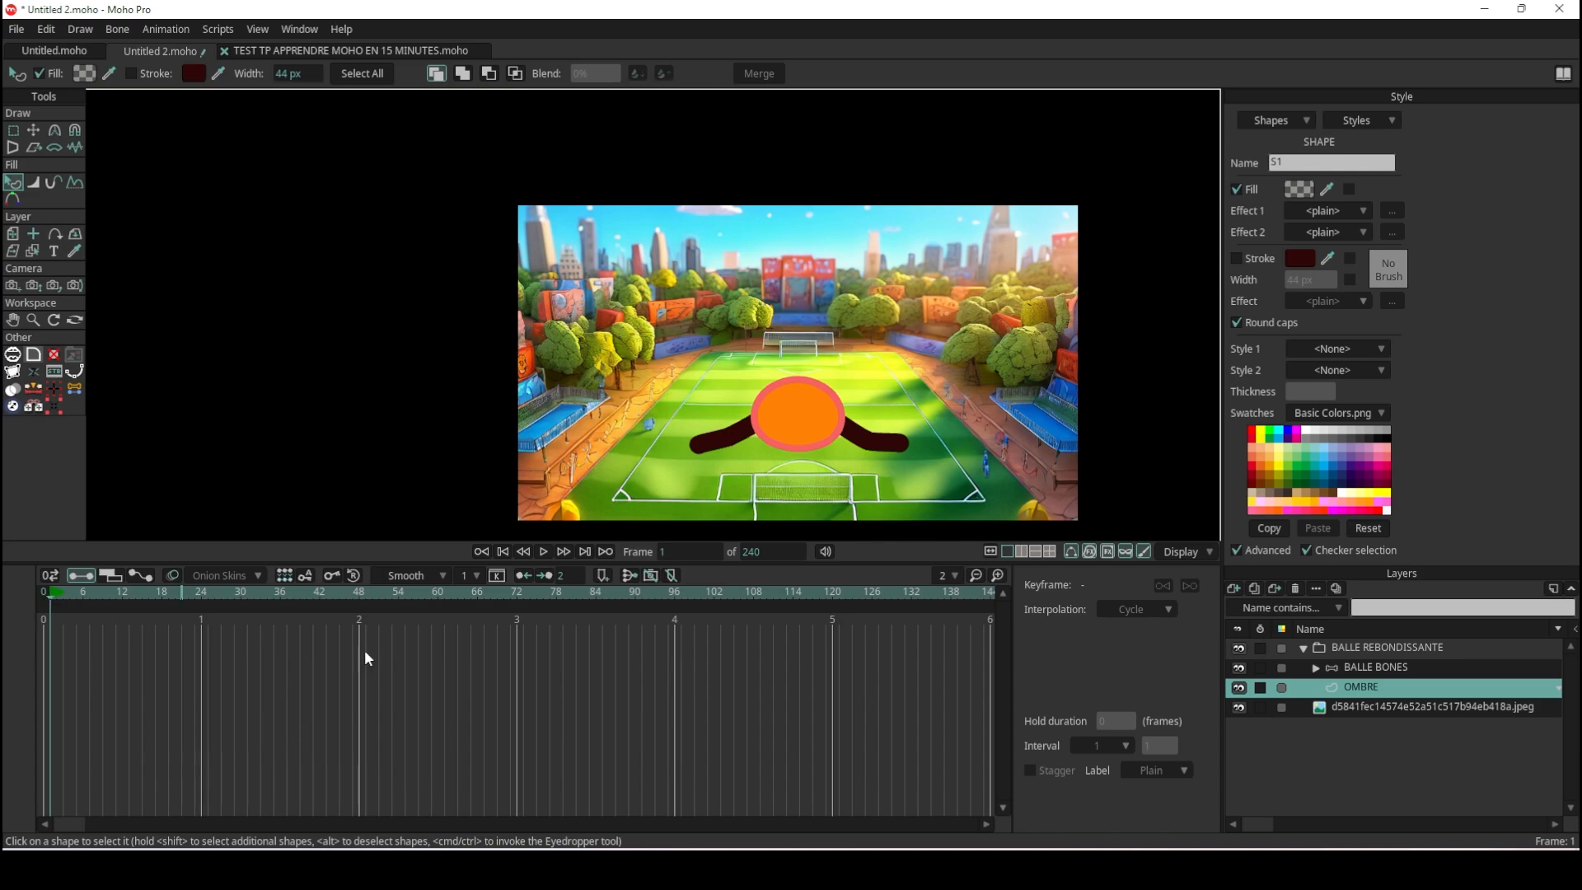
{"action": "scroll", "coordinate": [875, 445], "scroll_direction": "up", "scroll_amount": 5}
{"action": "scroll", "coordinate": [811, 445], "scroll_direction": "up", "scroll_amount": 1}
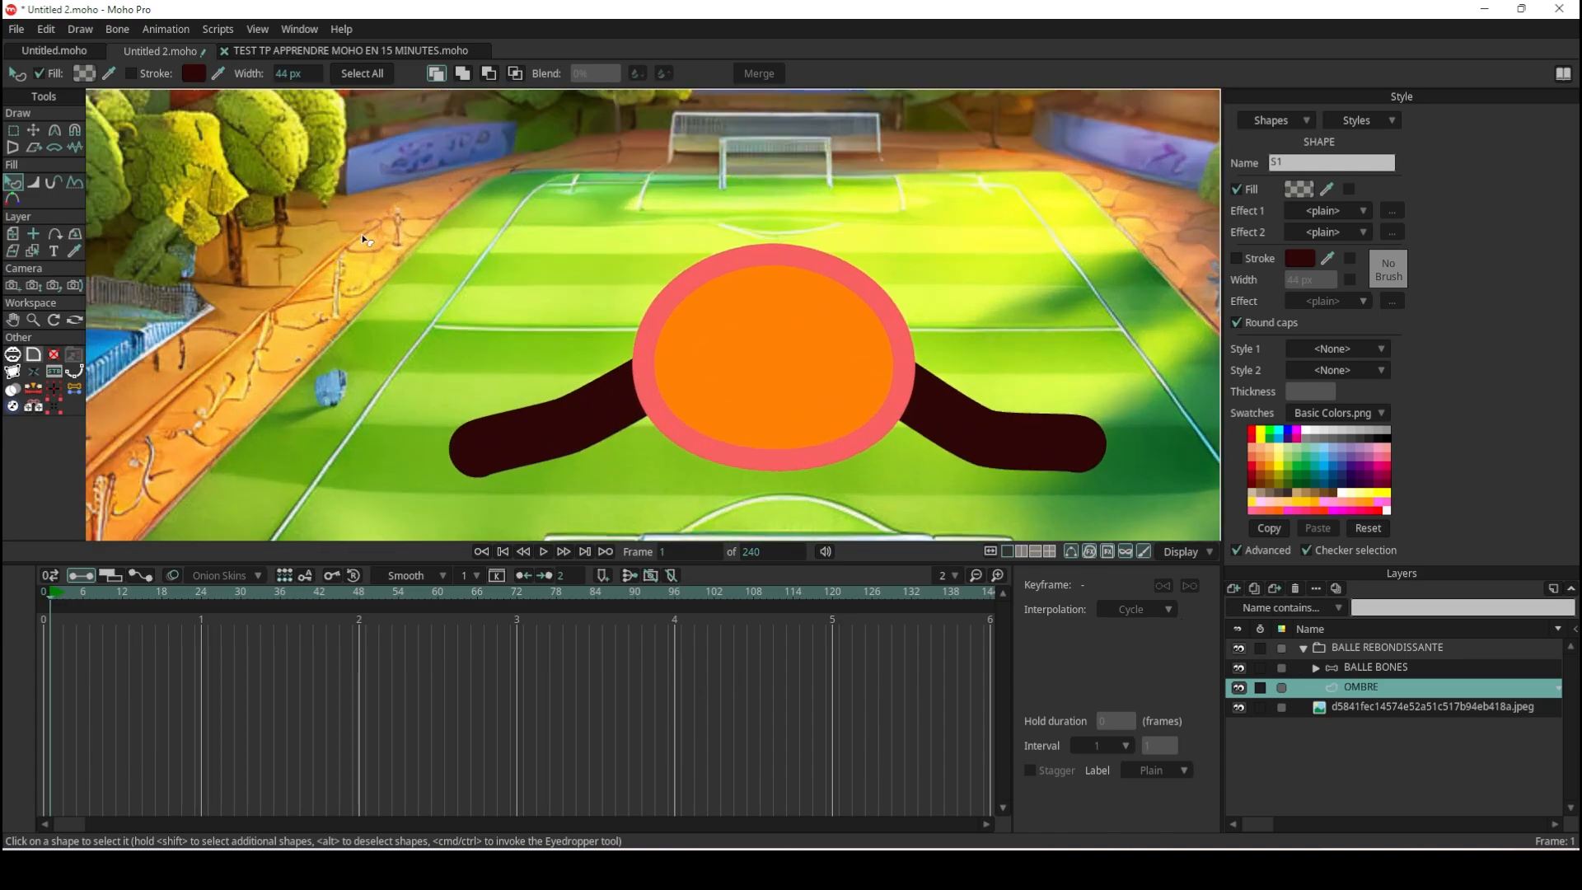
{"action": "left_click", "coordinate": [33, 130]}
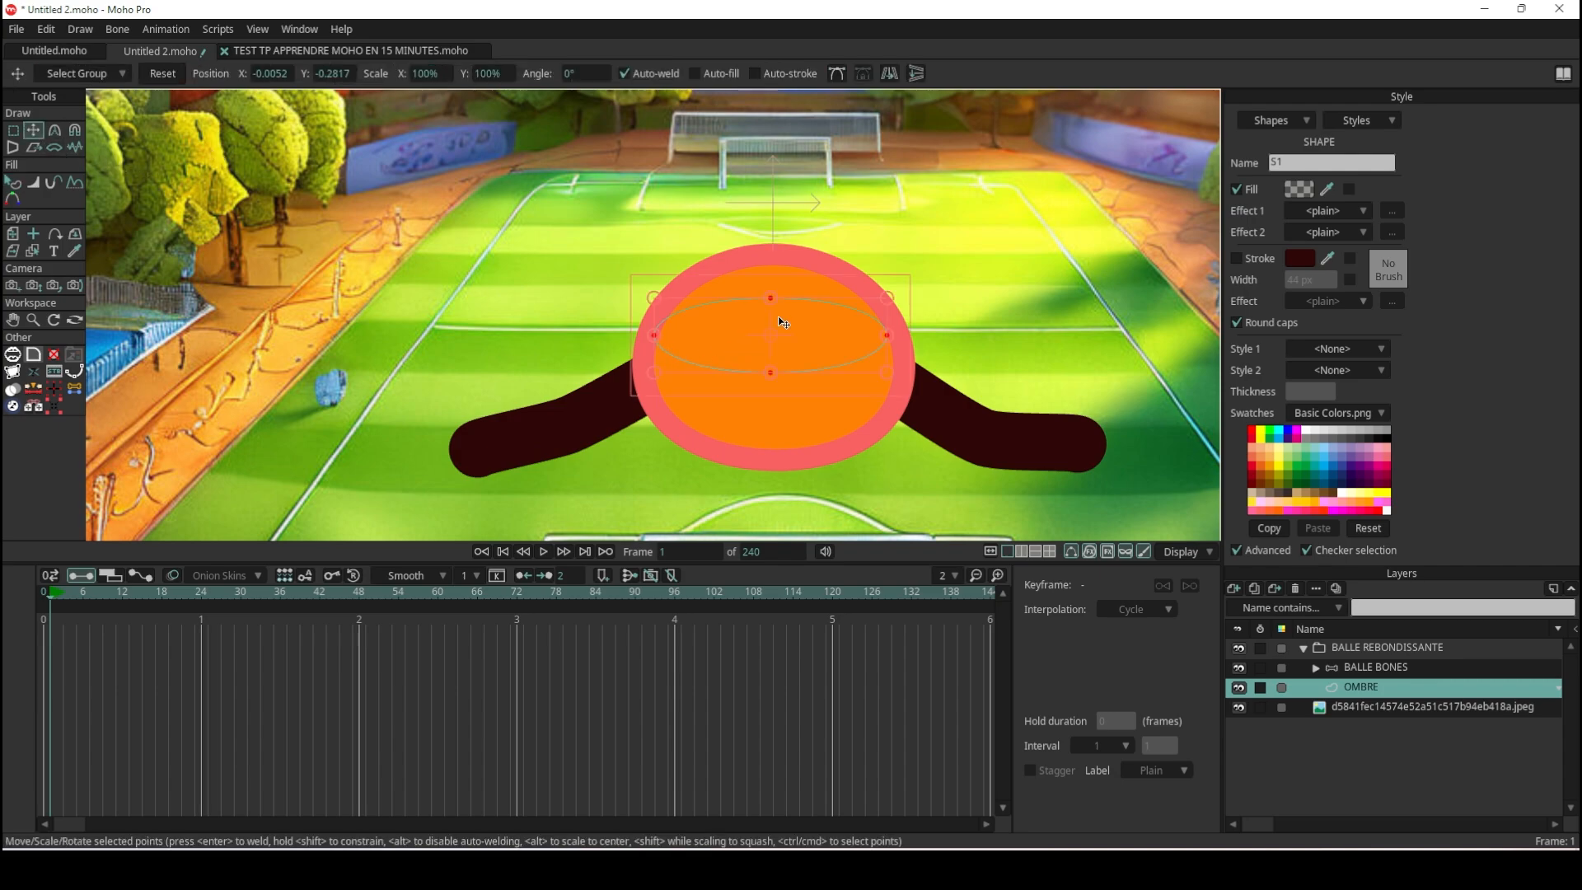
{"action": "left_click_drag", "start_coordinate": [797, 321], "coordinate": [797, 424]}
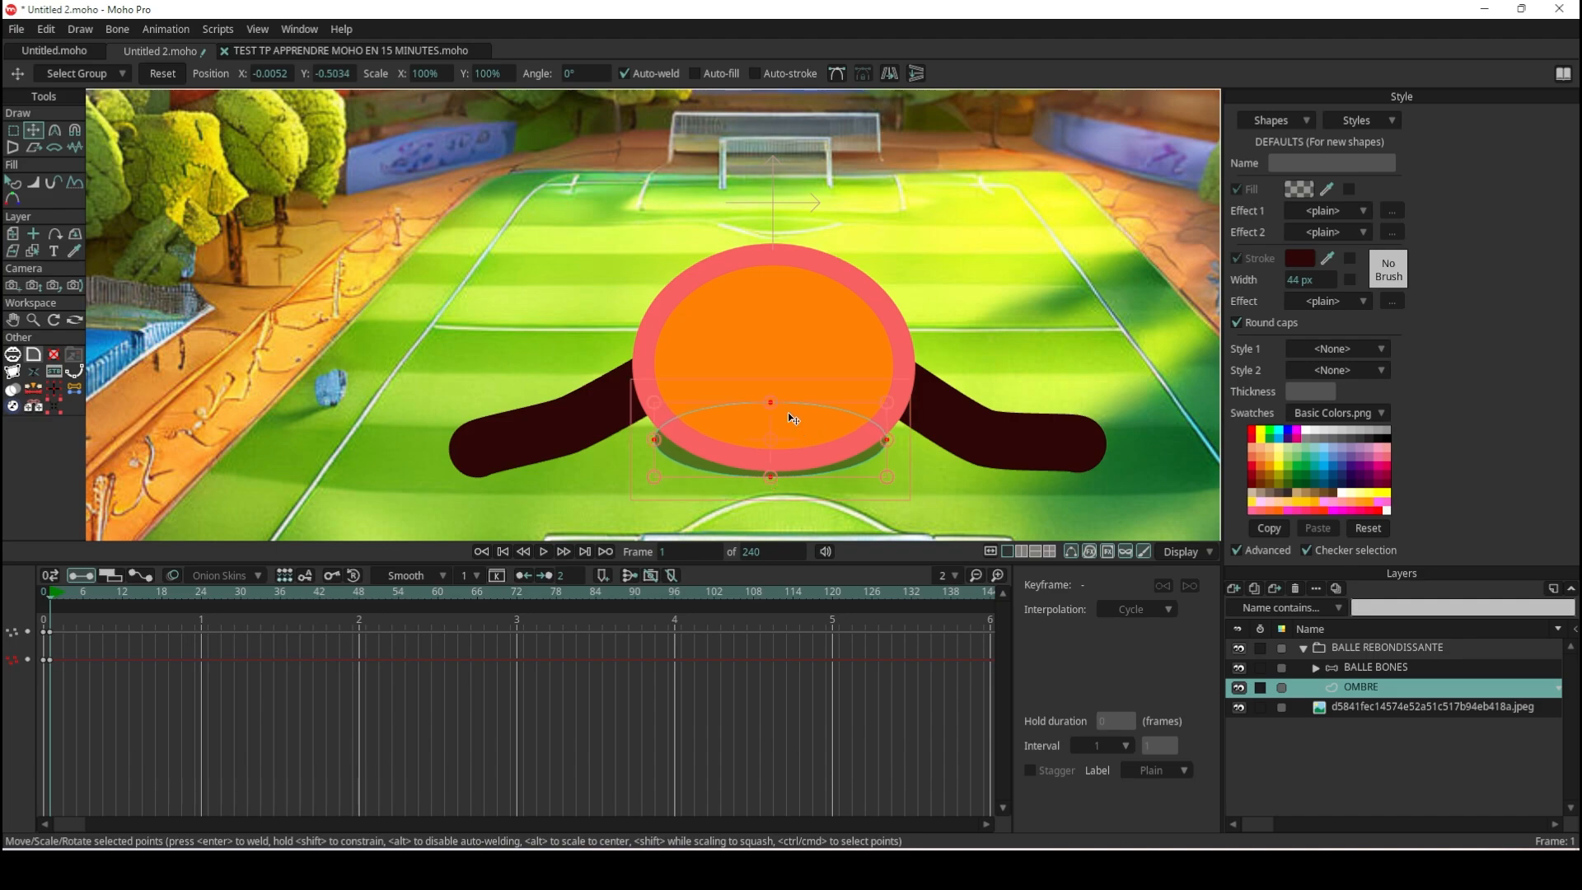
At frame 12, scale the shadow ellipse down about its centre to less than half its size.
{"action": "left_click", "coordinate": [122, 591]}
{"action": "scroll", "coordinate": [733, 222], "scroll_direction": "down", "scroll_amount": 3}
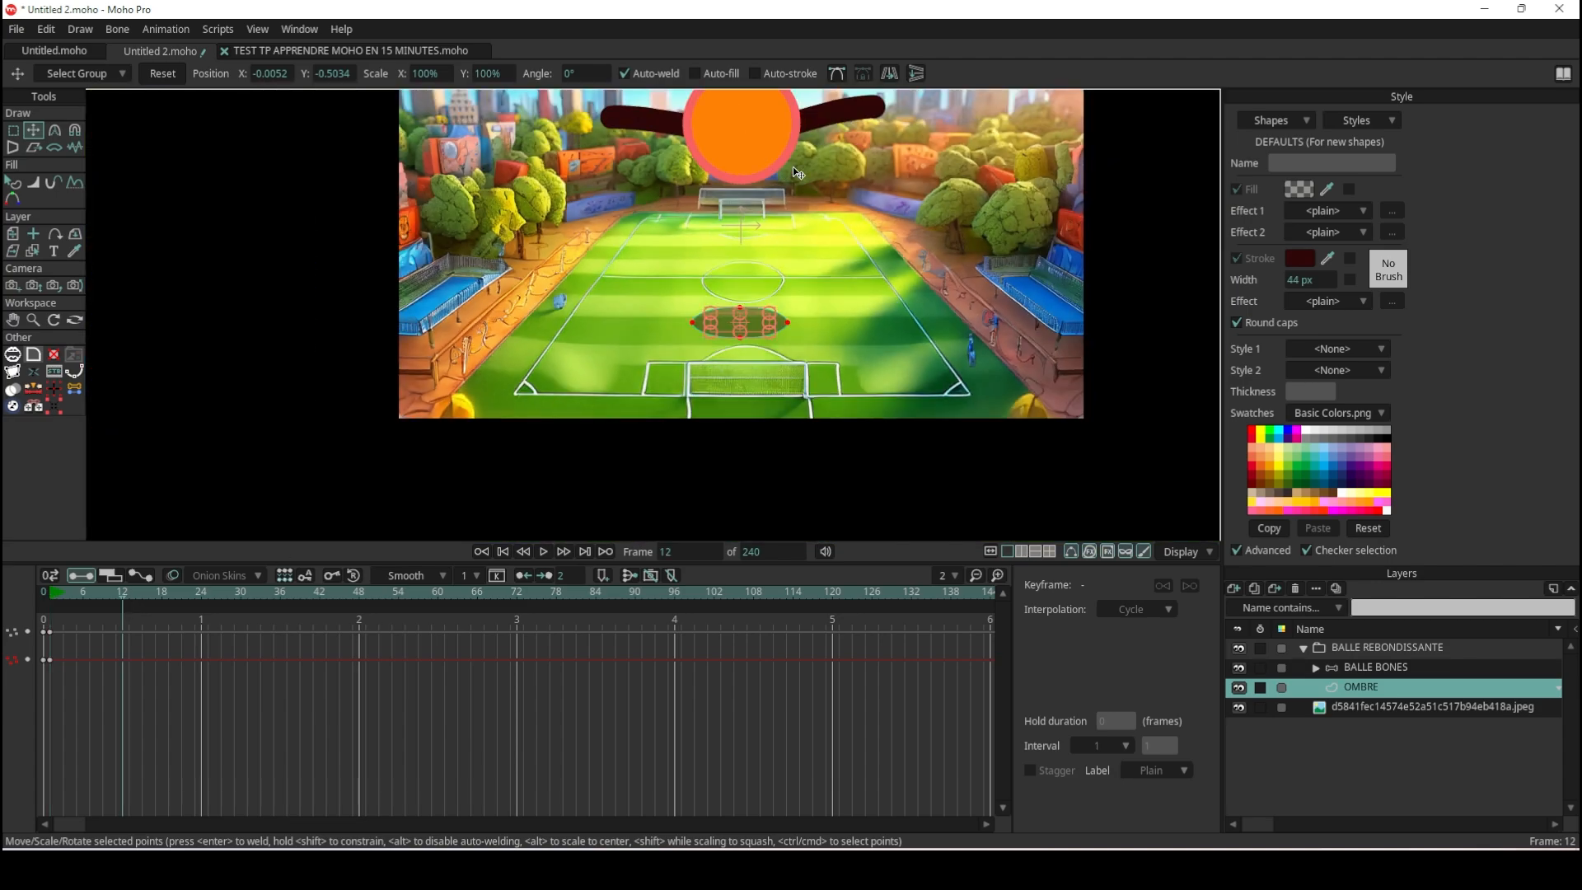
{"action": "scroll", "coordinate": [793, 167], "scroll_direction": "down", "scroll_amount": 2}
{"action": "scroll", "coordinate": [793, 166], "scroll_direction": "up", "scroll_amount": 5}
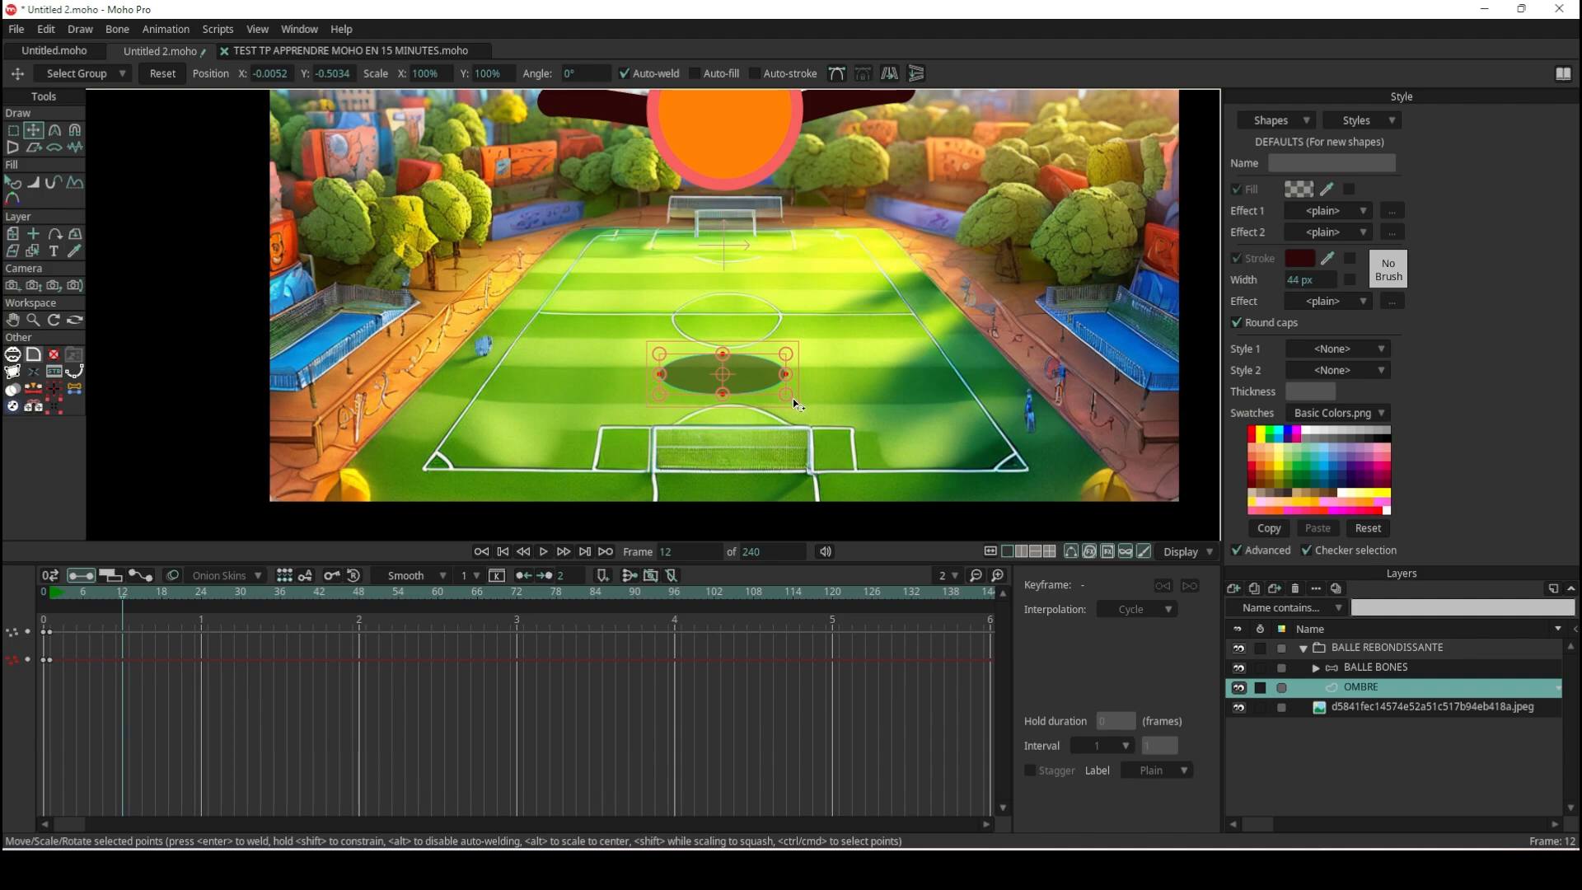
{"action": "left_click_drag", "start_coordinate": [788, 394], "coordinate": [740, 384]}
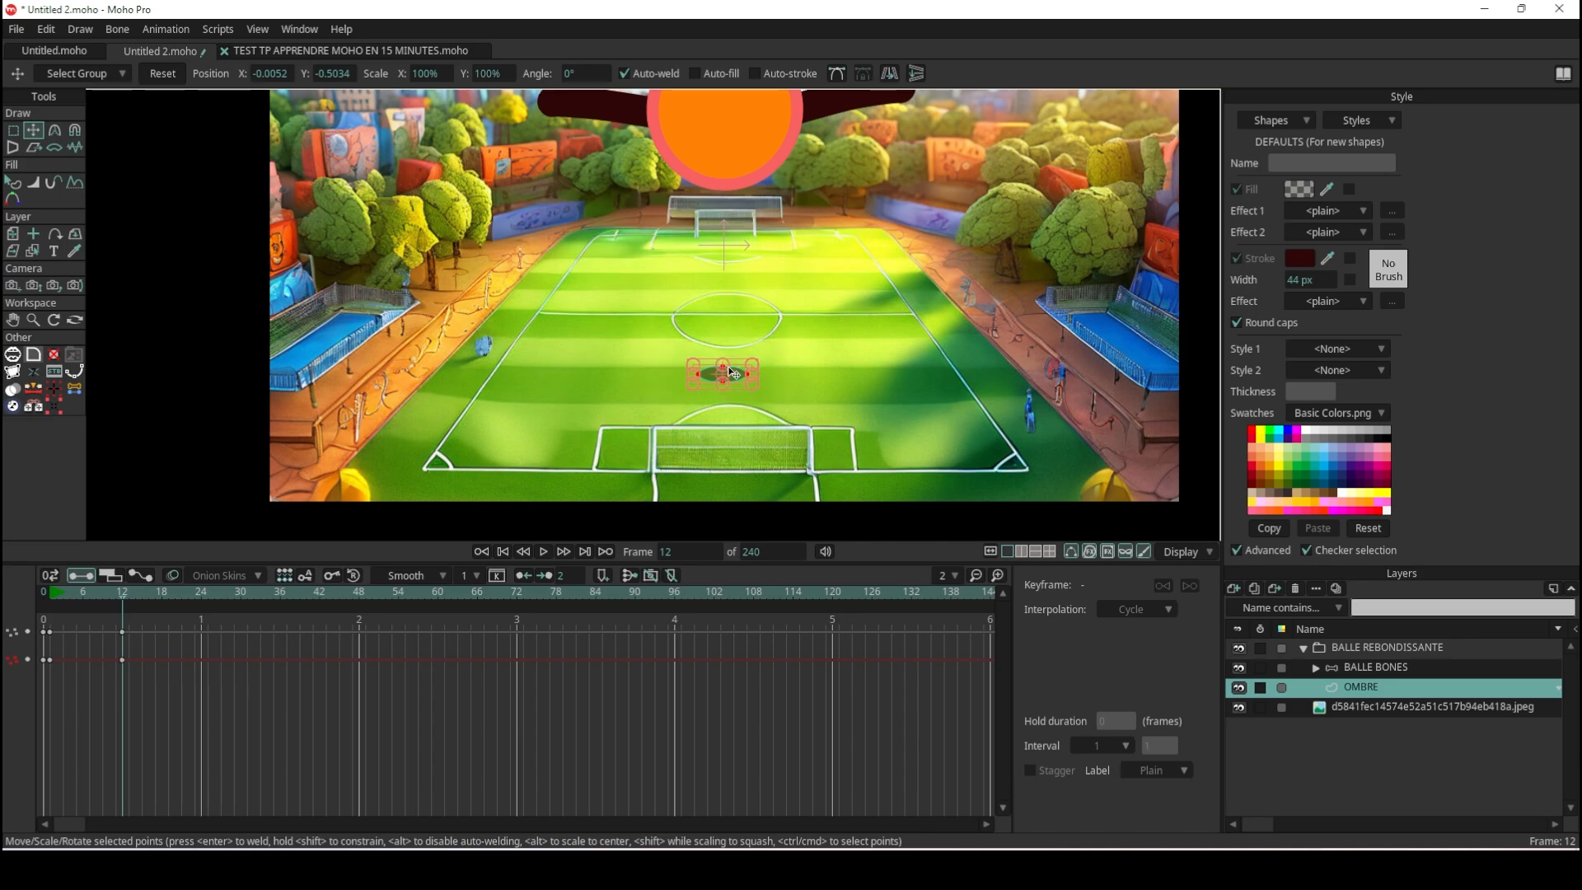
At frame 12, lower the shadow shape's fill alpha to 12.2%.
{"action": "left_click", "coordinate": [16, 183]}
{"action": "left_click", "coordinate": [722, 378]}
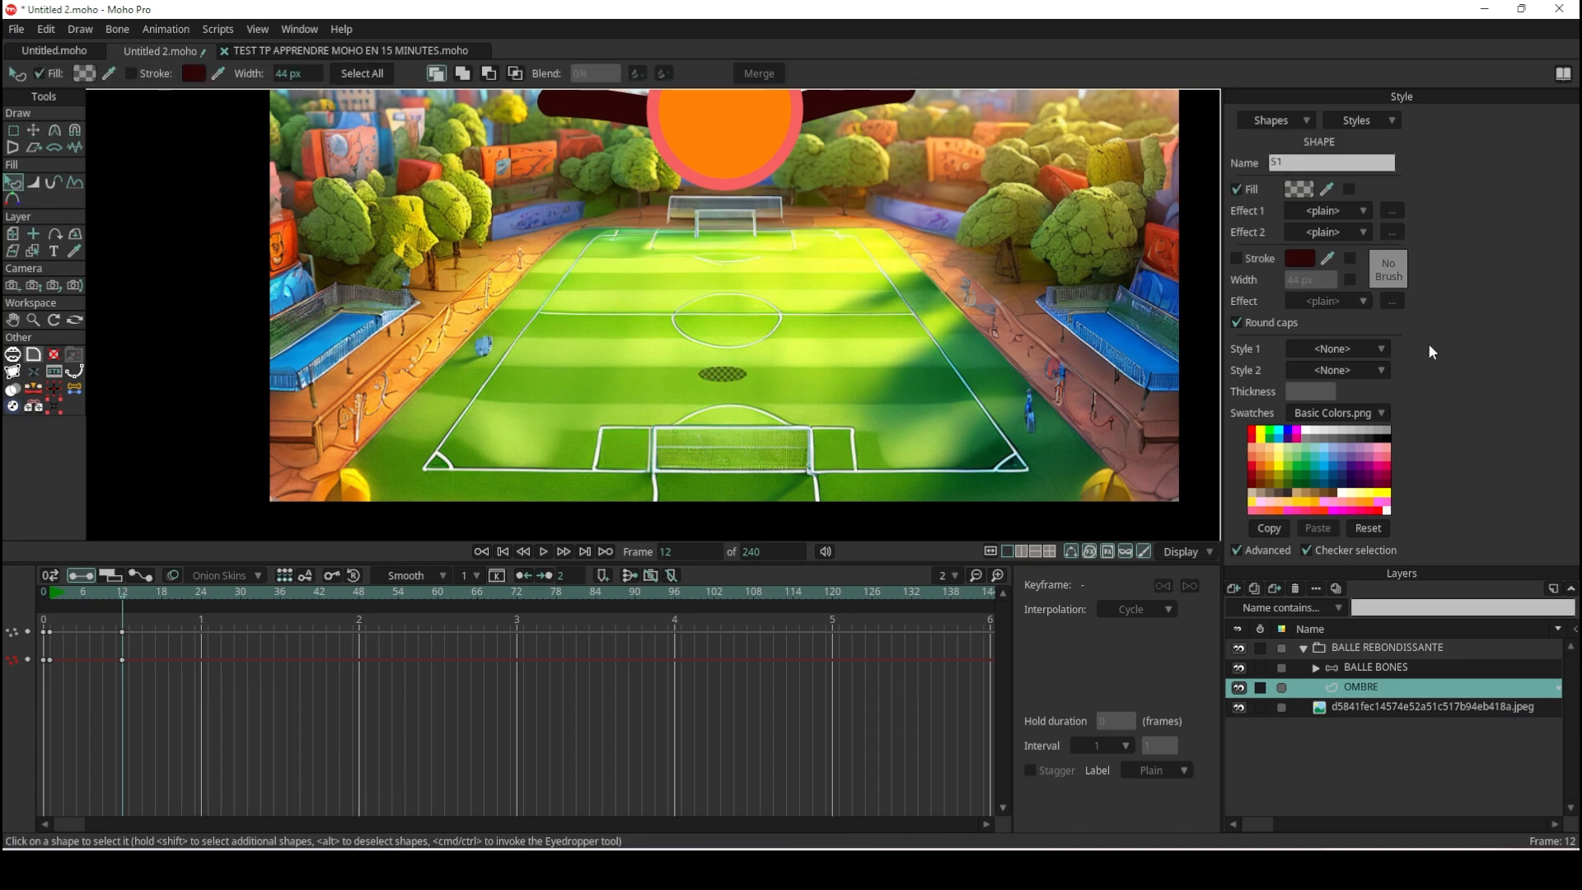
{"action": "left_click", "coordinate": [1300, 190]}
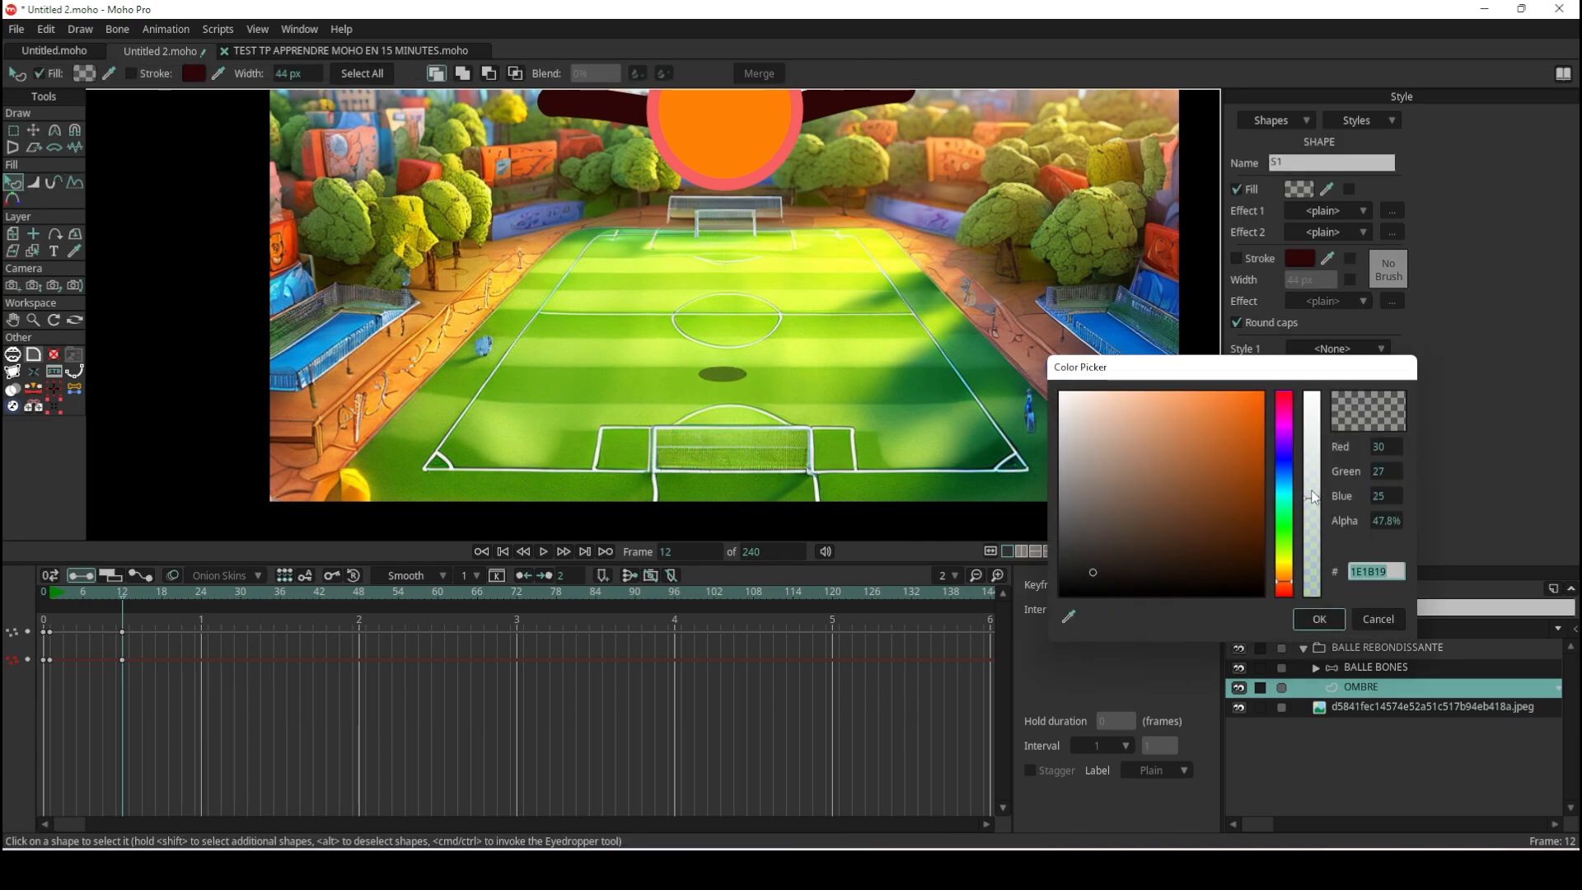
{"action": "left_click_drag", "start_coordinate": [1316, 503], "coordinate": [1314, 571]}
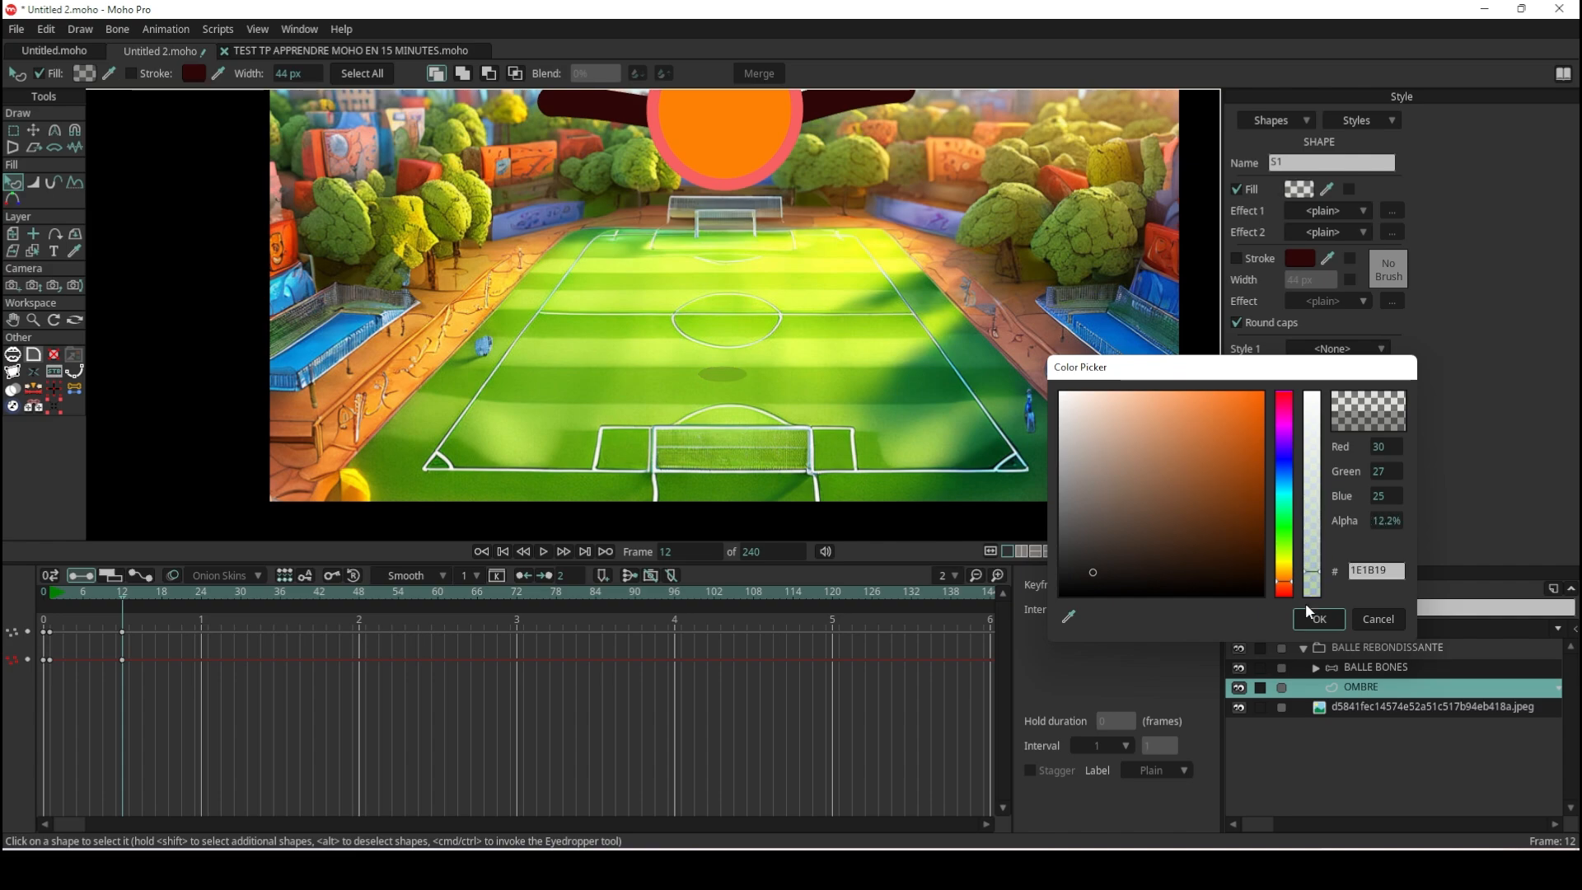
{"action": "left_click", "coordinate": [1316, 621]}
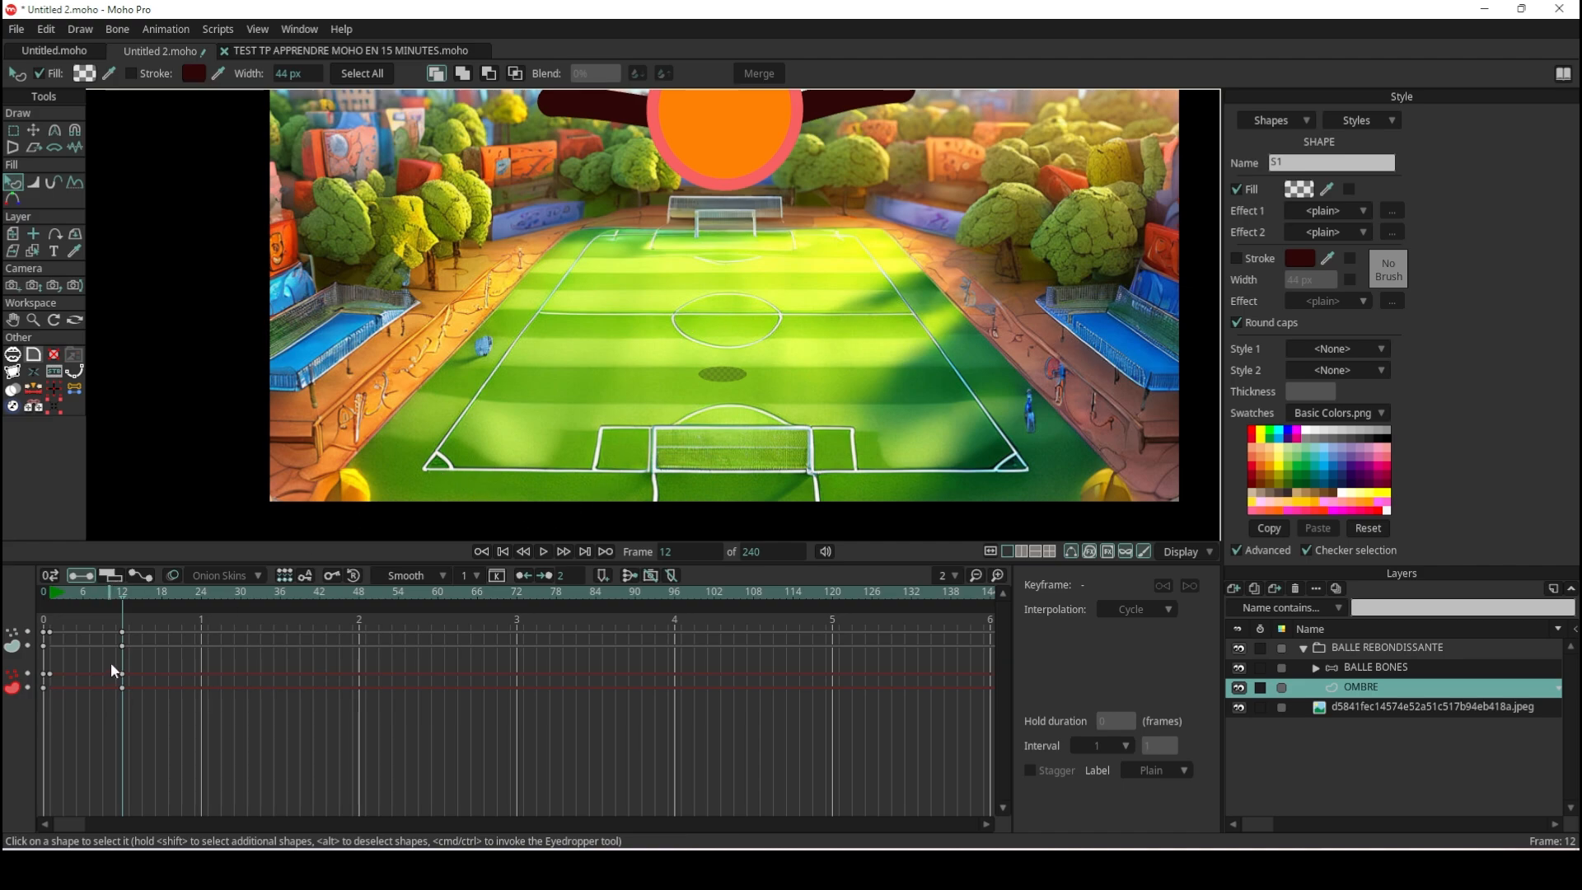
Copy the shadow's point and fill keyframes from frame 1 to frame 24.
{"action": "left_click_drag", "start_coordinate": [72, 604], "coordinate": [54, 608]}
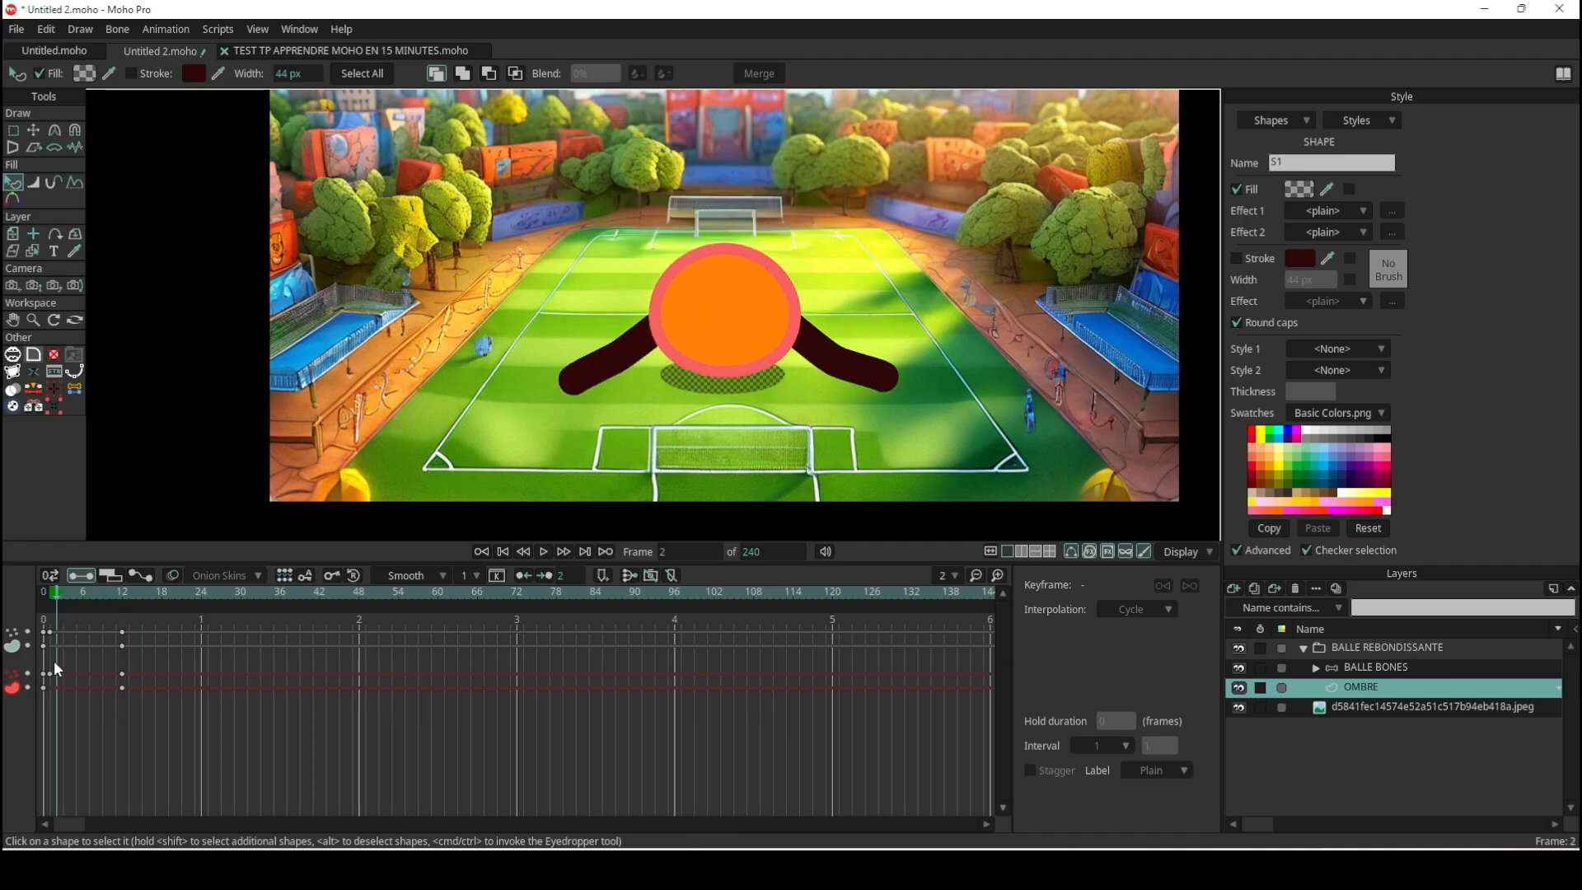
{"action": "left_click", "coordinate": [43, 646]}
{"action": "left_click", "coordinate": [51, 600]}
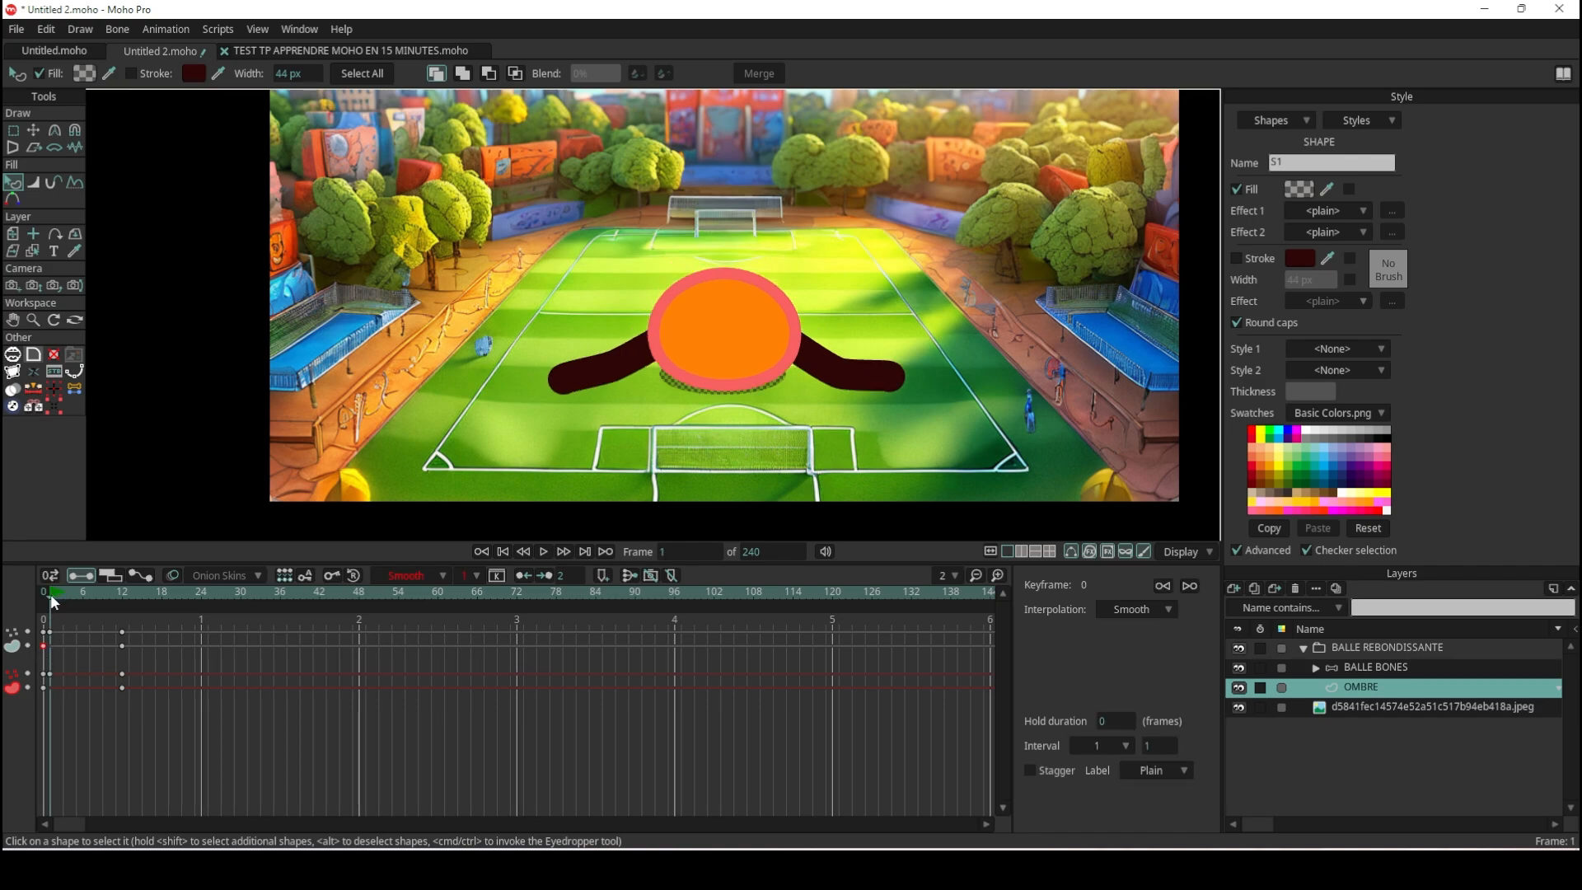
{"action": "left_click", "coordinate": [43, 687], "text": "shift"}
{"action": "mouse_move", "coordinate": [63, 600]}
{"action": "left_mouse_down"}
{"action": "mouse_move", "coordinate": [138, 595]}
{"action": "mouse_move", "coordinate": [25, 611]}
{"action": "mouse_move", "coordinate": [162, 596]}
{"action": "mouse_move", "coordinate": [203, 613]}
{"action": "left_mouse_up"}
{"action": "left_click", "coordinate": [320, 317]}
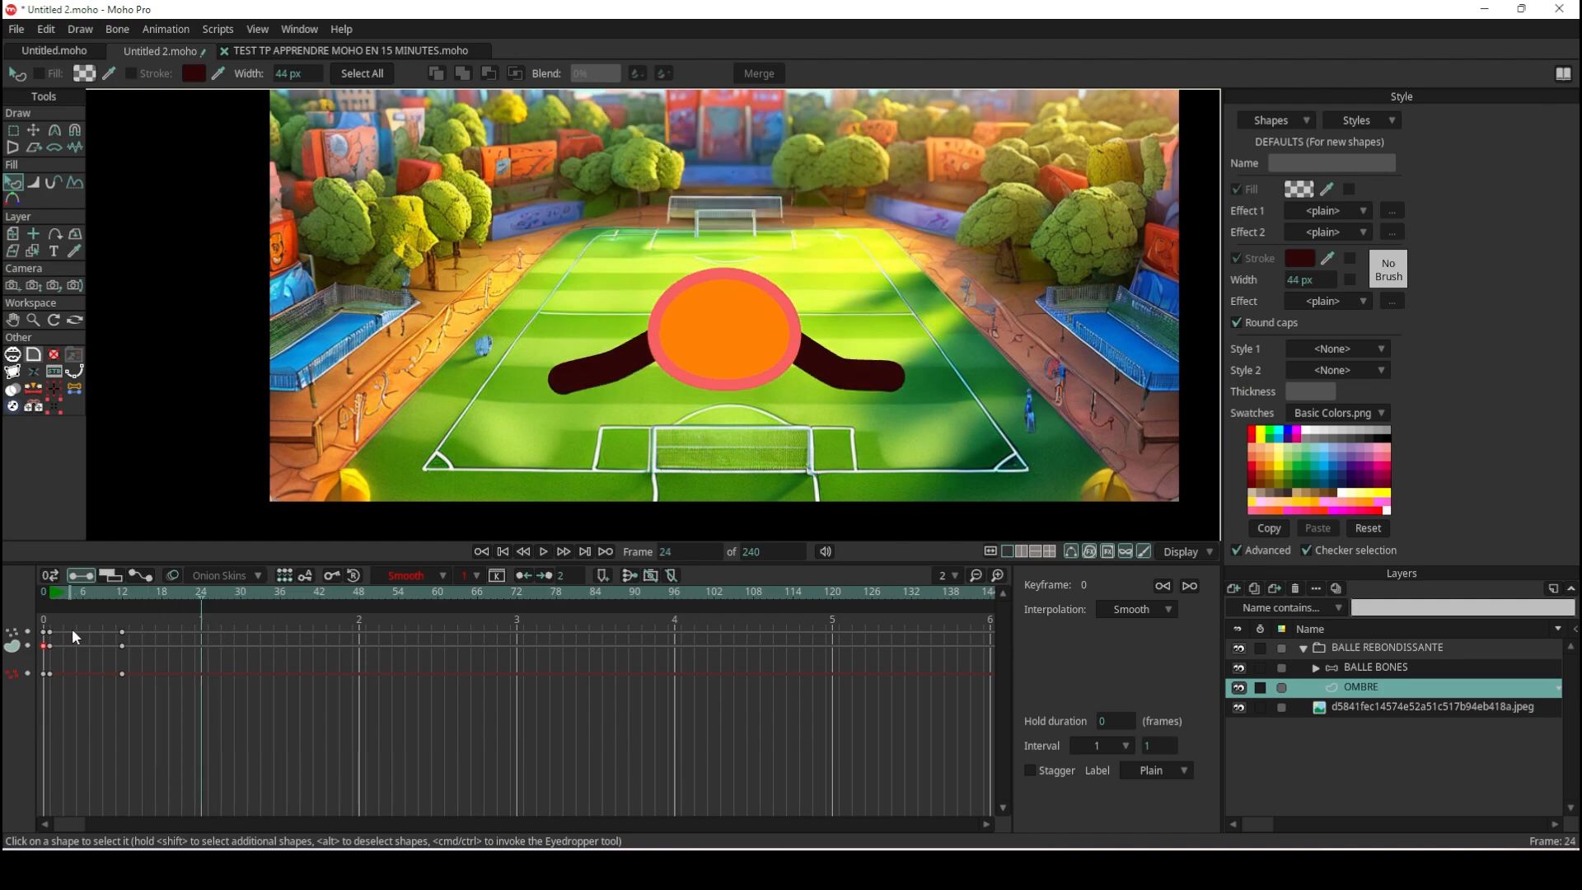
{"action": "left_click_drag", "start_coordinate": [71, 623], "coordinate": [51, 656]}
{"action": "key", "text": "ctrl+v"}
Set the shadow's frame 24 keyframes to Cycle interpolation so they loop back to the start of the bounce.
{"action": "left_click_drag", "start_coordinate": [234, 621], "coordinate": [204, 653]}
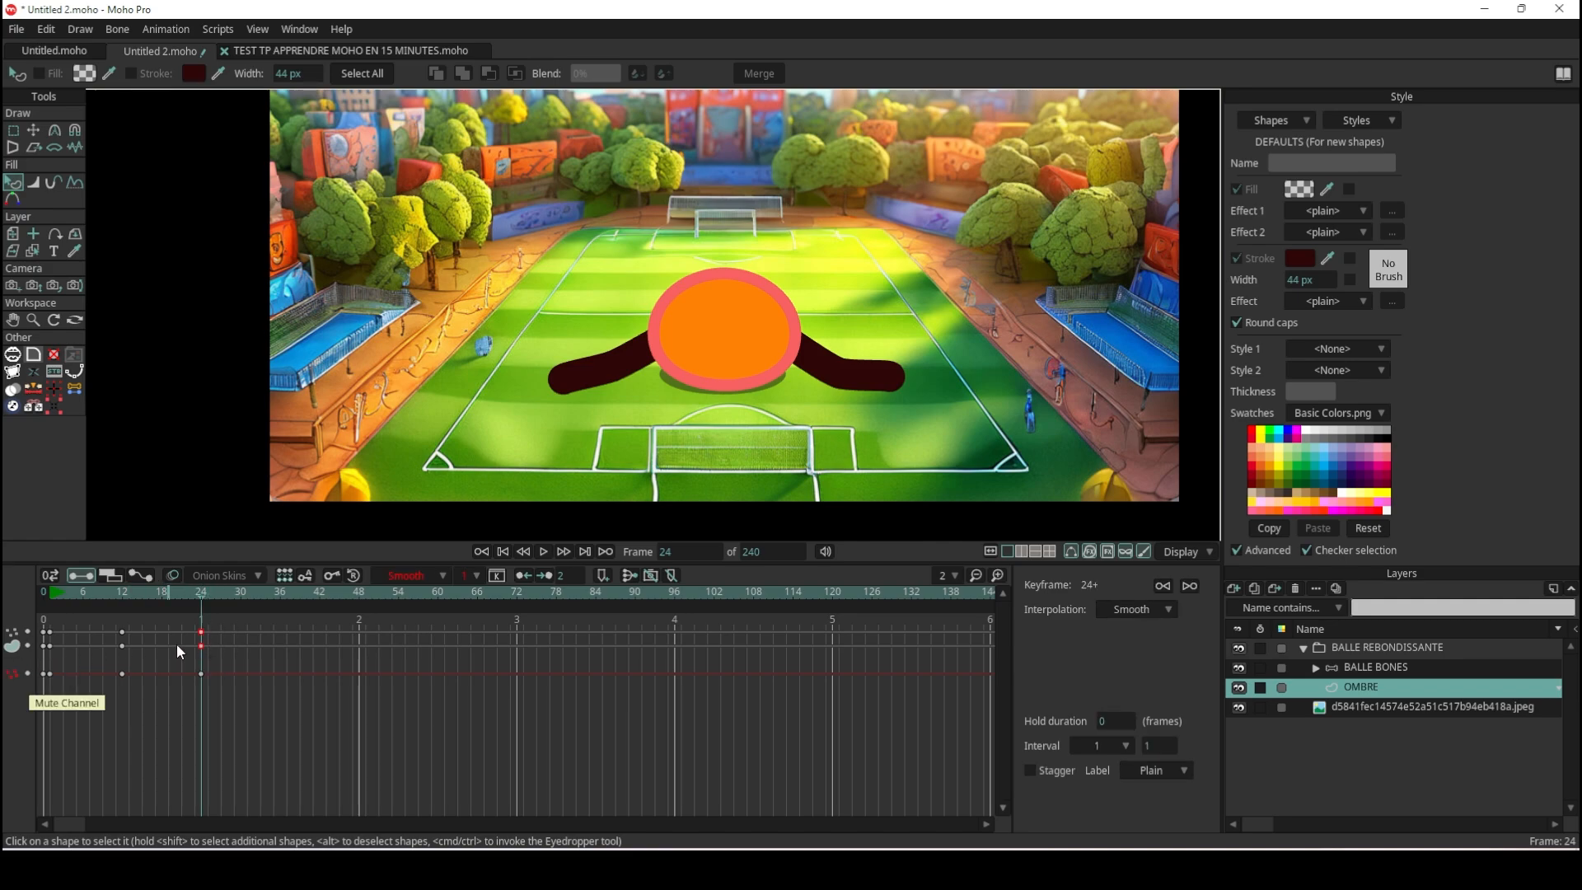
{"action": "right_click", "coordinate": [201, 646]}
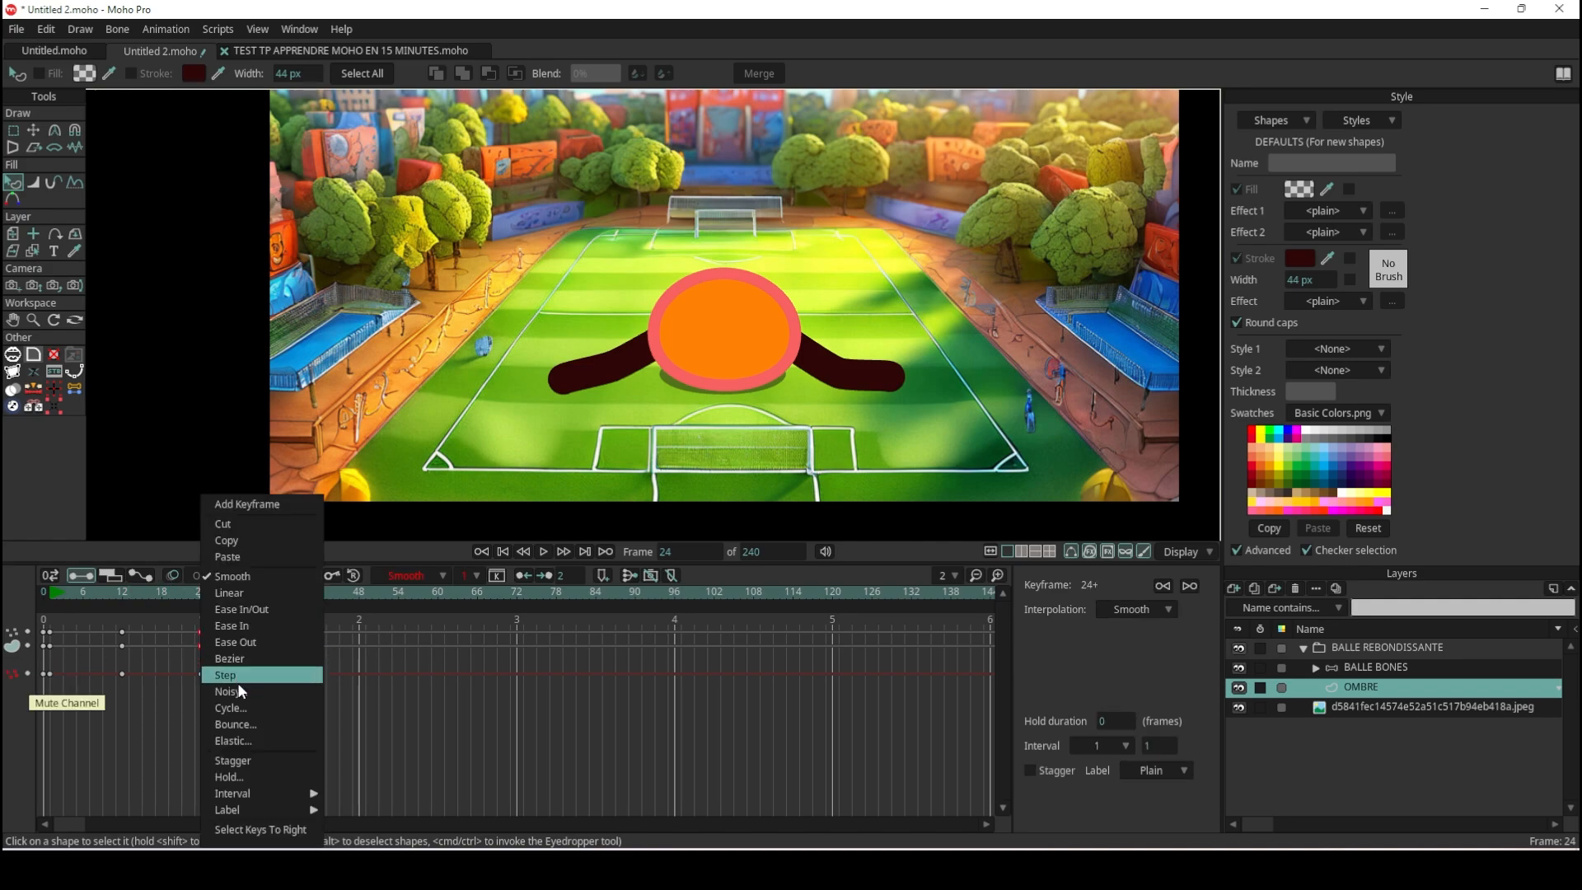
{"action": "left_click", "coordinate": [245, 713]}
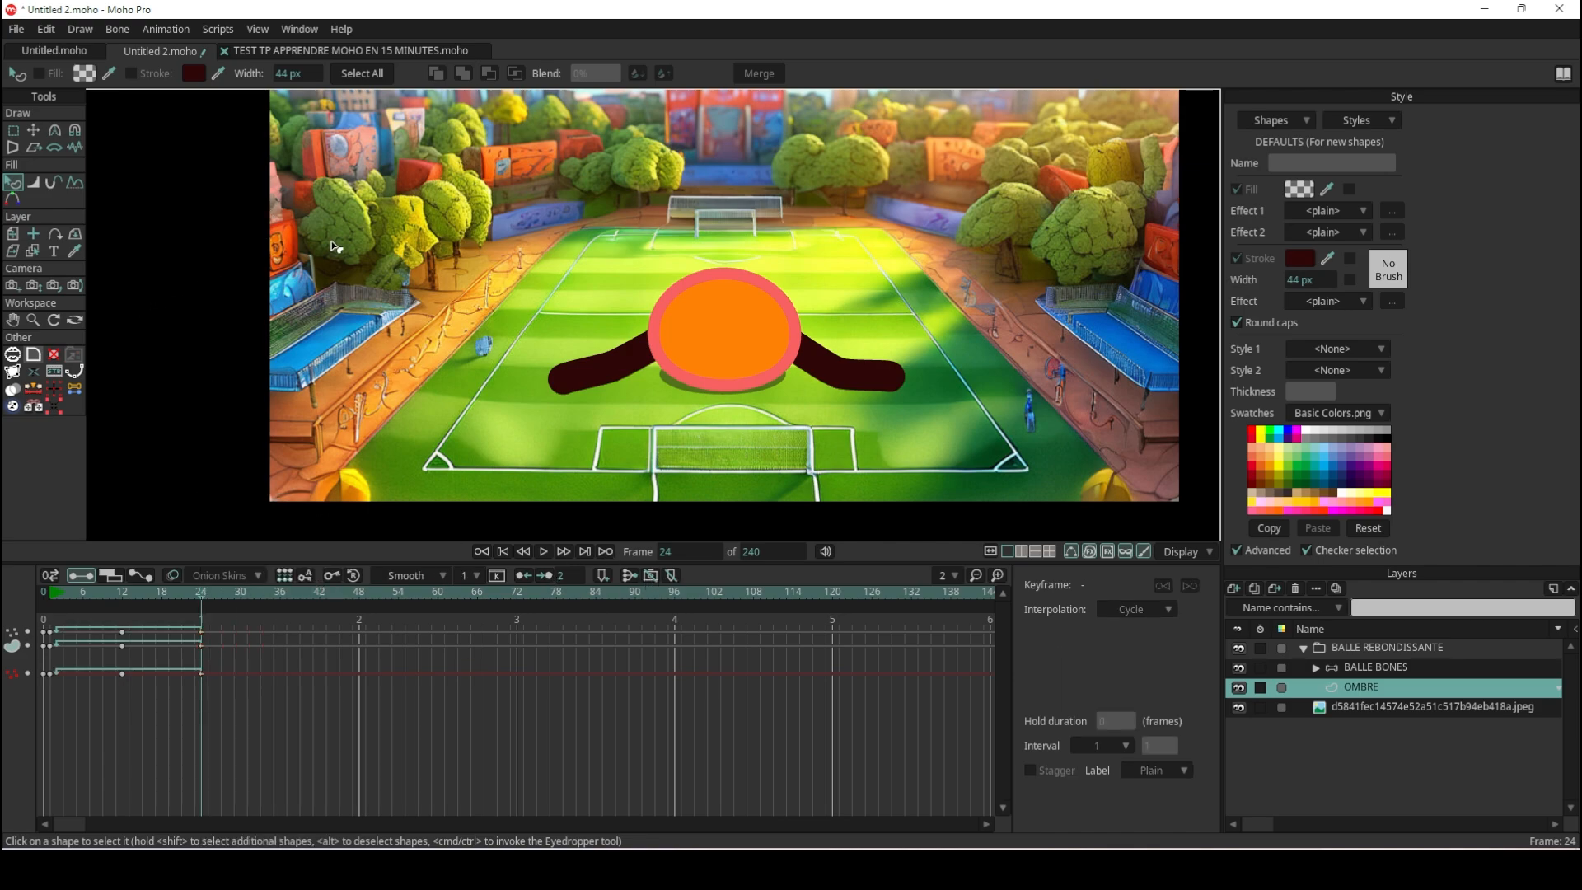
Play the bounce with its animated shadow over the full background, and stop playback.
{"action": "scroll", "coordinate": [313, 247], "scroll_direction": "down", "scroll_amount": 2}
{"action": "scroll", "coordinate": [398, 213], "scroll_direction": "up", "scroll_amount": 1}
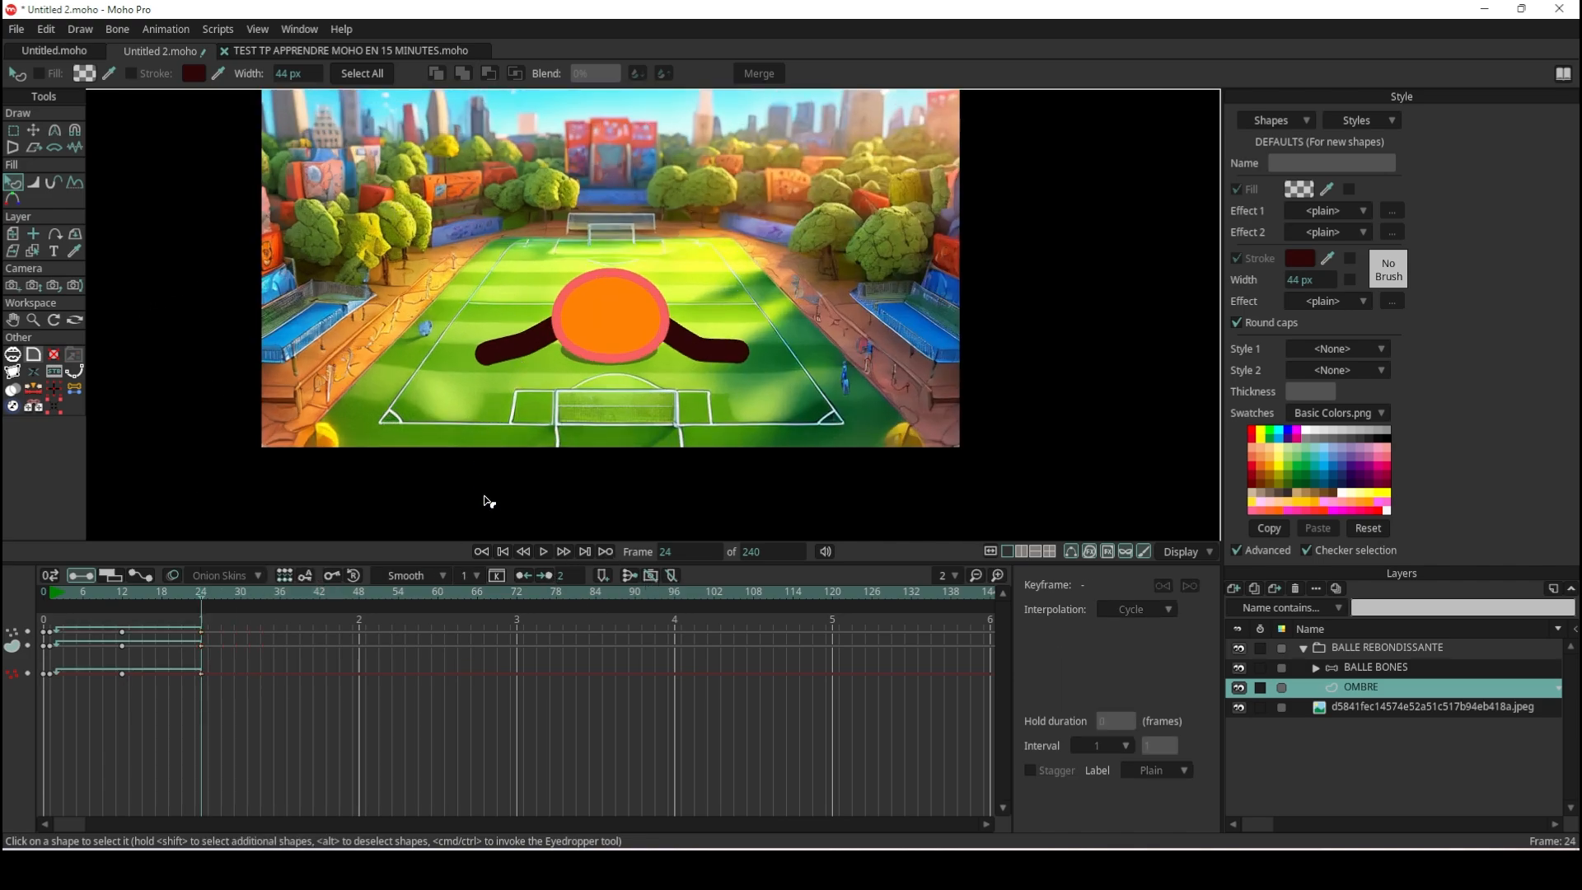
{"action": "left_click", "coordinate": [543, 552]}
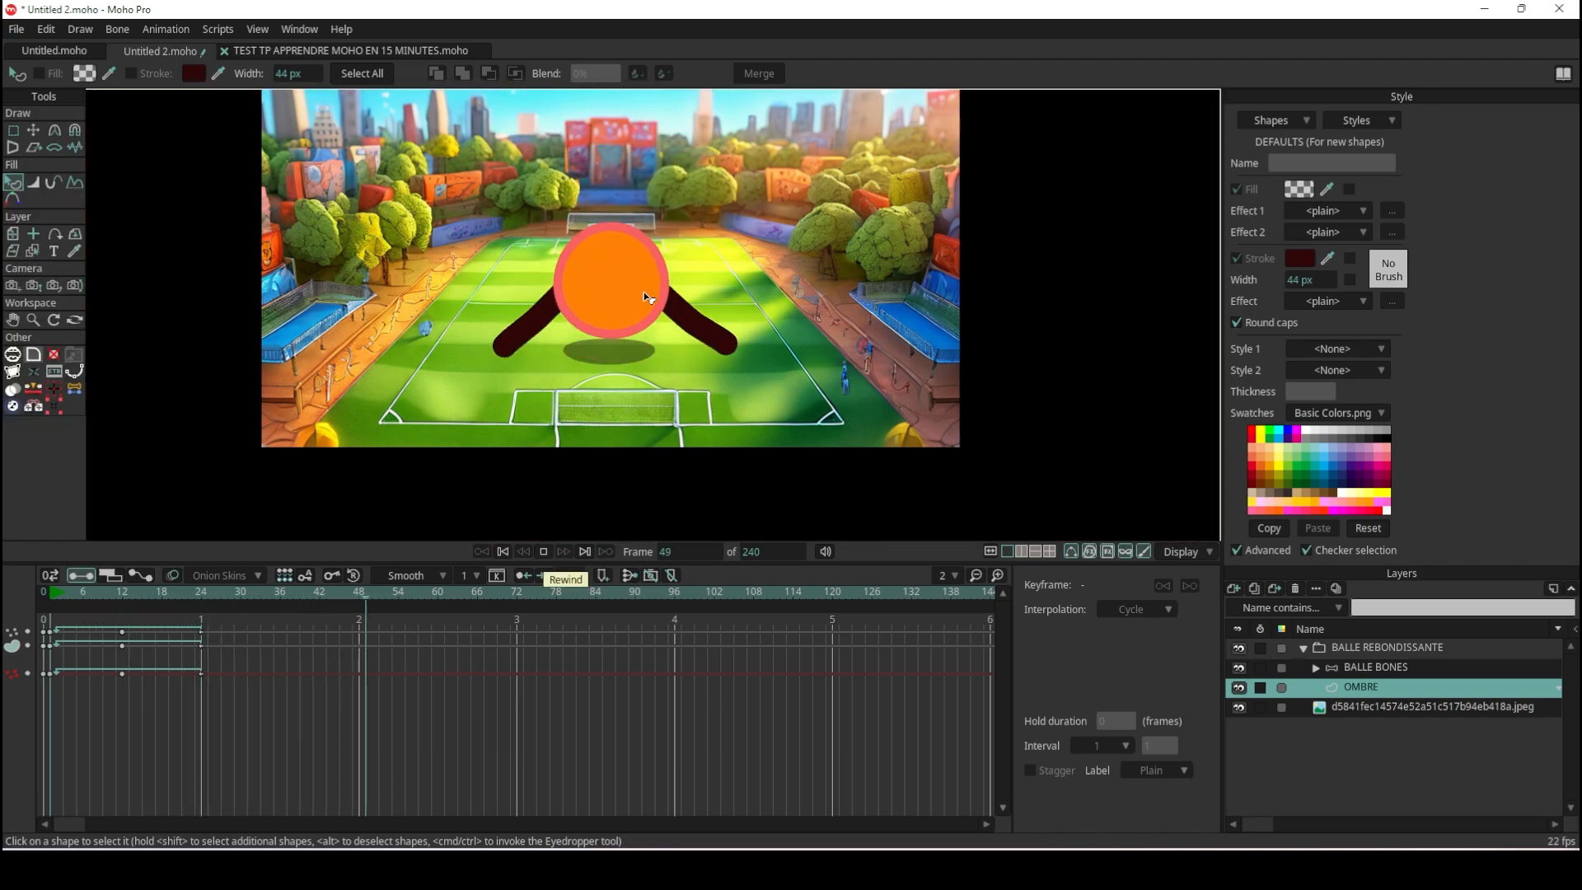
{"action": "scroll", "coordinate": [648, 219], "scroll_direction": "down", "scroll_amount": 2}
{"action": "scroll", "coordinate": [648, 219], "scroll_direction": "up", "scroll_amount": 1}
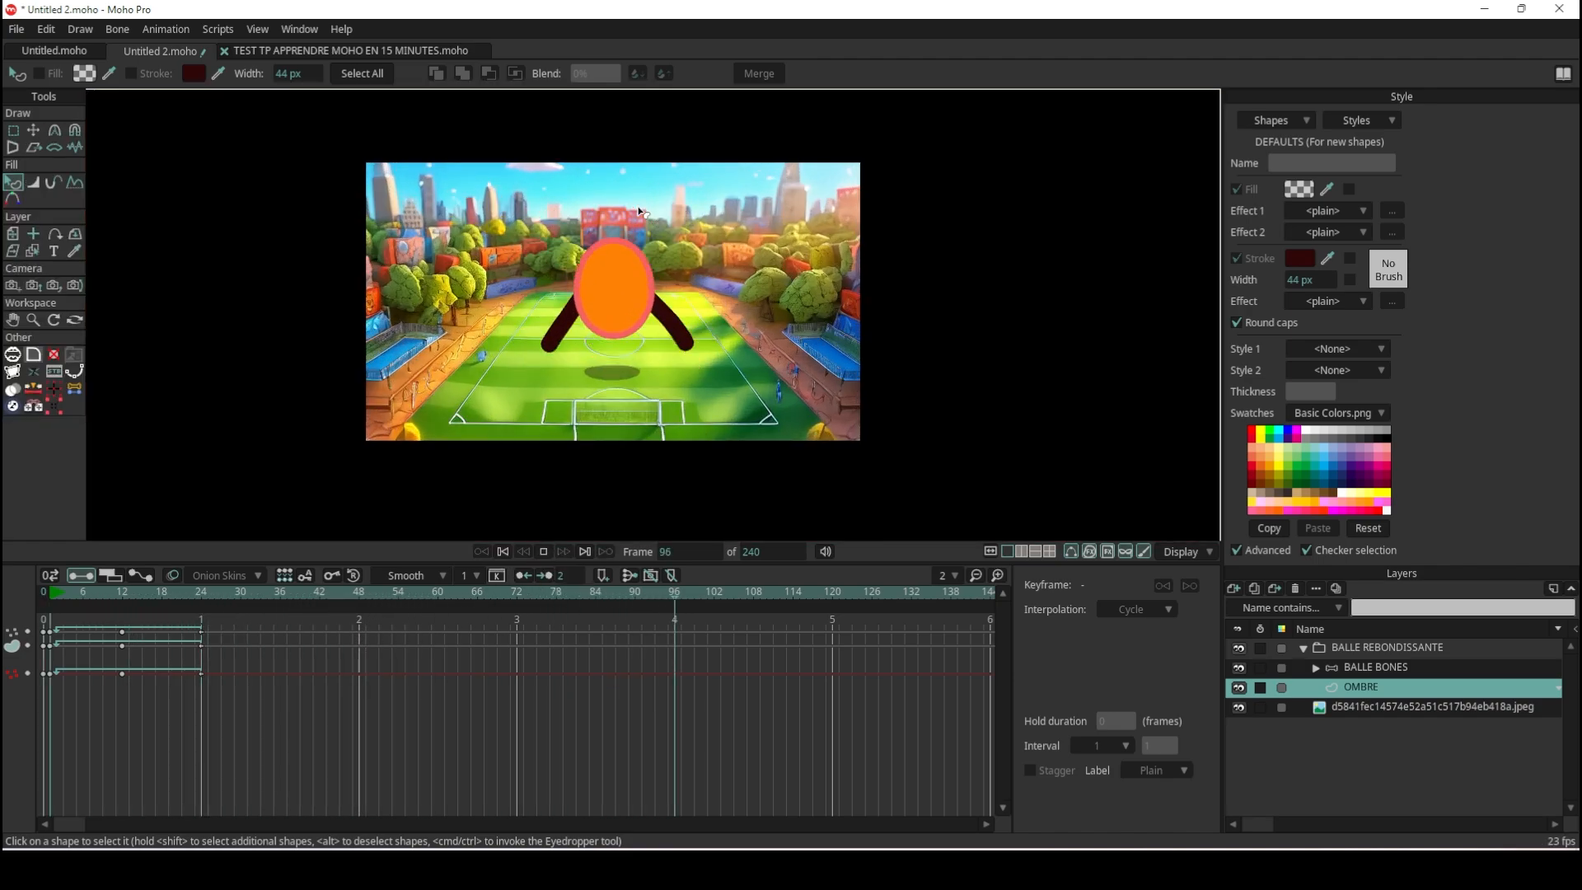
{"action": "scroll", "coordinate": [642, 214], "scroll_direction": "up", "scroll_amount": 1}
{"action": "scroll", "coordinate": [637, 209], "scroll_direction": "down", "scroll_amount": 1}
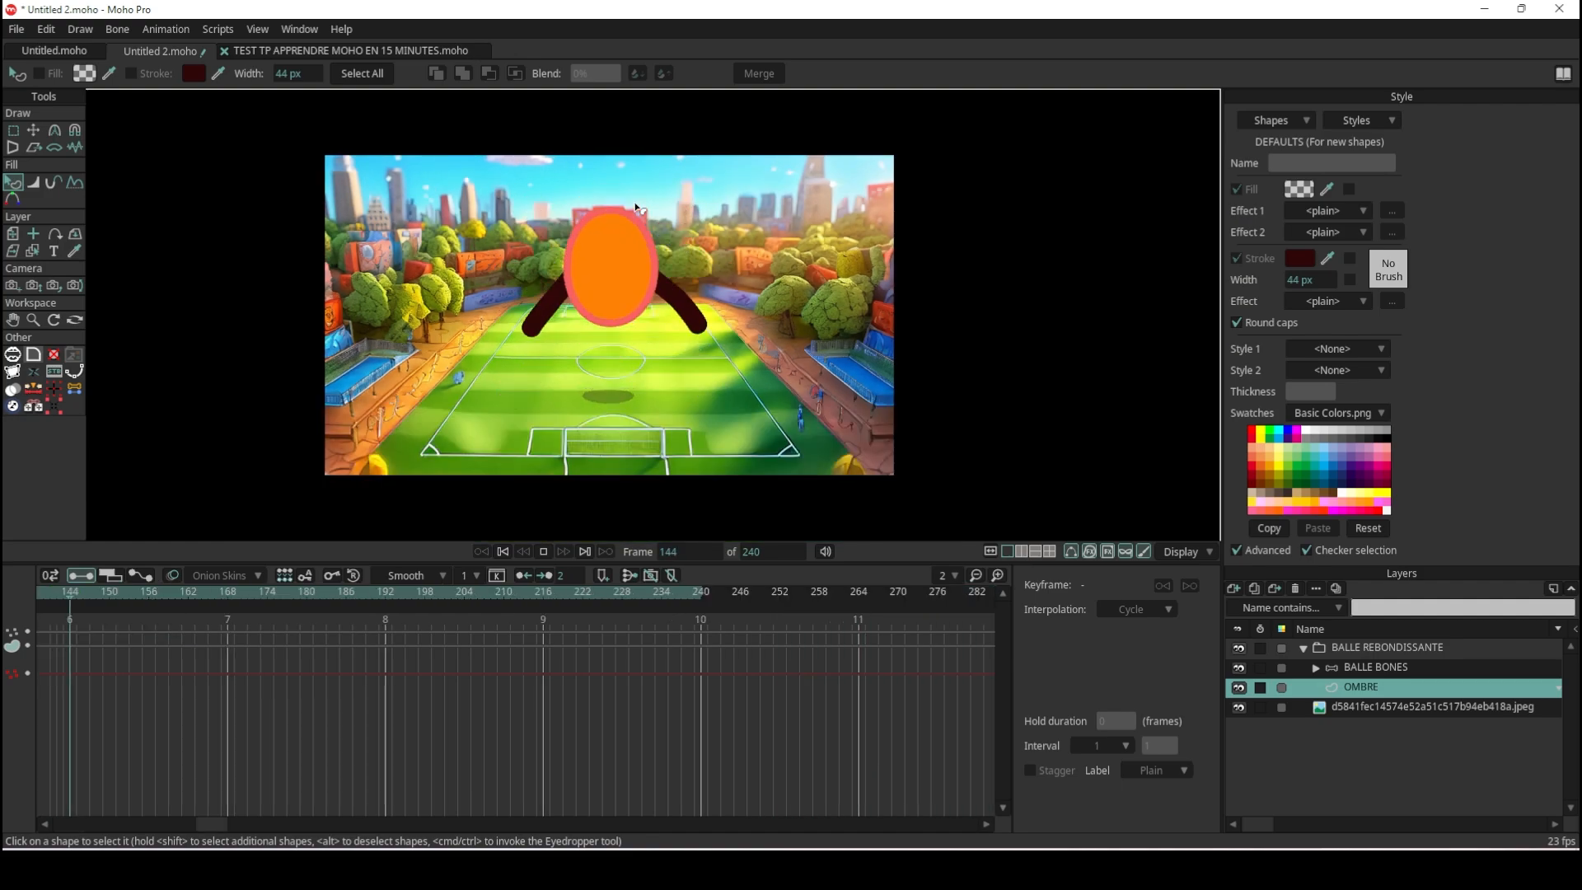
{"action": "scroll", "coordinate": [639, 208], "scroll_direction": "down", "scroll_amount": 1}
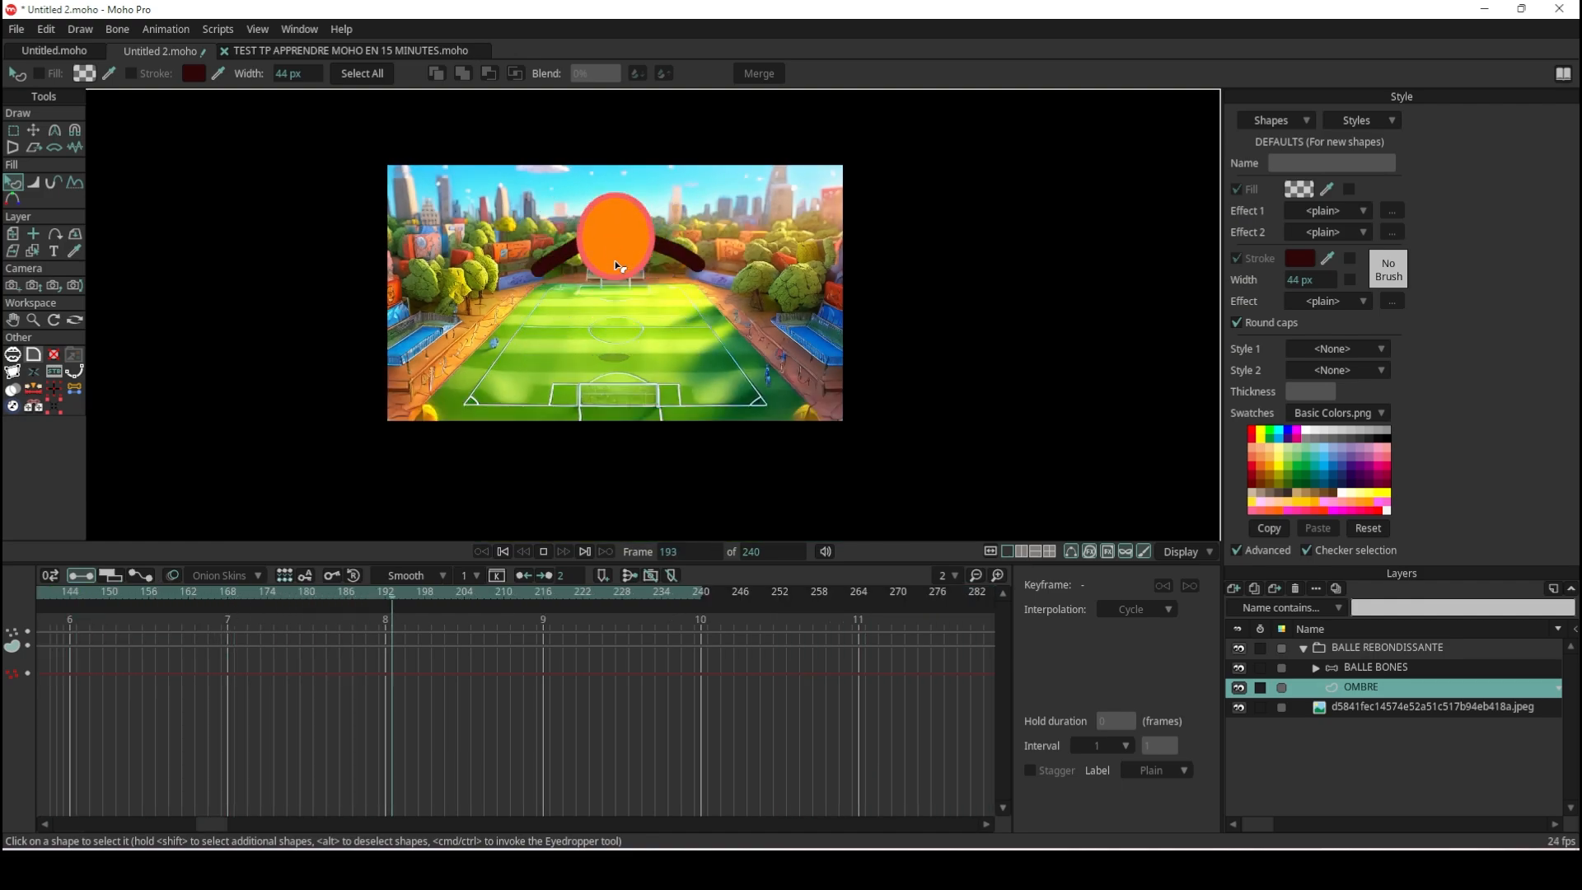
{"action": "left_click", "coordinate": [545, 552]}
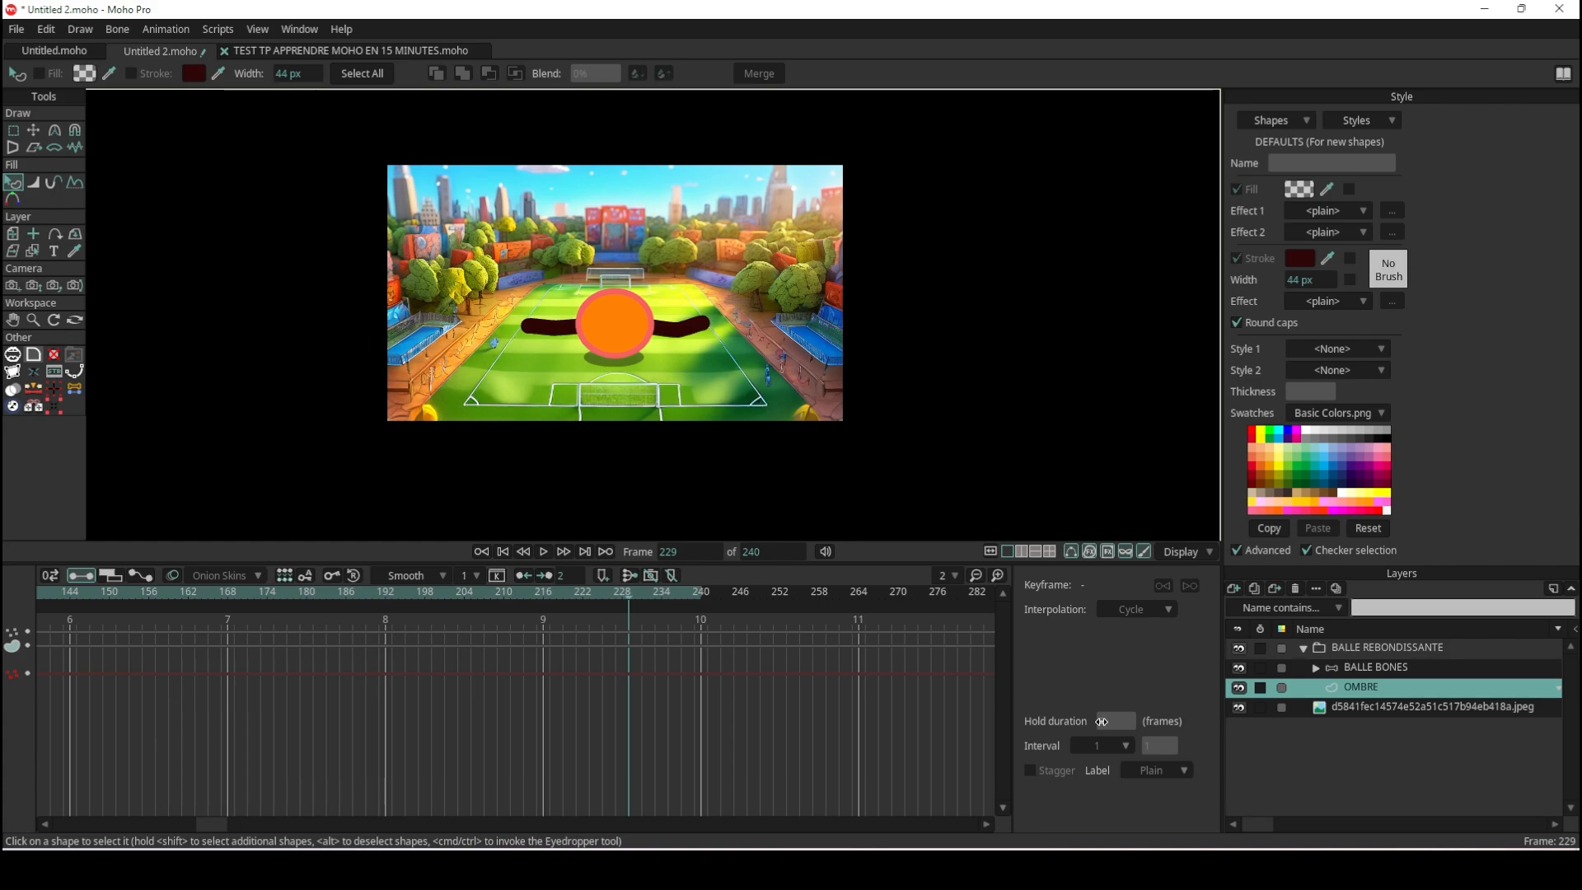
At frame 0, import the image e3f24d57e4554b86a845da2f72a796d6.jpeg above the football field layer and scale it to 128.4%.
{"action": "left_click", "coordinate": [1302, 651]}
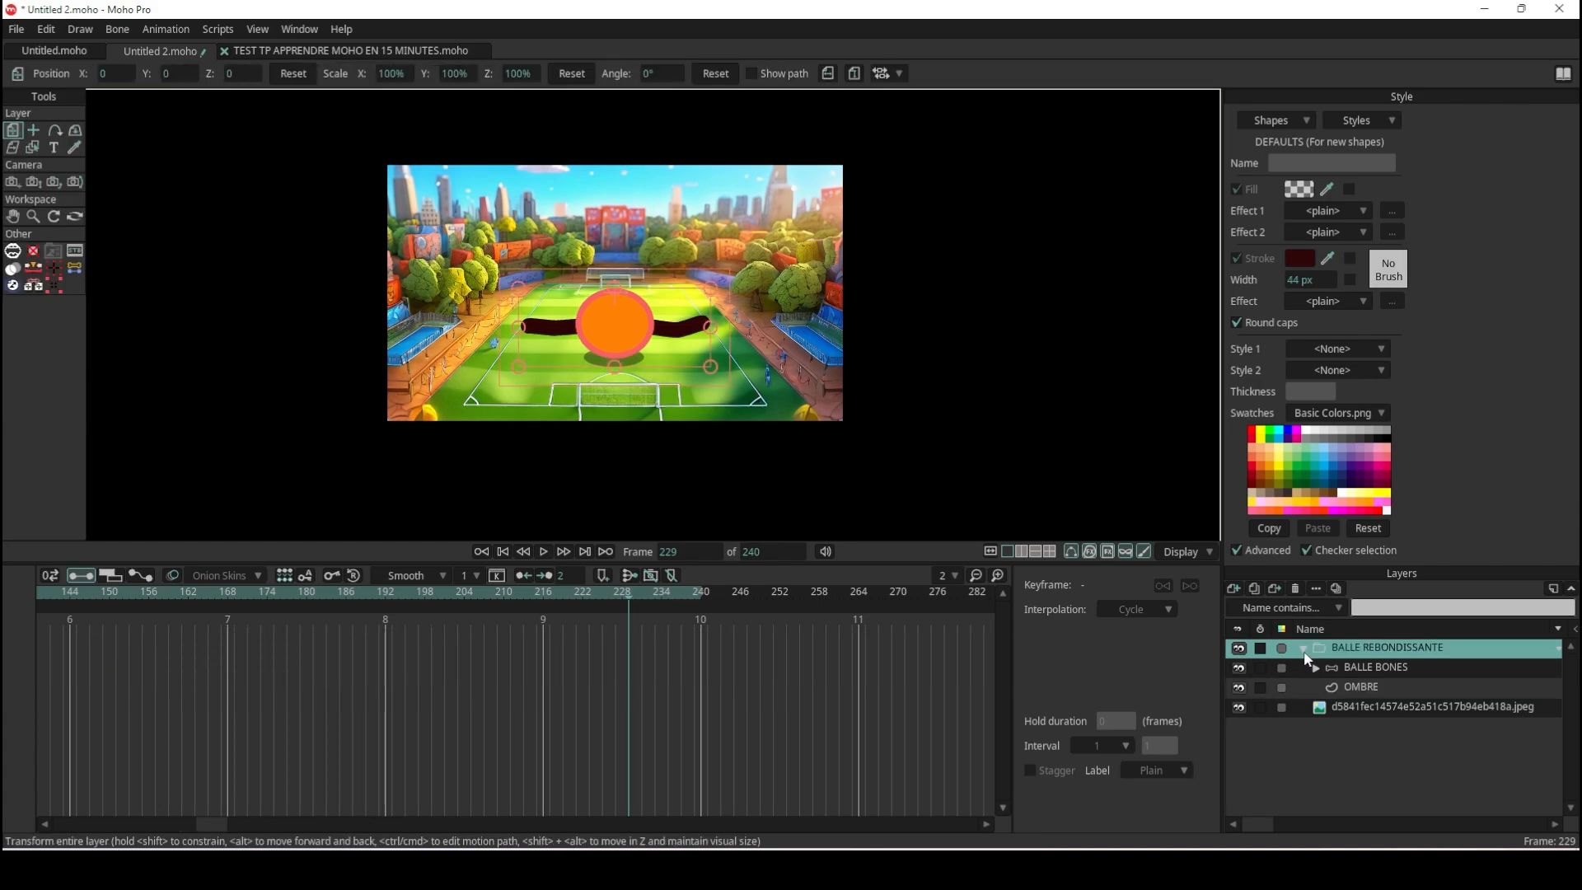
{"action": "left_click", "coordinate": [1356, 669]}
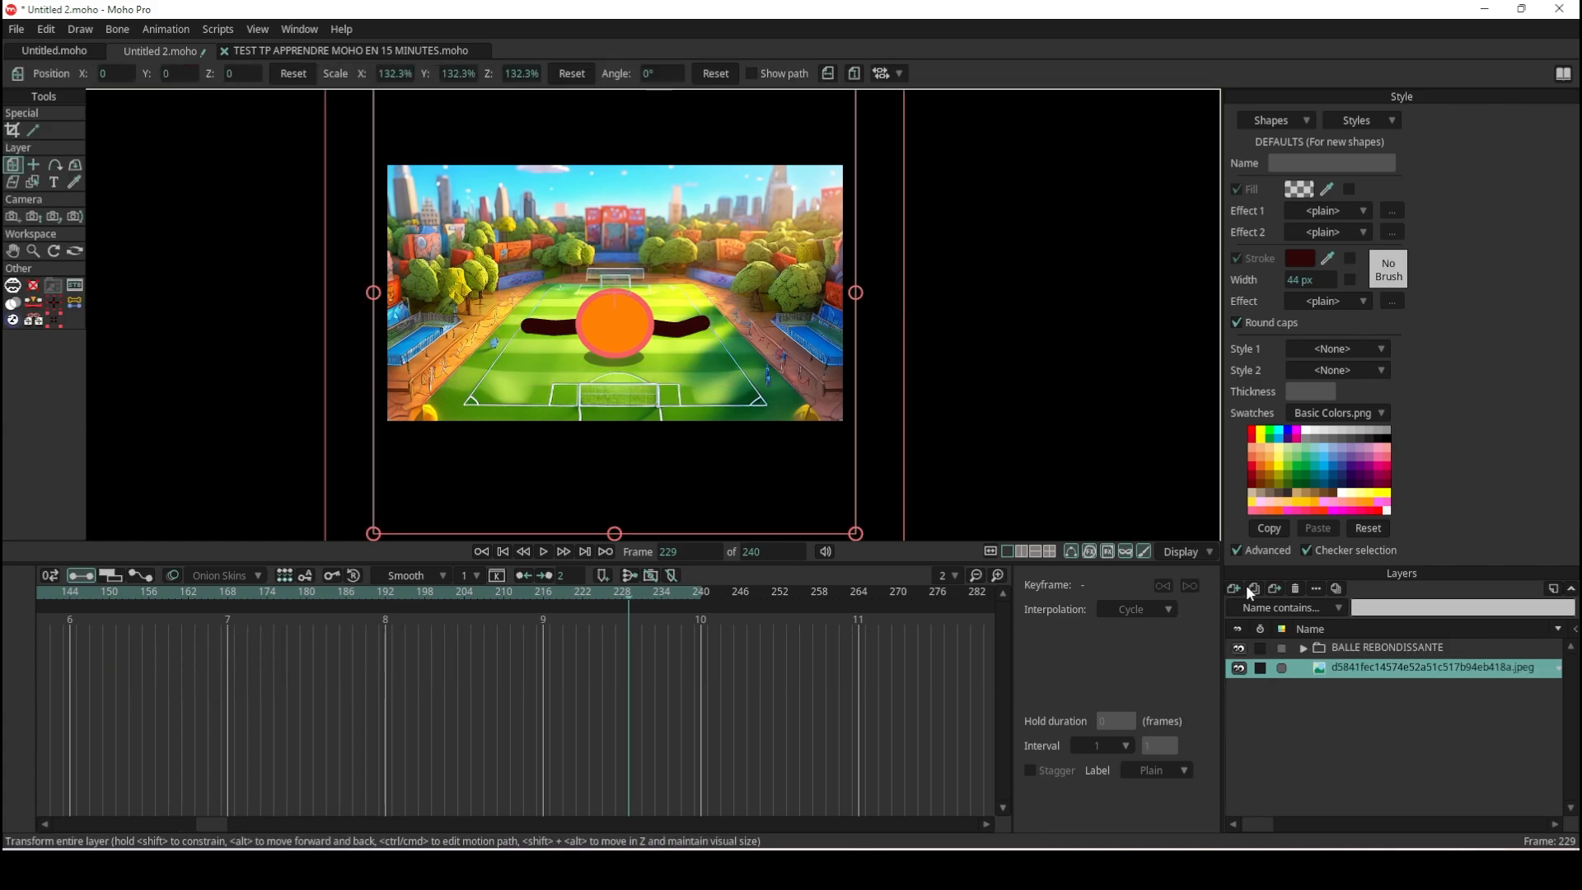
{"action": "left_click", "coordinate": [503, 552]}
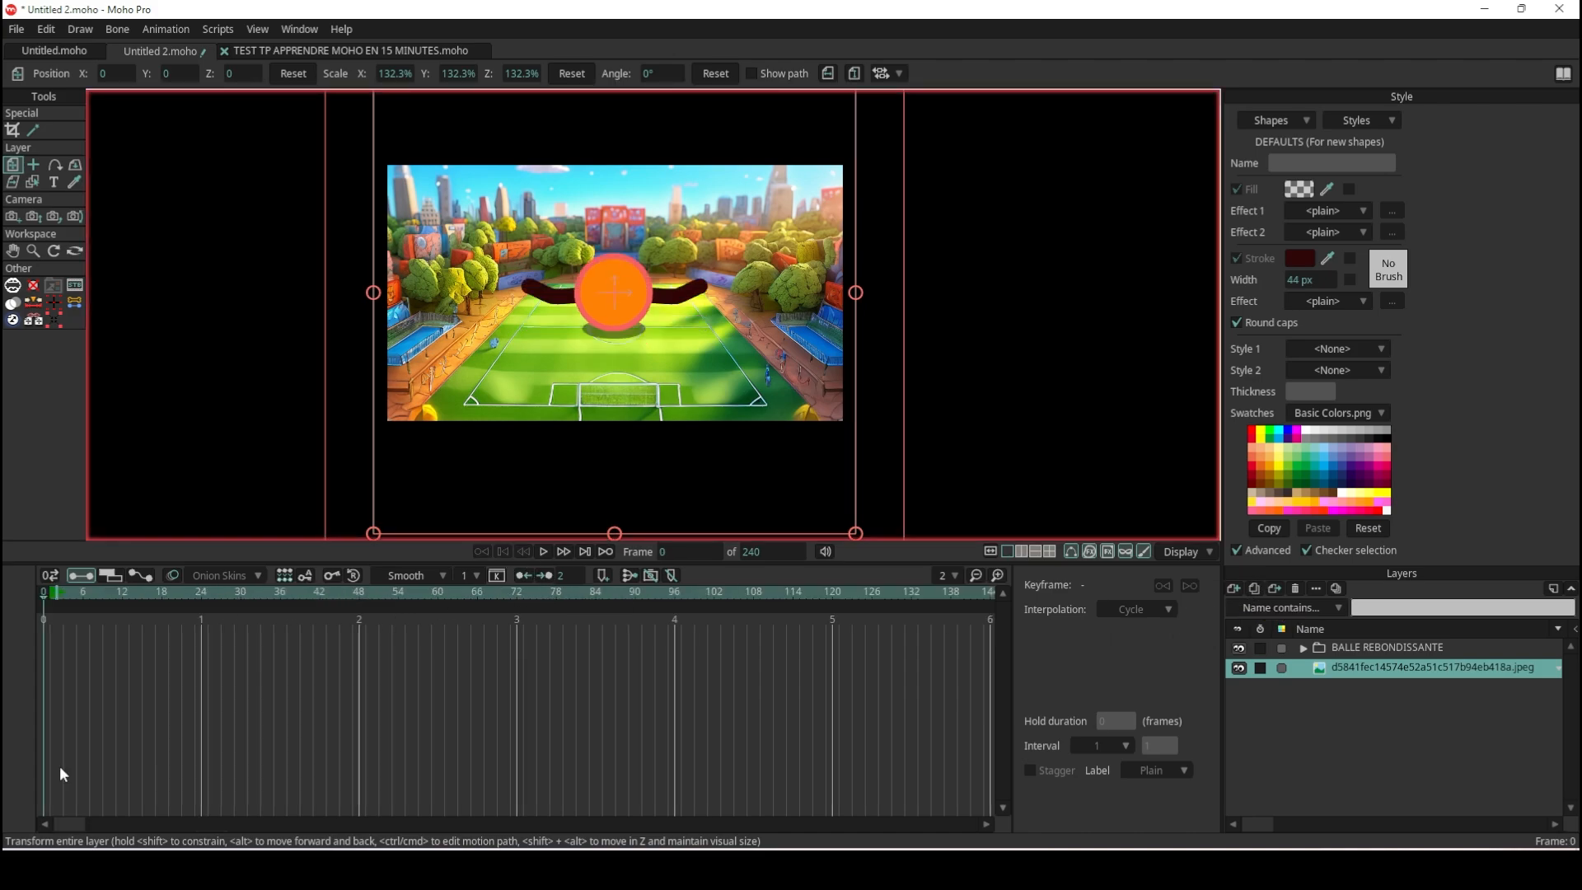
{"action": "left_click", "coordinate": [51, 589]}
{"action": "left_click", "coordinate": [44, 594]}
{"action": "left_click", "coordinate": [1238, 589]}
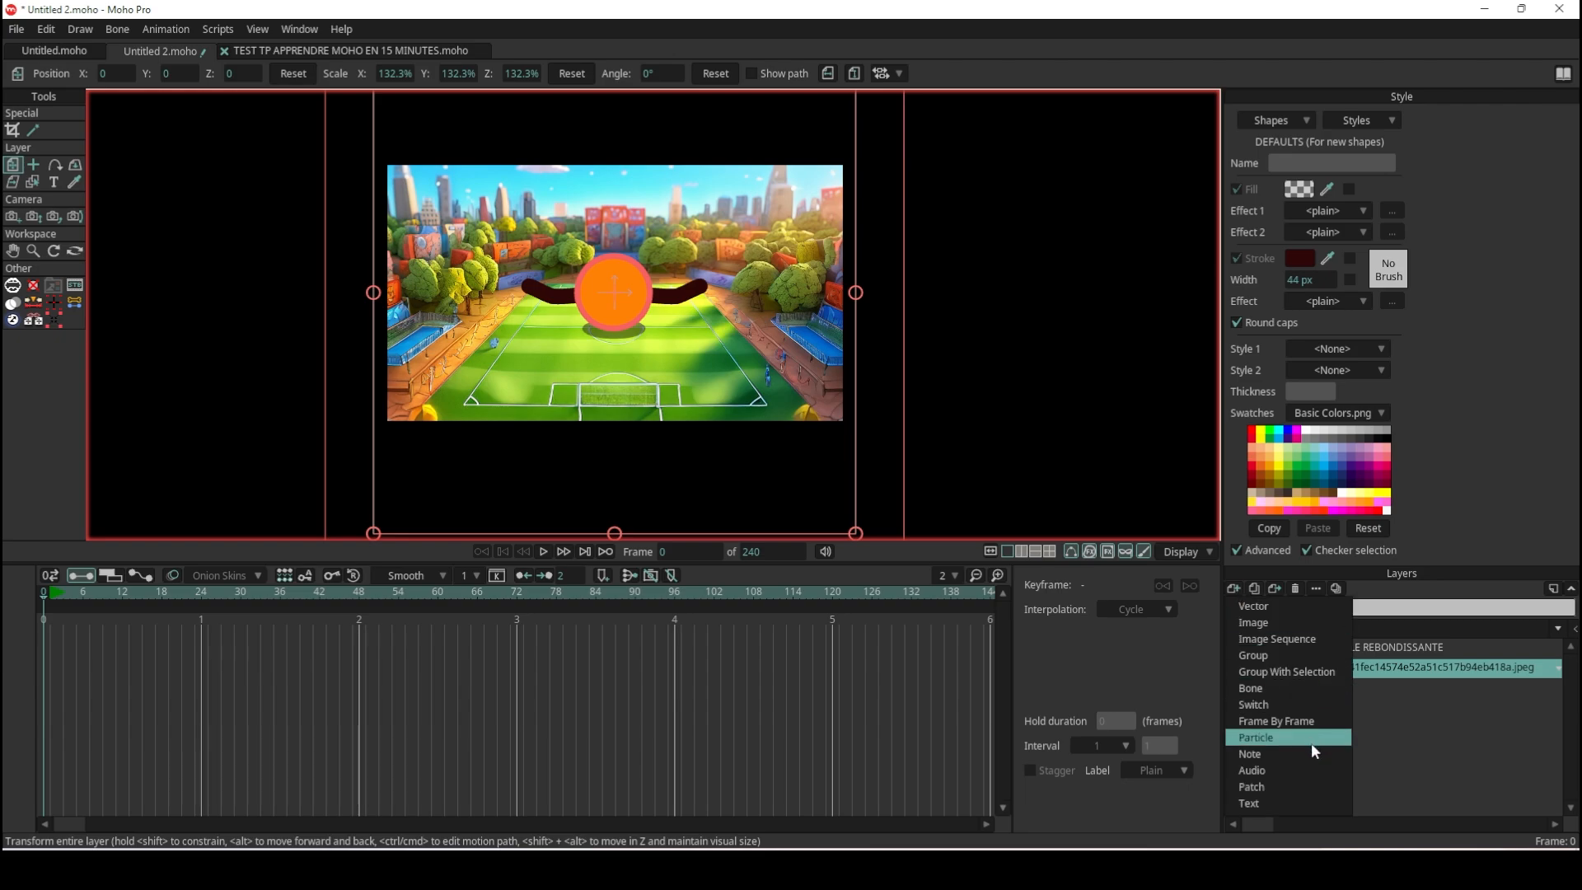
{"action": "left_click", "coordinate": [1290, 626]}
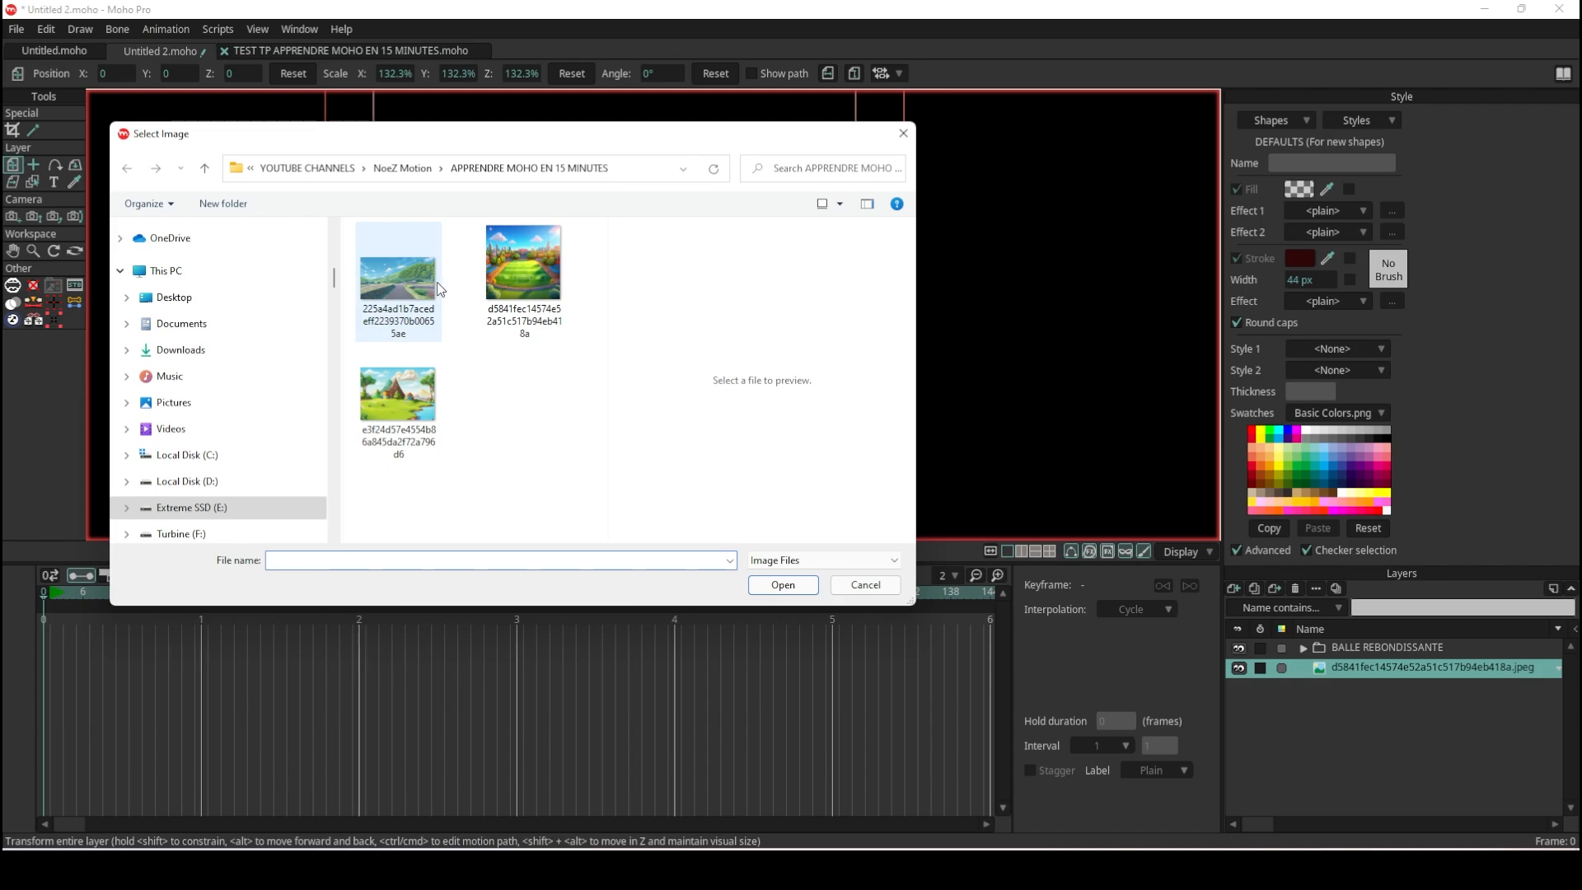
{"action": "double_click", "coordinate": [399, 395]}
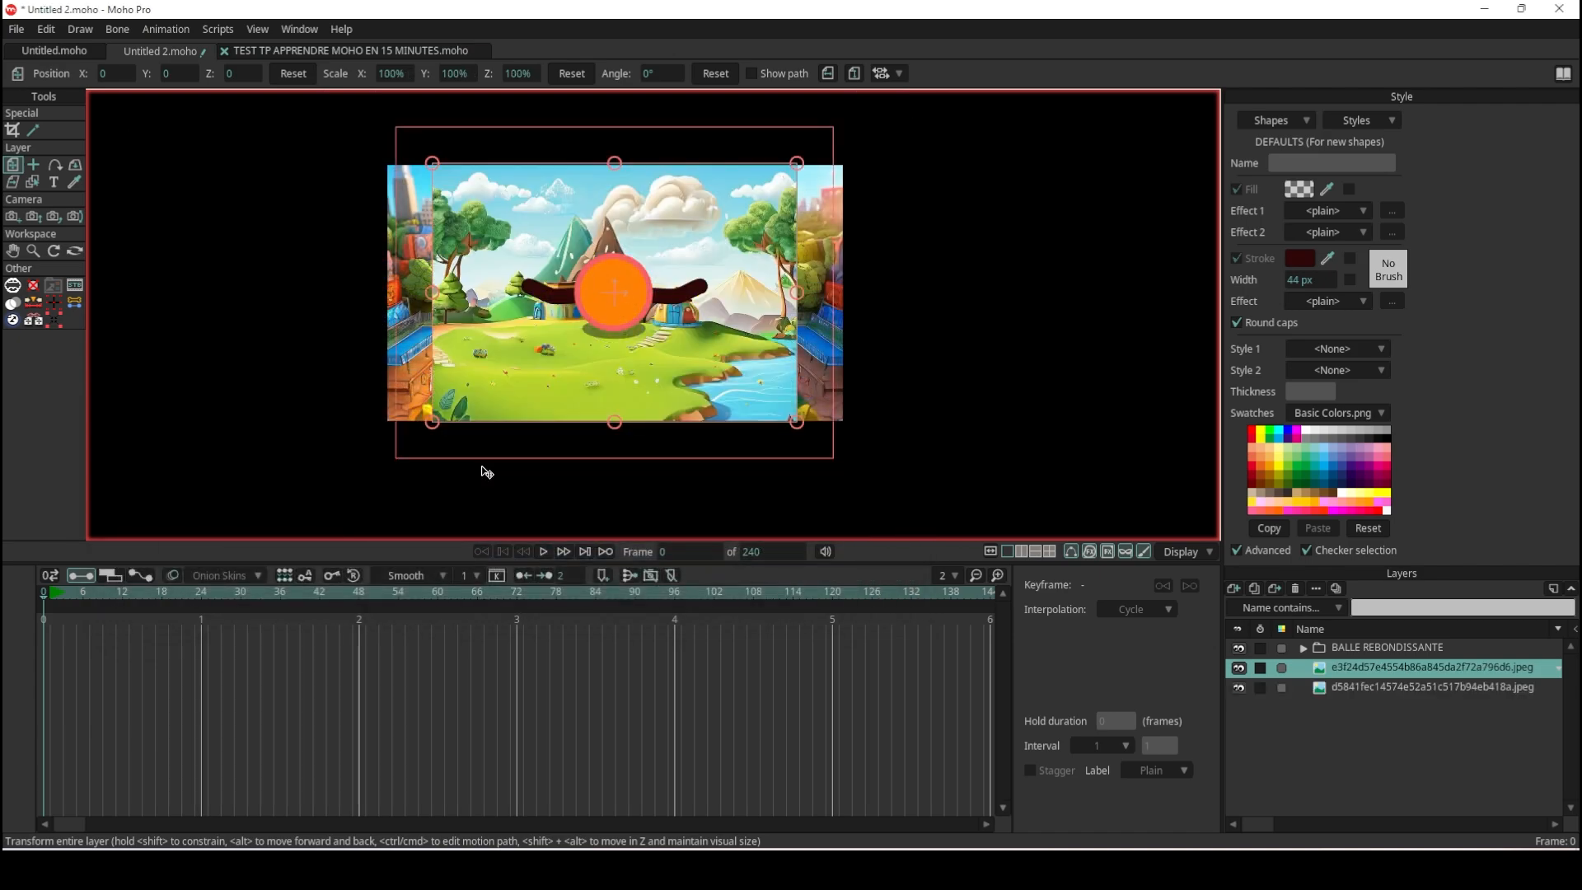
{"action": "left_click_drag", "start_coordinate": [797, 425], "coordinate": [852, 458]}
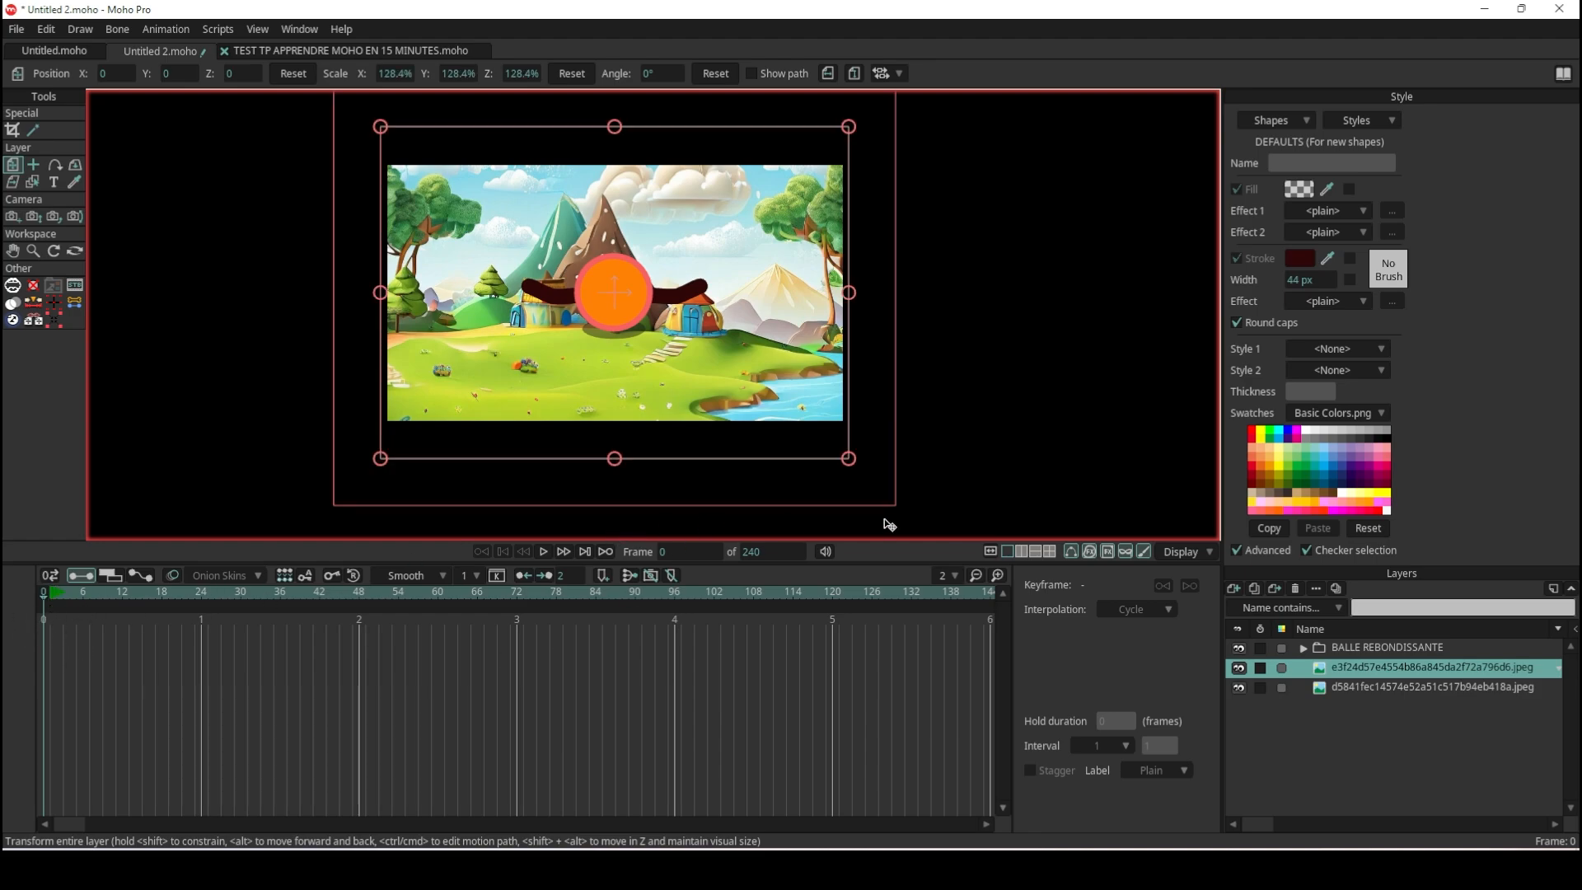
Import the road image 225a4ad1b7acedeff2239370b00655ae.jpg, shift it to X -0.2116, Y 0.0385, and preview the bounce over it.
{"action": "left_click", "coordinate": [1233, 588]}
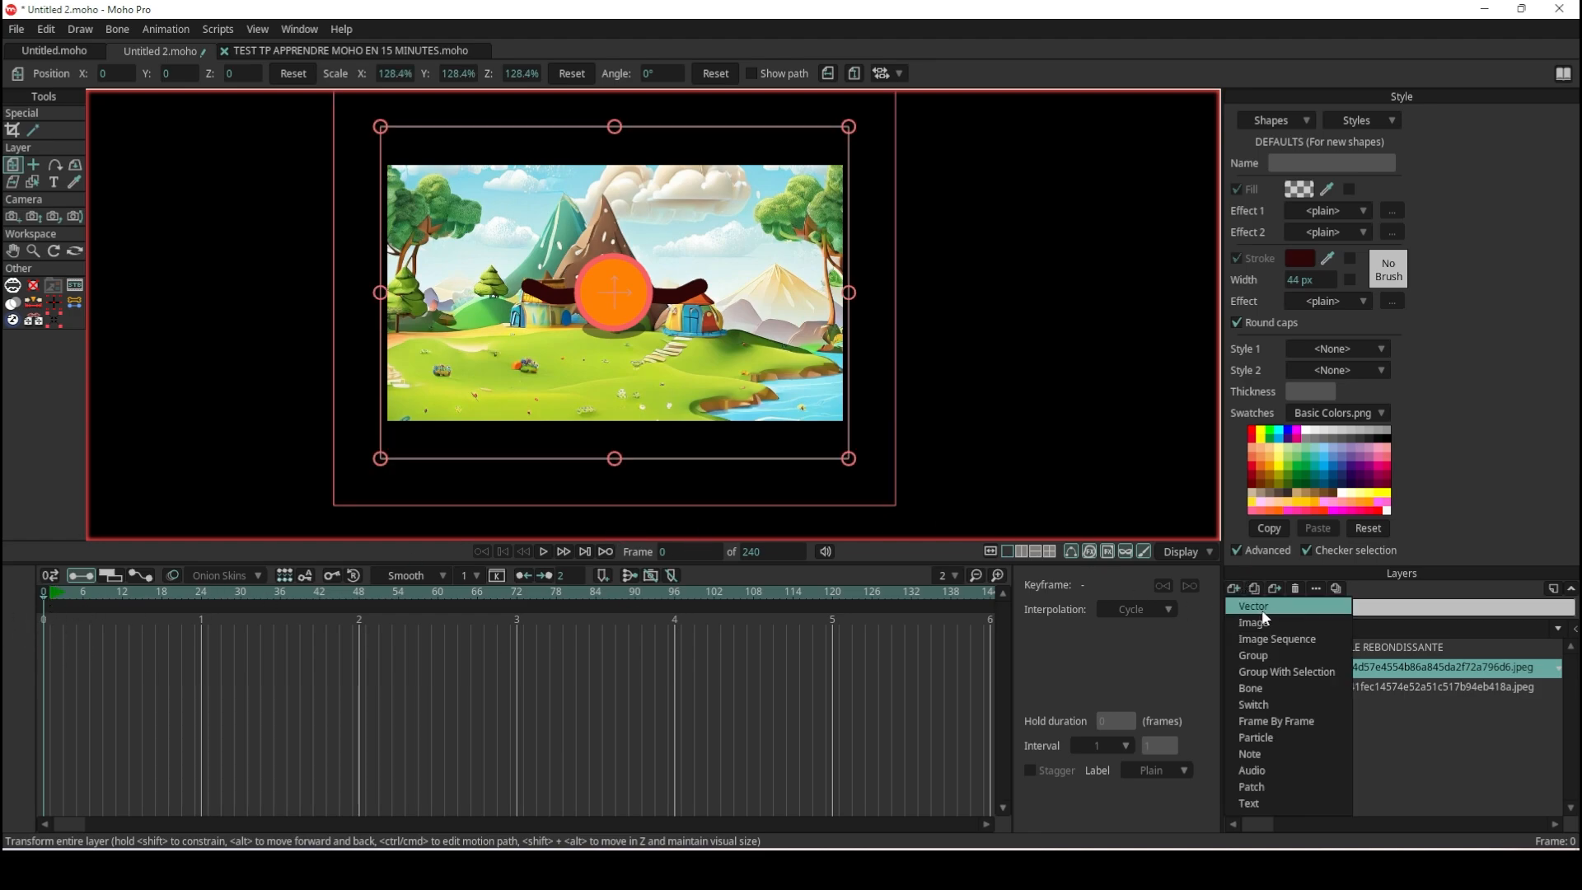
{"action": "left_click", "coordinate": [1264, 624]}
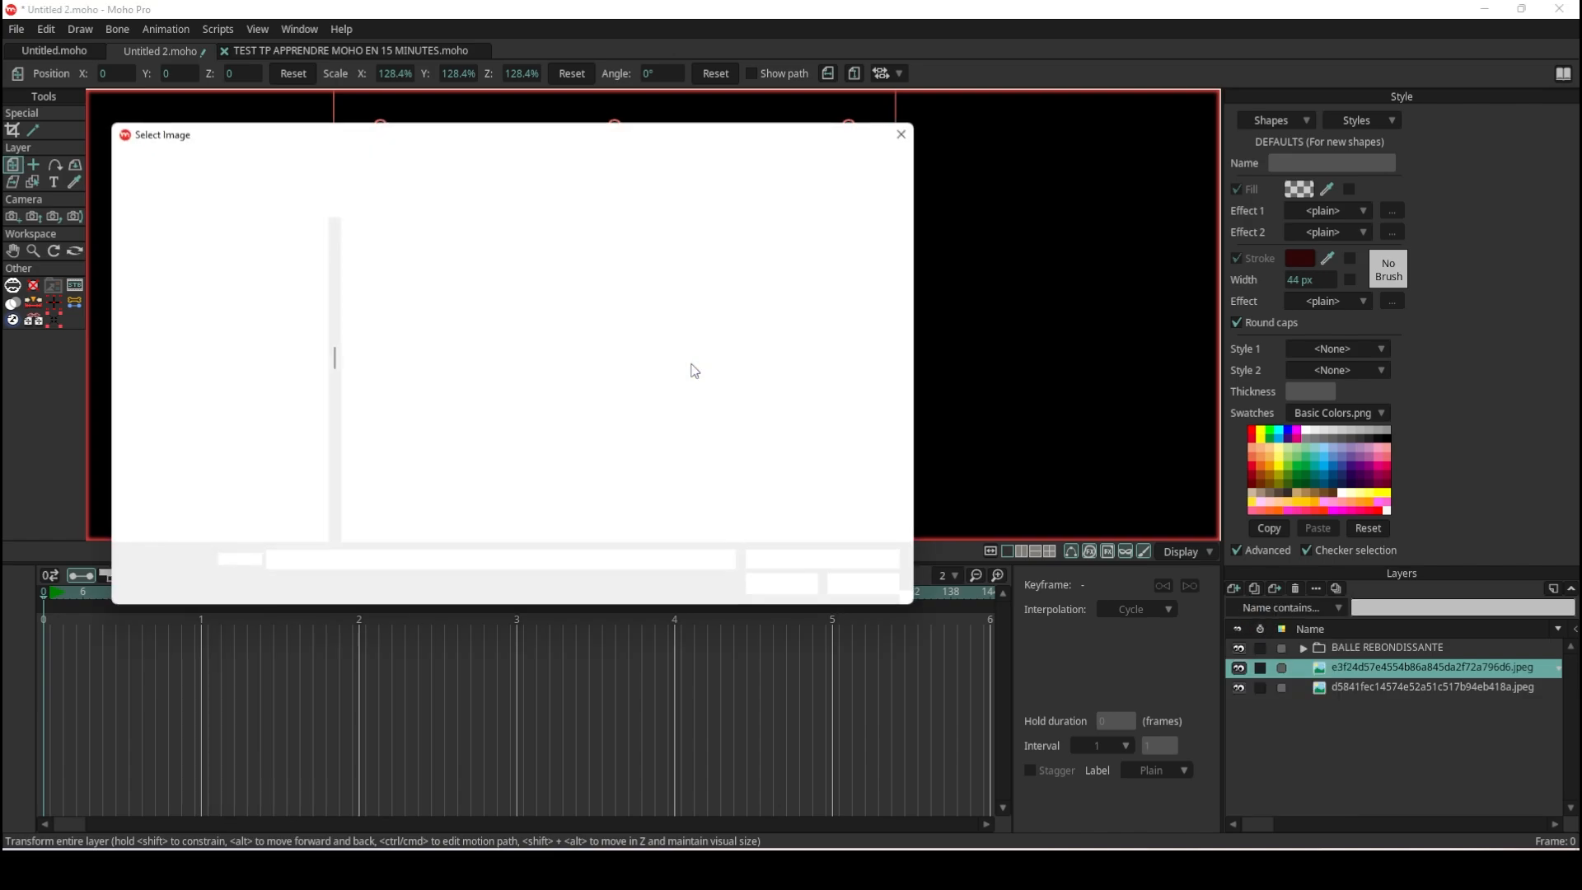
{"action": "double_click", "coordinate": [398, 297]}
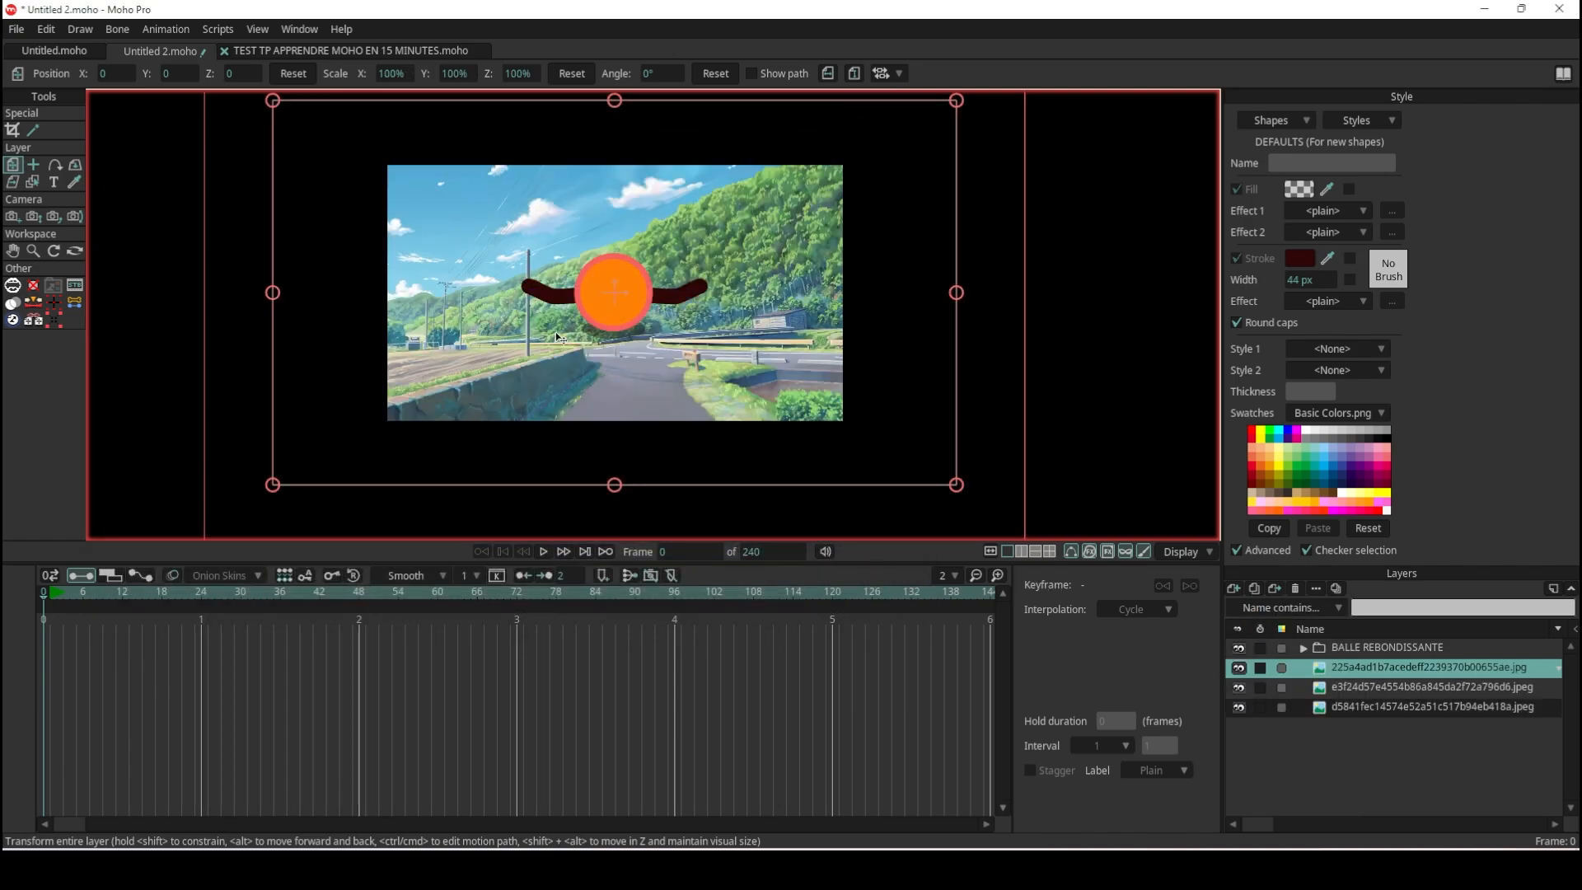
{"action": "mouse_move", "coordinate": [727, 341]}
{"action": "left_mouse_down"}
{"action": "mouse_move", "coordinate": [690, 294]}
{"action": "mouse_move", "coordinate": [699, 336]}
{"action": "left_mouse_up"}
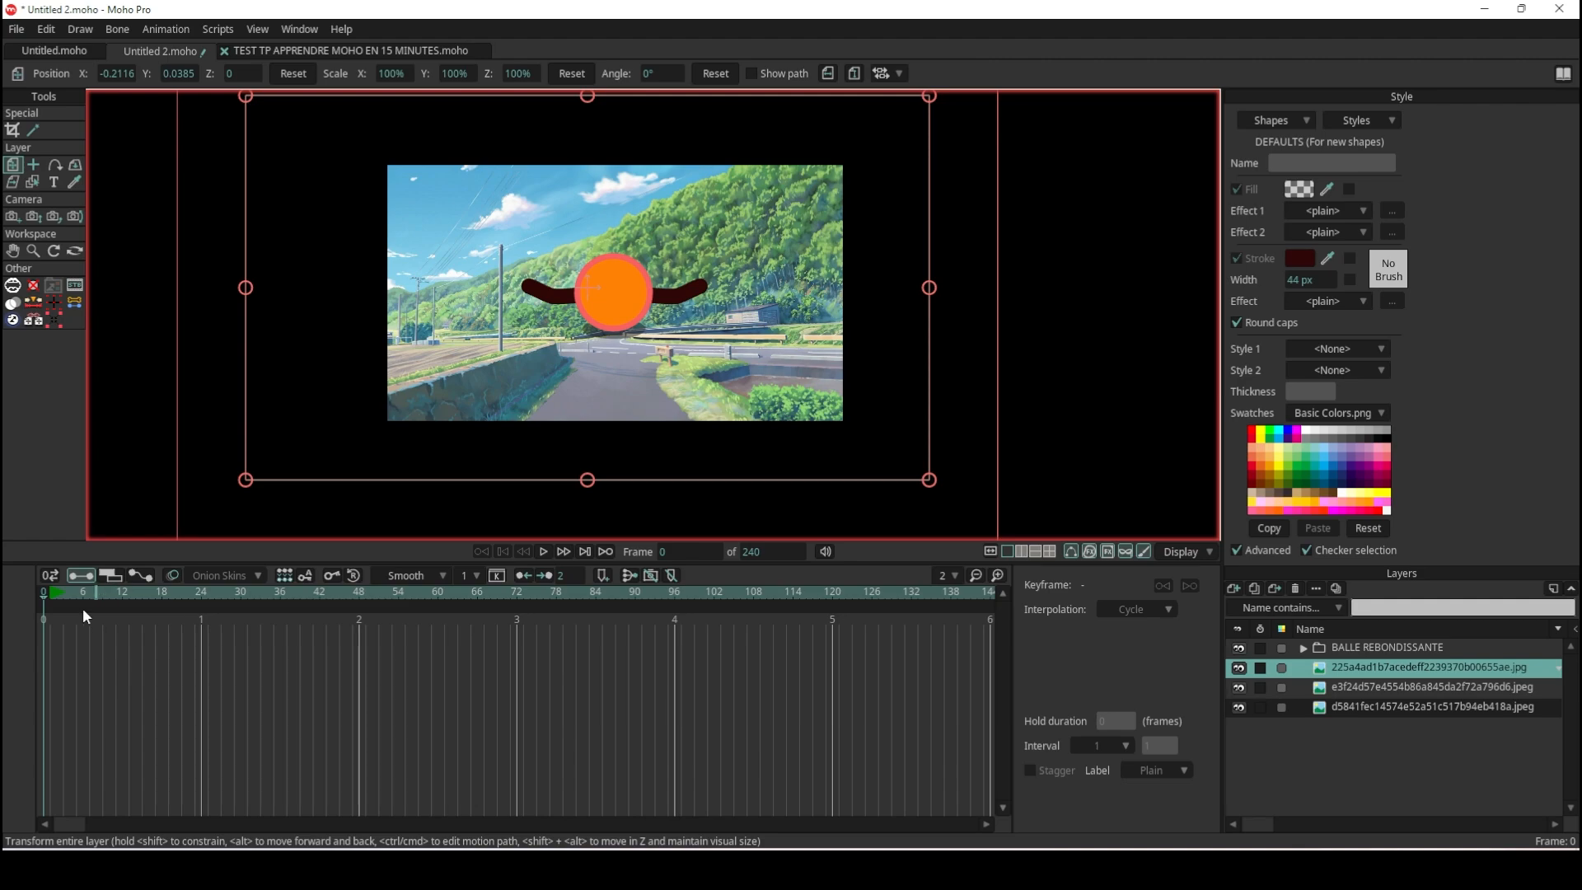
{"action": "left_click", "coordinate": [544, 552]}
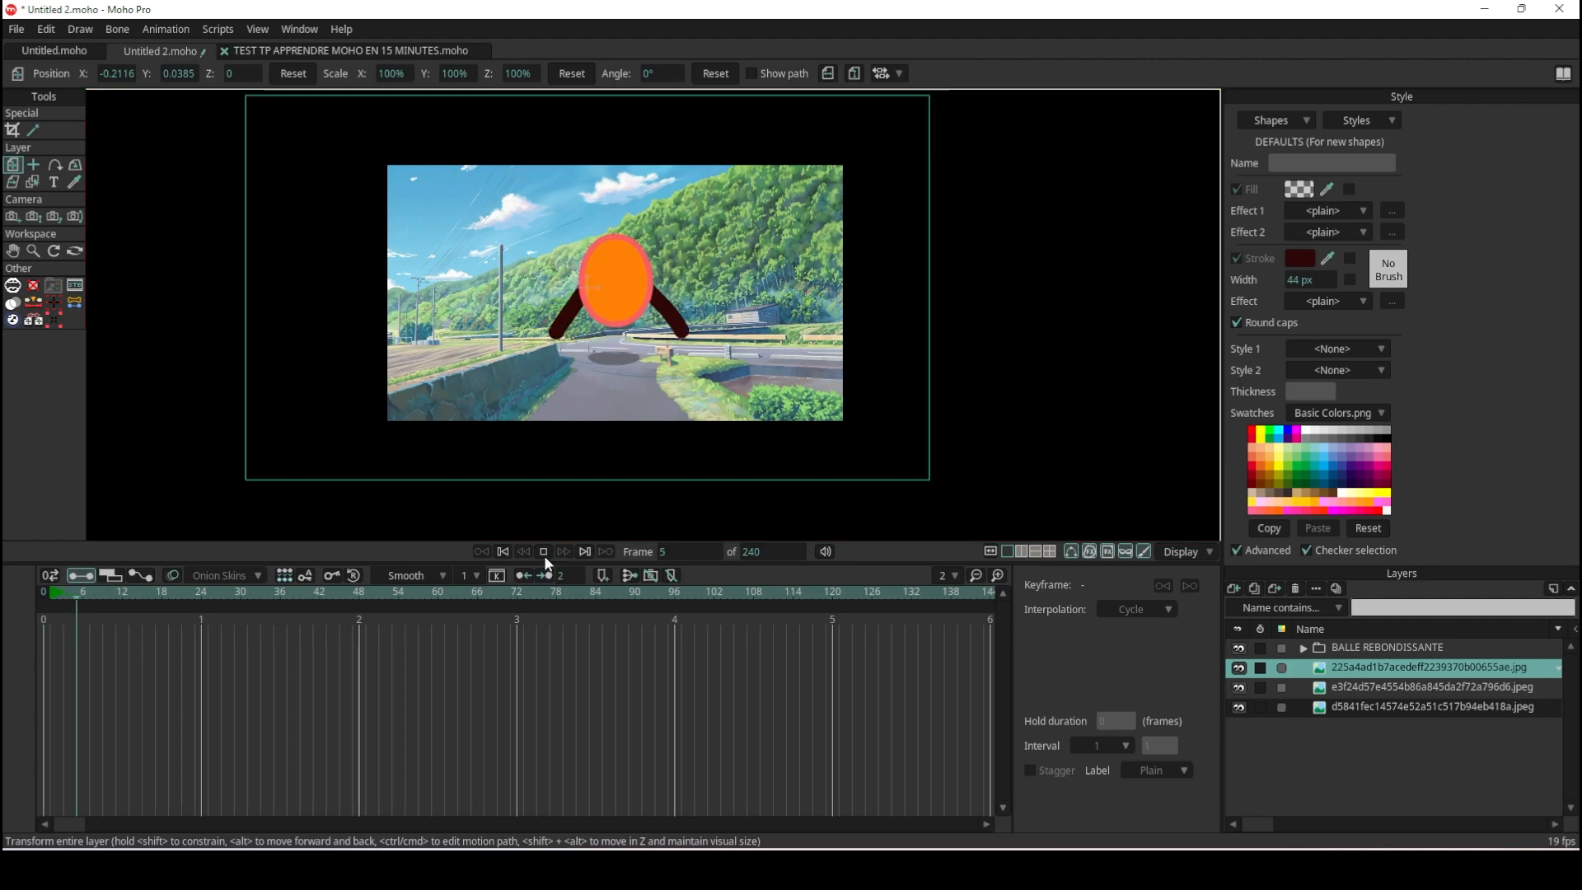
{"action": "left_click", "coordinate": [544, 552]}
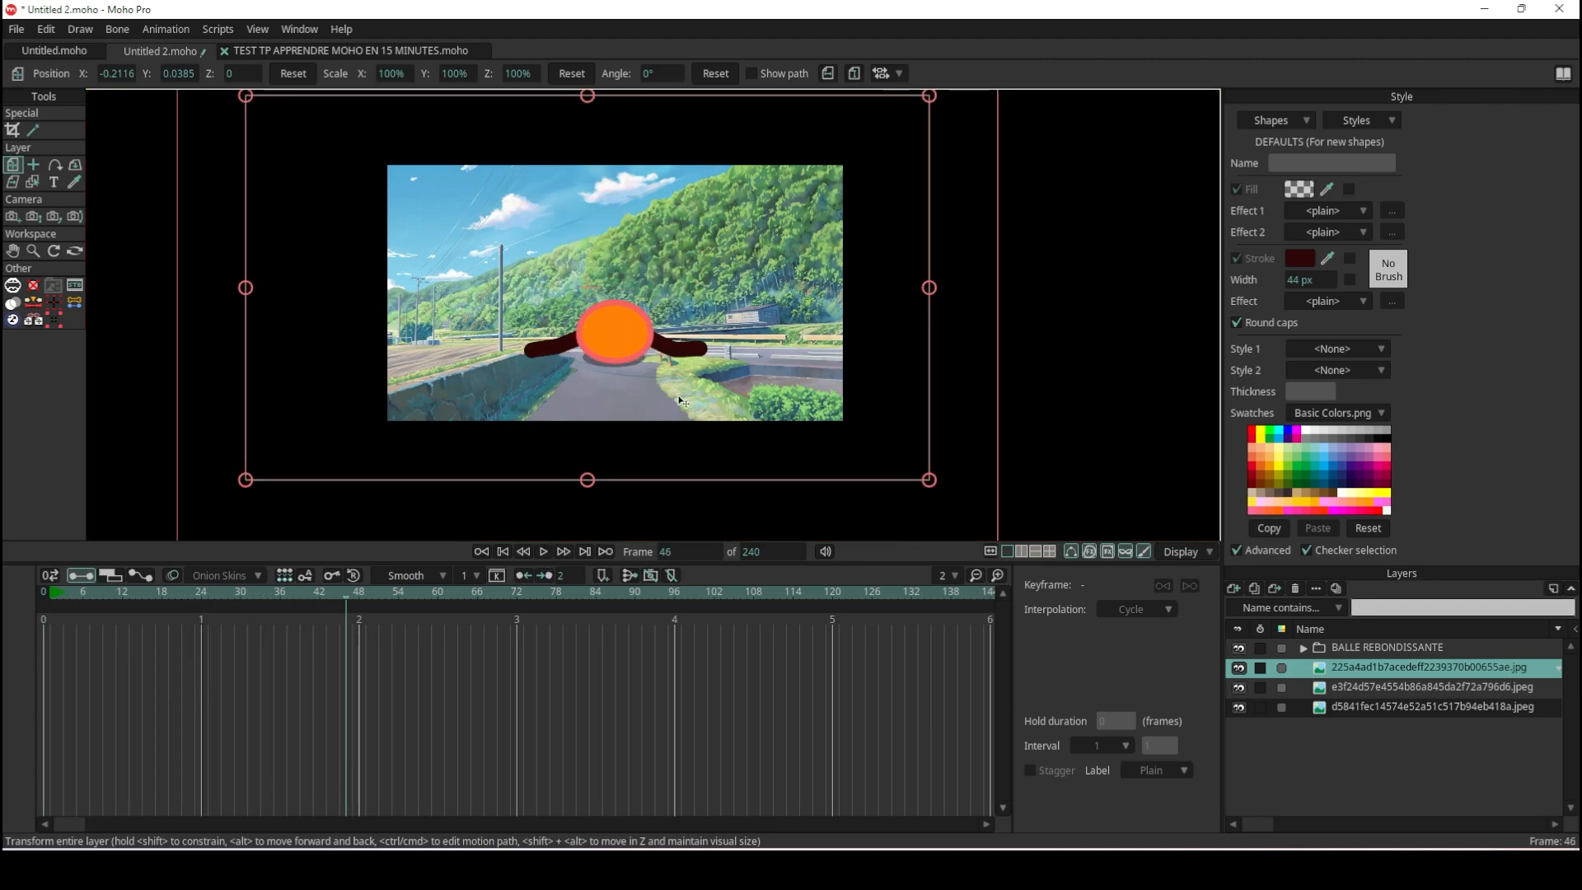
{"action": "left_click_drag", "start_coordinate": [729, 318], "coordinate": [709, 321]}
{"action": "scroll", "coordinate": [731, 329], "scroll_direction": "down", "scroll_amount": 2}
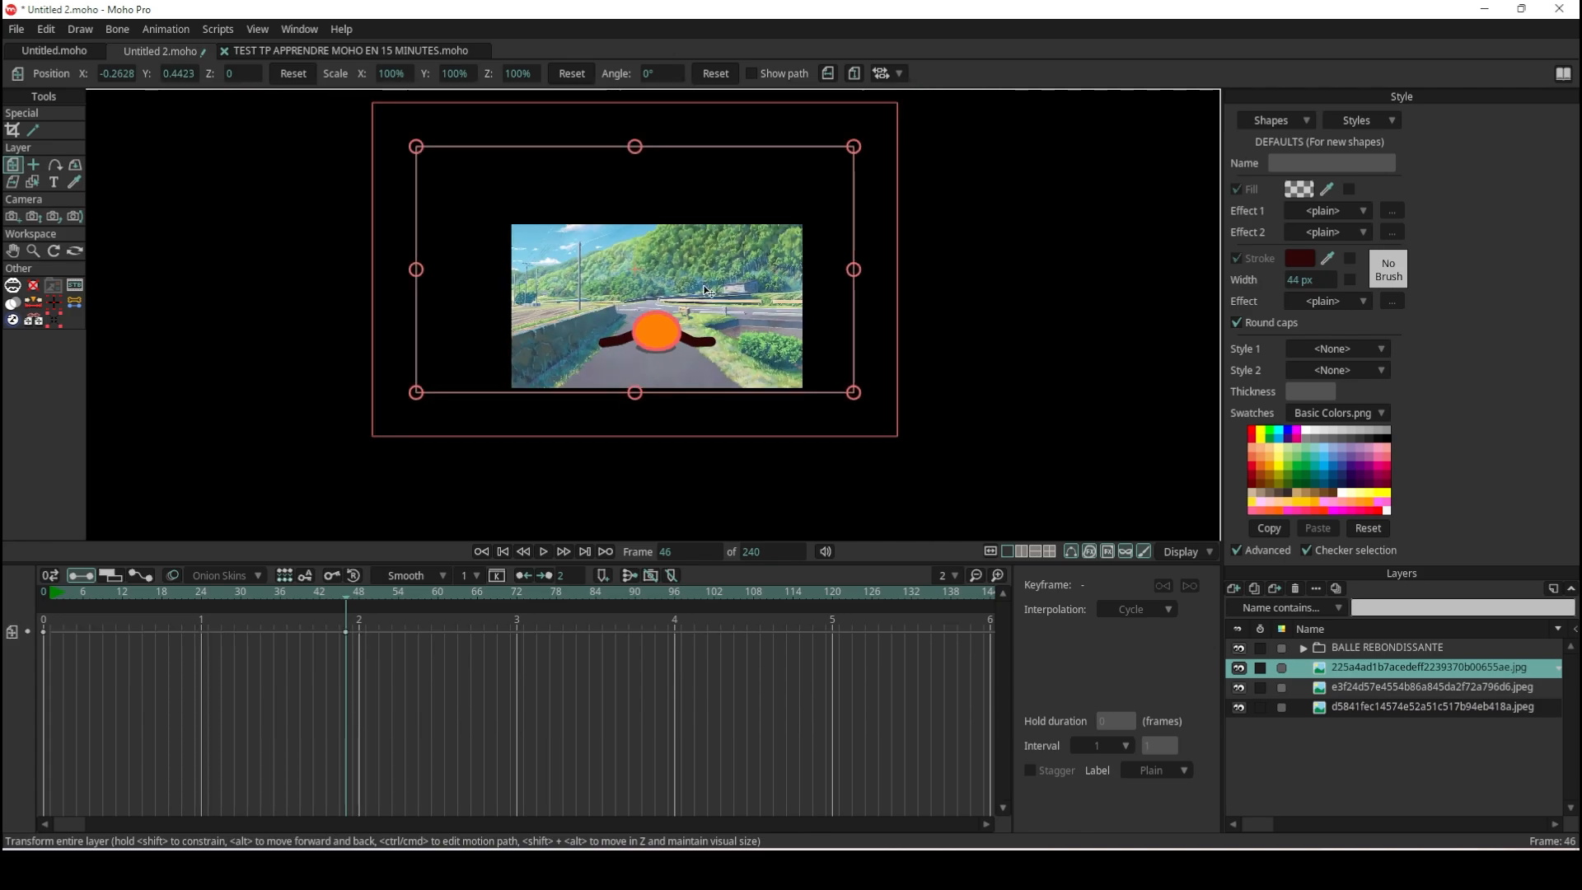
{"action": "left_click", "coordinate": [342, 631]}
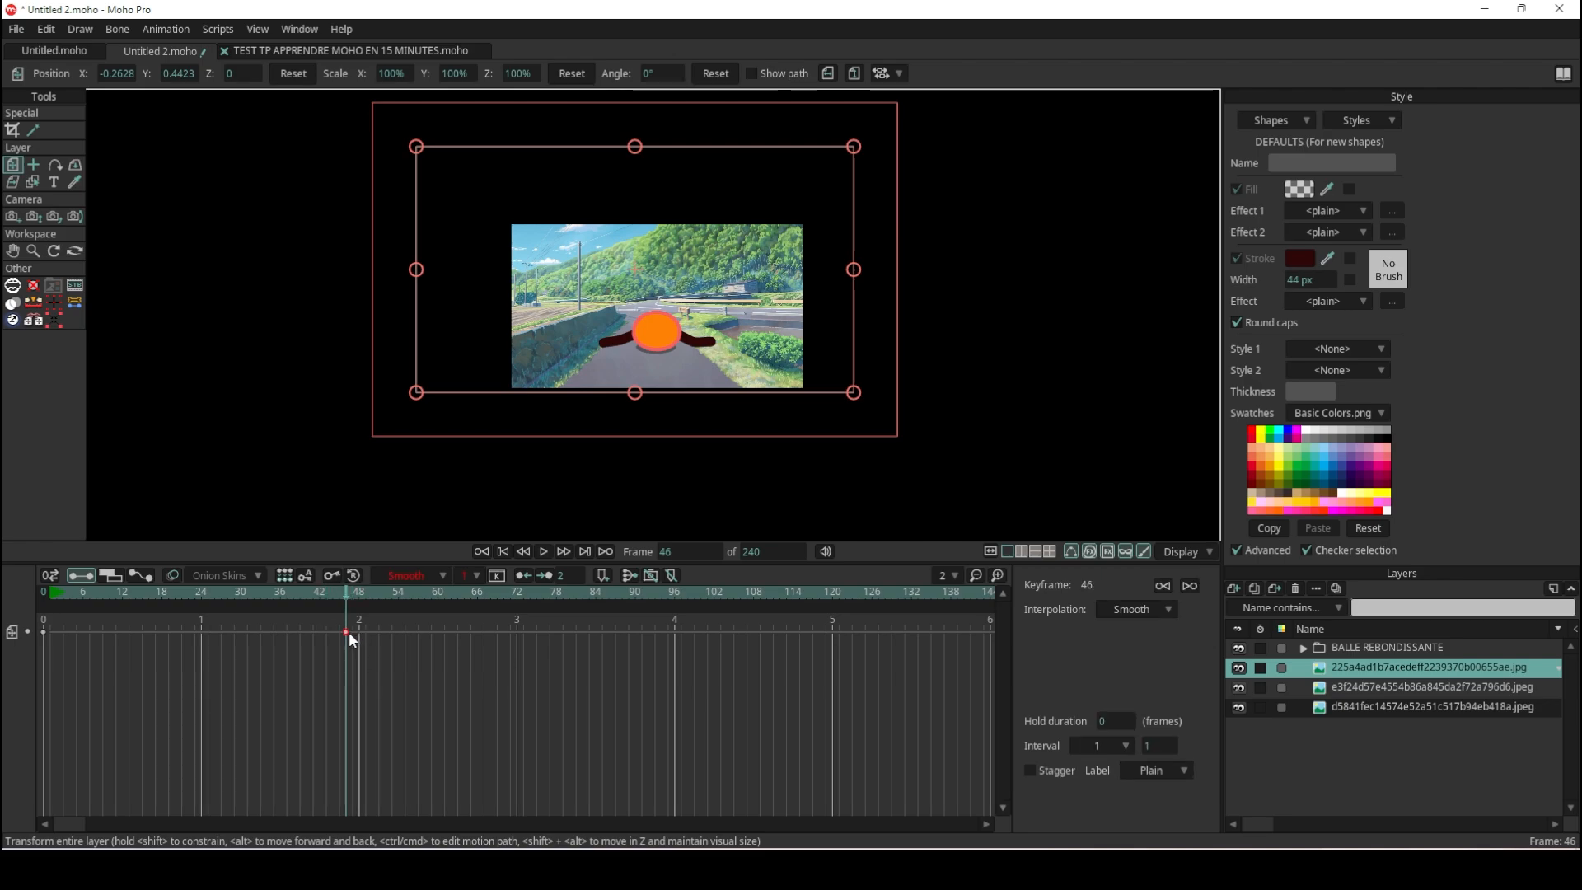
{"action": "key", "text": "Delete"}
At frame 0, reframe the road image at 104.6% scale and position X -0.2716, Y 0.5092, and preview the bounce.
{"action": "left_click", "coordinate": [42, 594]}
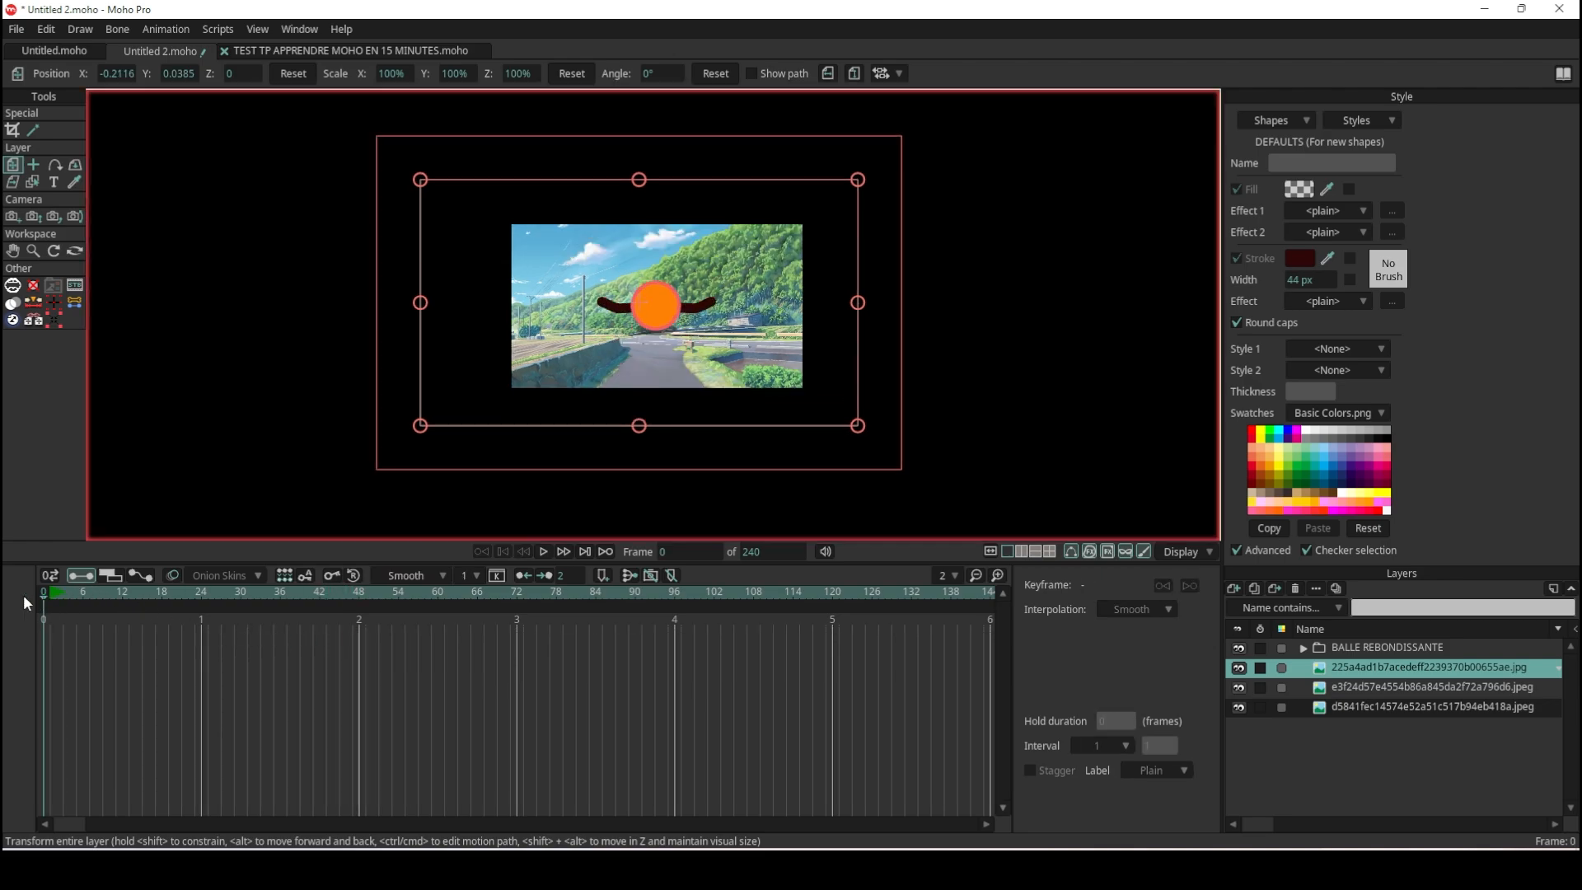
{"action": "left_click_drag", "start_coordinate": [719, 363], "coordinate": [712, 323]}
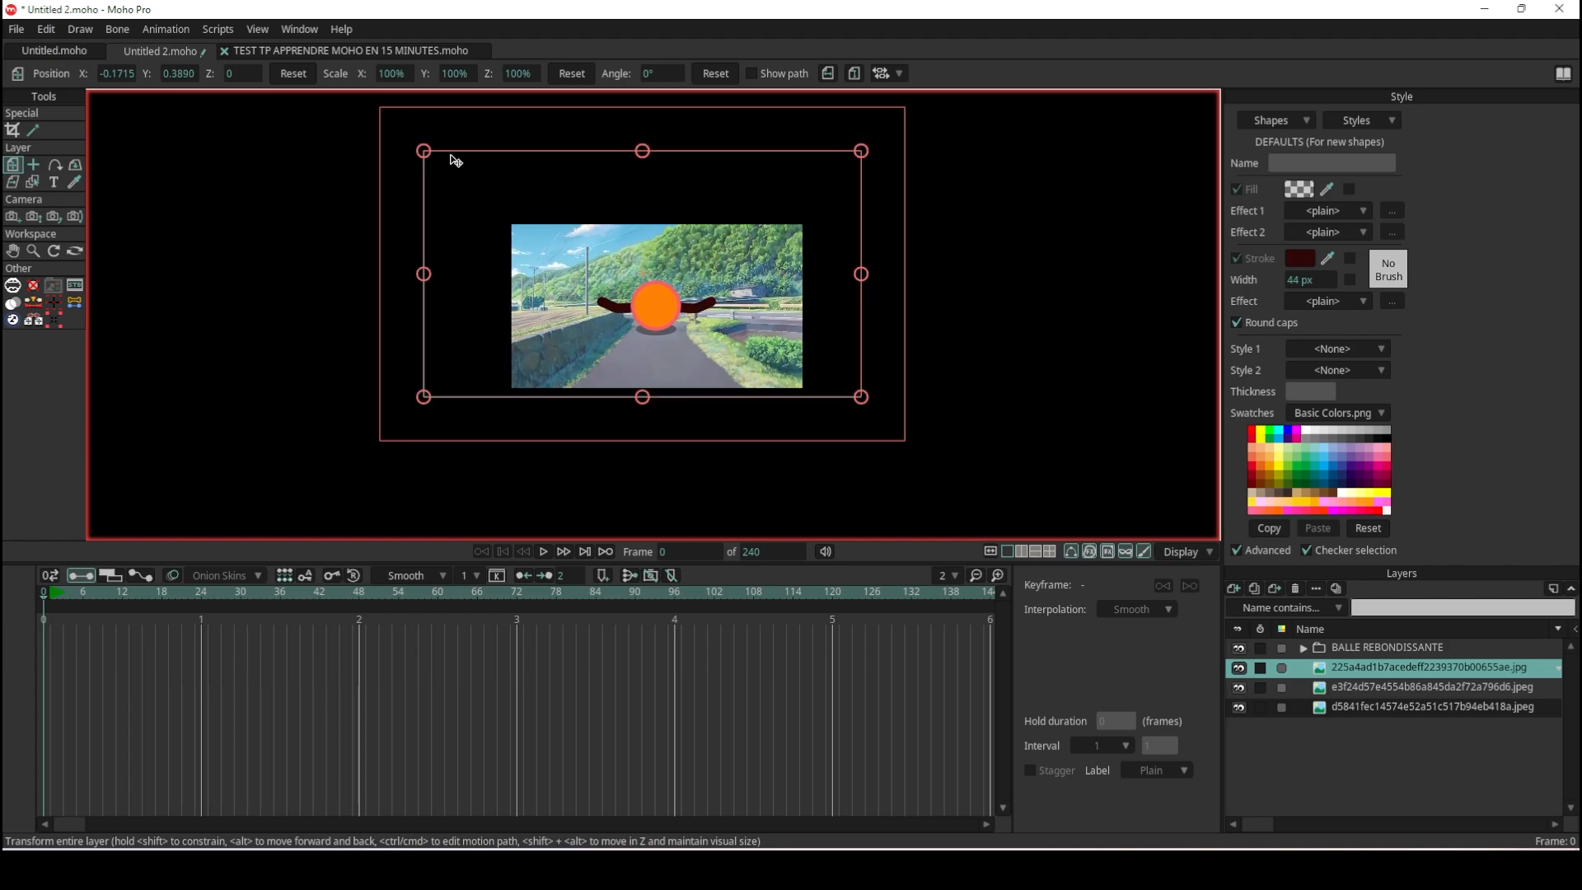
{"action": "left_click_drag", "start_coordinate": [427, 154], "coordinate": [452, 171]}
{"action": "left_click_drag", "start_coordinate": [460, 181], "coordinate": [412, 154]}
{"action": "left_click_drag", "start_coordinate": [802, 295], "coordinate": [787, 279]}
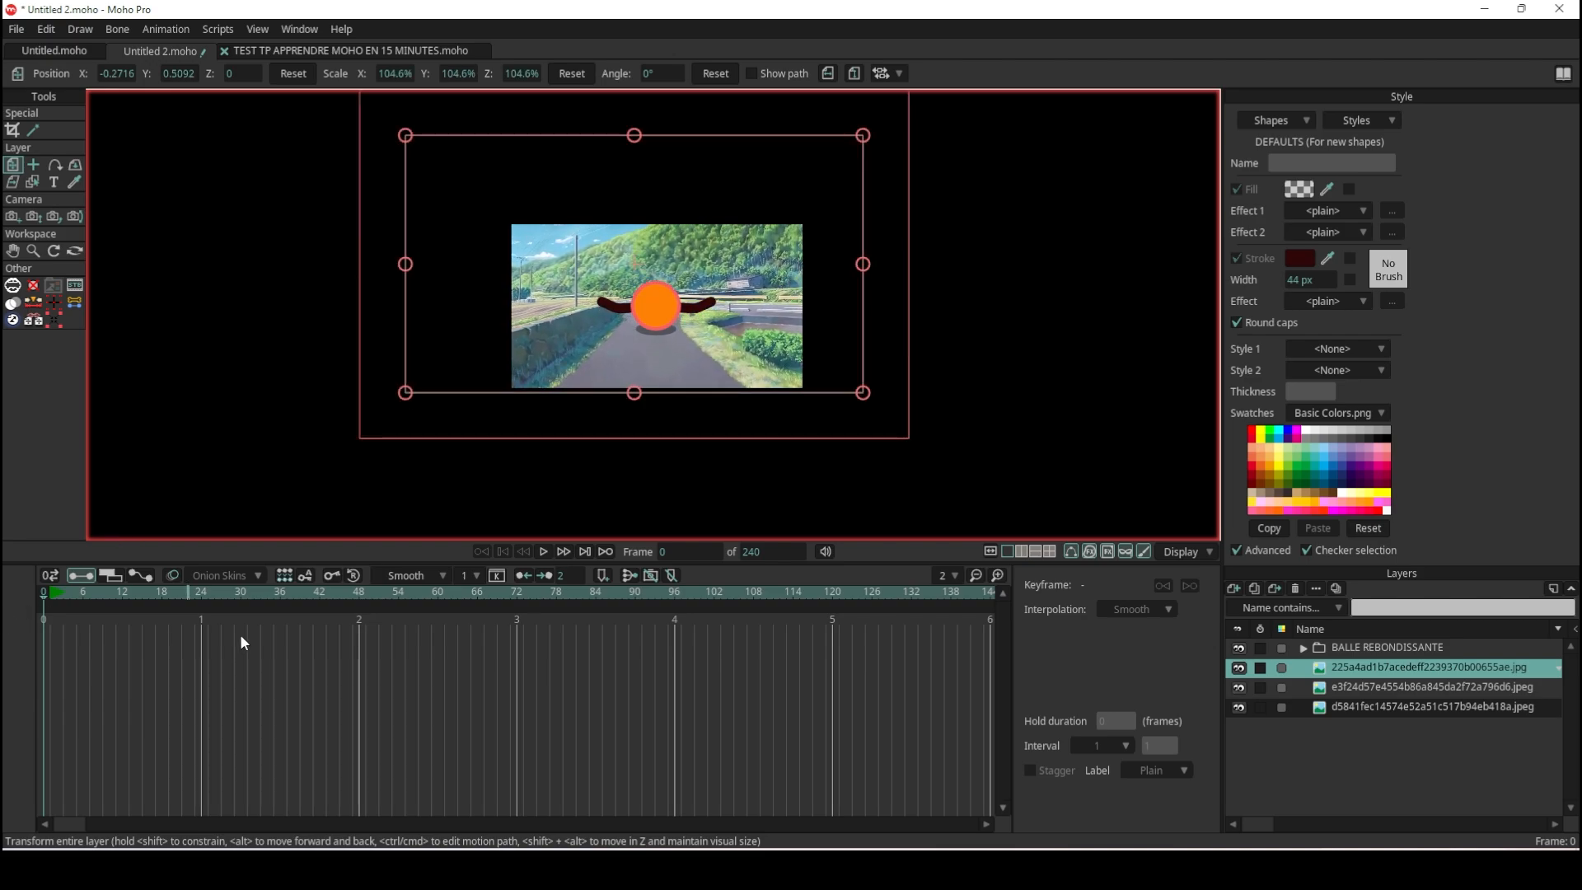
{"action": "left_click", "coordinate": [543, 553]}
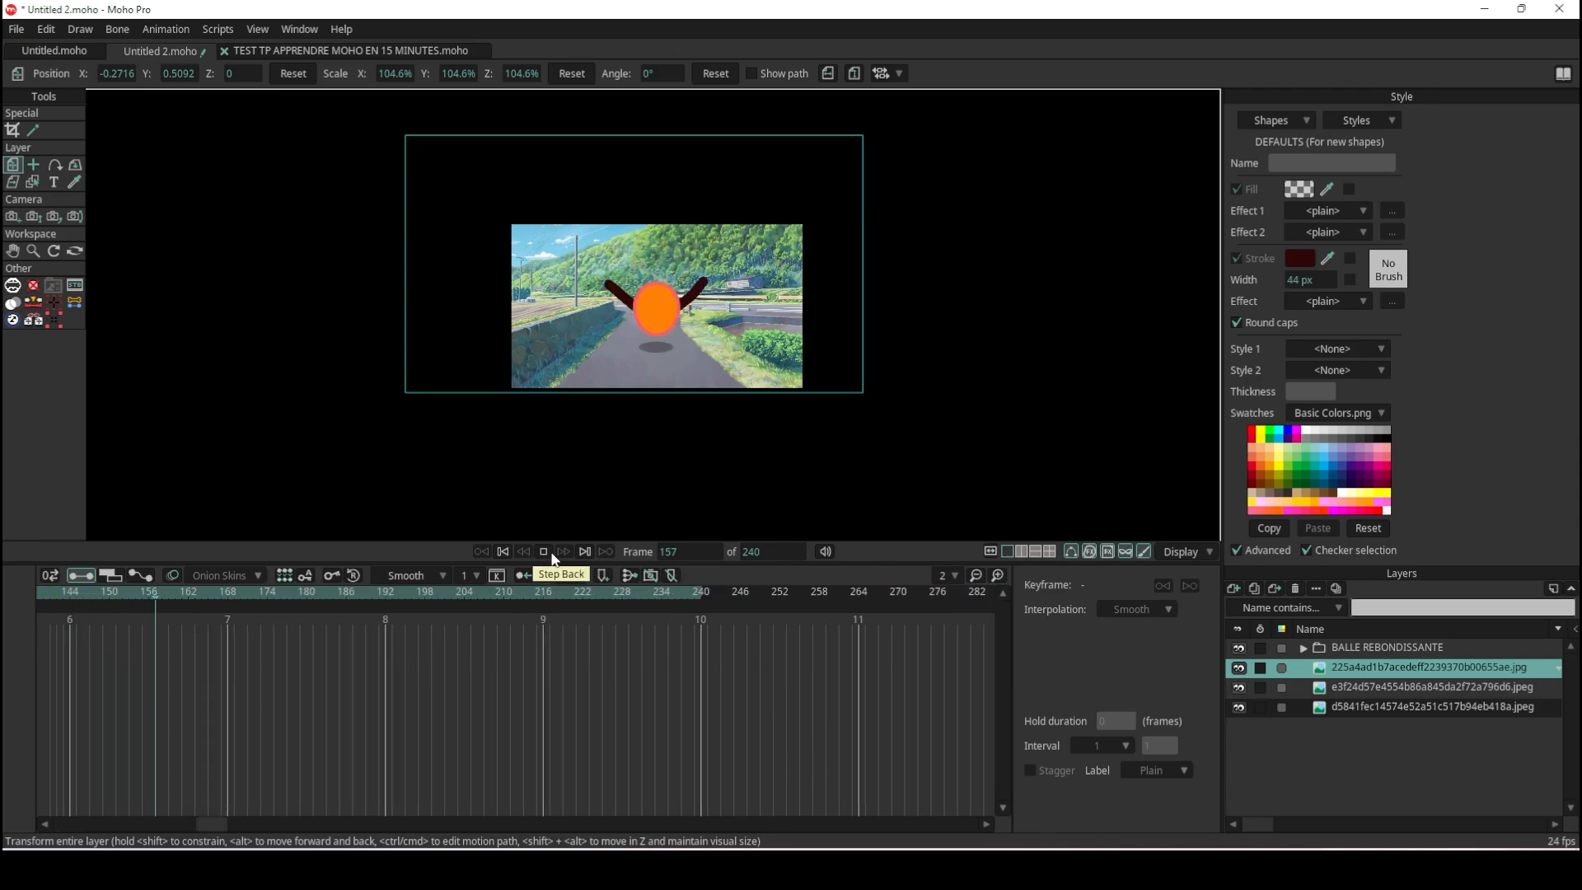
{"action": "left_click", "coordinate": [535, 551]}
Hide the road image layer and play the bounce over the mountain village image from the start.
{"action": "left_click", "coordinate": [1347, 688]}
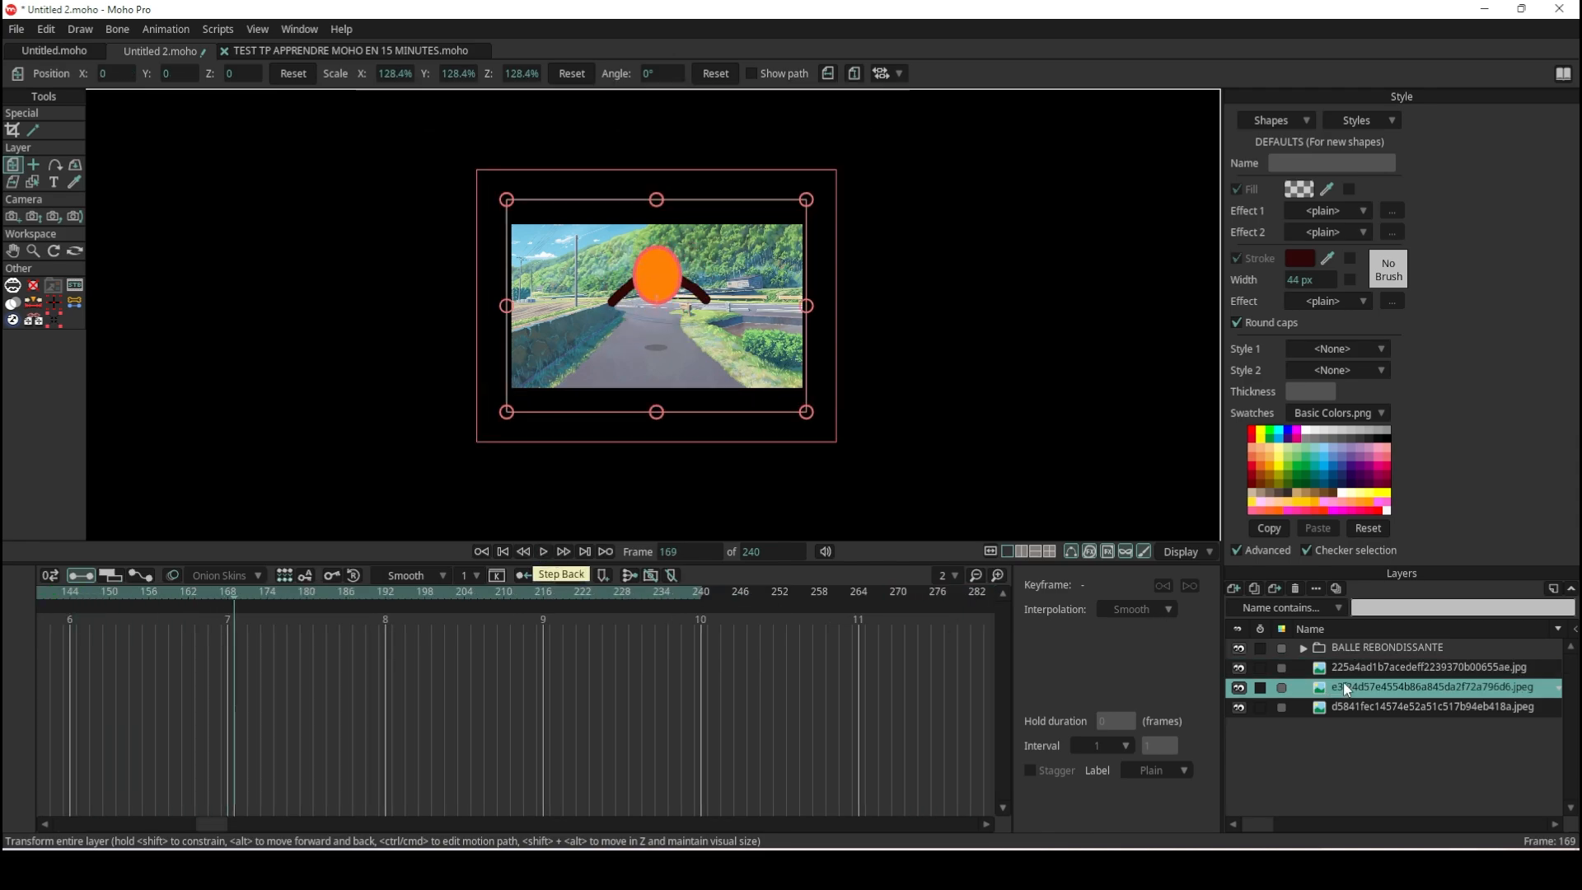
{"action": "left_click", "coordinate": [1238, 667]}
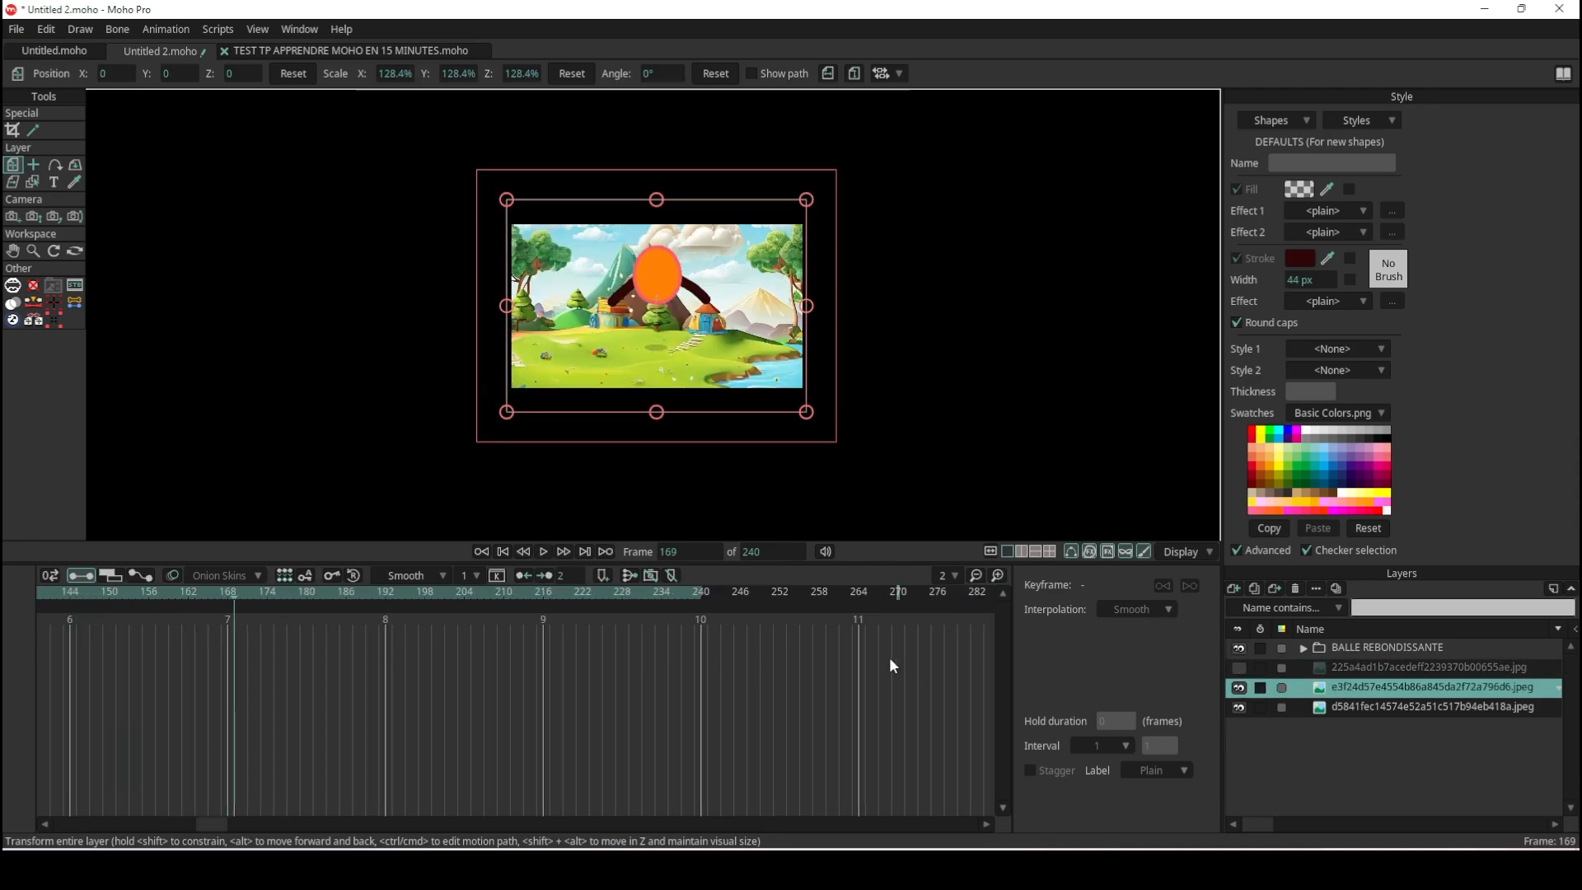
{"action": "left_click", "coordinate": [503, 552]}
{"action": "left_click", "coordinate": [544, 551]}
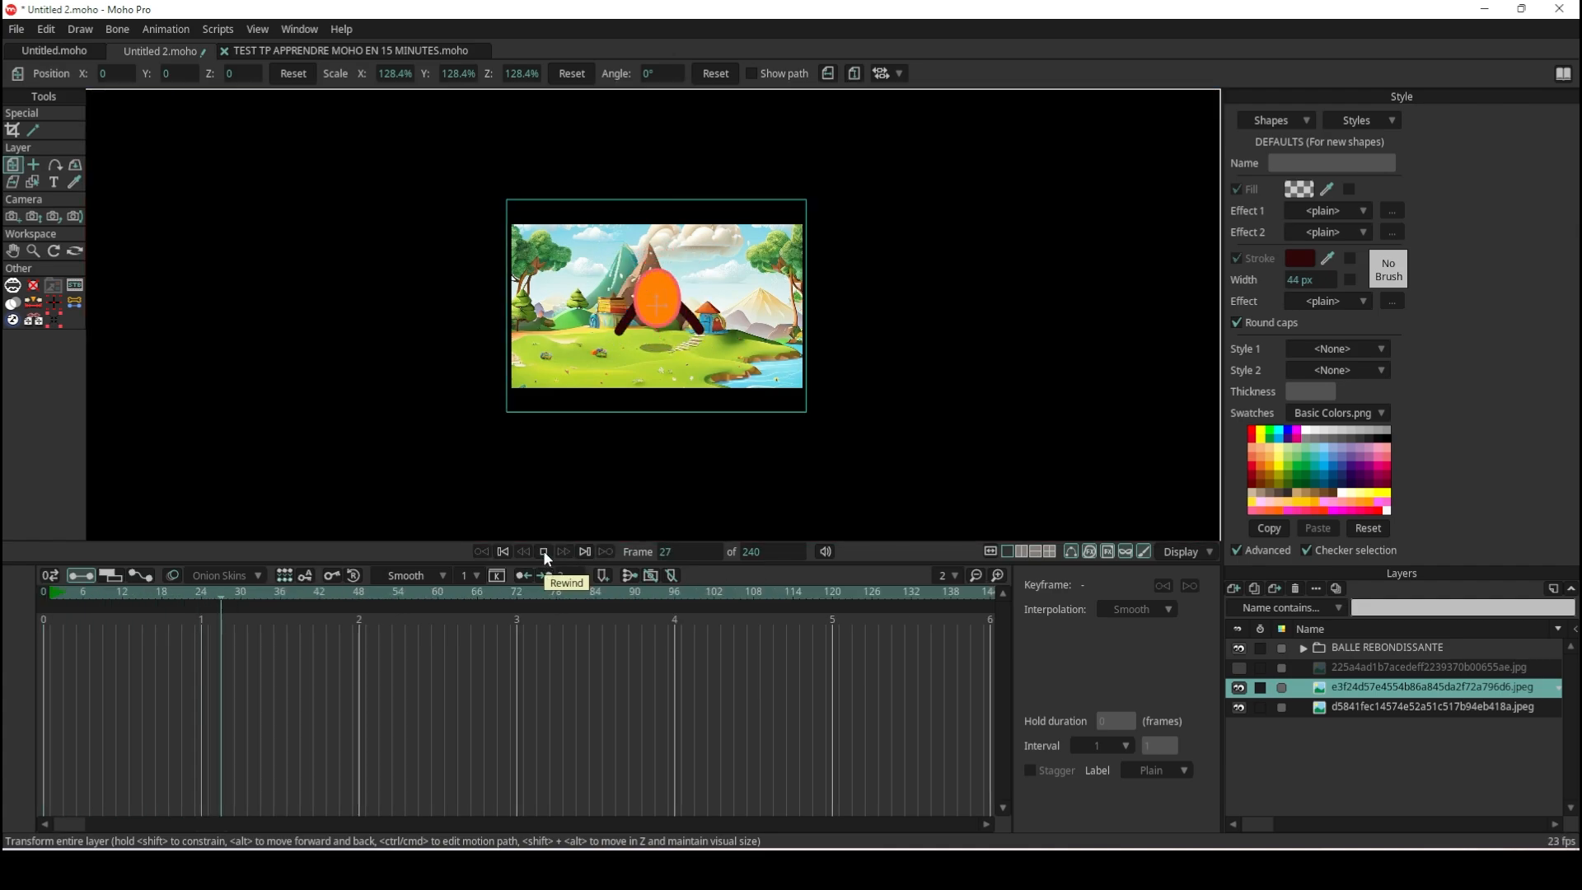
{"action": "left_click", "coordinate": [543, 551]}
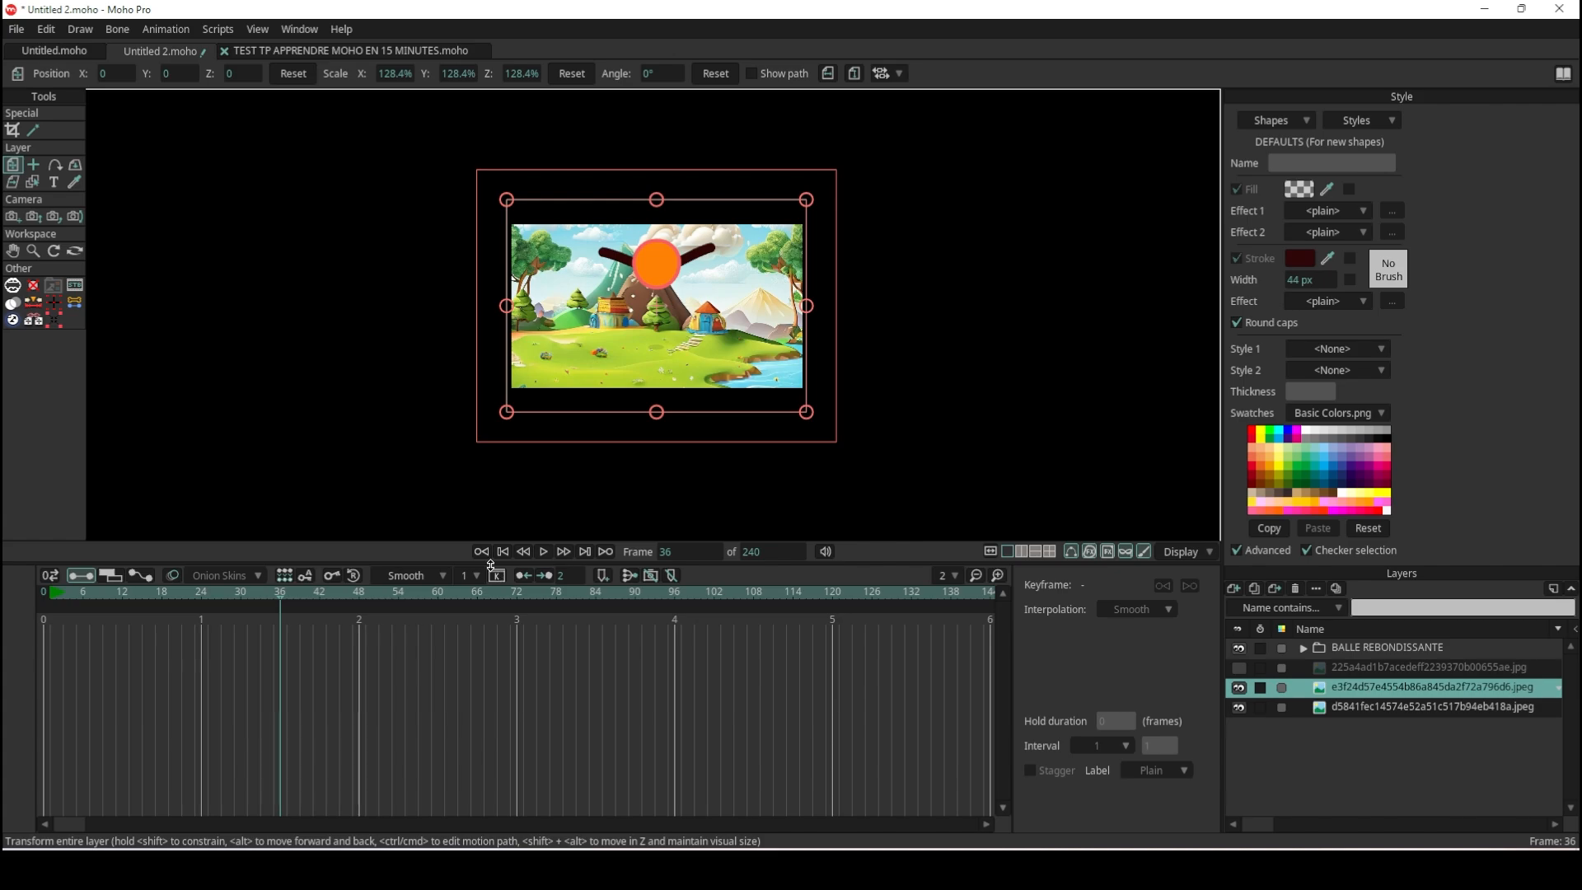
At frame 0, move the mountain village image to X 0.03, Y 0.2103 and replay the bounce.
{"action": "left_click", "coordinate": [502, 550]}
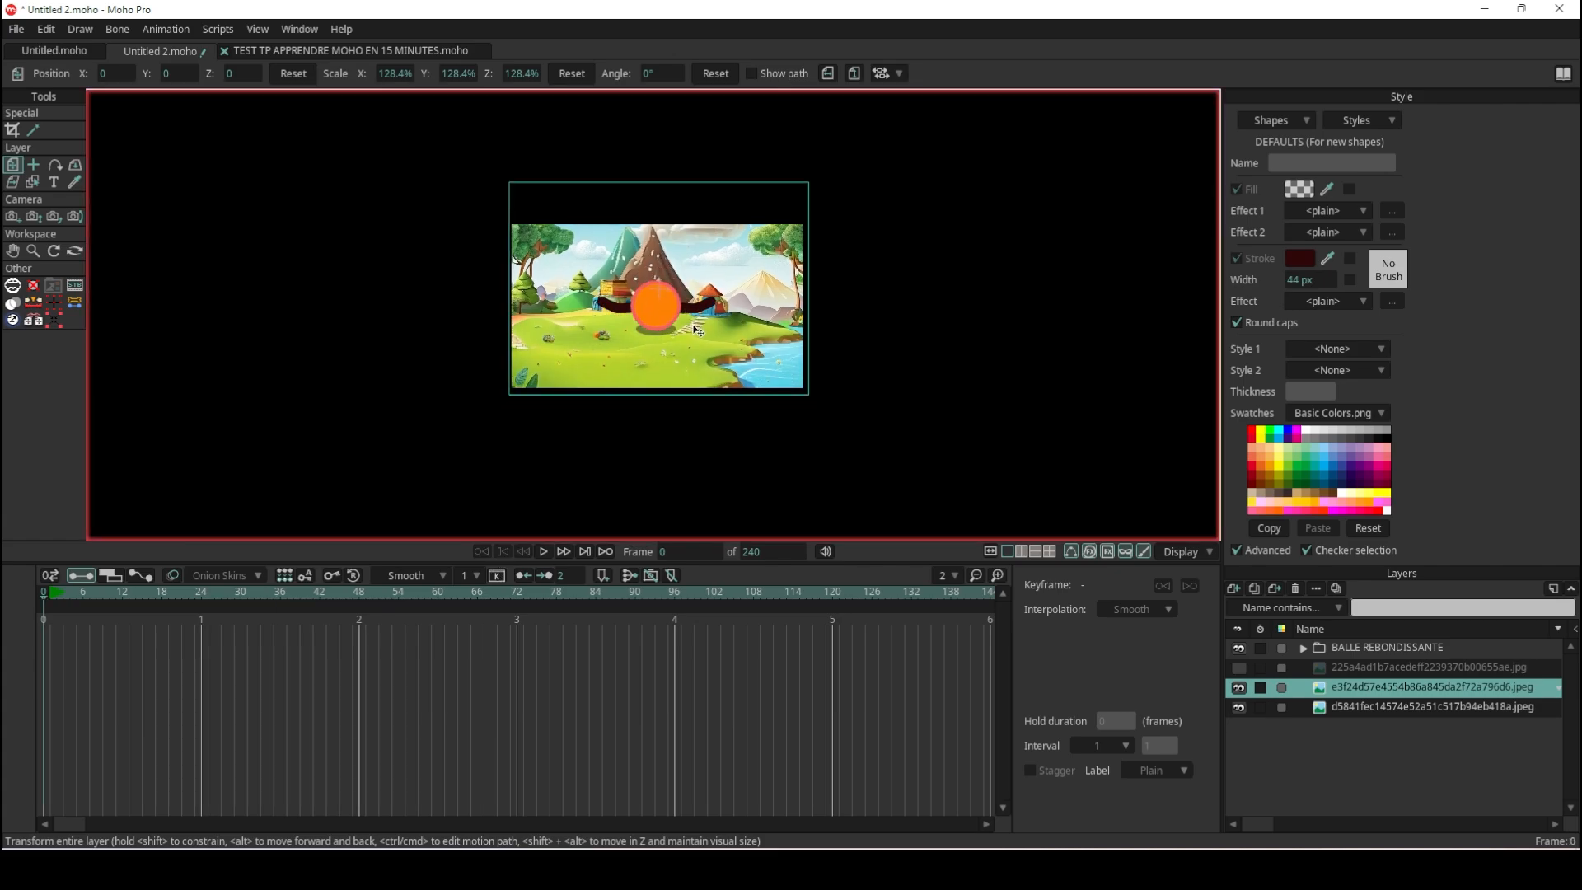
{"action": "left_click", "coordinate": [545, 550]}
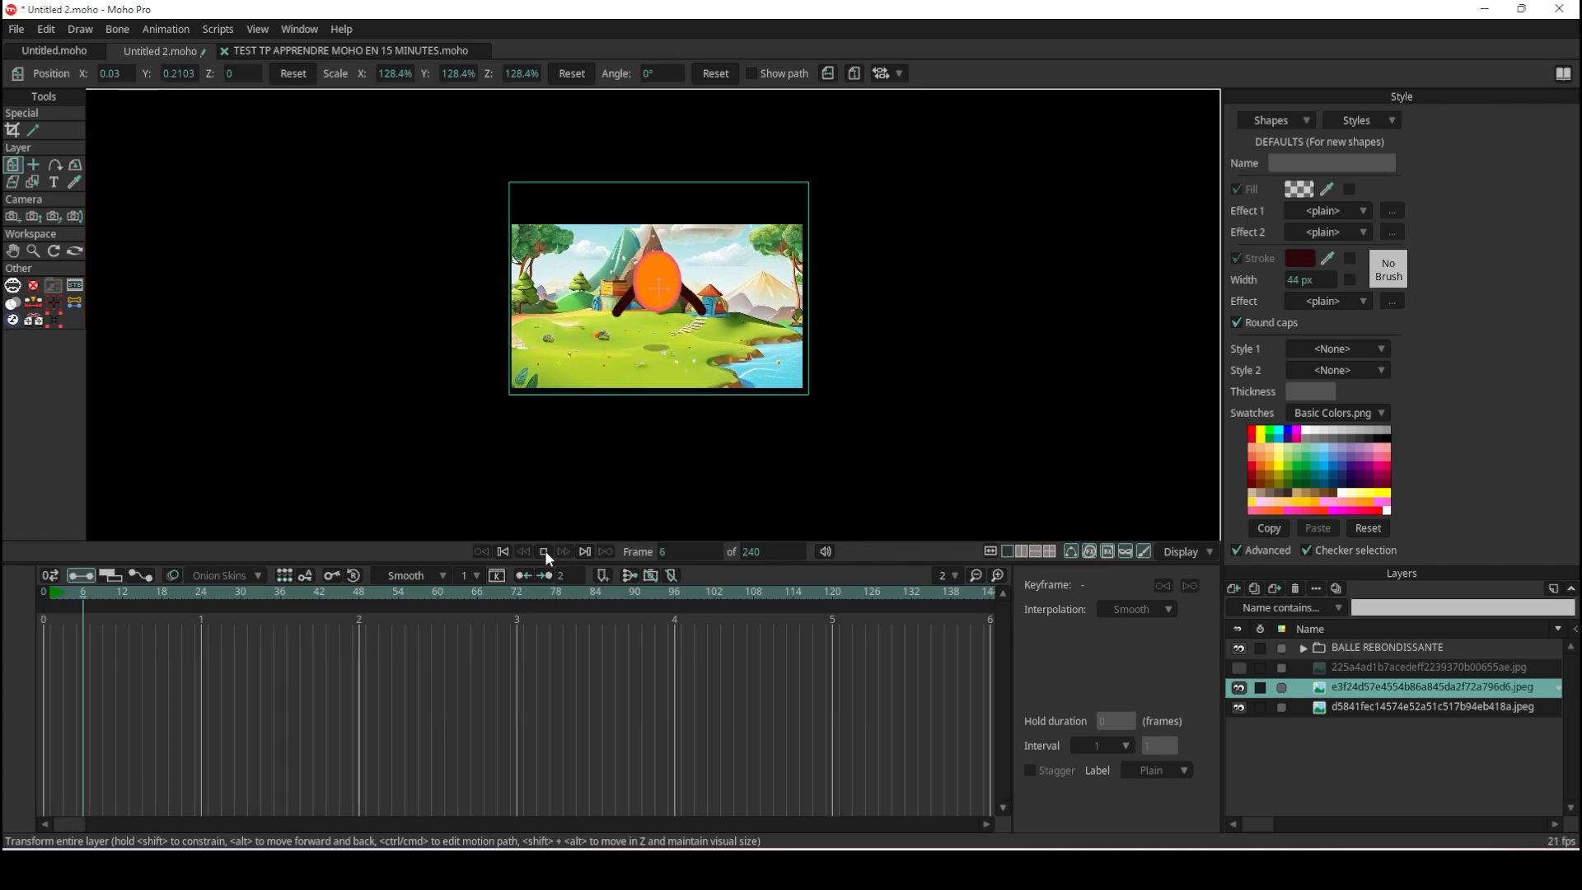
{"action": "left_click", "coordinate": [544, 550]}
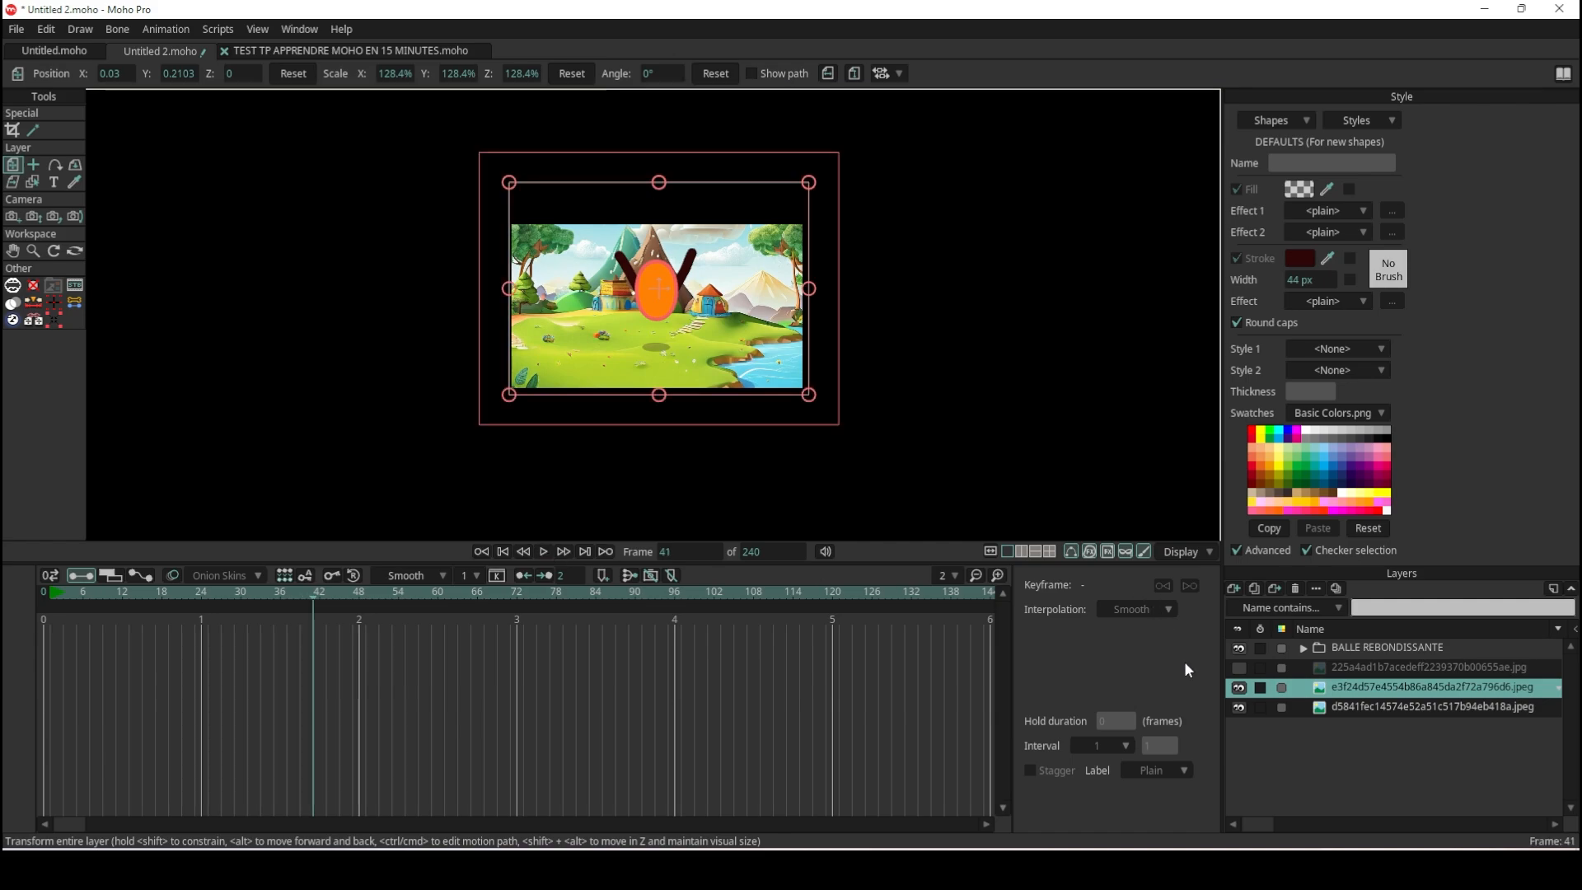
Hide the mountain village image layer and play the bounce over the football field from the start.
{"action": "left_click", "coordinate": [1238, 688]}
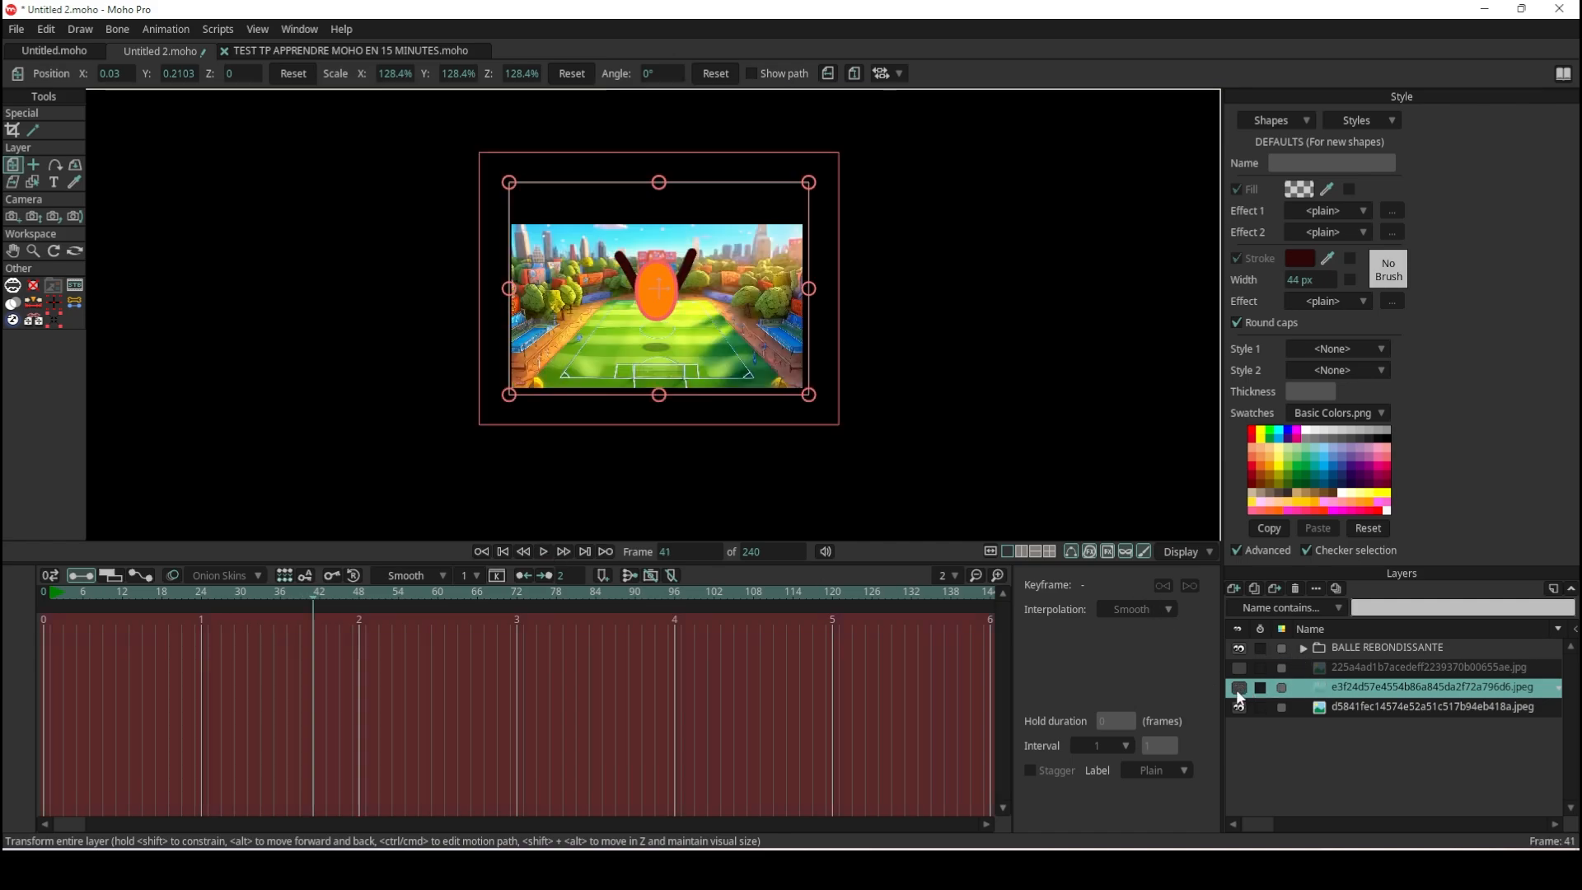
{"action": "left_click", "coordinate": [502, 551]}
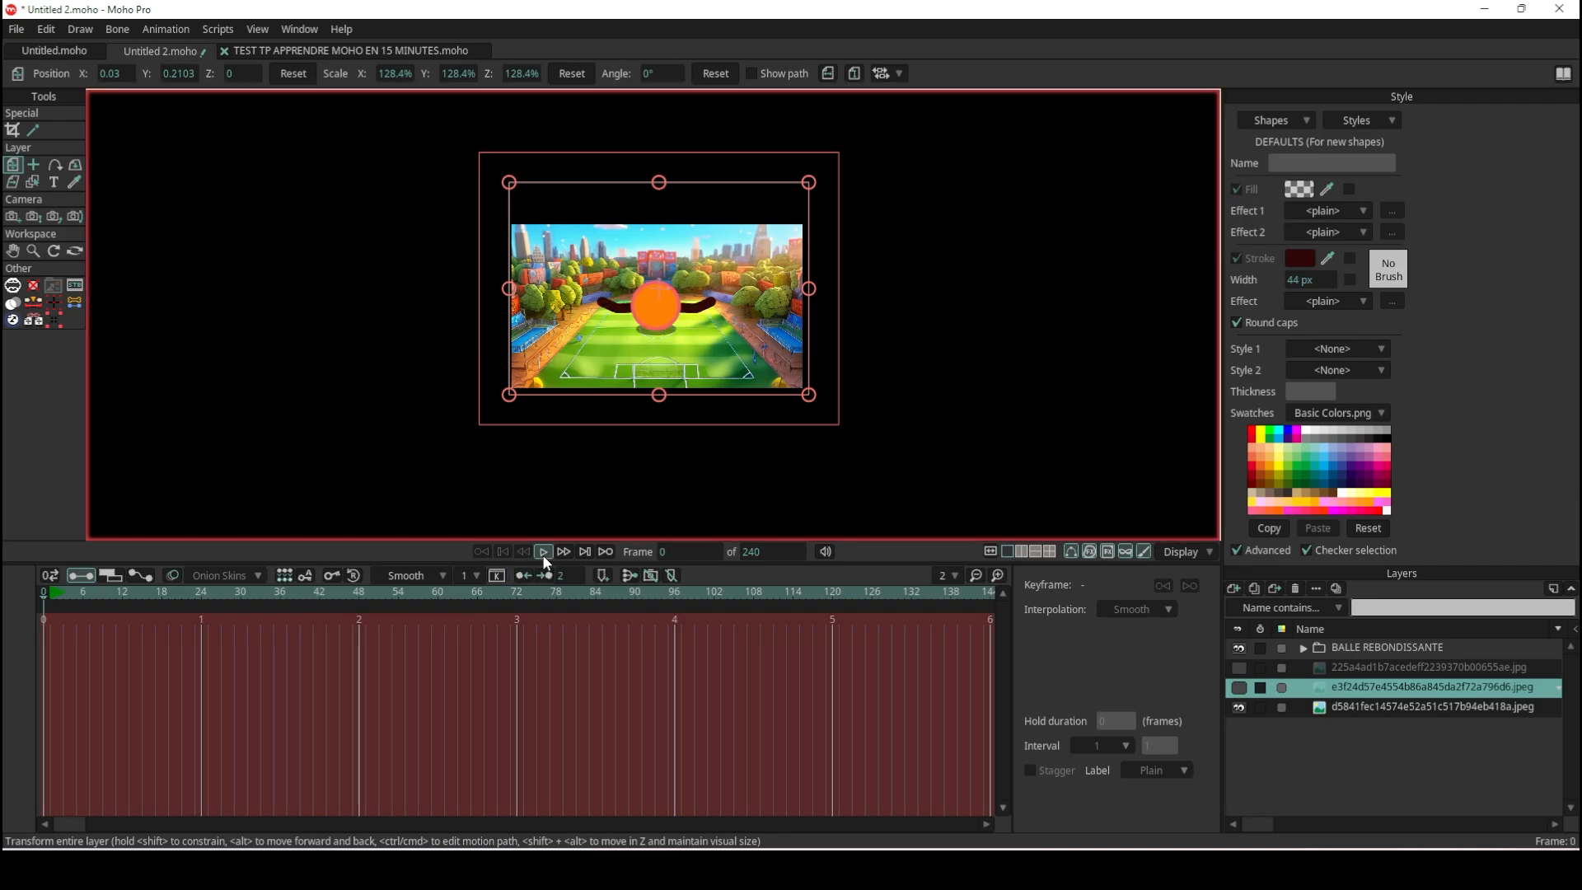
{"action": "left_click", "coordinate": [543, 554]}
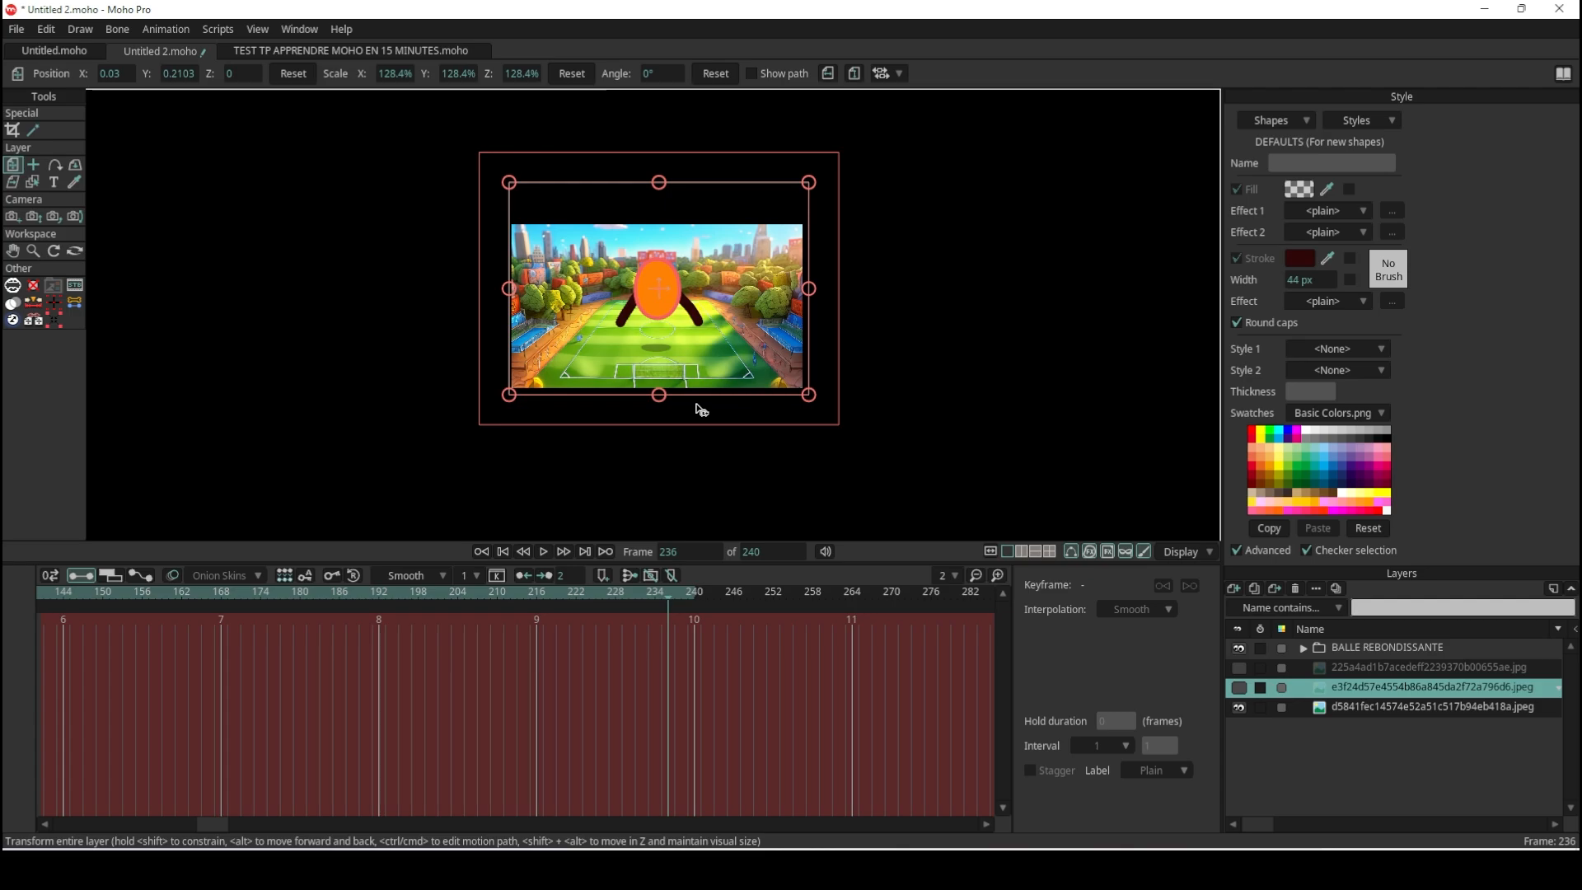
Turn off Show Output Only and export the animation to the Desktop as an MP4 (MPEG4-AAC) video named BALLE REBONDISSANTE.
{"action": "left_click", "coordinate": [259, 29]}
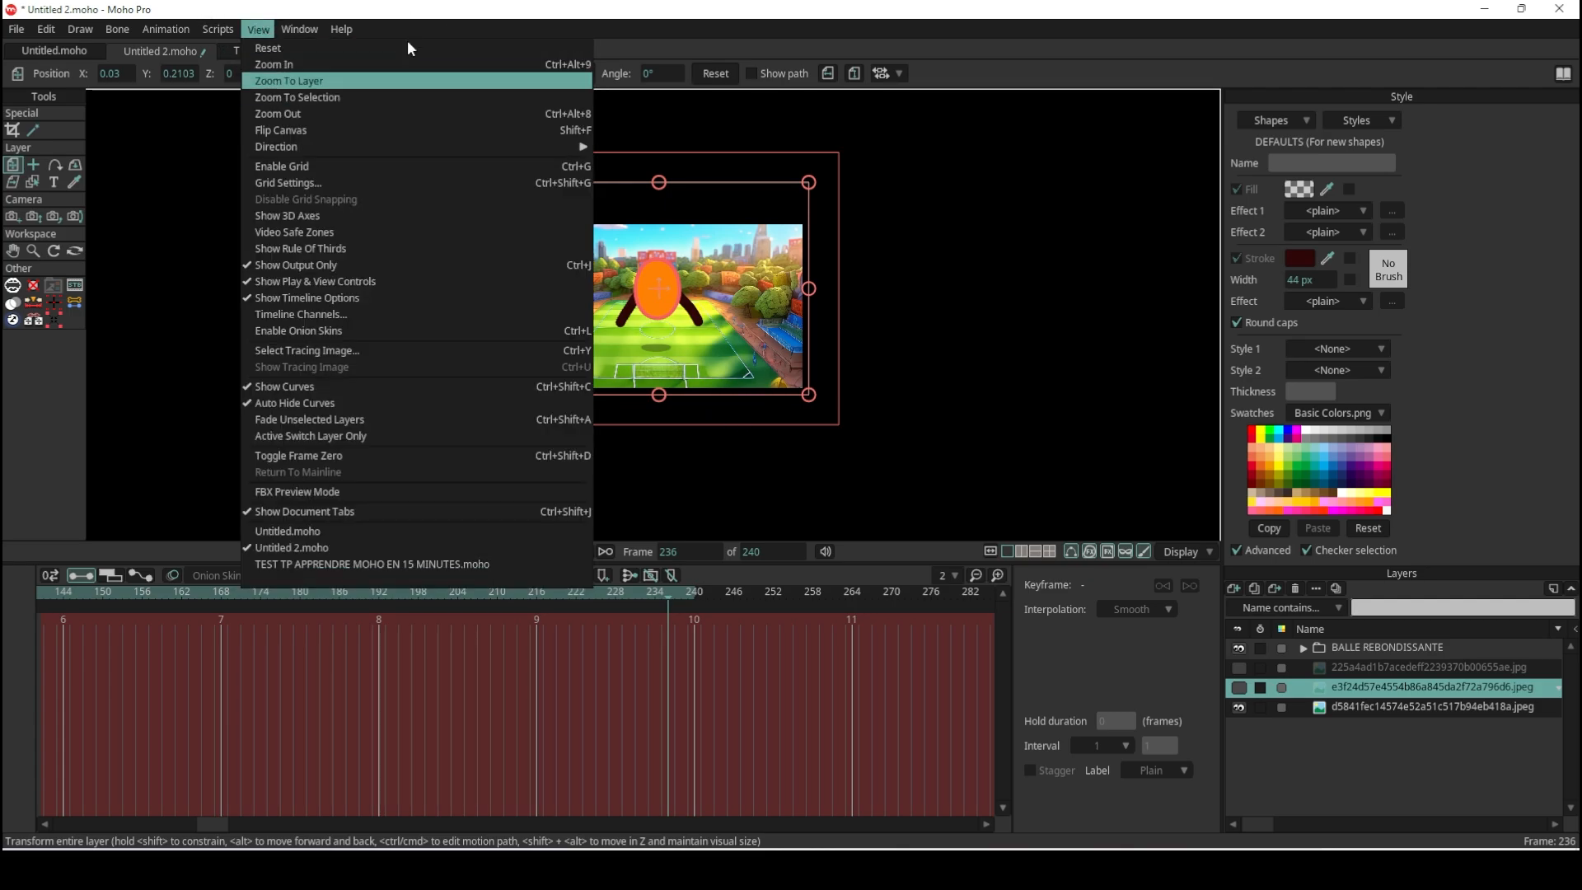
{"action": "left_click", "coordinate": [524, 262]}
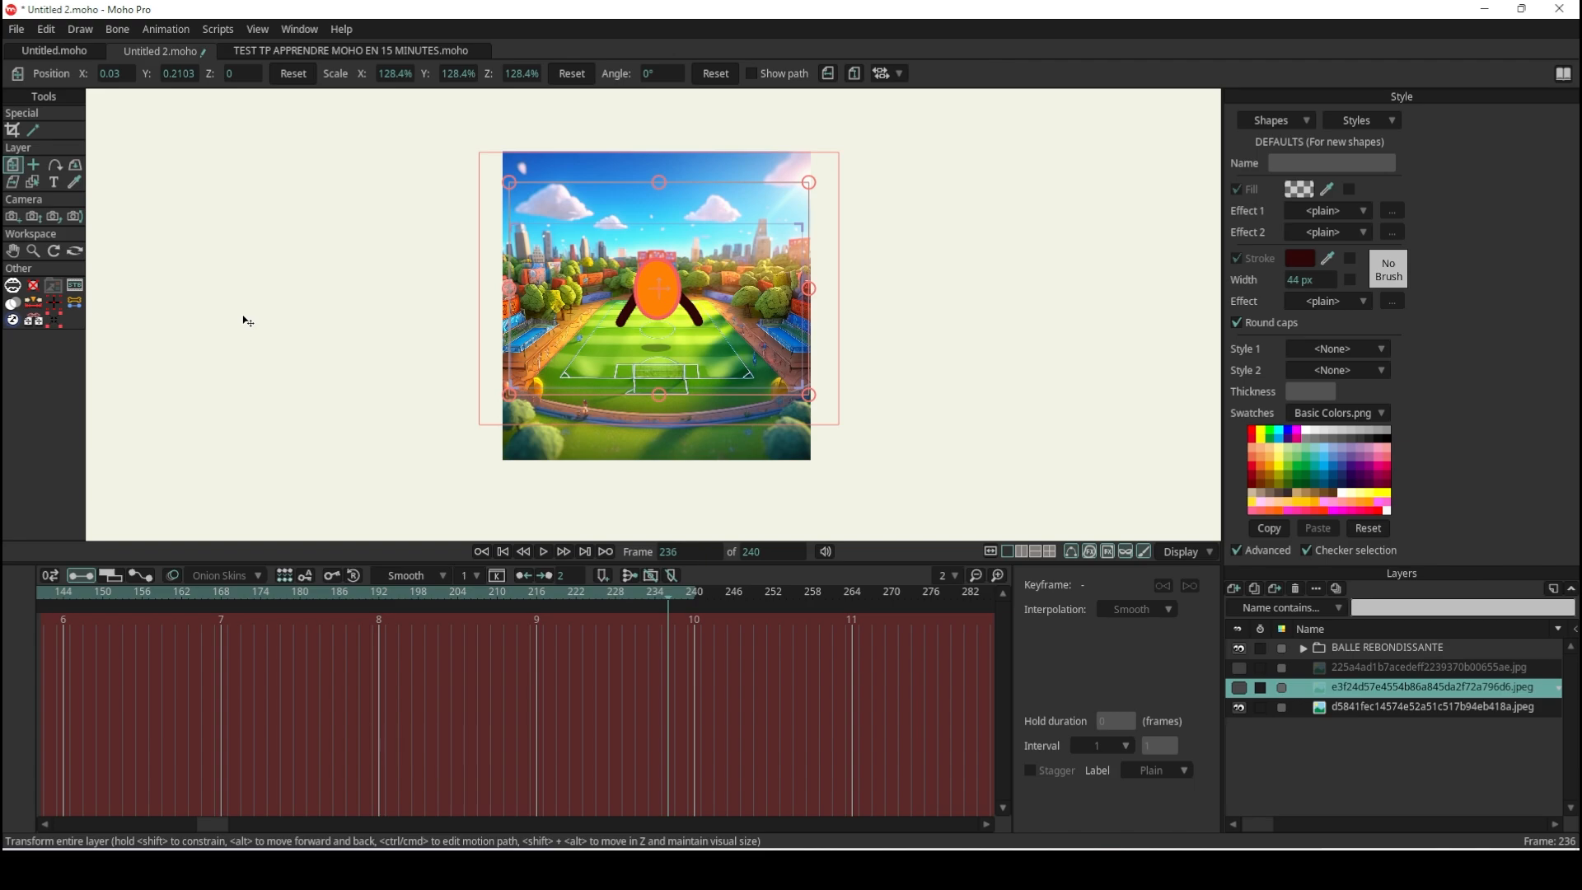
{"action": "left_click", "coordinate": [18, 30]}
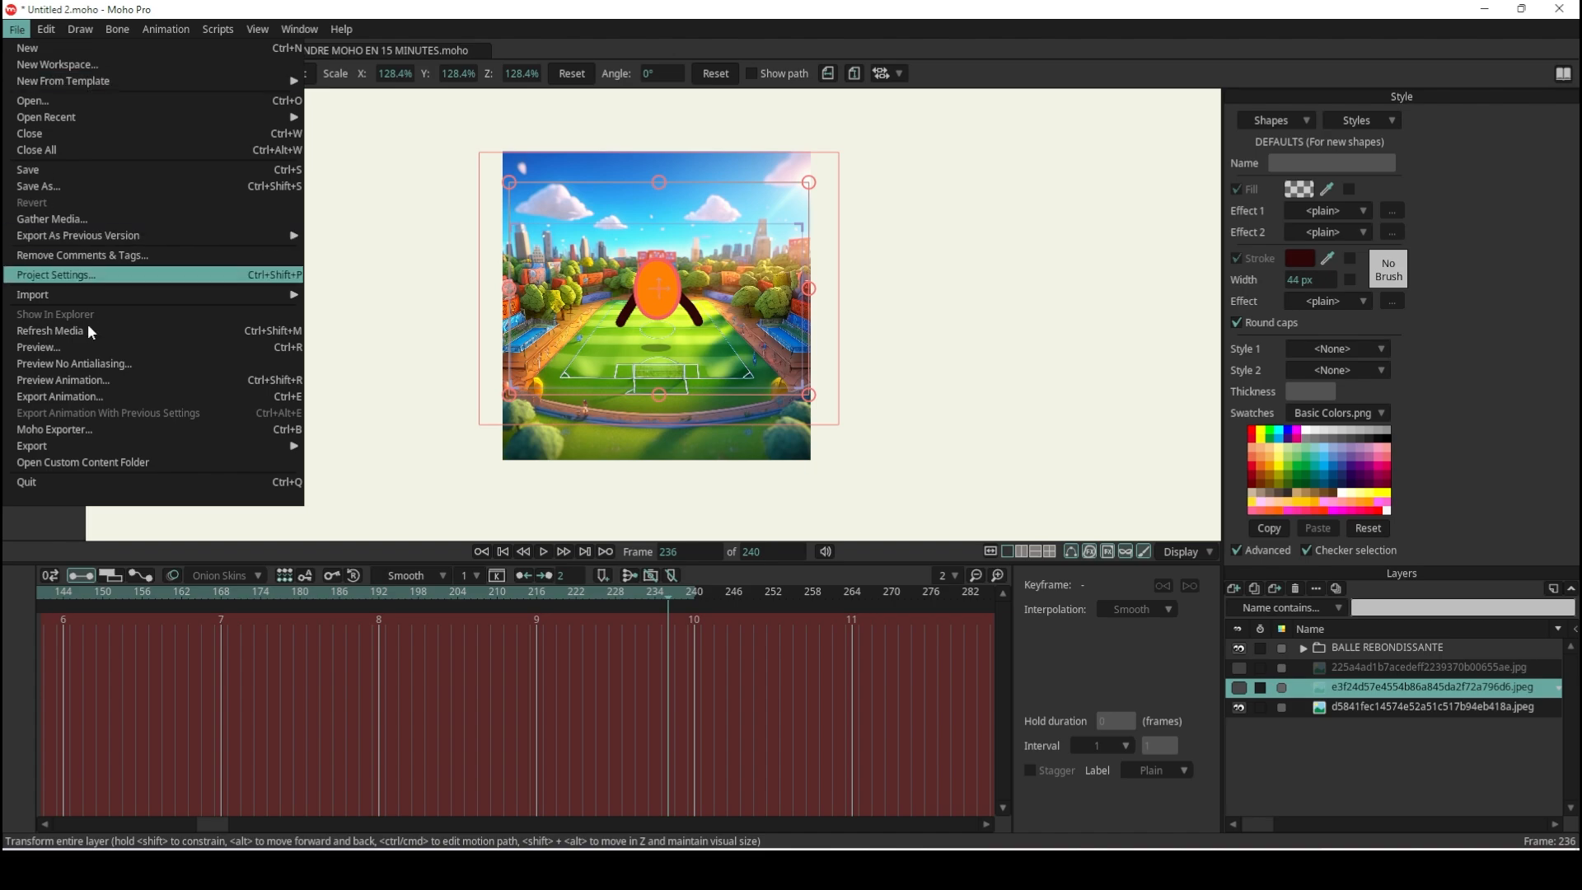
{"action": "left_click", "coordinate": [135, 402]}
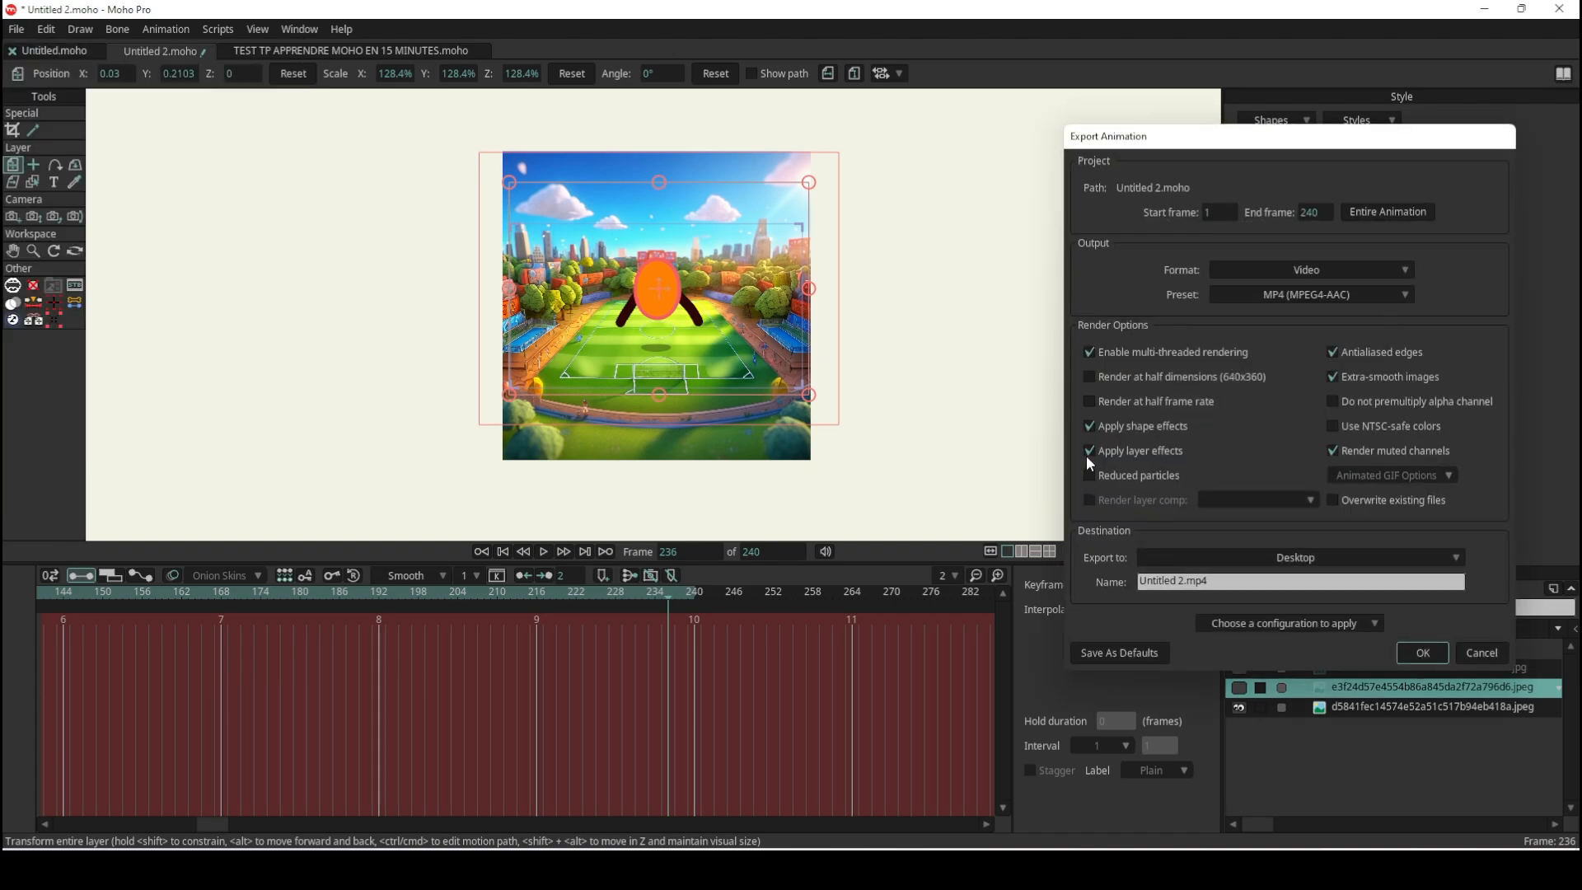
{"action": "left_click_drag", "start_coordinate": [1169, 139], "coordinate": [978, 115]}
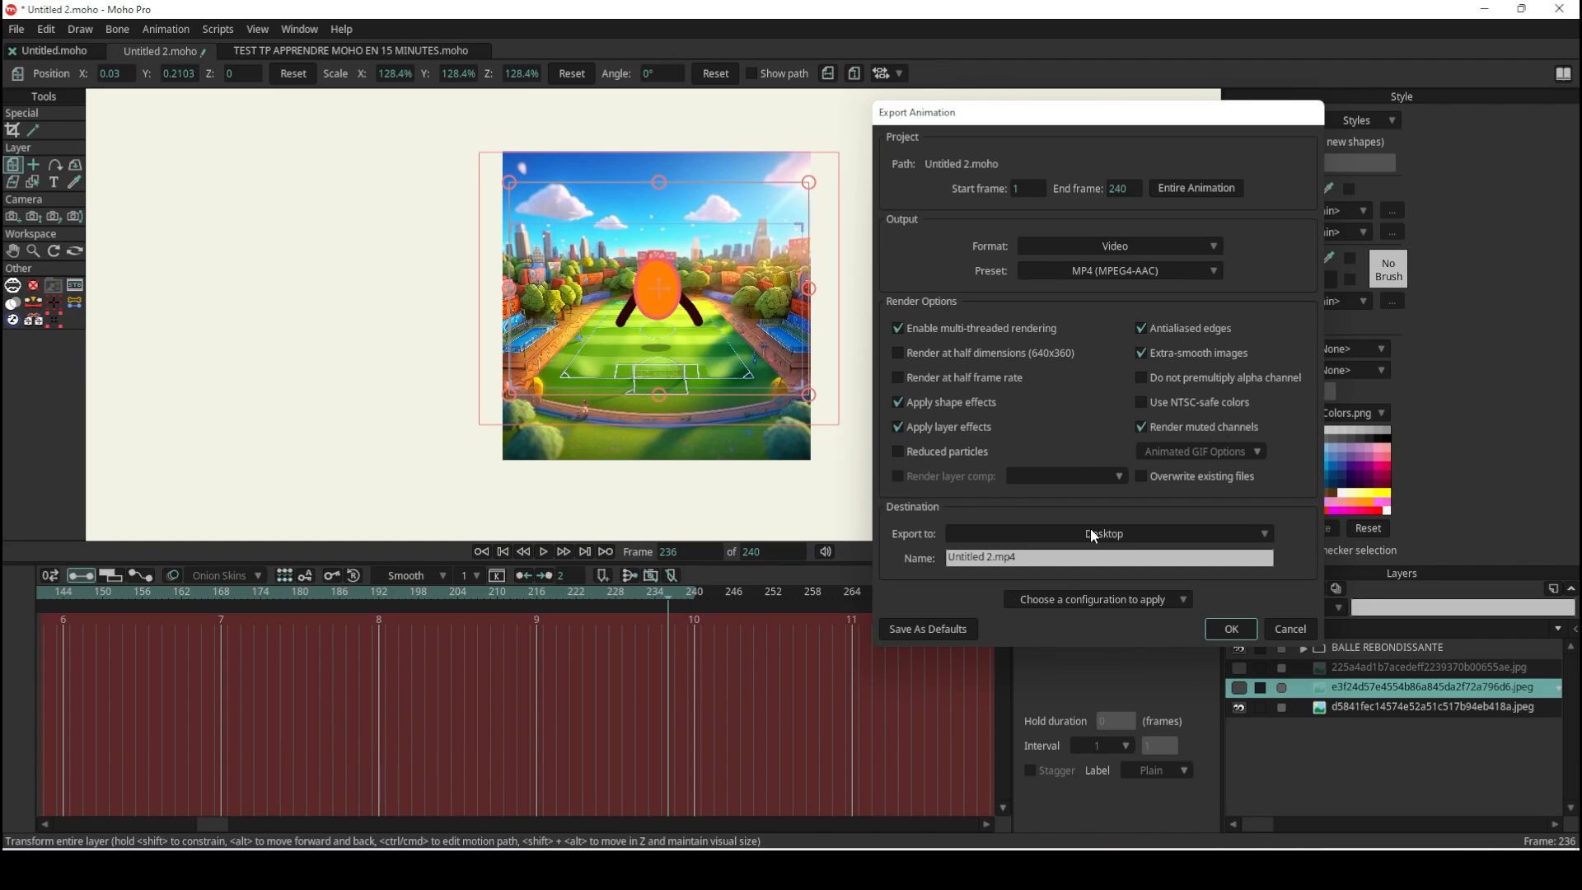
{"action": "left_click", "coordinate": [1092, 558]}
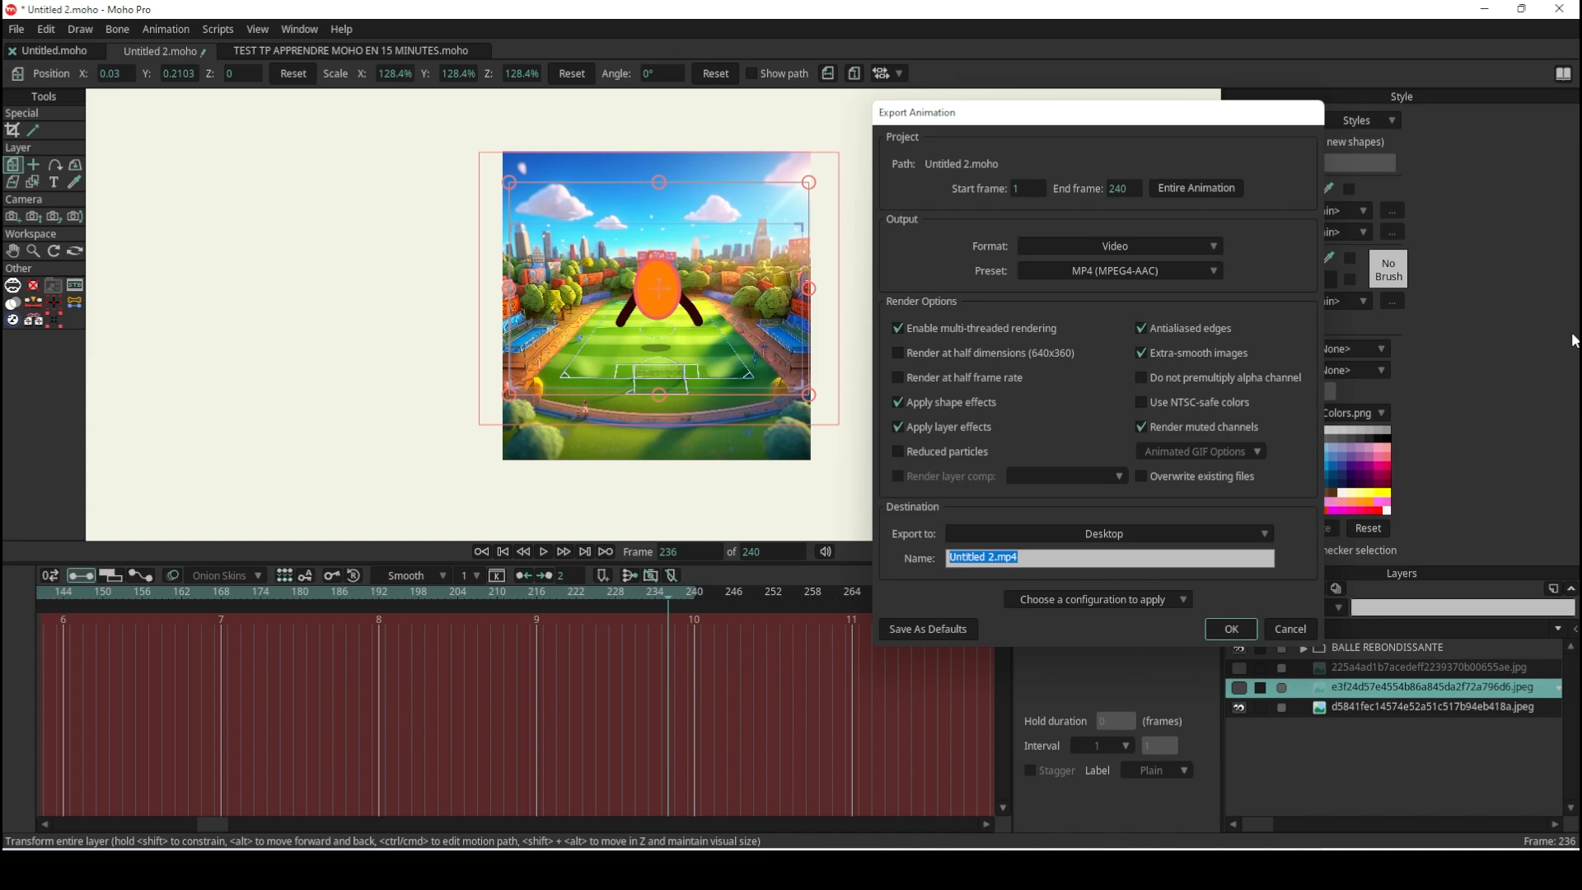
{"action": "type", "text": "BALLE REBONDISSANTE"}
{"action": "left_click", "coordinate": [1243, 626]}
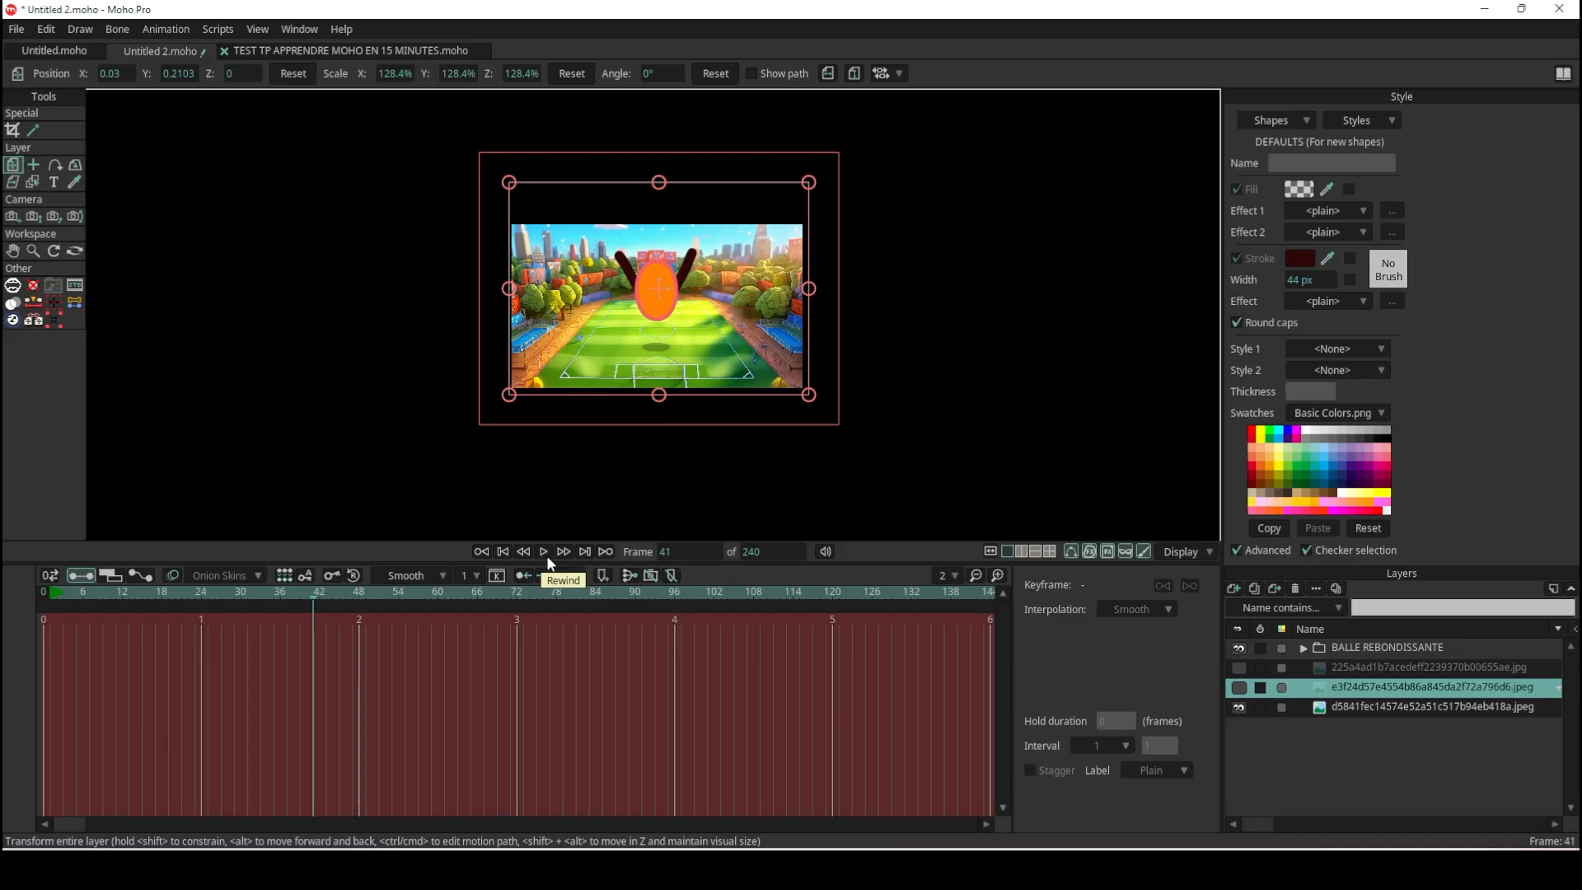
{"action": "left_click", "coordinate": [543, 552]}
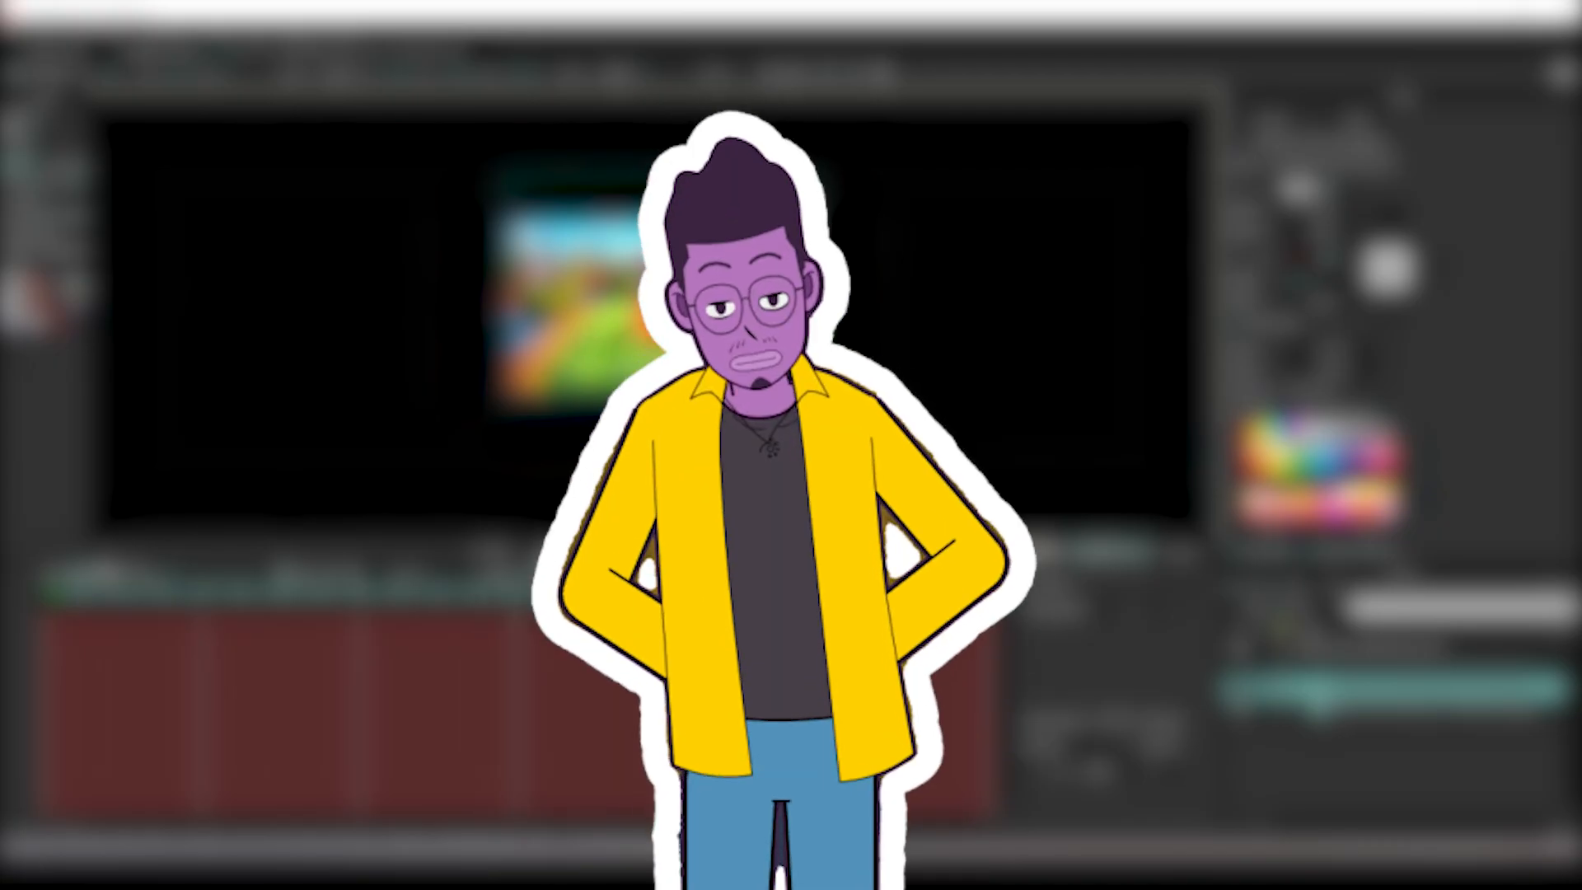